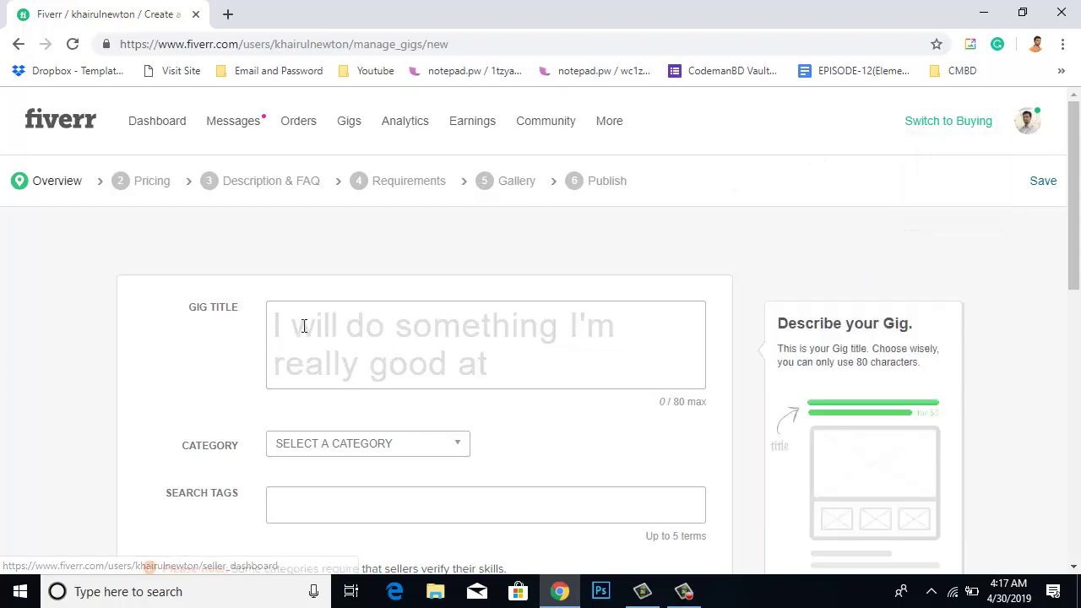
pyautogui.scroll(-2, 403, 335)
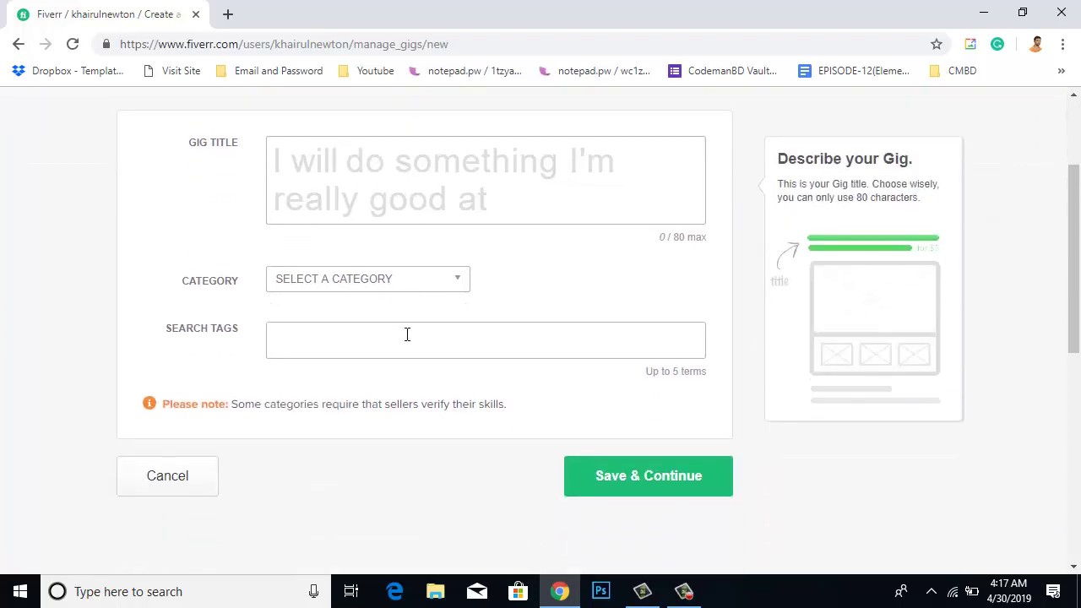
pyautogui.scroll(2, 406, 335)
pyautogui.scroll(-1, 410, 336)
pyautogui.scroll(1, 412, 333)
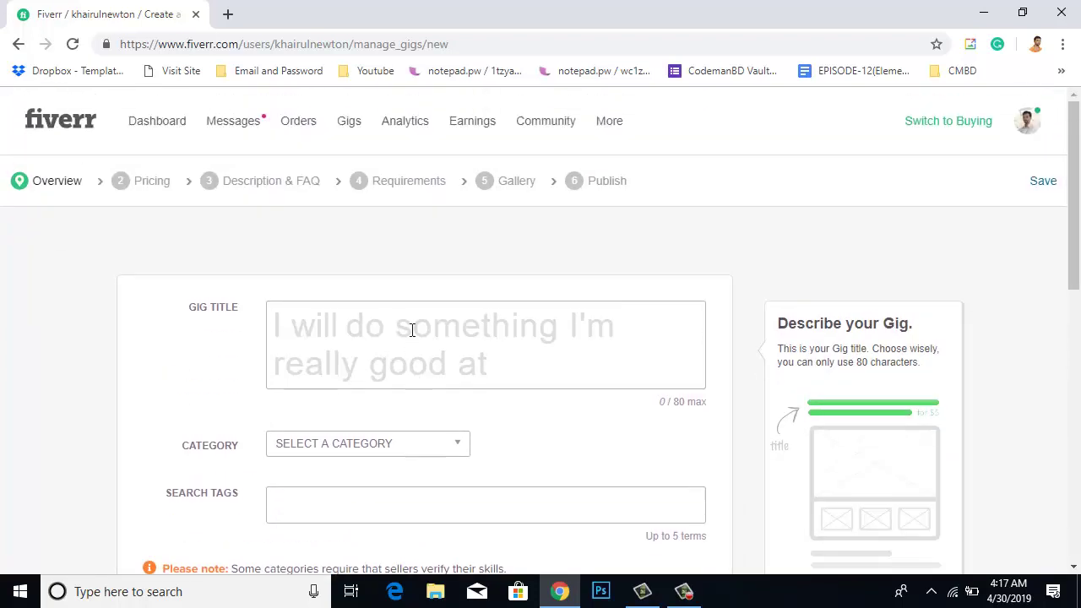
pyautogui.scroll(-1, 412, 329)
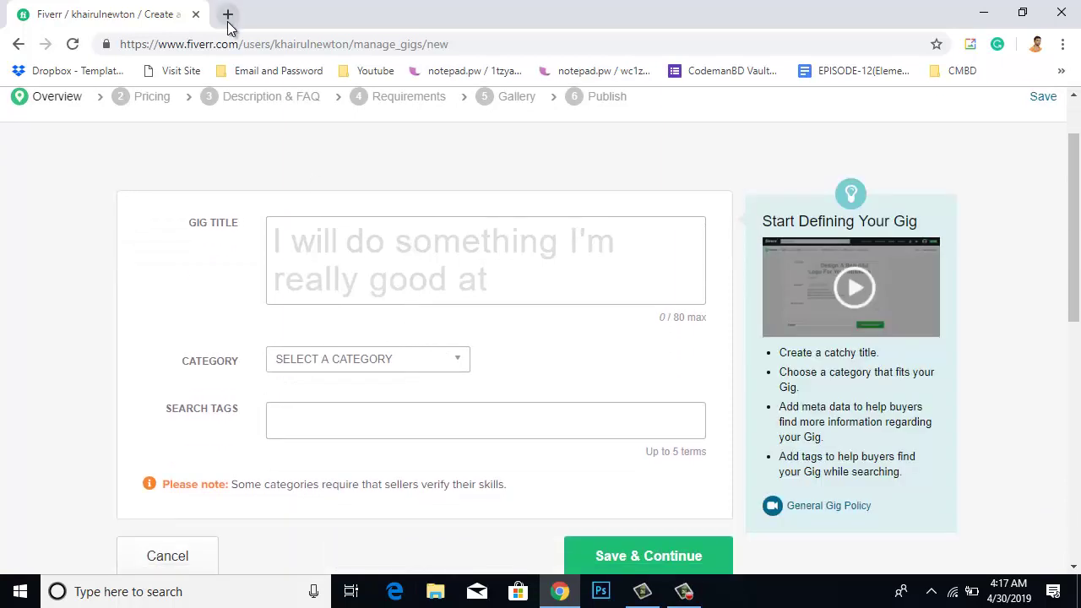
# - Open fiverr.com in a new browser tab and switch the account to buying mode
pyautogui.click(227, 13)
pyautogui.write('fi')
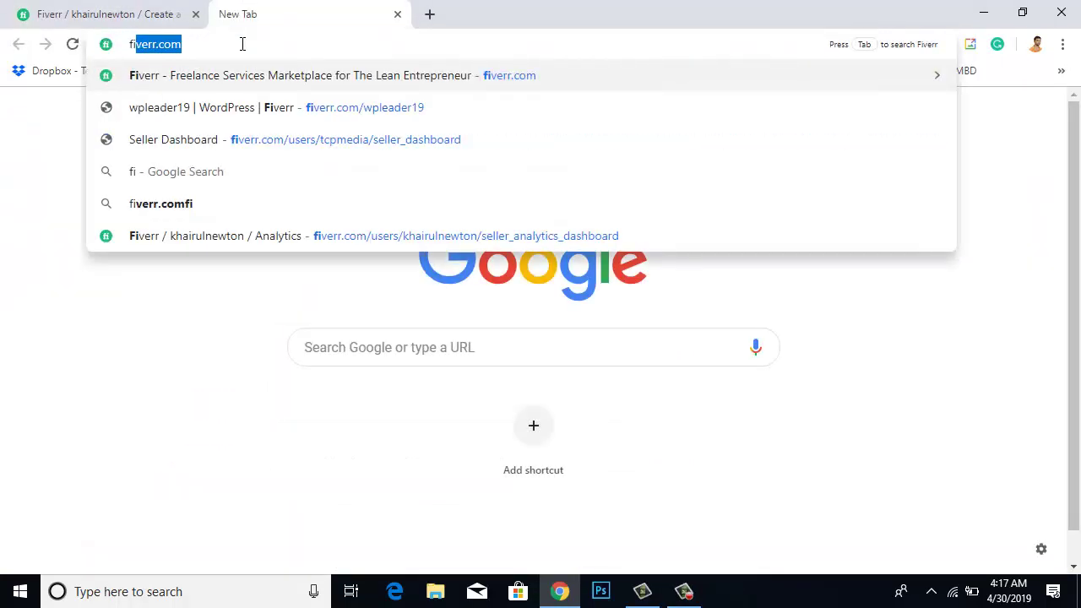
pyautogui.press('Return')
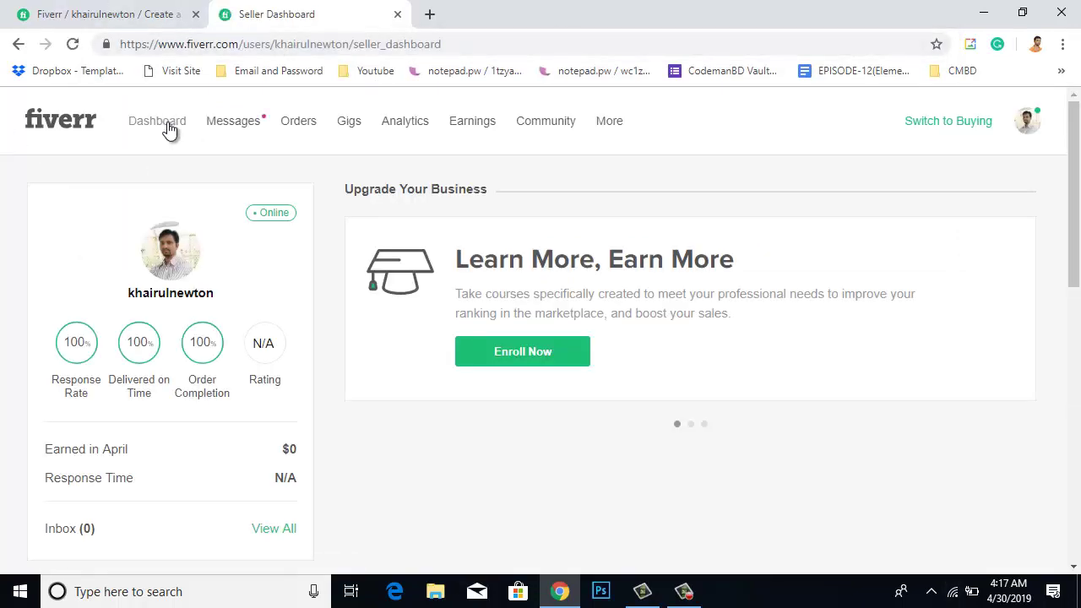
pyautogui.click(946, 125)
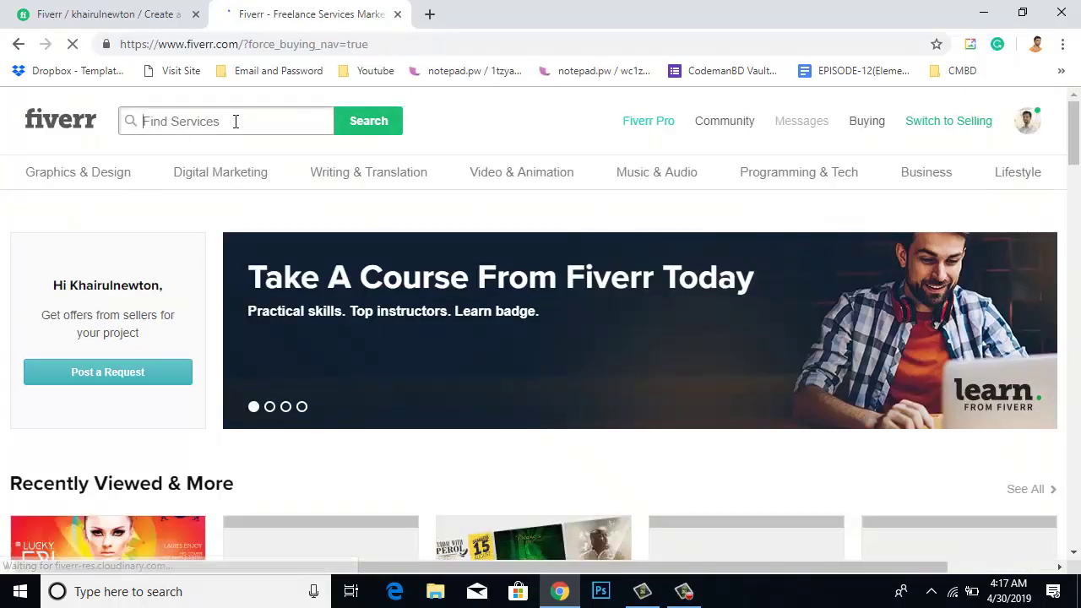
# - Search Fiverr's services for "business card"
pyautogui.click(235, 120)
pyautogui.write('bu')
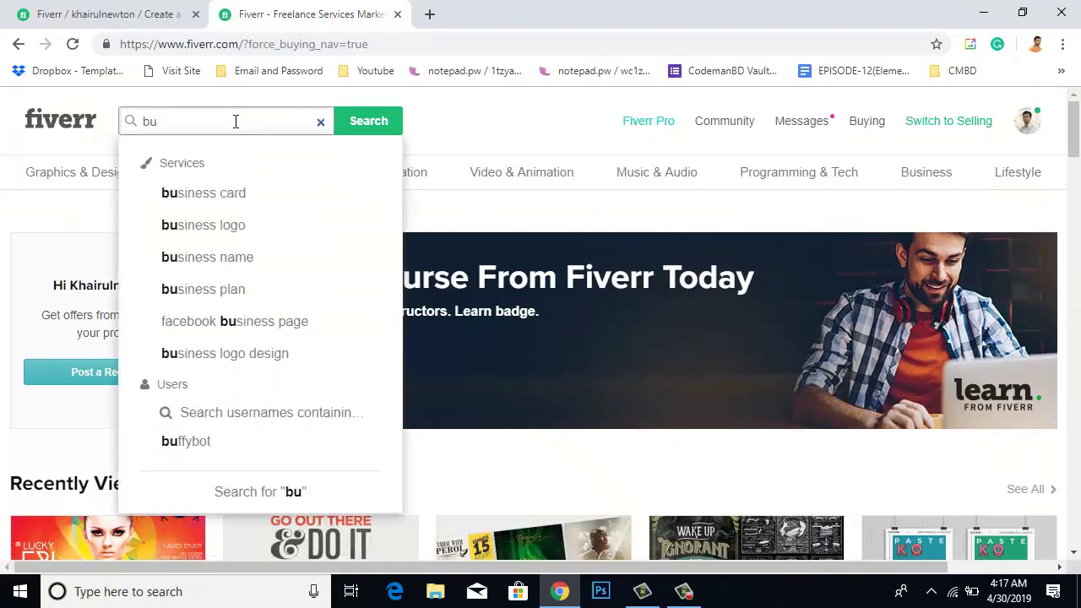
pyautogui.click(228, 198)
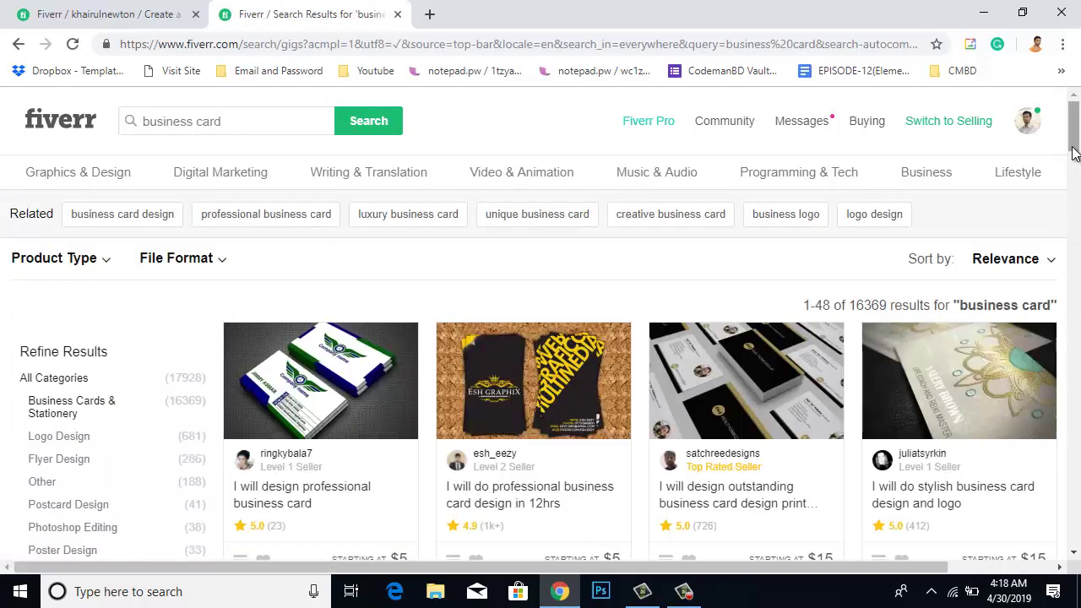
# - Open the amazing business card, minimalist business card, and logo, business cards, envelop, folder gigs in separate new tabs
pyautogui.moveTo(1074, 114); pyautogui.dragTo(1072, 202)
pyautogui.scroll(-1, 742, 462)
pyautogui.rightClick(518, 409)
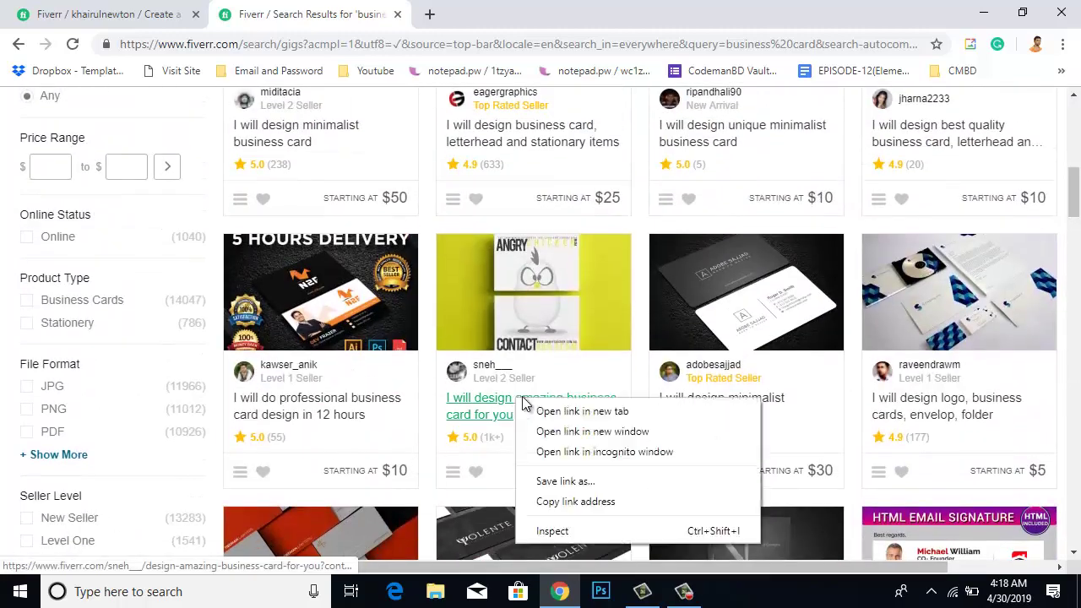
pyautogui.click(552, 411)
pyautogui.rightClick(739, 403)
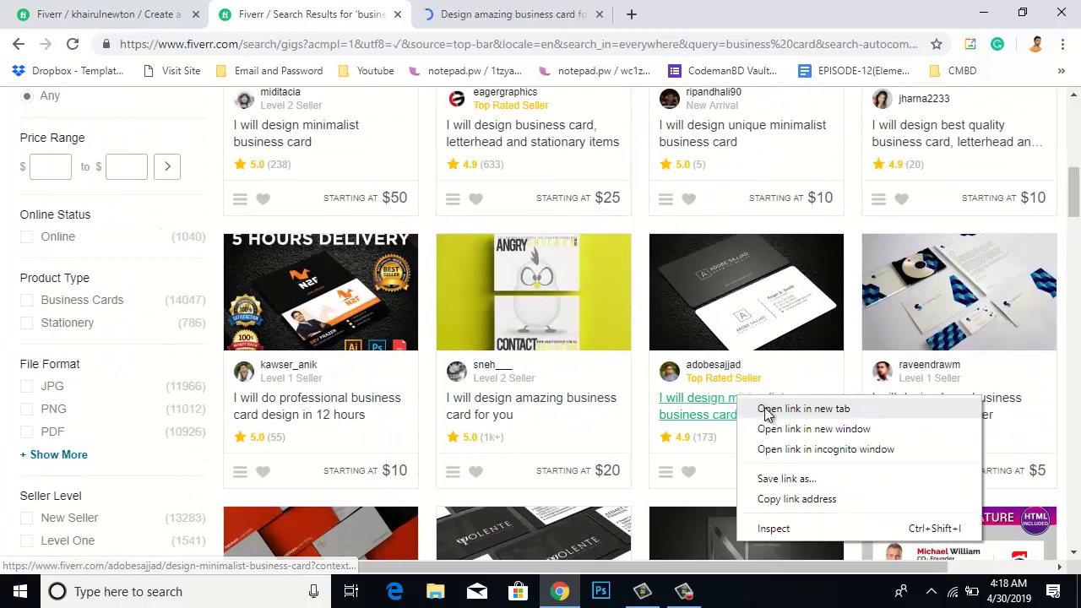
pyautogui.click(760, 411)
pyautogui.rightClick(919, 409)
pyautogui.click(906, 414)
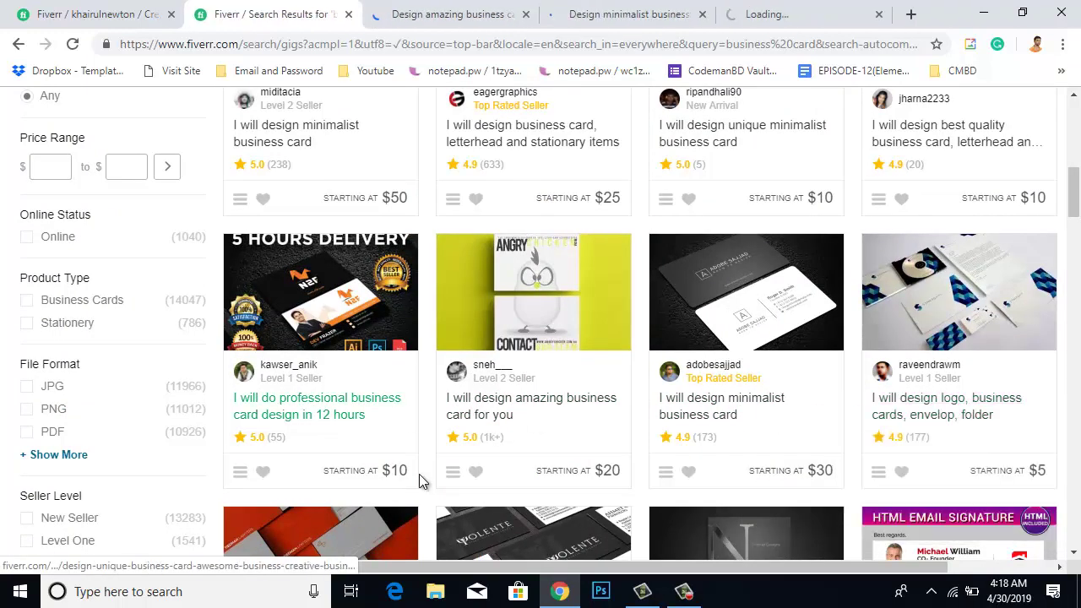
# - Open the custom business card design, 2 business card concepts or letterhead, and html email signature gigs in separate new tabs
pyautogui.scroll(-2, 358, 465)
pyautogui.rightClick(307, 499)
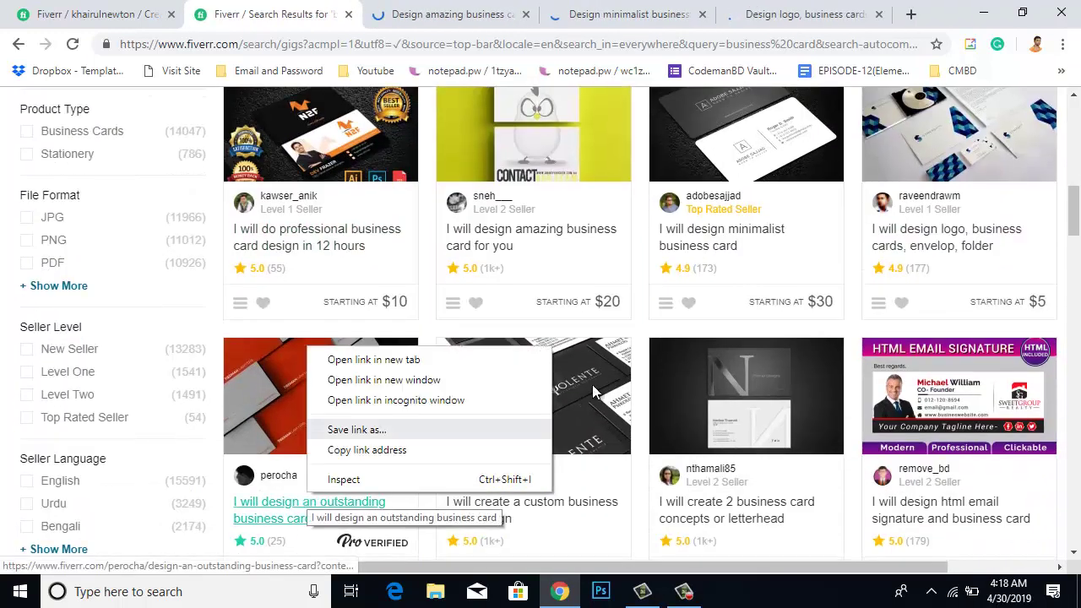
pyautogui.rightClick(568, 501)
pyautogui.click(705, 455)
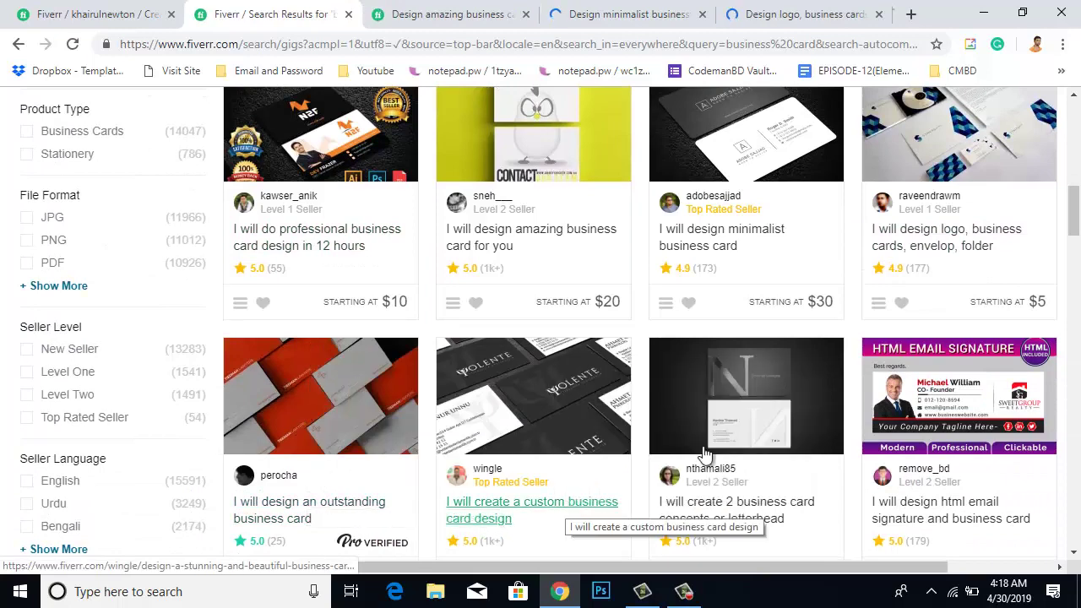
pyautogui.rightClick(755, 512)
pyautogui.click(815, 371)
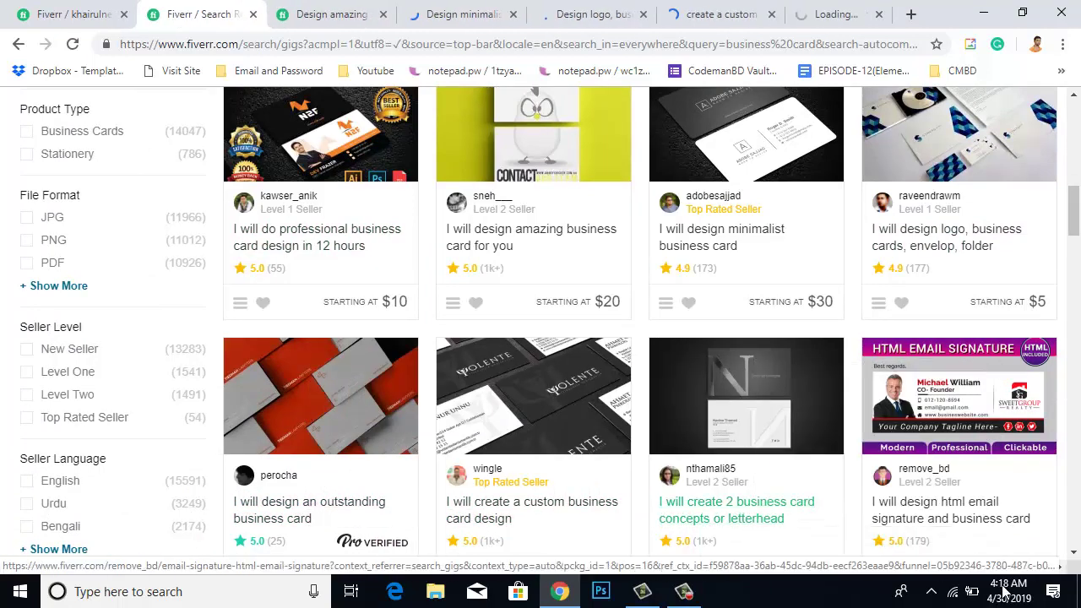
pyautogui.rightClick(955, 505)
pyautogui.click(893, 365)
# - Open the 4 different luxury business card design gig and the appealing business cards gig in separate new tabs
pyautogui.scroll(-6, 492, 530)
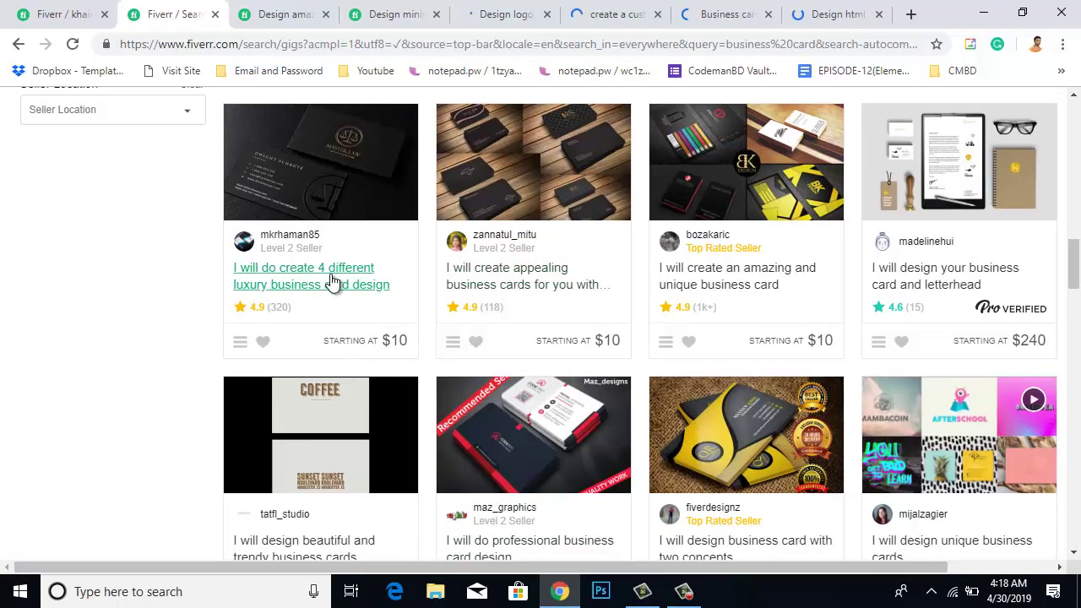
pyautogui.rightClick(331, 281)
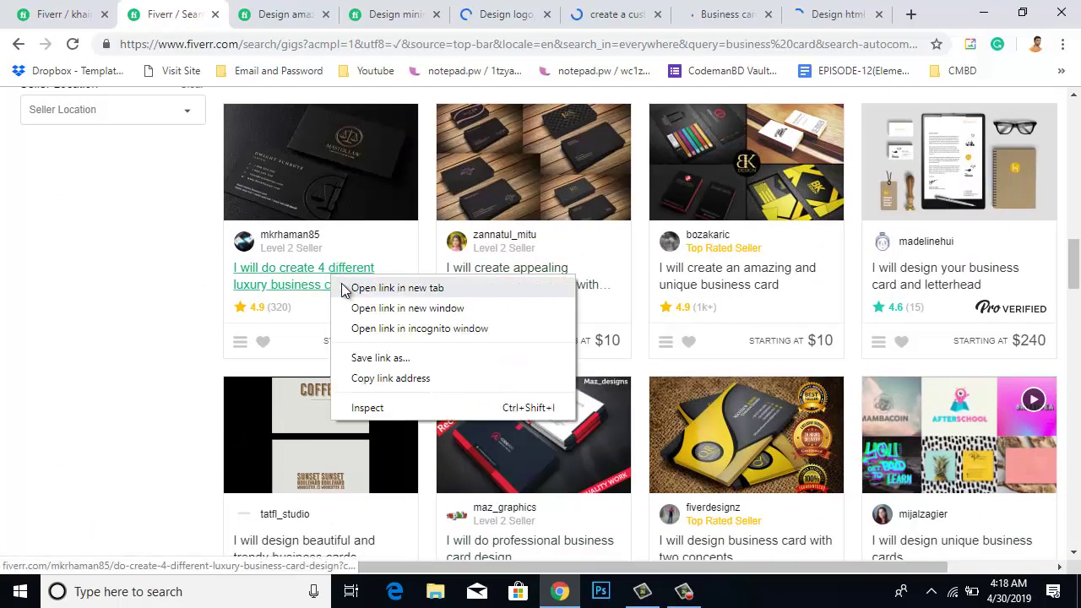
pyautogui.click(348, 286)
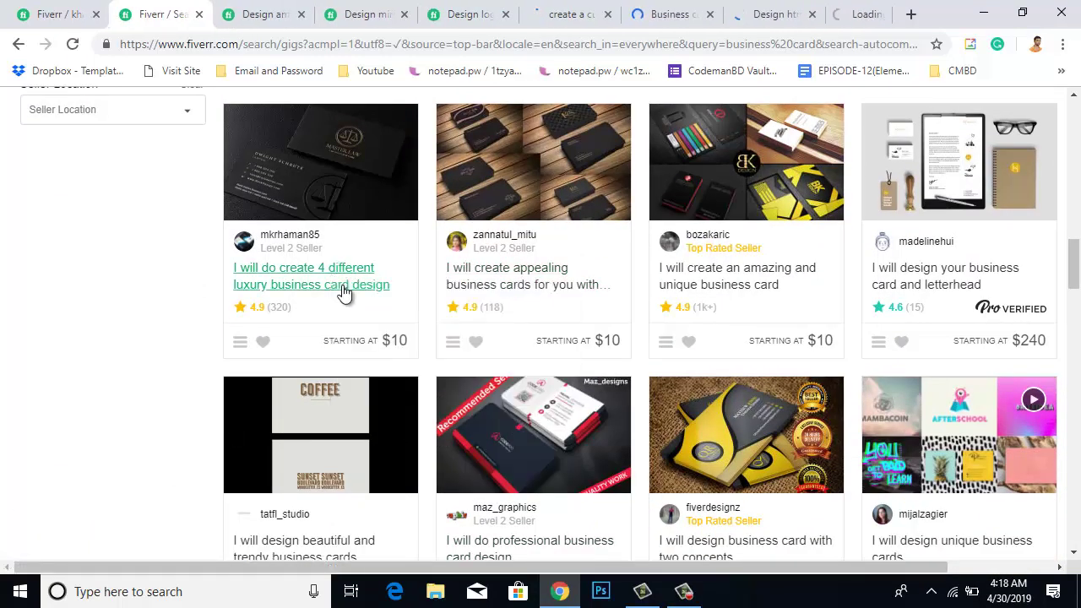
pyautogui.rightClick(516, 271)
pyautogui.click(529, 274)
# - Look through the opened competitor gig pages, examining their titles and image galleries
pyautogui.click(413, 21)
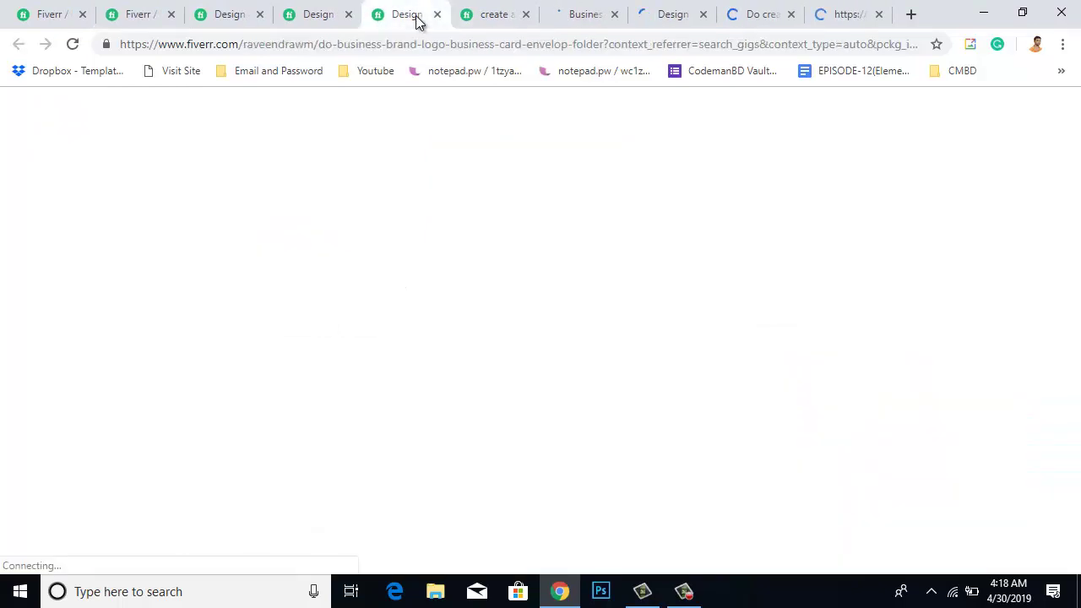
pyautogui.click(486, 9)
pyautogui.click(569, 17)
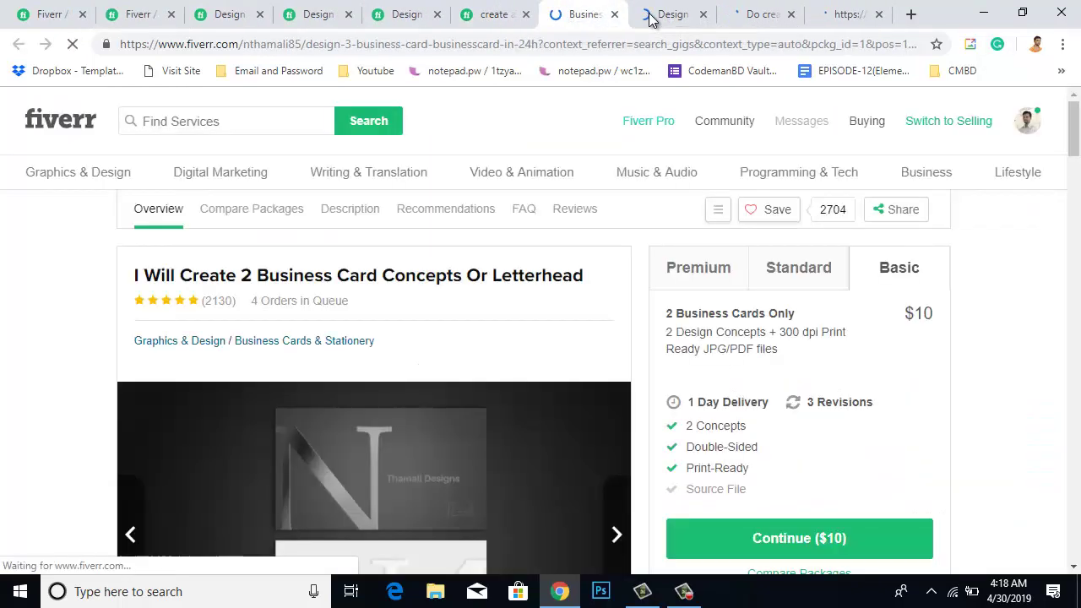
pyautogui.click(644, 15)
pyautogui.click(565, 16)
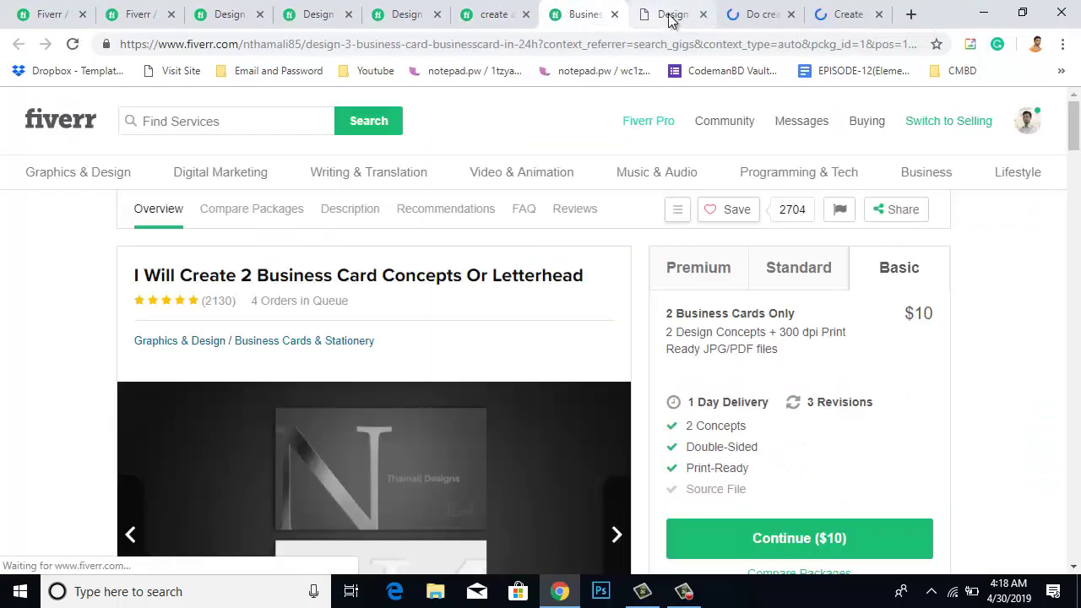
pyautogui.click(667, 15)
pyautogui.scroll(-3, 599, 339)
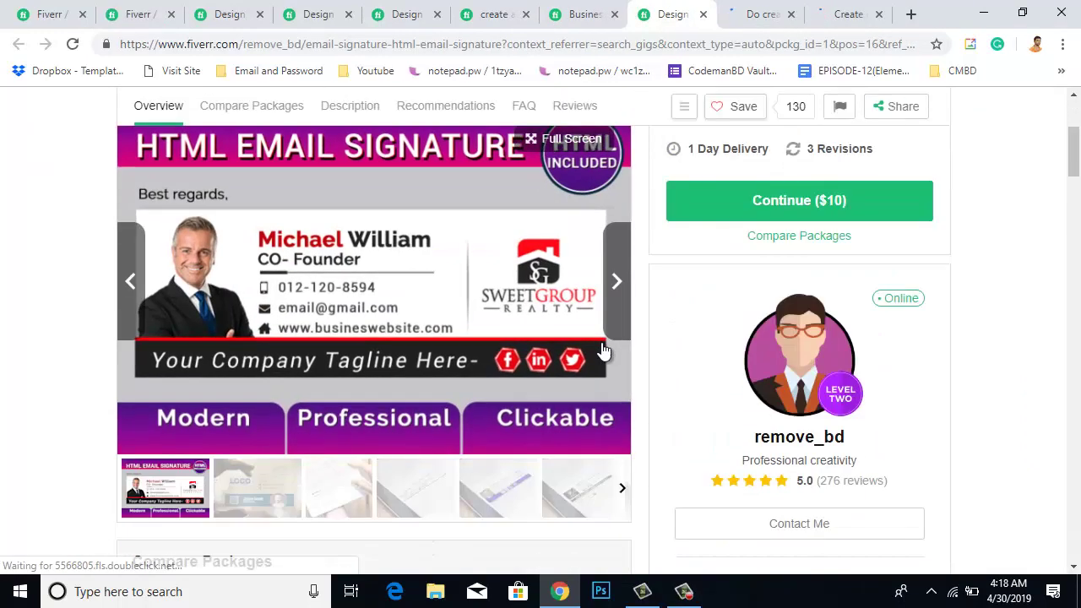
pyautogui.scroll(3, 598, 339)
pyautogui.click(583, 14)
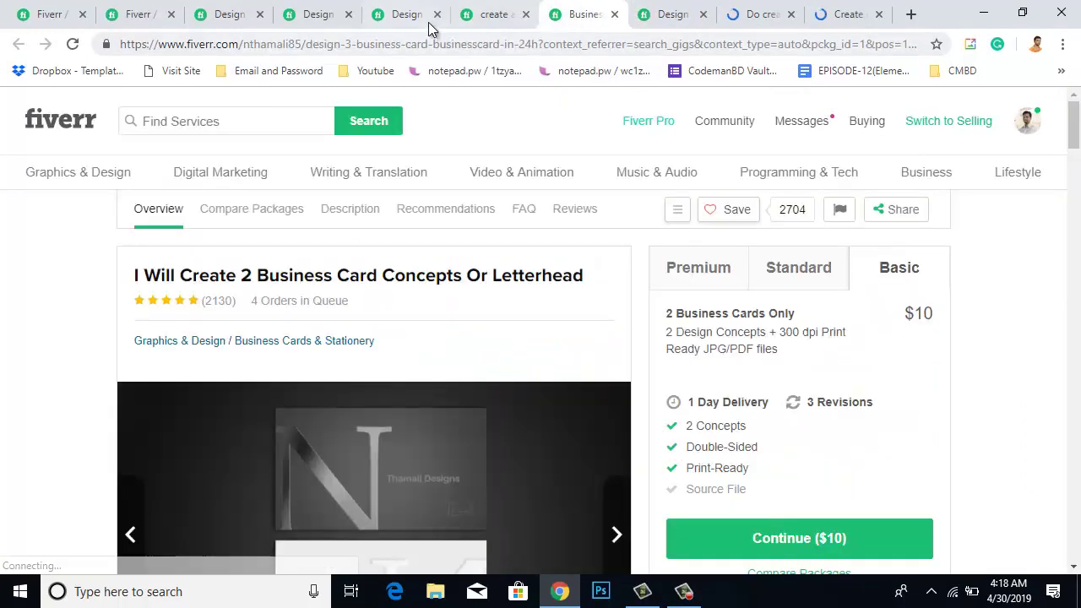
pyautogui.scroll(-1, 452, 392)
pyautogui.scroll(1, 437, 391)
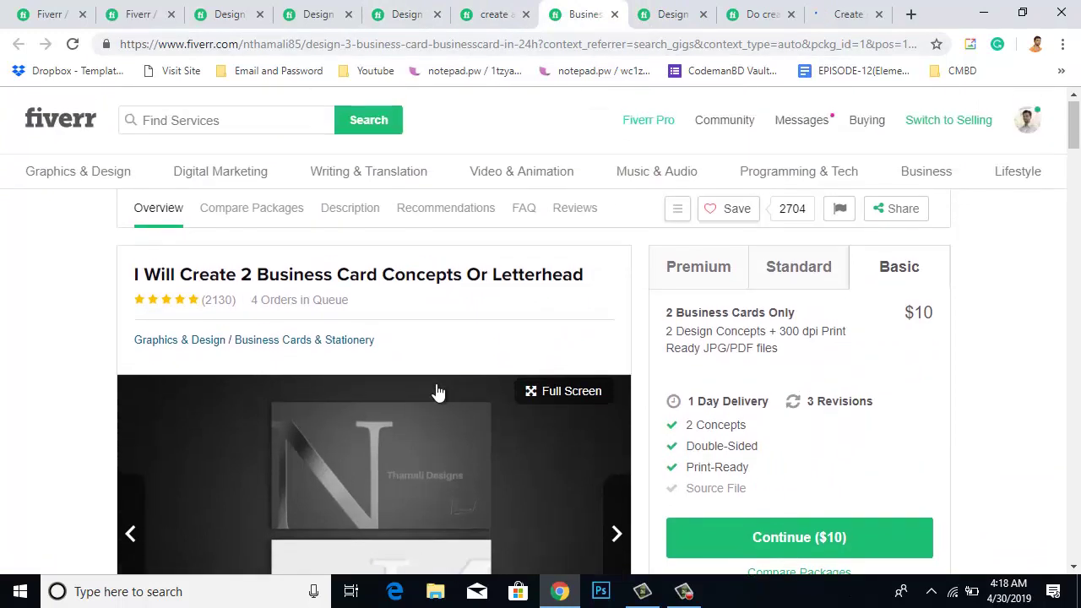
# - Copy the gig title "I Will Create 2 Business Card Concepts Or Letterhead" into a new Notepad document and reposition its window
pyautogui.moveTo(131, 279); pyautogui.dragTo(99, 293)
pyautogui.hotkey('ctrl', 'c')
pyautogui.click(605, 289)
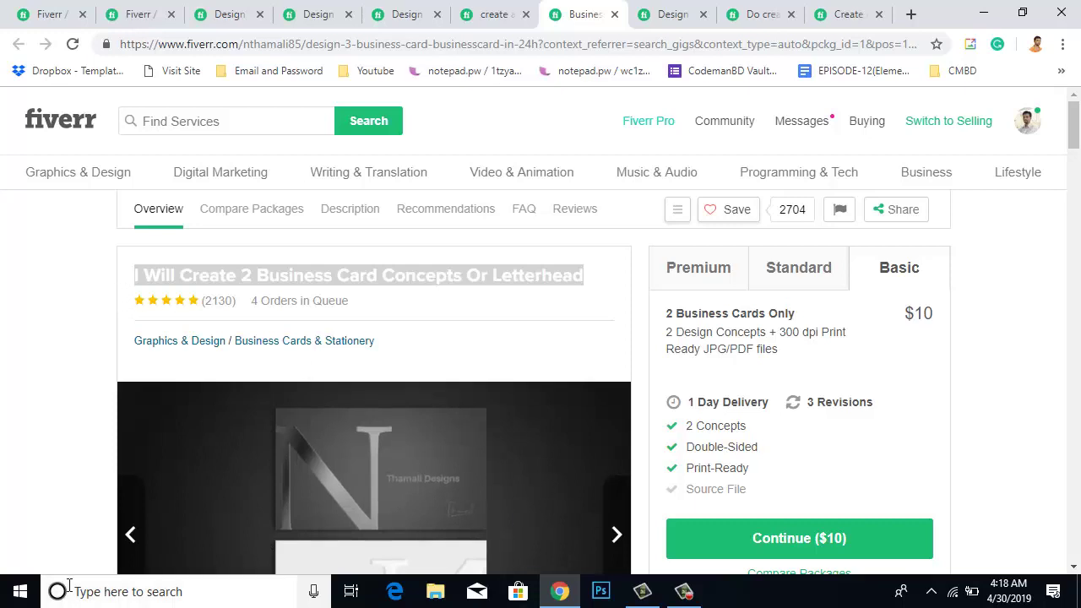
pyautogui.click(116, 593)
pyautogui.write('note')
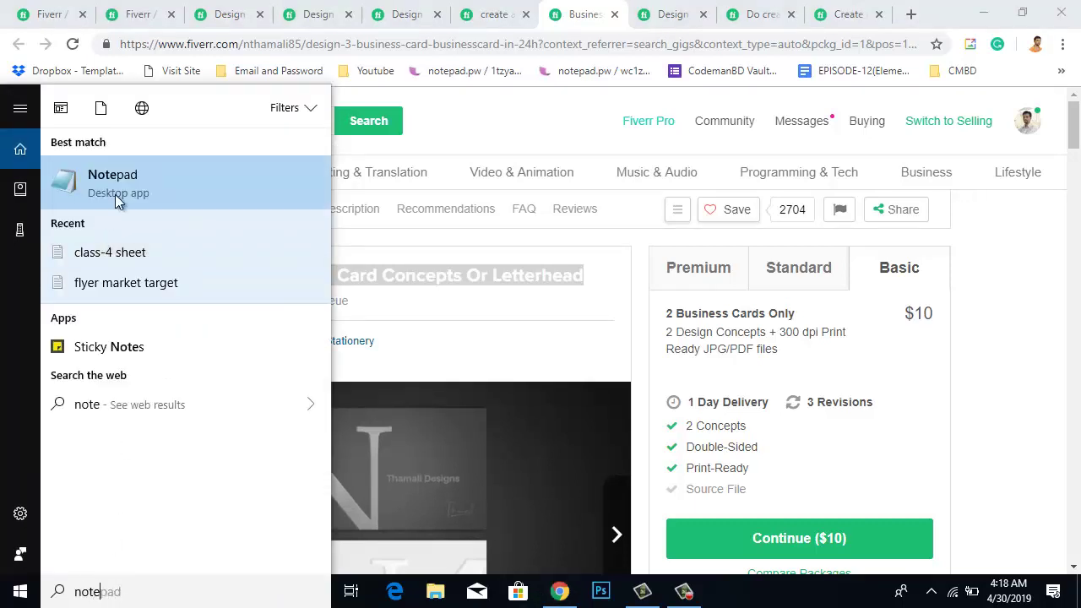
pyautogui.click(116, 191)
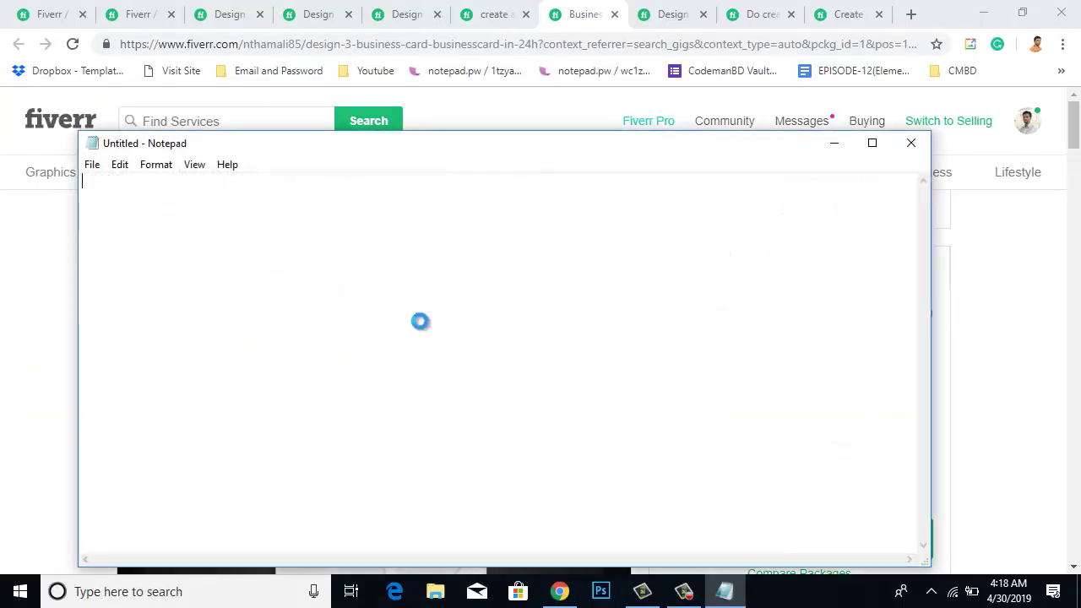
pyautogui.hotkey('ctrl', 'v')
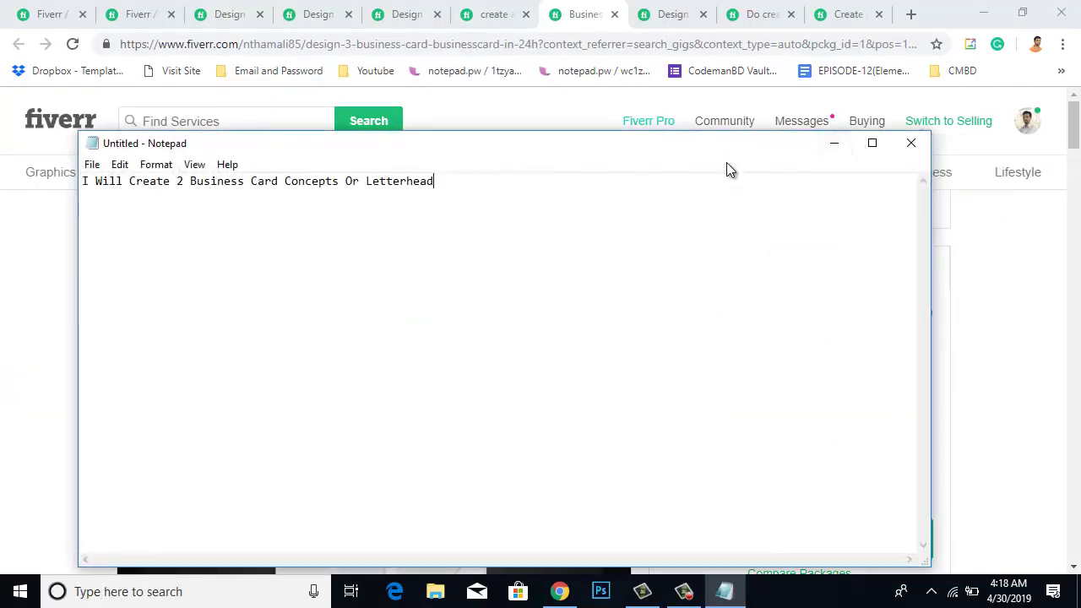
pyautogui.moveTo(728, 152); pyautogui.dragTo(752, 340)
# - Add the gig title "I Will Design Html Email Signature And Business Card" from its page as the second line in Notepad
pyautogui.click(676, 14)
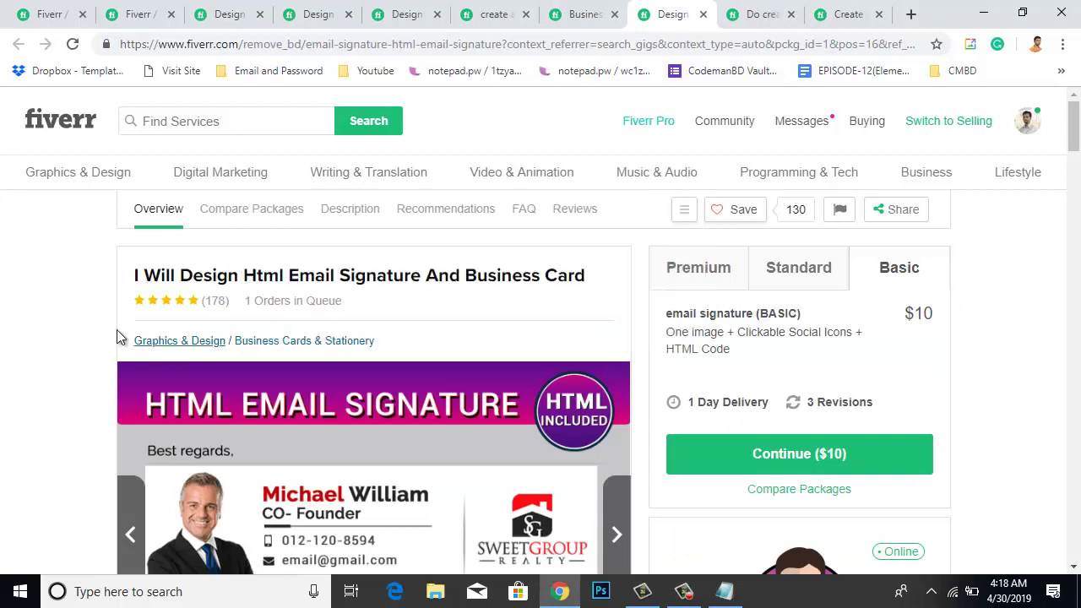
pyautogui.moveTo(135, 277); pyautogui.dragTo(627, 270)
pyautogui.hotkey('ctrl', 'c')
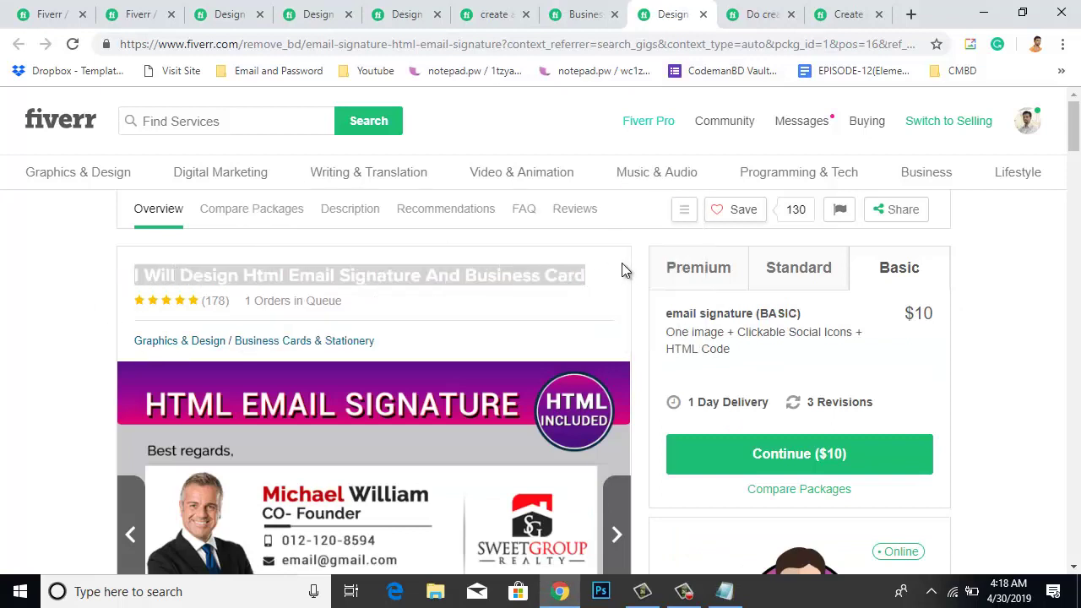
pyautogui.click(724, 591)
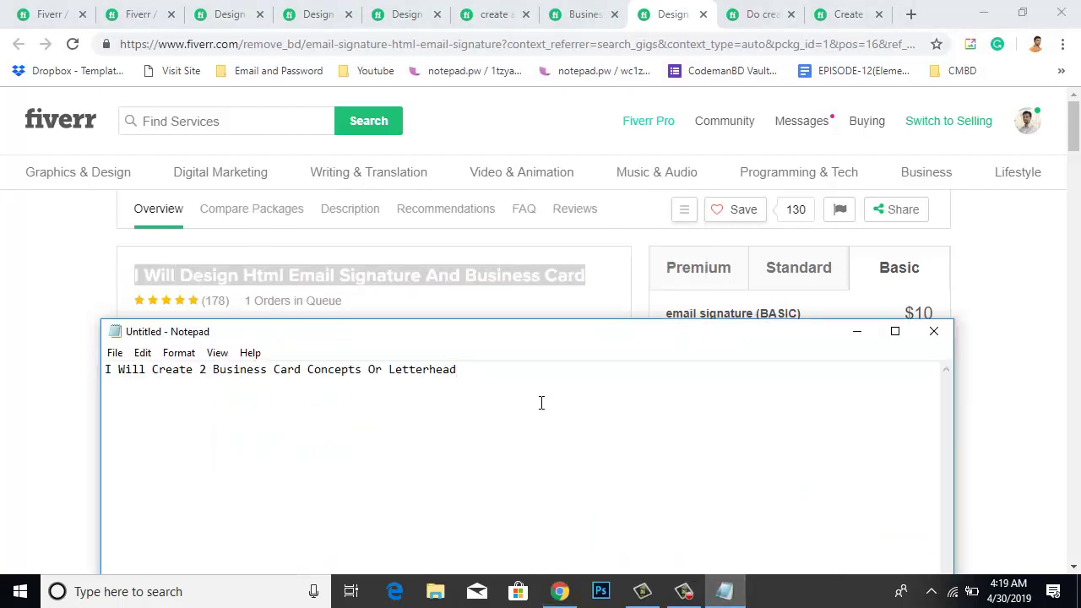
pyautogui.hotkey('ctrl', 'v')
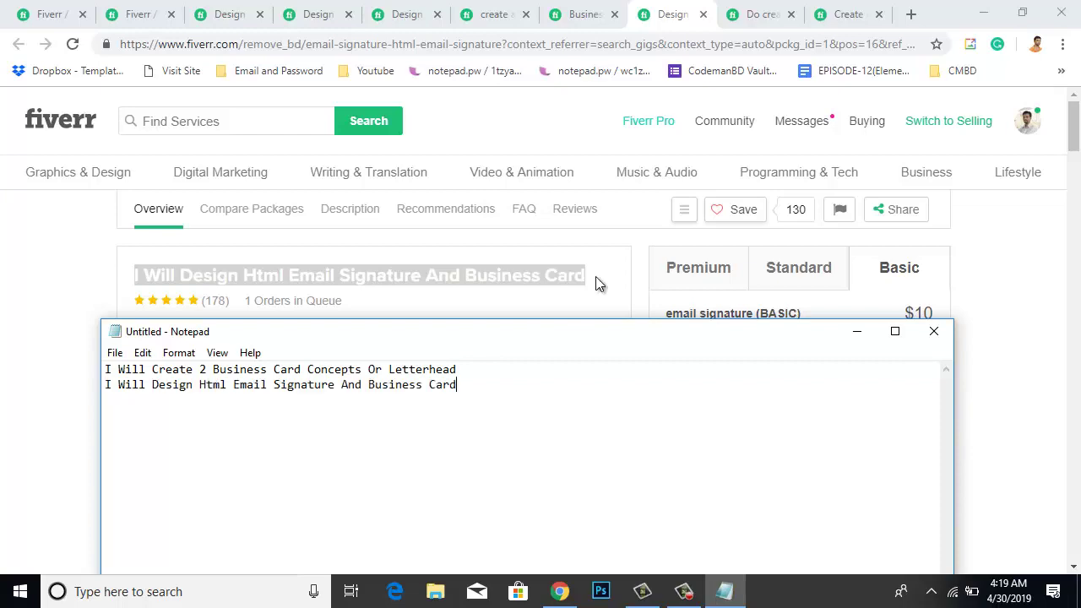
# - Add the gig title "I Will Do Create 4 Different Luxury Business Card Design" from its page as the third Notepad line
pyautogui.click(763, 17)
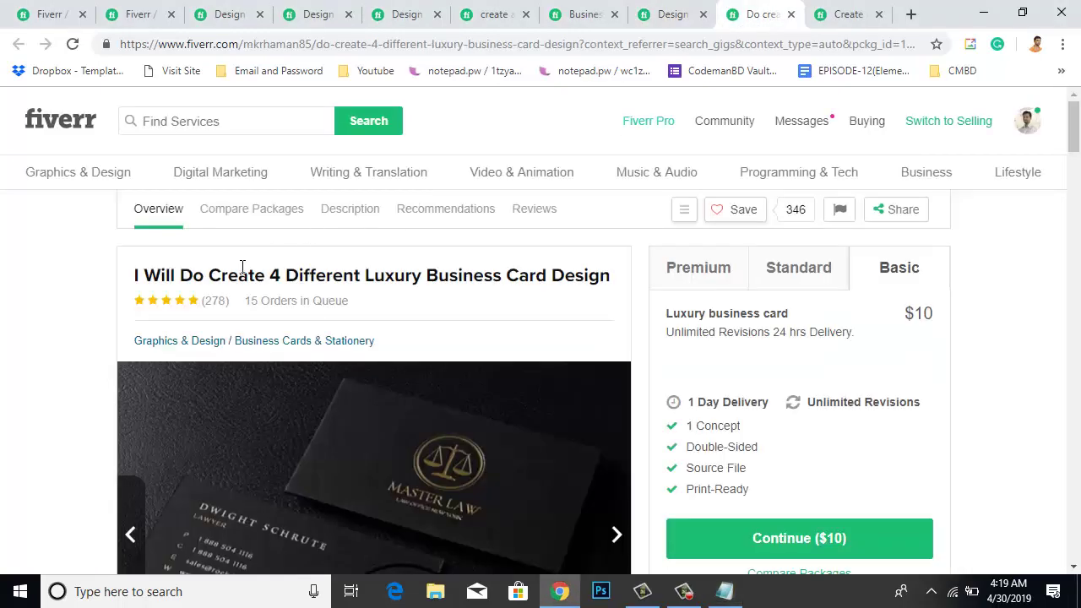
pyautogui.moveTo(135, 279); pyautogui.dragTo(616, 278)
pyautogui.hotkey('ctrl', 'c')
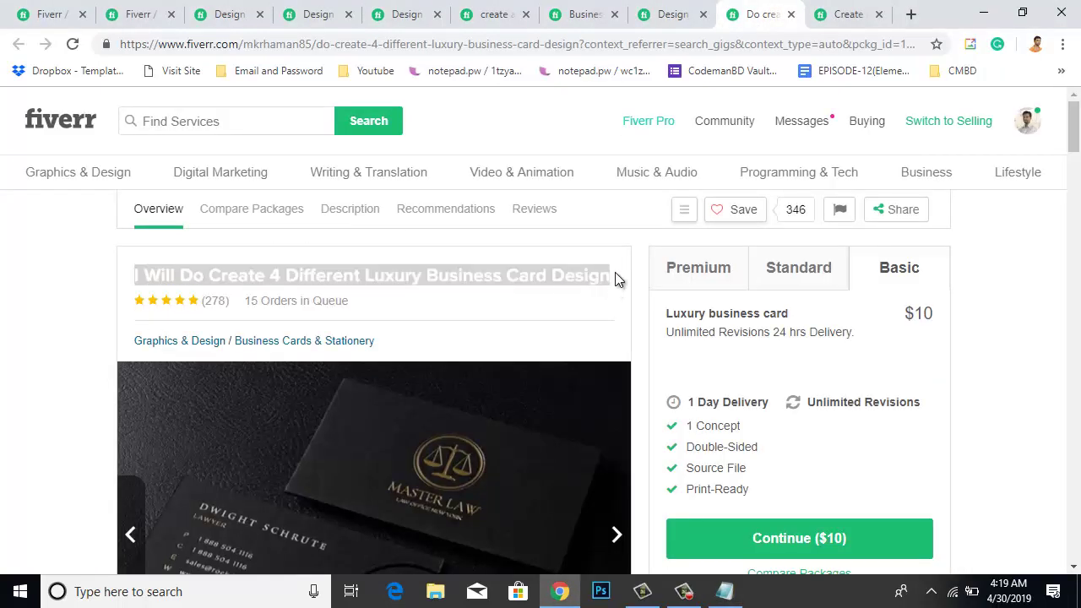
pyautogui.click(724, 591)
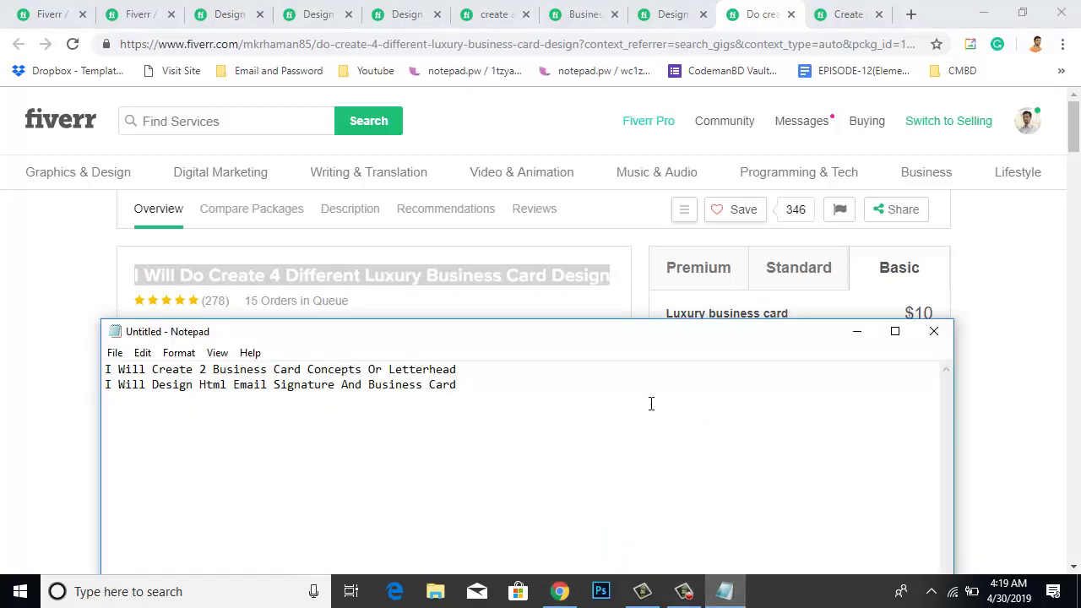
pyautogui.hotkey('ctrl', 'v')
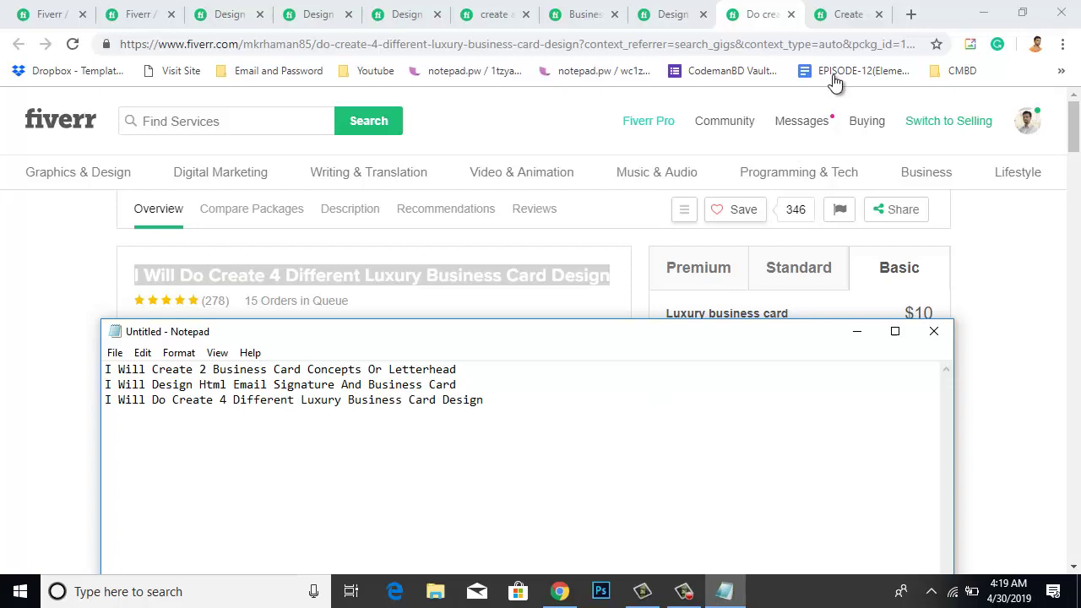
# - Add the gig title "I Will Create Appealing Business Cards For You With Elegant Design" from its page as the fourth Notepad line
pyautogui.click(847, 15)
pyautogui.tripleClick(169, 276)
pyautogui.hotkey('ctrl', 'c')
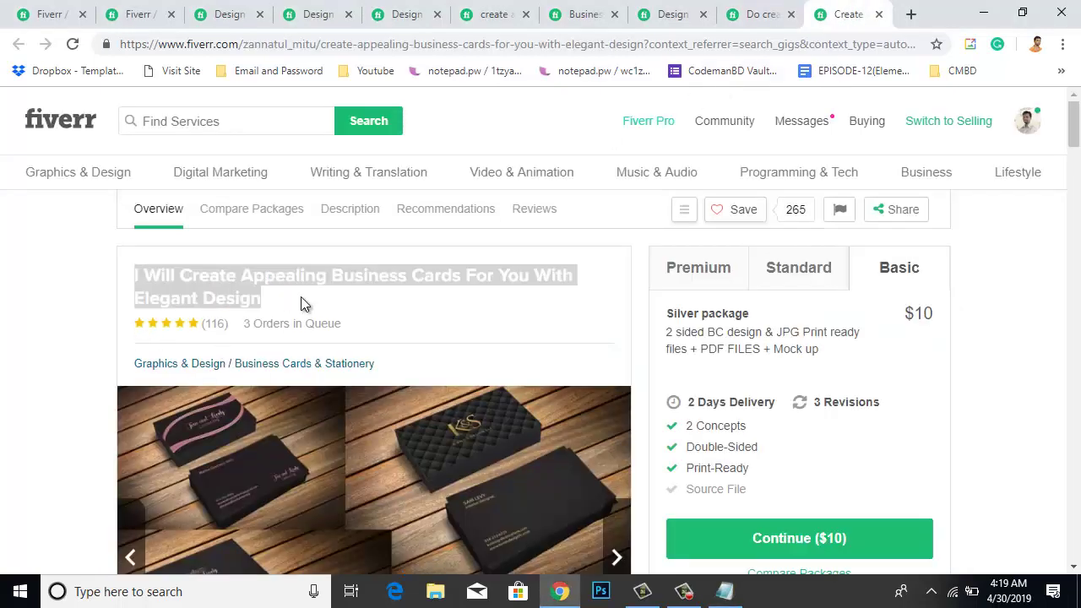
pyautogui.click(725, 594)
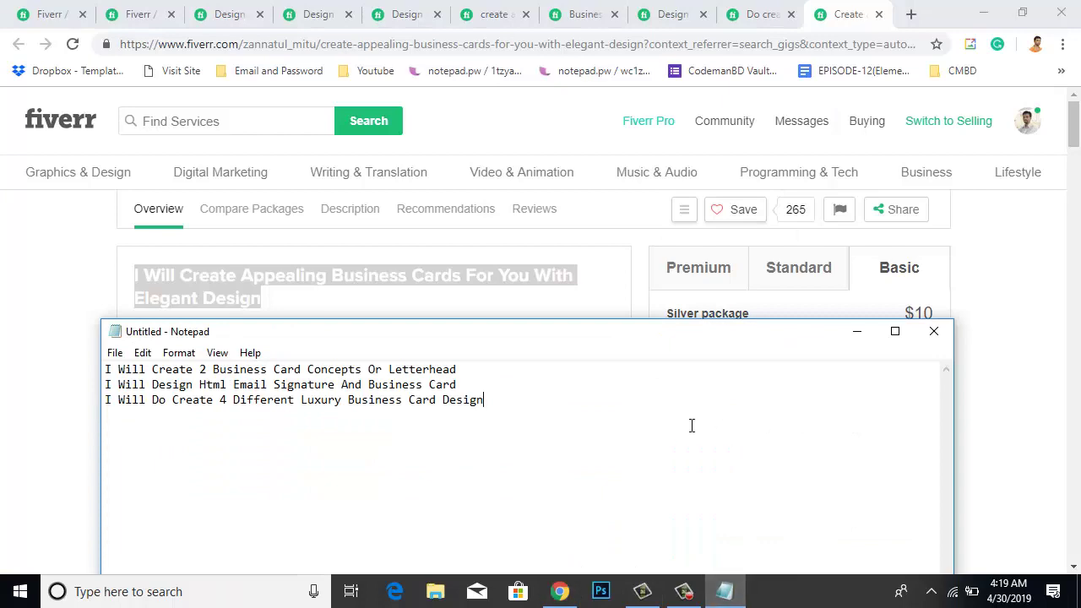
pyautogui.hotkey('ctrl', 'v')
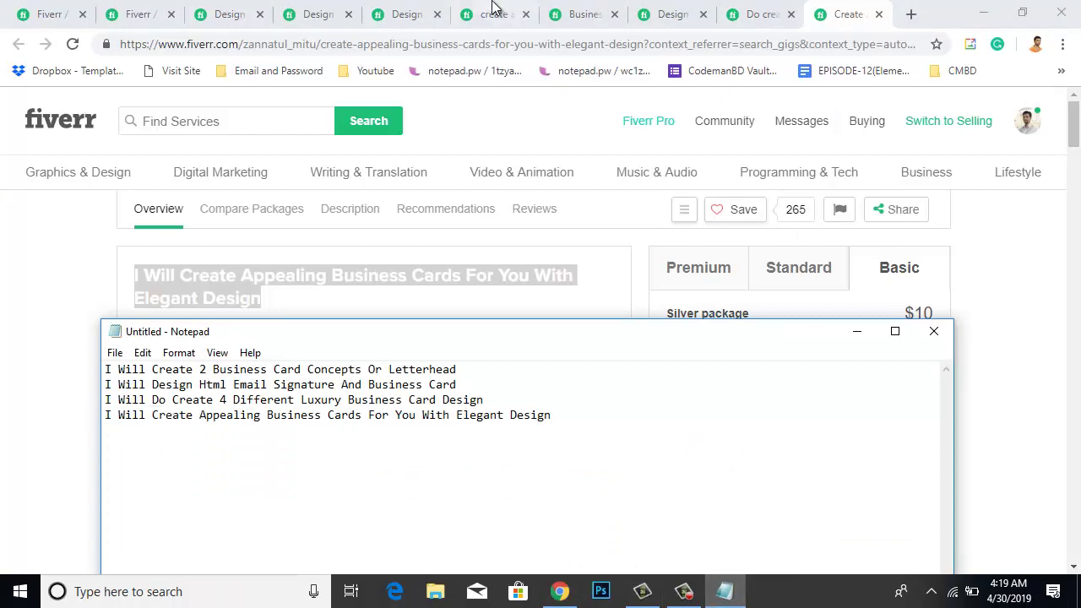
# - From the business card search results, open the "I will design business card with two concepts" and "I will do professional business card design" gigs in new tabs
pyautogui.click(320, 14)
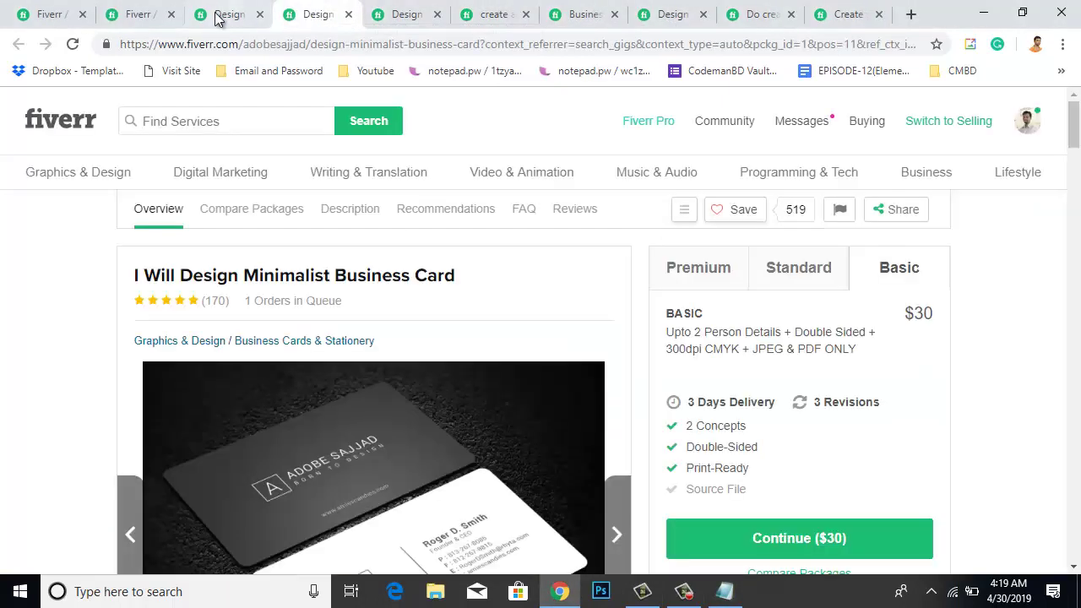
pyautogui.click(220, 15)
pyautogui.click(150, 17)
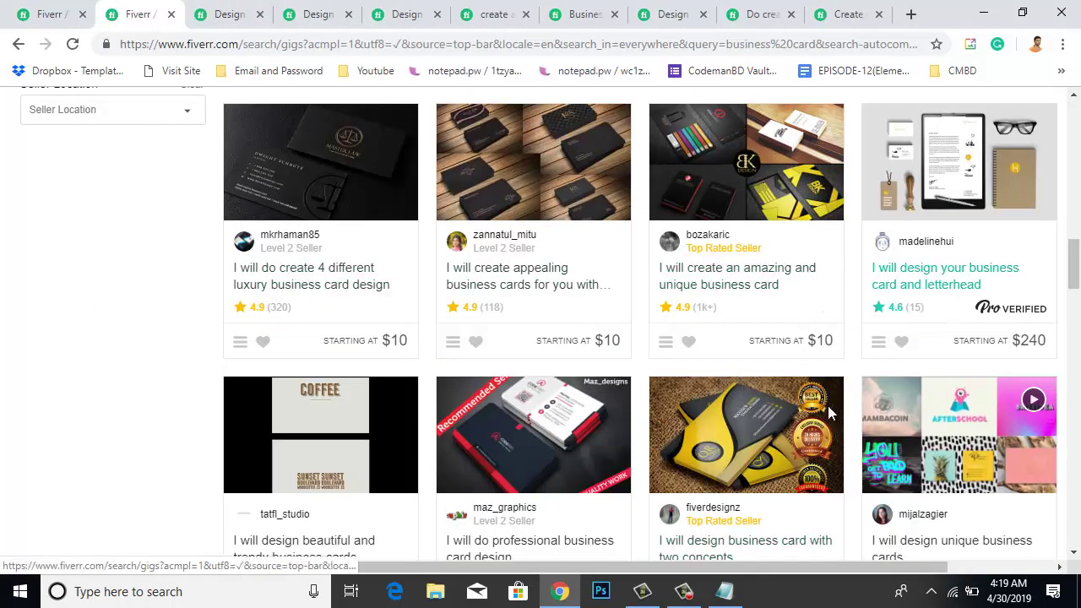
pyautogui.scroll(-3, 826, 409)
pyautogui.rightClick(717, 301)
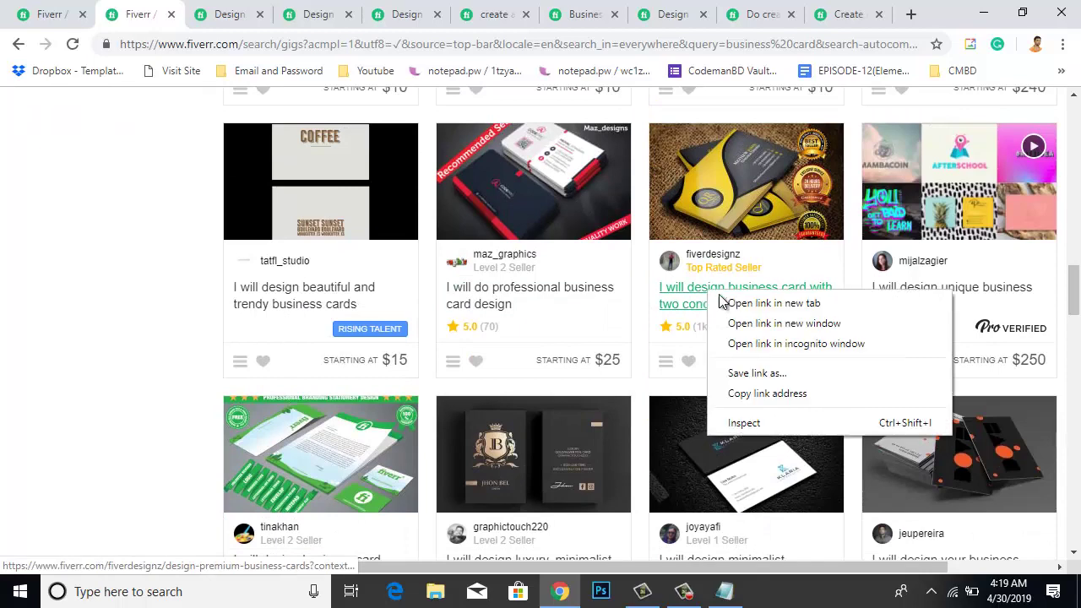
pyautogui.click(733, 302)
pyautogui.rightClick(483, 299)
pyautogui.click(506, 305)
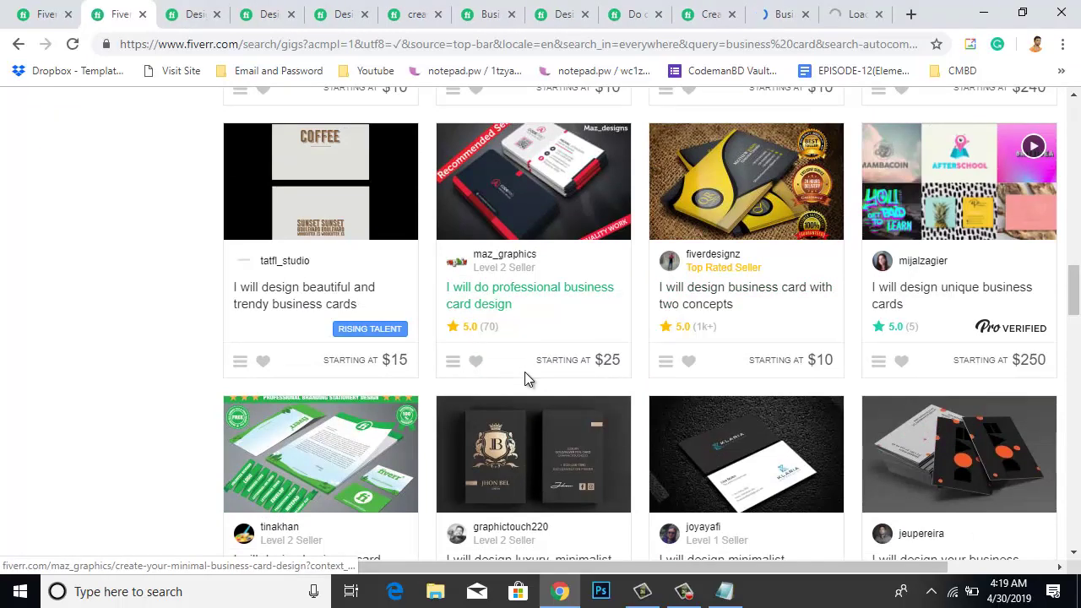
# - Look through the business card search results, comparing the competing gigs' titles, thumbnails, ratings and starting prices
pyautogui.scroll(-2, 524, 375)
pyautogui.scroll(2, 524, 376)
pyautogui.scroll(1, 530, 376)
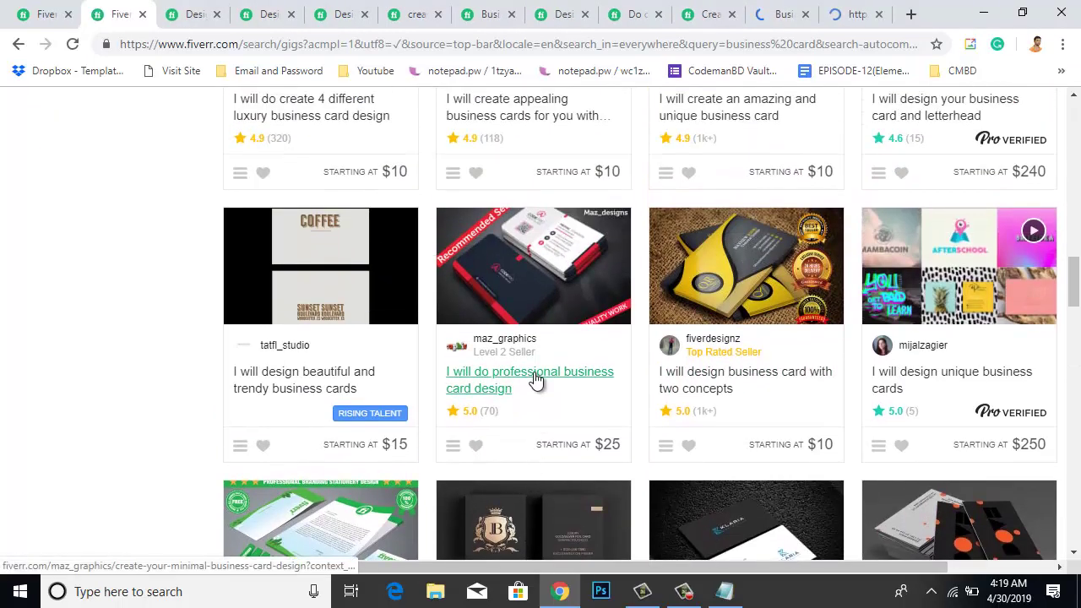
pyautogui.scroll(-1, 536, 388)
pyautogui.scroll(1, 535, 389)
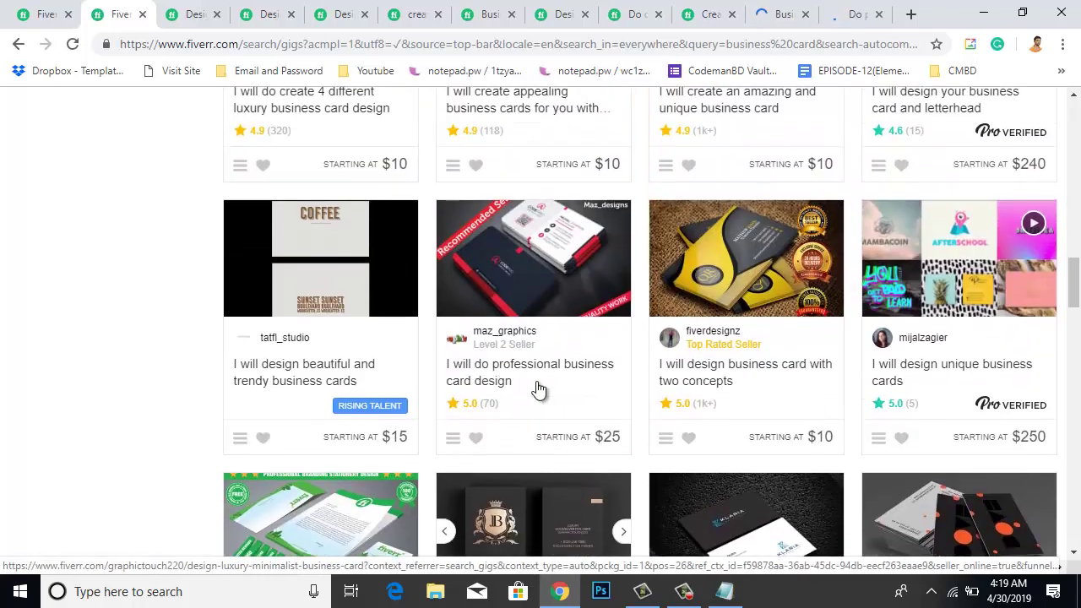
pyautogui.scroll(-1, 304, 433)
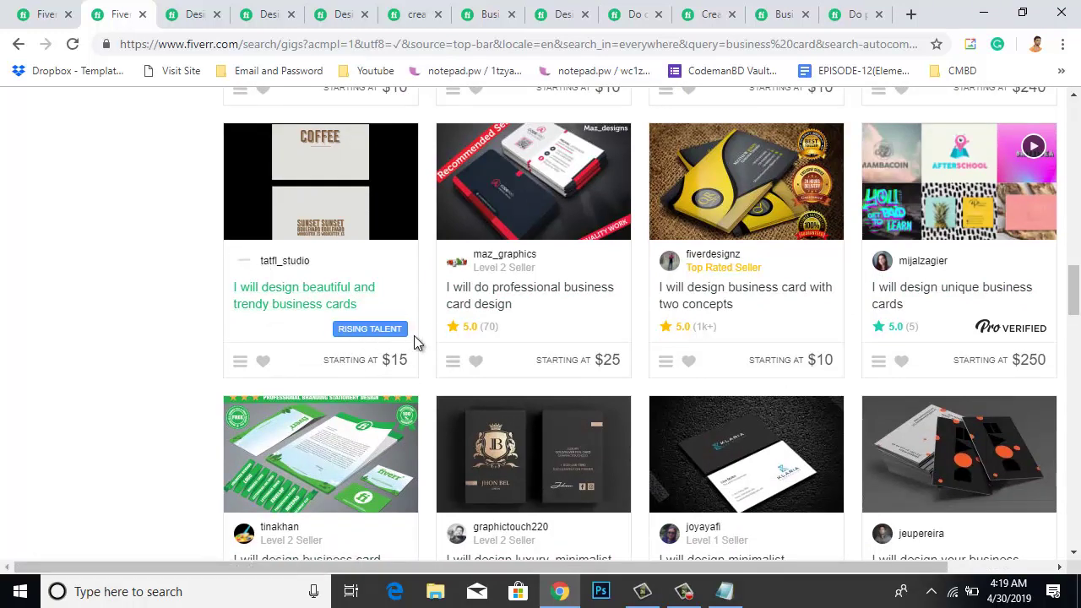
pyautogui.scroll(2, 414, 335)
pyautogui.scroll(-1, 414, 334)
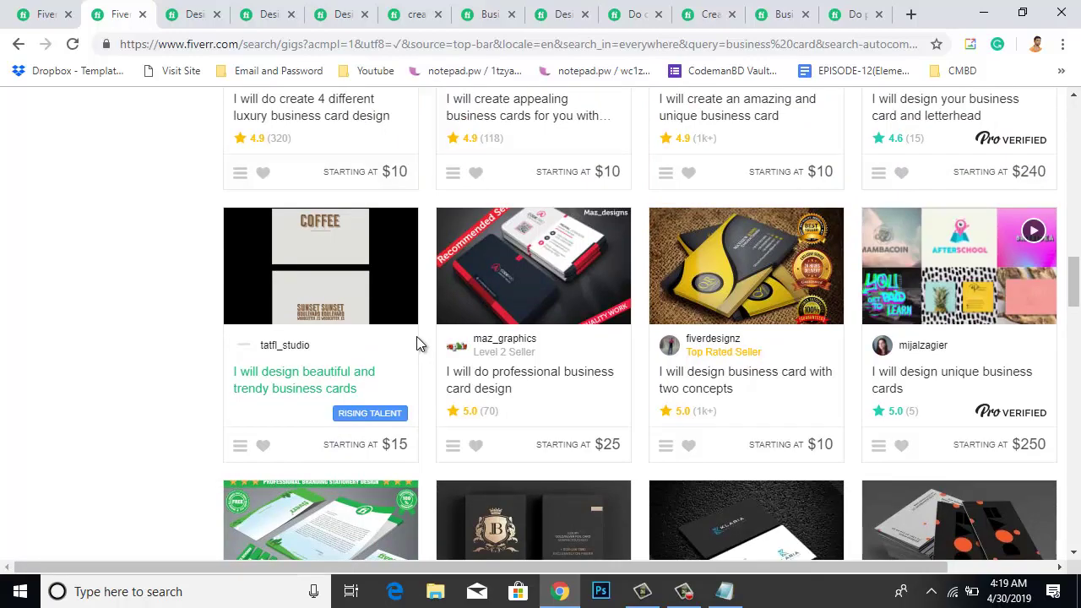
pyautogui.scroll(15, 783, 329)
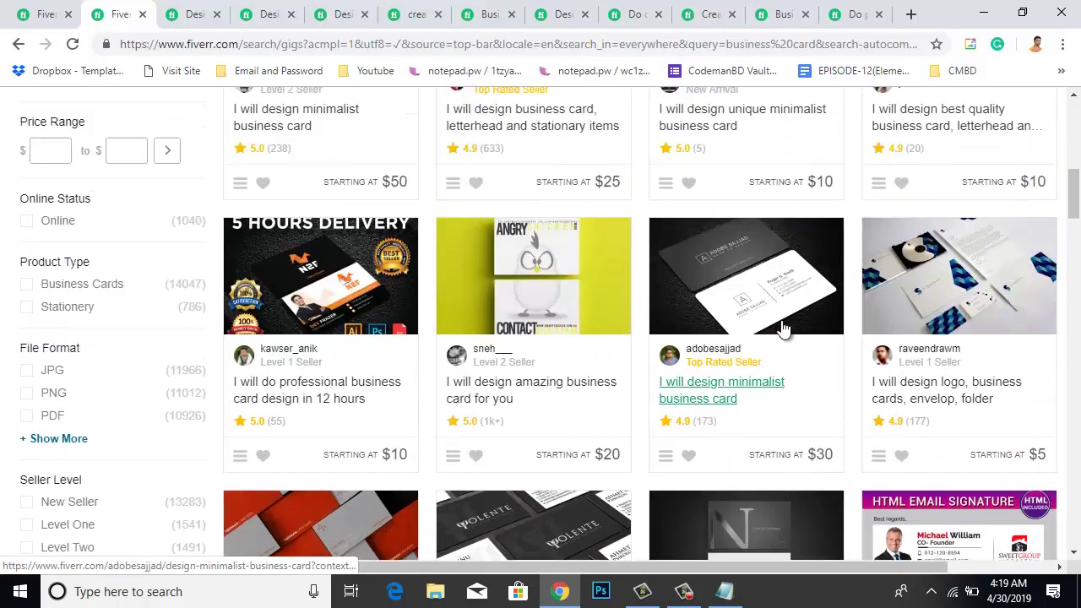
pyautogui.scroll(-3, 784, 329)
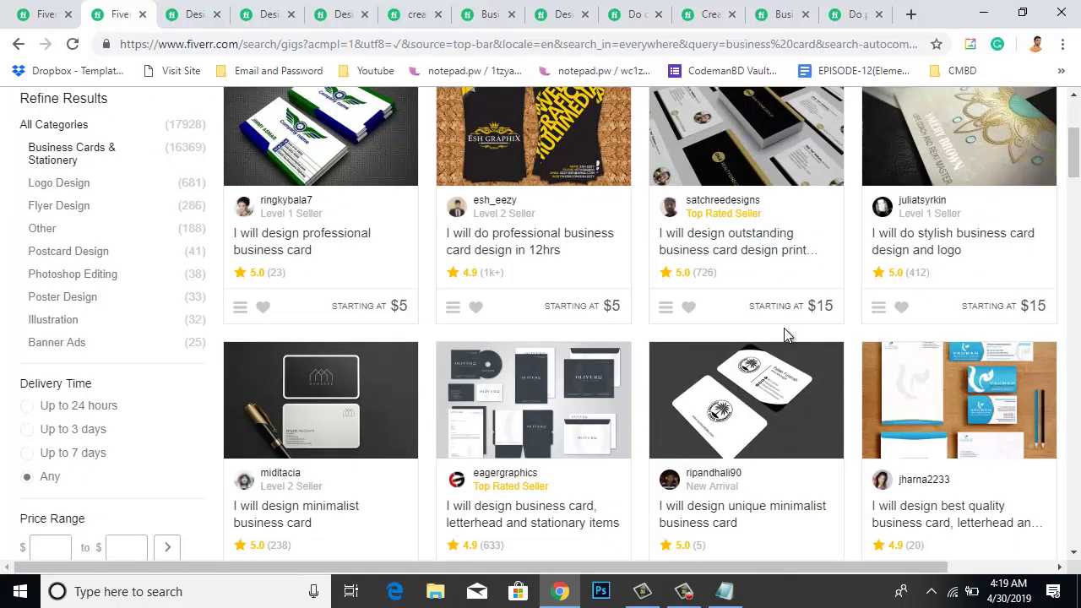
pyautogui.scroll(-6, 792, 326)
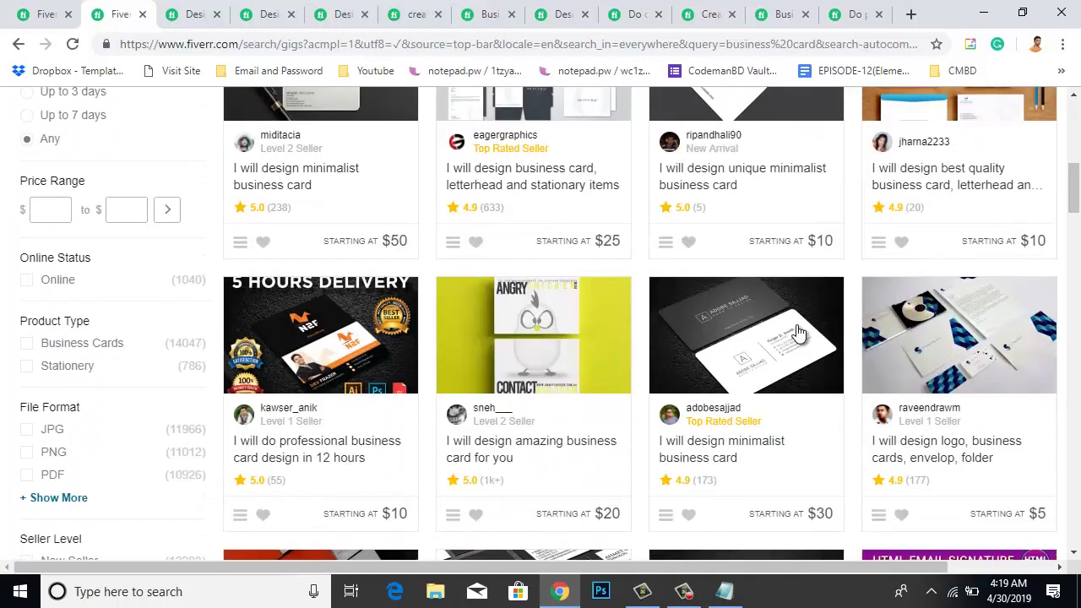
pyautogui.scroll(-6, 802, 326)
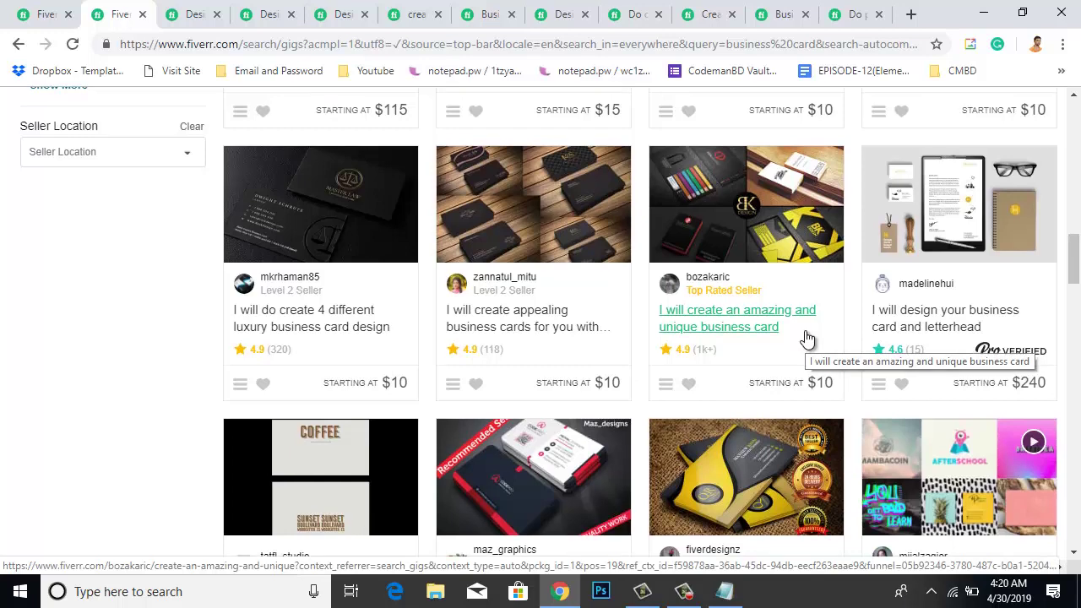
pyautogui.scroll(-2, 806, 338)
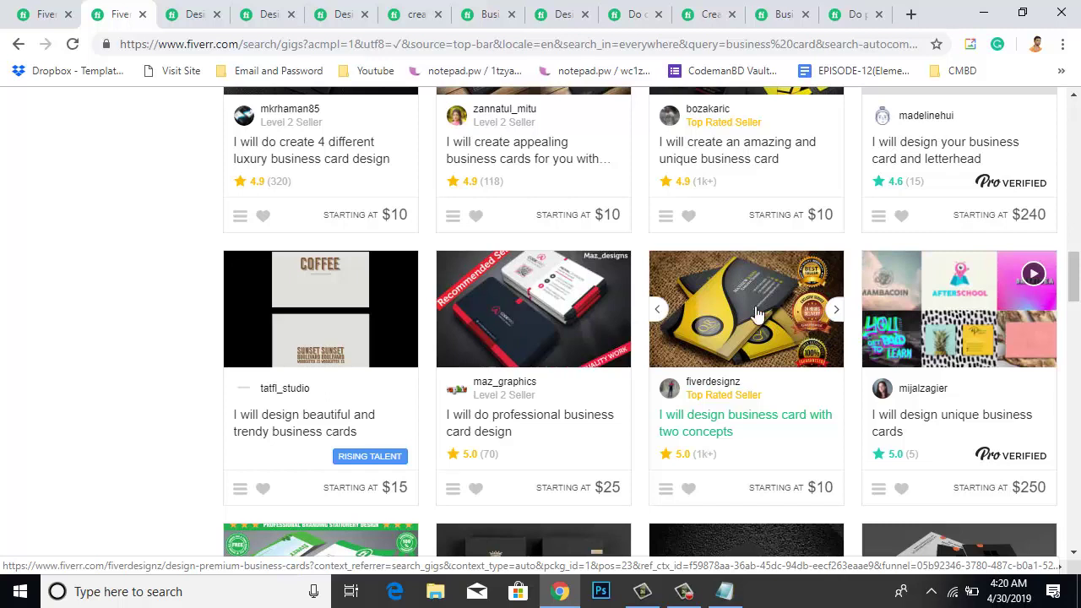
pyautogui.scroll(-3, 730, 511)
pyautogui.scroll(6, 768, 534)
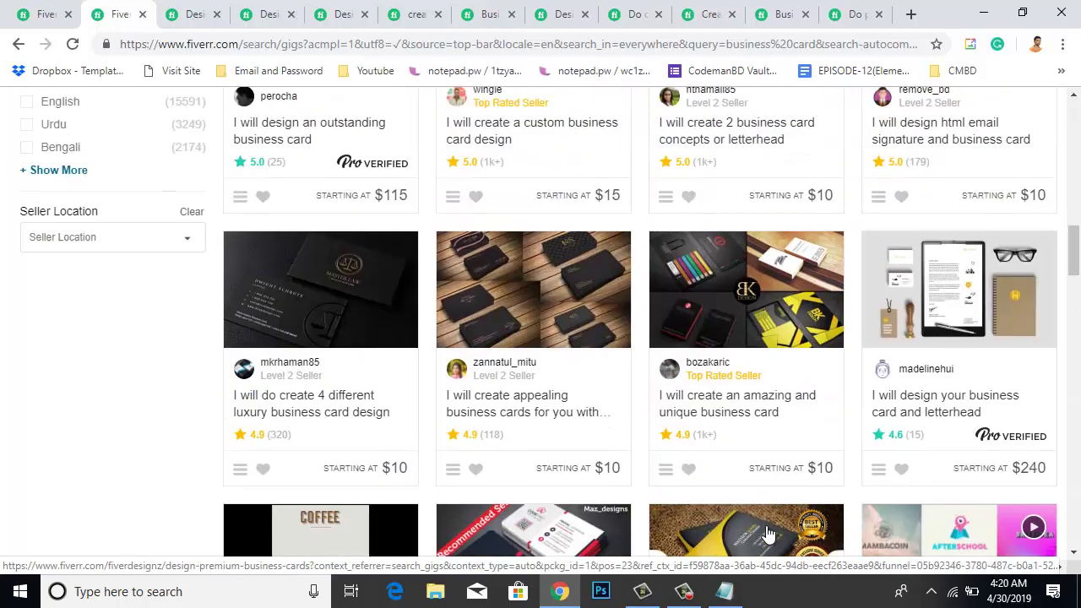
pyautogui.scroll(10, 765, 528)
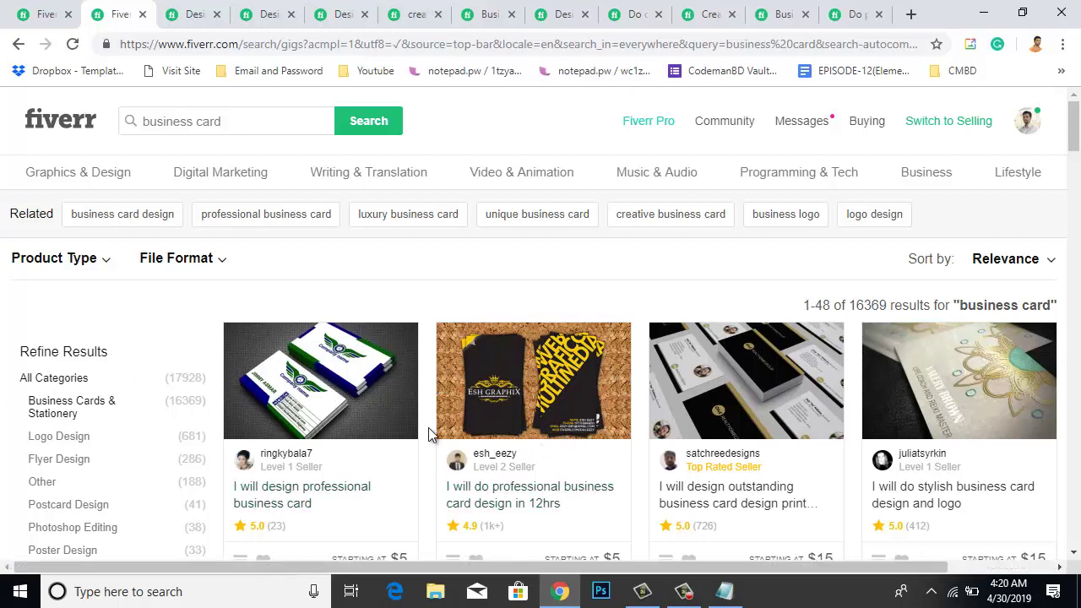
pyautogui.scroll(-1, 426, 435)
pyautogui.scroll(-3, 426, 436)
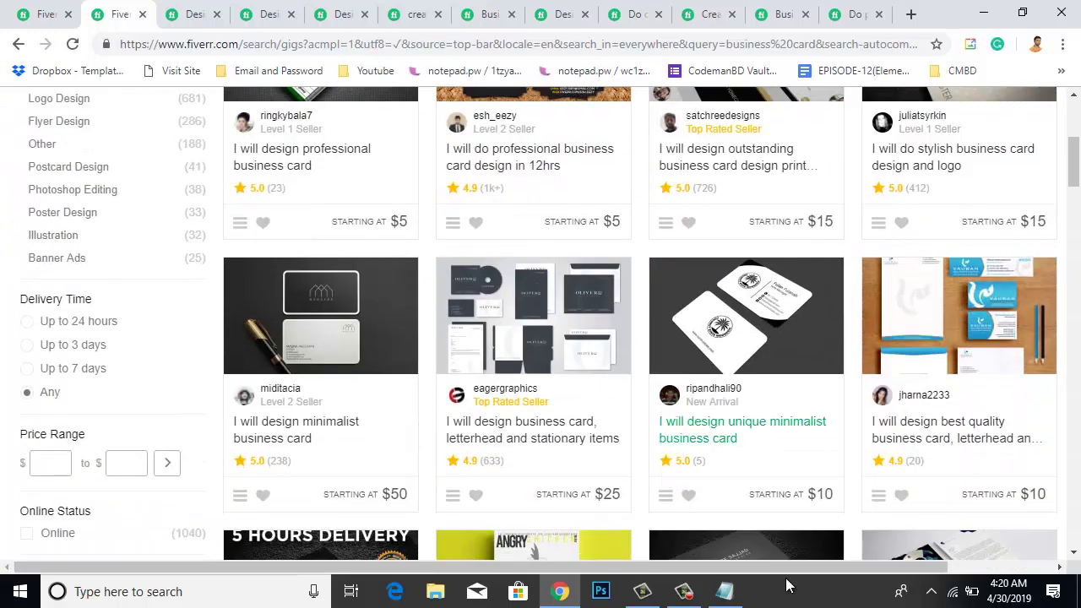
pyautogui.scroll(5, 816, 545)
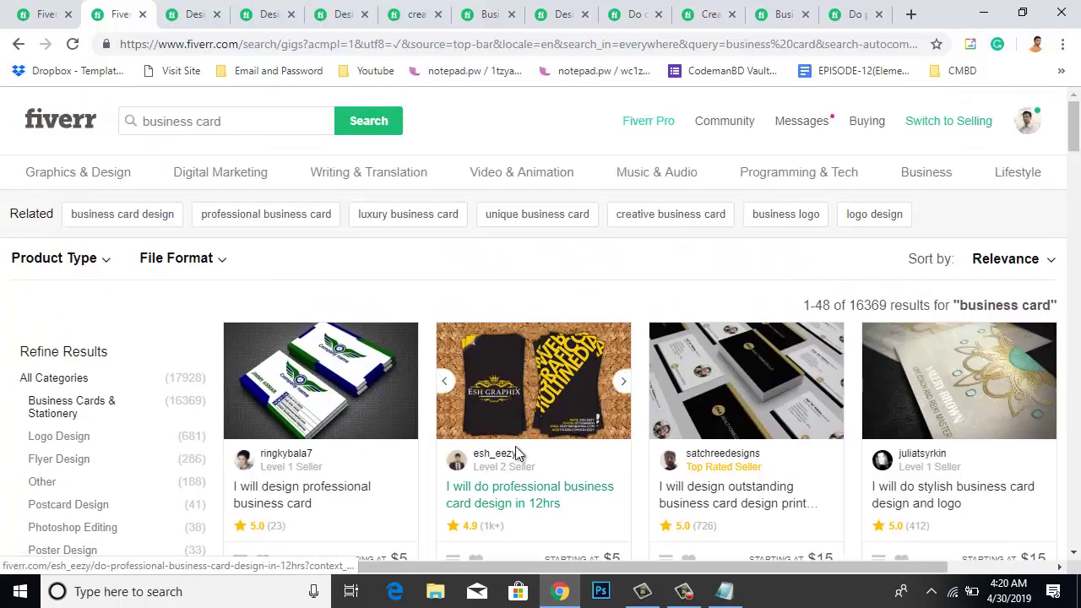
pyautogui.scroll(-3, 801, 528)
pyautogui.scroll(-3, 285, 385)
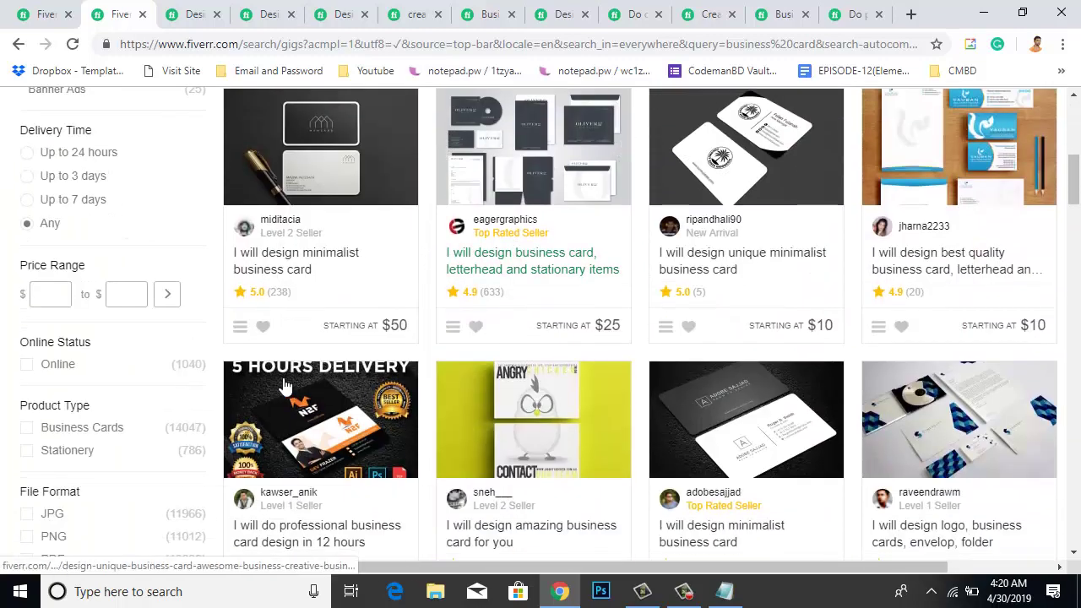
pyautogui.scroll(-2, 597, 478)
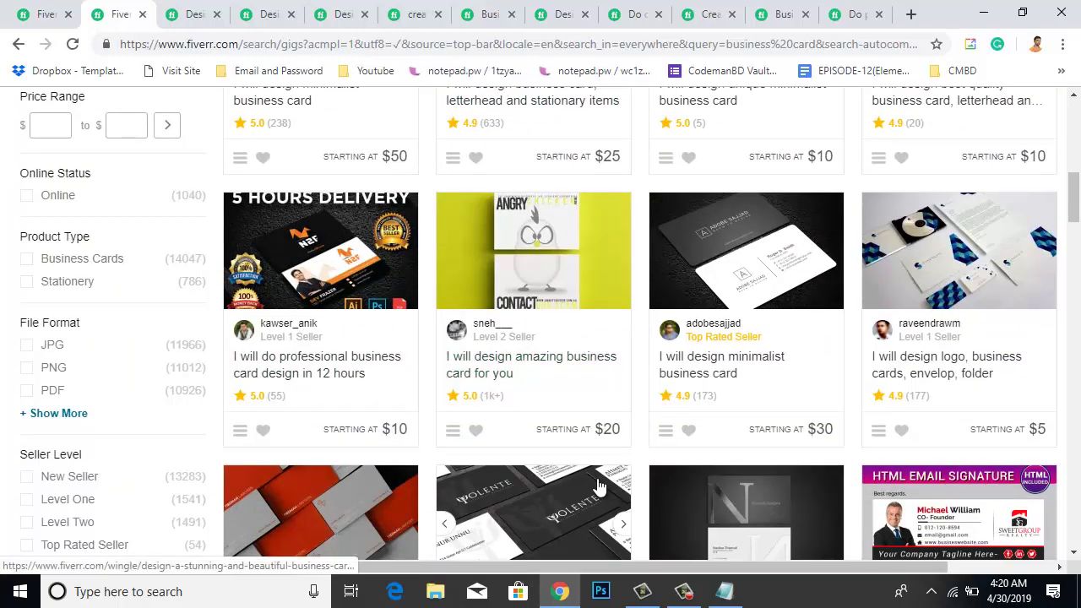
pyautogui.scroll(-3, 596, 486)
pyautogui.scroll(-2, 597, 486)
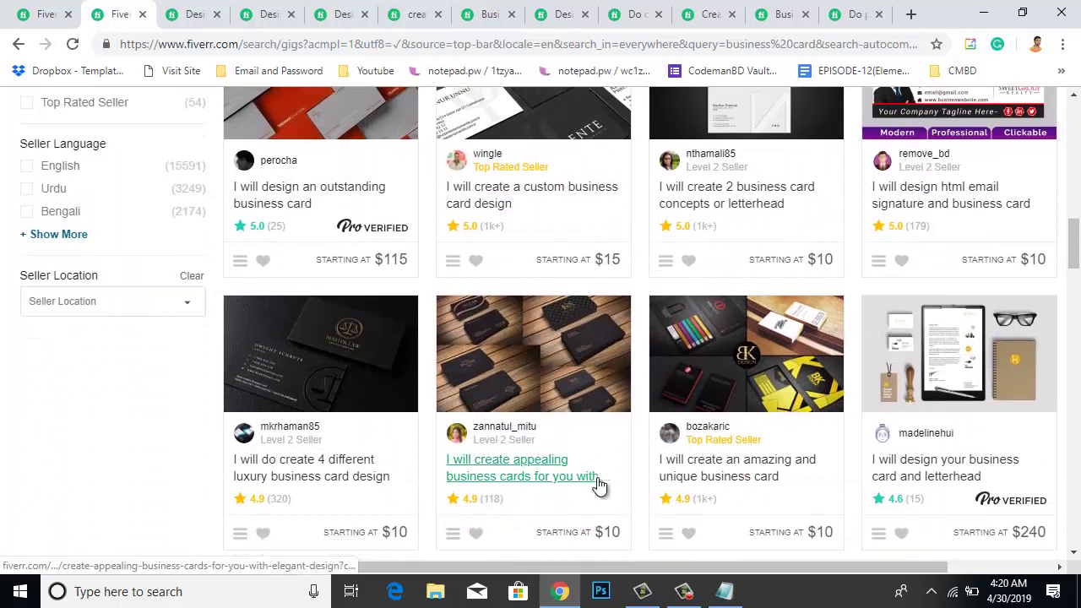
# - Open the "I will design beautiful and trendy business cards" gig from the search results in a new tab and switch to it
pyautogui.scroll(-3, 597, 481)
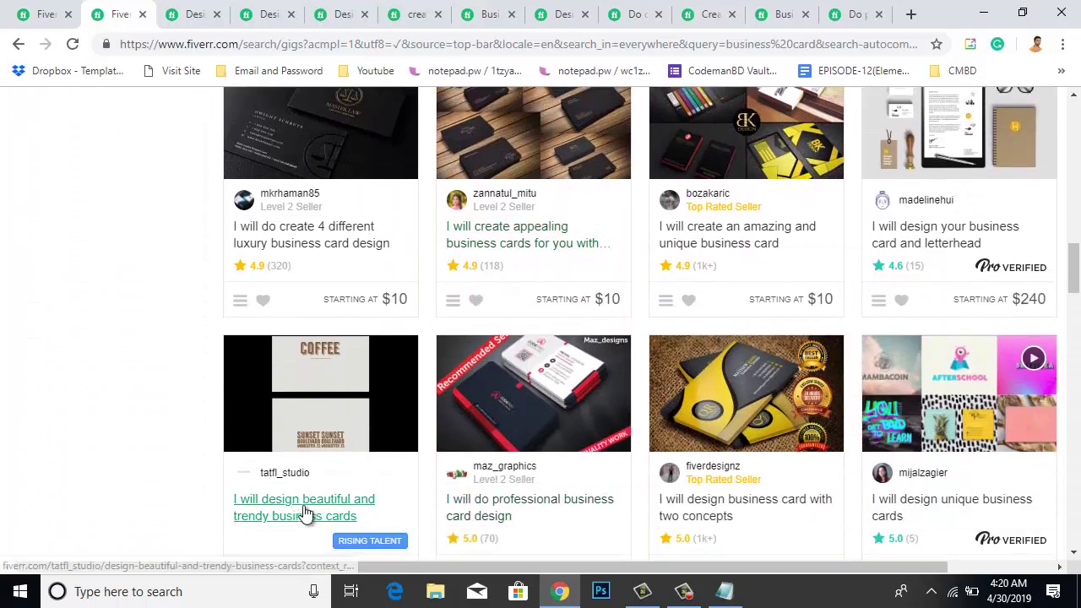
pyautogui.rightClick(304, 512)
pyautogui.click(410, 370)
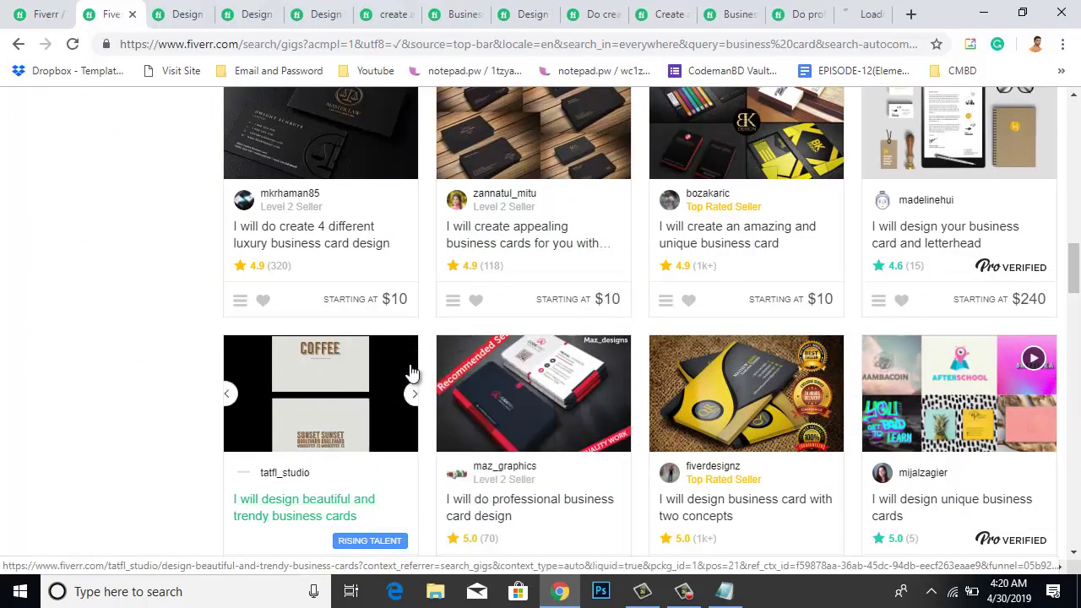
pyautogui.click(845, 12)
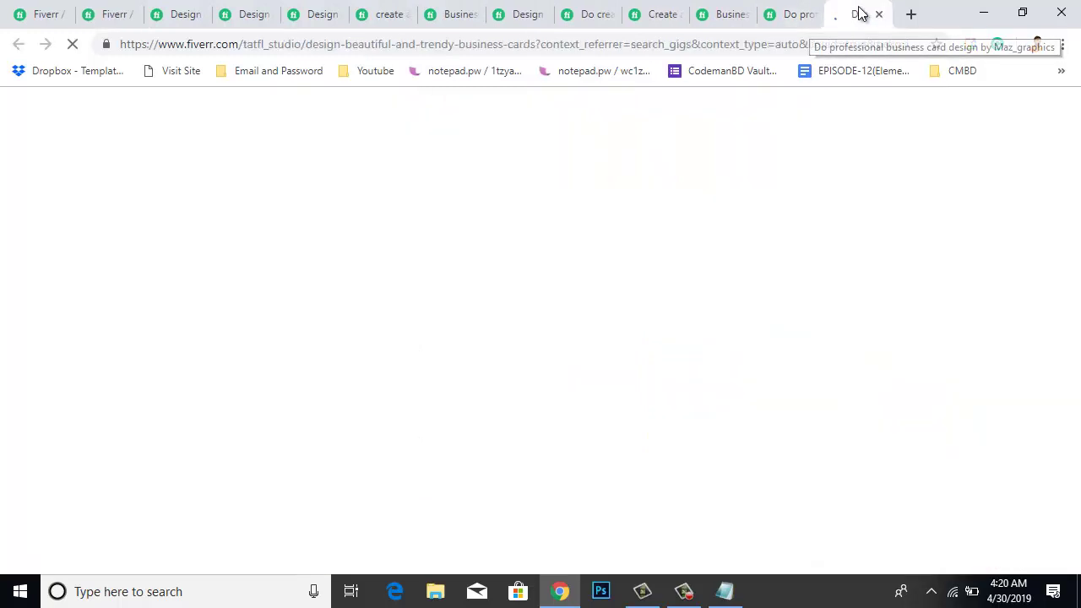
# - Examine the trendy business cards gig page, including its title, page address, image gallery and Basic package
pyautogui.scroll(-2, 509, 384)
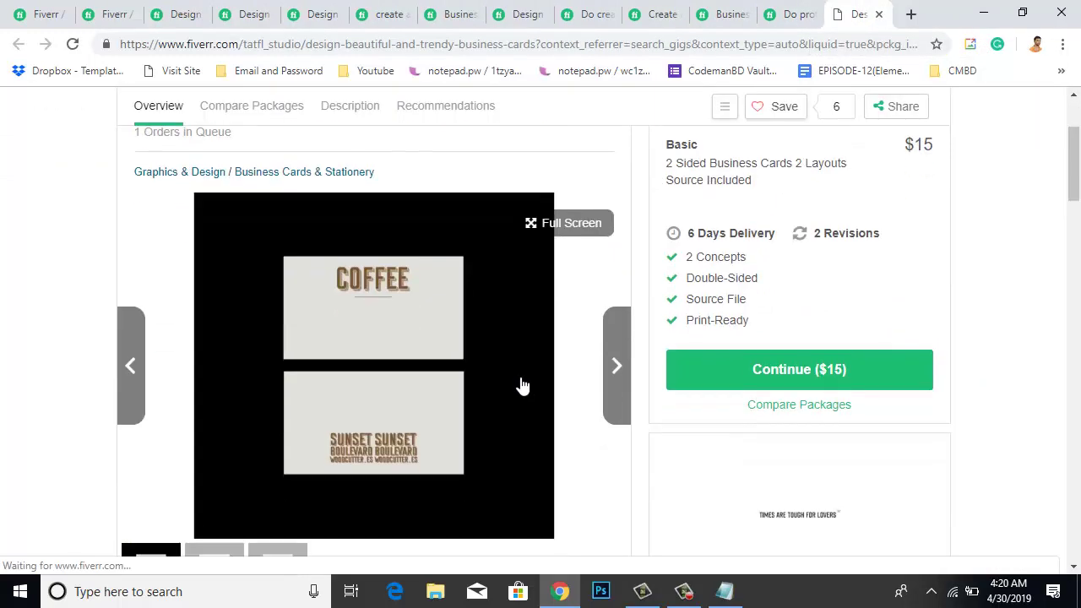
pyautogui.scroll(2, 299, 494)
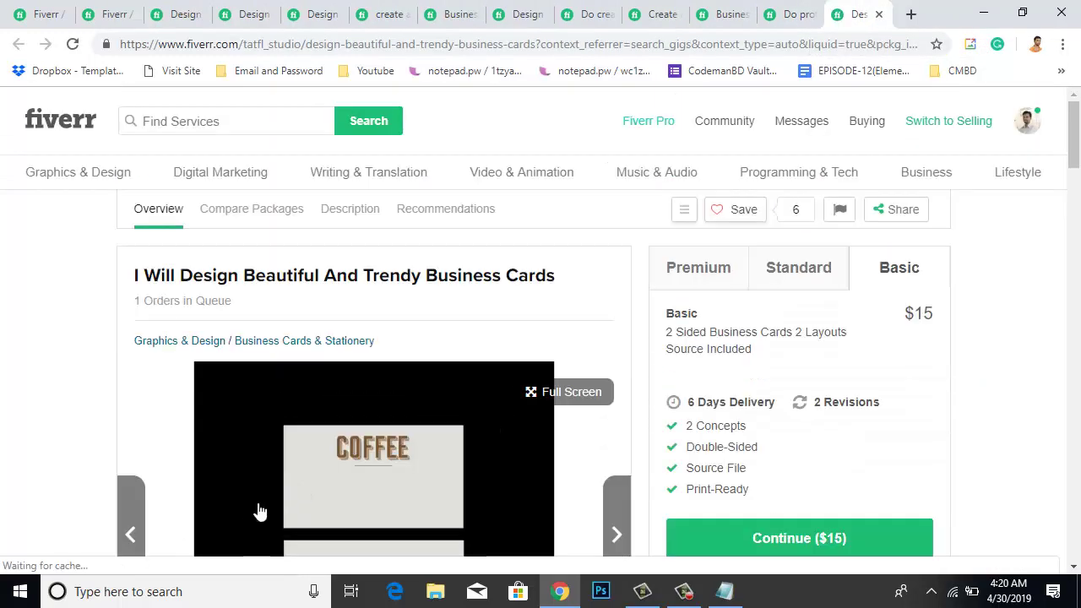
pyautogui.click(412, 440)
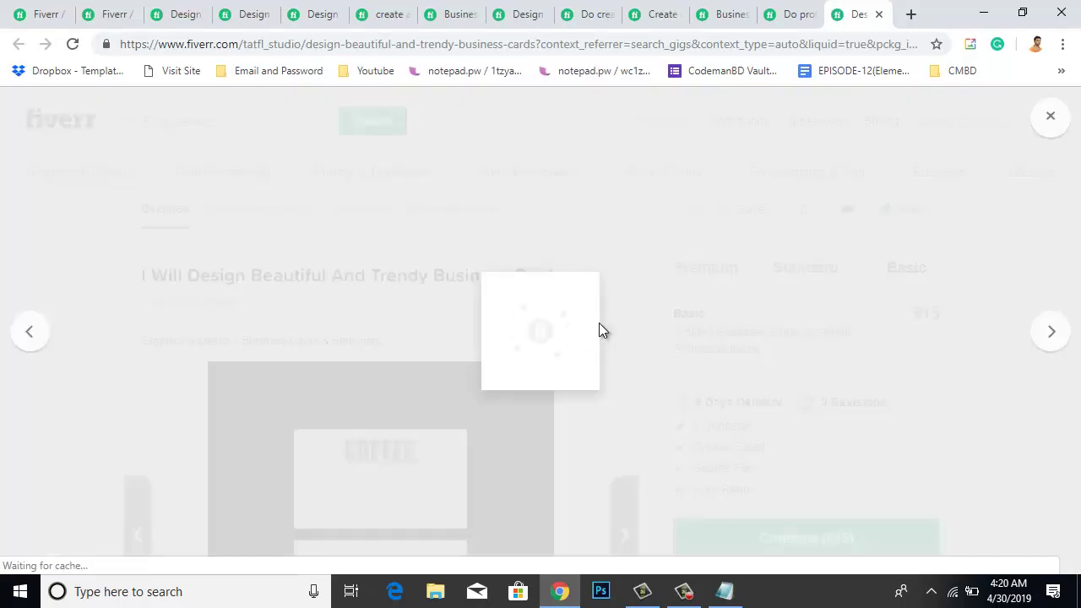
pyautogui.click(851, 233)
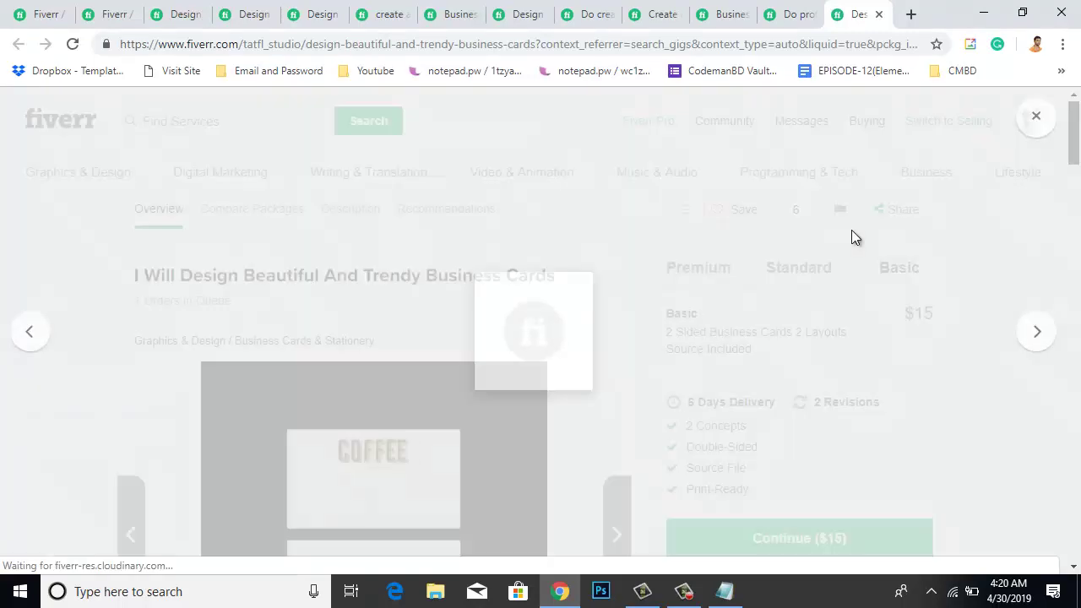
pyautogui.click(405, 51)
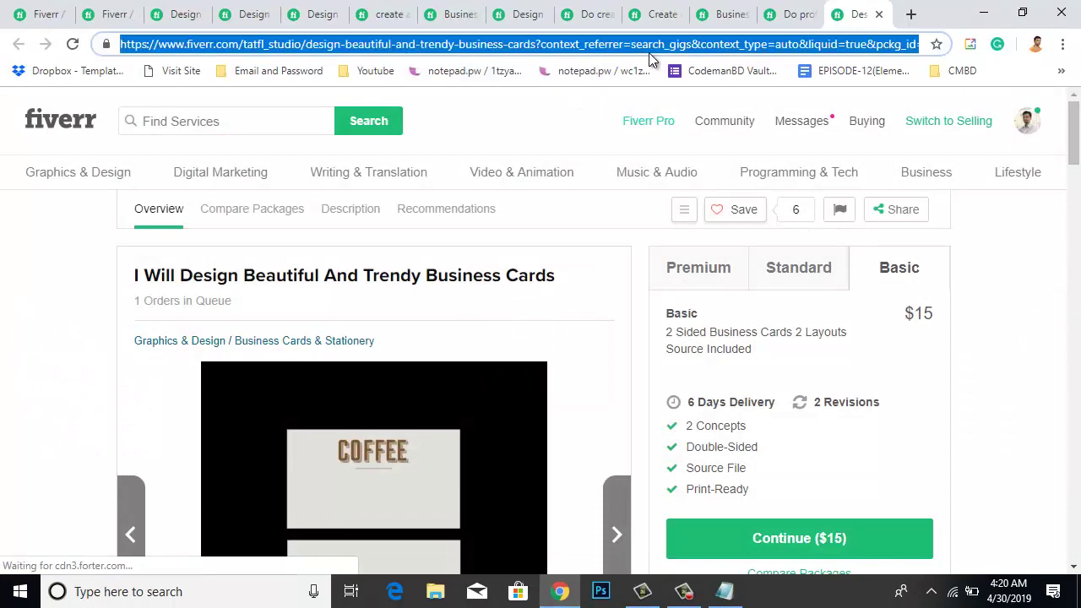
pyautogui.click(669, 44)
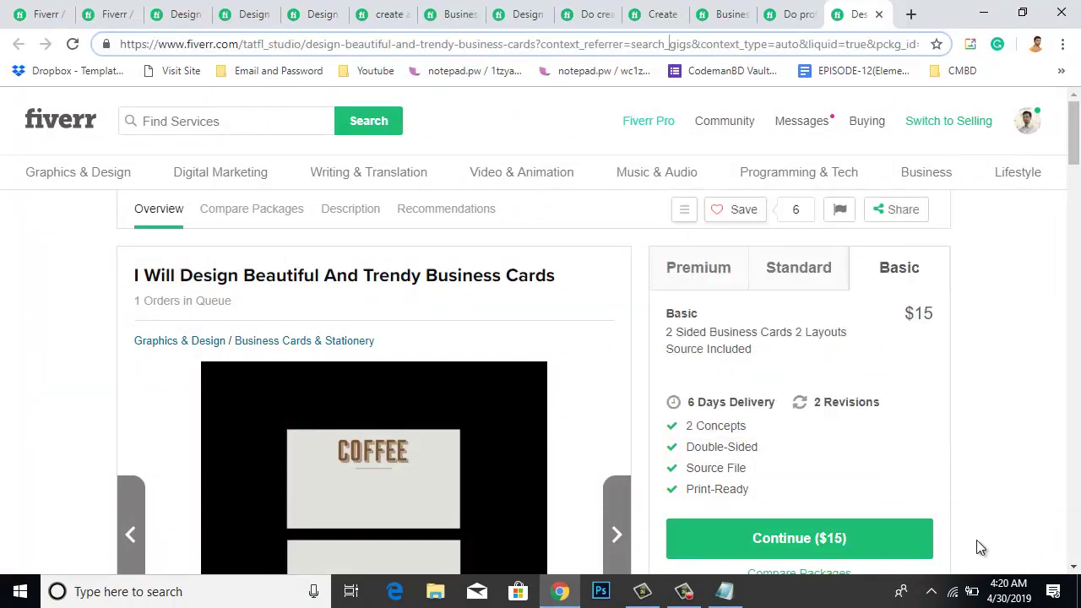
pyautogui.scroll(-2, 976, 539)
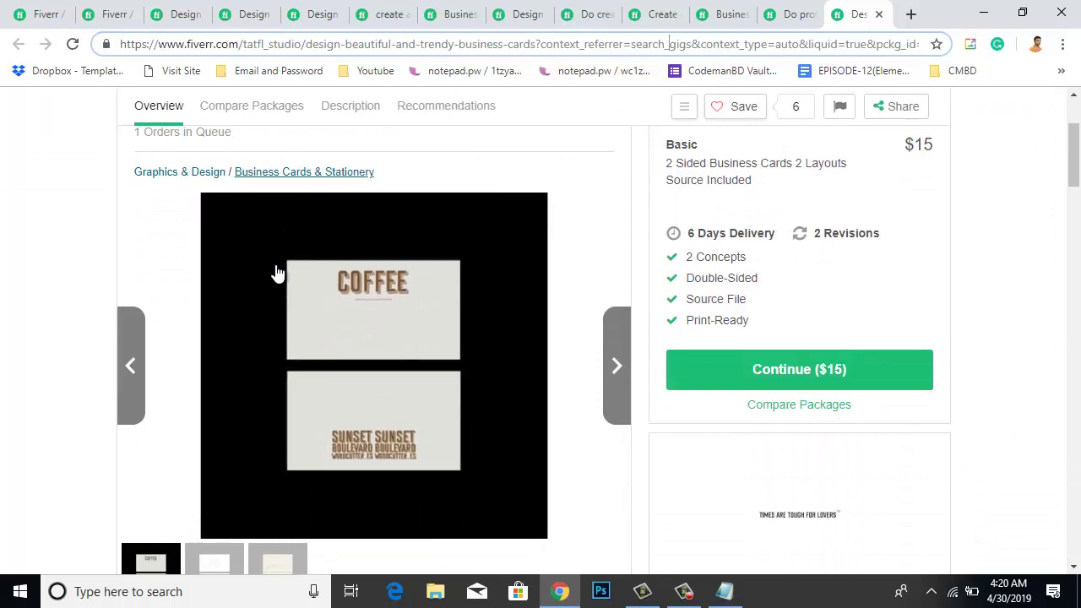
pyautogui.scroll(1, 253, 262)
pyautogui.moveTo(463, 181); pyautogui.dragTo(518, 191)
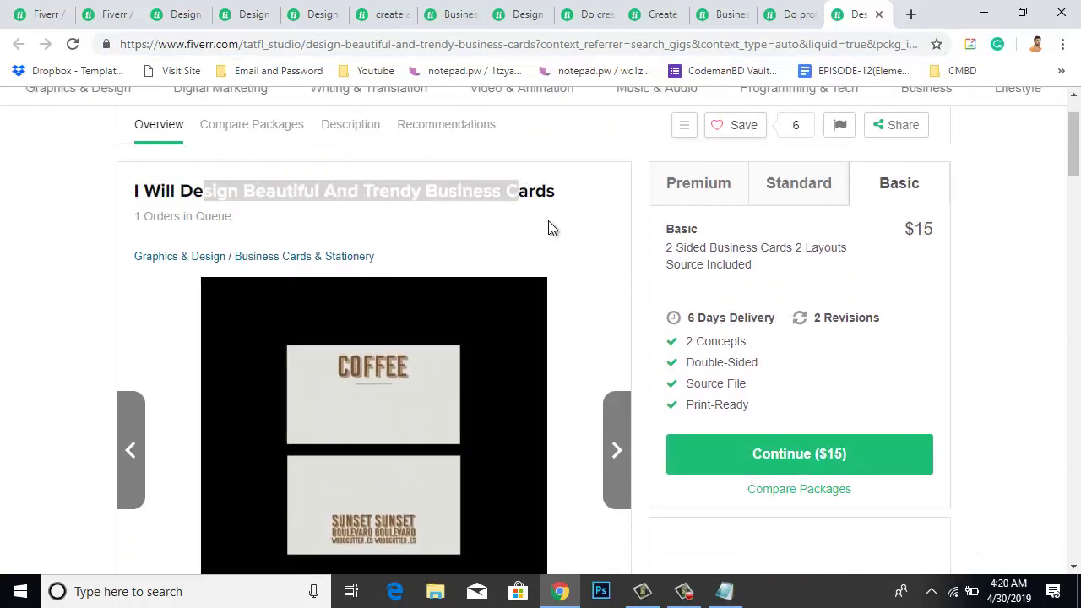
pyautogui.click(562, 235)
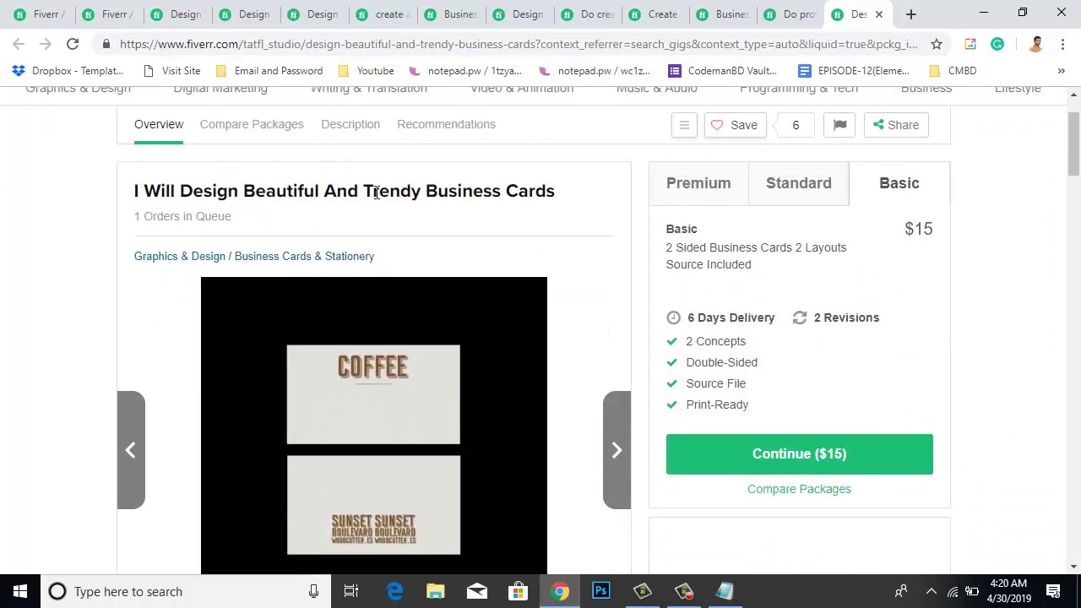
# - Check the trendy business cards gig's title wording, orders in queue, package comparison and seller details
pyautogui.moveTo(376, 193); pyautogui.dragTo(469, 192)
pyautogui.click(468, 193)
pyautogui.moveTo(336, 192); pyautogui.dragTo(615, 212)
pyautogui.scroll(-4, 591, 374)
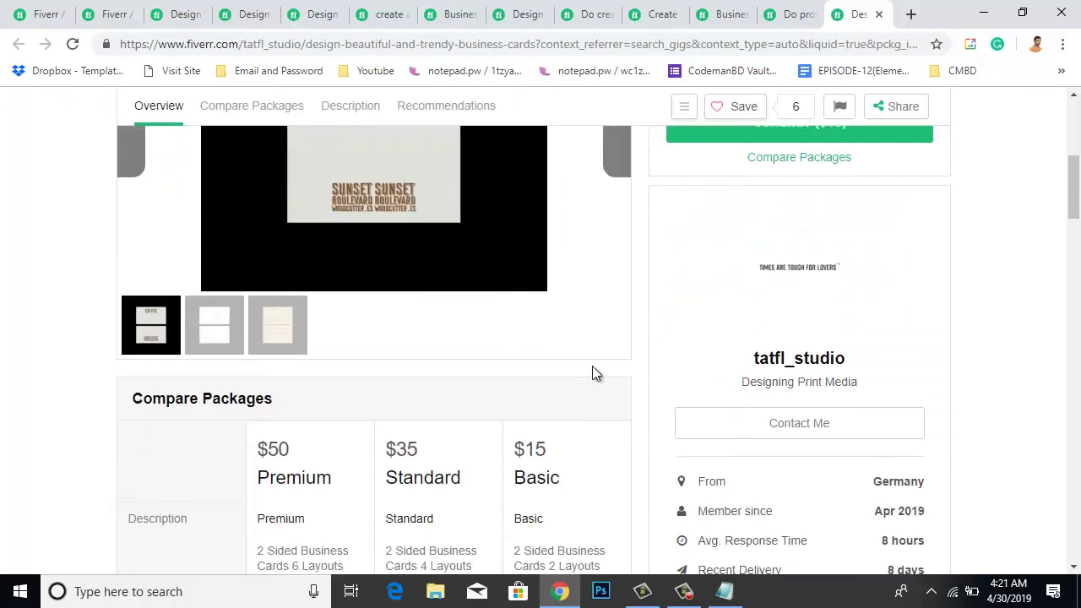
pyautogui.scroll(3, 256, 176)
pyautogui.scroll(1, 250, 206)
pyautogui.click(242, 224)
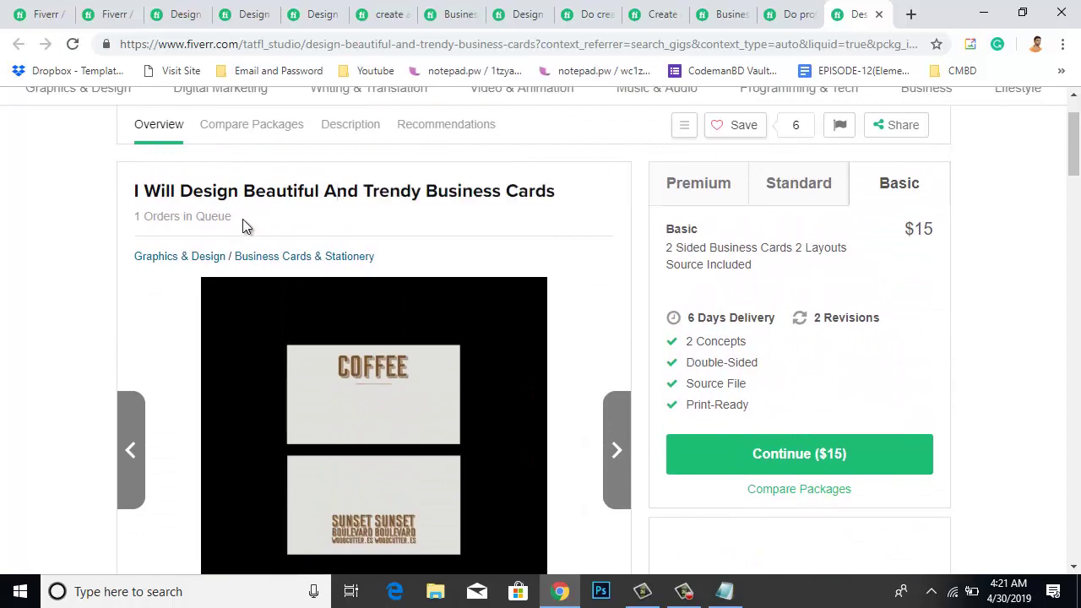
pyautogui.moveTo(242, 224); pyautogui.dragTo(169, 217)
pyautogui.scroll(-4, 521, 295)
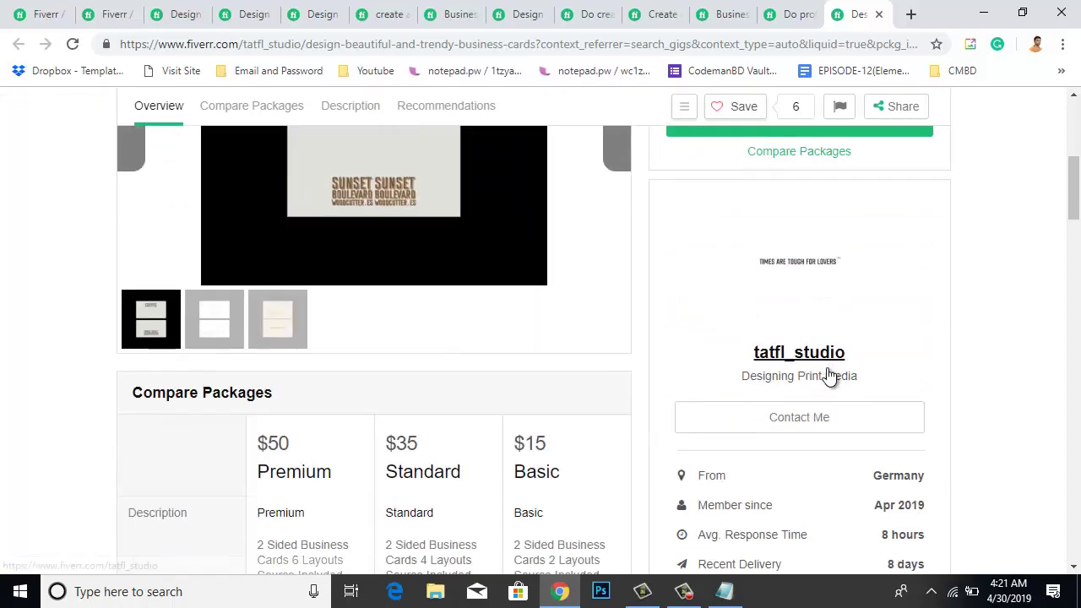
# - Open the profile of the trendy business cards gig's seller and look through its gigs, description, languages, linked accounts and skills
pyautogui.click(815, 363)
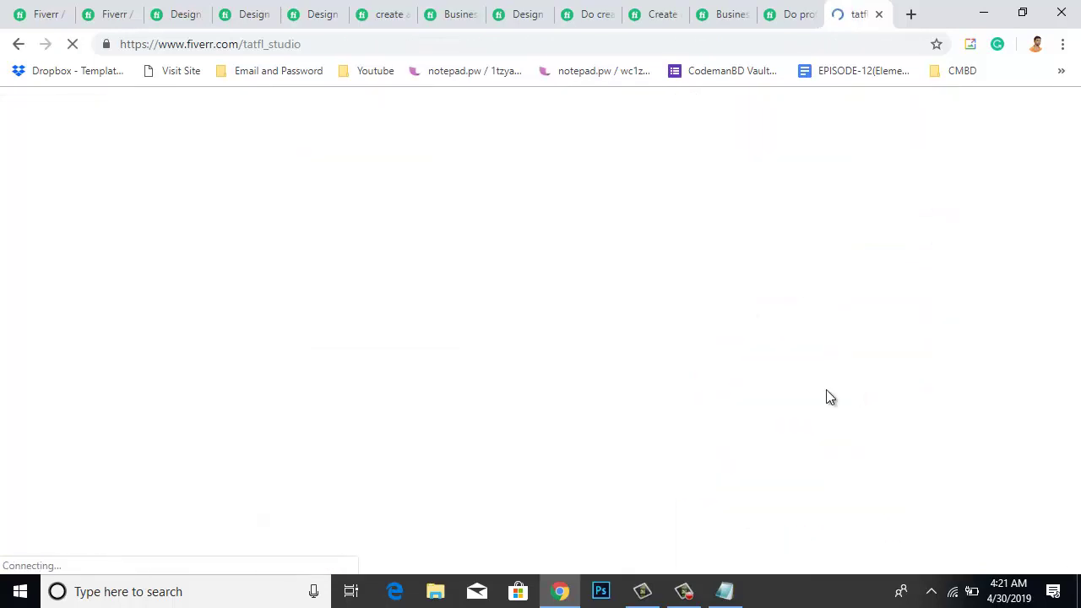
pyautogui.scroll(-3, 659, 352)
pyautogui.scroll(3, 671, 431)
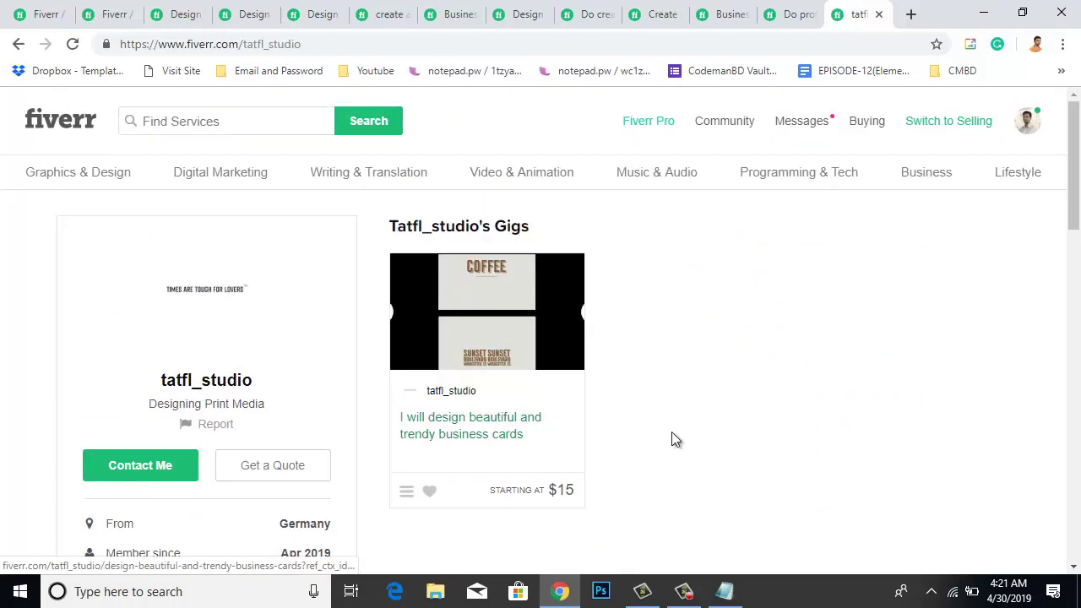
pyautogui.scroll(-1, 651, 445)
pyautogui.scroll(-2, 654, 439)
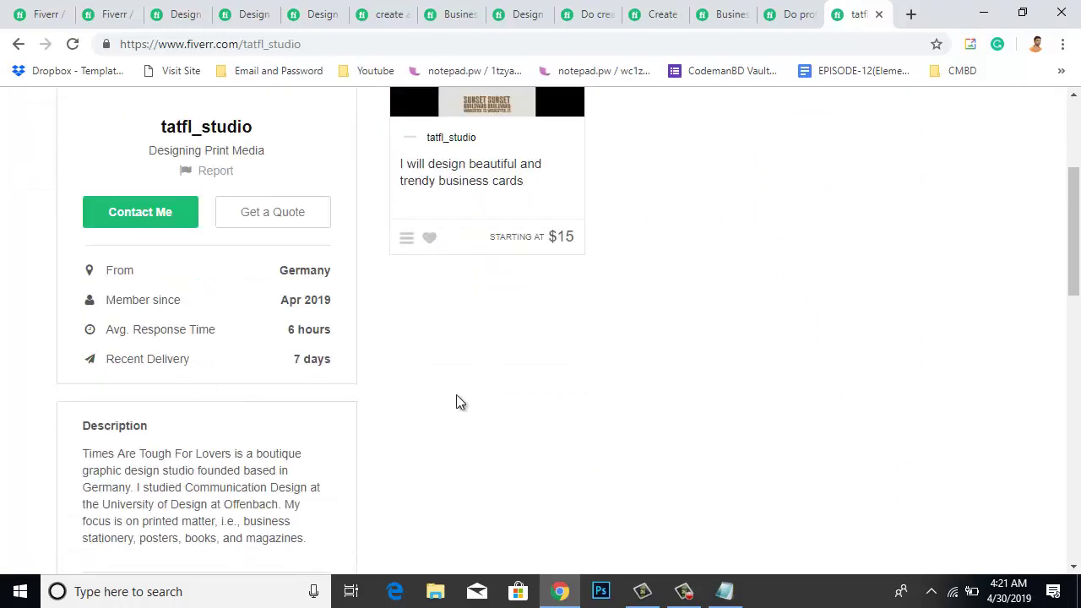
pyautogui.scroll(-5, 623, 474)
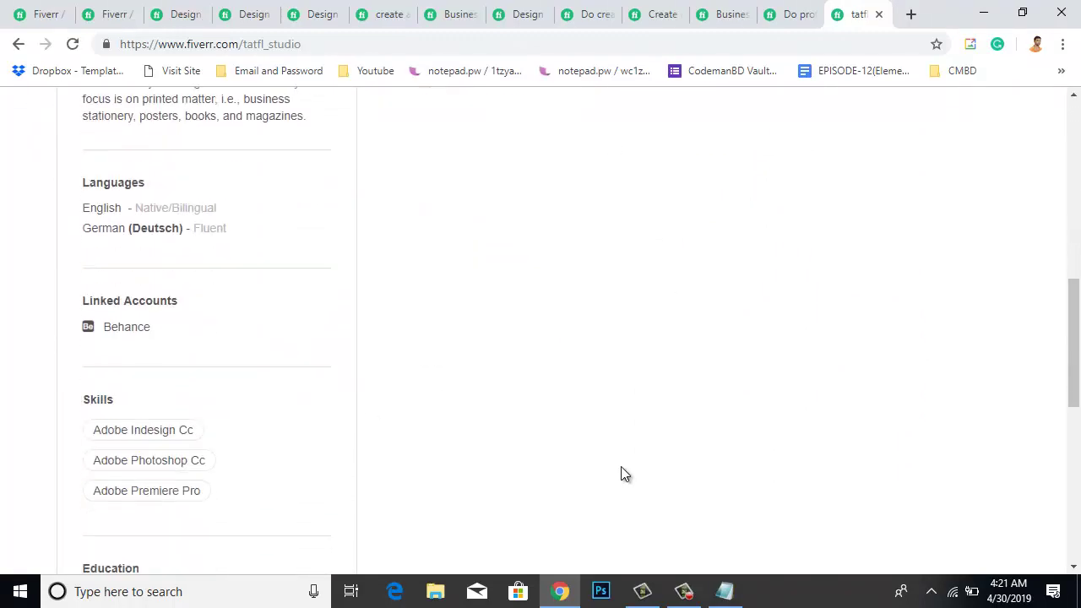
pyautogui.scroll(-3, 621, 473)
pyautogui.scroll(9, 622, 471)
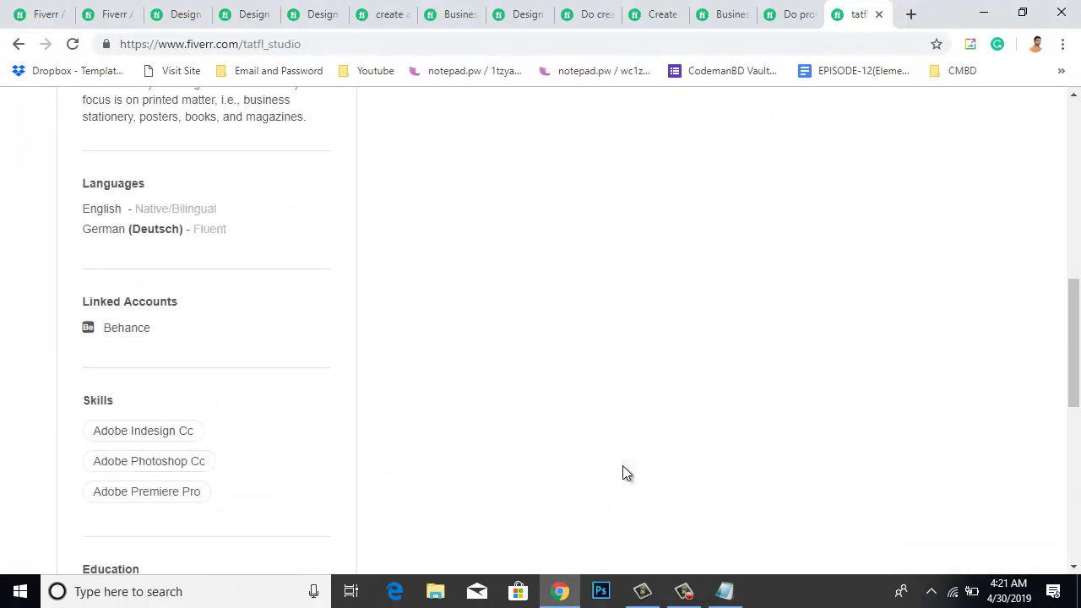
pyautogui.scroll(2, 622, 473)
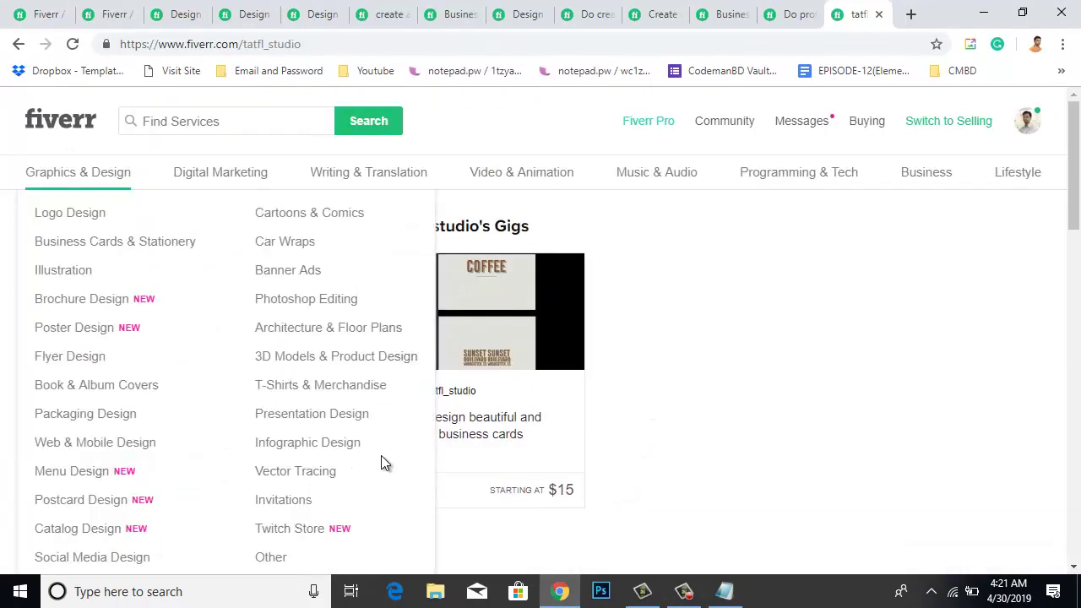
# - Examine the seller profile's tagline, only gig, starting price, country, membership date, response time and recent delivery
pyautogui.scroll(-1, 875, 311)
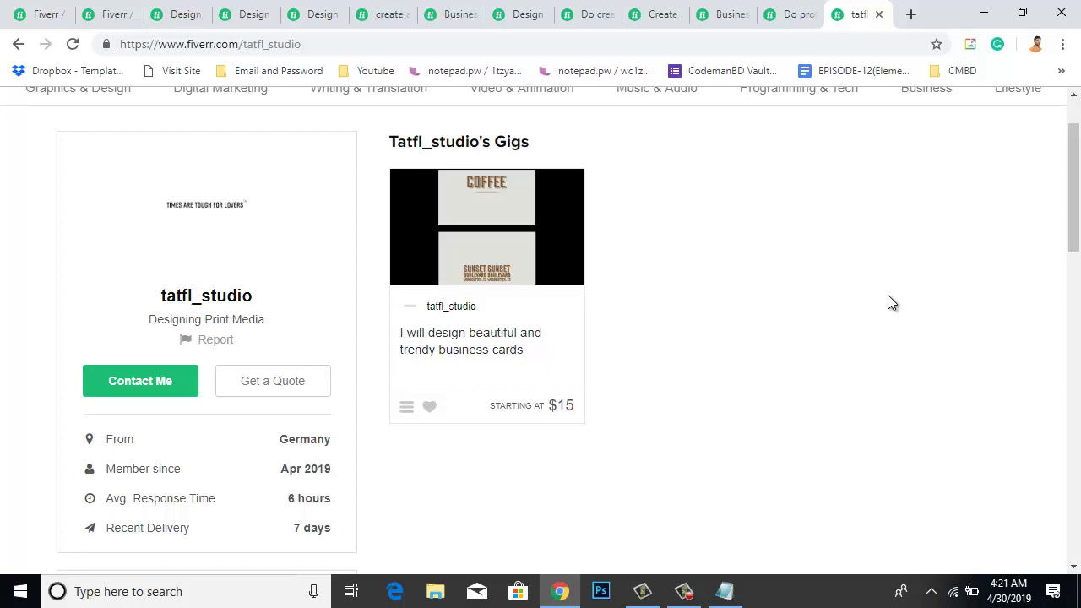
pyautogui.scroll(1, 891, 304)
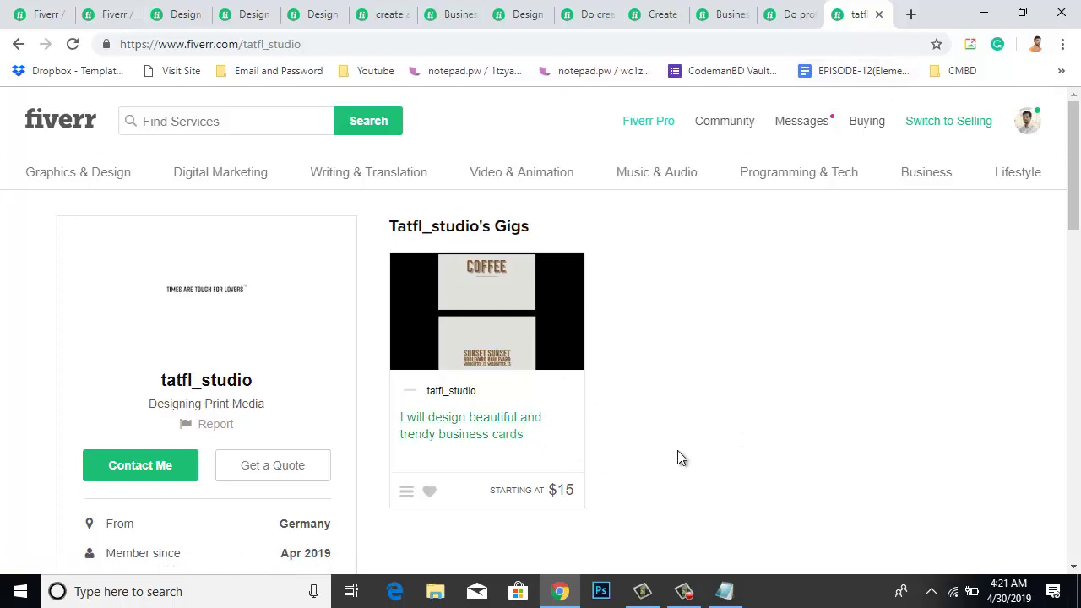
pyautogui.scroll(-1, 621, 459)
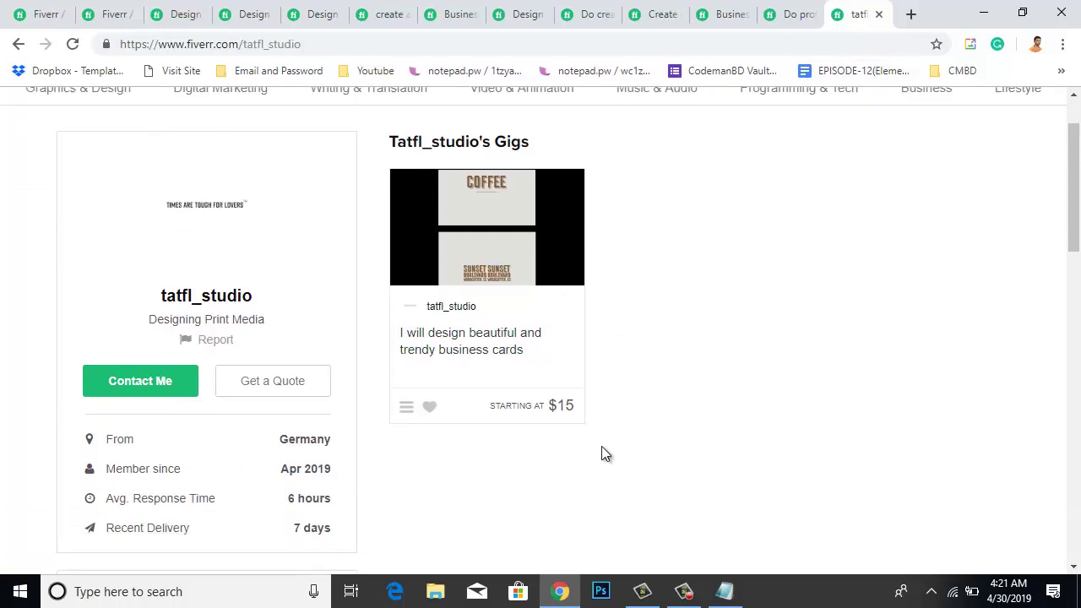
pyautogui.scroll(-1, 524, 442)
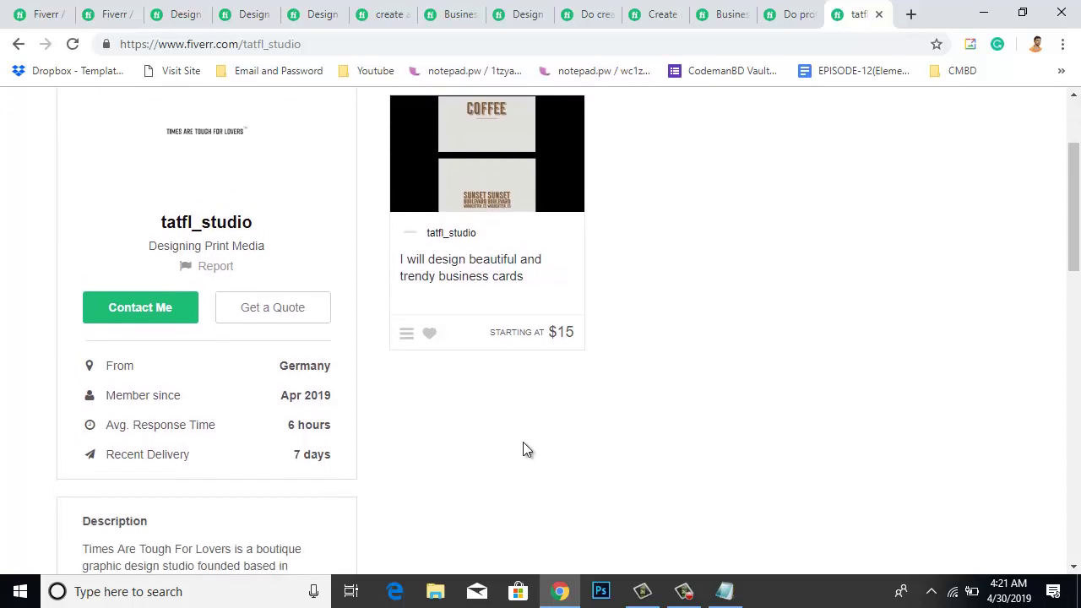
pyautogui.scroll(1, 523, 449)
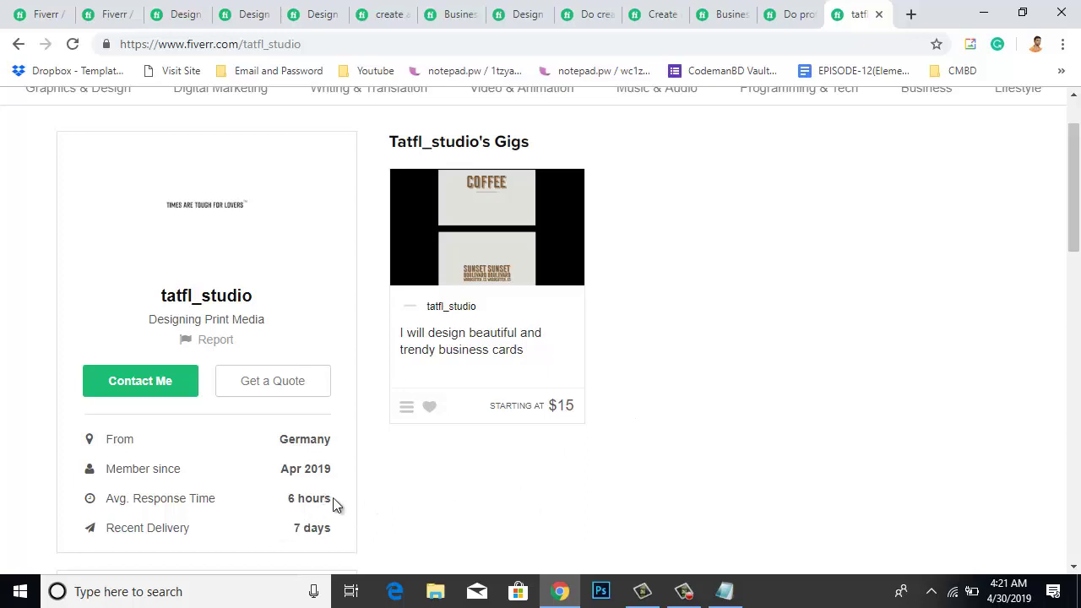
pyautogui.scroll(1, 405, 450)
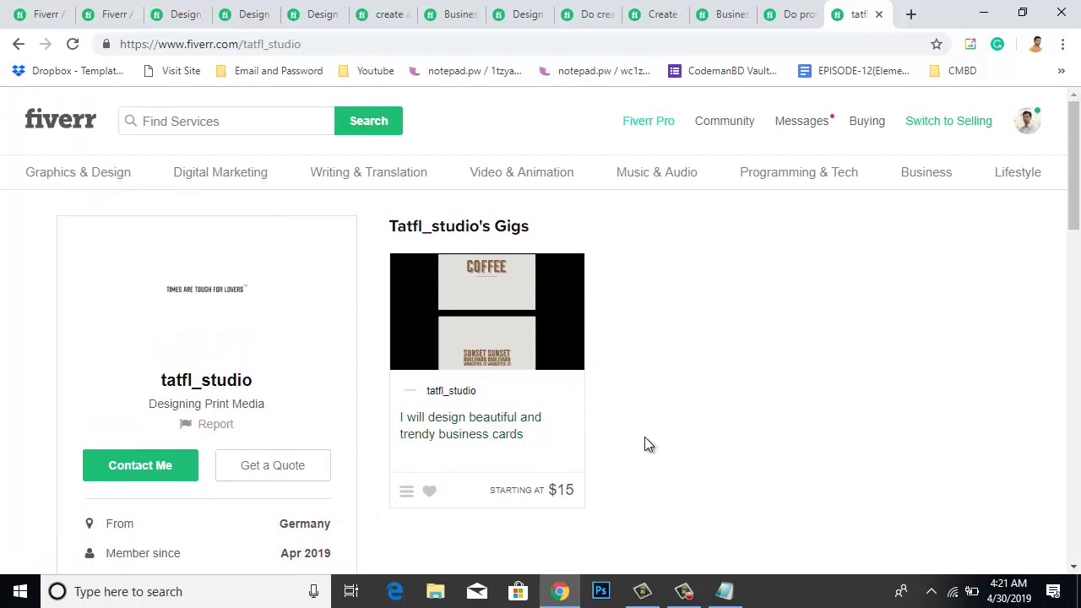
pyautogui.scroll(-2, 643, 447)
pyautogui.scroll(-2, 658, 439)
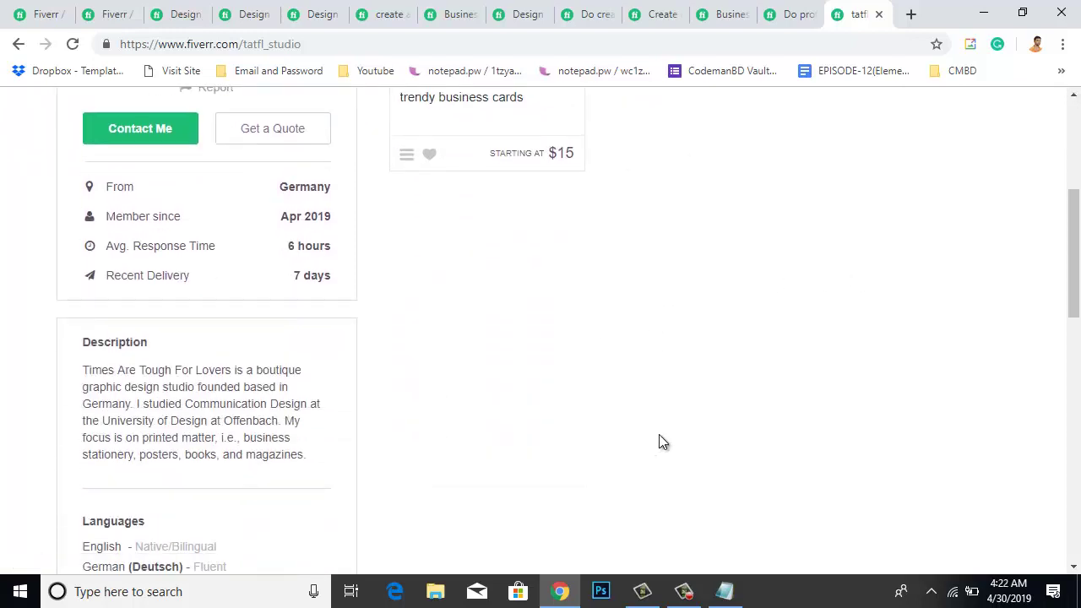
pyautogui.scroll(1, 637, 329)
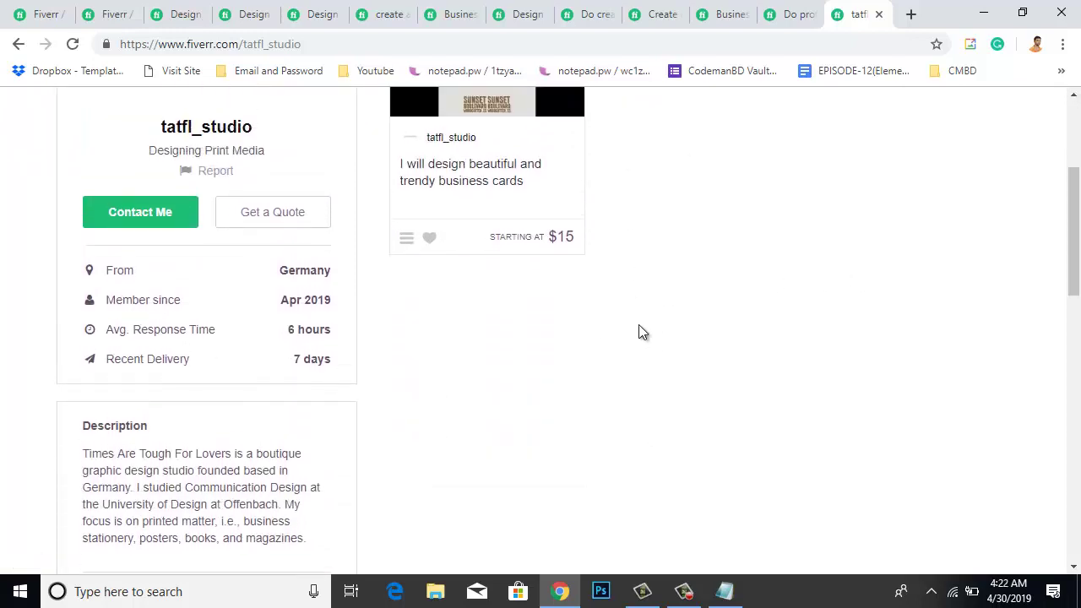
pyautogui.scroll(-1, 639, 332)
pyautogui.scroll(2, 640, 333)
pyautogui.scroll(1, 638, 332)
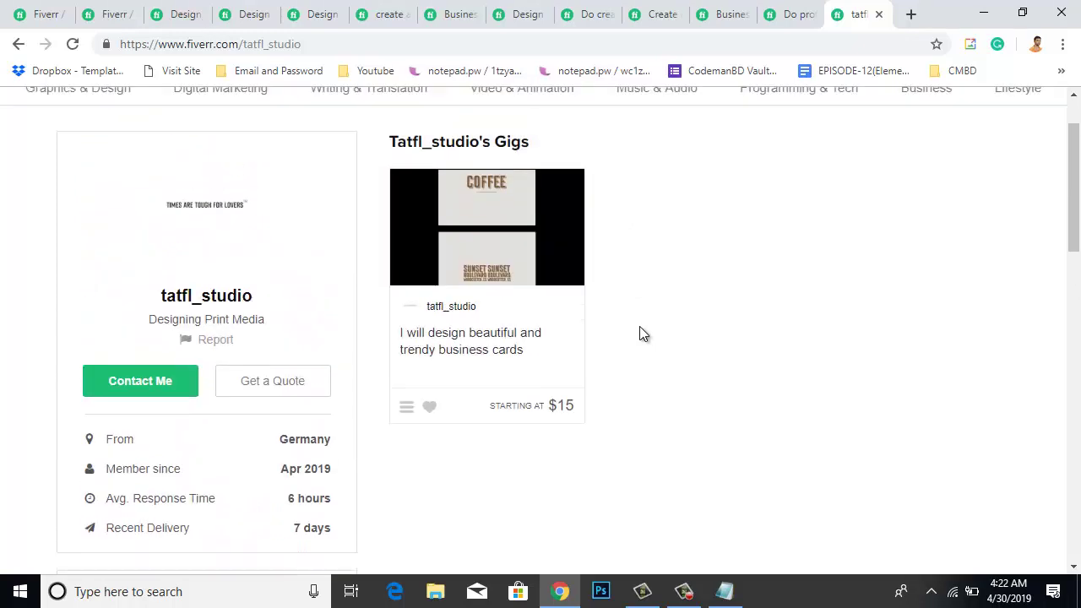
# - Copy the full Description text from the seller's profile
pyautogui.scroll(-1, 639, 329)
pyautogui.scroll(-3, 306, 471)
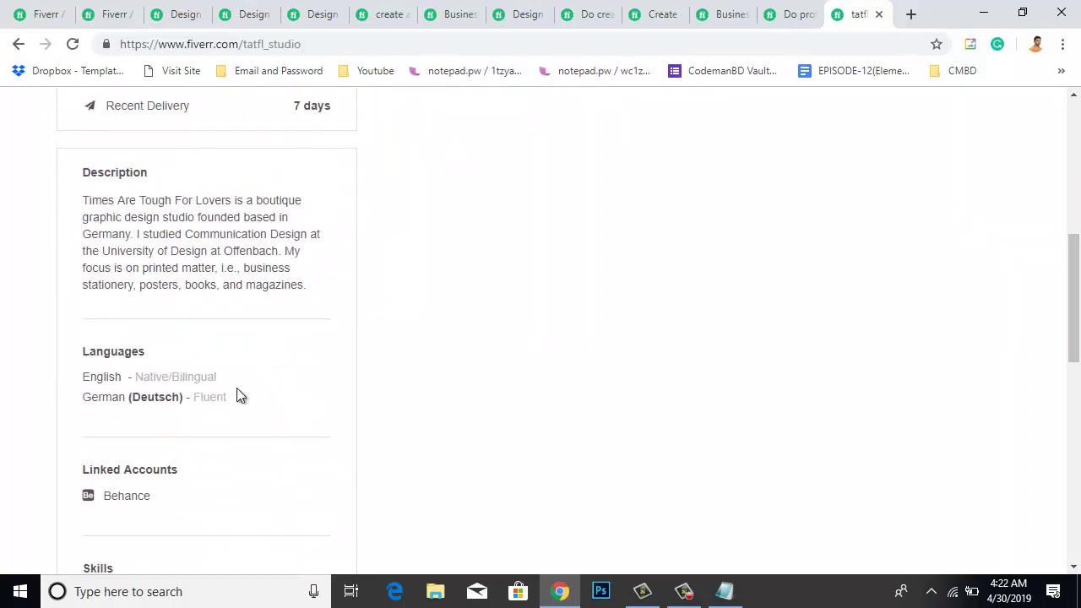
pyautogui.moveTo(82, 202); pyautogui.dragTo(332, 309)
pyautogui.hotkey('ctrl', 'c')
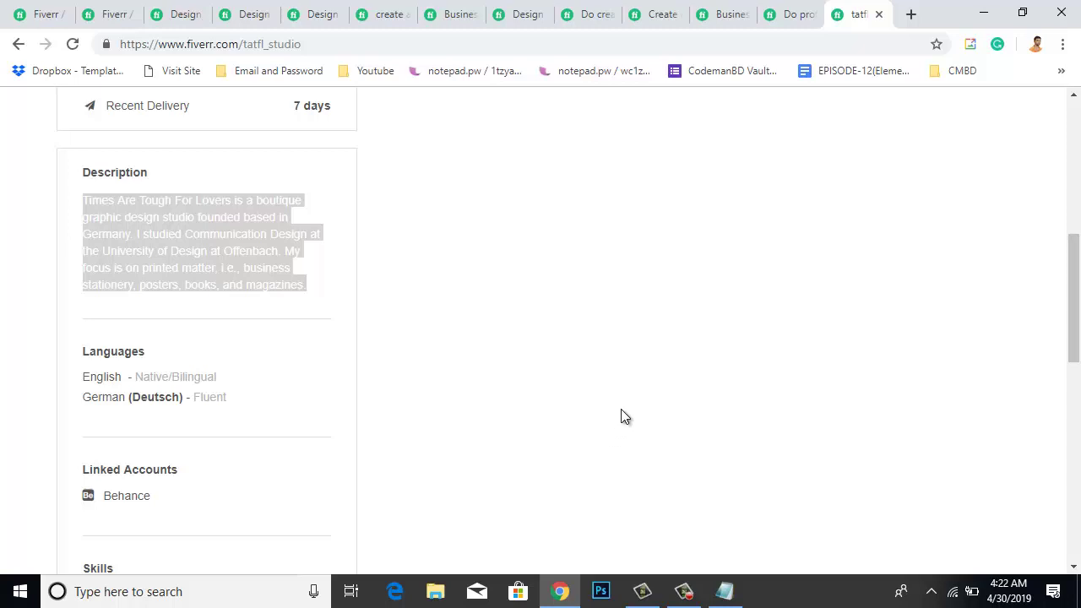
pyautogui.scroll(3, 610, 414)
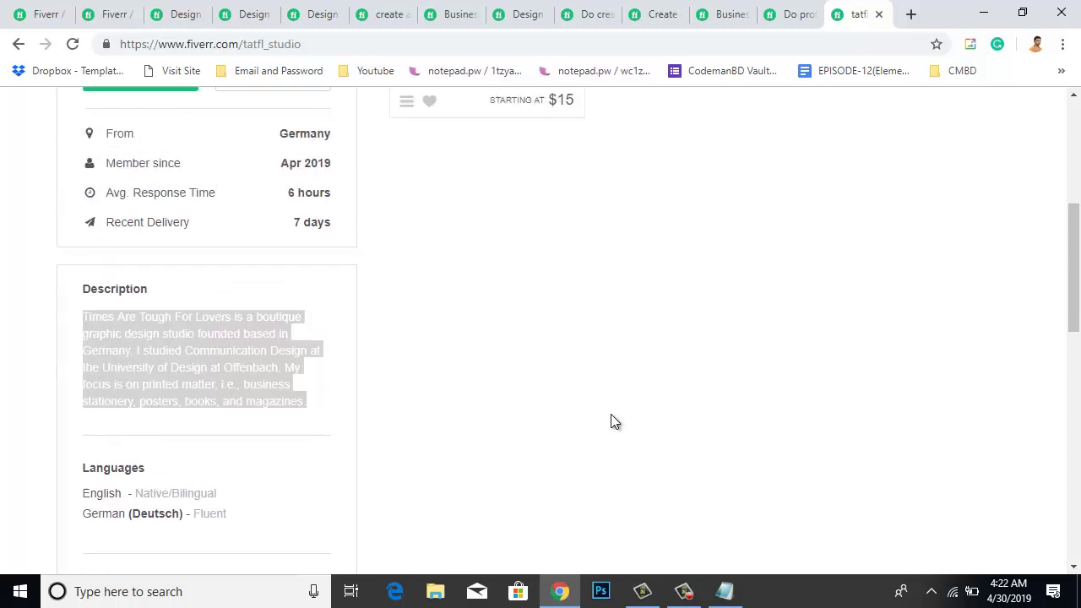
pyautogui.click(725, 591)
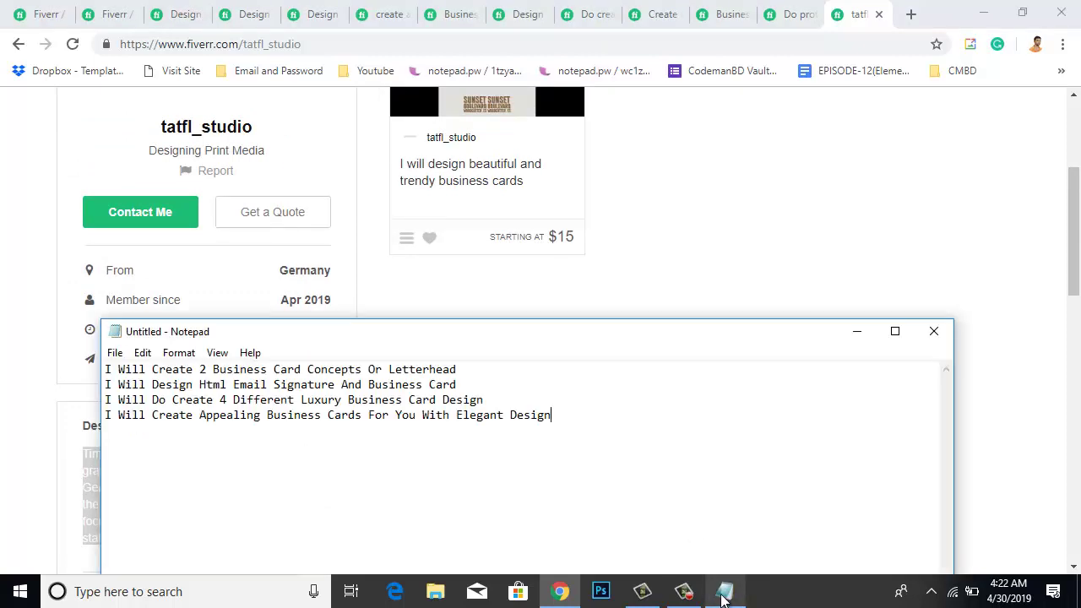
pyautogui.click(116, 353)
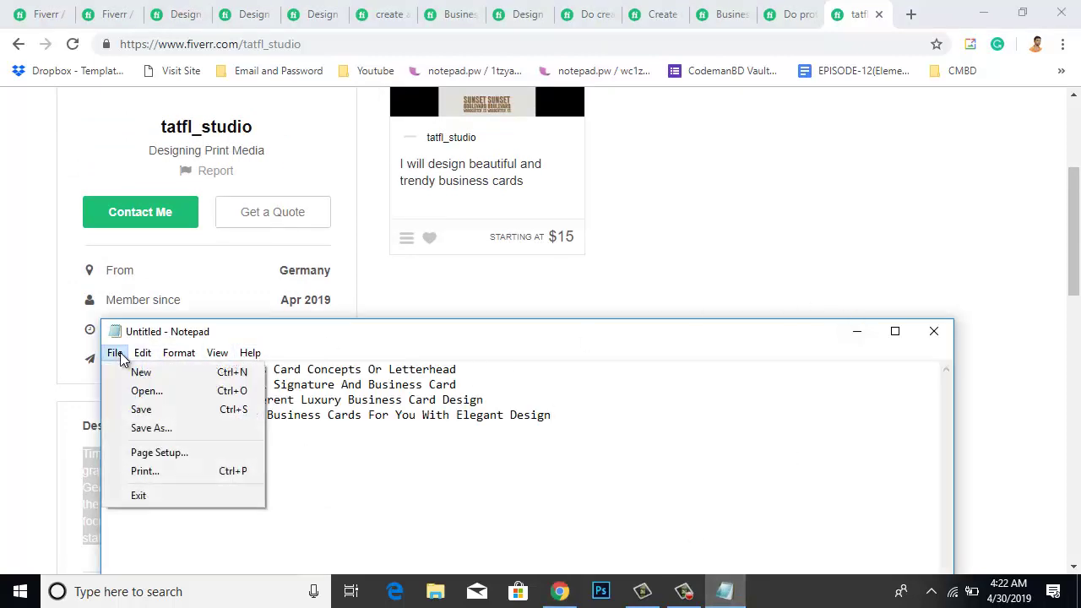
pyautogui.click(138, 372)
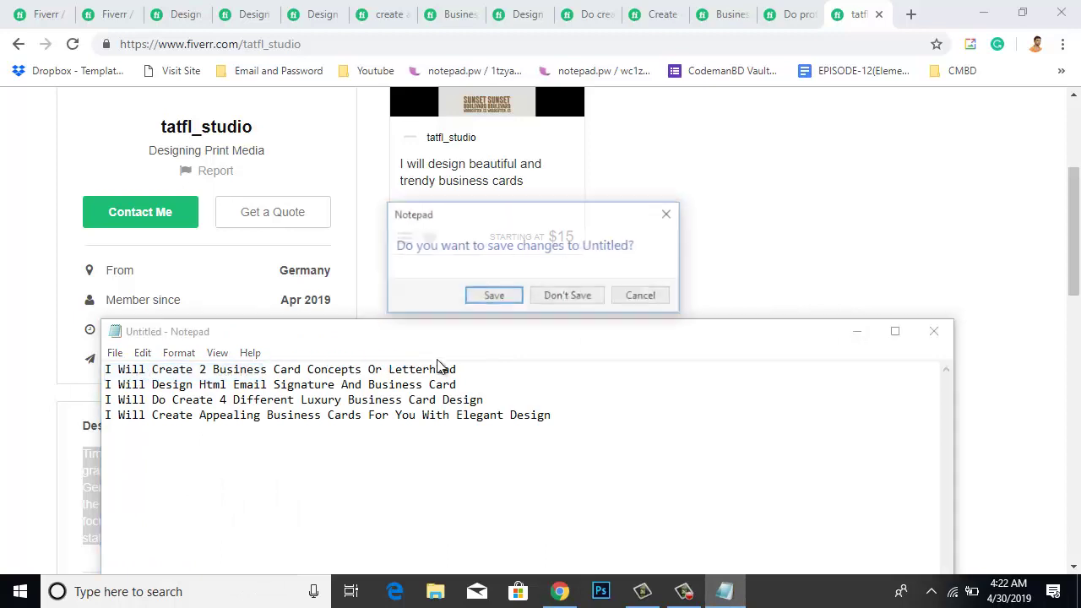
pyautogui.click(634, 302)
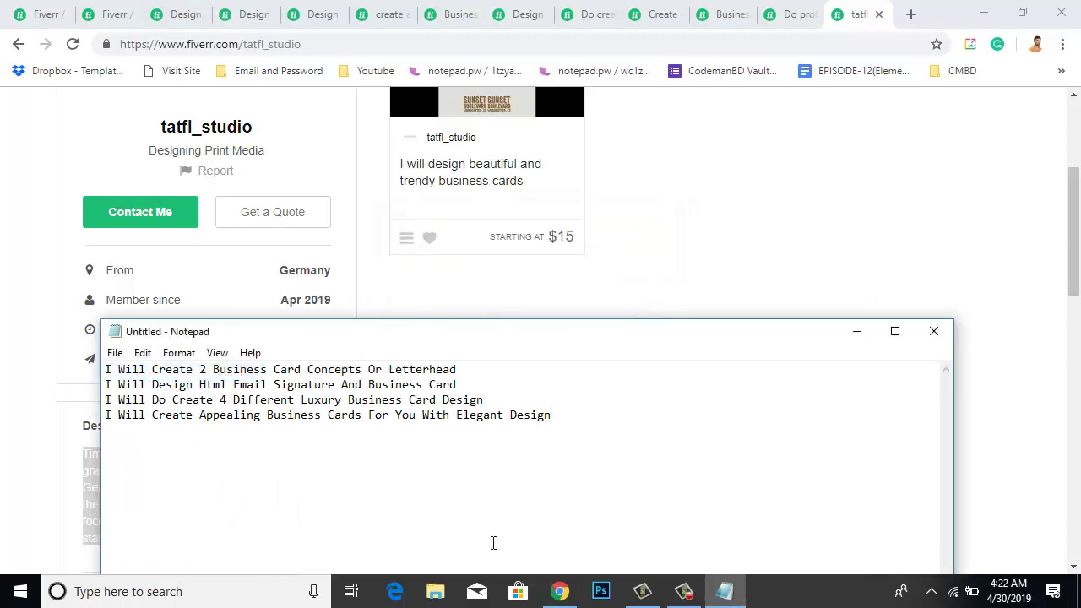
# - Open a blank notepad.pw note in a new browser tab and paste the copied seller description into it
pyautogui.click(910, 14)
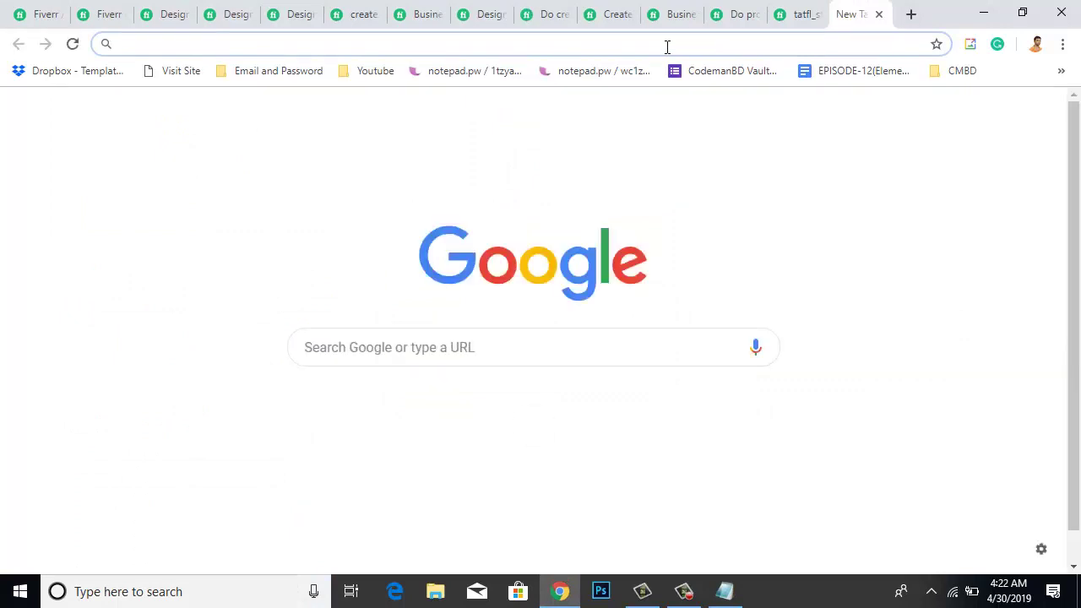
pyautogui.write('note')
pyautogui.press('Return')
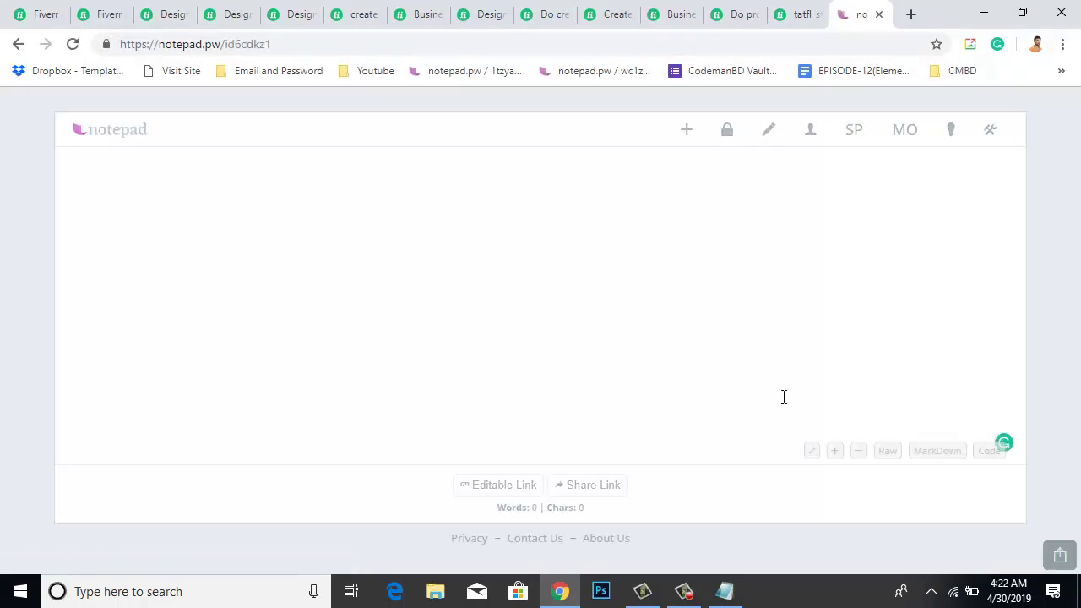
pyautogui.hotkey('ctrl', 'v')
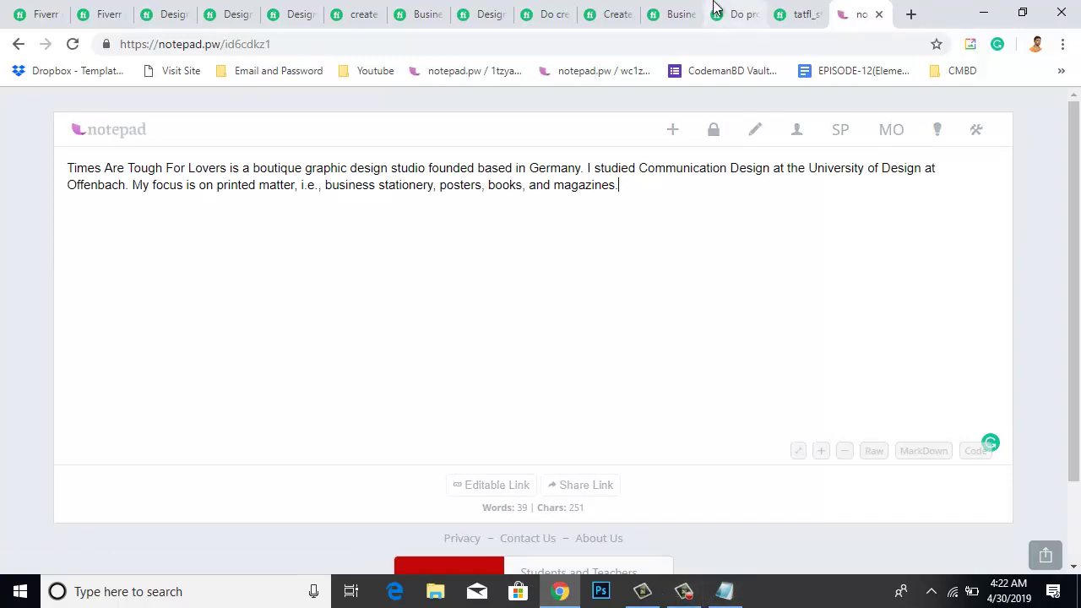
# - Return to the seller's profile and review its gig, average response time, recent delivery and description again
pyautogui.click(800, 14)
pyautogui.click(749, 334)
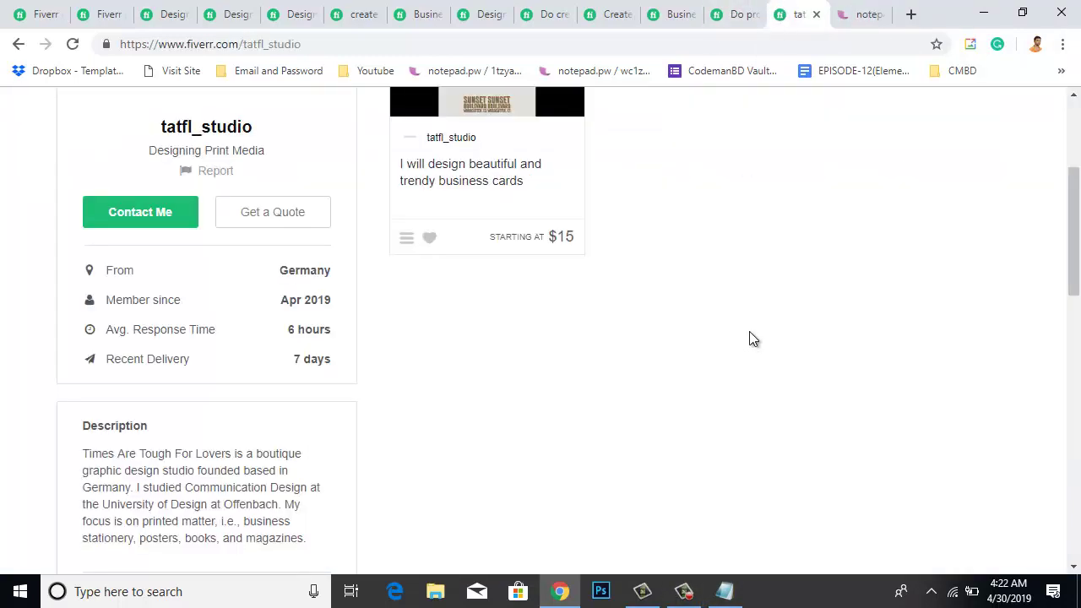
pyautogui.scroll(1, 745, 327)
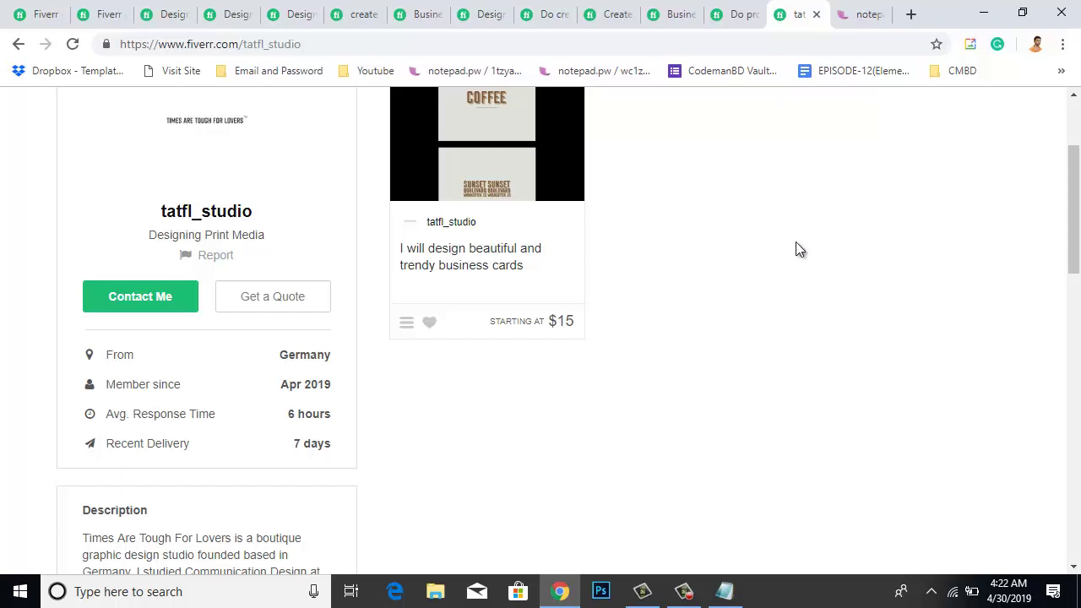
pyautogui.scroll(1, 836, 245)
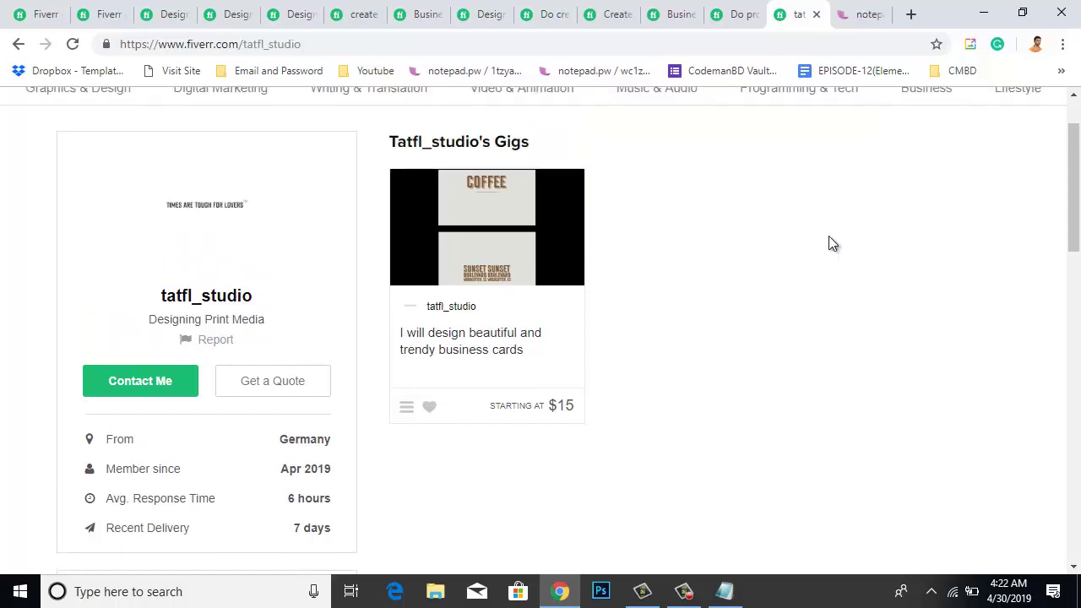
pyautogui.scroll(1, 831, 239)
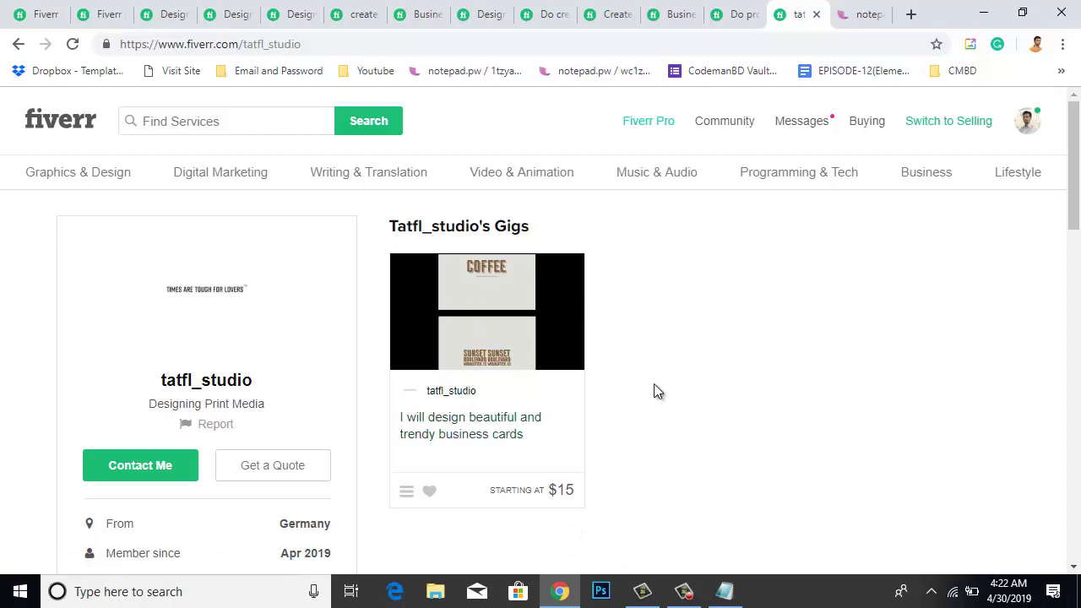
pyautogui.scroll(-2, 659, 389)
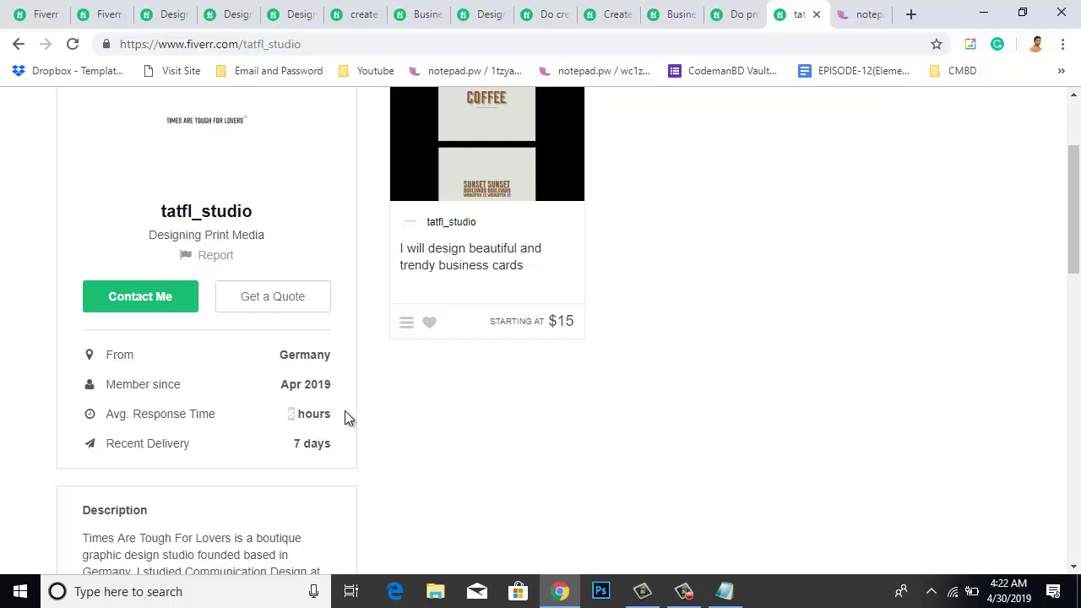
pyautogui.scroll(2, 303, 414)
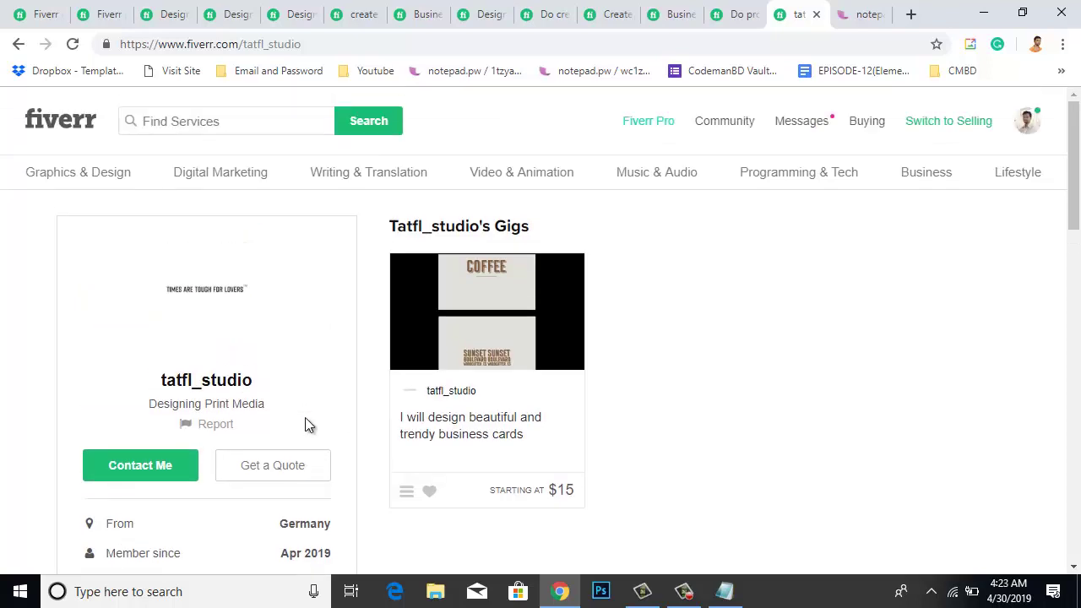
pyautogui.scroll(-2, 304, 431)
pyautogui.scroll(2, 327, 403)
pyautogui.scroll(-5, 437, 458)
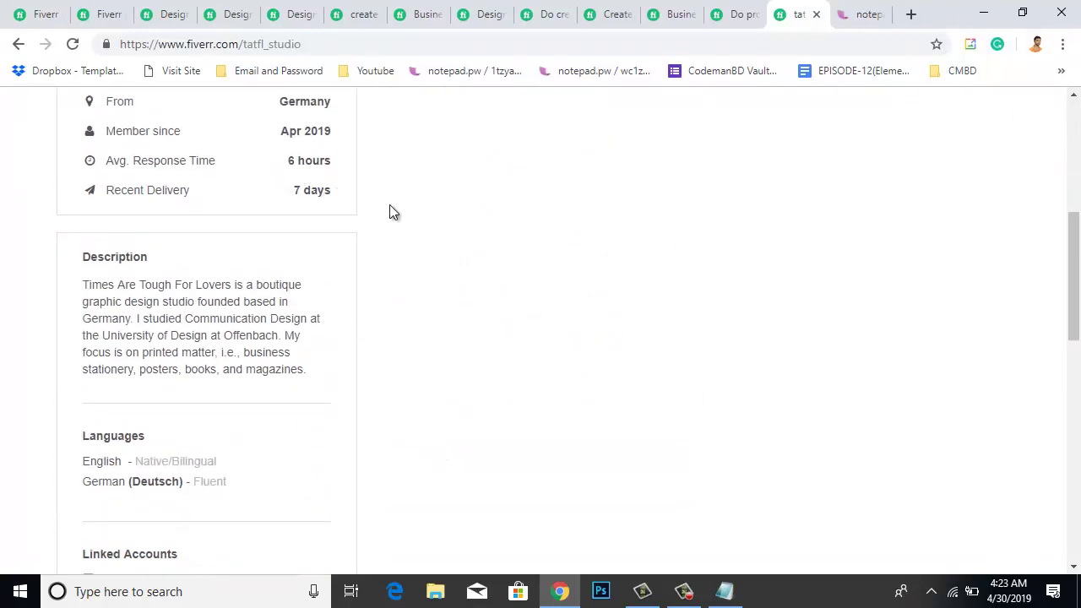
# - Open the seller's gig "I will design beautiful and trendy business cards" from the profile in a new browser tab and switch to it
pyautogui.scroll(3, 611, 412)
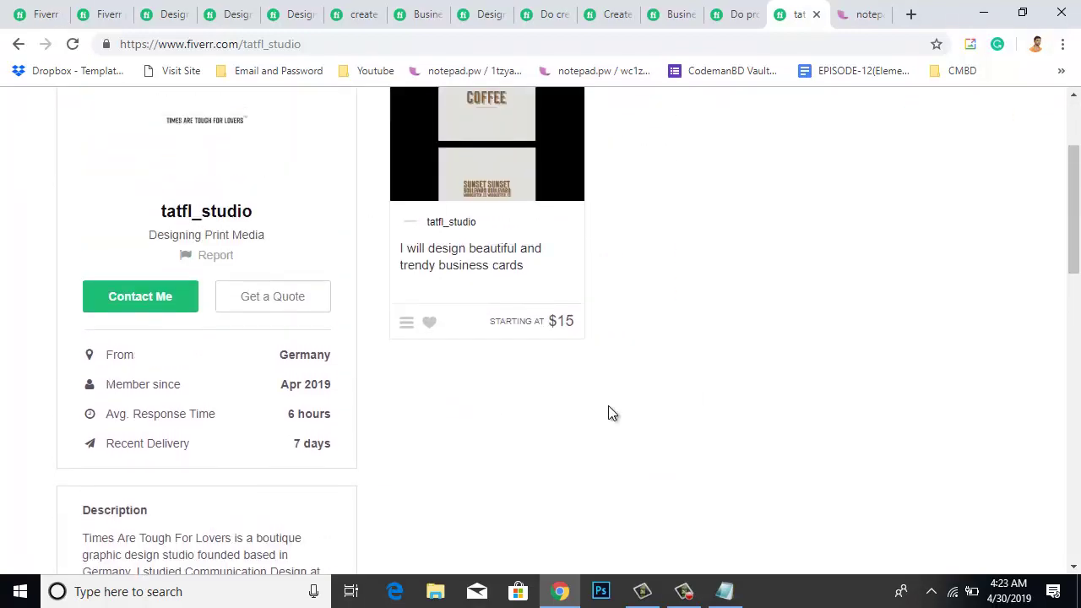
pyautogui.scroll(2, 612, 413)
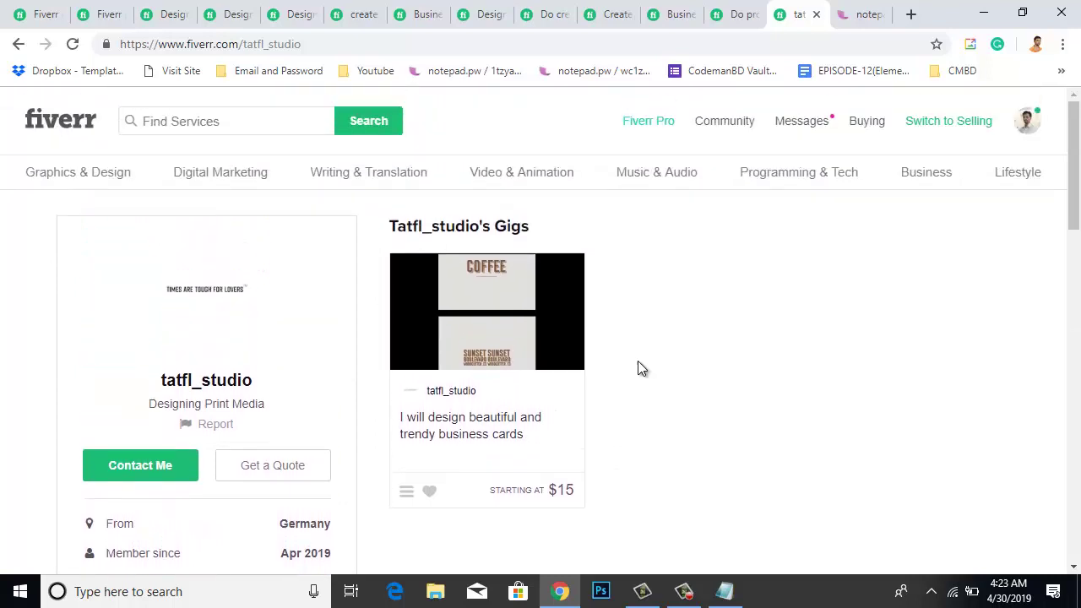
pyautogui.scroll(-2, 684, 389)
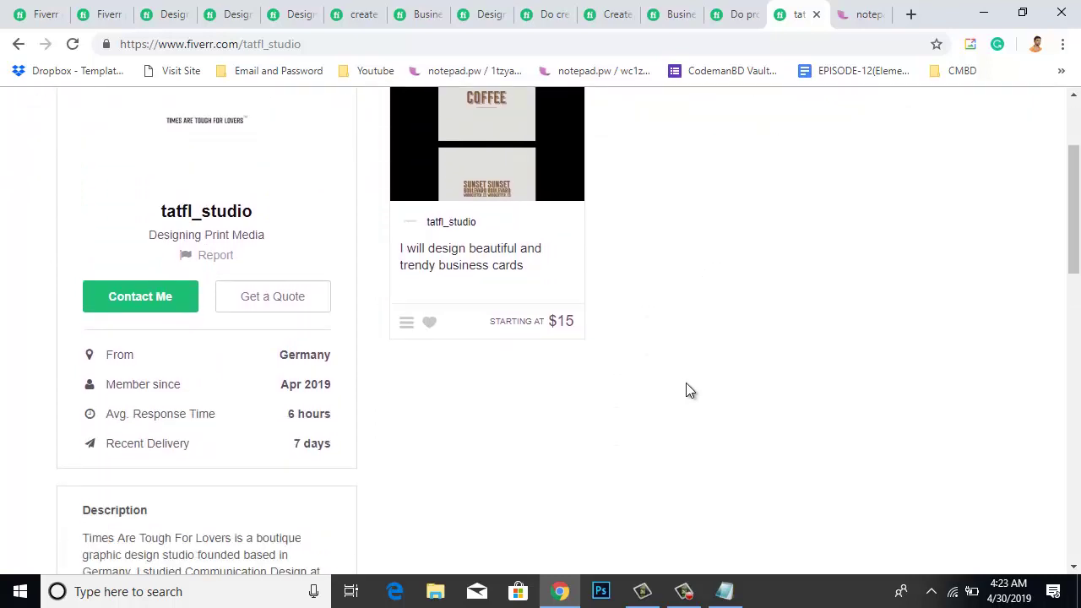
pyautogui.scroll(2, 706, 400)
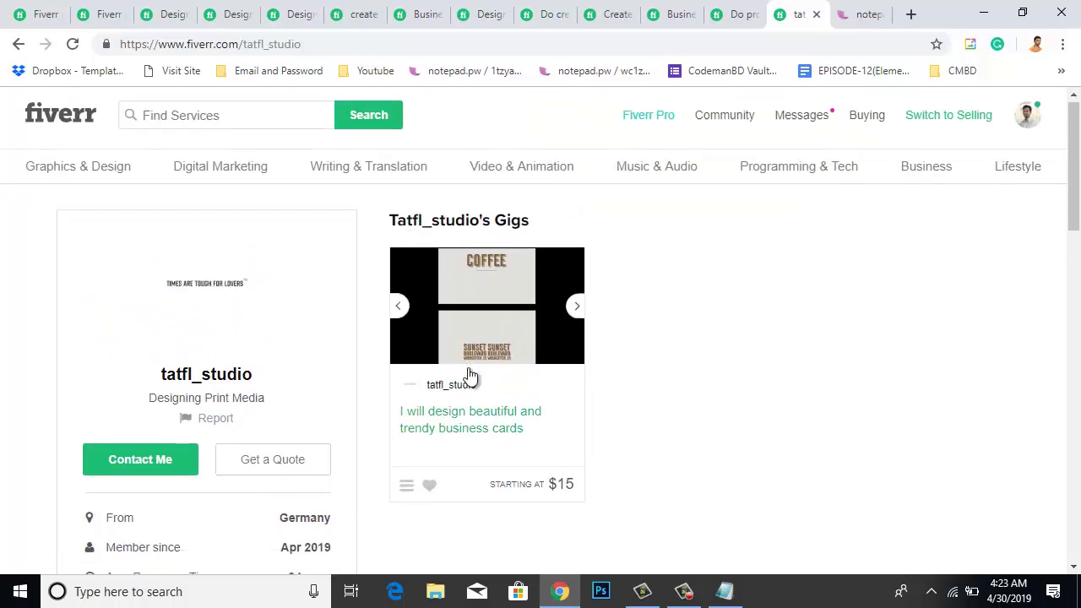
pyautogui.scroll(-2, 467, 379)
pyautogui.rightClick(482, 253)
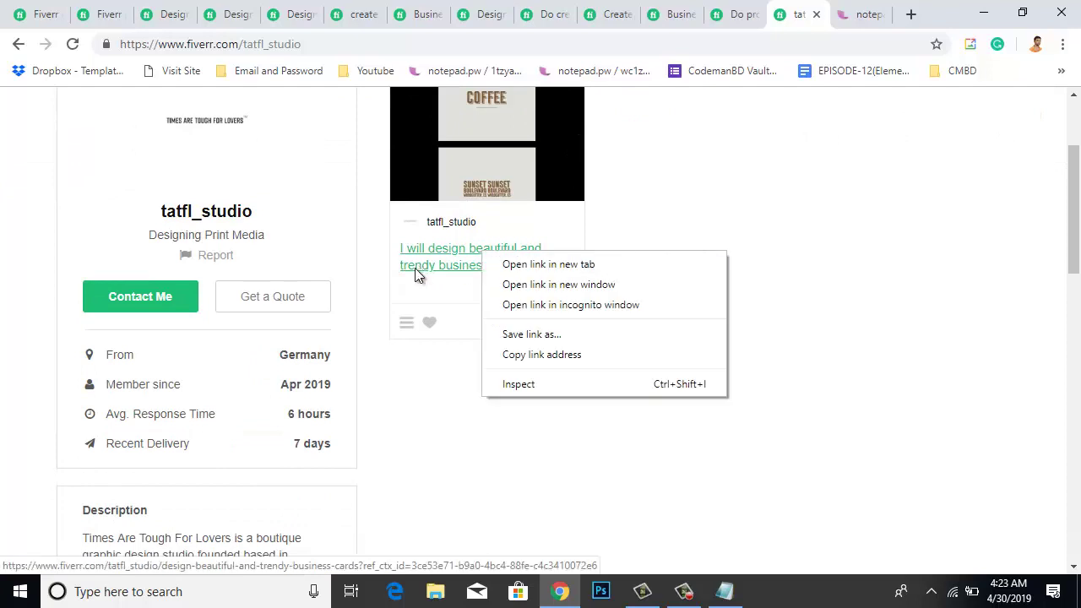
pyautogui.click(429, 369)
pyautogui.rightClick(481, 255)
pyautogui.click(485, 261)
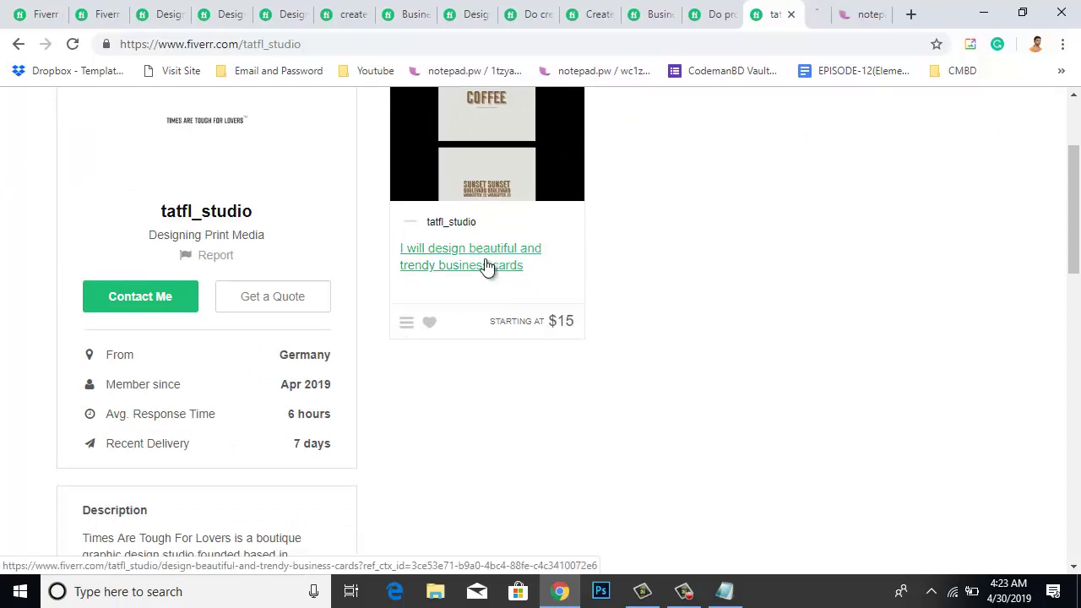
pyautogui.click(804, 10)
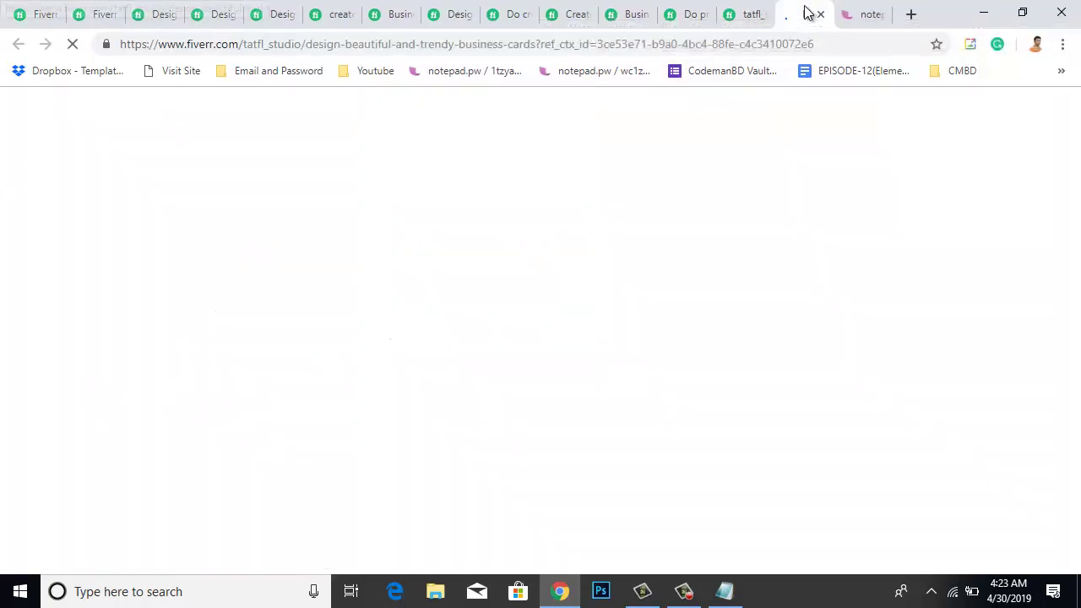
# - Browse the gig's sample images through to the third design, view that one enlarged, and close the enlarged view
pyautogui.scroll(-3, 452, 404)
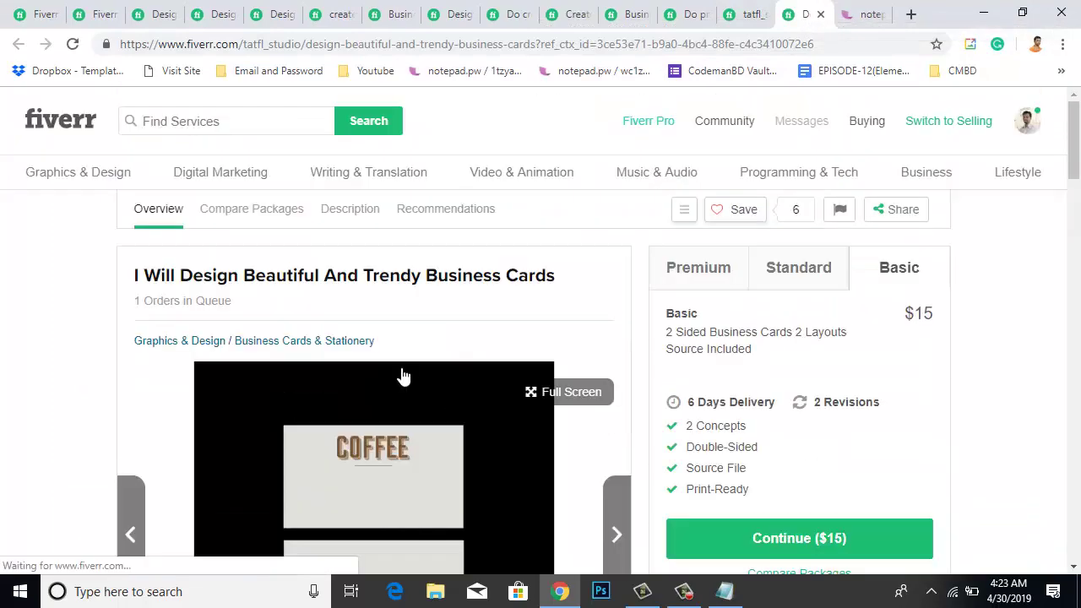
pyautogui.scroll(-3, 454, 242)
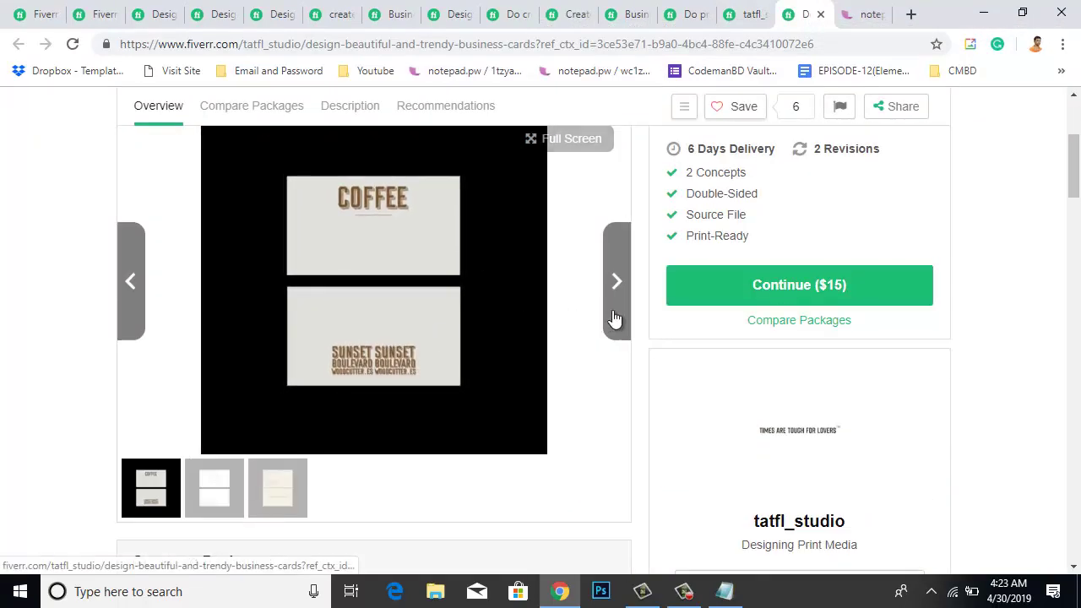
pyautogui.click(615, 282)
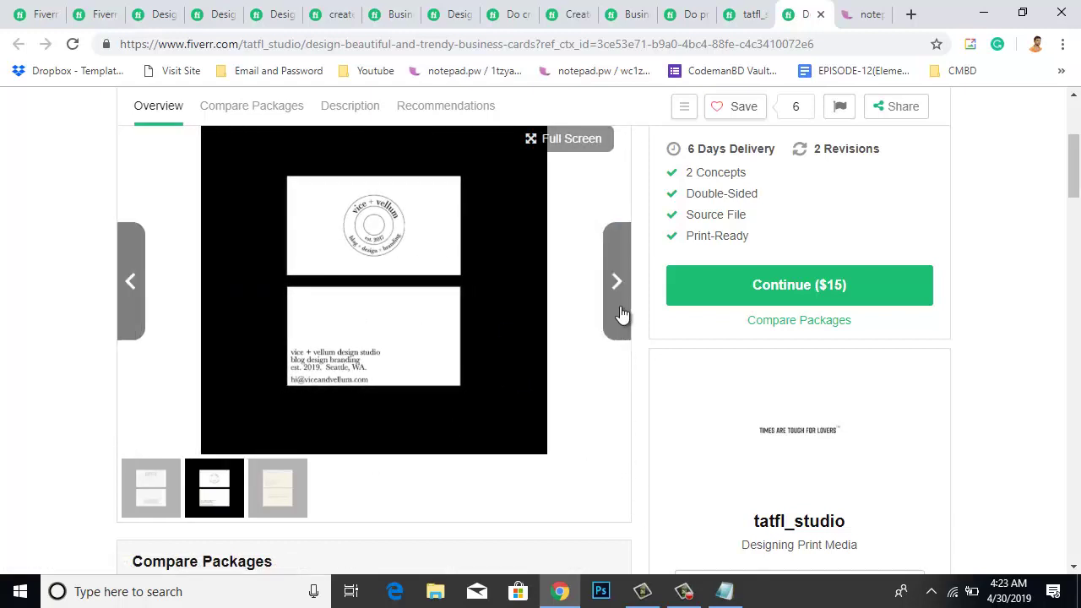
pyautogui.click(617, 281)
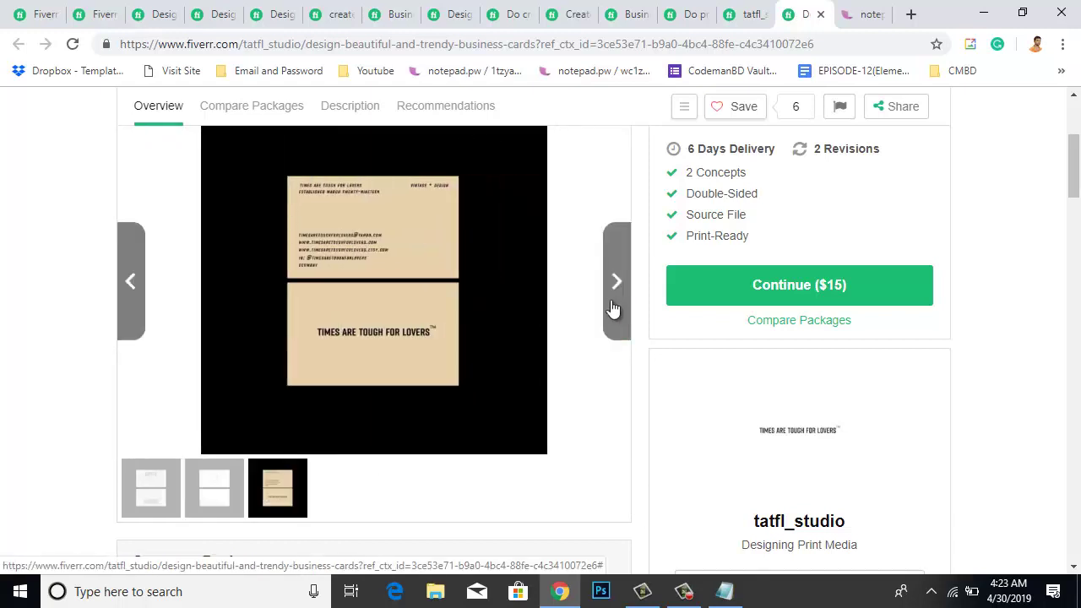
pyautogui.click(413, 255)
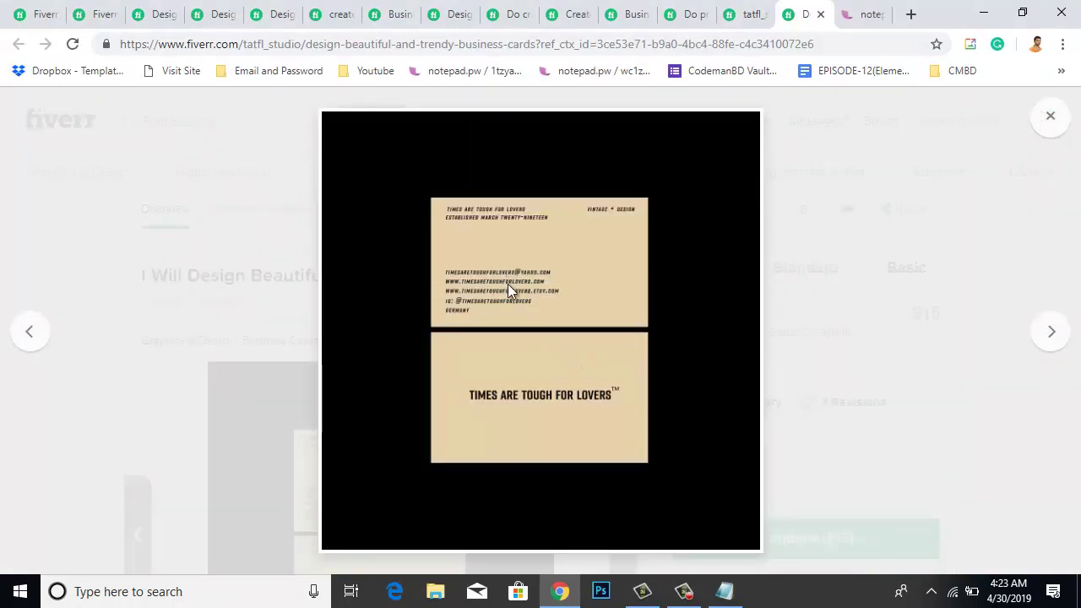
pyautogui.click(1050, 122)
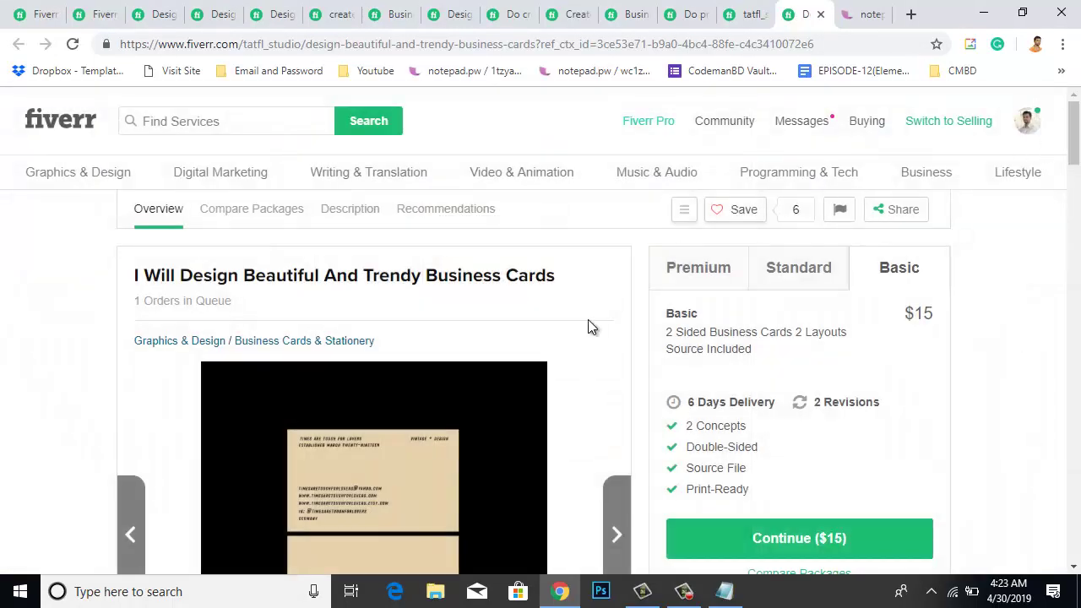
# - Compare the gig's Premium, Standard and Basic packages by price, included features, design concepts, revisions and delivery time
pyautogui.scroll(-2, 574, 333)
pyautogui.scroll(-9, 562, 343)
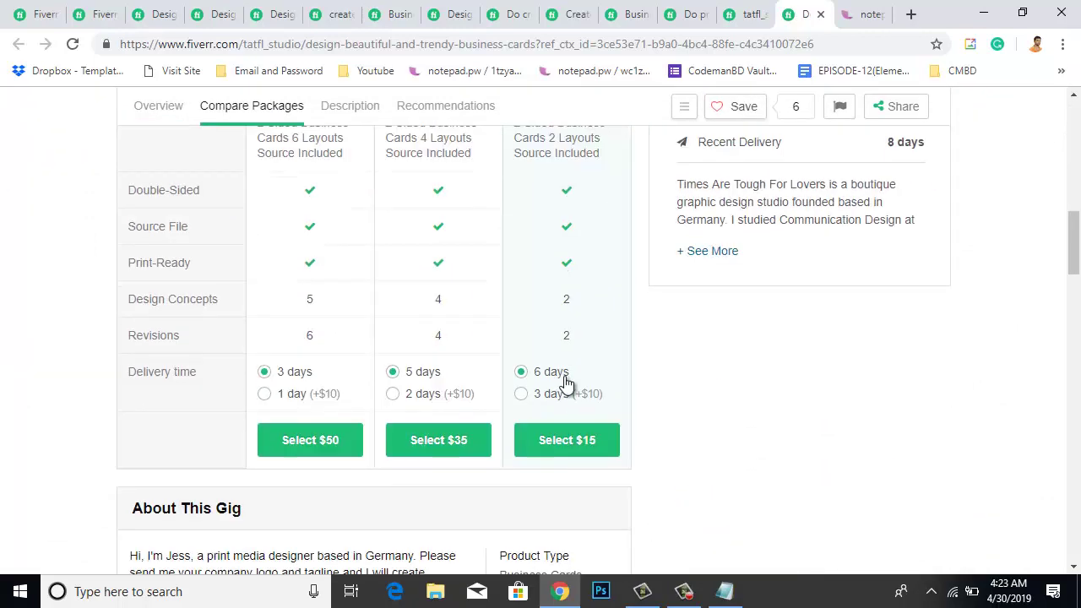
pyautogui.scroll(1, 563, 381)
pyautogui.scroll(3, 591, 397)
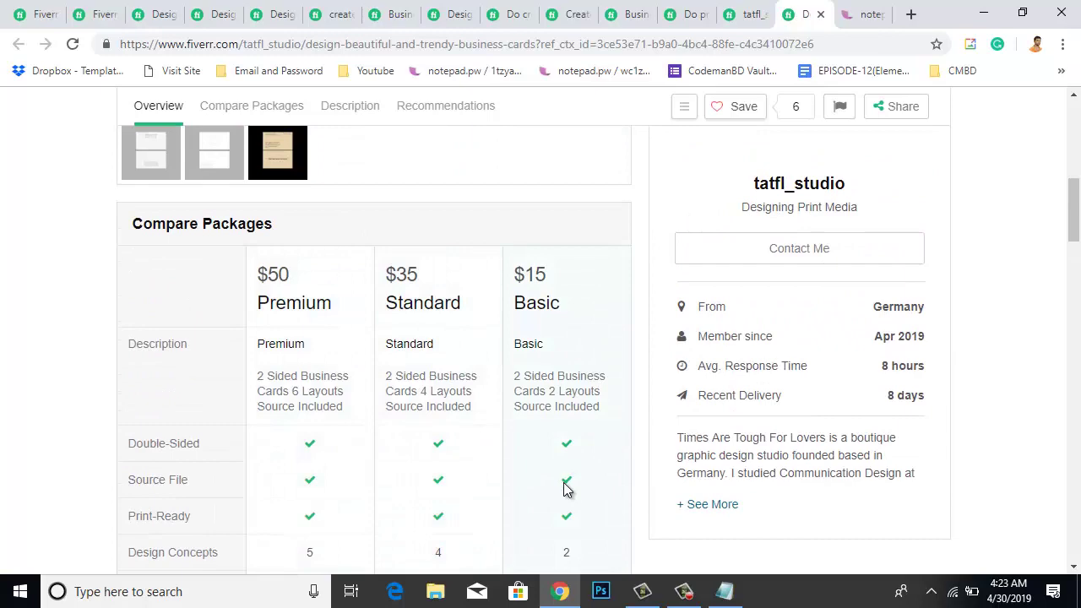
pyautogui.scroll(-1, 564, 483)
pyautogui.scroll(1, 564, 483)
pyautogui.scroll(2, 564, 483)
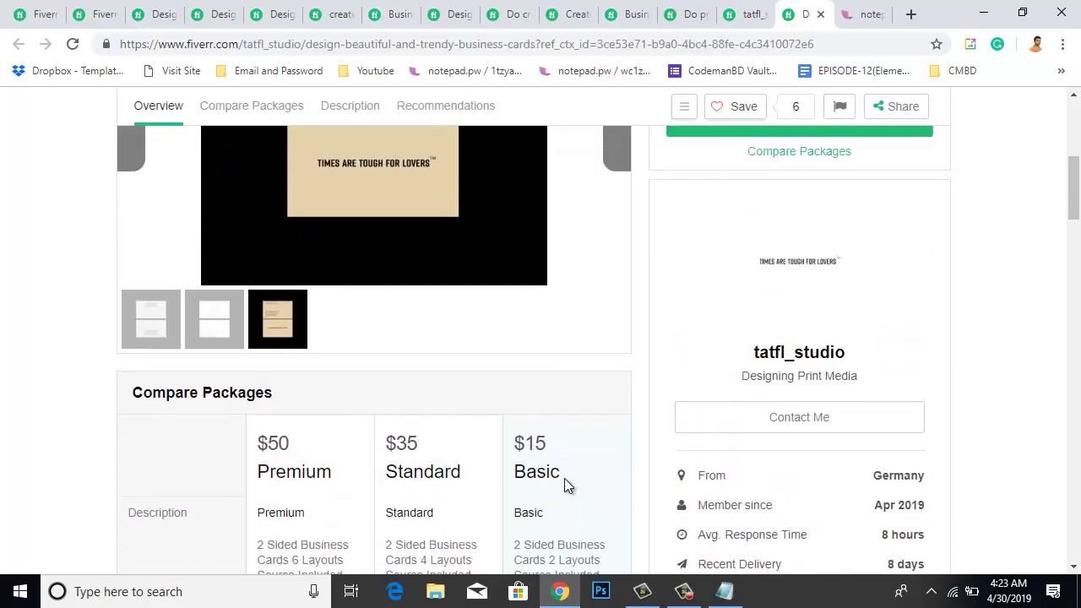
pyautogui.scroll(-3, 439, 337)
pyautogui.scroll(-5, 650, 359)
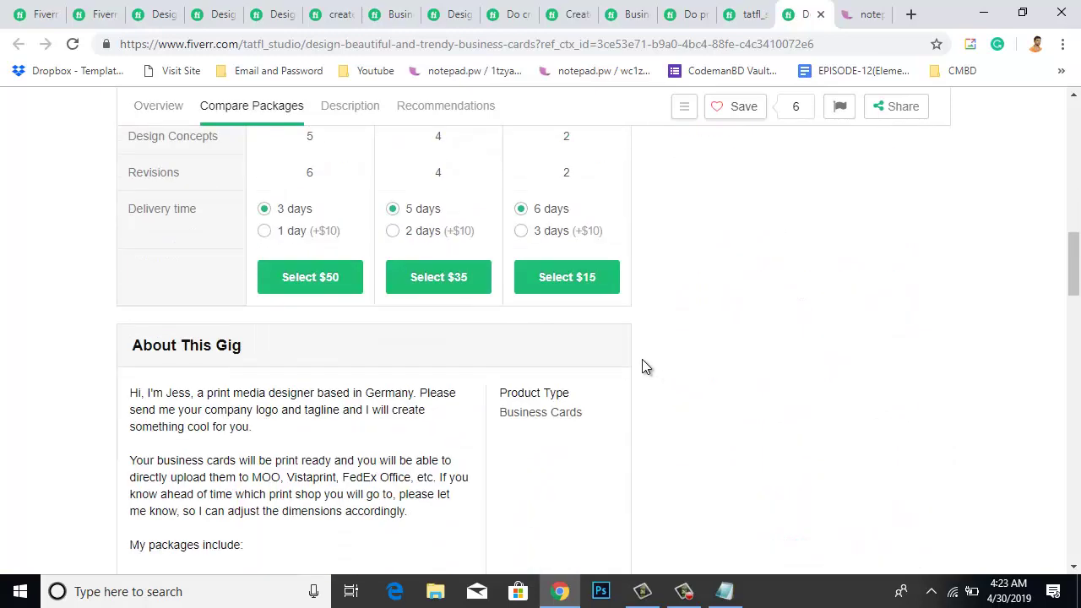
# - Read the About This Gig section and copy its full text, from the greeting to the closing signature
pyautogui.scroll(-5, 325, 460)
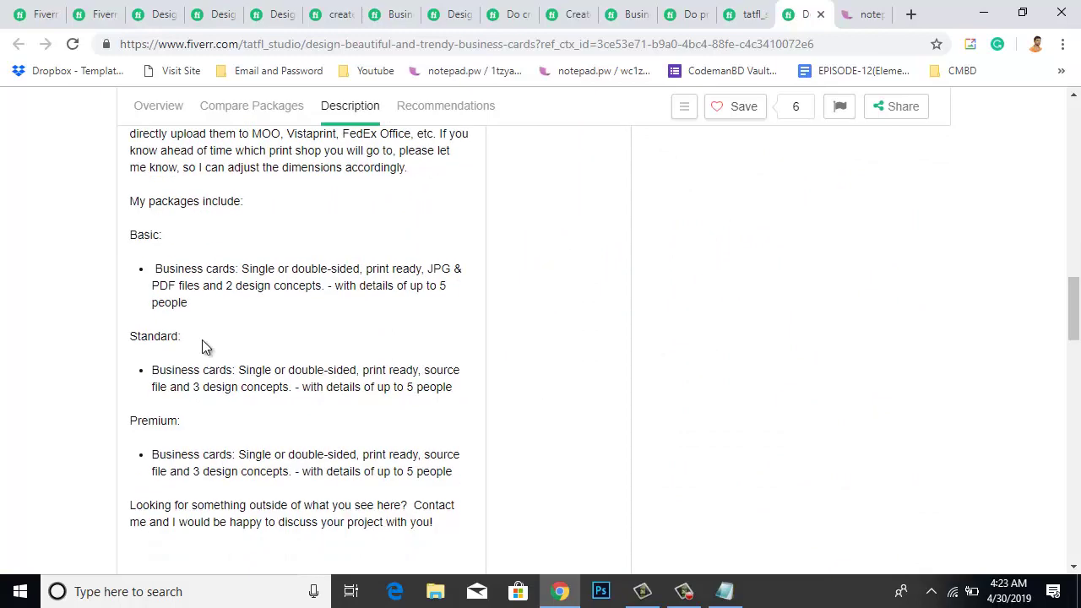
pyautogui.scroll(-3, 251, 388)
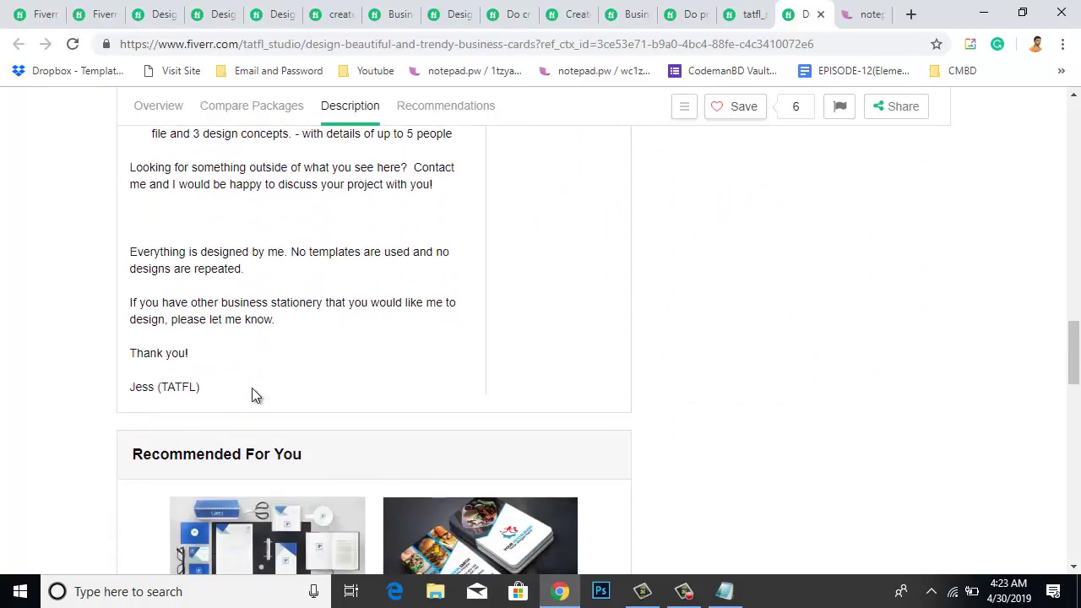
pyautogui.scroll(2, 251, 389)
pyautogui.scroll(4, 251, 389)
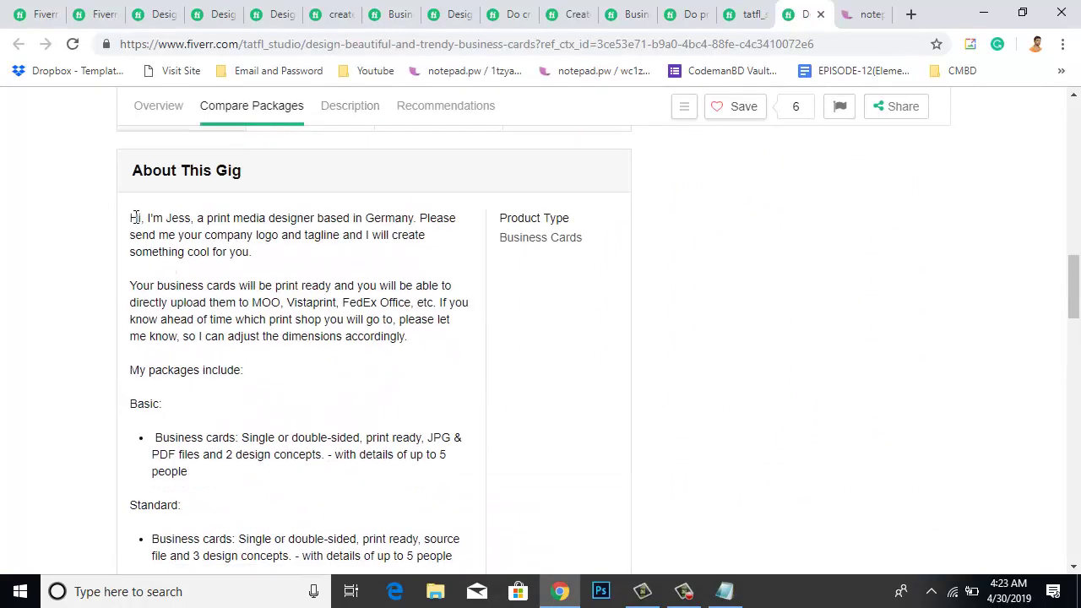
pyautogui.moveTo(131, 216); pyautogui.dragTo(300, 425)
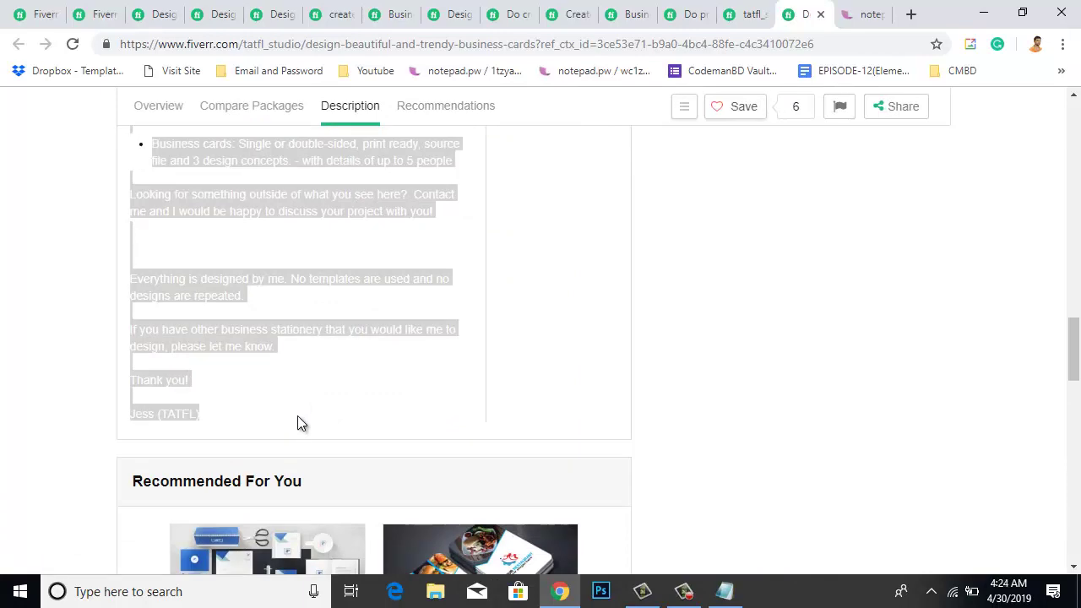
# - Expand the seller's description on the gig page, then review the seller details, gig title, gallery and Basic package
pyautogui.scroll(8, 726, 374)
pyautogui.scroll(3, 729, 374)
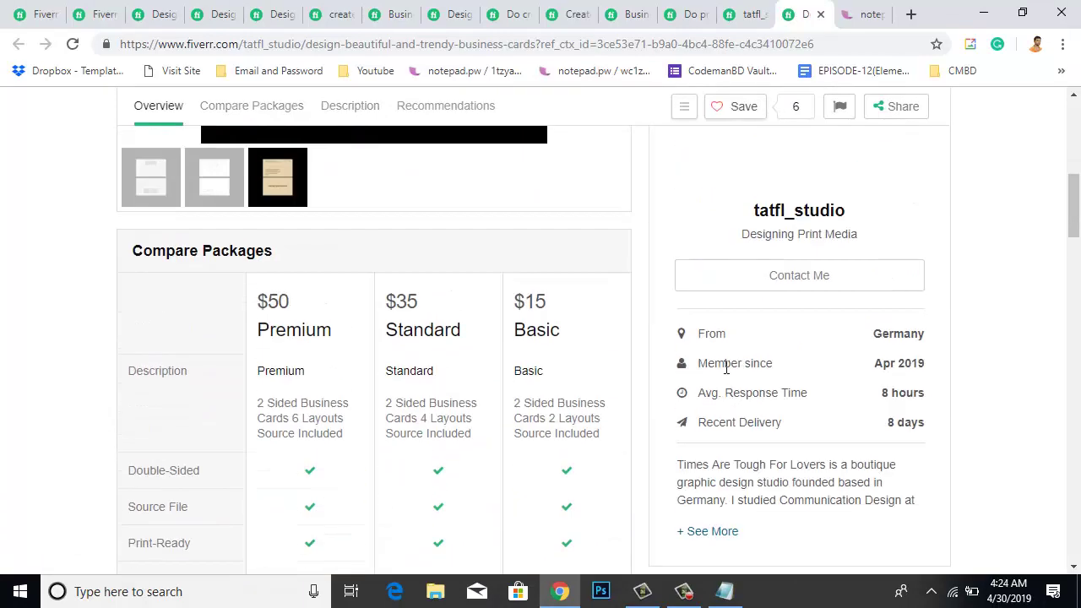
pyautogui.scroll(-1, 1065, 413)
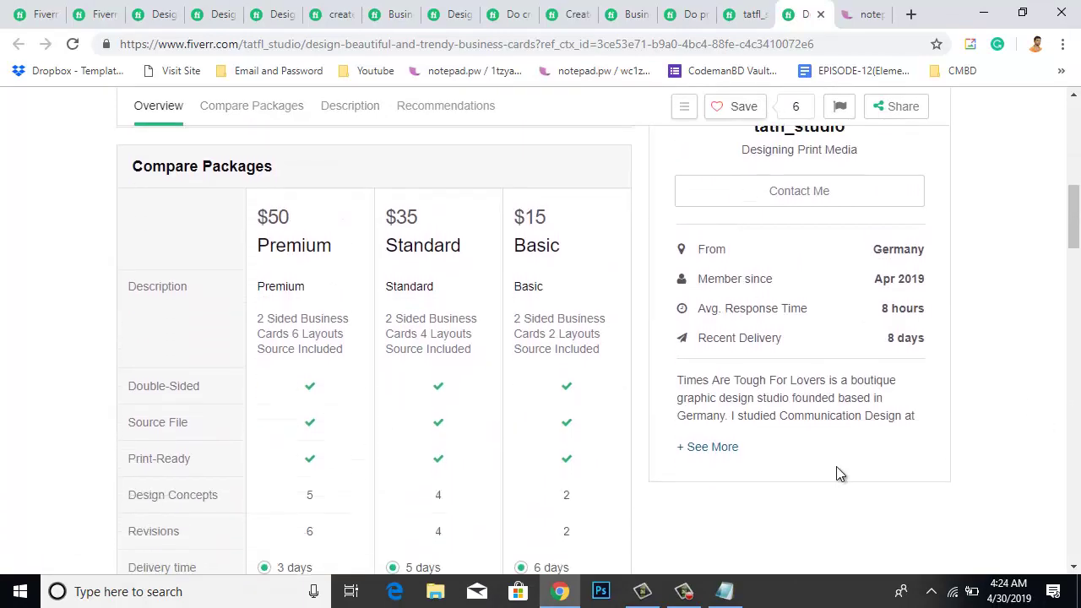
pyautogui.click(715, 447)
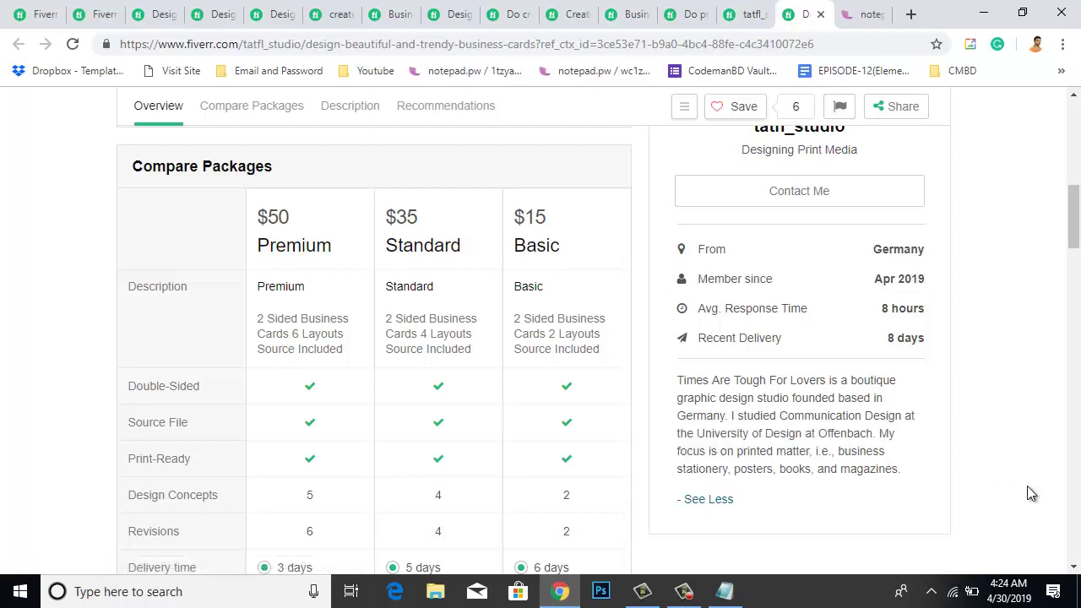
pyautogui.scroll(3, 878, 470)
pyautogui.scroll(3, 882, 469)
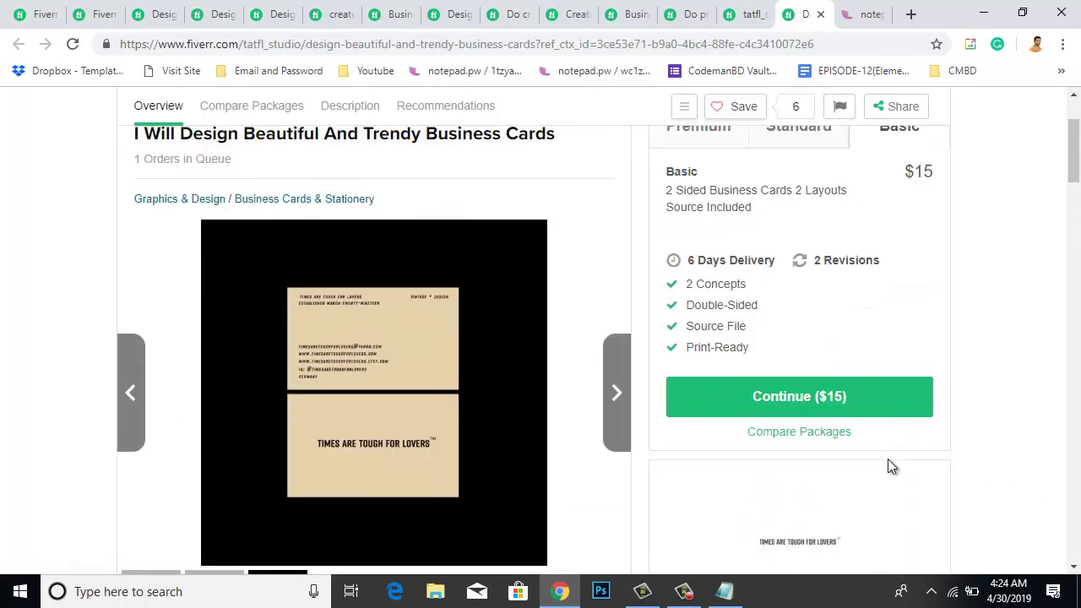
pyautogui.scroll(1, 887, 467)
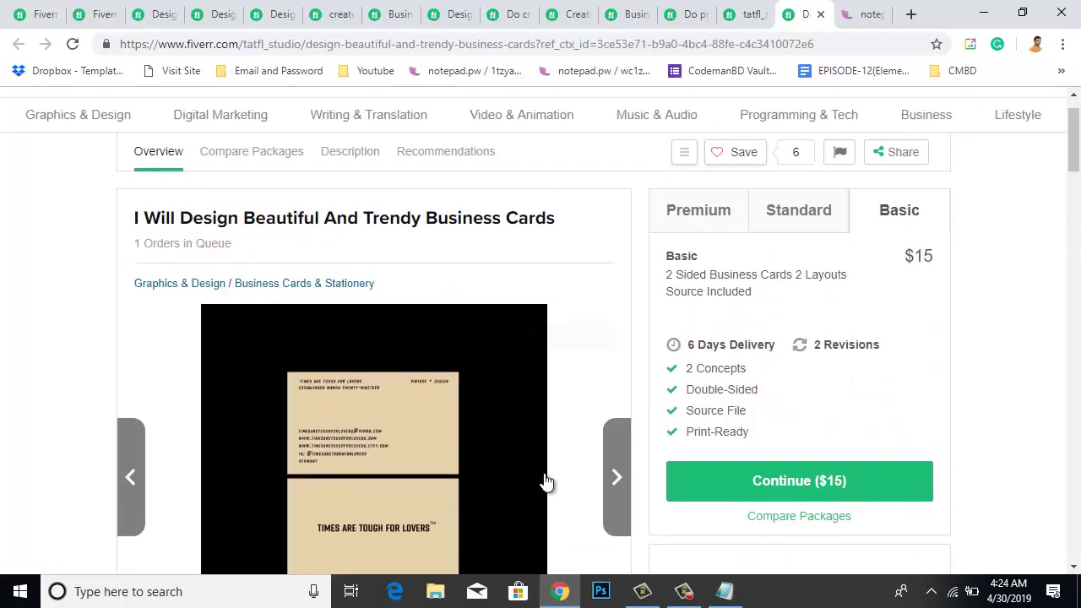
pyautogui.scroll(-2, 417, 458)
pyautogui.scroll(-2, 417, 458)
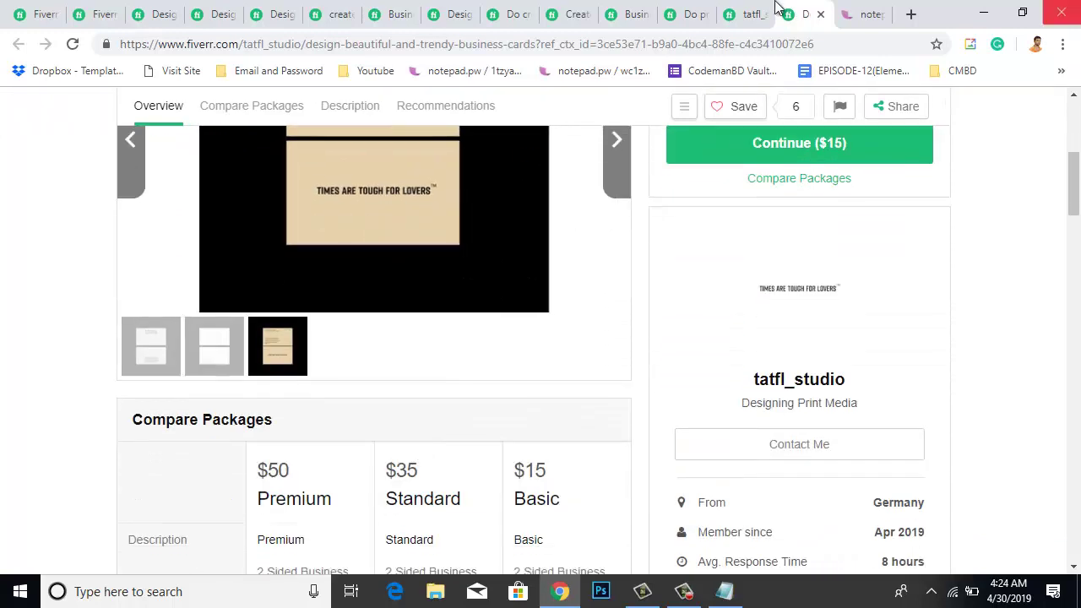
# - Paste the copied gig description below the seller description in the notepad.pw note and check the pasted text
pyautogui.click(875, 17)
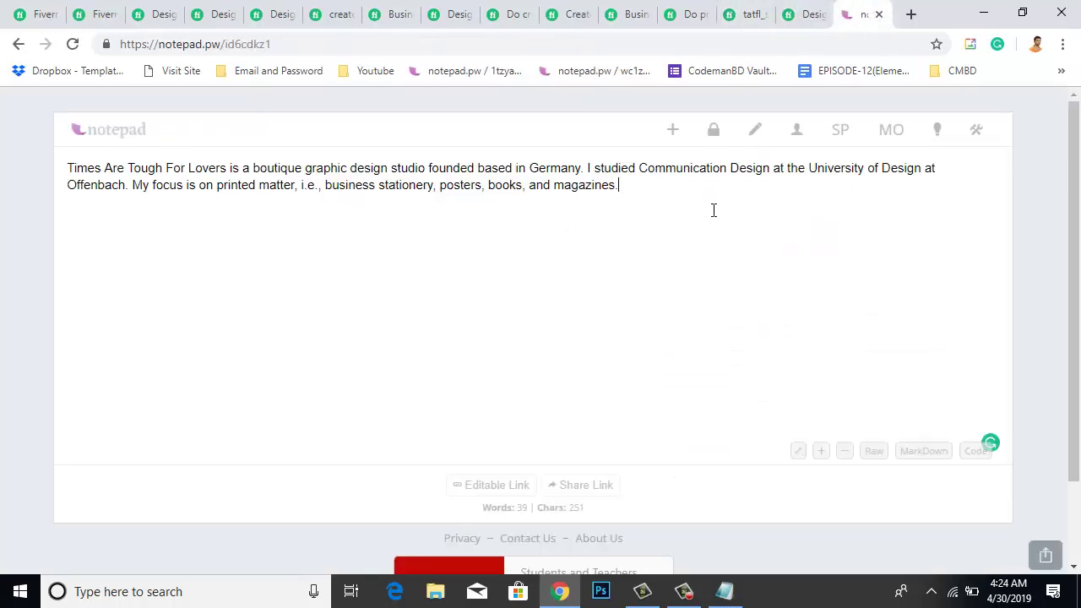
pyautogui.hotkey('ctrl', 'v')
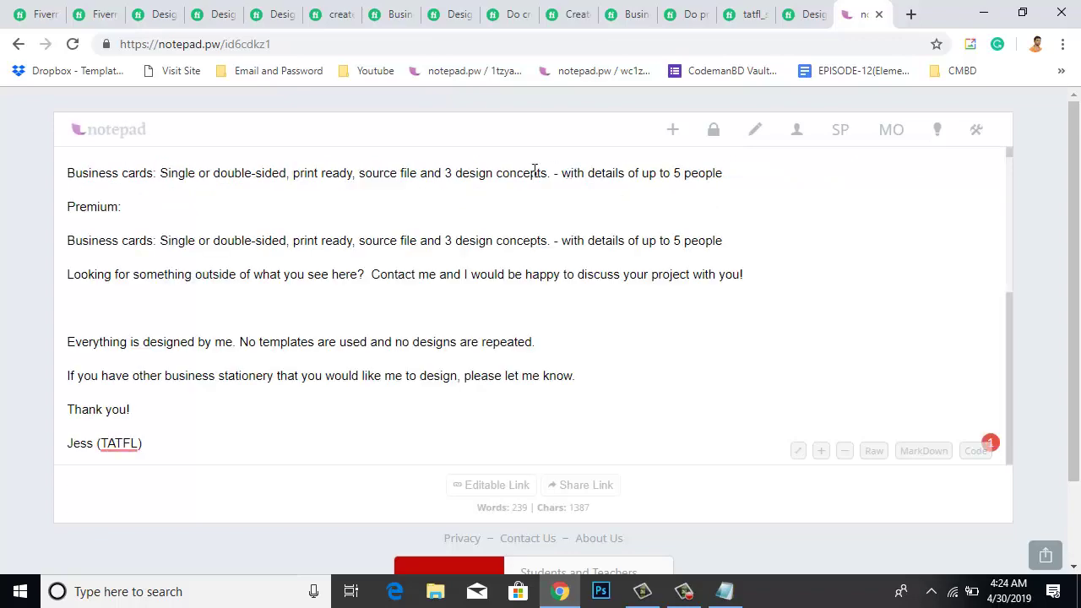
pyautogui.scroll(4, 559, 340)
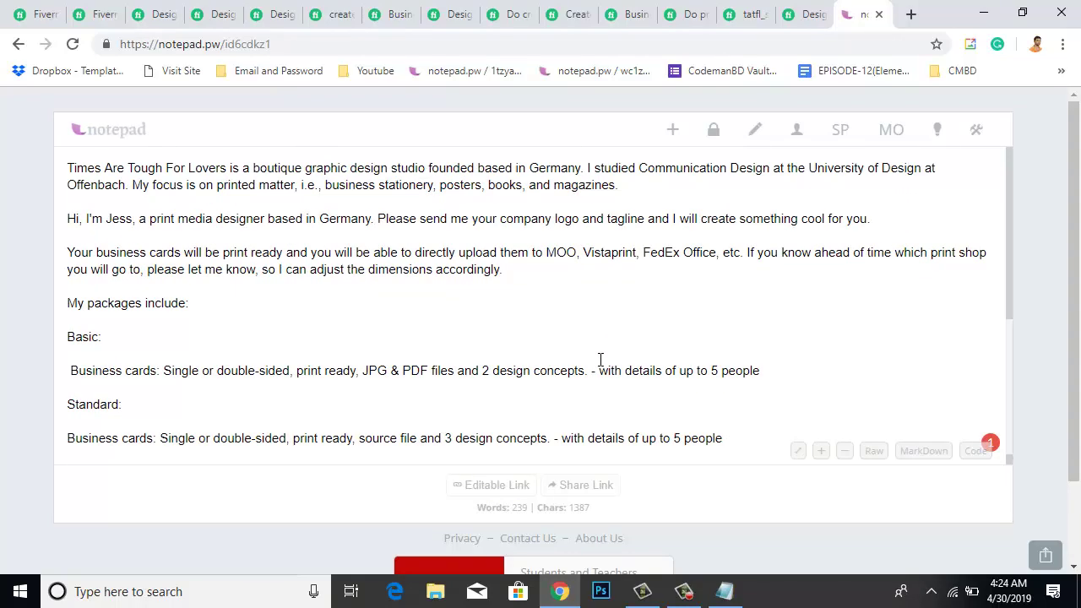
pyautogui.scroll(-2, 603, 359)
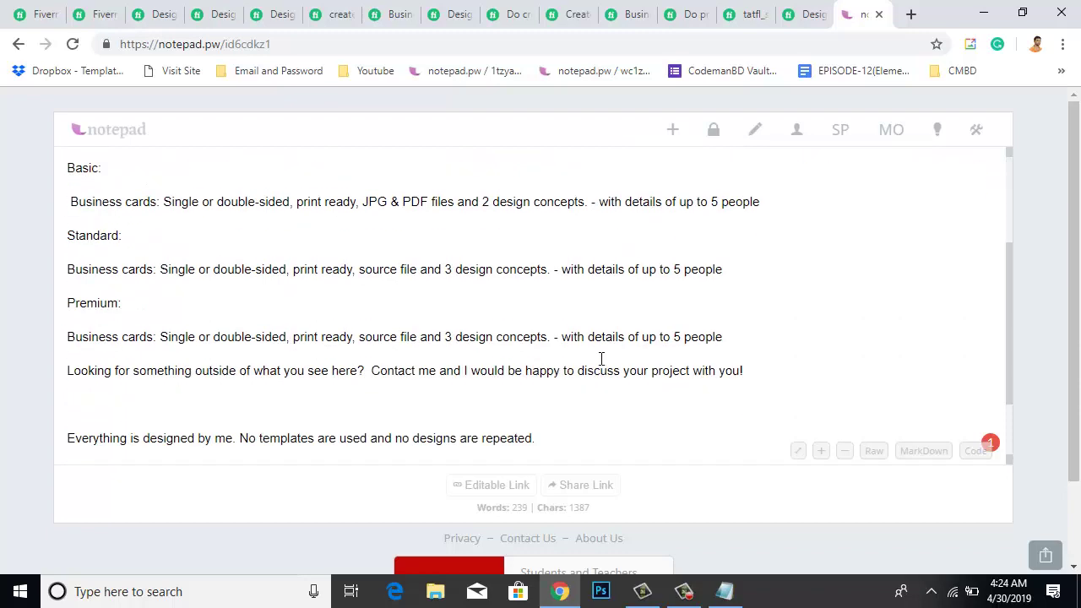
pyautogui.scroll(-2, 601, 359)
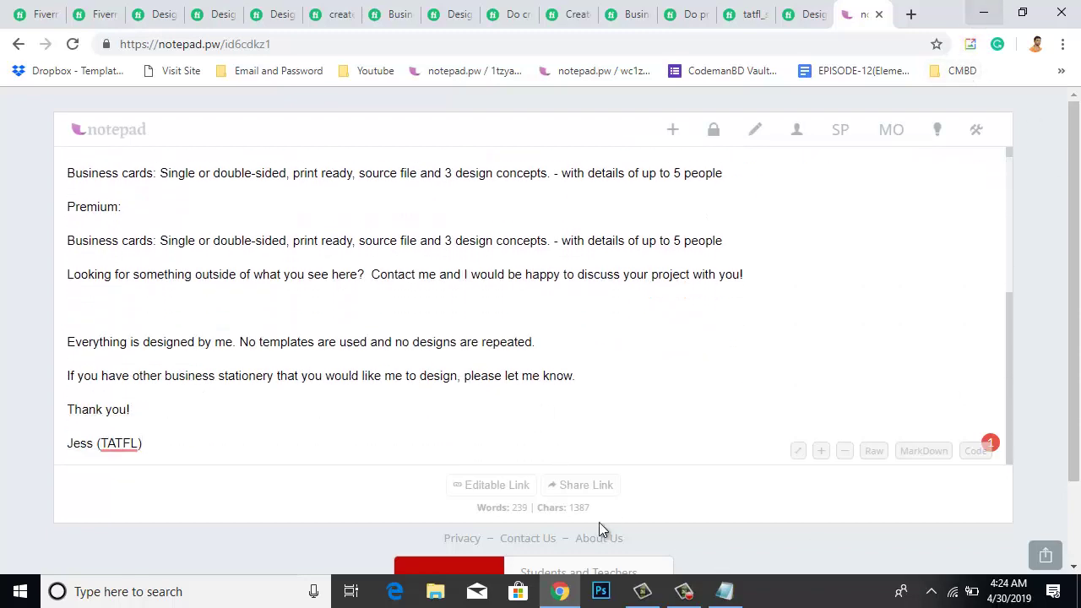
# - Check the gig titles collected in the Notepad file, then return to the seller's profile page in Chrome
pyautogui.click(561, 593)
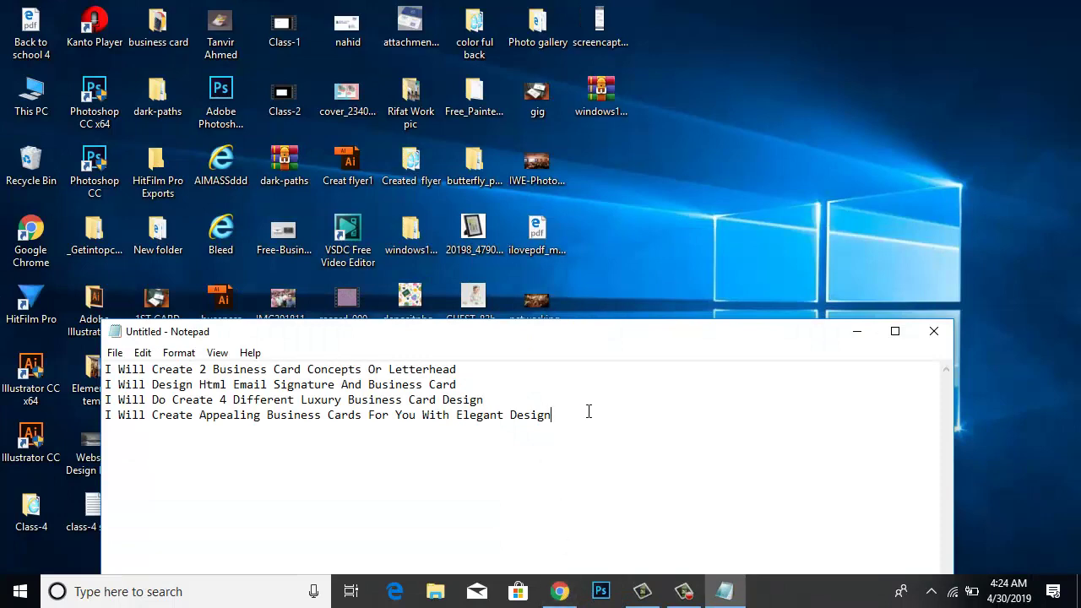
pyautogui.click(561, 592)
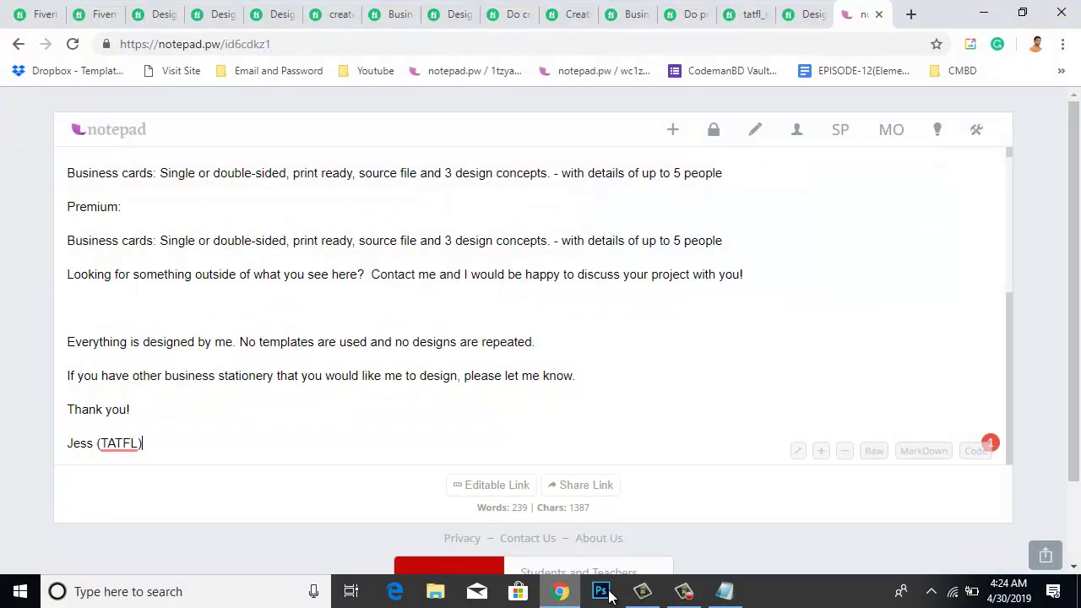
pyautogui.click(749, 14)
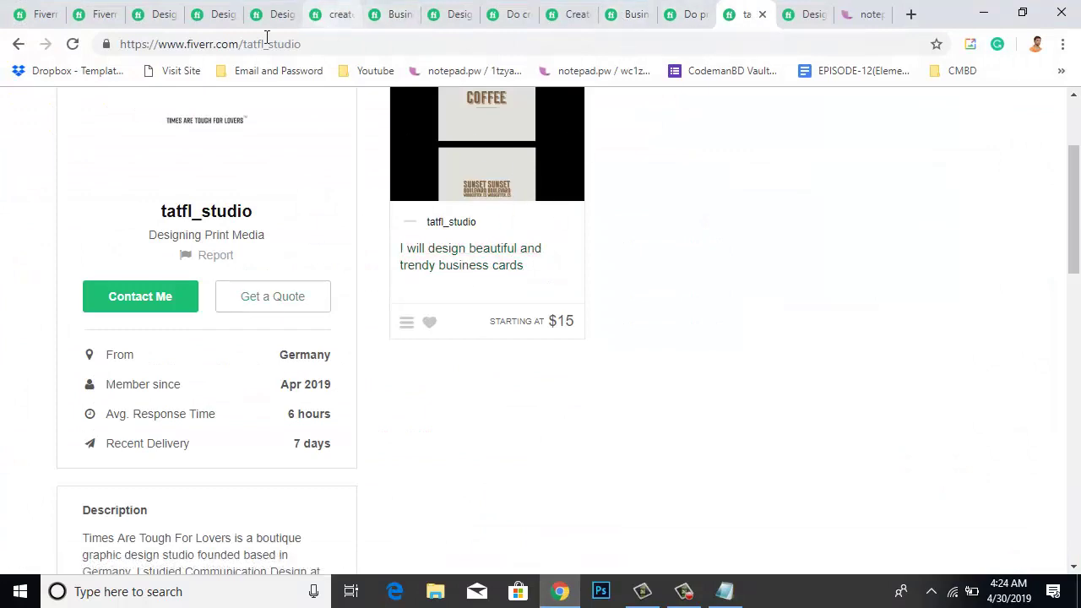
# - Look through the new gig form and the other open gig pages, then return to the tatfl_studio profile
pyautogui.scroll(3, 314, 157)
pyautogui.click(337, 14)
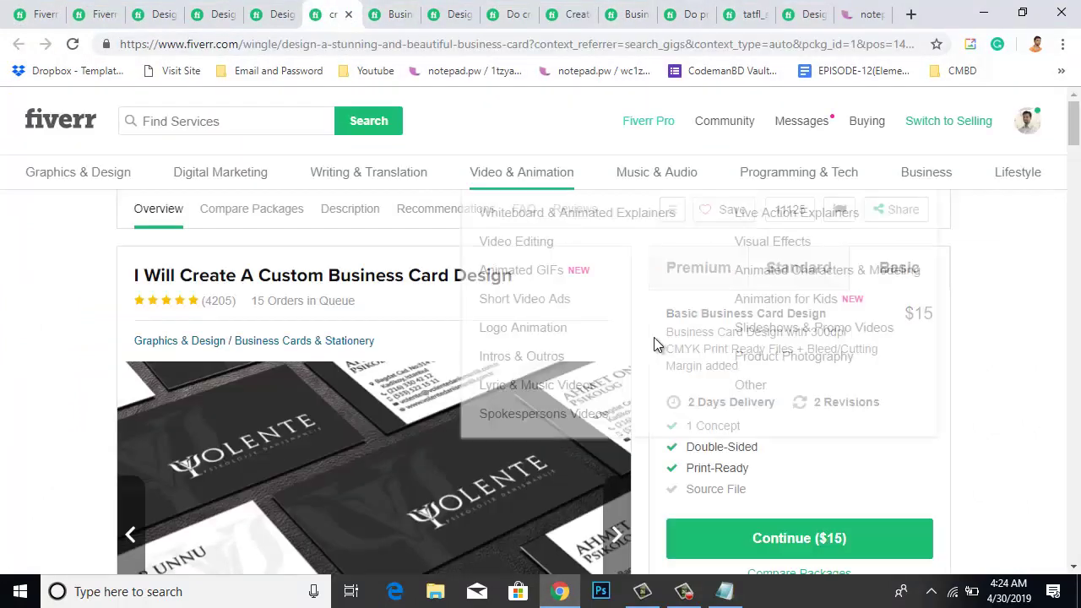
pyautogui.click(39, 15)
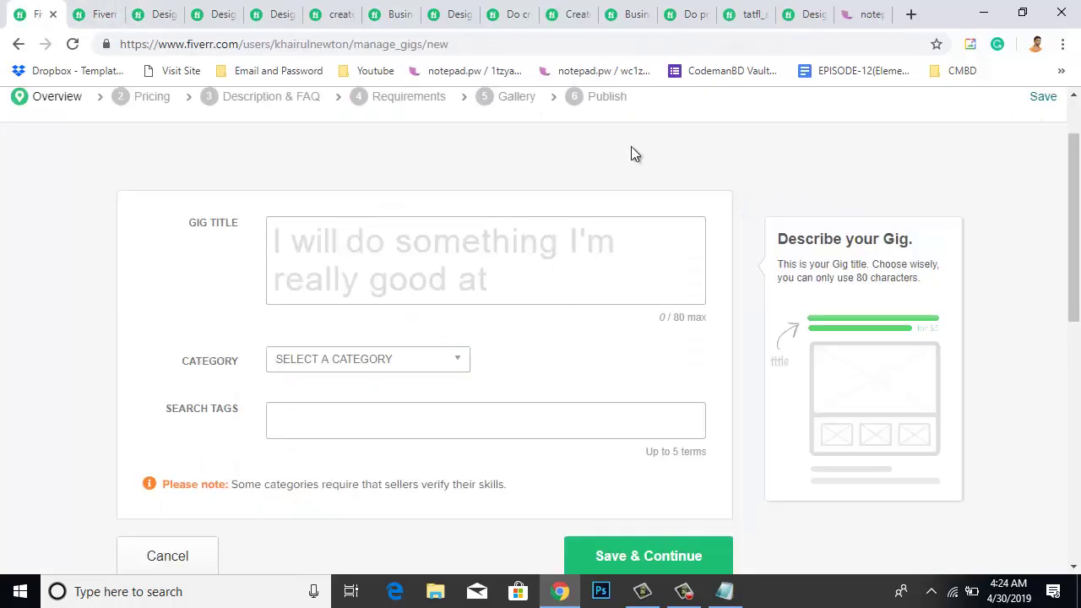
pyautogui.click(355, 13)
pyautogui.click(396, 12)
pyautogui.click(507, 12)
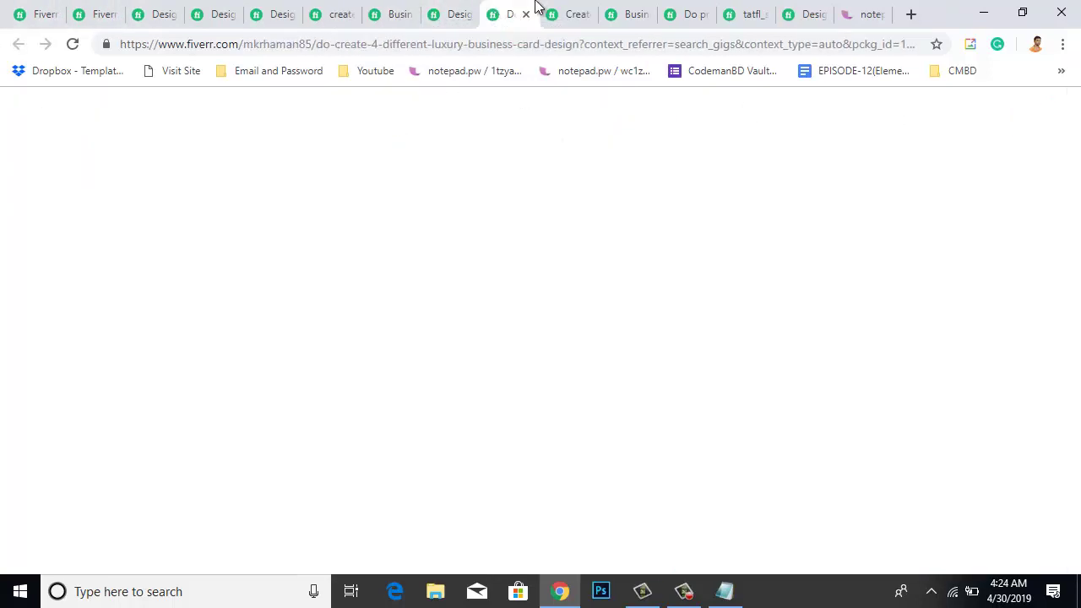
pyautogui.click(578, 14)
pyautogui.click(632, 13)
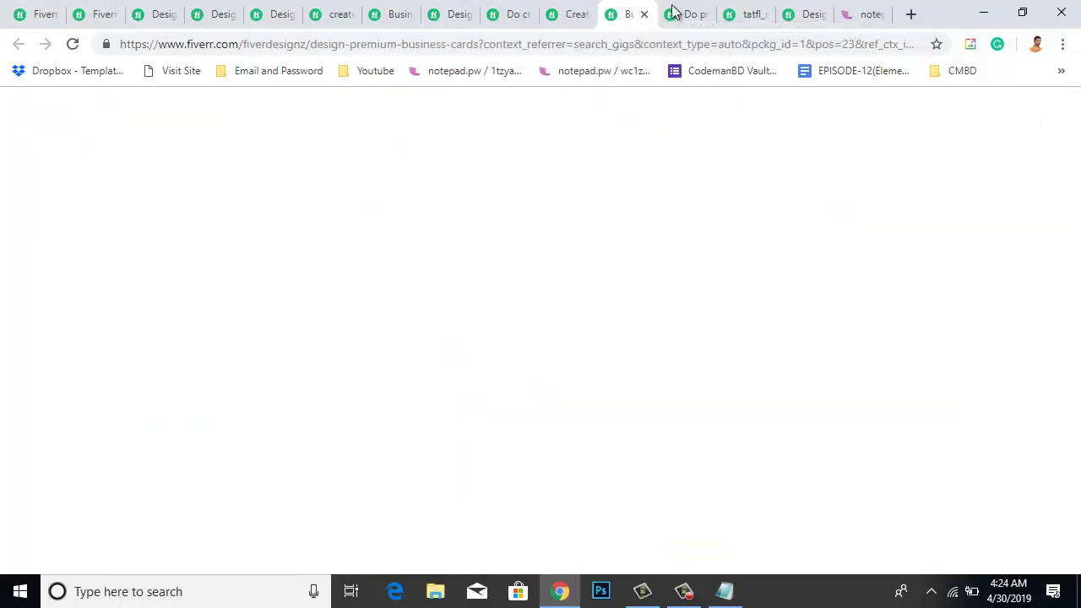
pyautogui.click(688, 14)
pyautogui.click(747, 14)
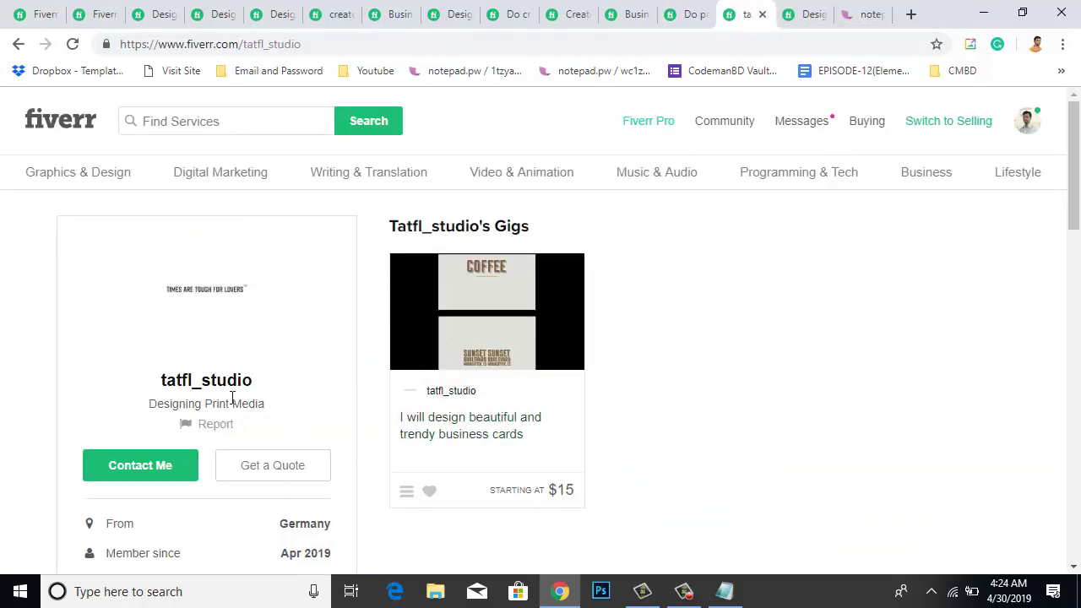
# - Examine the seller's profile, including the description, linked accounts, skills, education and listed gig
pyautogui.scroll(-1, 515, 359)
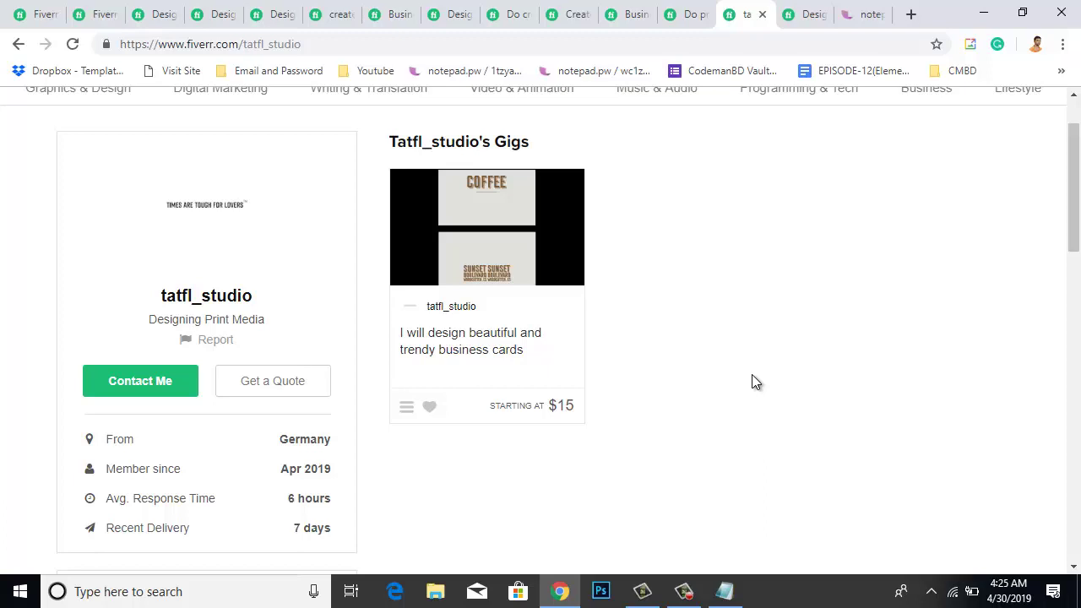
pyautogui.scroll(-9, 897, 287)
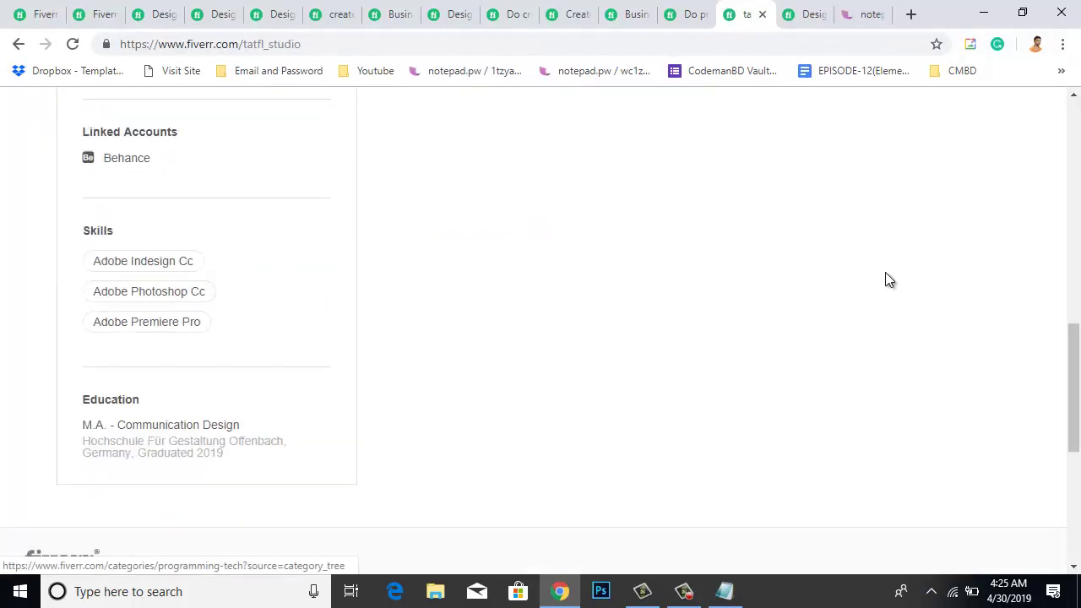
pyautogui.scroll(8, 888, 278)
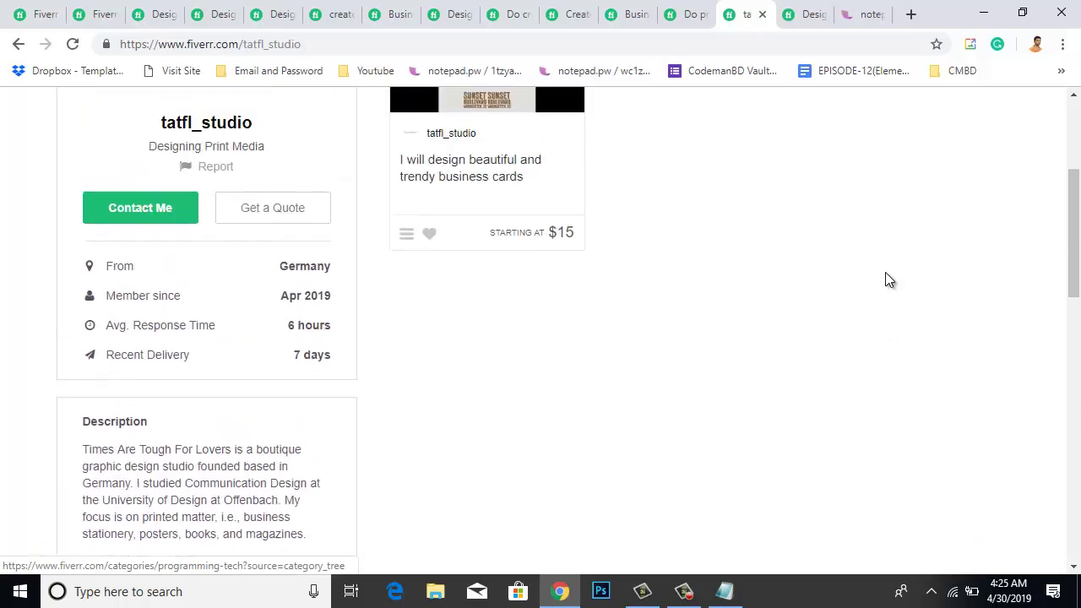
pyautogui.scroll(3, 886, 279)
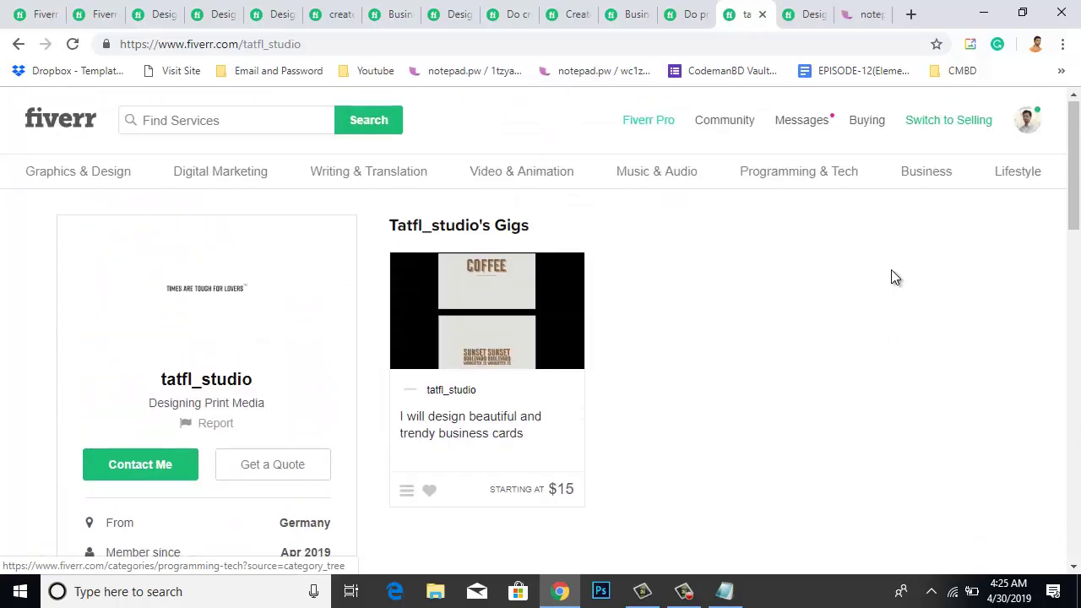
pyautogui.scroll(-1, 891, 269)
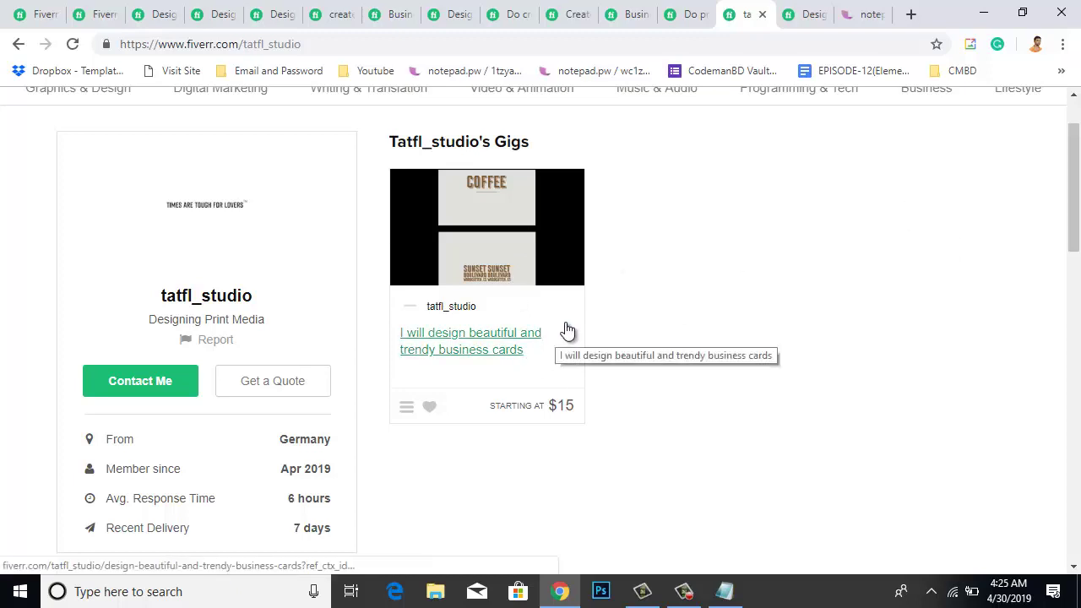
pyautogui.scroll(1, 566, 330)
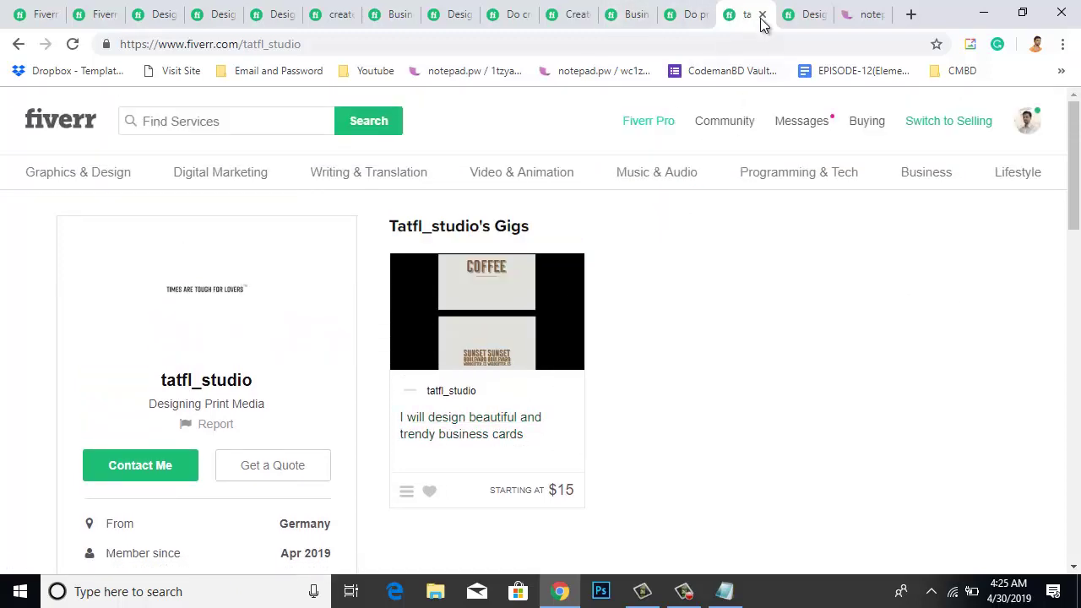
pyautogui.scroll(-2, 653, 434)
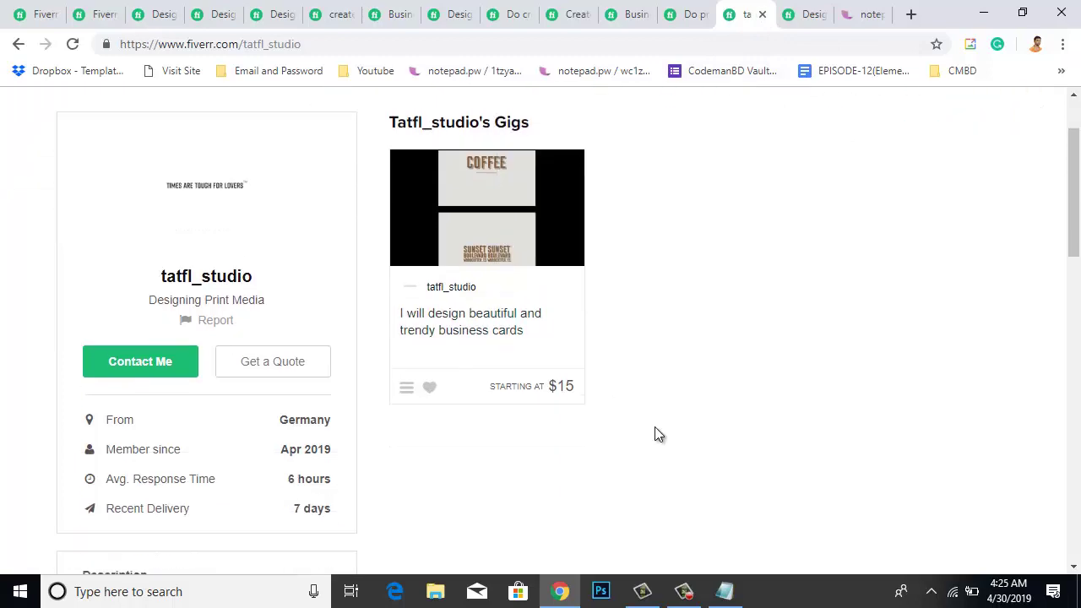
pyautogui.scroll(1, 591, 321)
# - Open the seller's gig for beautiful and trendy business cards and view its second and third gallery images
pyautogui.click(475, 222)
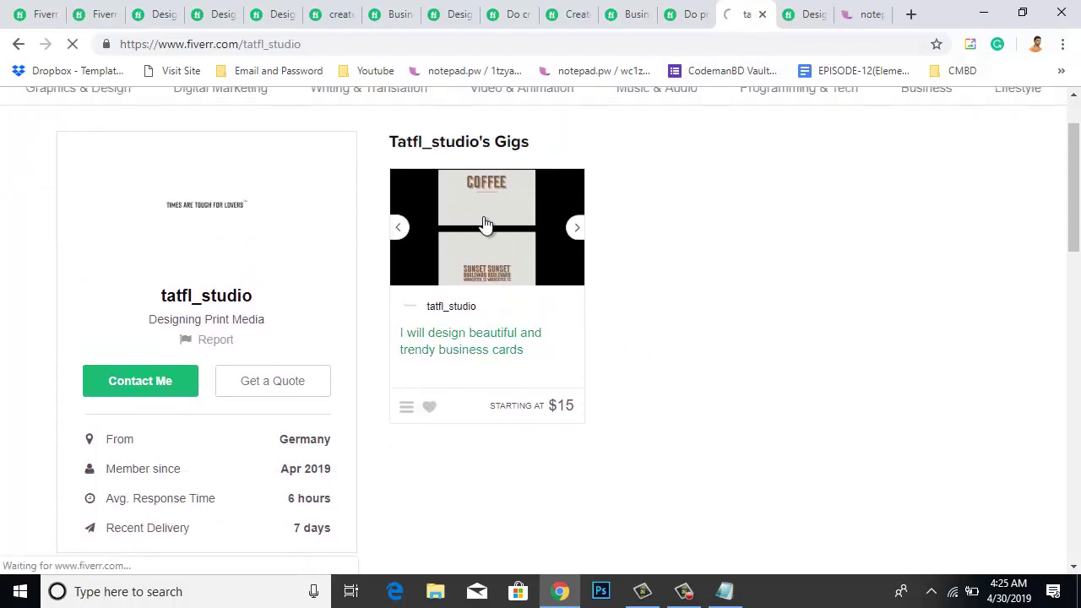
pyautogui.scroll(-2, 626, 338)
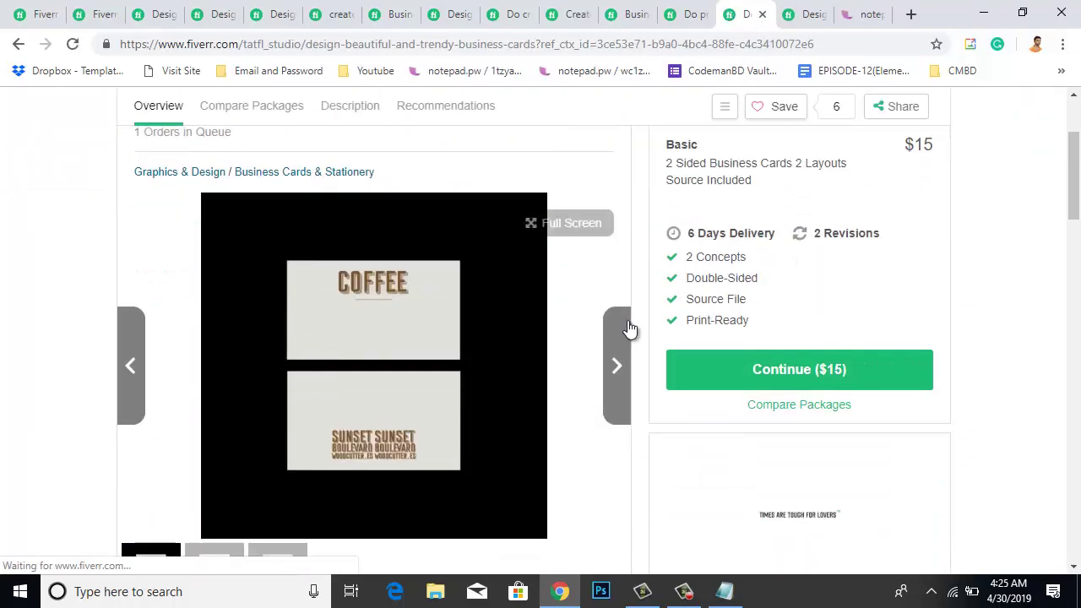
pyautogui.scroll(2, 630, 317)
pyautogui.scroll(-2, 630, 317)
pyautogui.scroll(-1, 630, 317)
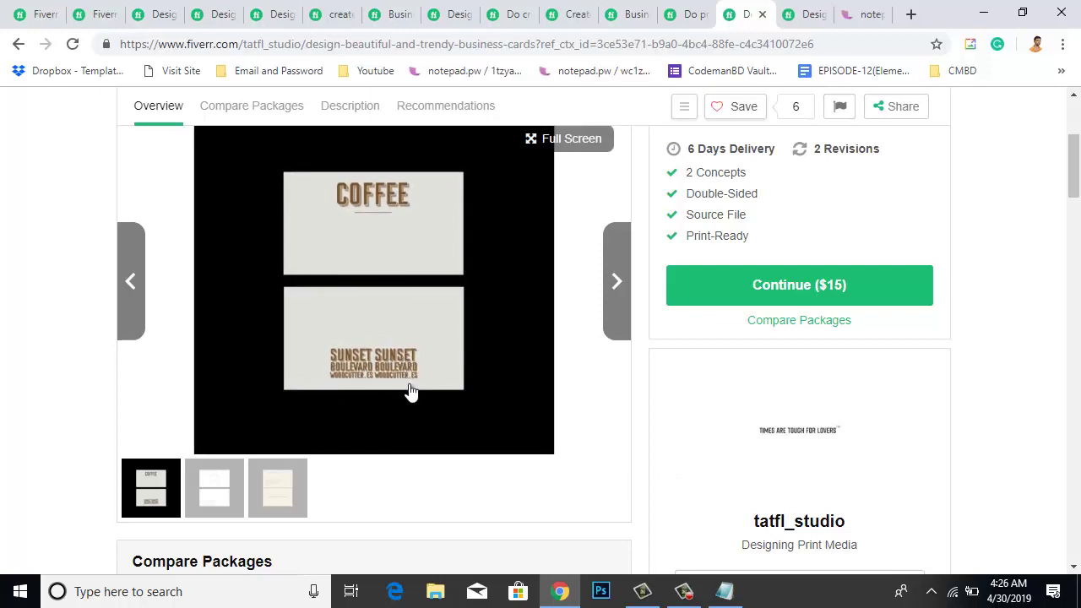
pyautogui.click(213, 481)
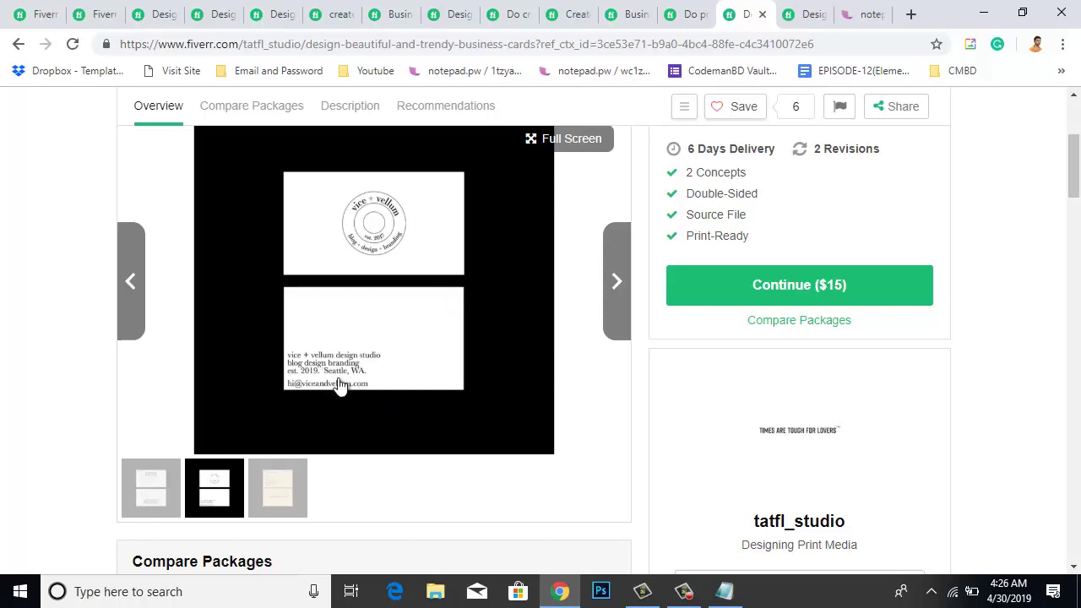
pyautogui.click(280, 492)
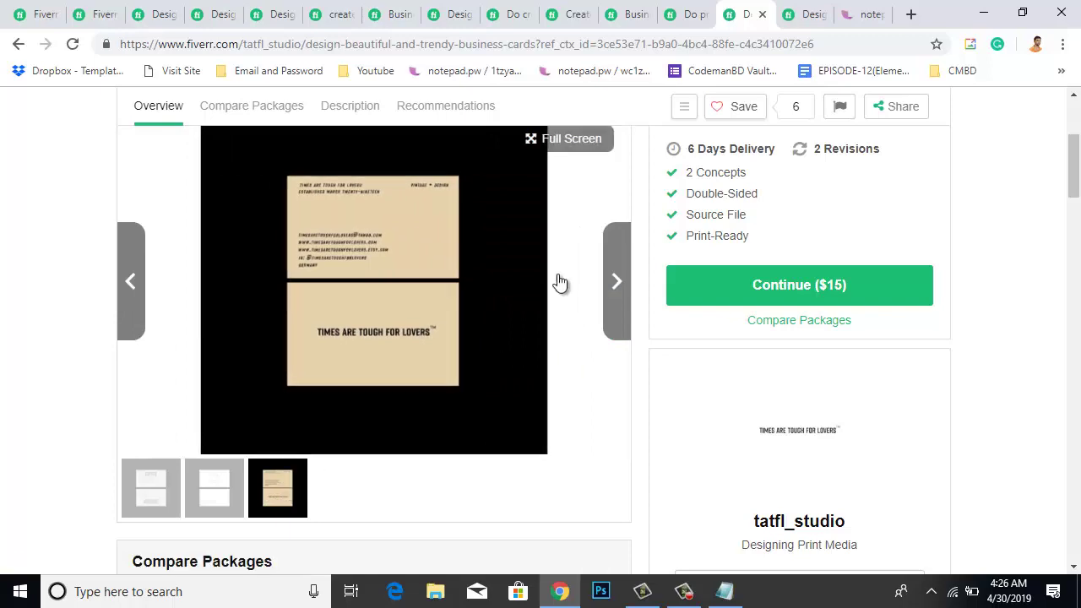
# - Review the gig's Basic package and package comparison, and check the title of the professional business card design gig
pyautogui.scroll(3, 678, 387)
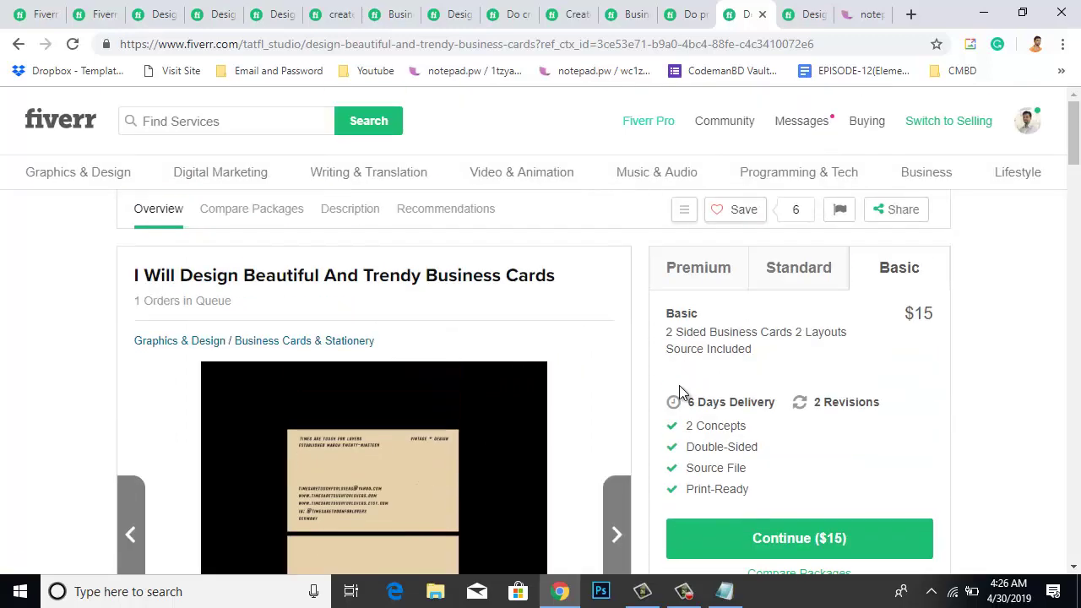
pyautogui.scroll(-1, 679, 385)
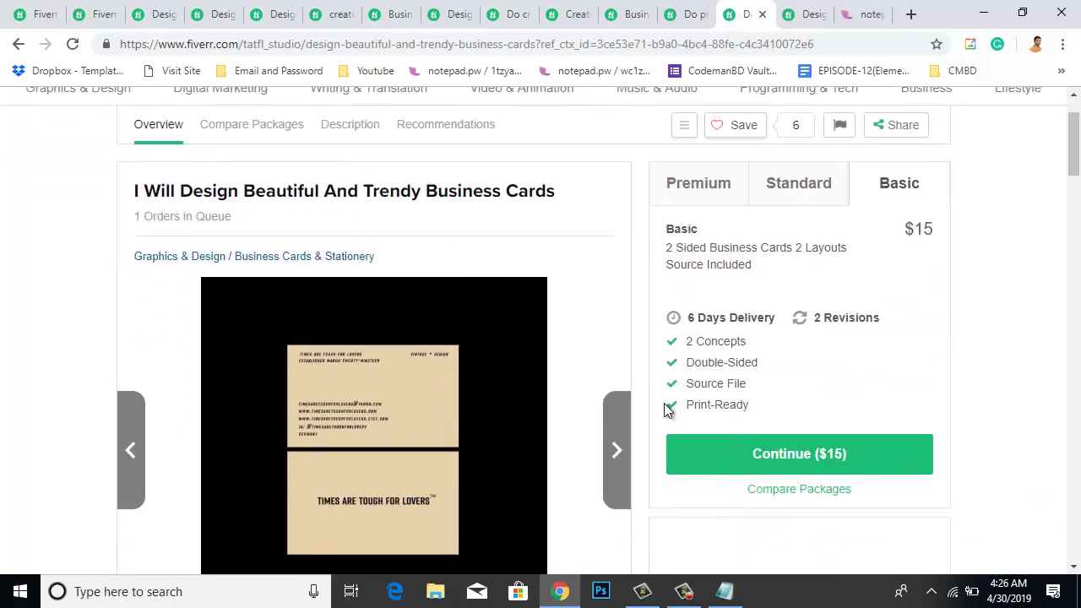
pyautogui.scroll(-4, 663, 402)
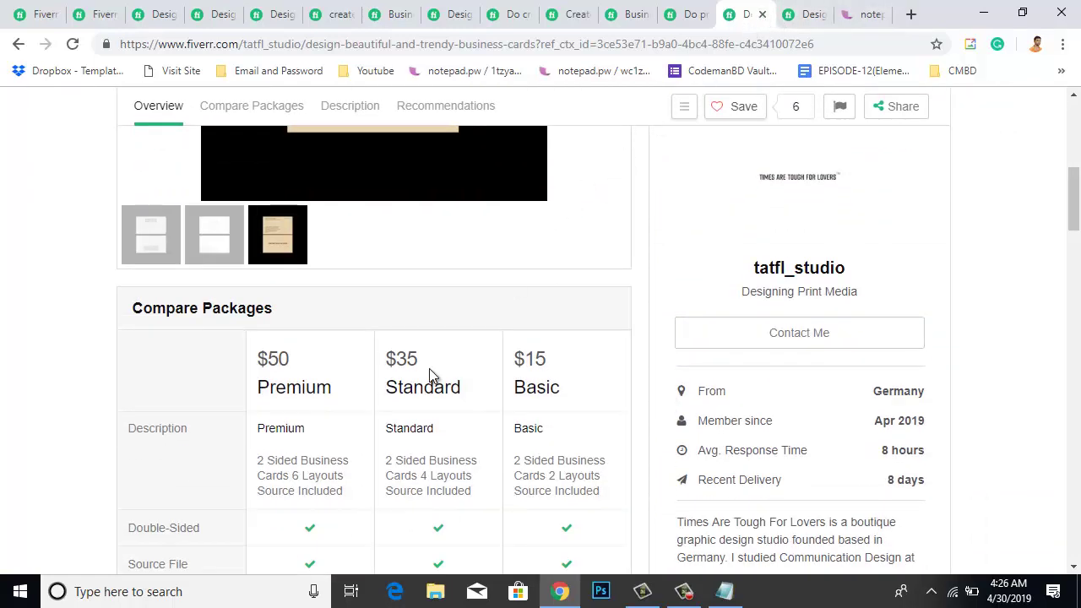
pyautogui.scroll(4, 429, 368)
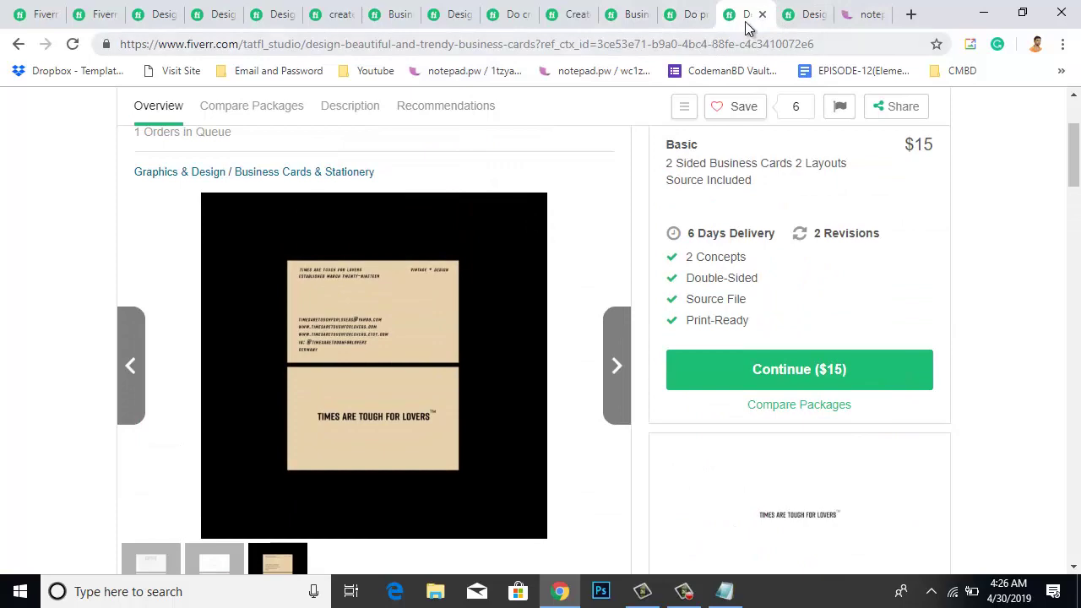
pyautogui.click(693, 14)
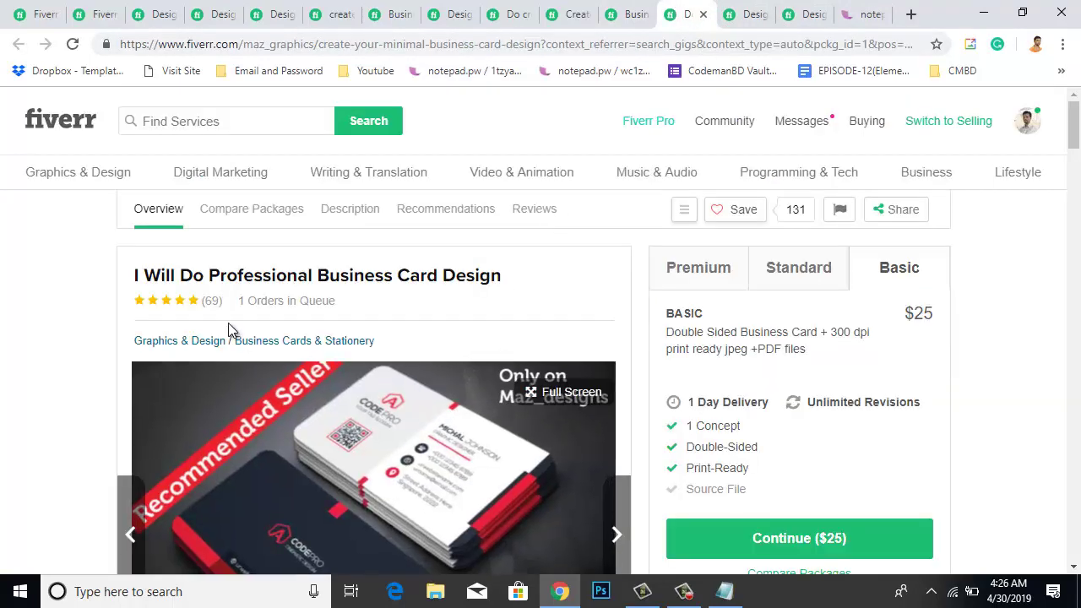
pyautogui.click(757, 16)
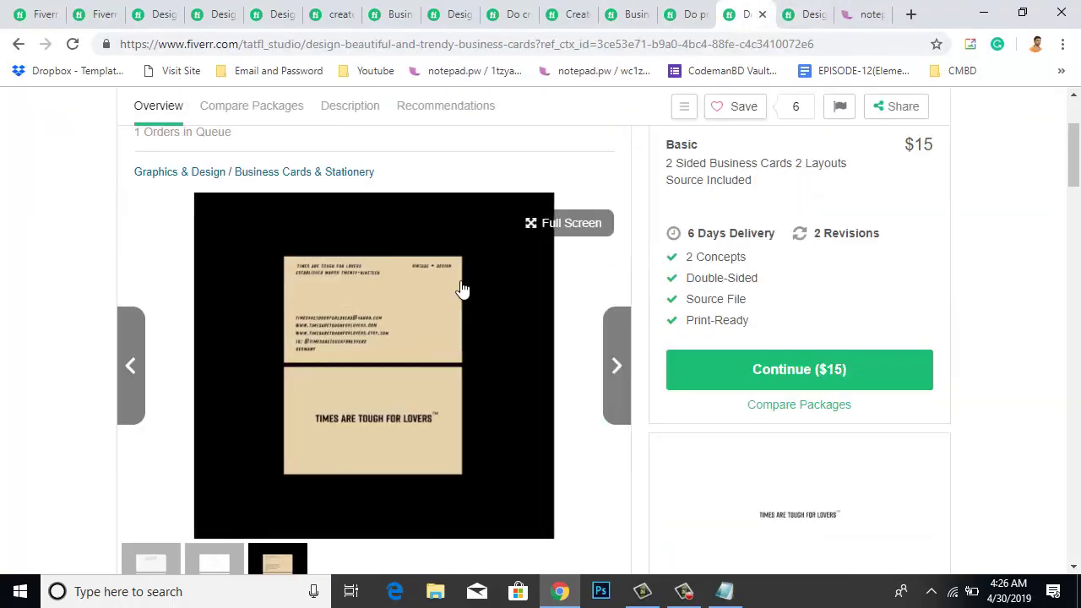
# - Copy the gig title "I Will Design Beautiful And Trendy Business Cards" onto a new line of the Notepad title list
pyautogui.scroll(2, 461, 290)
pyautogui.moveTo(131, 275); pyautogui.dragTo(588, 277)
pyautogui.hotkey('ctrl', 'c')
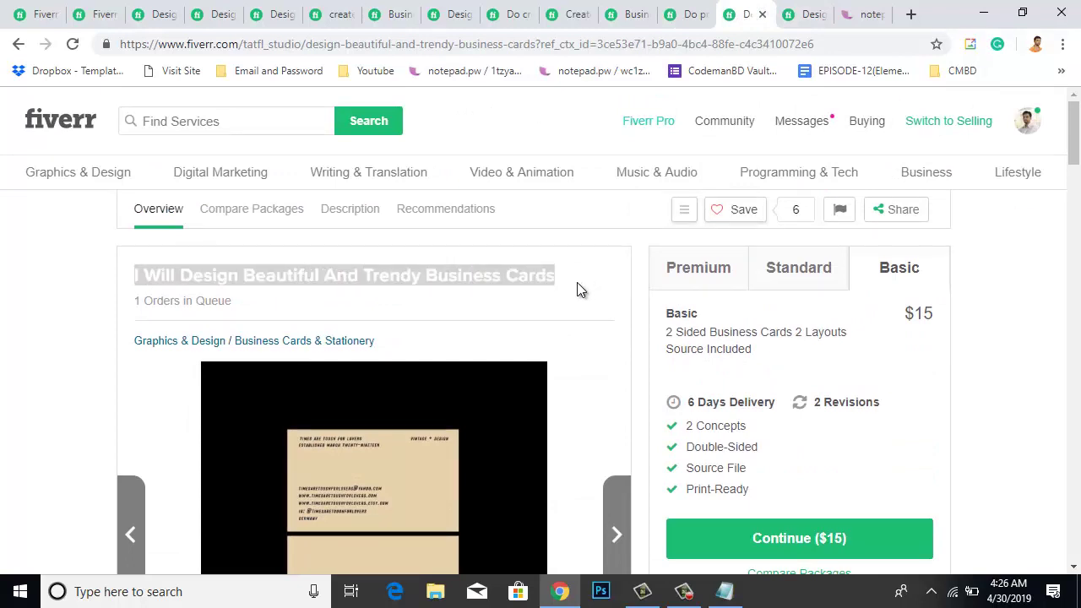
pyautogui.click(729, 595)
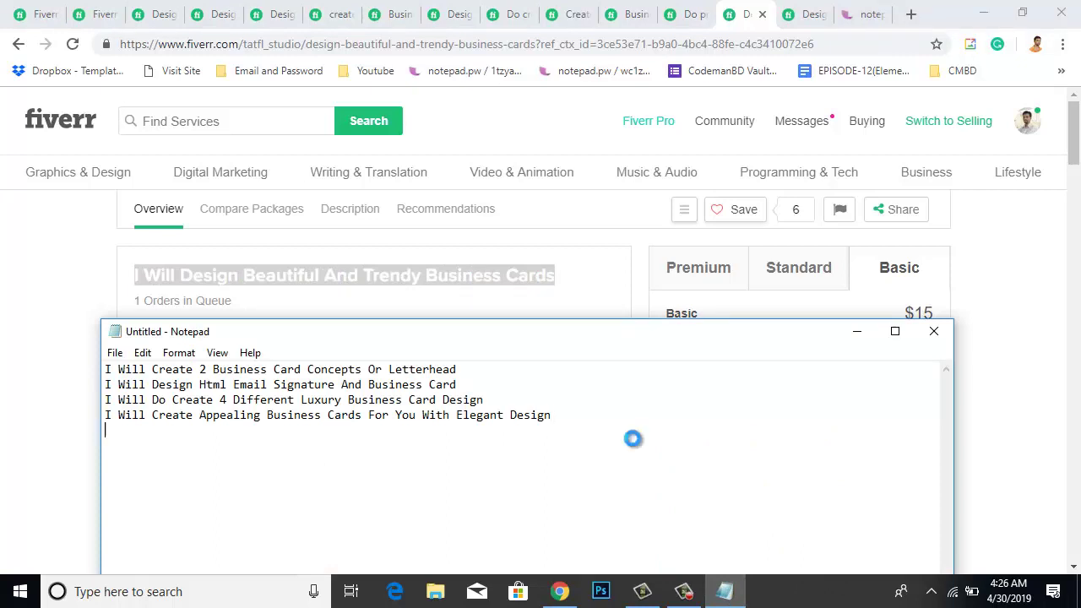
pyautogui.press('Return')
pyautogui.hotkey('ctrl', 'v')
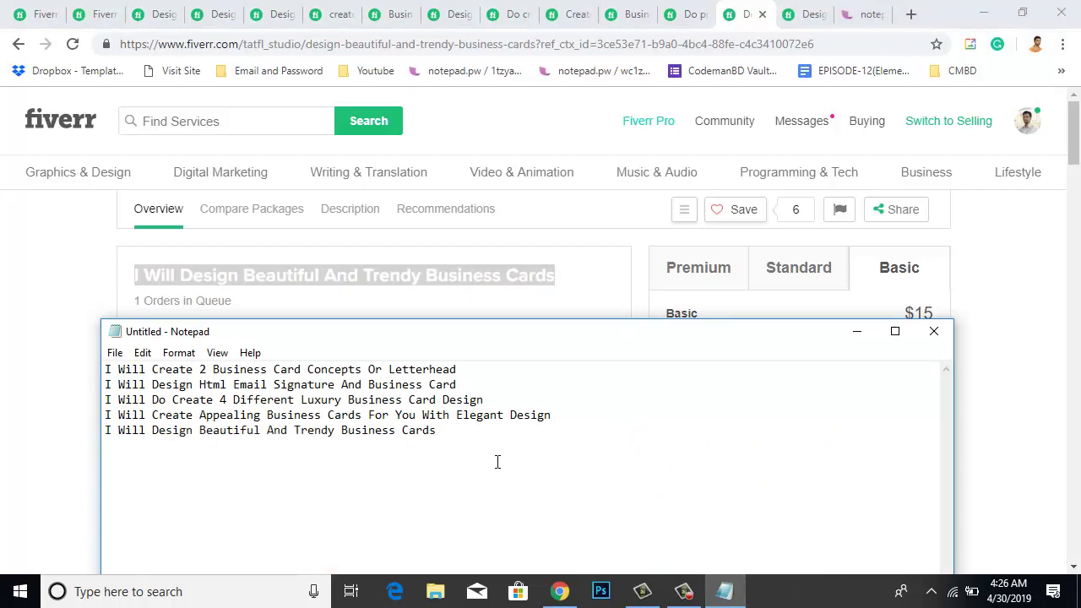
pyautogui.click(870, 338)
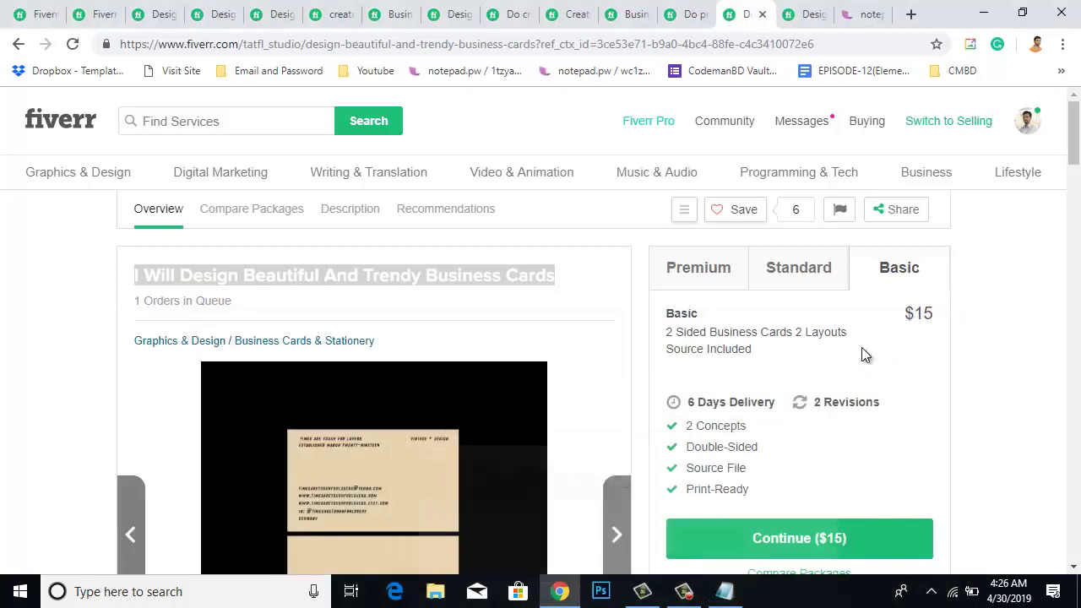
# - Close the "I Will Do Professional Business Card Design" gig page and show the "I Will Design Business Card With Two Concepts" gig
pyautogui.click(671, 15)
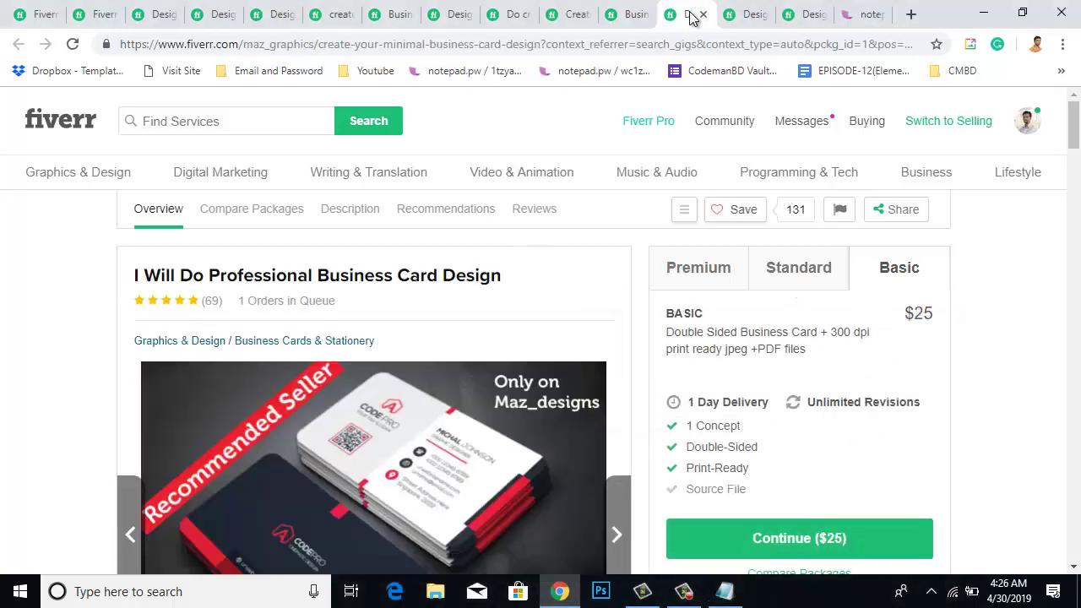
pyautogui.click(710, 14)
pyautogui.click(639, 10)
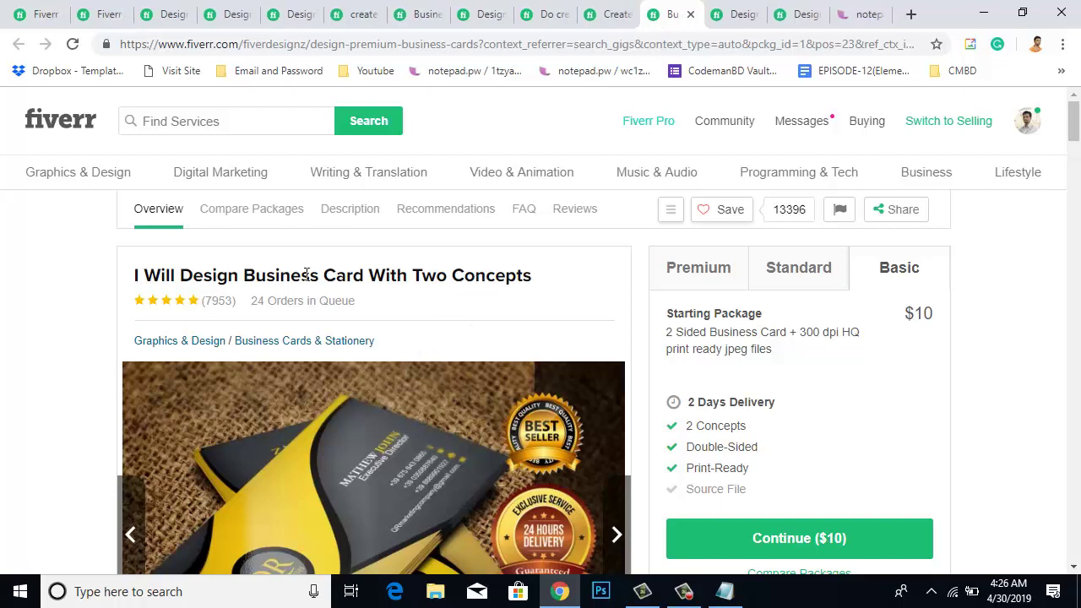
# - Copy the gig title "I Will Design Business Card With Two Concepts" into the Notepad title list as a new line
pyautogui.moveTo(134, 277); pyautogui.dragTo(558, 276)
pyautogui.hotkey('ctrl', 'c')
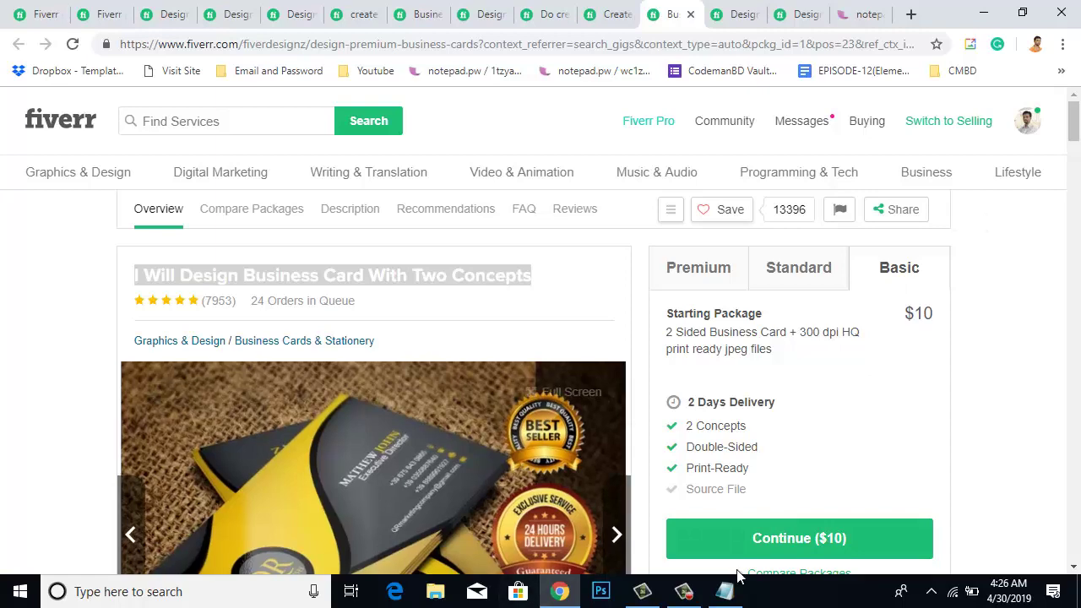
pyautogui.click(726, 594)
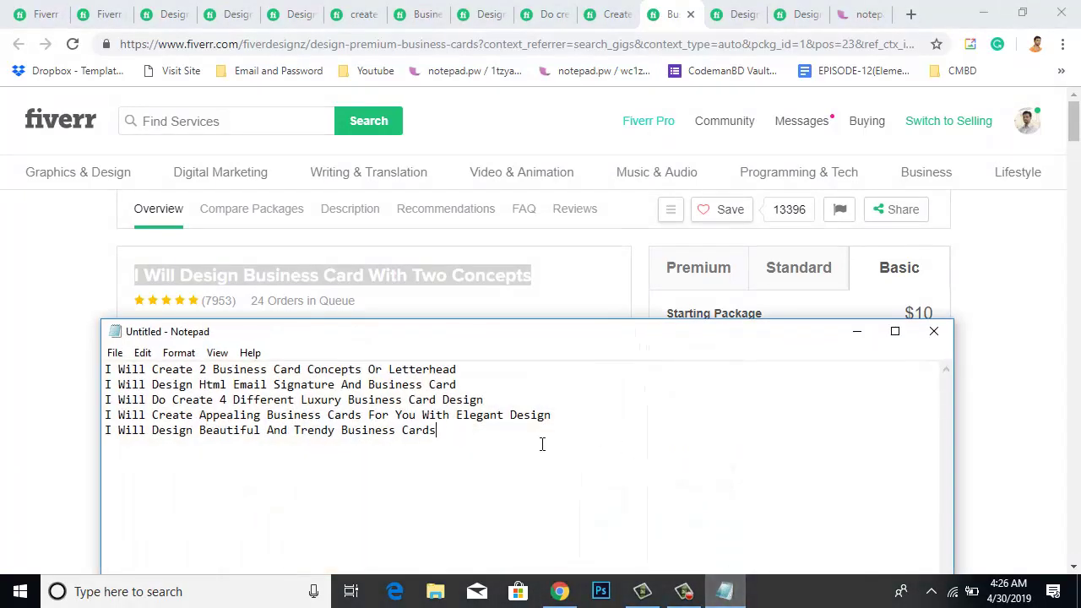
pyautogui.hotkey('ctrl', 'v')
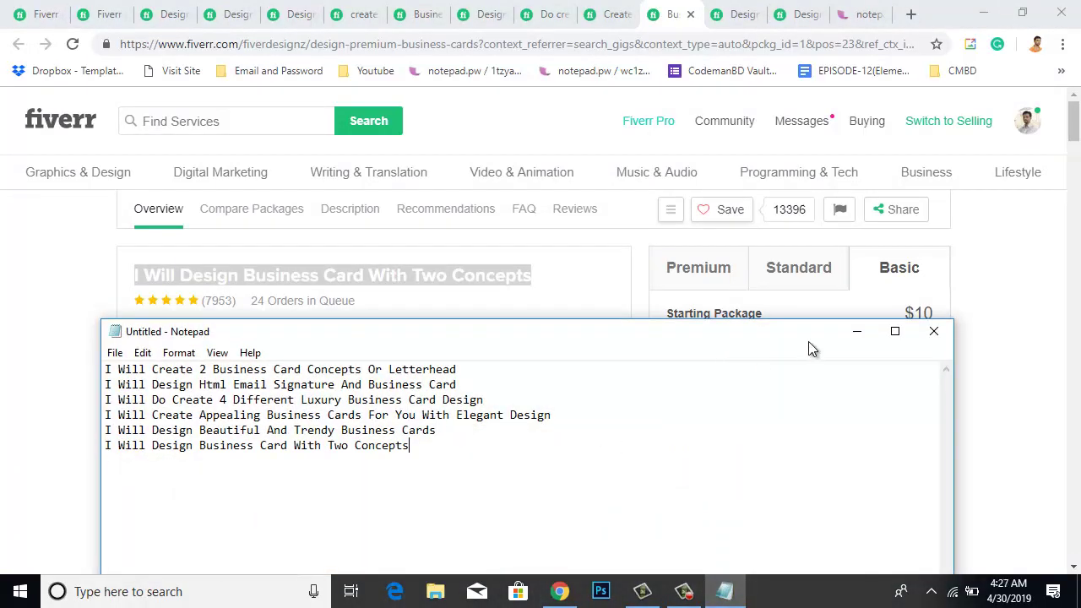
pyautogui.click(856, 331)
# - Close the two-concepts gig page, switch to the appealing business cards gig and clear its title selection
pyautogui.moveTo(818, 213)
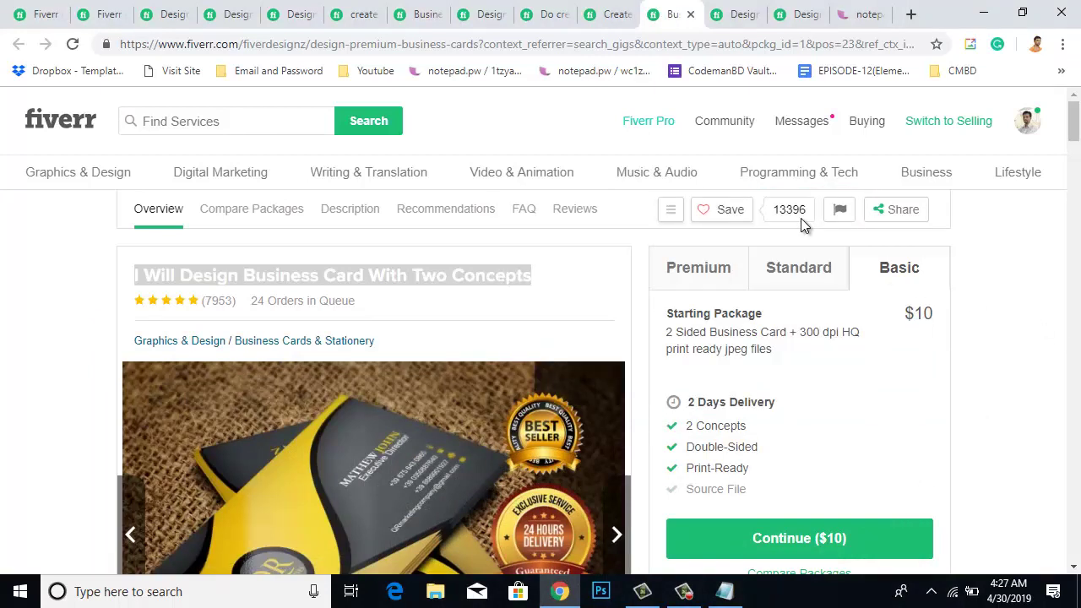
pyautogui.click(726, 14)
pyautogui.click(692, 17)
pyautogui.click(612, 14)
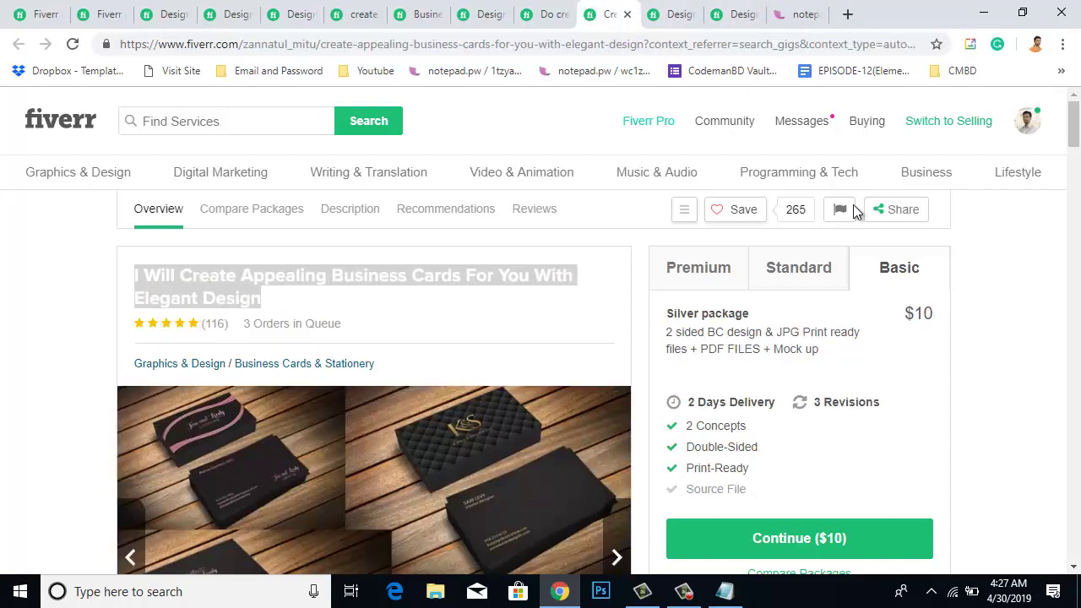
pyautogui.click(605, 369)
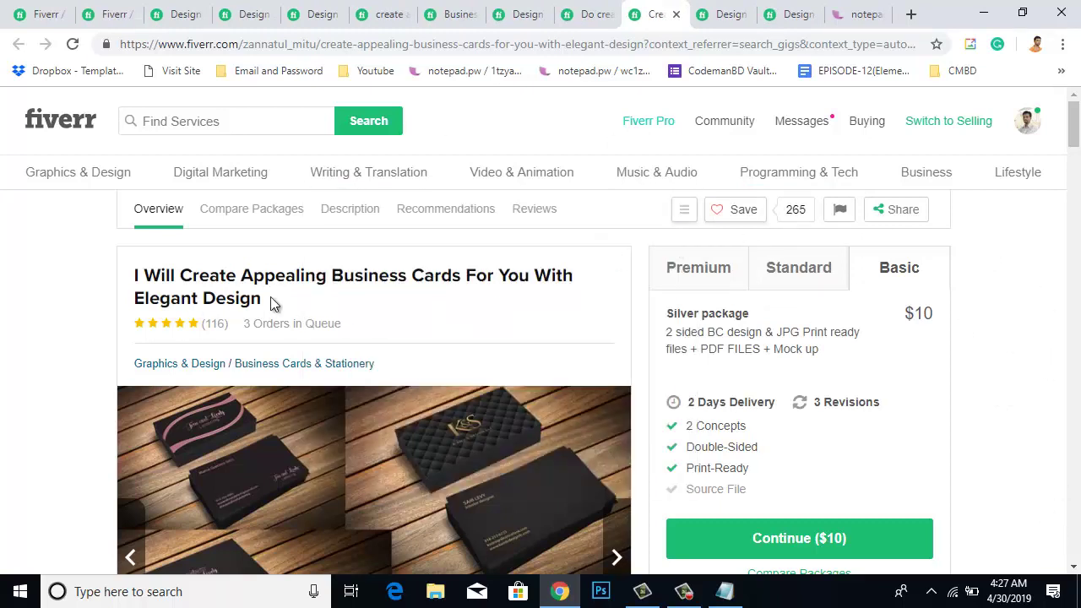
# - Close the appealing business cards gig page, switch to the four luxury business card designs gig and clear its title selection
pyautogui.click(676, 14)
pyautogui.click(587, 17)
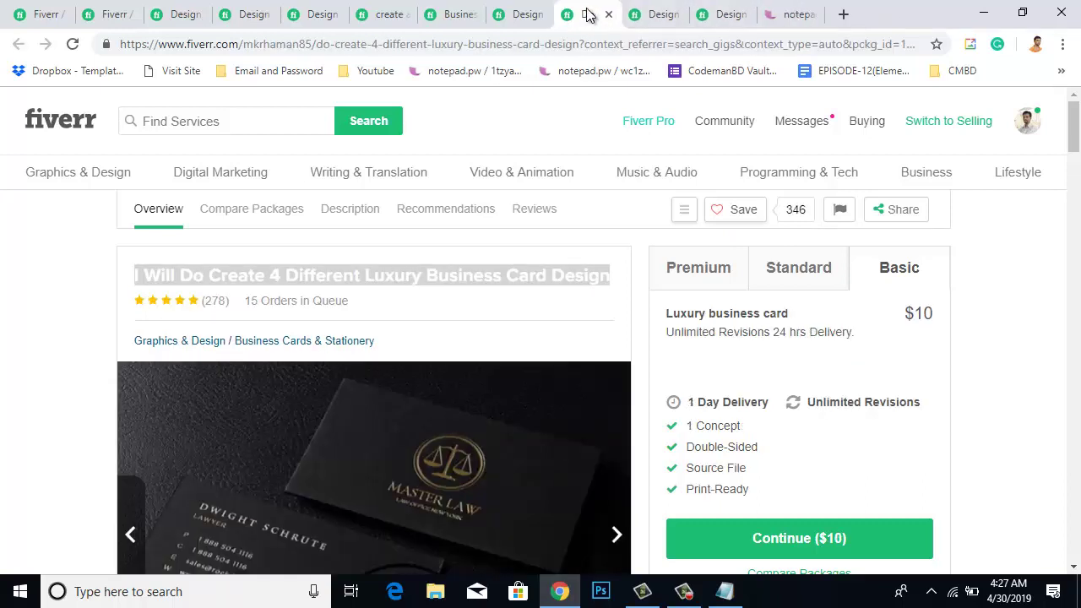
pyautogui.click(523, 319)
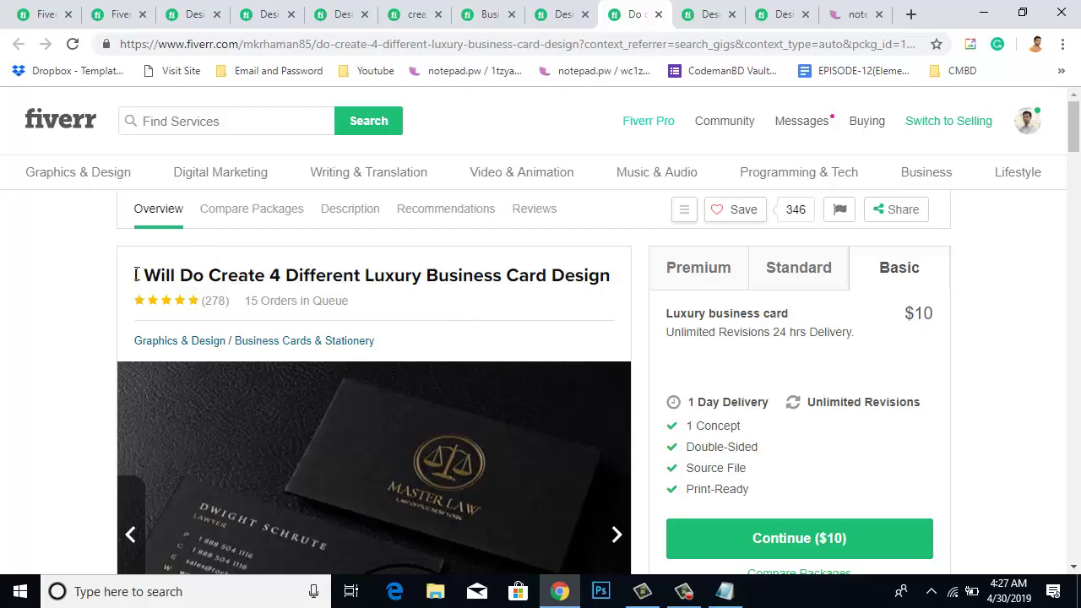
# - Copy the gig title "I Will Do Create 4 Different Luxury Business Card Design" onto the empty last line of the Notepad list
pyautogui.moveTo(135, 274); pyautogui.dragTo(621, 283)
pyautogui.hotkey('ctrl', 'c')
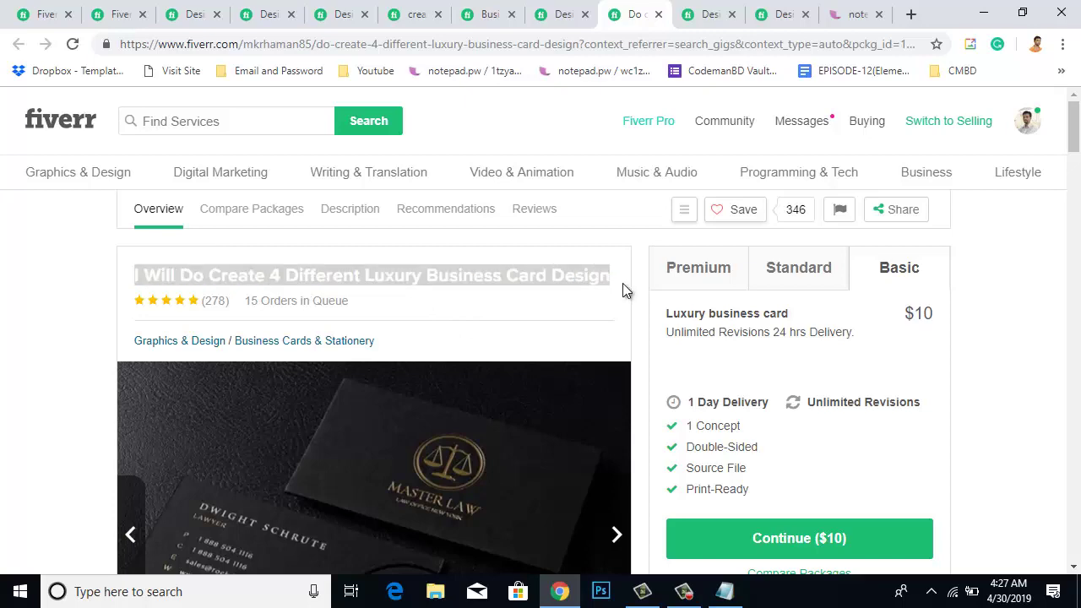
pyautogui.click(718, 591)
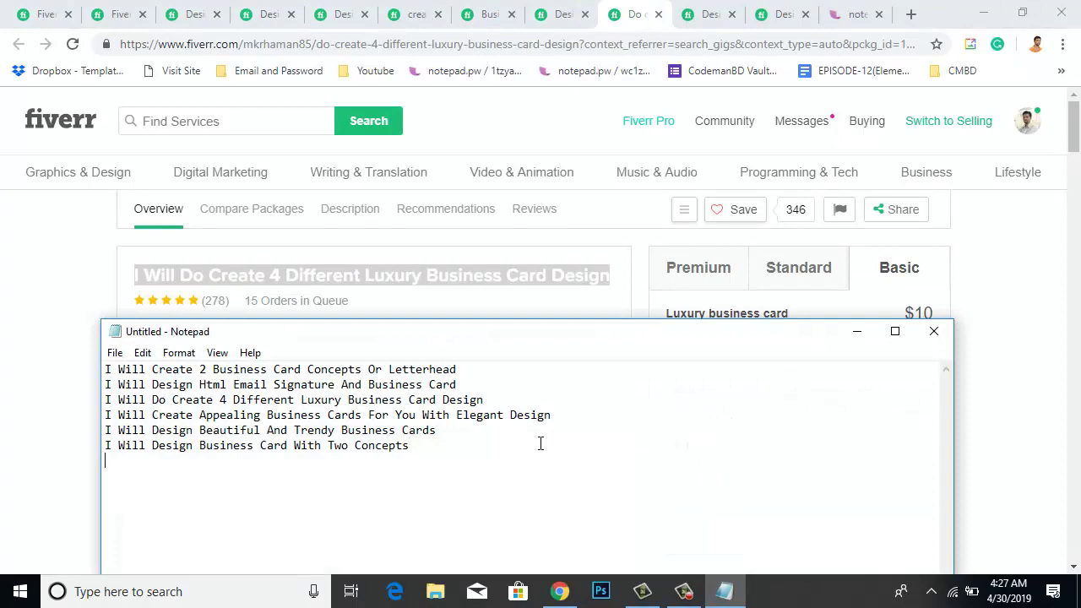
pyautogui.hotkey('ctrl', 'v')
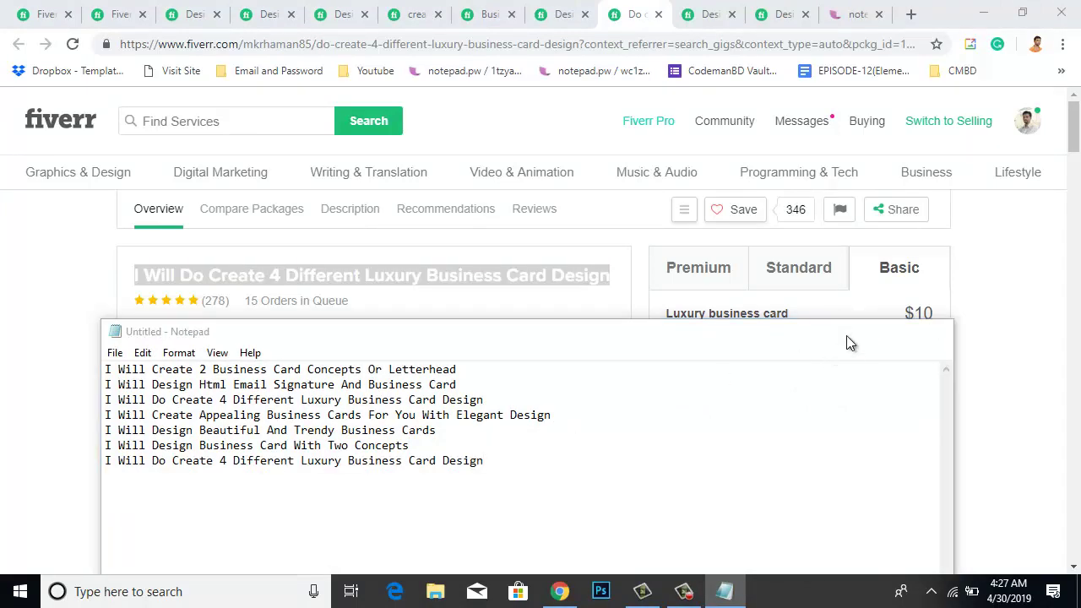
pyautogui.click(856, 331)
# - Close the luxury business card gig page and both open pages of the beautiful and trendy business cards gig
pyautogui.click(659, 15)
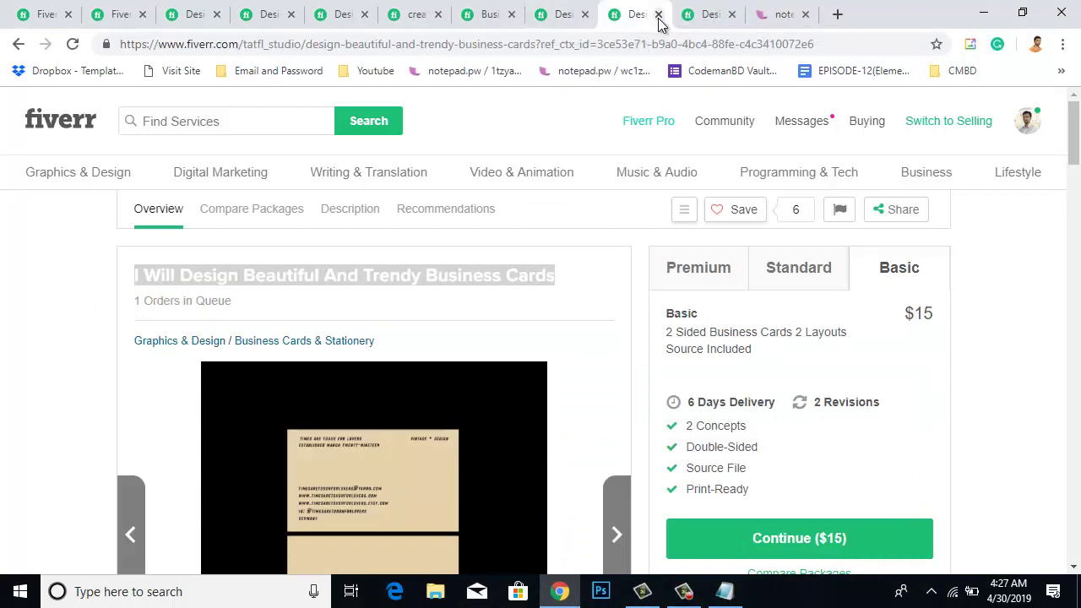
pyautogui.scroll(-5, 478, 425)
pyautogui.scroll(3, 479, 419)
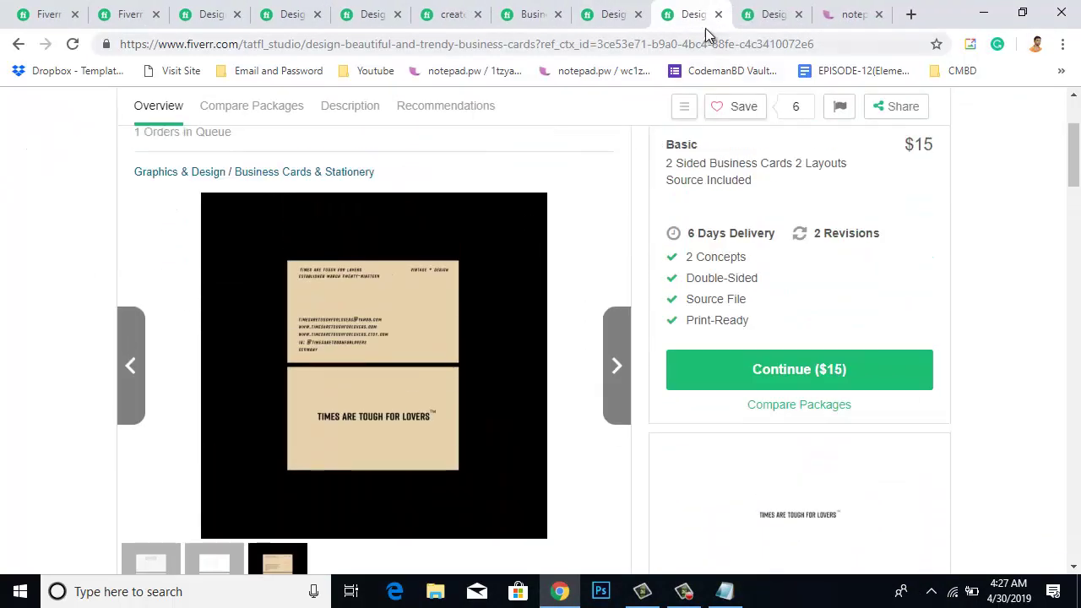
pyautogui.click(718, 14)
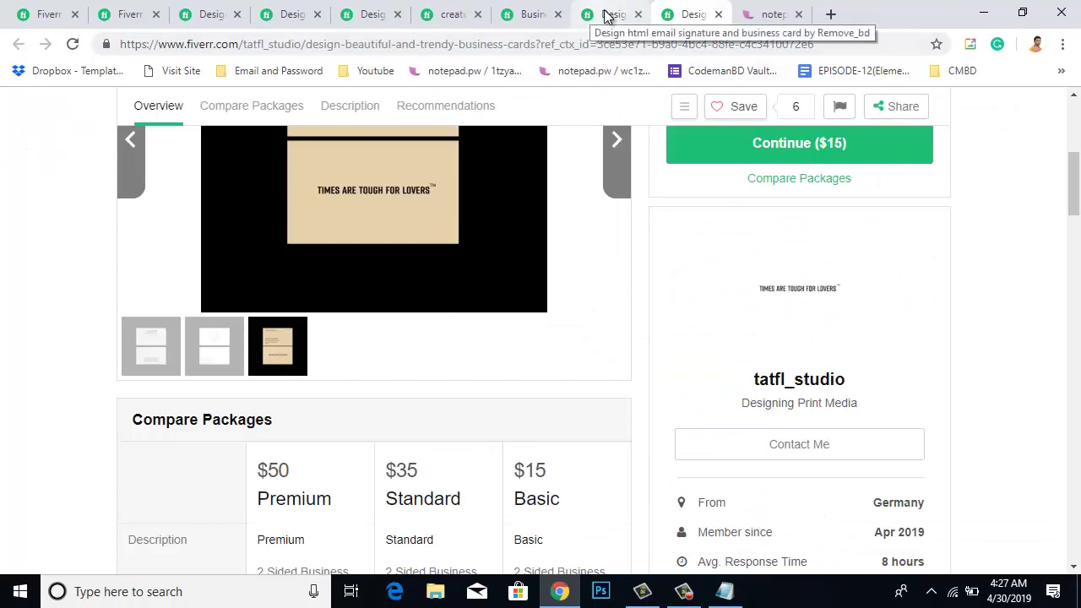
pyautogui.click(596, 13)
pyautogui.click(684, 13)
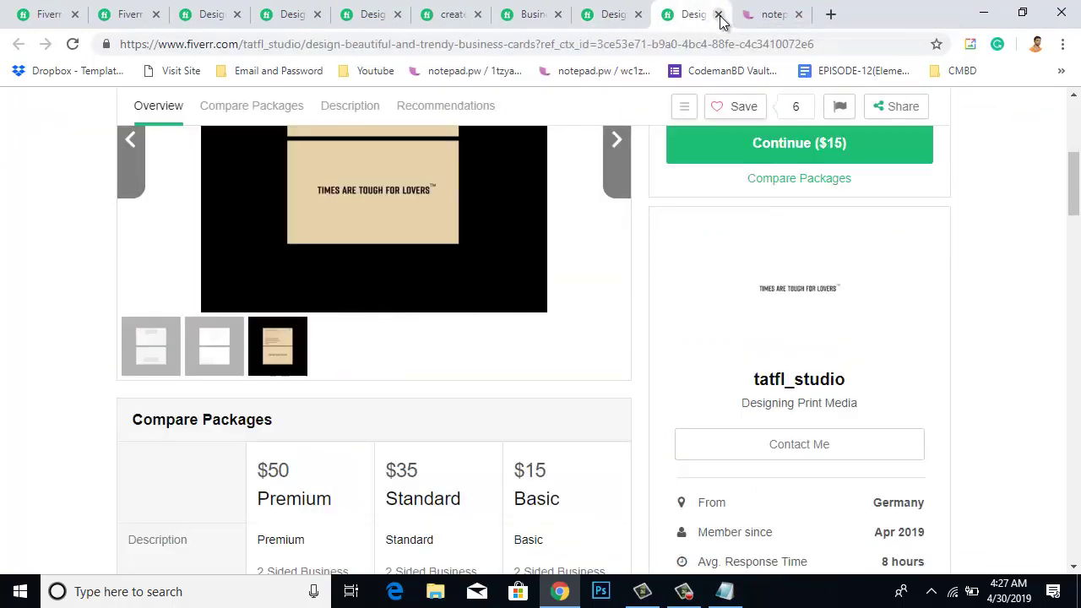
pyautogui.click(717, 14)
# - Look over and close the HTML email signature, two concepts or letterhead, and custom business card design gig pages
pyautogui.click(604, 14)
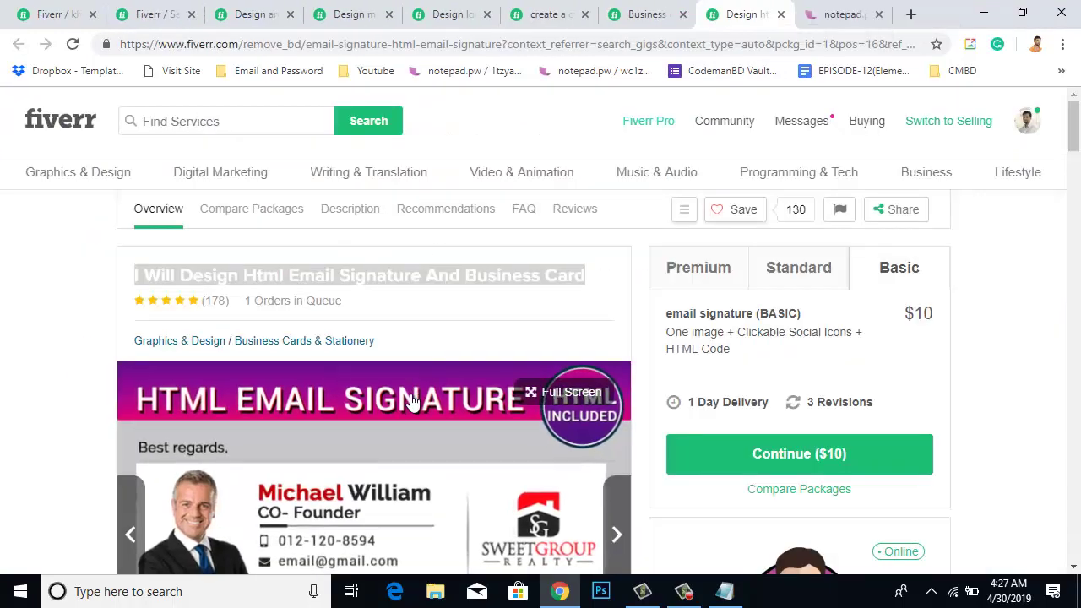
pyautogui.scroll(-2, 507, 302)
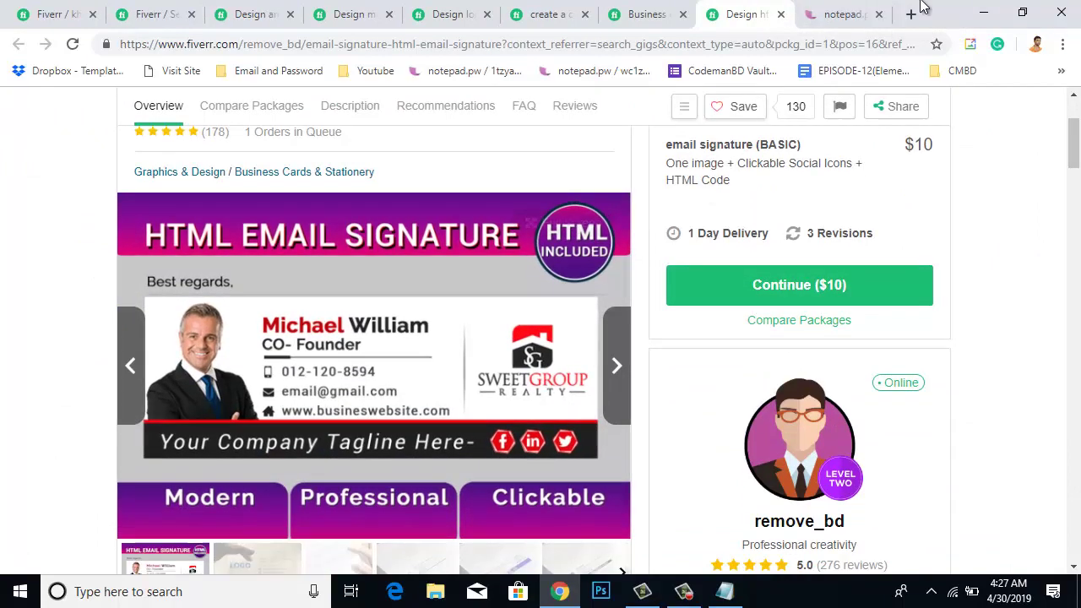
pyautogui.click(781, 15)
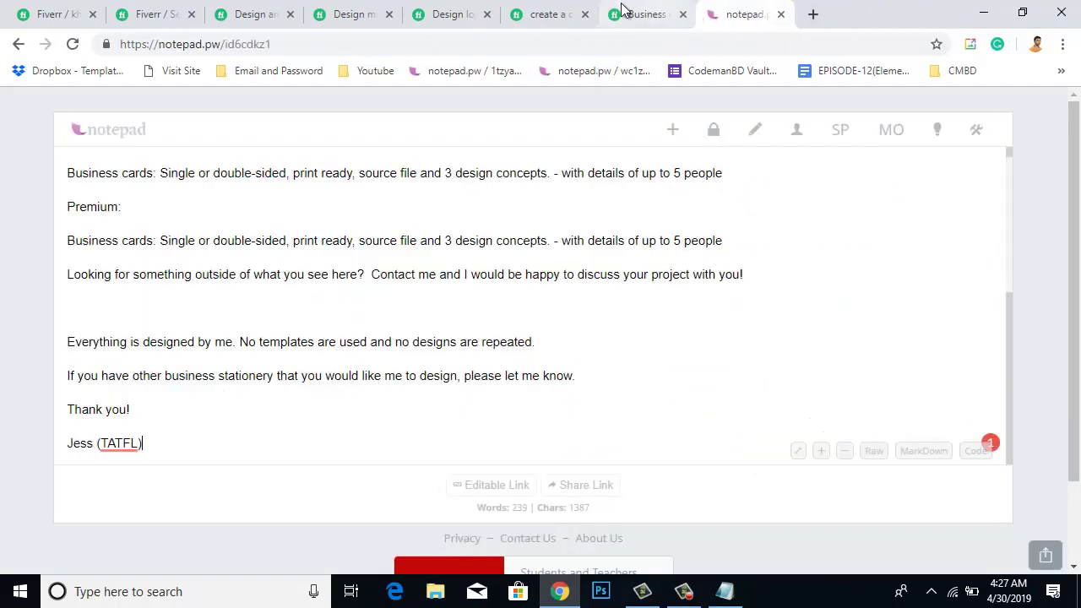
pyautogui.click(625, 14)
pyautogui.scroll(-3, 509, 407)
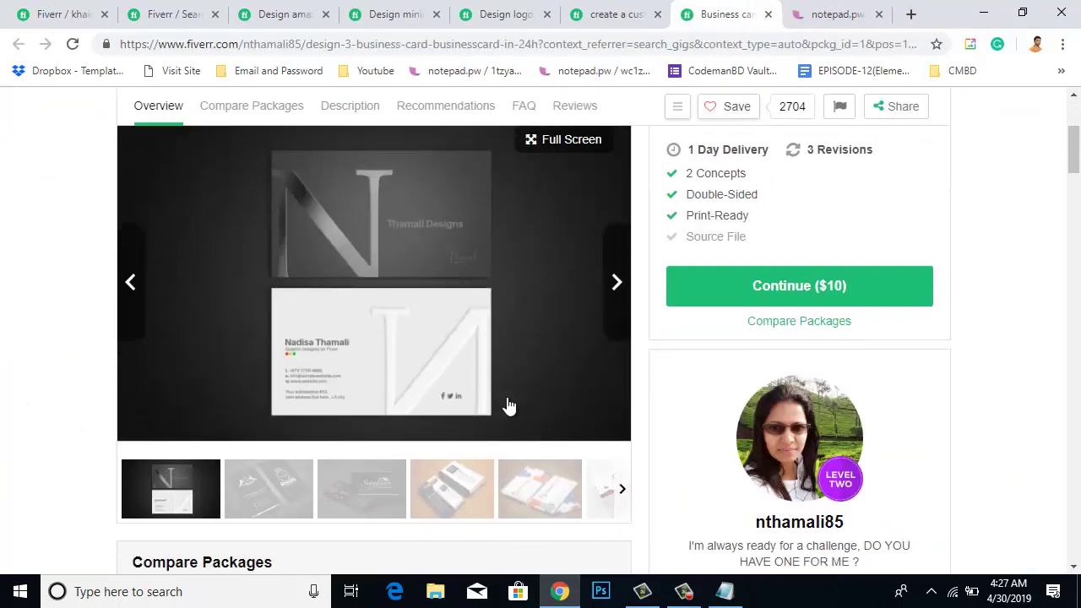
pyautogui.scroll(2, 508, 406)
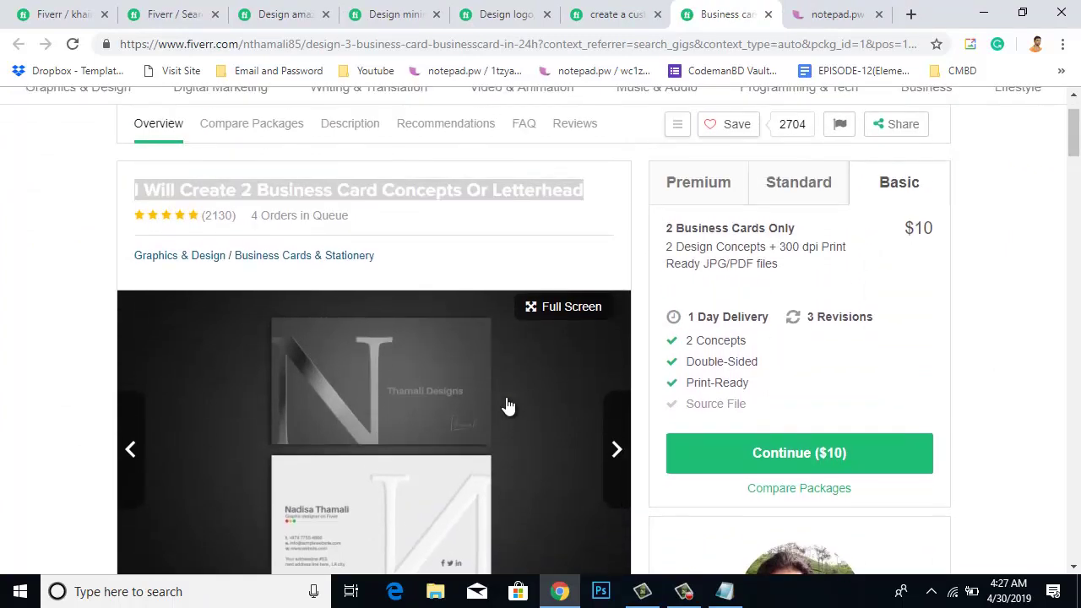
pyautogui.scroll(-2, 504, 405)
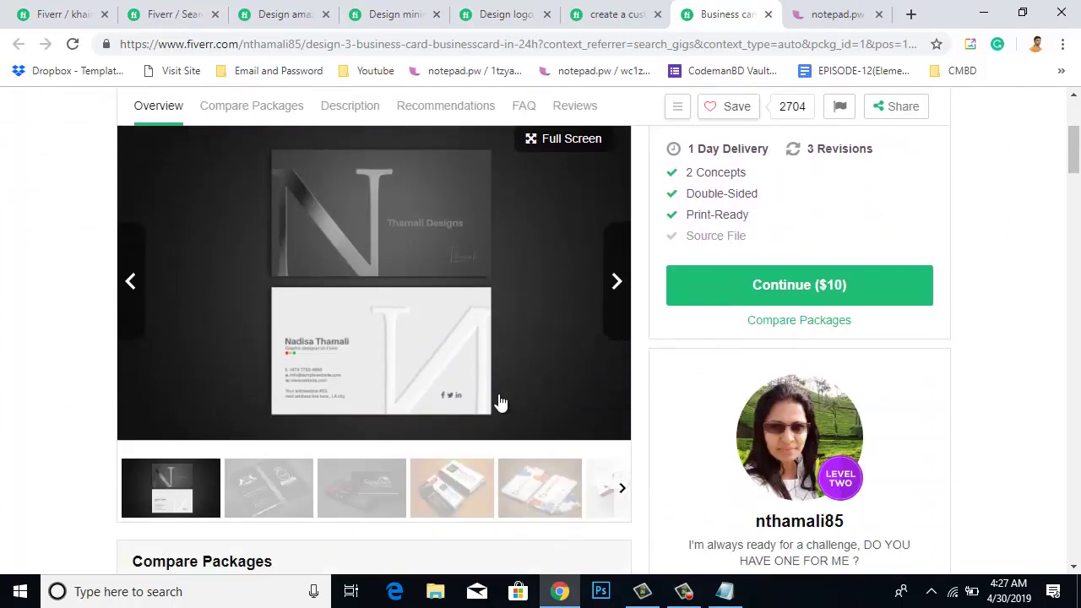
pyautogui.click(769, 14)
pyautogui.click(615, 15)
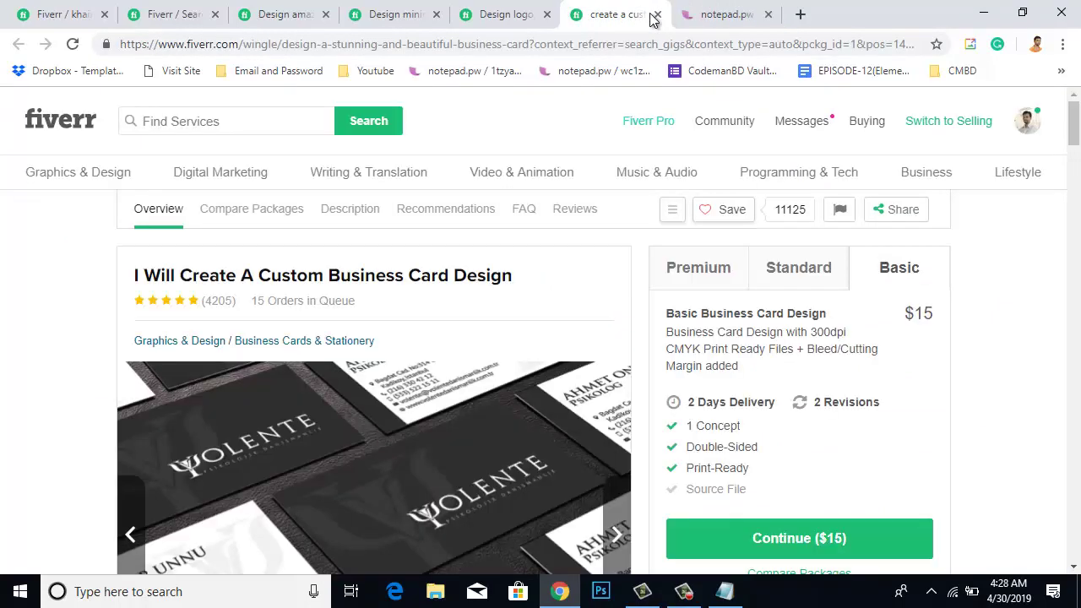
pyautogui.click(657, 15)
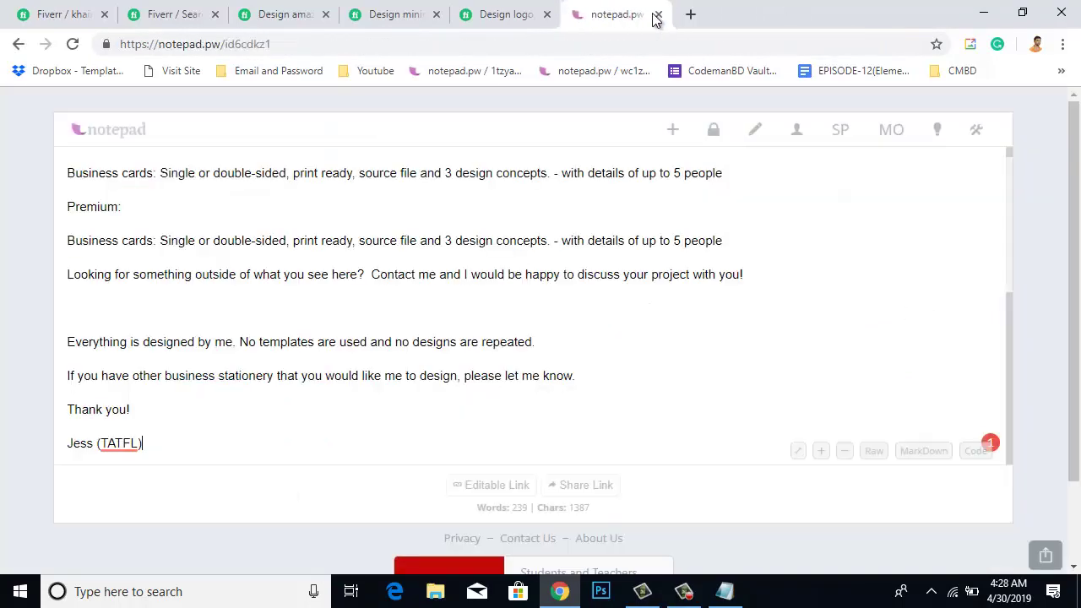
# - Copy the gig title "I Will Design Logo, Business Cards, Envelop, Folder" onto a new line of the Notepad title list
pyautogui.click(509, 15)
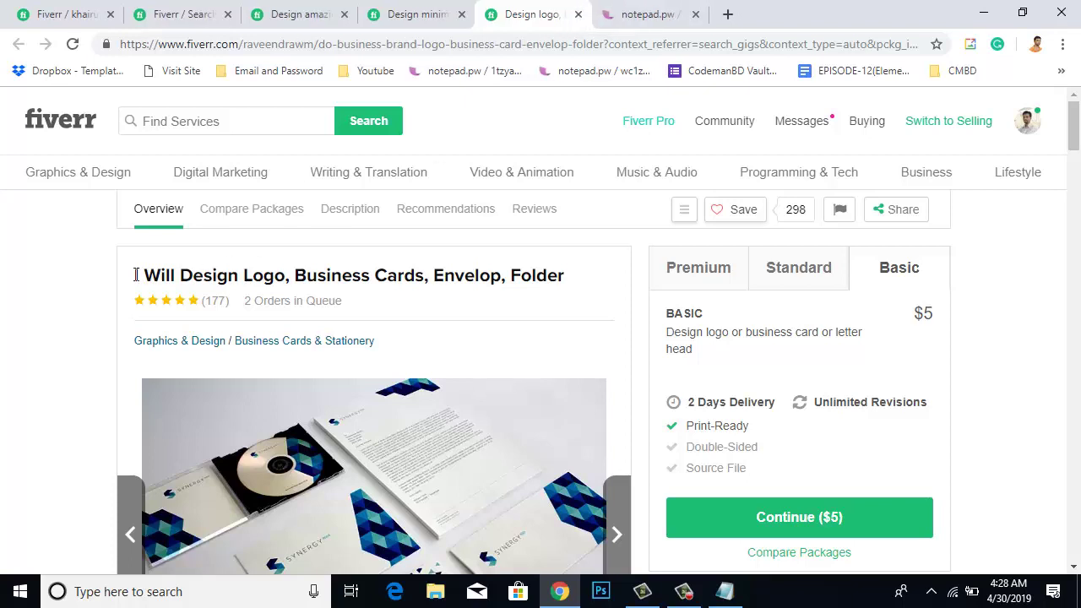
pyautogui.tripleClick(373, 271)
pyautogui.hotkey('ctrl', 'c')
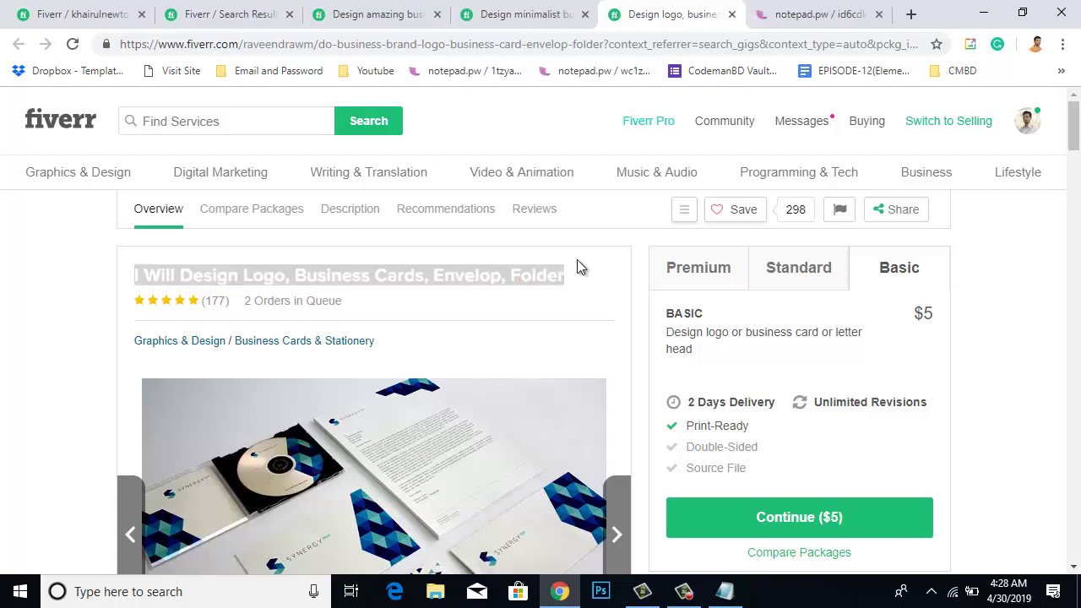
pyautogui.click(725, 591)
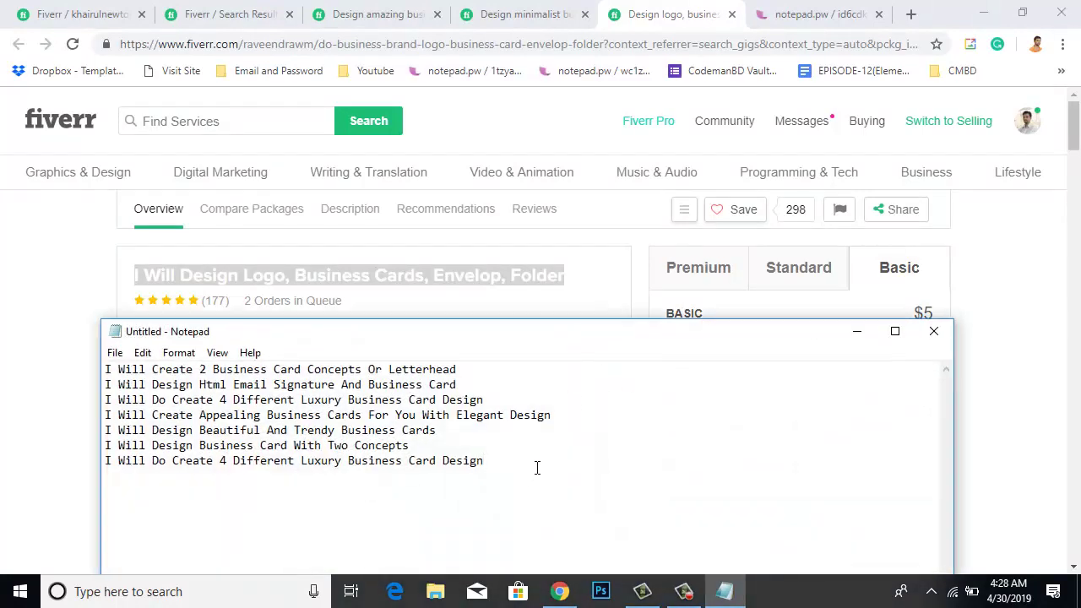
pyautogui.press('Return')
pyautogui.hotkey('ctrl', 'v')
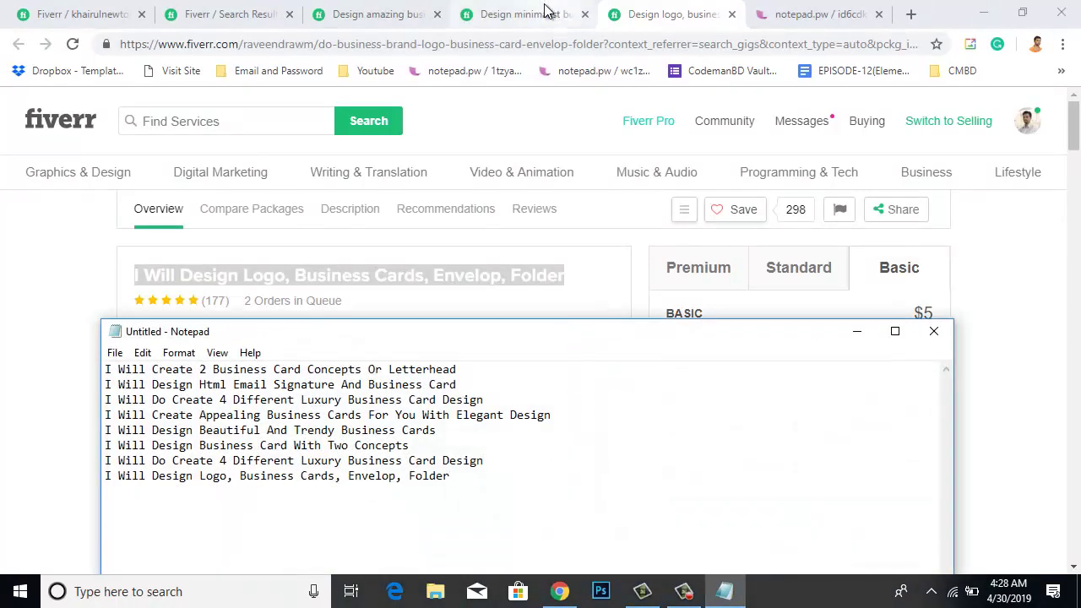
# - Close the minimalist business card gig page and the "I Will Design Amazing Business Card For You" gig page
pyautogui.click(585, 12)
pyautogui.click(584, 14)
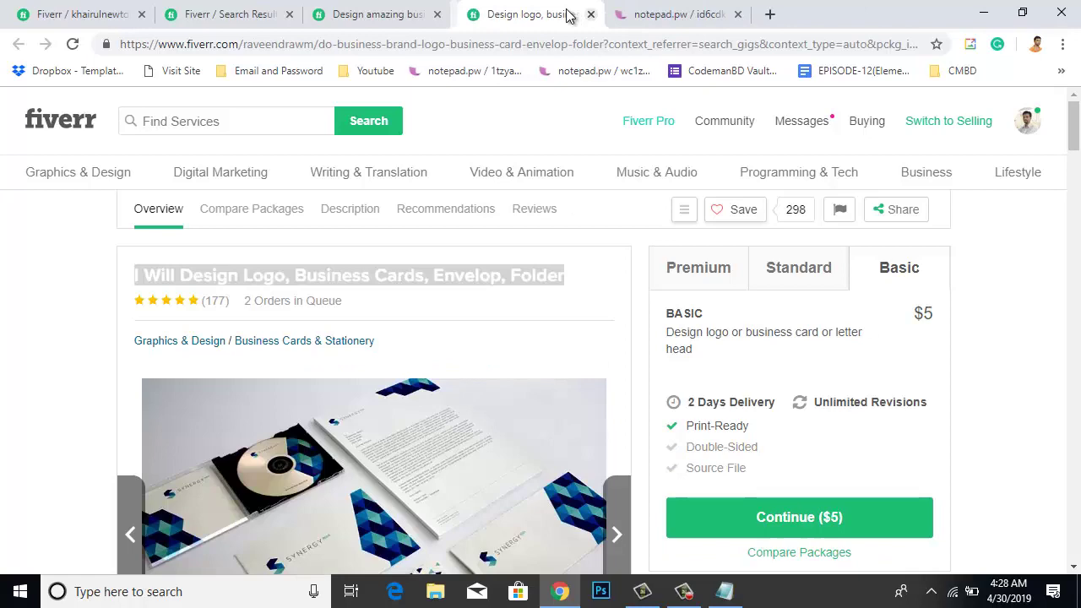
pyautogui.click(414, 10)
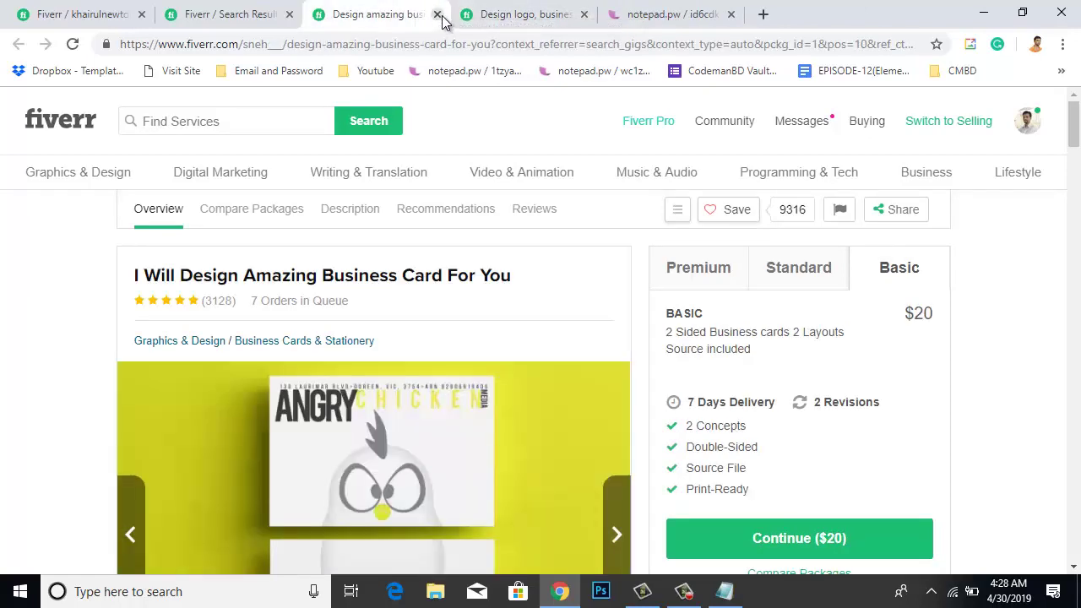
pyautogui.click(437, 14)
# - Return to the "business card" search results, browse the gigs on the first page and open page 2
pyautogui.click(245, 14)
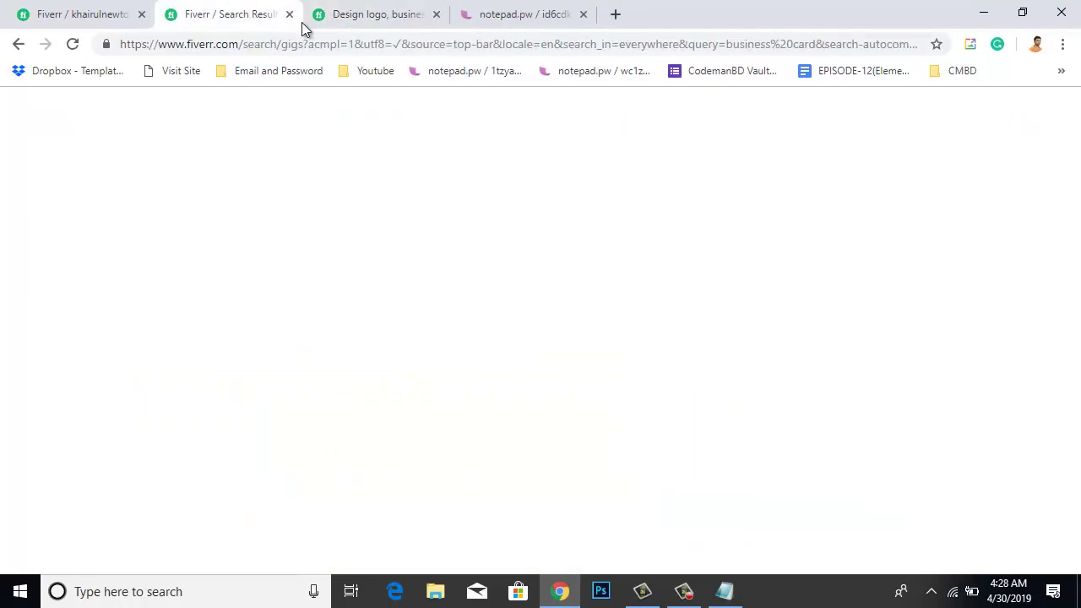
pyautogui.scroll(-5, 495, 434)
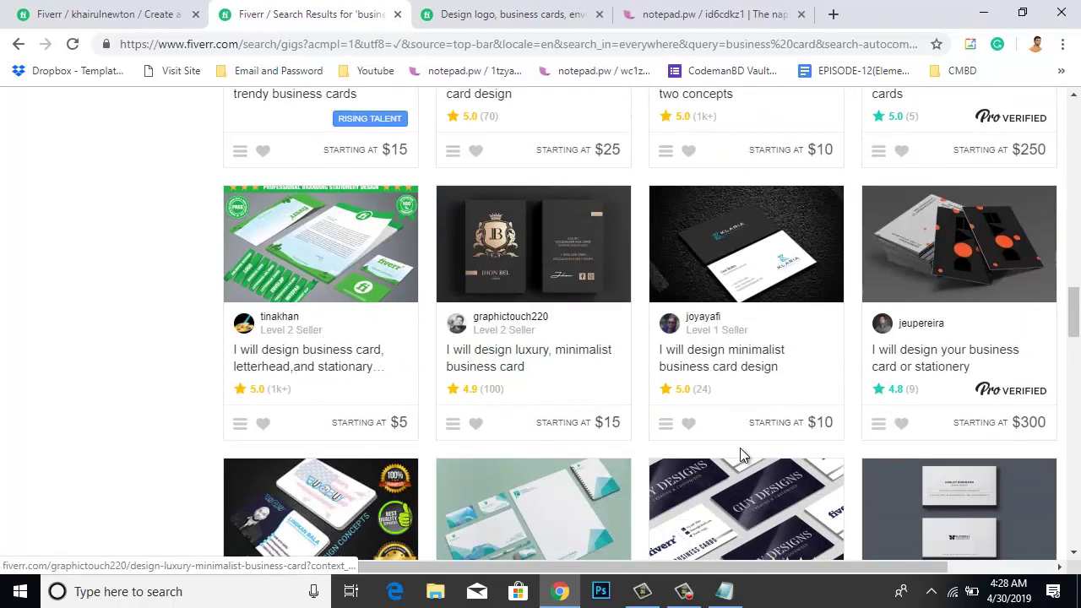
pyautogui.scroll(-15, 803, 321)
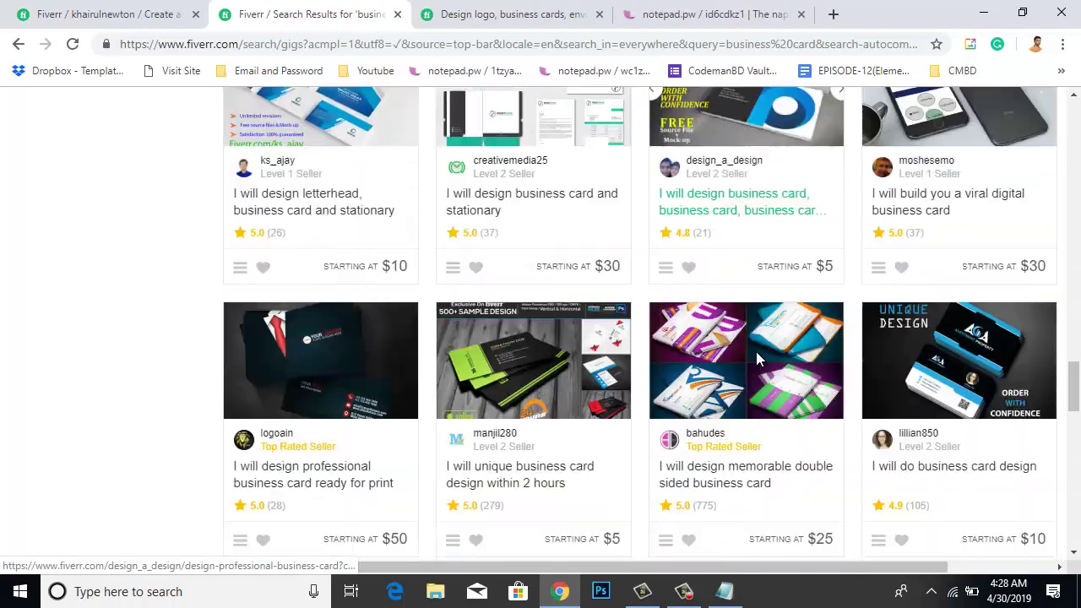
pyautogui.scroll(-5, 875, 382)
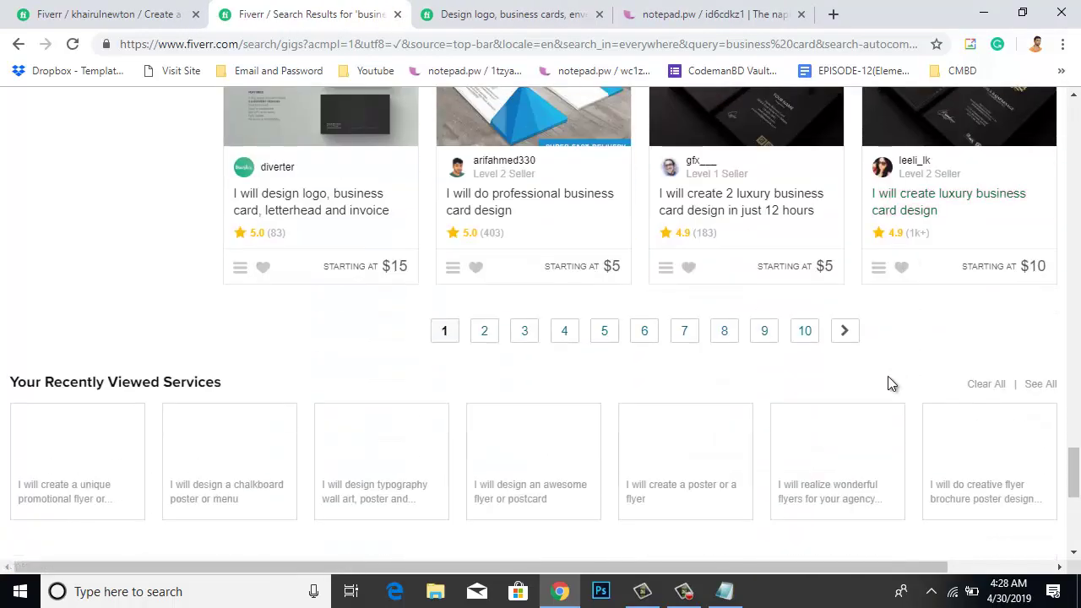
pyautogui.scroll(1, 794, 376)
pyautogui.click(484, 416)
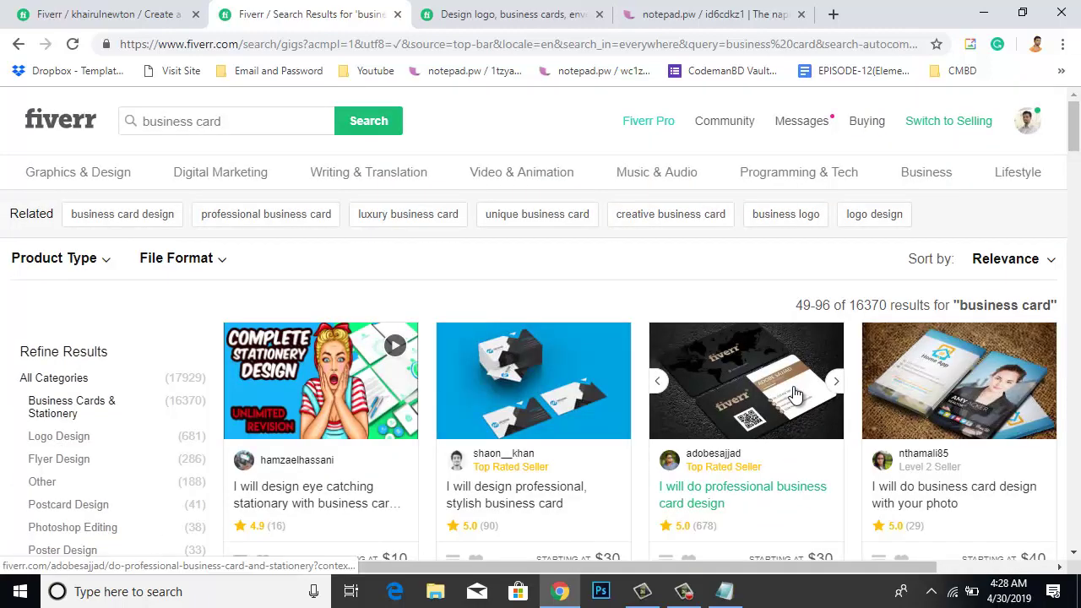
# - Examine the gig titles, sellers and starting prices on page 2 of the "business card" search results
pyautogui.scroll(-3, 797, 394)
pyautogui.scroll(-14, 798, 394)
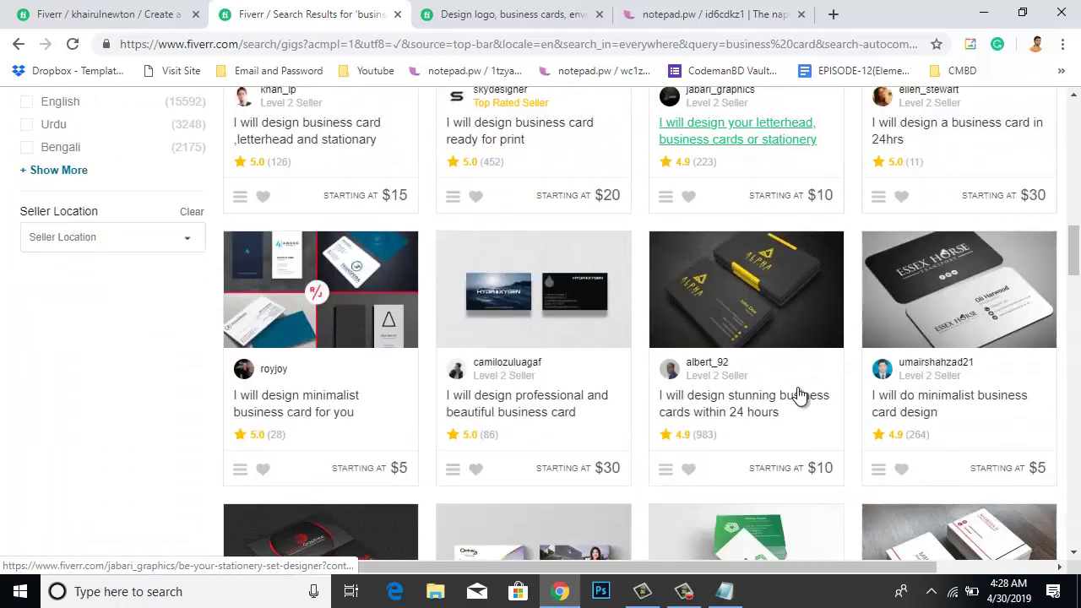
pyautogui.scroll(-12, 802, 394)
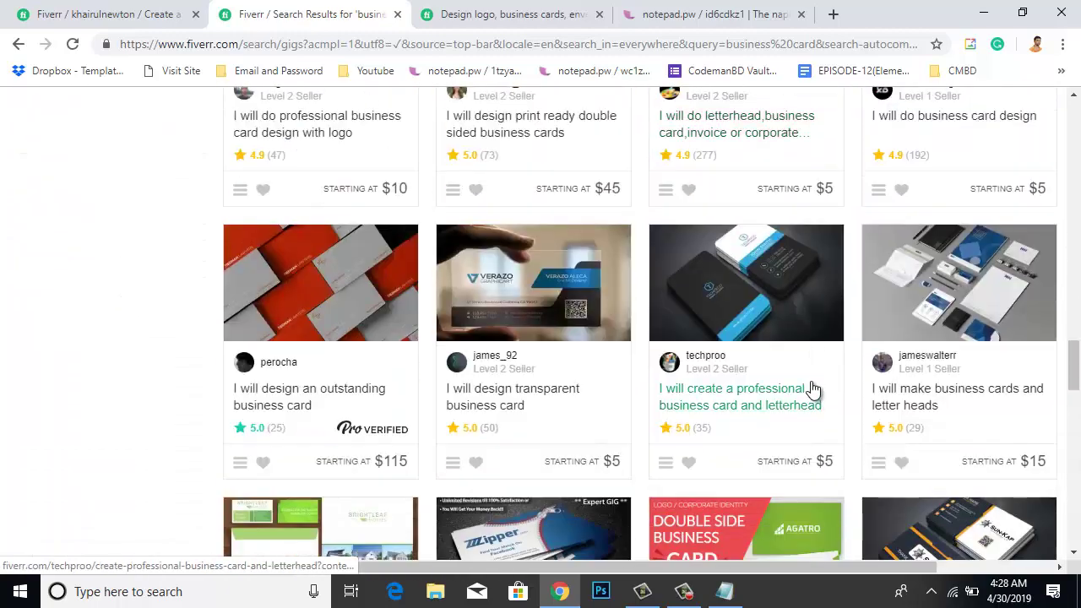
pyautogui.scroll(-9, 814, 389)
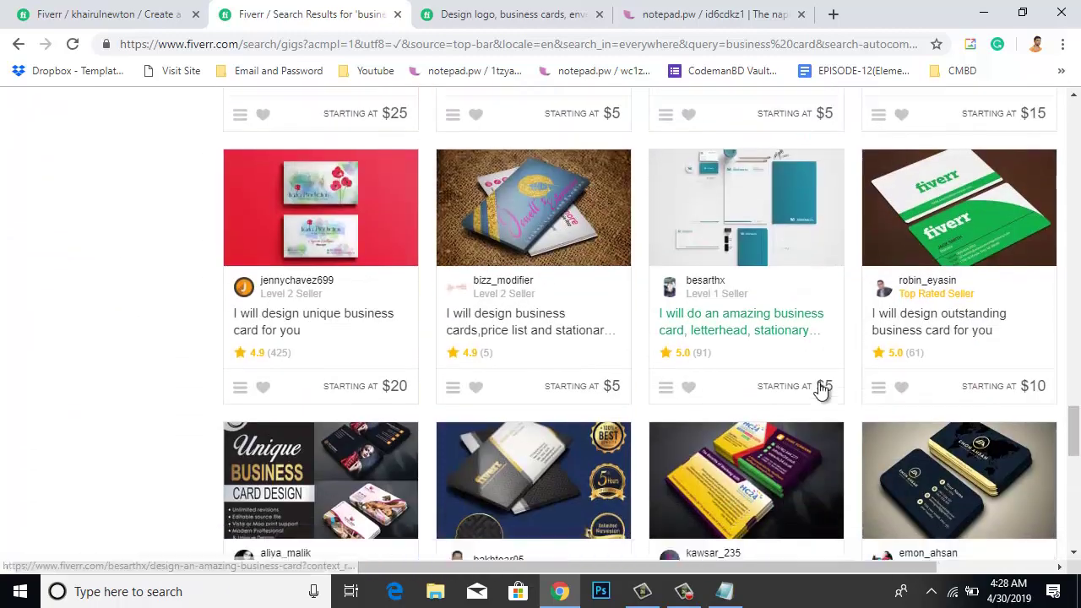
pyautogui.scroll(-2, 853, 390)
pyautogui.scroll(5, 883, 391)
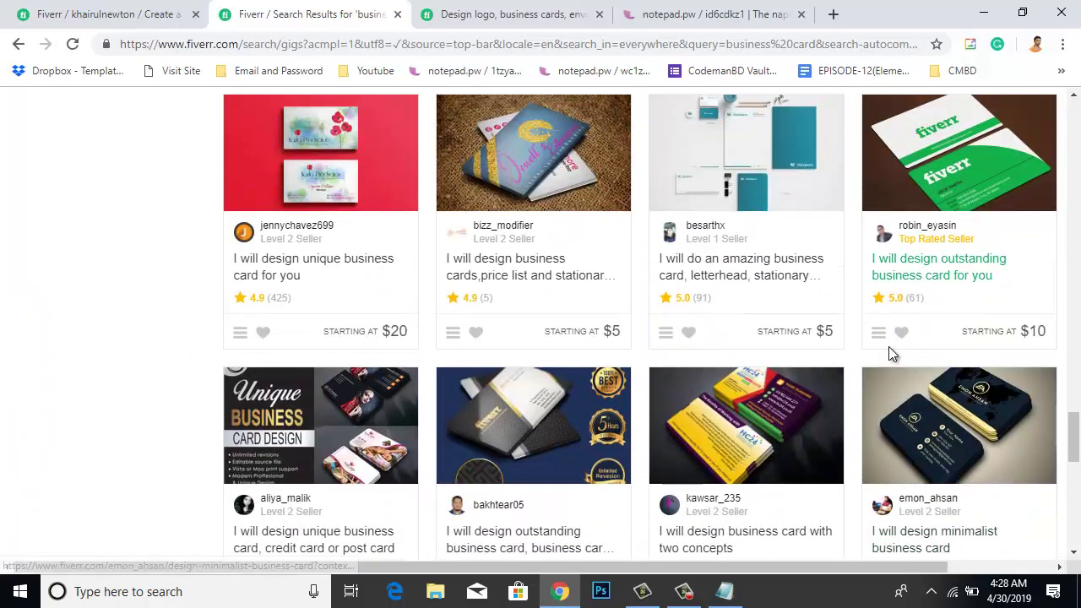
pyautogui.scroll(8, 890, 346)
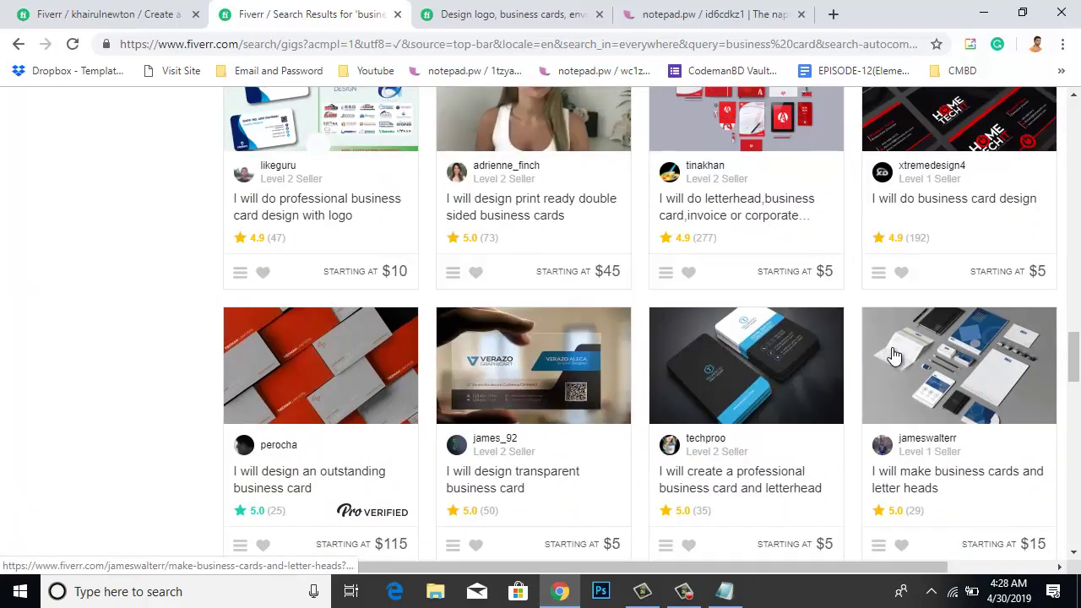
pyautogui.scroll(-3, 893, 354)
pyautogui.scroll(7, 893, 354)
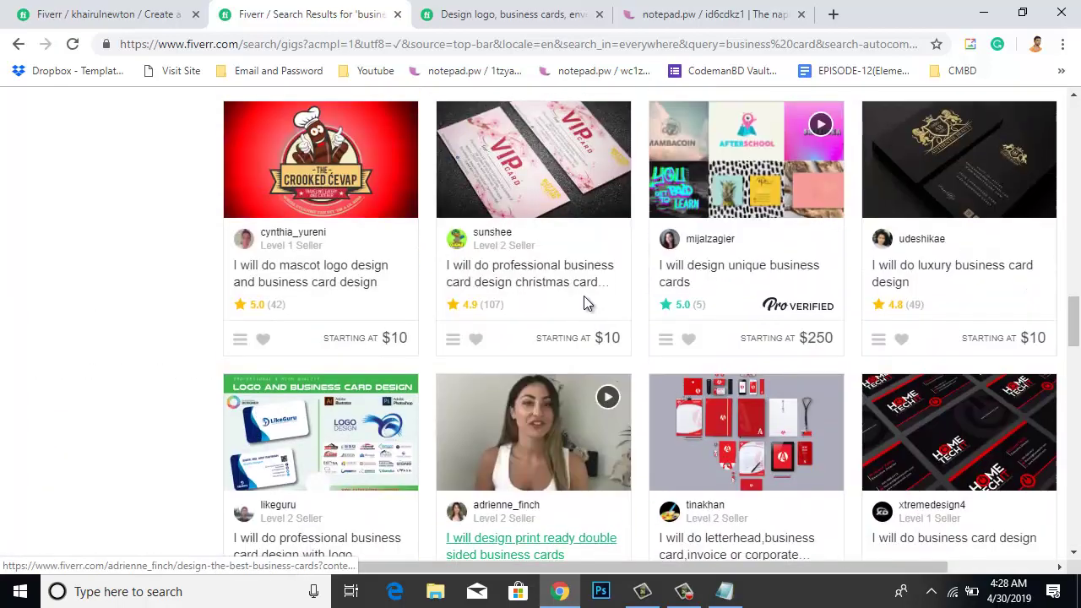
pyautogui.scroll(-2, 584, 296)
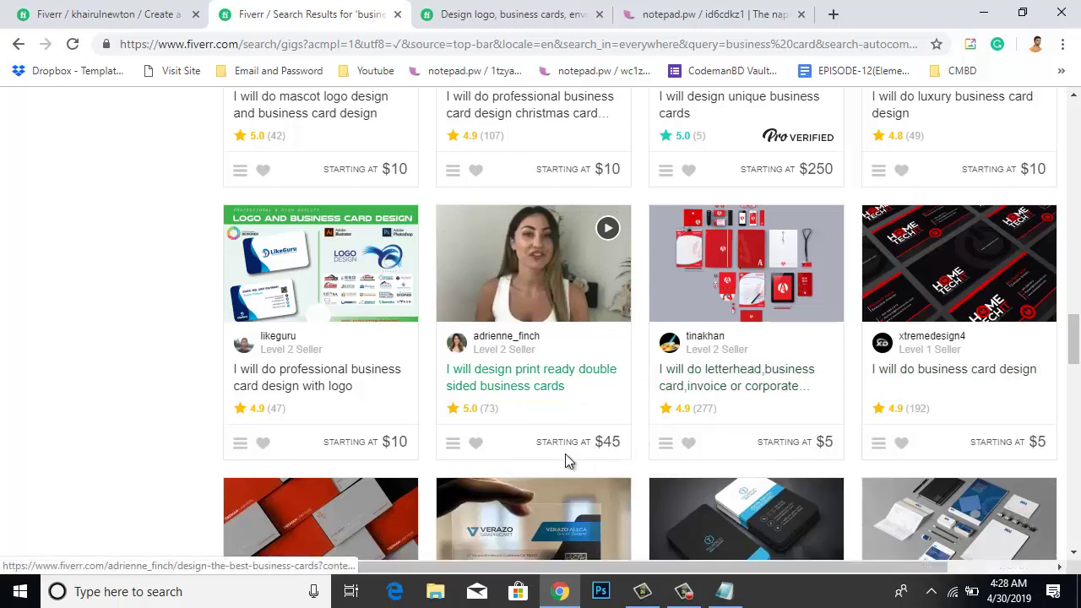
# - Switch from the search results to the Notepad list of collected gig titles and move its window higher over the browser
pyautogui.scroll(3, 675, 419)
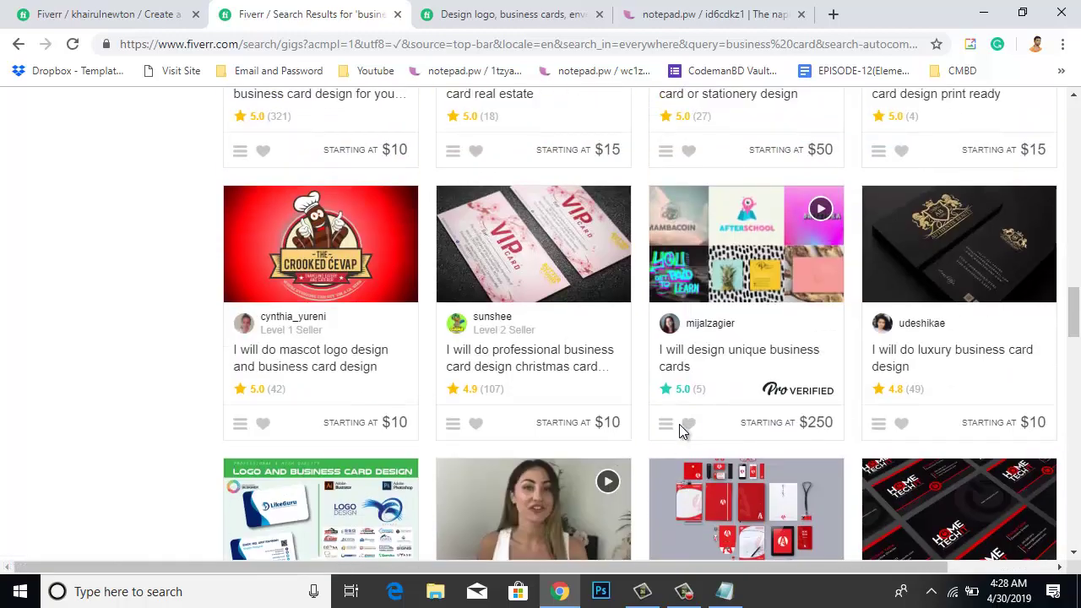
pyautogui.scroll(5, 679, 427)
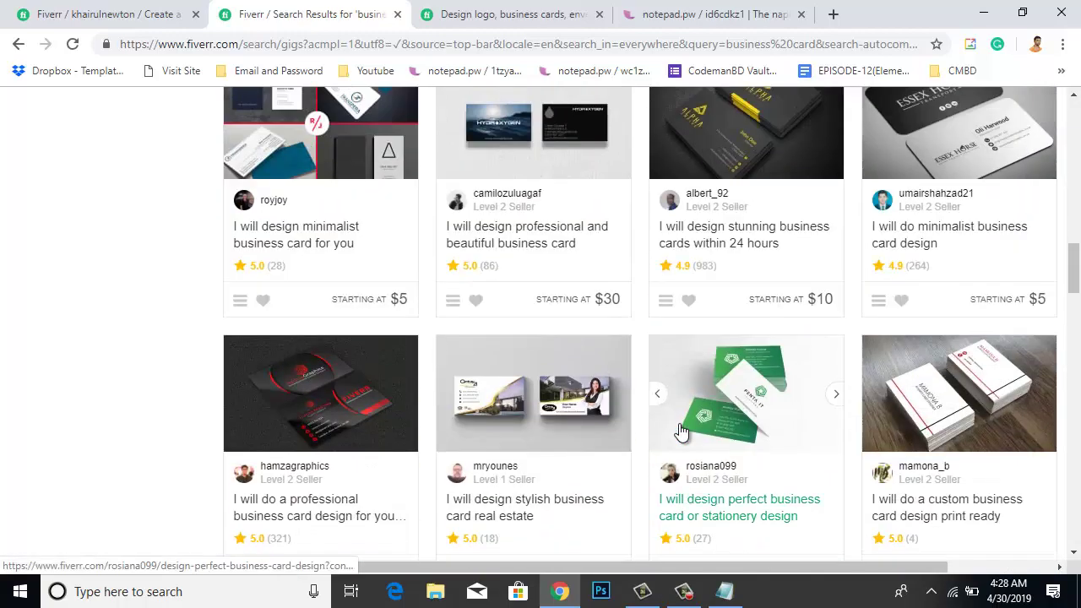
pyautogui.scroll(14, 680, 430)
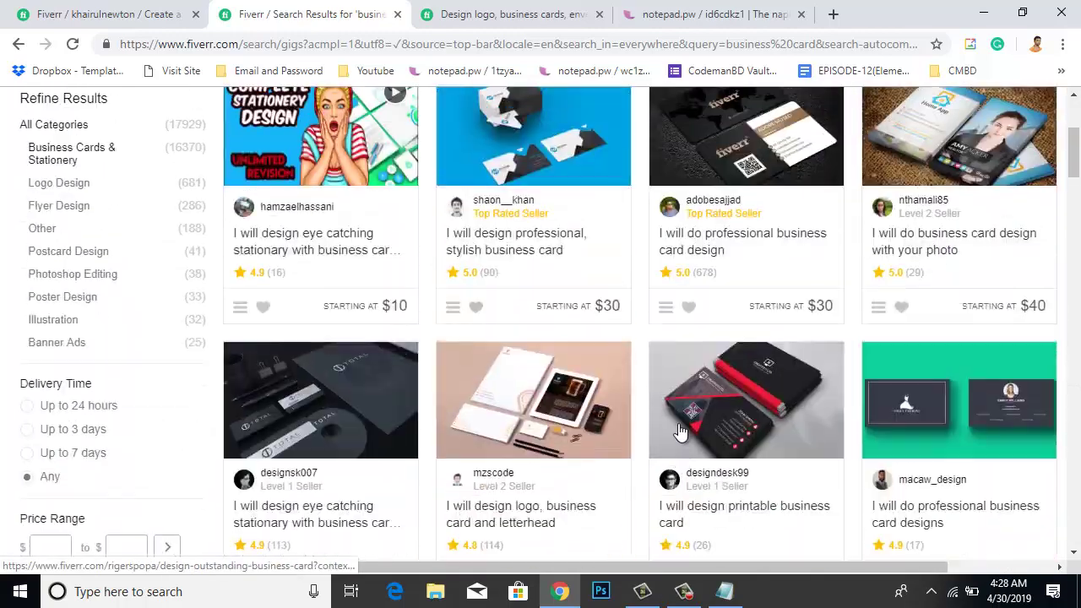
pyautogui.scroll(3, 680, 431)
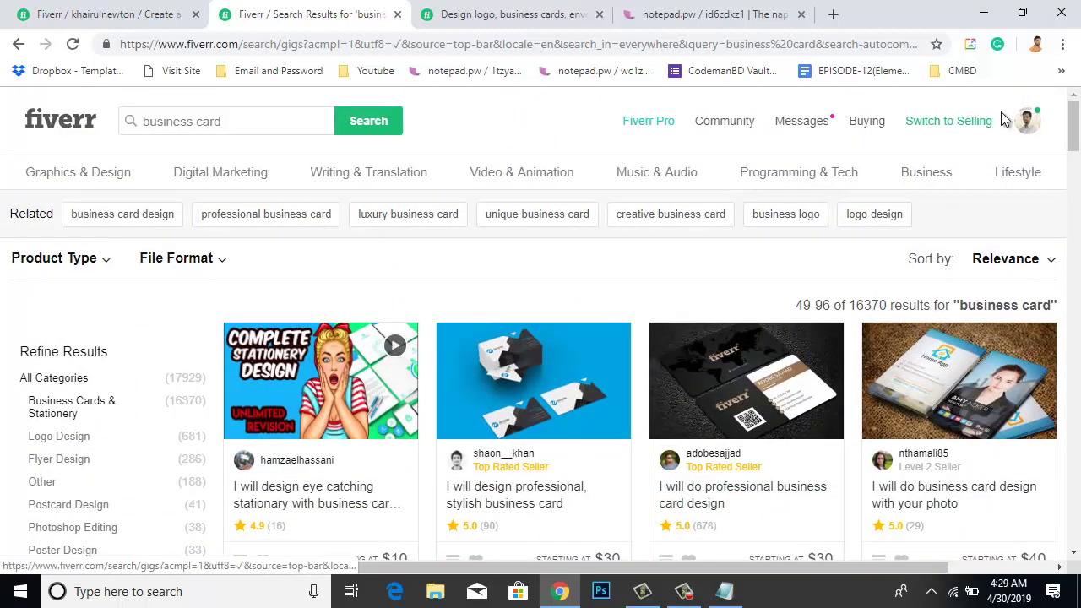
pyautogui.click(718, 13)
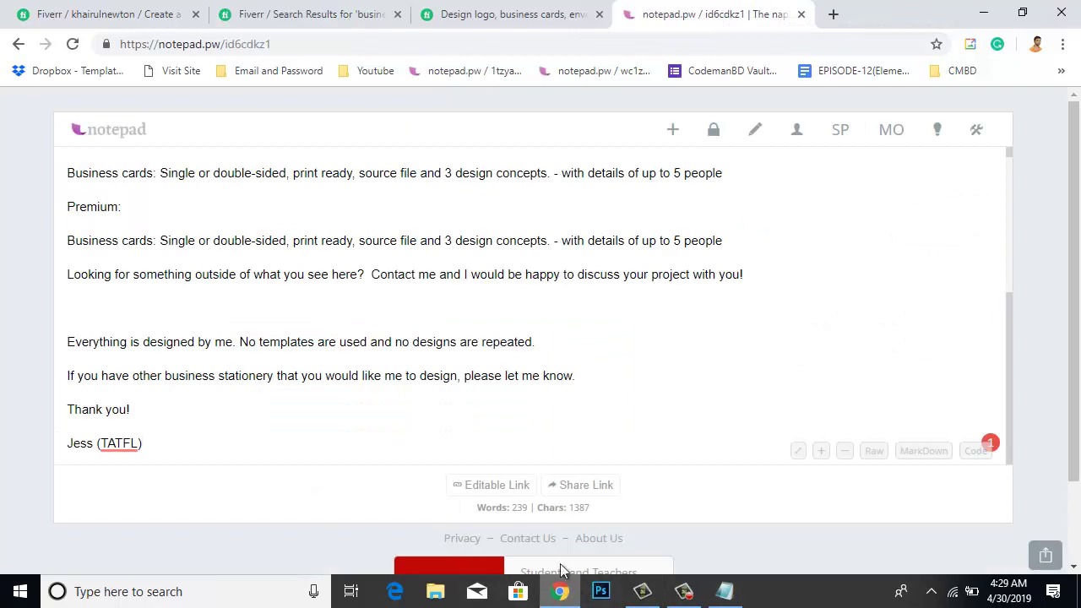
pyautogui.click(496, 12)
pyautogui.click(725, 591)
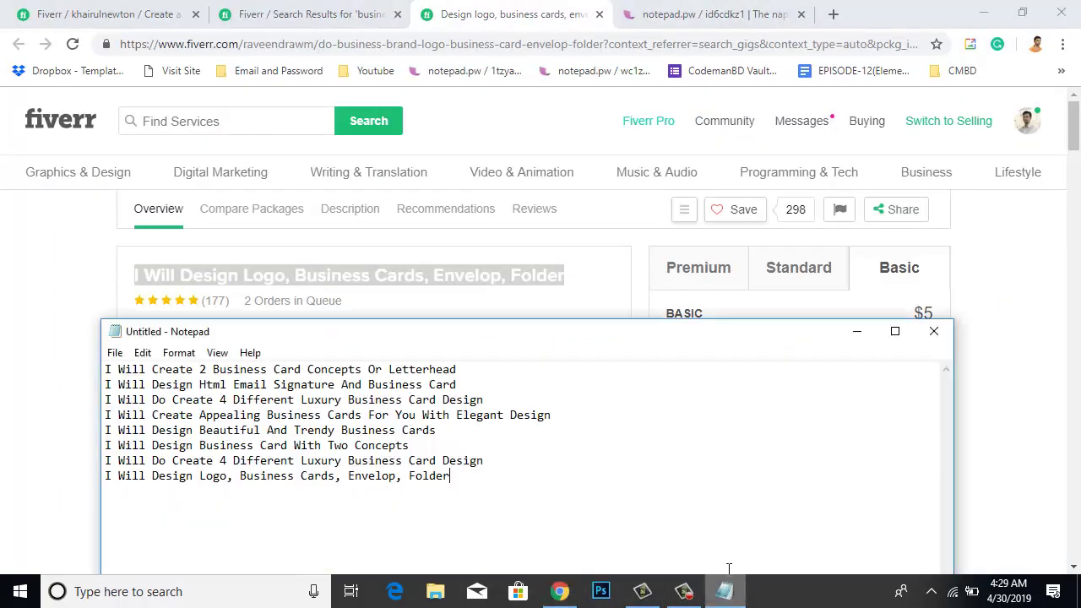
pyautogui.click(619, 437)
pyautogui.moveTo(628, 333); pyautogui.dragTo(635, 129)
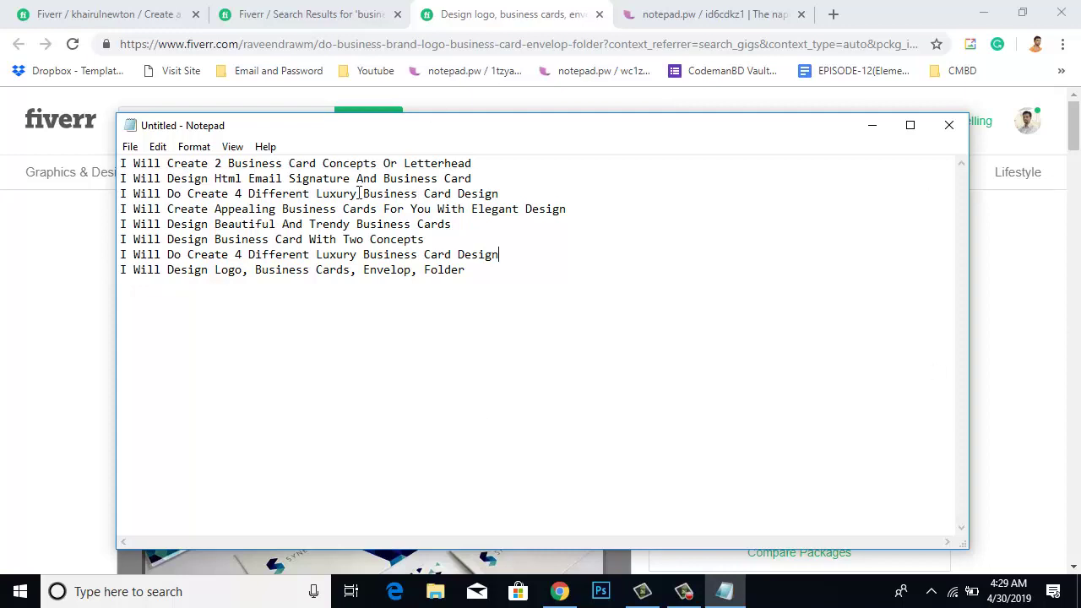
# - Examine the wording of the first two collected gig titles, covering business card concepts with letterhead and the Html email signature
pyautogui.moveTo(211, 163); pyautogui.dragTo(182, 160)
pyautogui.click(315, 163)
pyautogui.moveTo(565, 164); pyautogui.dragTo(110, 148)
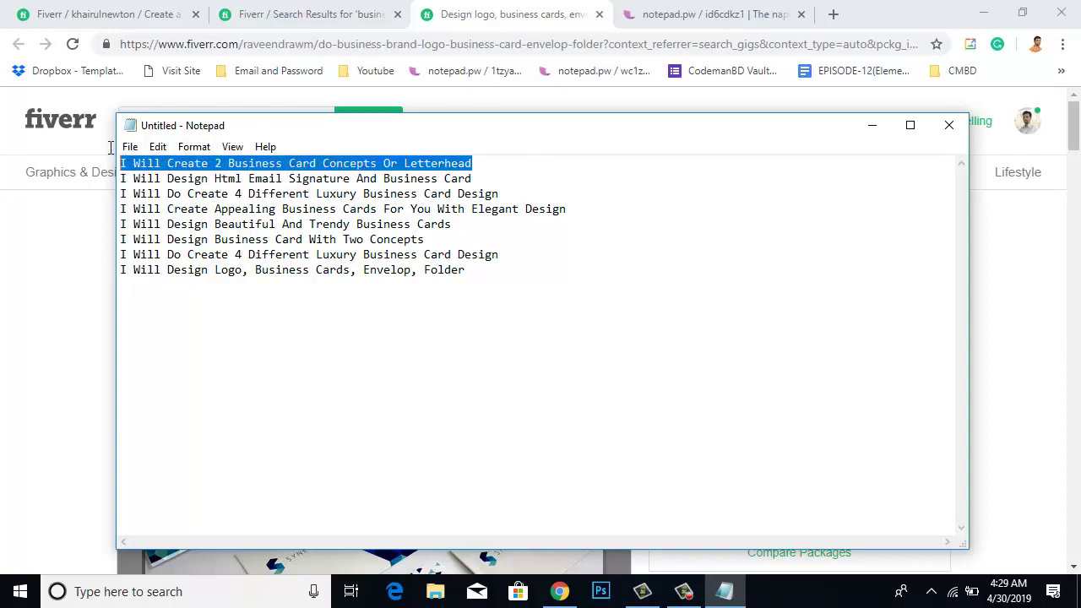
pyautogui.click(647, 215)
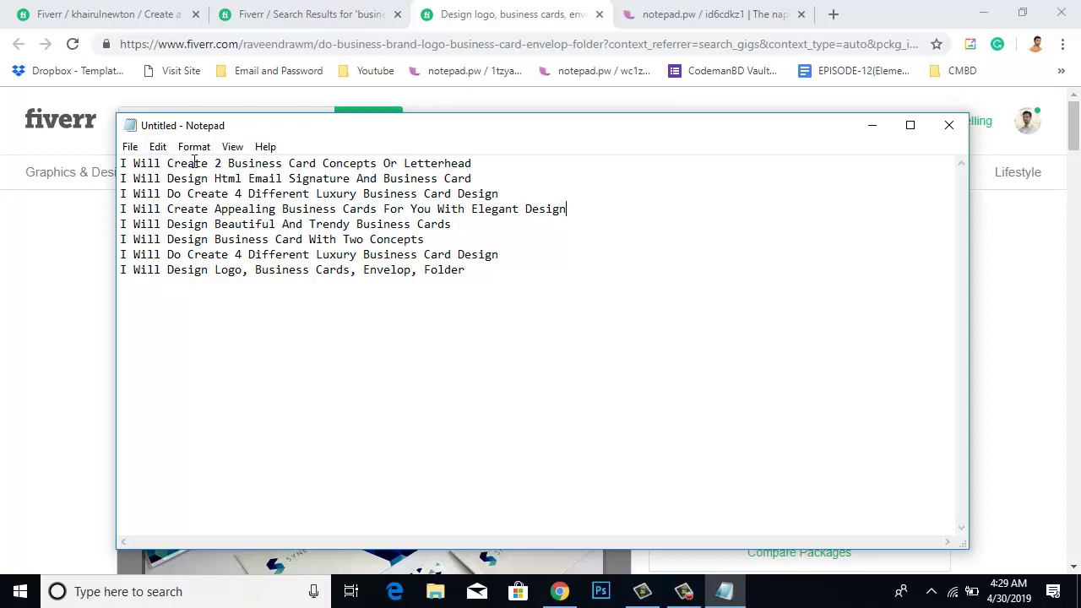
pyautogui.moveTo(241, 161)
pyautogui.mouseDown()
pyautogui.moveTo(323, 161)
pyautogui.moveTo(236, 148)
pyautogui.mouseUp()
pyautogui.click(326, 163)
pyautogui.moveTo(349, 178)
pyautogui.mouseDown()
pyautogui.moveTo(121, 162)
pyautogui.moveTo(121, 178)
pyautogui.mouseUp()
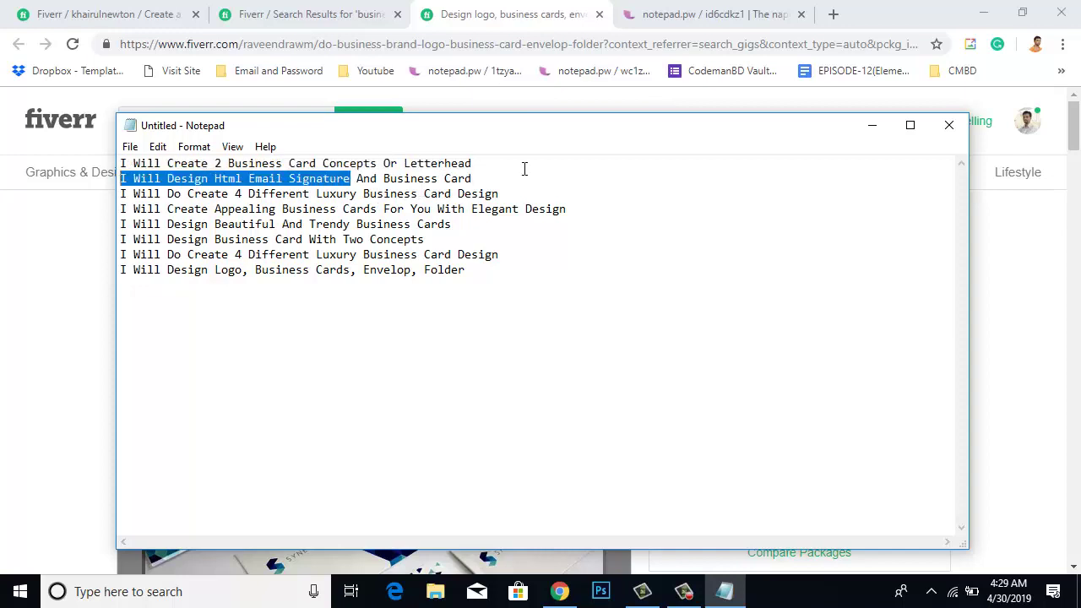
pyautogui.moveTo(521, 172); pyautogui.dragTo(355, 178)
pyautogui.click(382, 180)
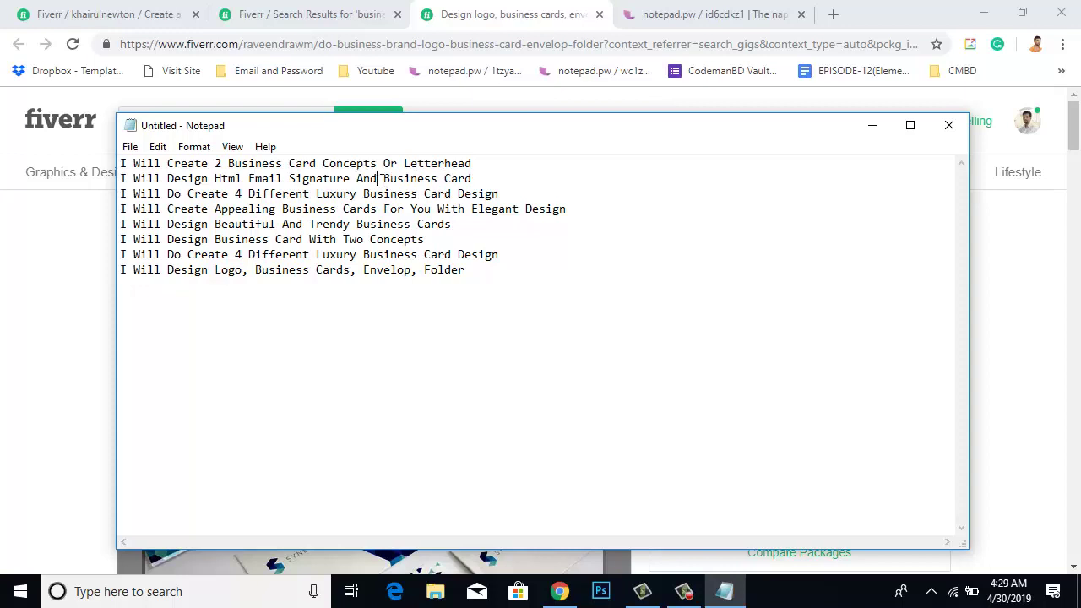
pyautogui.moveTo(508, 178); pyautogui.dragTo(386, 173)
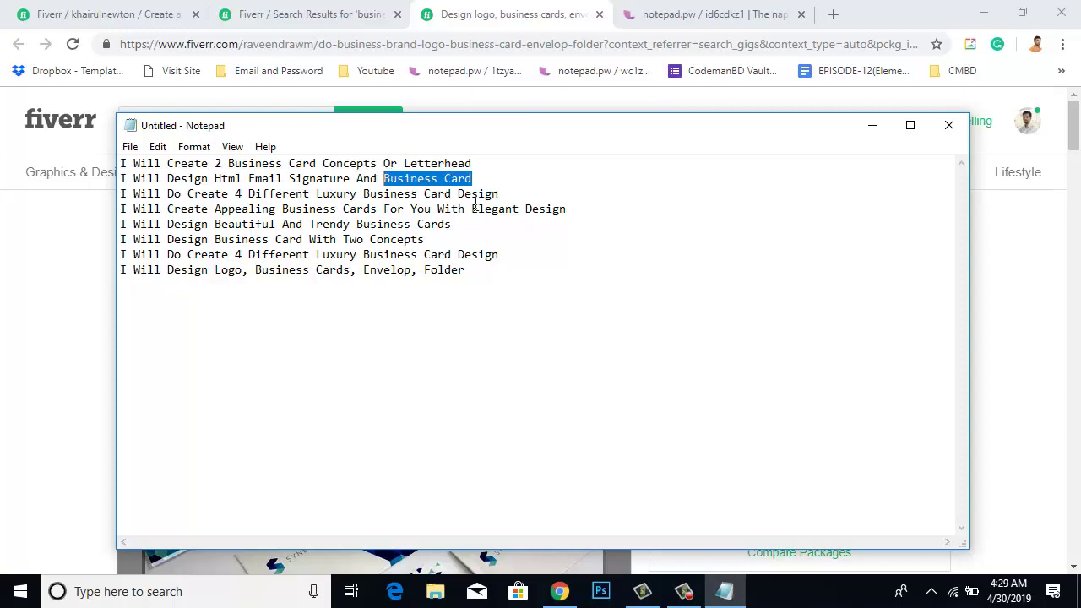
# - Examine the wording of the collected titles about luxury, appealing and elegant, and beautiful and trendy business cards
pyautogui.click(196, 193)
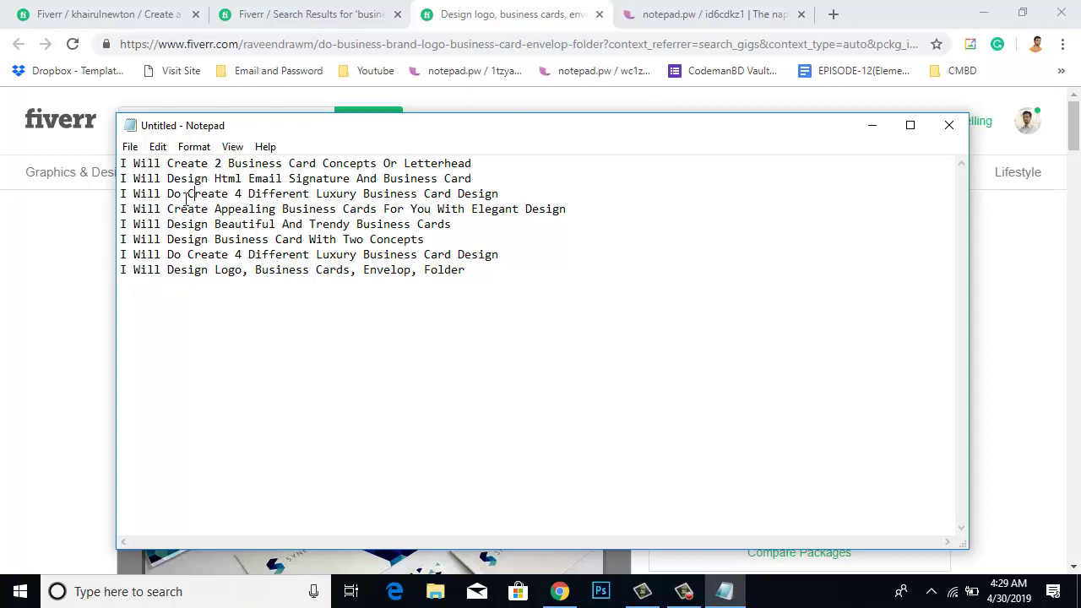
pyautogui.moveTo(193, 194); pyautogui.dragTo(225, 209)
pyautogui.click(201, 164)
pyautogui.moveTo(316, 194); pyautogui.dragTo(511, 193)
pyautogui.click(544, 192)
pyautogui.moveTo(169, 209); pyautogui.dragTo(385, 221)
pyautogui.click(438, 210)
pyautogui.moveTo(630, 211); pyautogui.dragTo(404, 225)
pyautogui.click(157, 222)
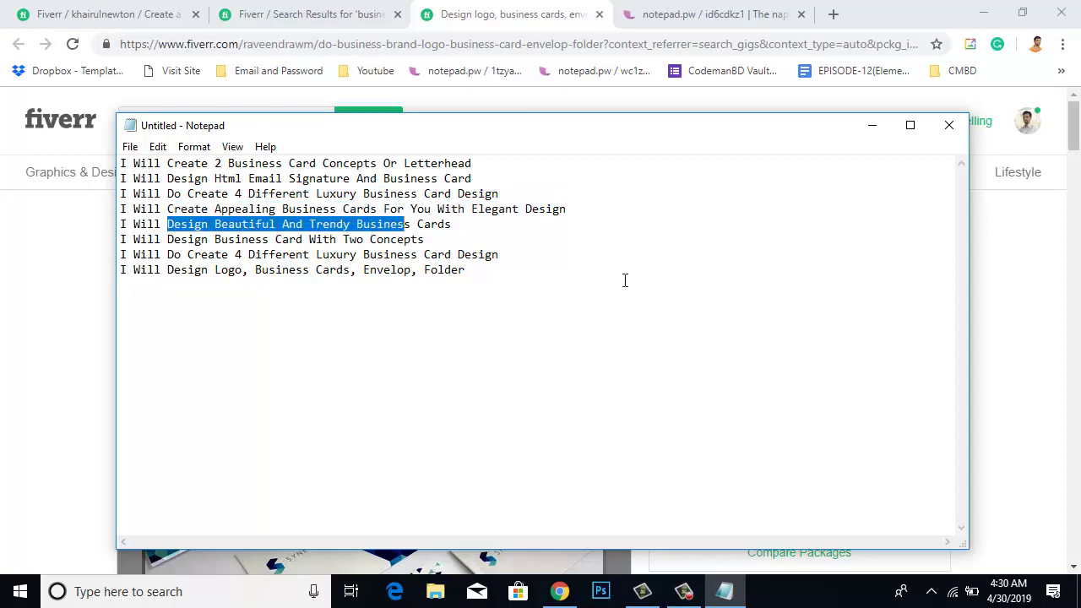
pyautogui.click(627, 268)
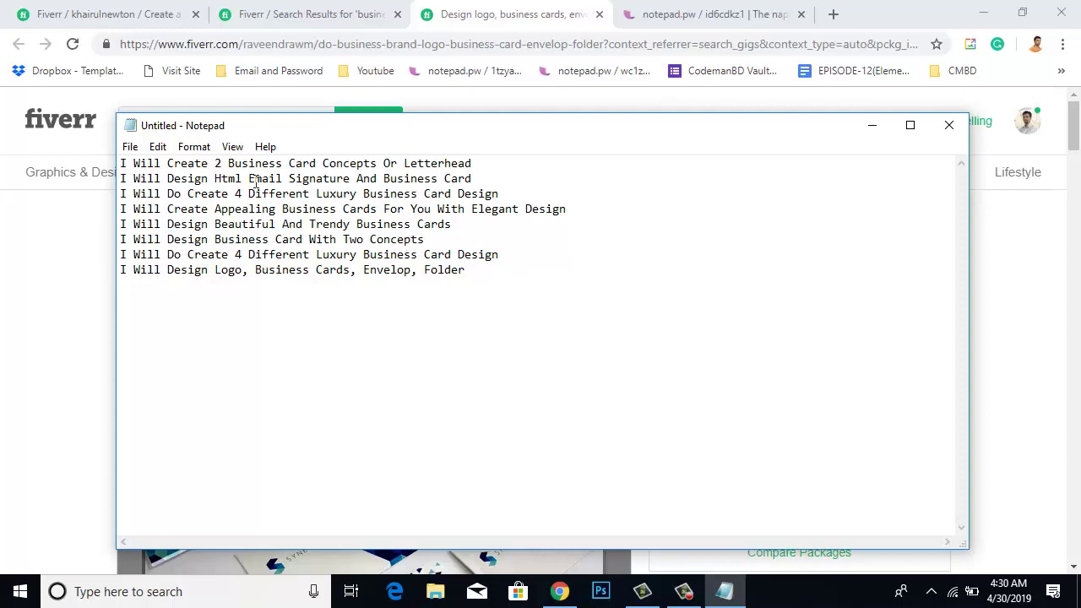
# - Start a new gig title draft below the collected titles with the keyword "Business card"
pyautogui.moveTo(230, 163); pyautogui.dragTo(316, 163)
pyautogui.click(344, 450)
pyautogui.write('Business card')
# - Compare the opening verbs of the collected titles and put "Create" in front of "Business card" in the draft
pyautogui.moveTo(228, 258); pyautogui.dragTo(167, 254)
pyautogui.click(204, 255)
pyautogui.moveTo(200, 204); pyautogui.dragTo(168, 206)
pyautogui.click(196, 160)
pyautogui.hotkey('shift', 'Right')
pyautogui.click(182, 223)
pyautogui.click(122, 315)
pyautogui.write('Create')
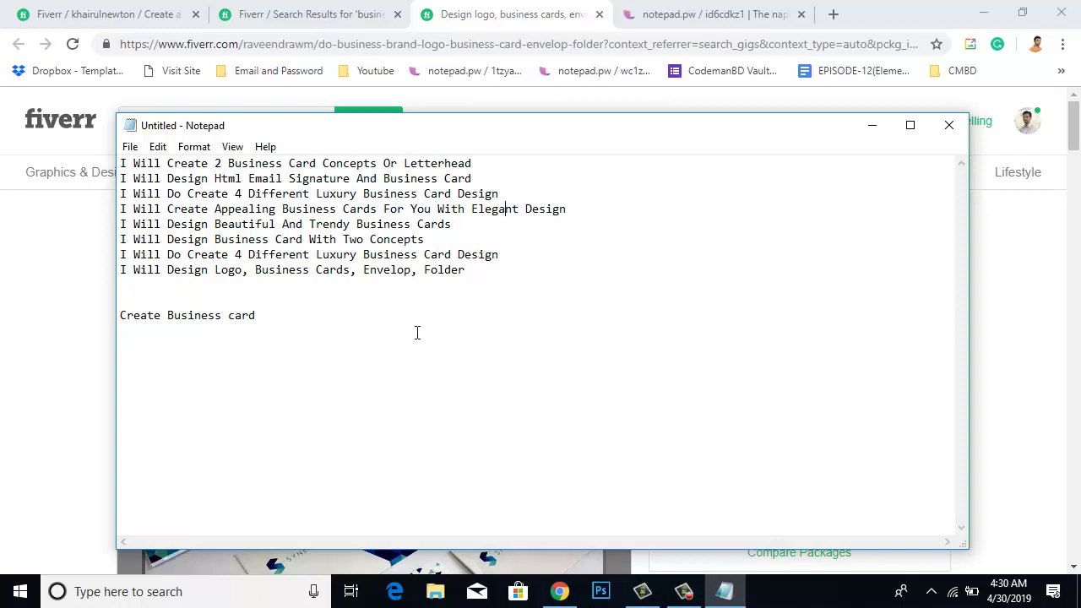
# - Add the word "design" at the end of the draft gig title
pyautogui.moveTo(184, 243); pyautogui.dragTo(208, 264)
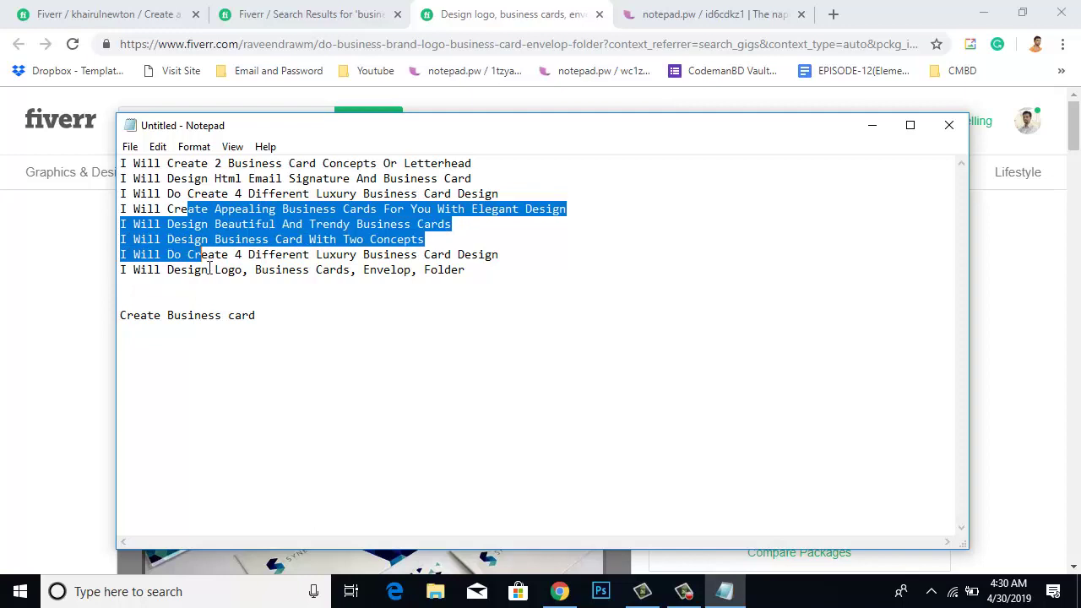
pyautogui.click(208, 282)
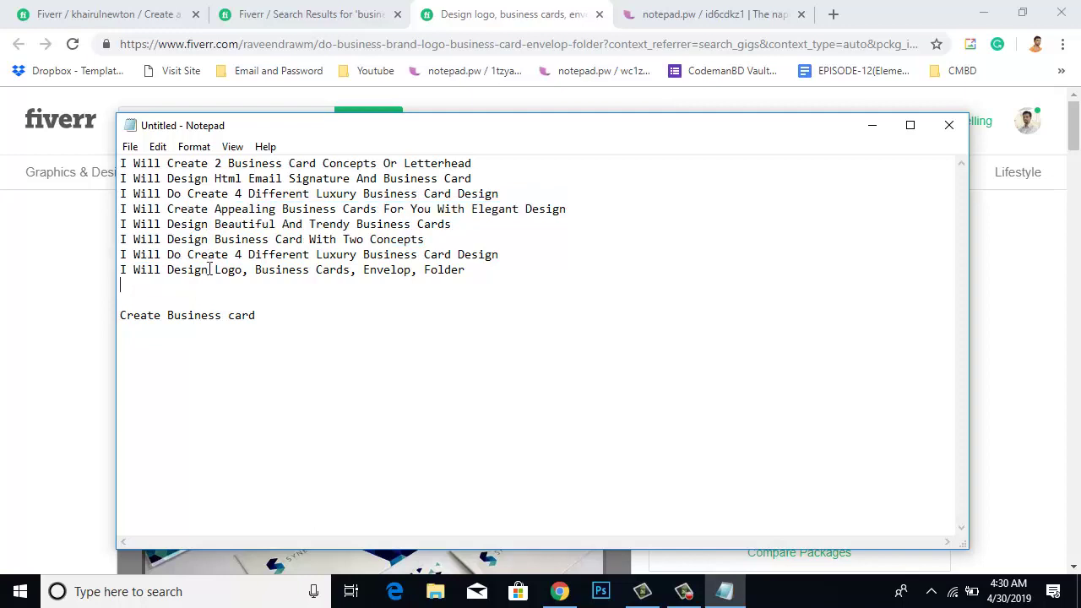
pyautogui.click(273, 317)
pyautogui.write('design')
# - Compare the descriptive words in the collected titles and insert "trendy" before "Business" in the draft title
pyautogui.moveTo(289, 163); pyautogui.dragTo(397, 163)
pyautogui.click(350, 172)
pyautogui.click(339, 224)
pyautogui.moveTo(351, 257); pyautogui.dragTo(341, 260)
pyautogui.click(341, 260)
pyautogui.click(343, 194)
pyautogui.click(369, 321)
pyautogui.write('tr')
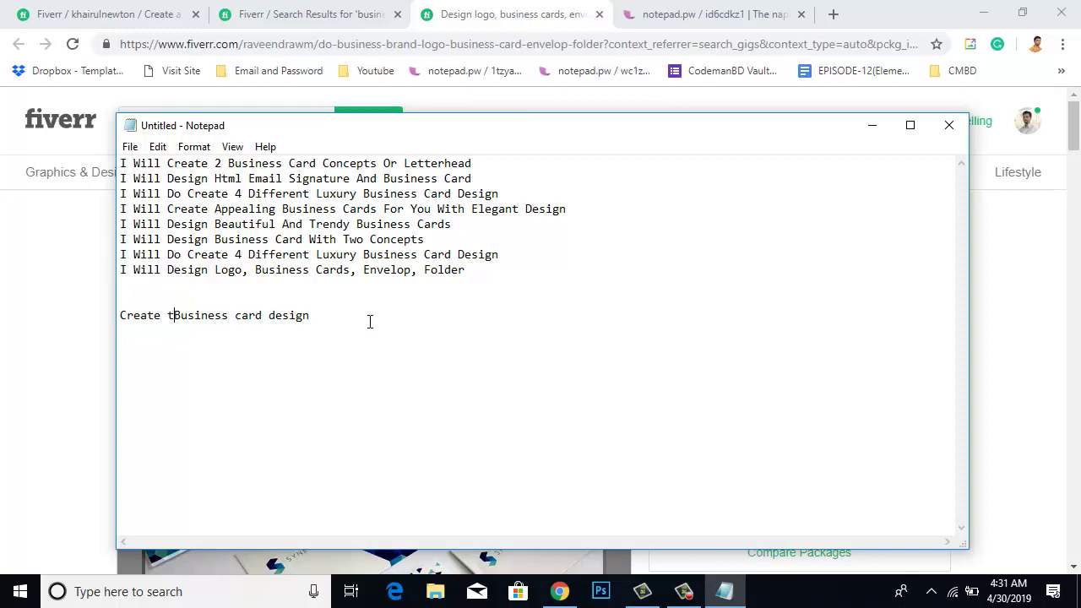
pyautogui.write('endy')
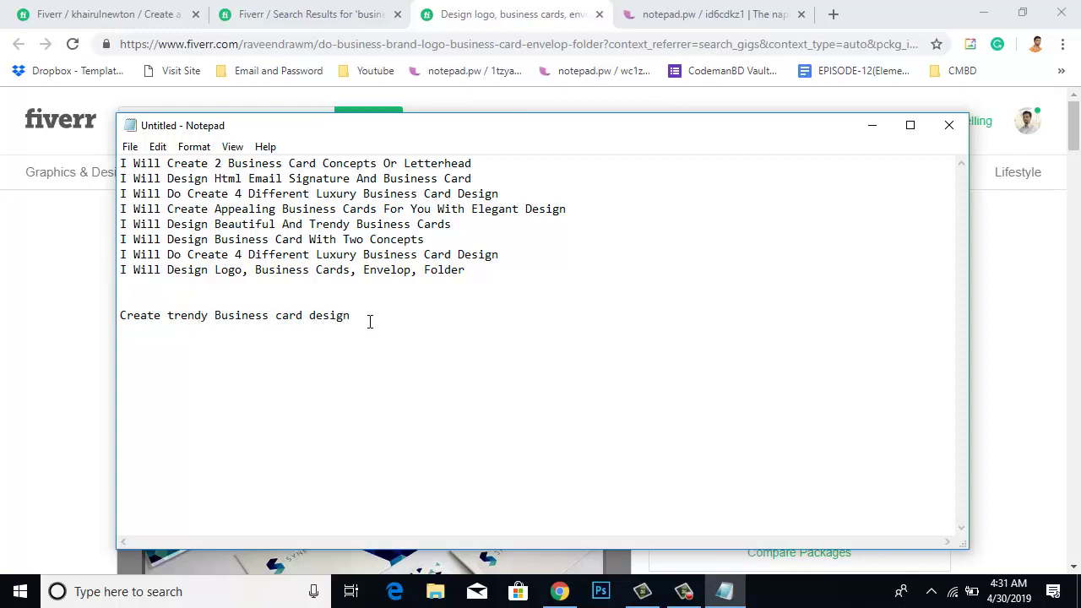
# - Insert the words "Luxury minimal" after "trendy" in the draft title
pyautogui.press('BackSpace')
pyautogui.write('Lu')
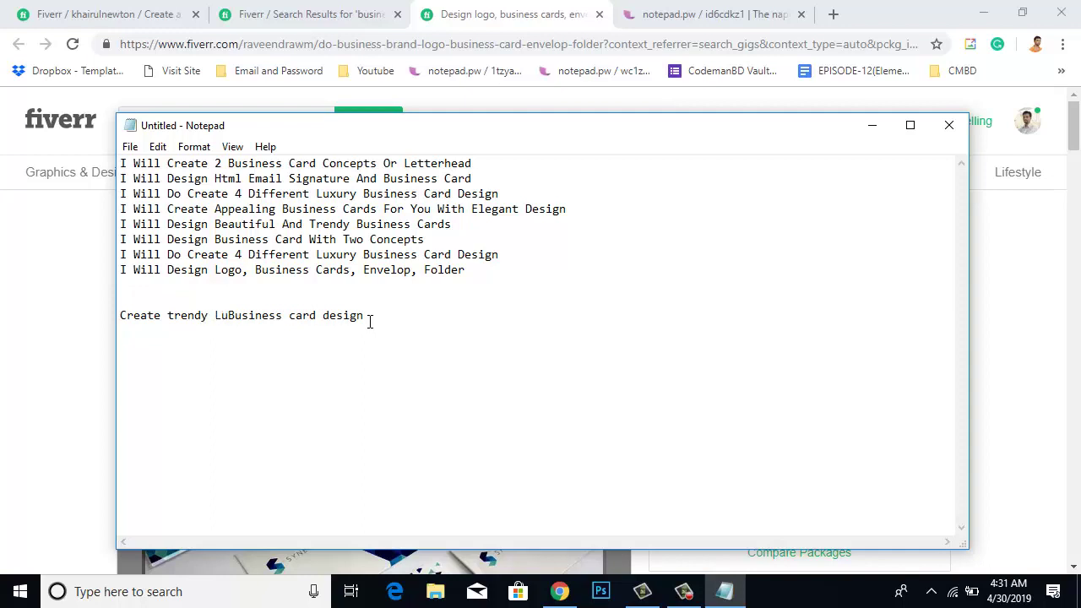
pyautogui.write('x')
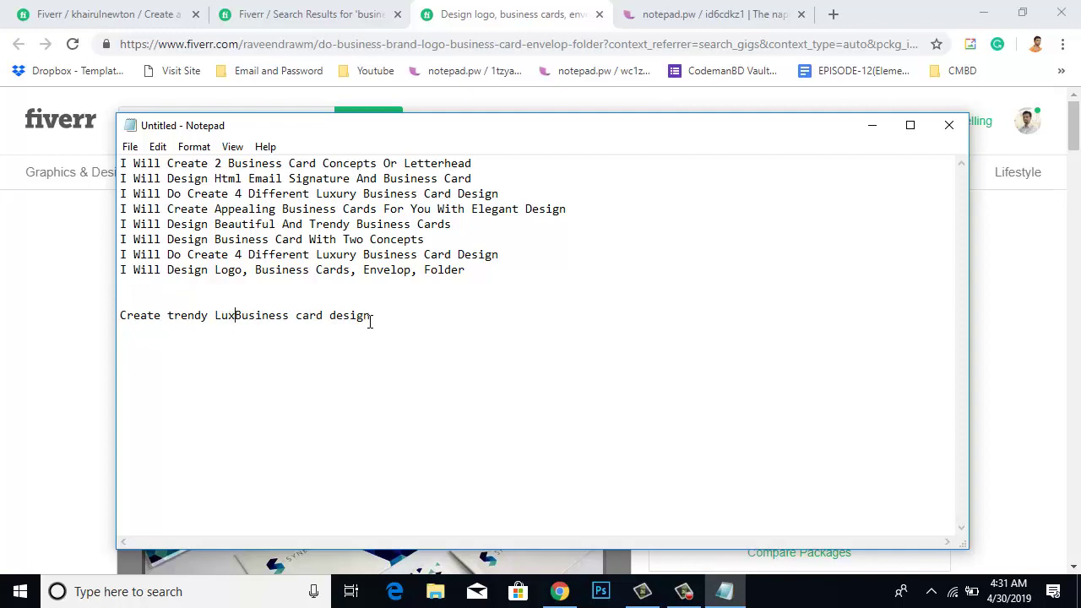
pyautogui.write('ury')
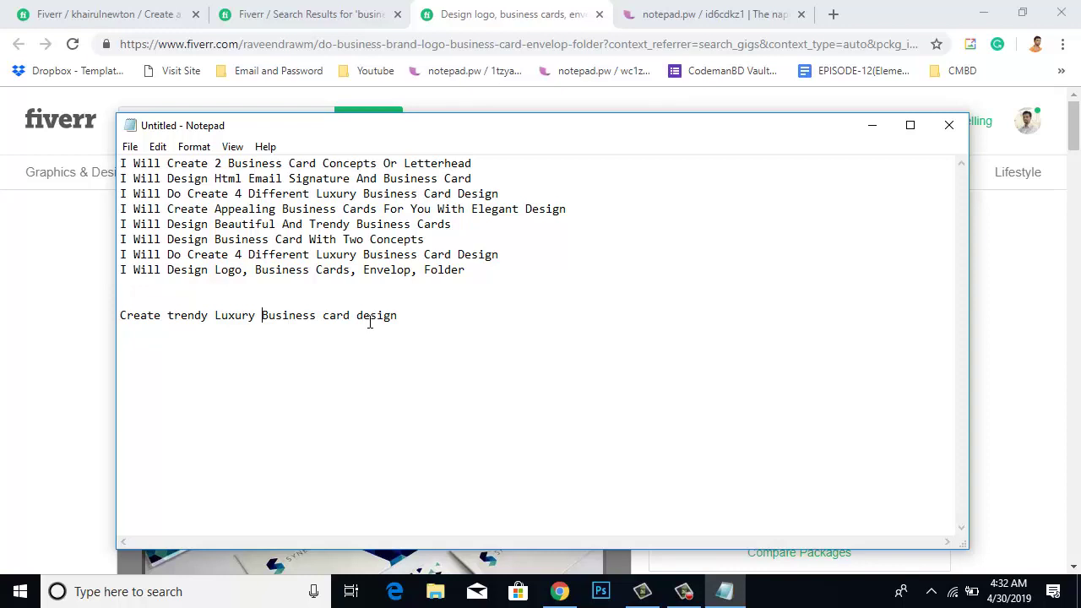
pyautogui.write('mini')
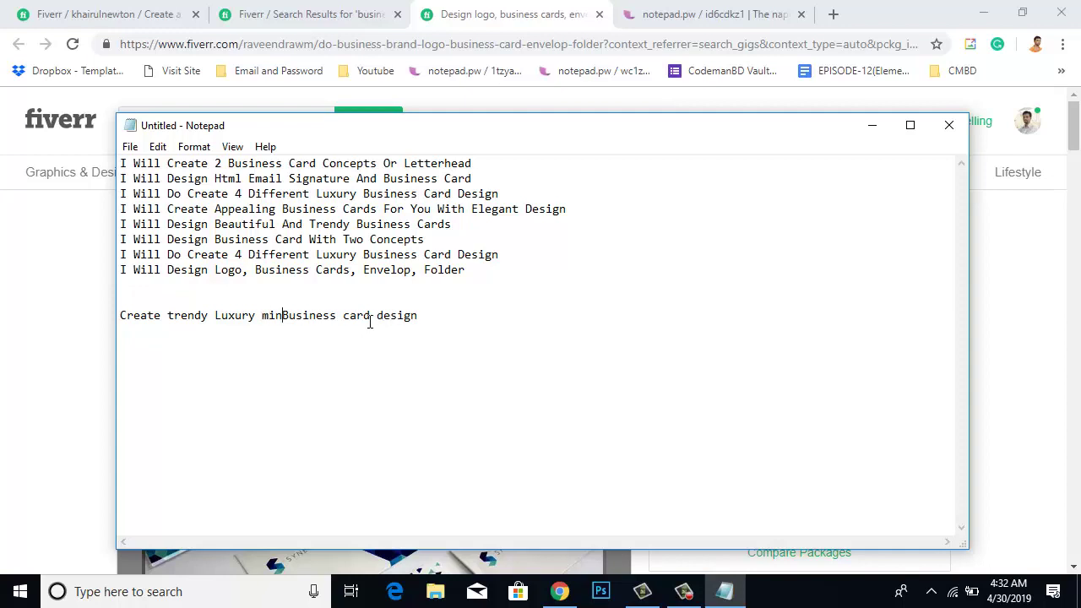
pyautogui.write('mal')
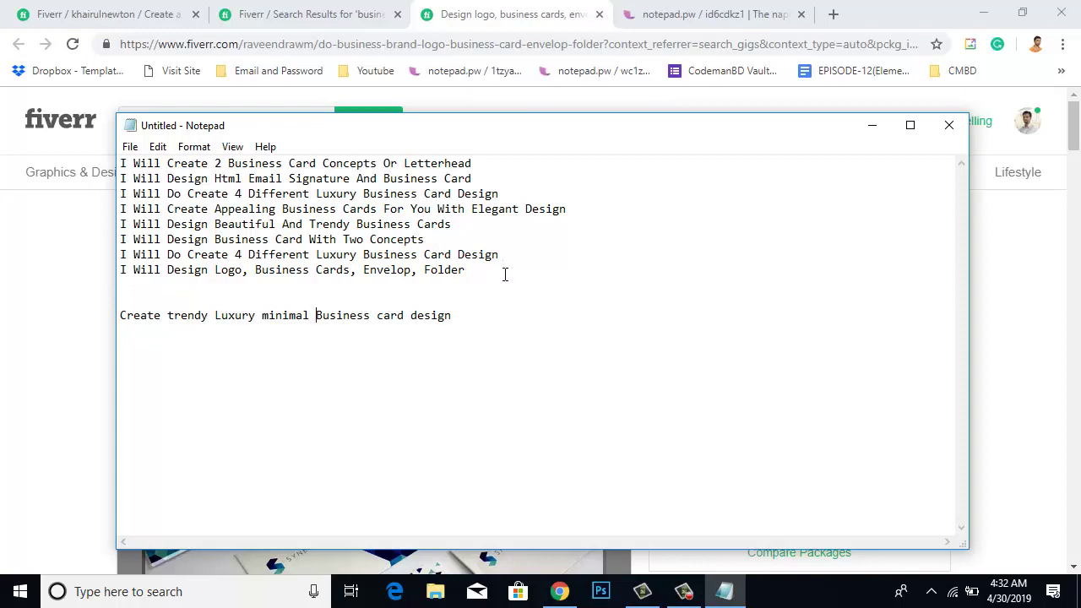
# - Review the draft title and insert "and" between "Luxury" and "minimal"
pyautogui.click(275, 297)
pyautogui.click(423, 286)
pyautogui.moveTo(509, 331); pyautogui.dragTo(102, 325)
pyautogui.click(391, 412)
pyautogui.moveTo(465, 335); pyautogui.dragTo(113, 336)
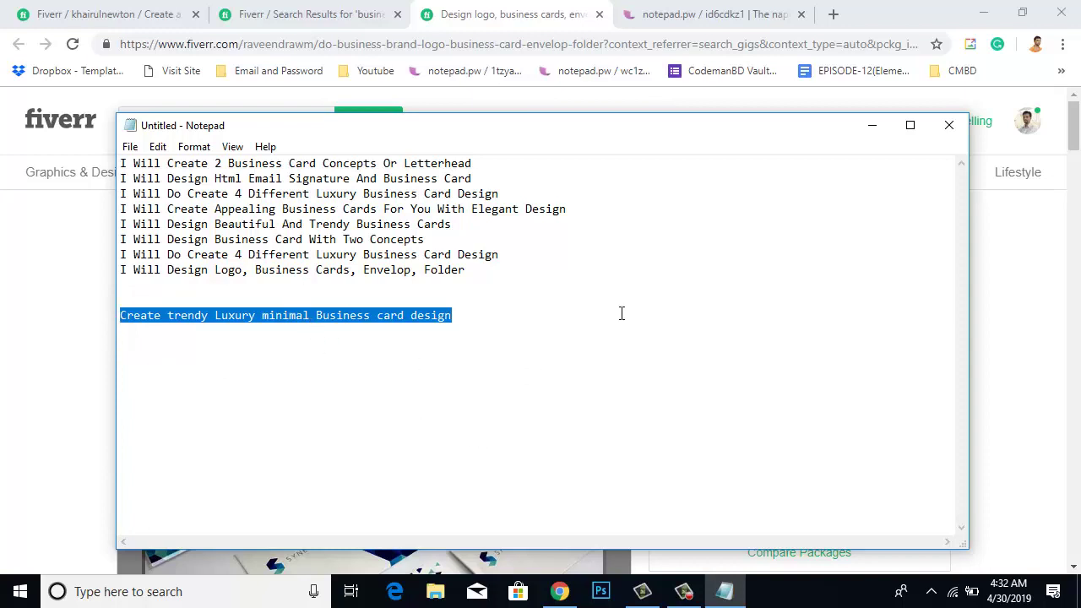
pyautogui.click(648, 293)
pyautogui.click(555, 311)
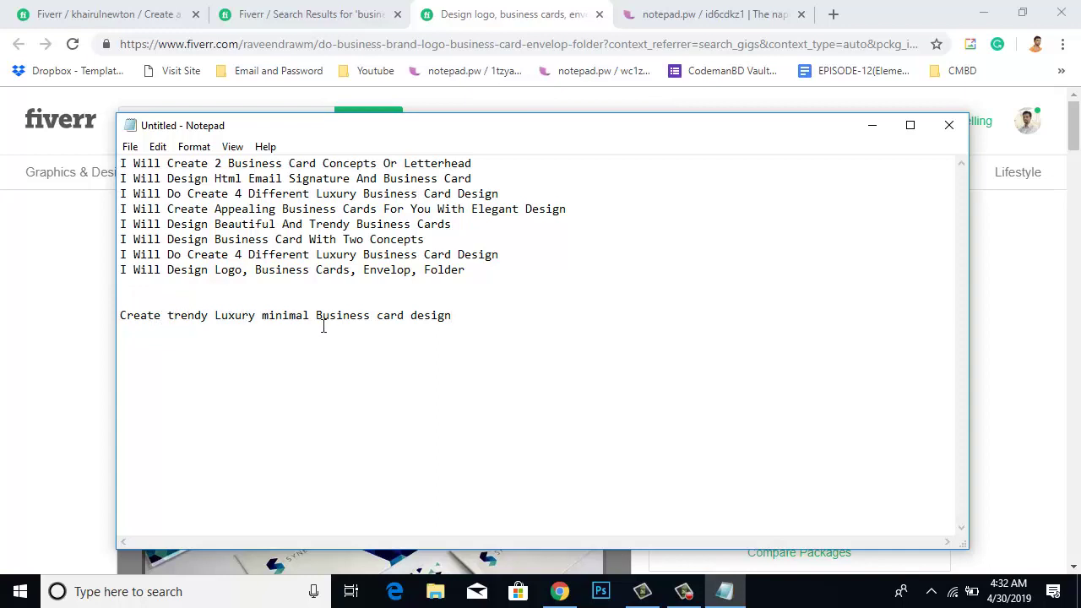
pyautogui.click(264, 316)
pyautogui.write('and')
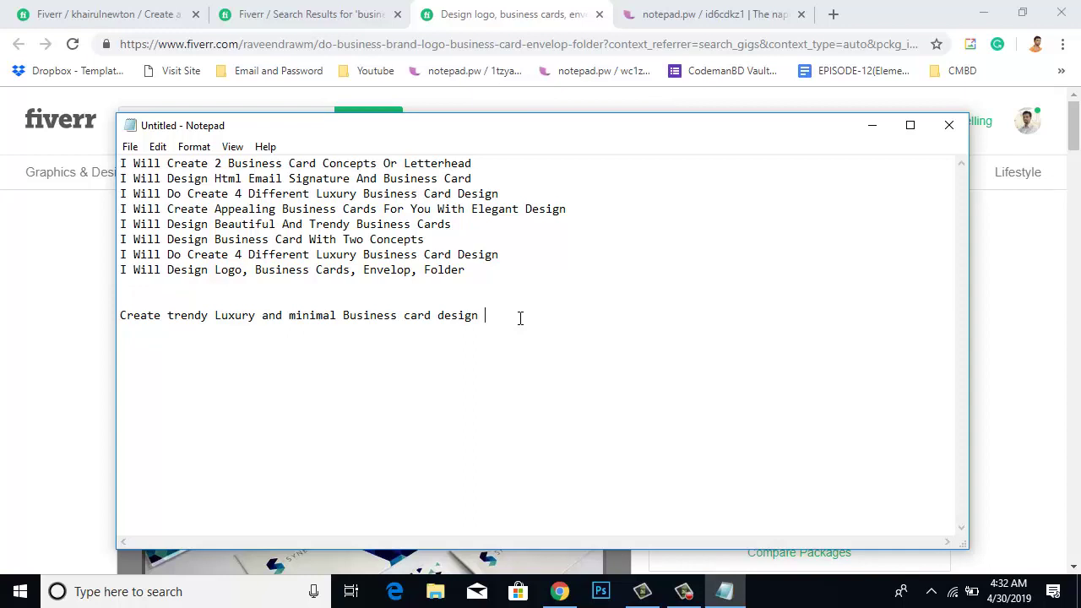
# - Extend the draft title with "with envelop, letter head" at its end
pyautogui.write('with')
pyautogui.write('envelop, leter')
pyautogui.press('BackSpace')
pyautogui.press('BackSpace')
pyautogui.write('ter head.\\')
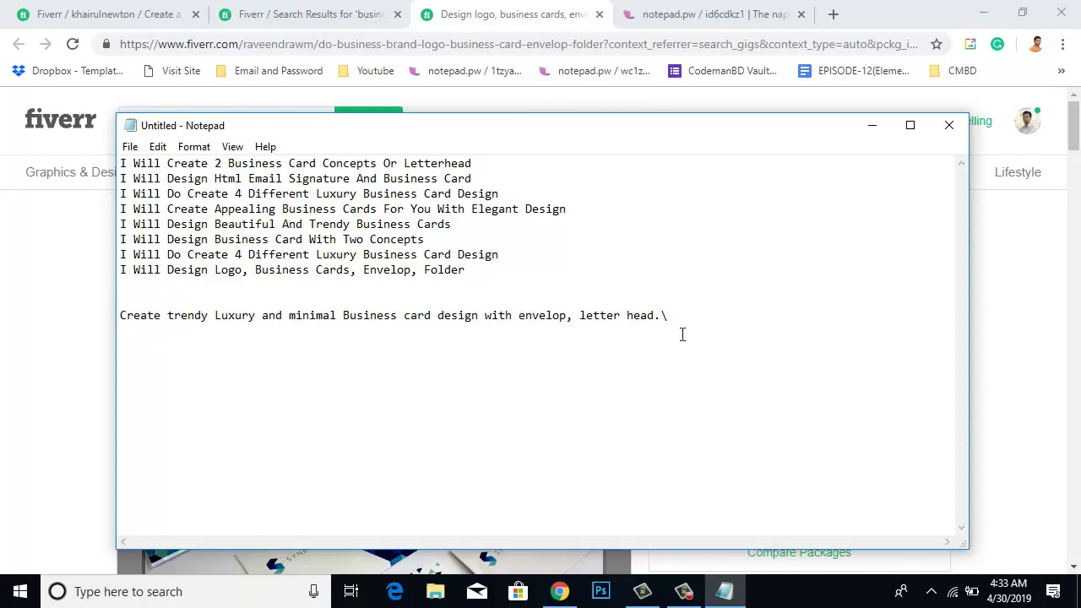
pyautogui.press('BackSpace')
# - Copy the finished draft title into the gig title field of the new gig form on Fiverr
pyautogui.moveTo(720, 313); pyautogui.dragTo(74, 323)
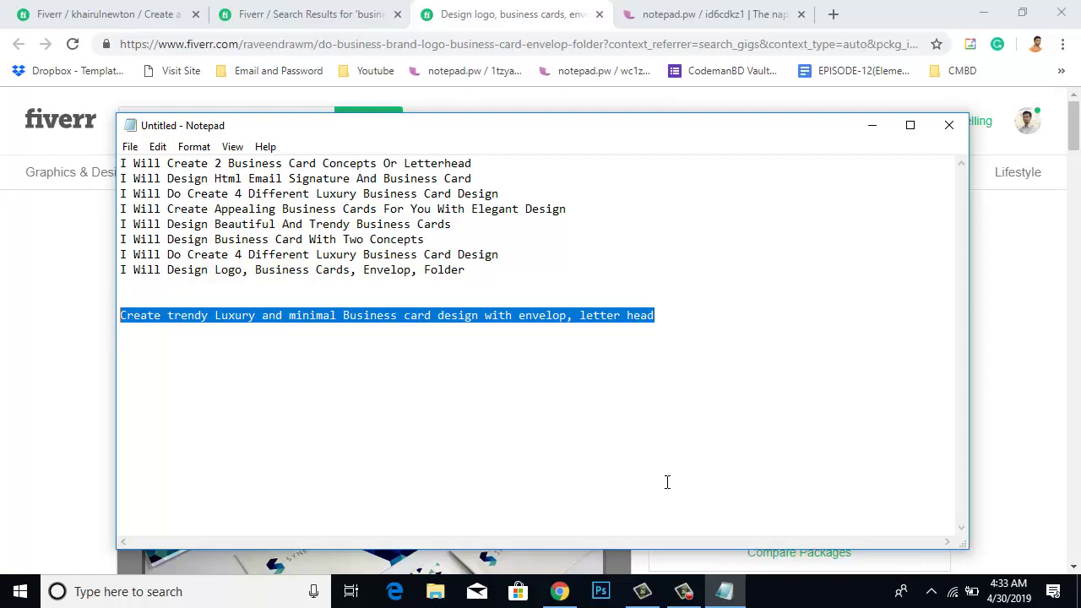
pyautogui.click(338, 12)
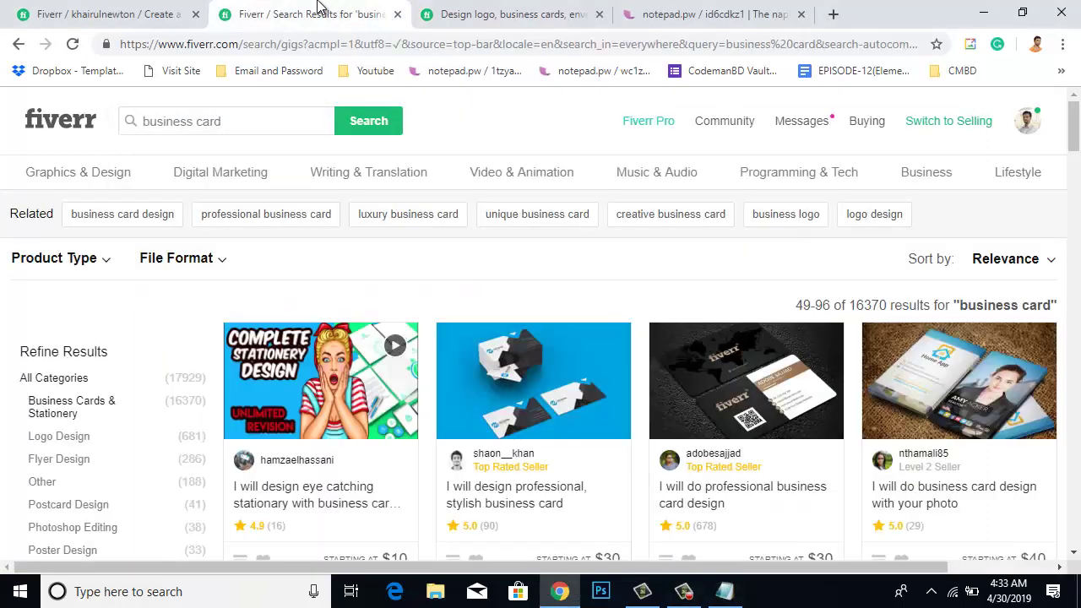
pyautogui.click(120, 14)
pyautogui.click(415, 255)
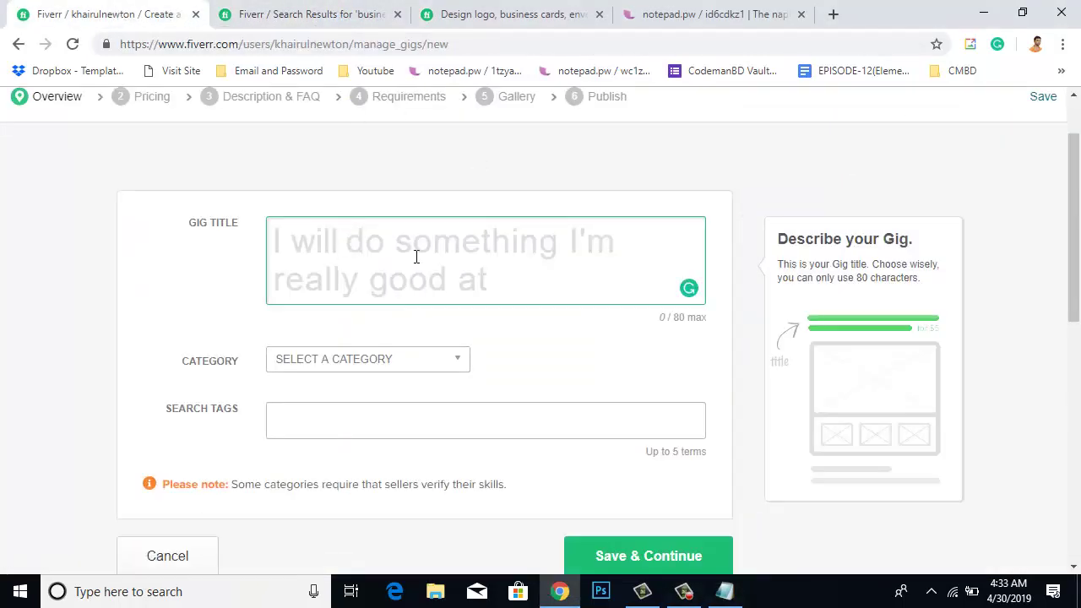
pyautogui.hotkey('ctrl', 'v')
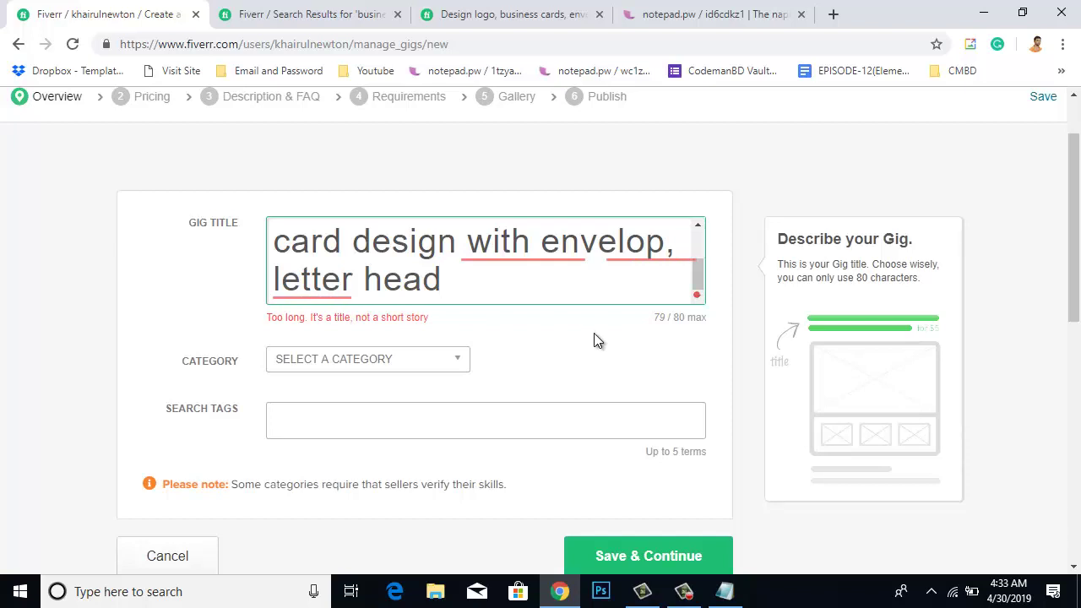
# - Correct "letter head" to "letterhead" in the gig title using the suggested spelling
pyautogui.click(675, 245)
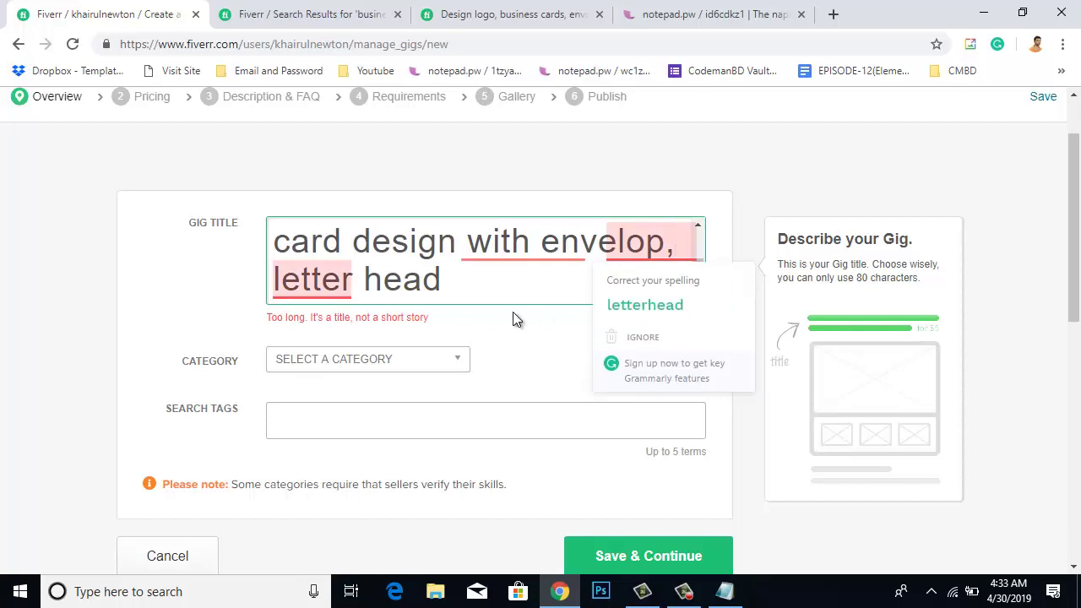
pyautogui.moveTo(564, 251)
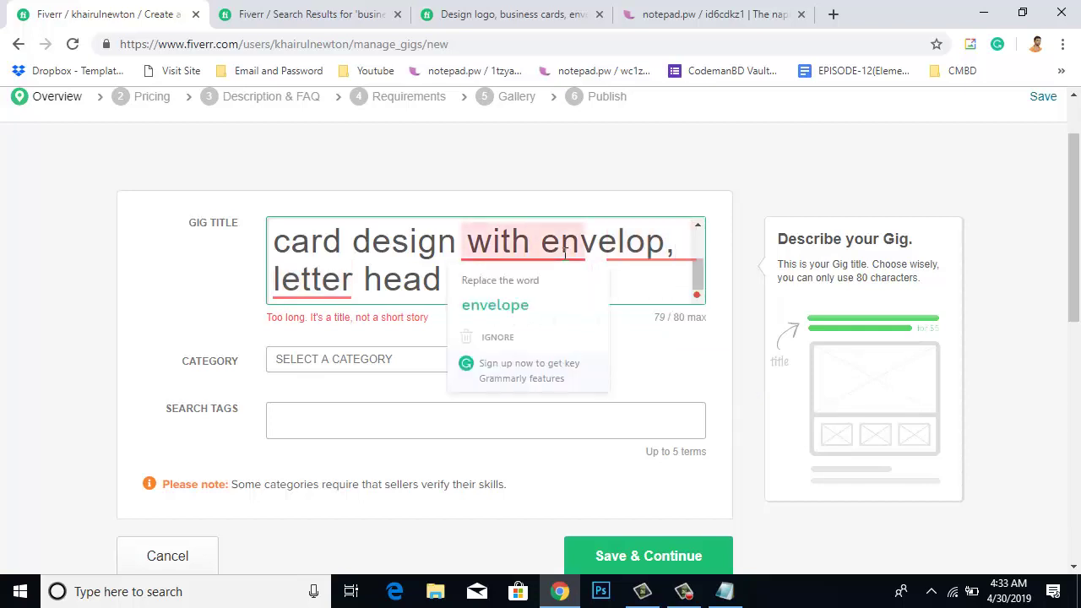
pyautogui.rightClick(316, 284)
pyautogui.click(292, 342)
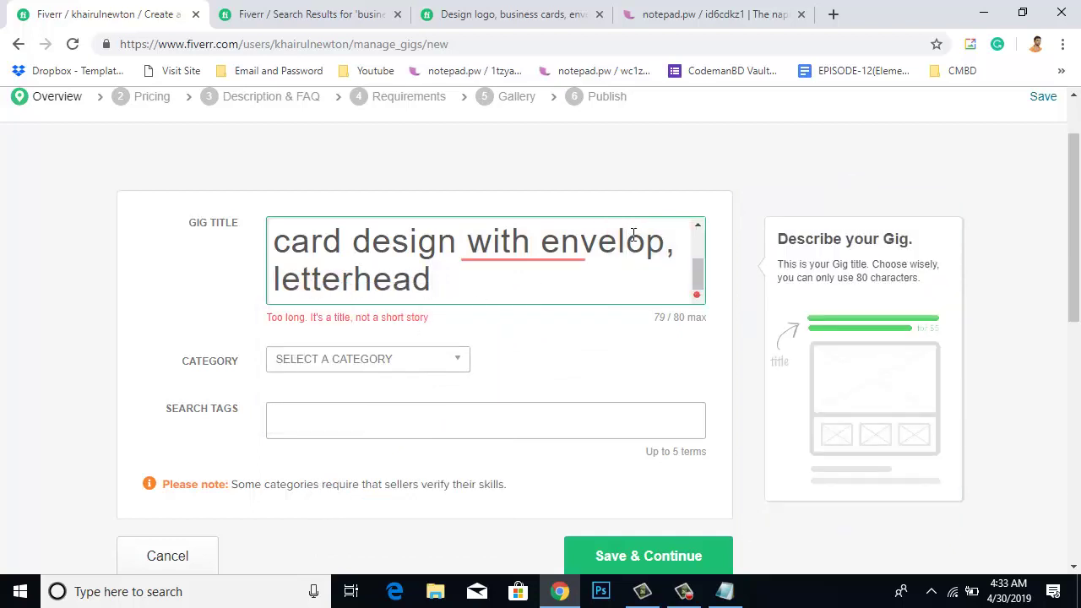
# - Remove the comma and the space after "envelop" in the gig title
pyautogui.moveTo(583, 243)
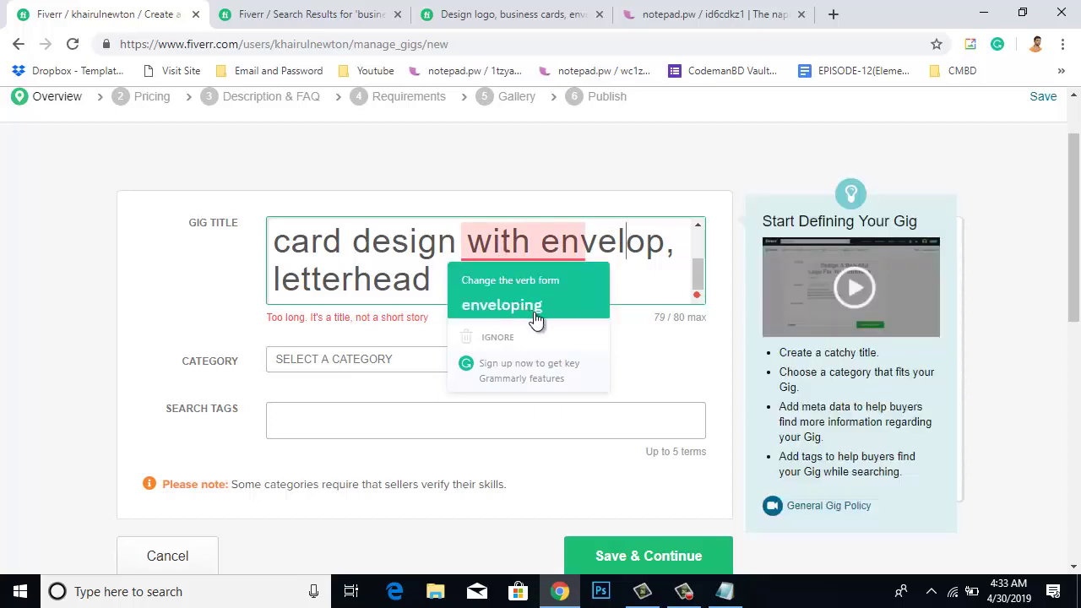
pyautogui.click(666, 256)
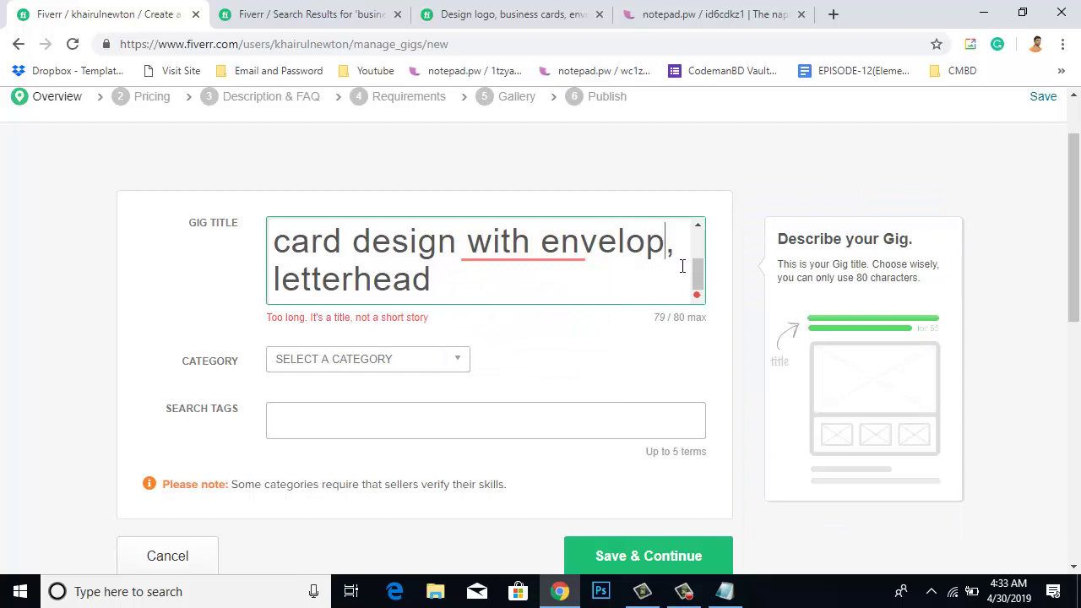
pyautogui.press('Delete')
pyautogui.press('Delete')
# - Review the wording of the whole gig title from "Create trendy Luxury" through to "letterhead"
pyautogui.scroll(1, 478, 285)
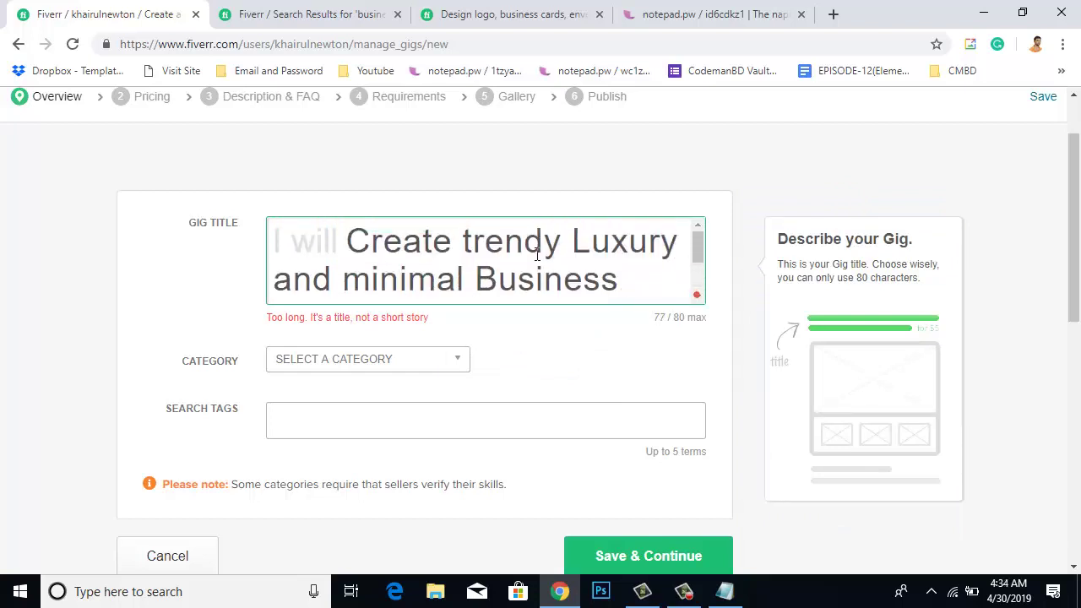
pyautogui.scroll(-1, 477, 275)
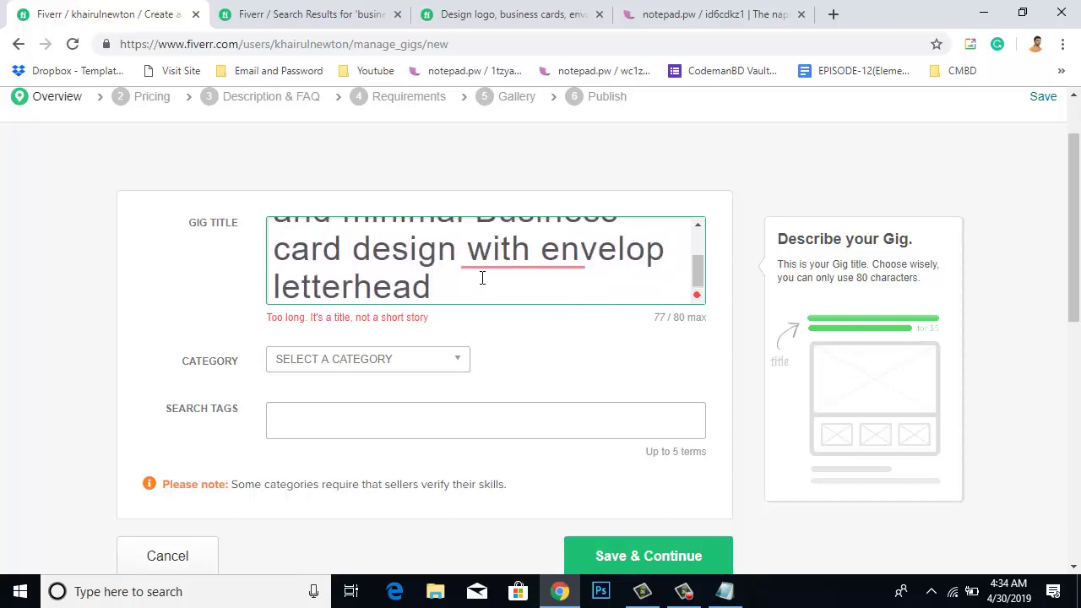
pyautogui.scroll(1, 482, 278)
pyautogui.scroll(-1, 574, 284)
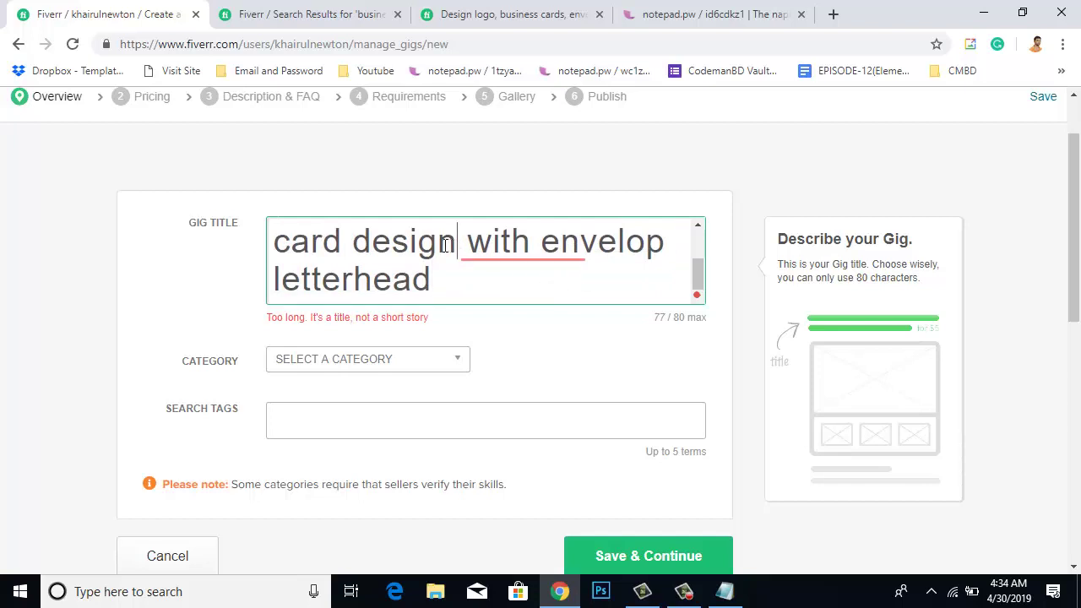
pyautogui.moveTo(458, 242); pyautogui.dragTo(351, 243)
pyautogui.scroll(2, 616, 274)
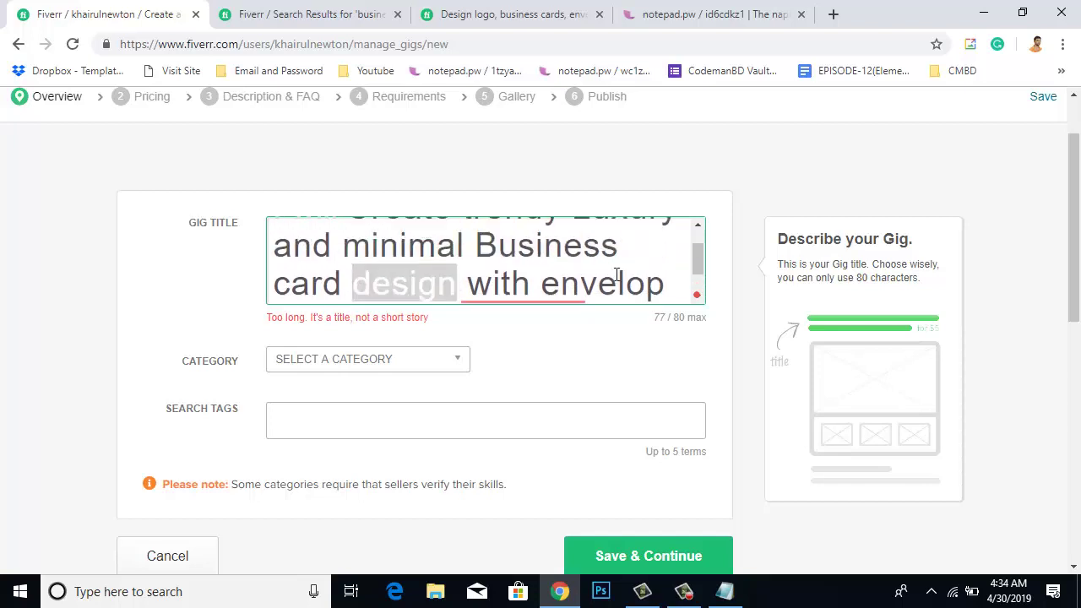
pyautogui.scroll(-2, 616, 275)
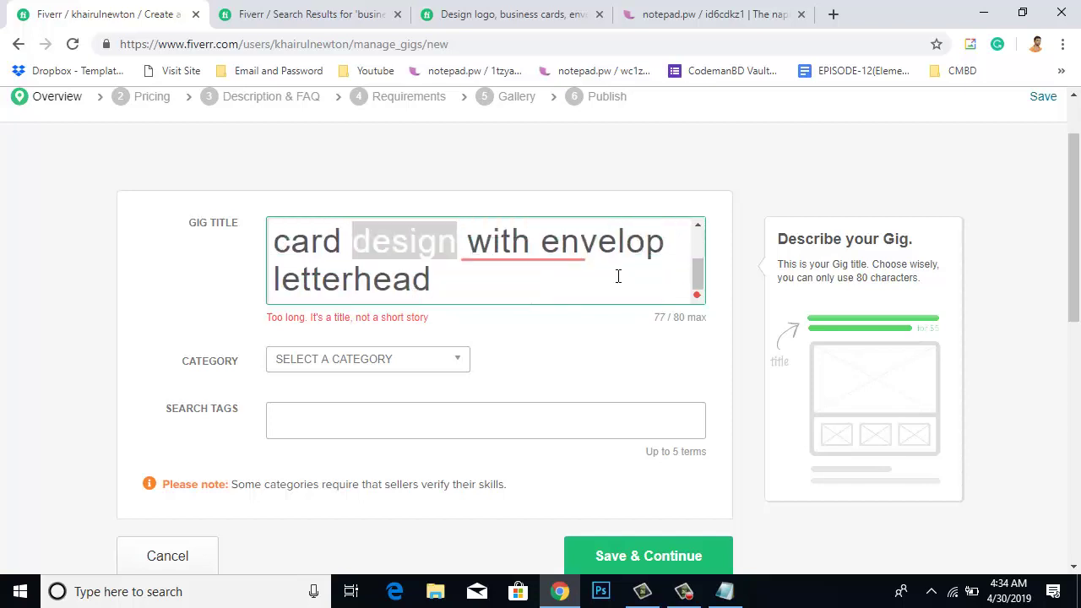
pyautogui.click(618, 273)
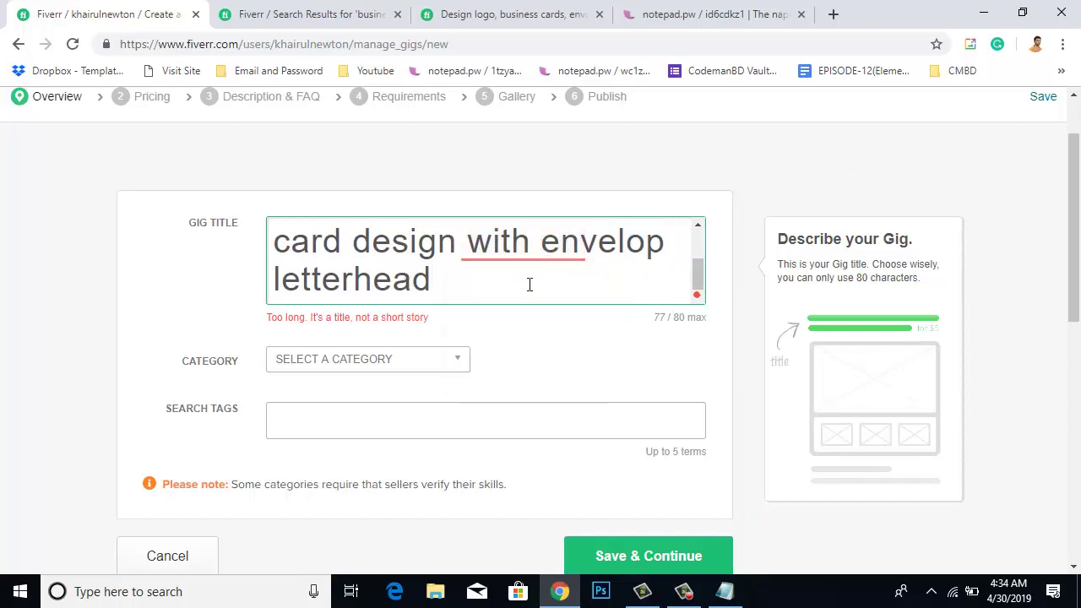
# - Insert "and" between "envelop" and "letterhead" in the gig title
pyautogui.click(684, 244)
pyautogui.write('and')
pyautogui.press('BackSpace')
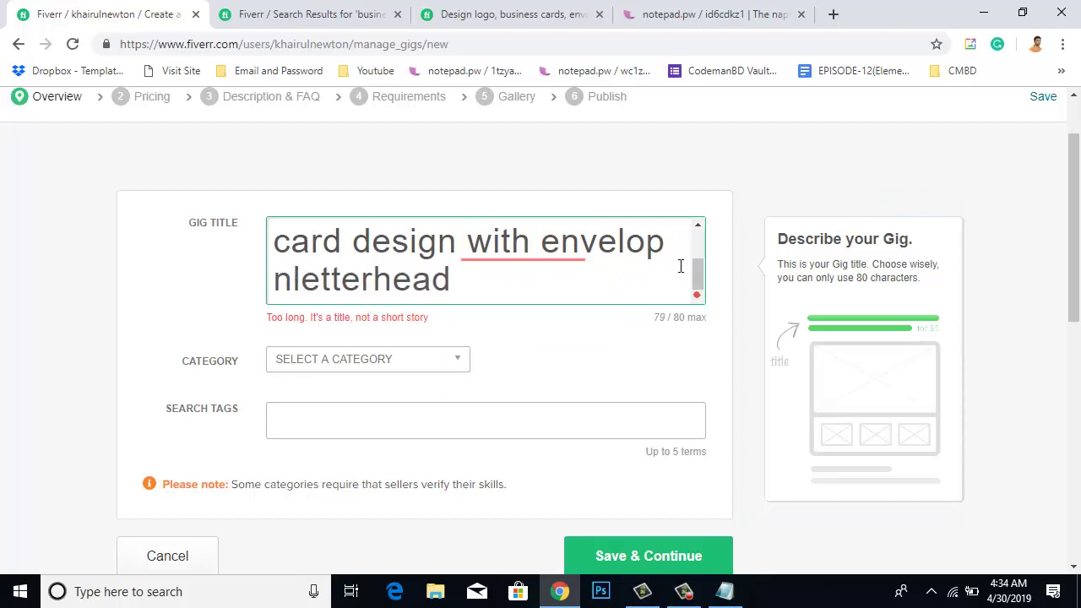
pyautogui.press('BackSpace')
pyautogui.write('nd')
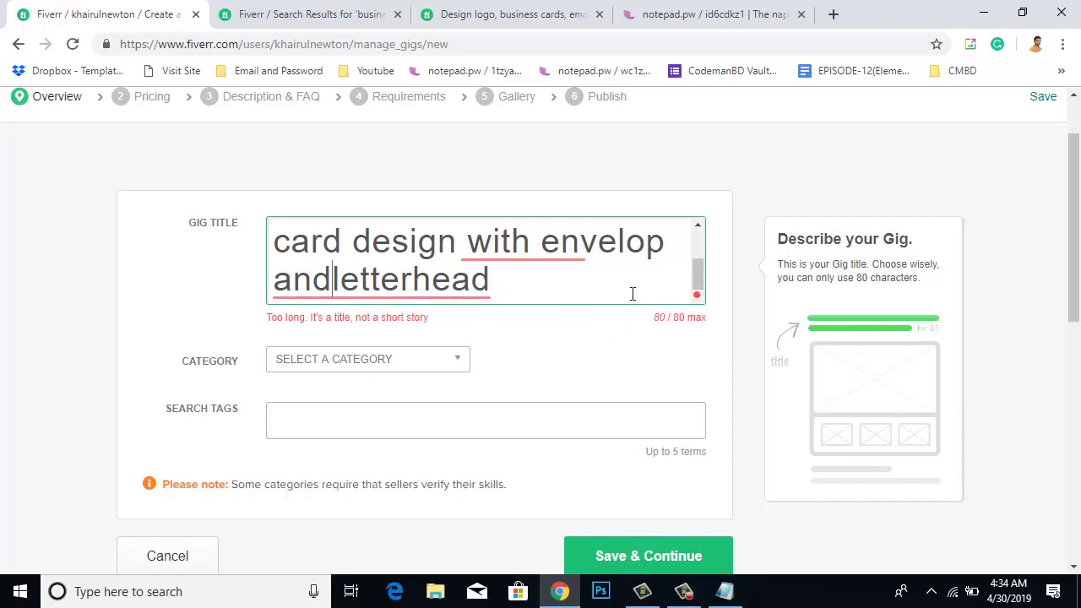
# - Delete the word "and" between "Luxury" and "minimal" in the gig title to shorten it
pyautogui.scroll(2, 632, 293)
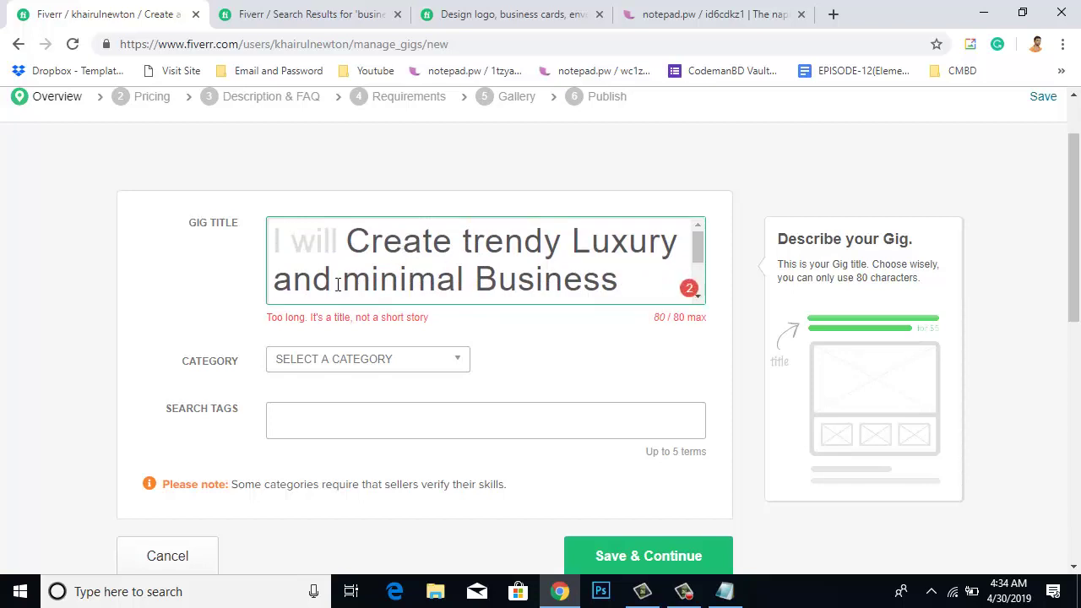
pyautogui.moveTo(335, 283); pyautogui.dragTo(225, 284)
pyautogui.press('BackSpace')
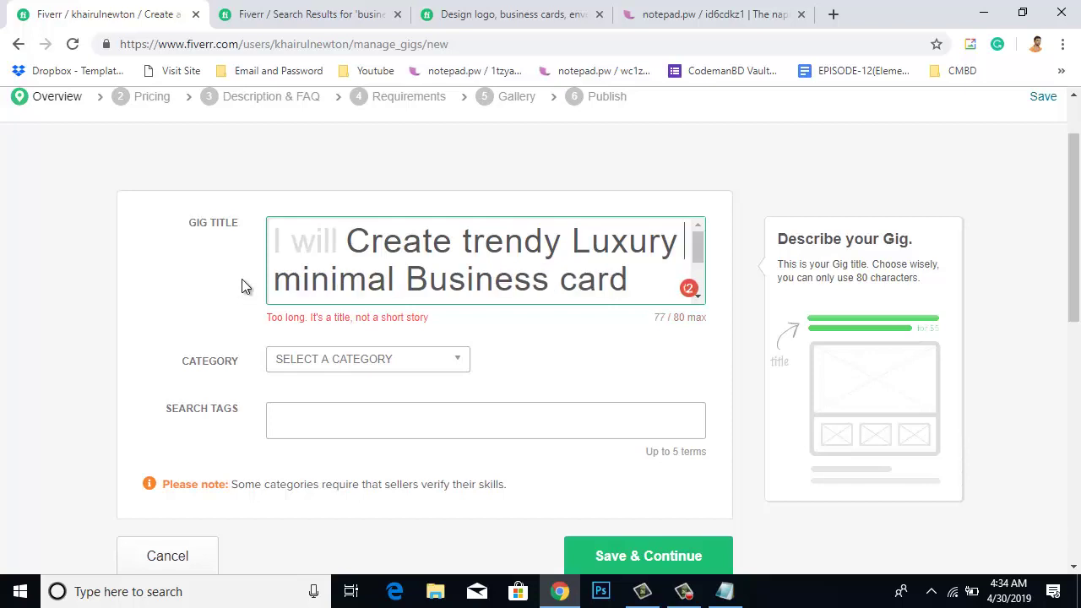
# - Separate "andletterhead" into "and letterhead" at the end of the gig title
pyautogui.click(669, 272)
pyautogui.scroll(-1, 640, 288)
pyautogui.scroll(-2, 639, 289)
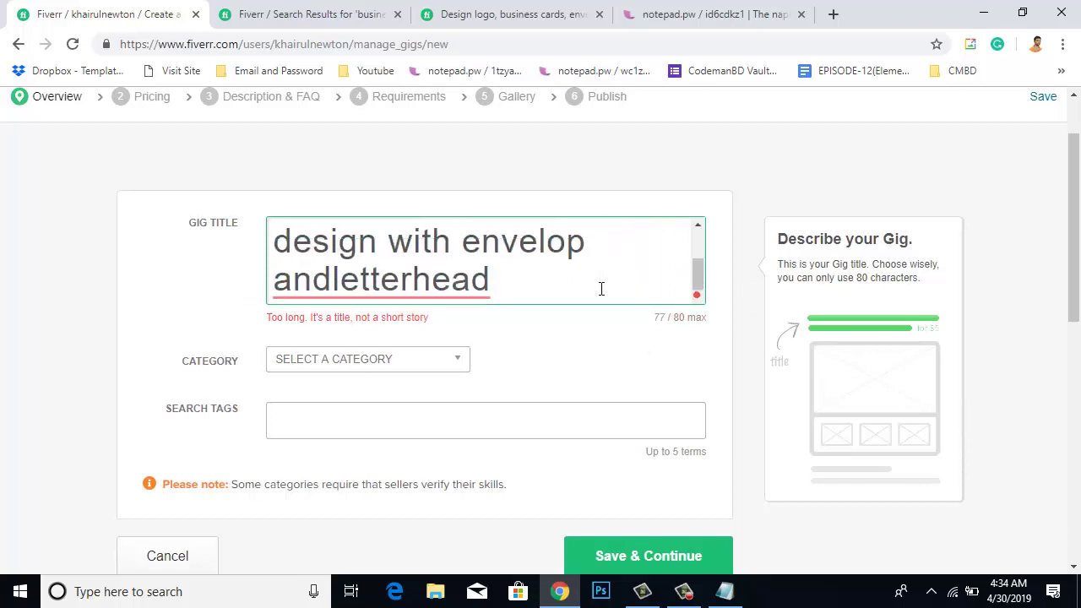
pyautogui.moveTo(434, 289)
pyautogui.click(331, 279)
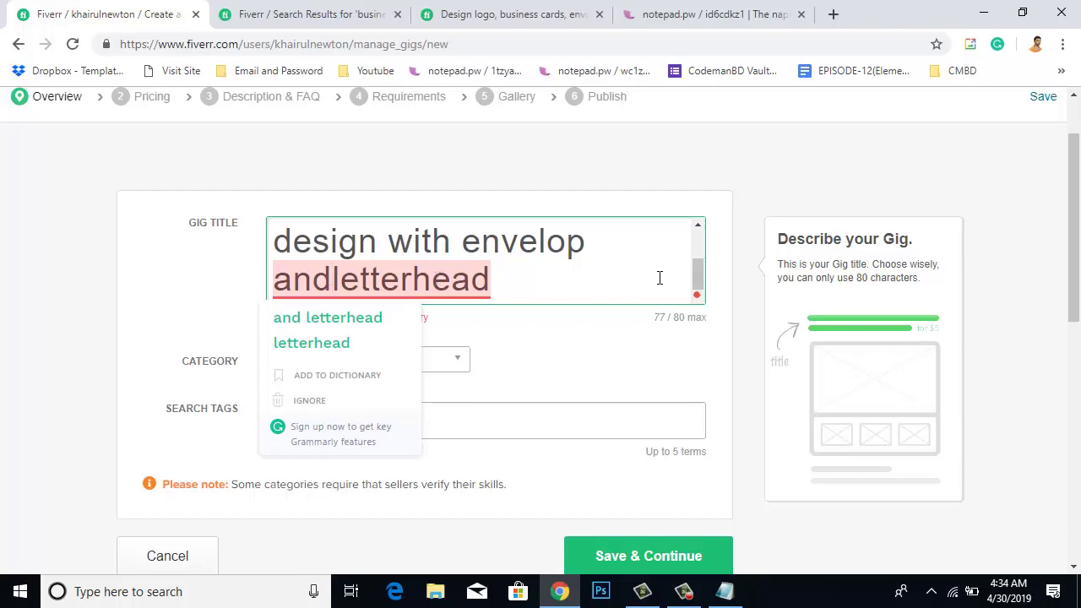
pyautogui.click(618, 284)
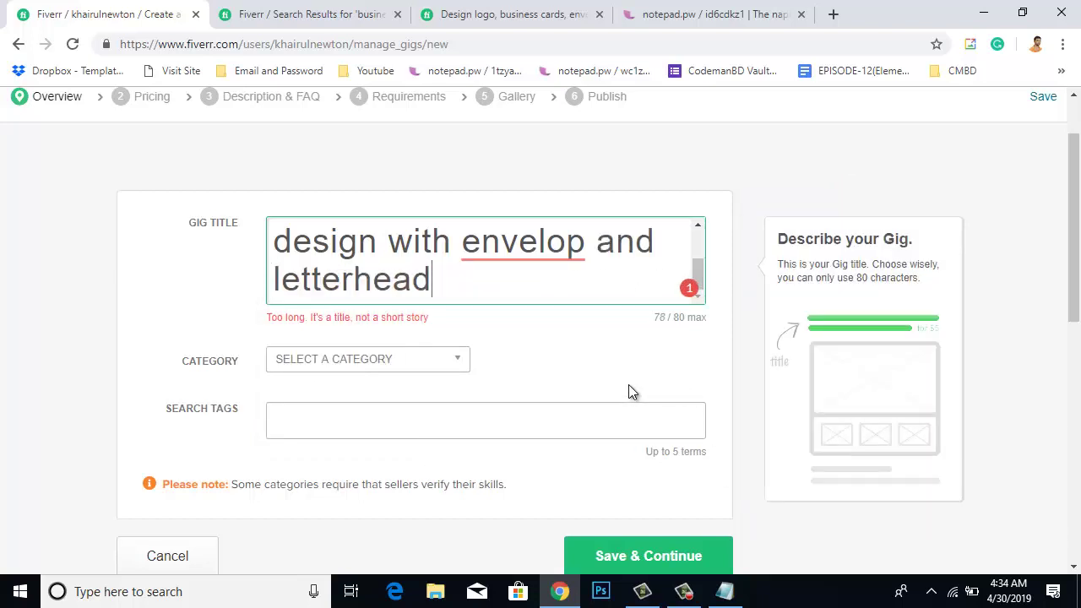
# - Correct "envelop" to "envelope" in the gig title with the suggested replacement and reread the title
pyautogui.scroll(1, 629, 387)
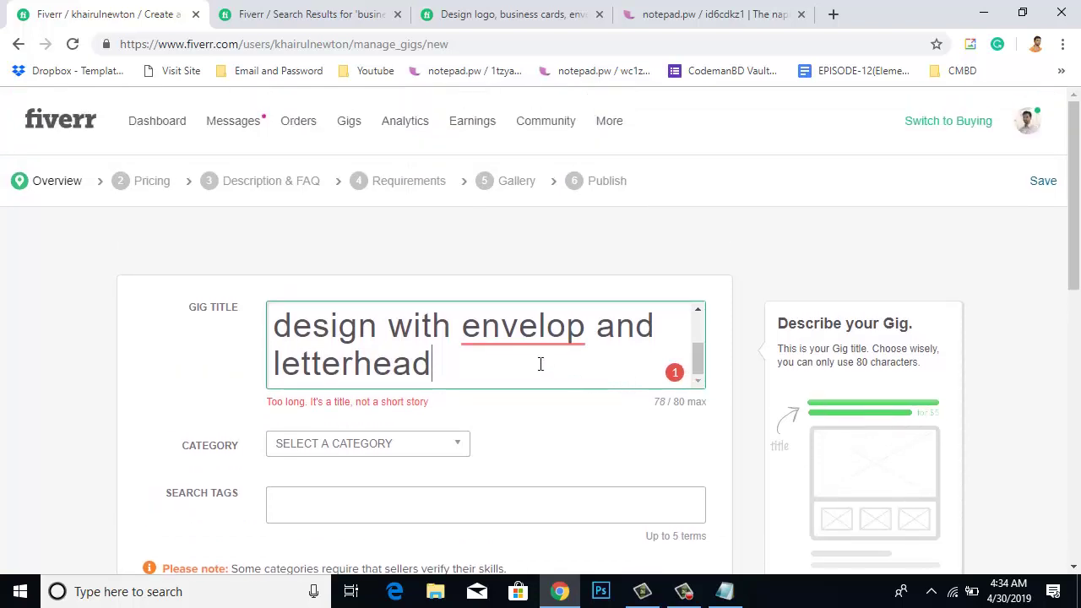
pyautogui.moveTo(525, 327)
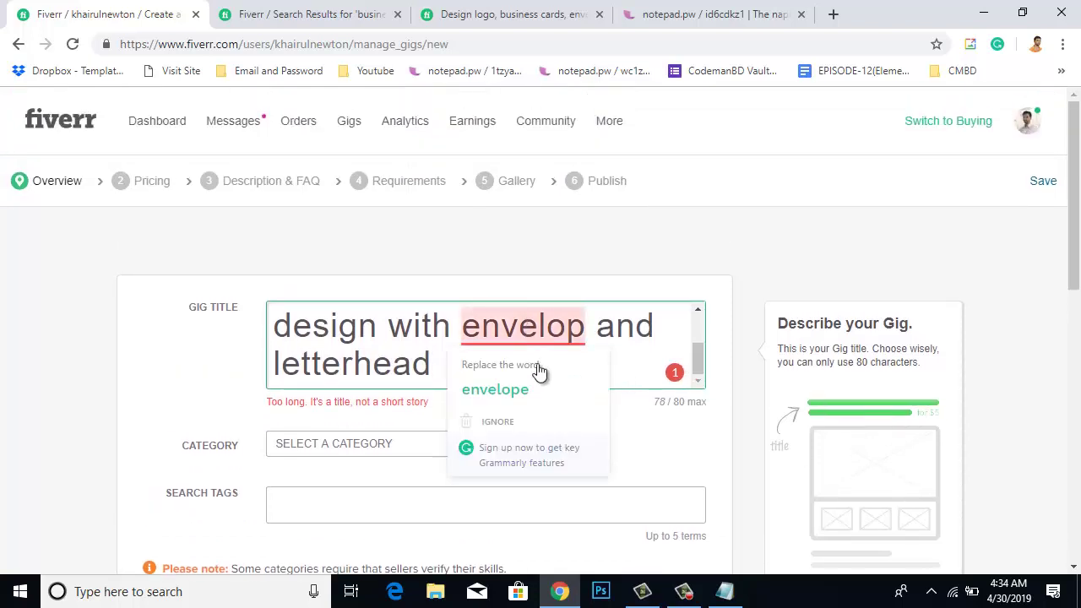
pyautogui.click(544, 389)
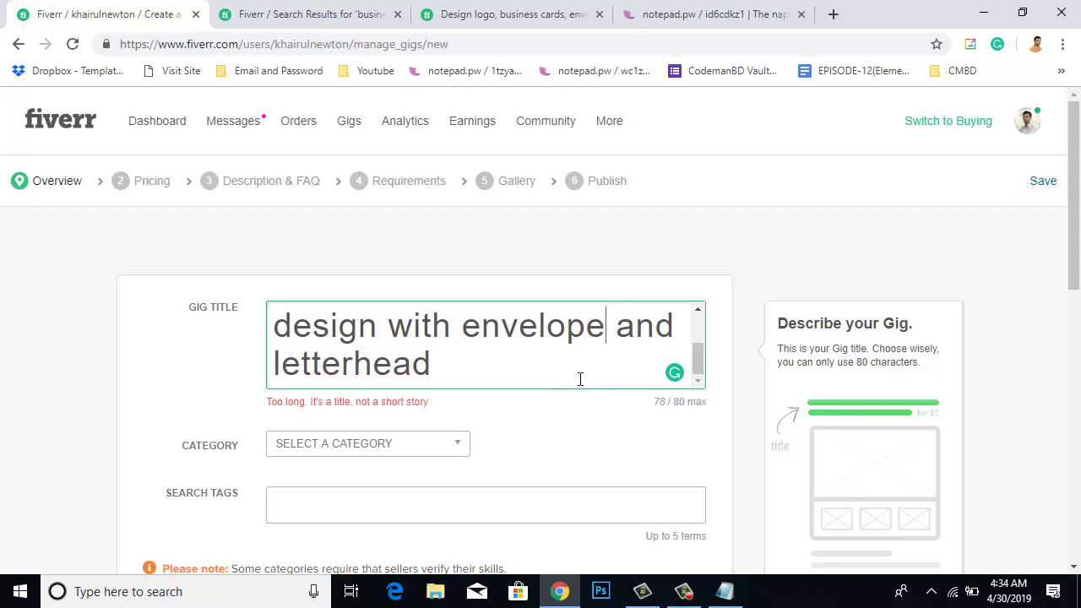
pyautogui.scroll(2, 593, 376)
pyautogui.scroll(-2, 591, 375)
# - Set the gig's category to Graphics & Design and its subcategory to Business Cards & Stationery
pyautogui.scroll(-2, 563, 419)
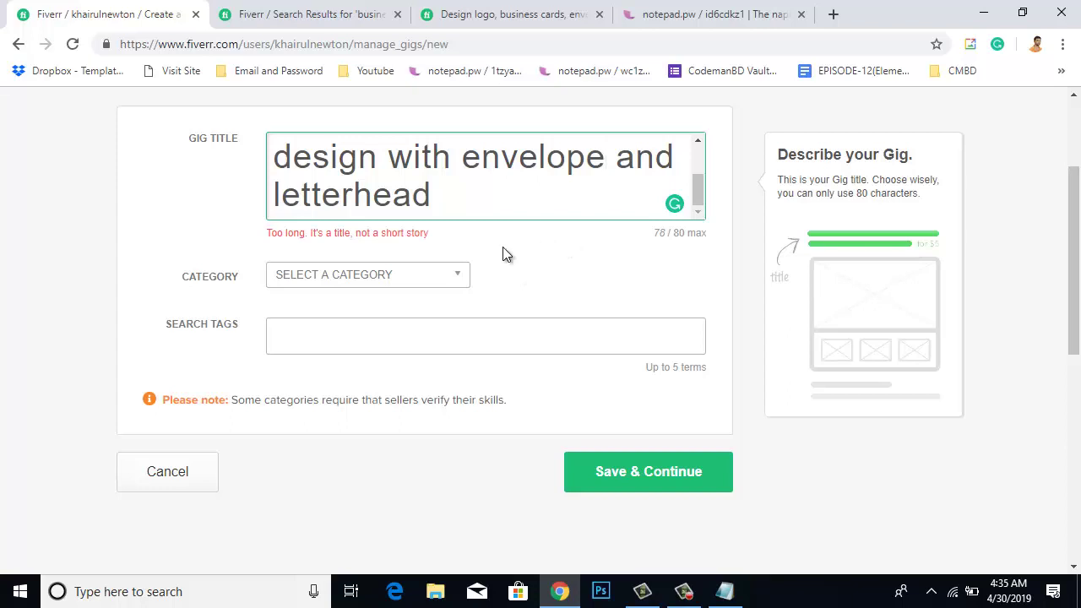
pyautogui.click(446, 283)
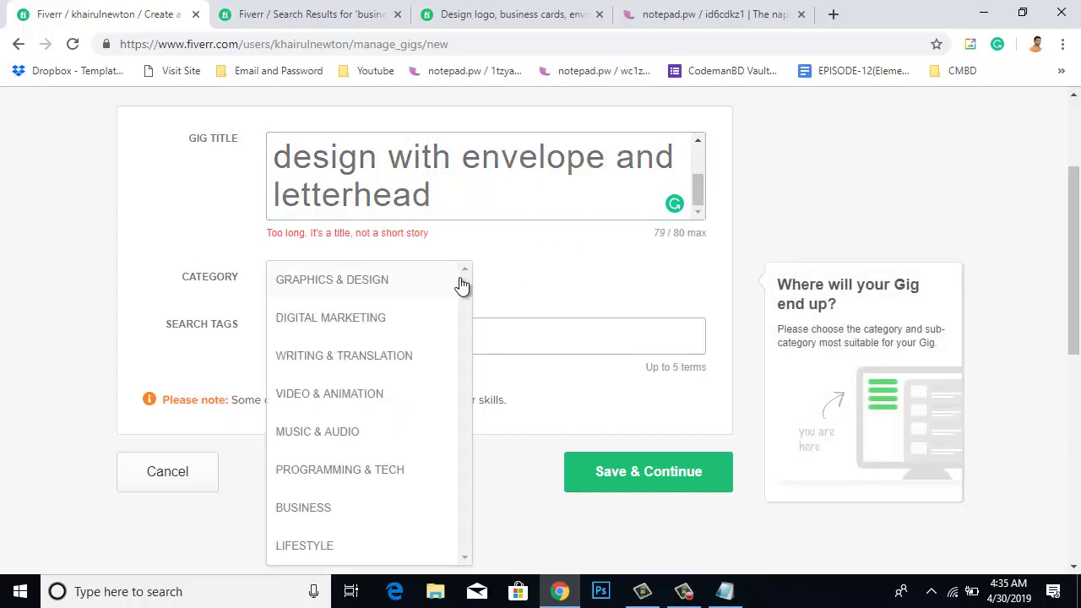
pyautogui.click(387, 289)
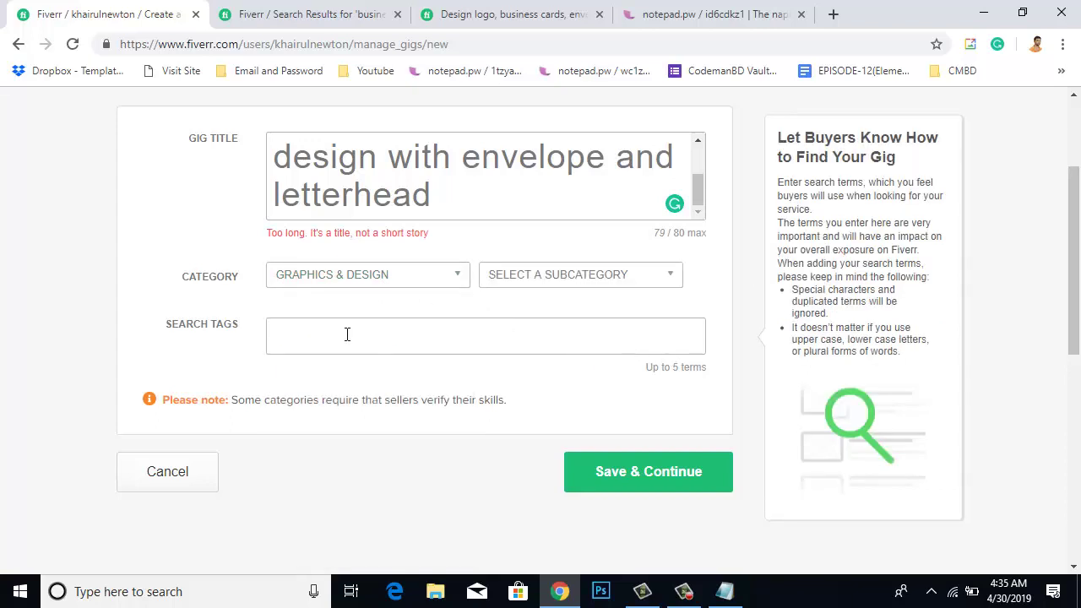
pyautogui.click(644, 277)
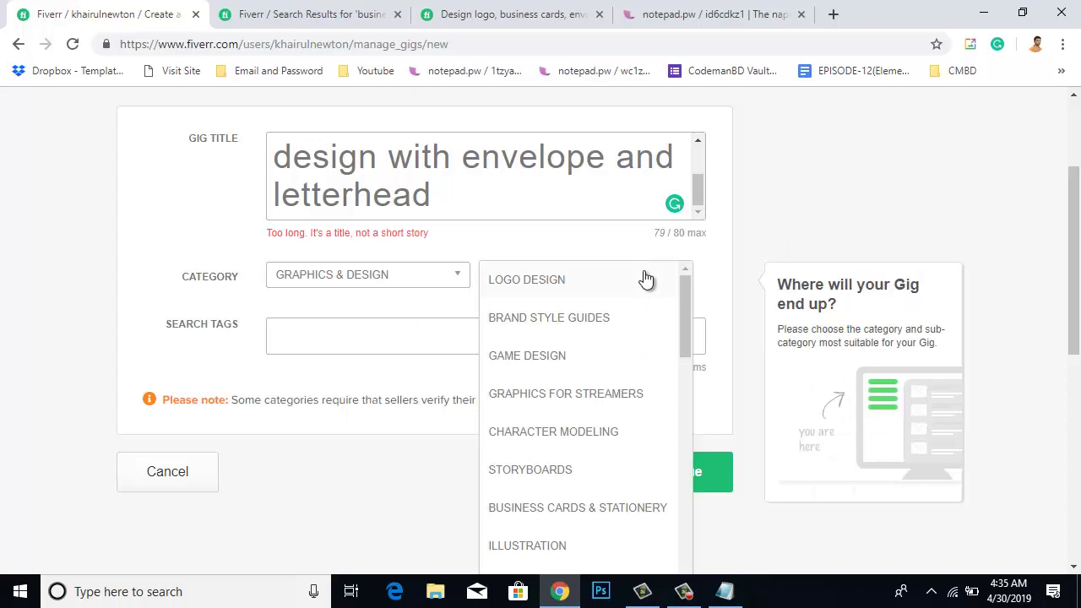
pyautogui.scroll(-2, 629, 456)
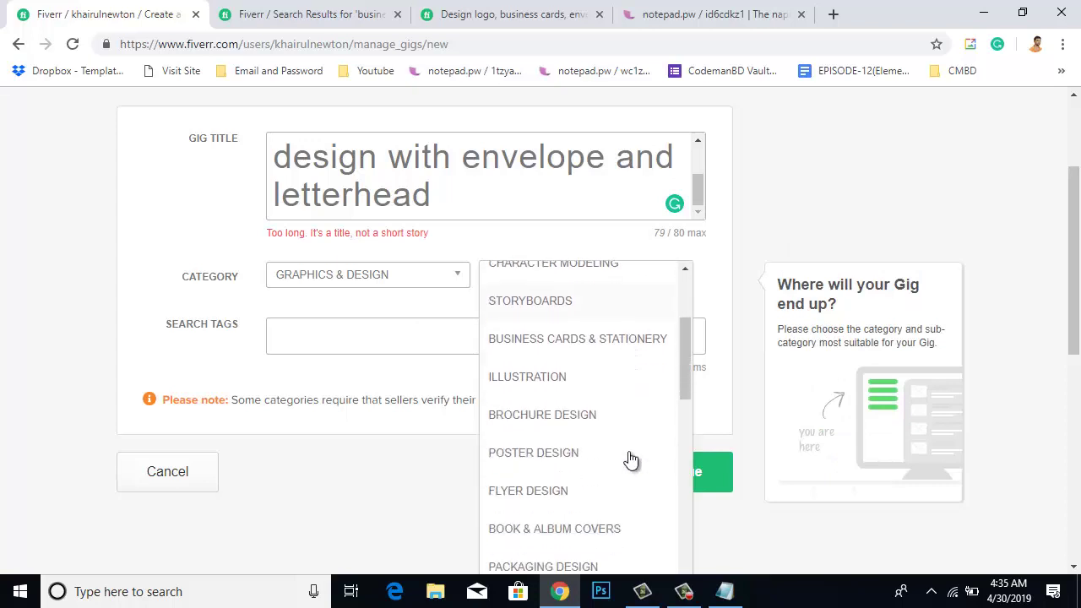
pyautogui.click(627, 342)
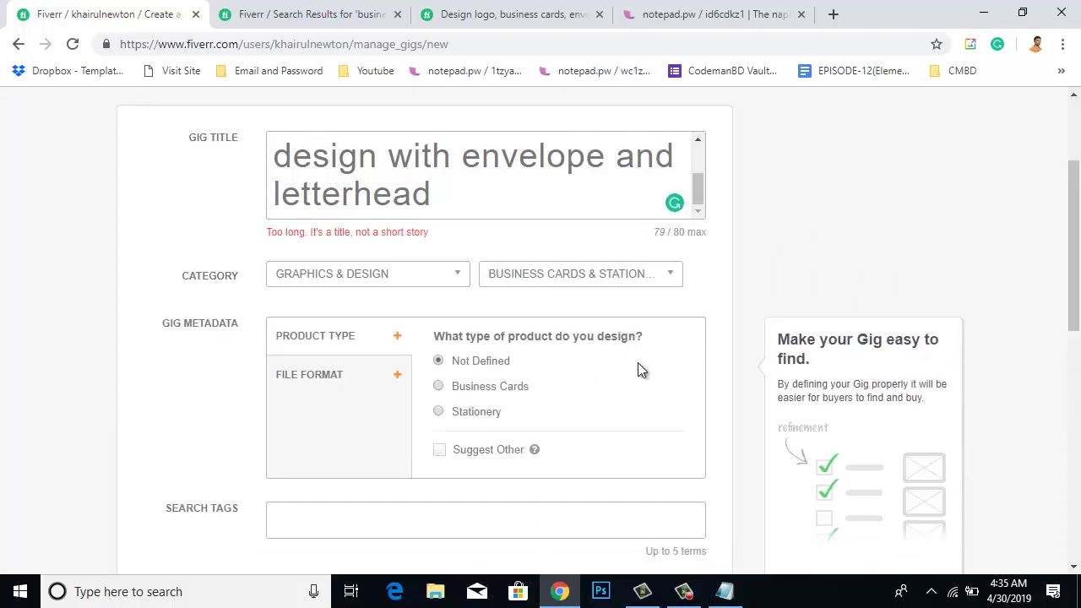
# - Set the gig metadata product type to Business Cards and look over the remaining fields of the overview form
pyautogui.scroll(-1, 638, 367)
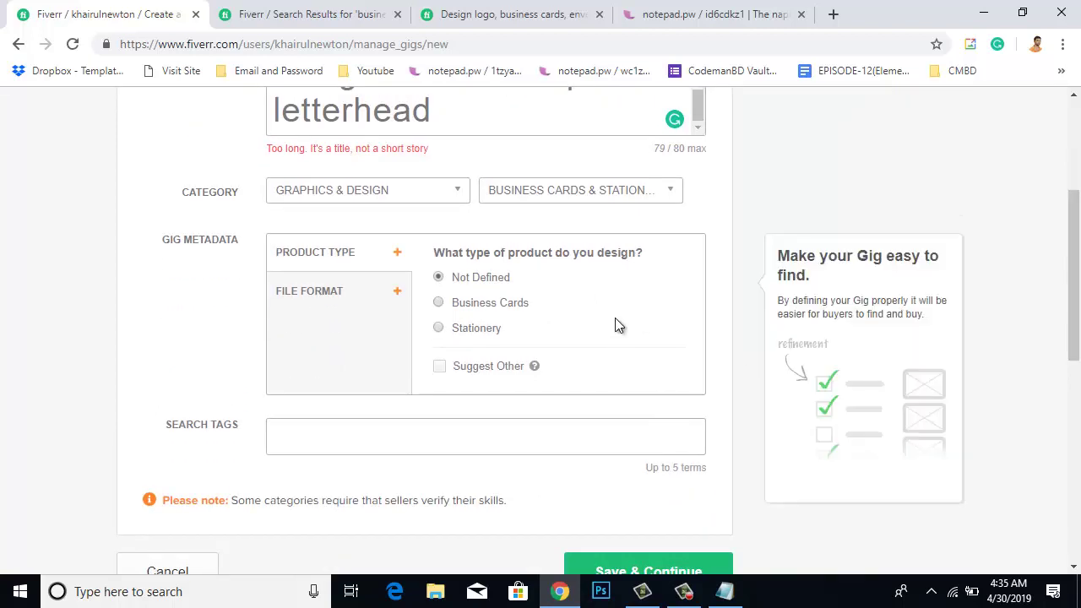
pyautogui.click(439, 302)
pyautogui.scroll(-2, 564, 378)
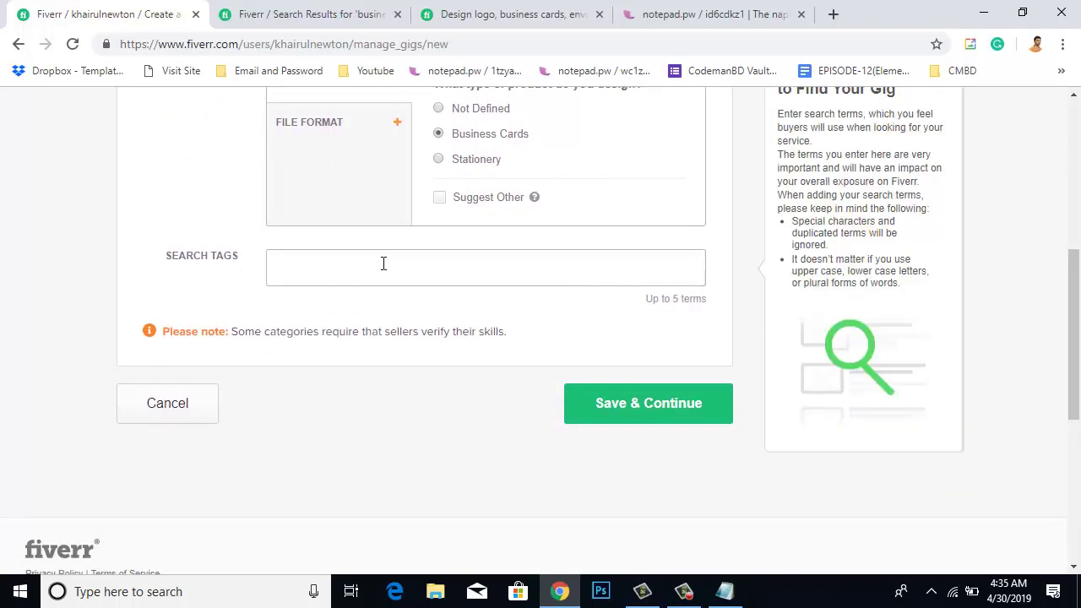
pyautogui.click(385, 264)
pyautogui.scroll(1, 512, 243)
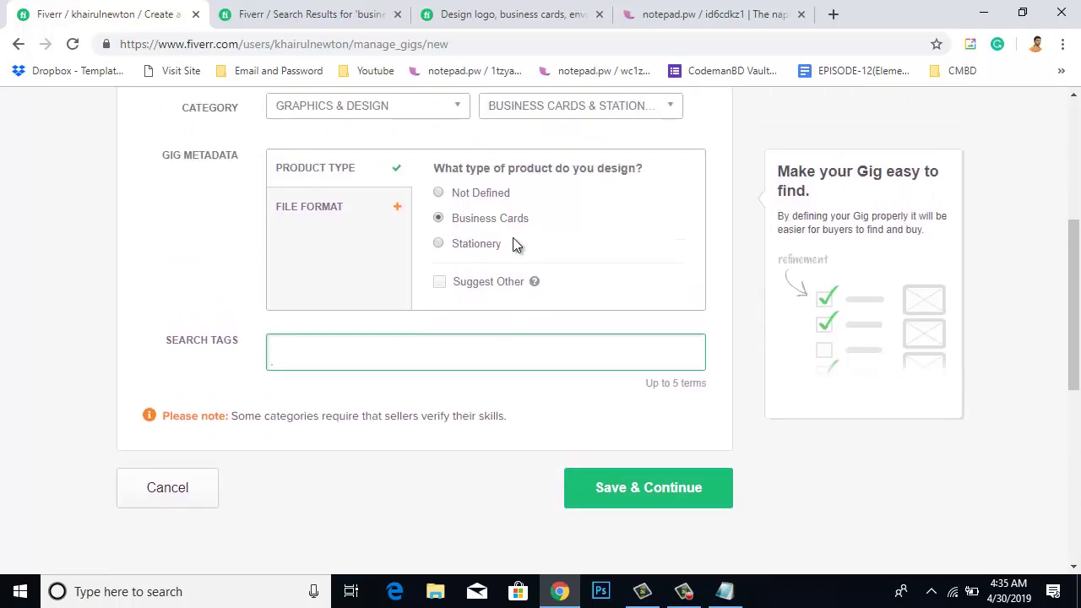
pyautogui.moveTo(536, 282)
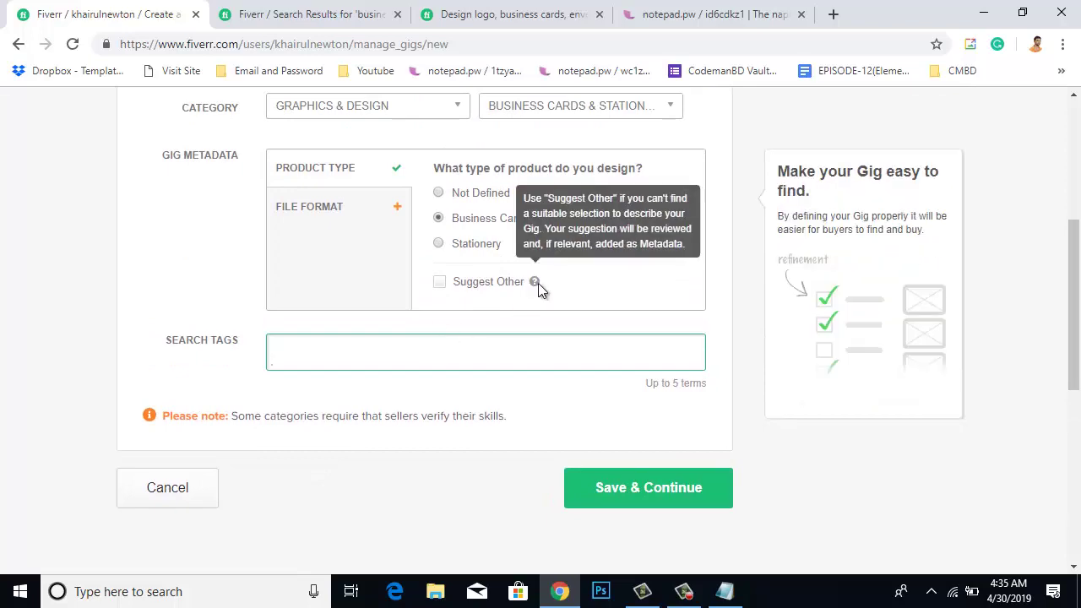
pyautogui.scroll(-1, 539, 280)
pyautogui.scroll(5, 539, 287)
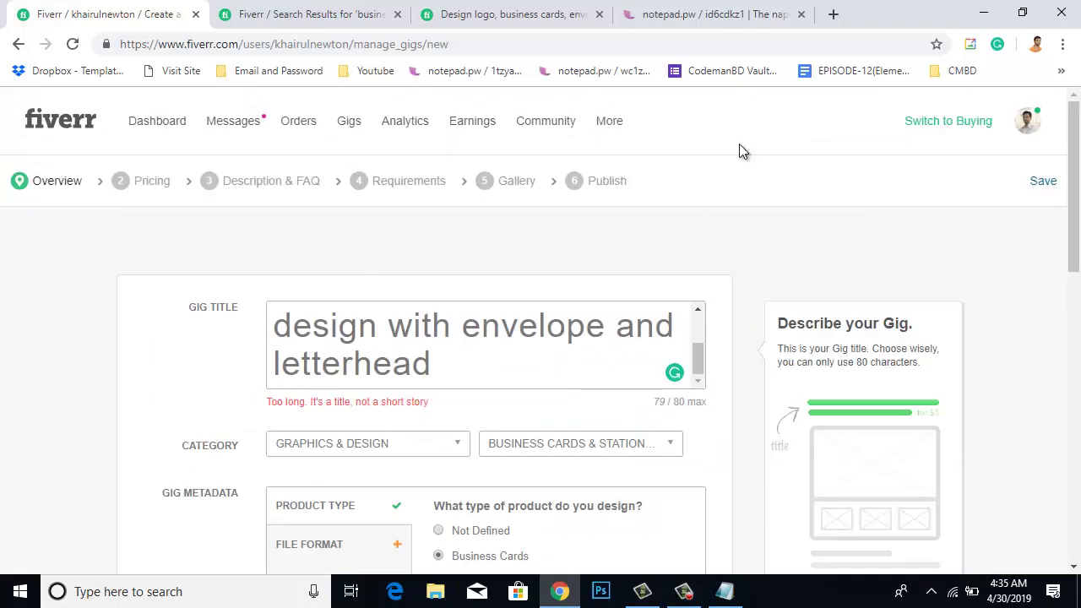
# - Open the Fiverr home page in a new browser tab and activate its service search
pyautogui.click(841, 17)
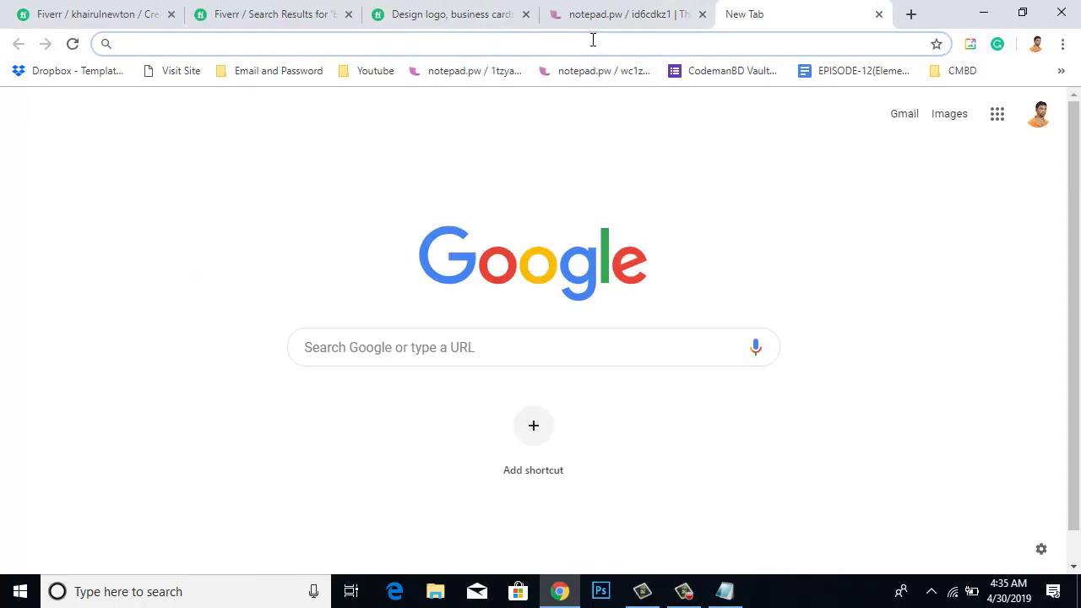
pyautogui.write('y')
pyautogui.press('Return')
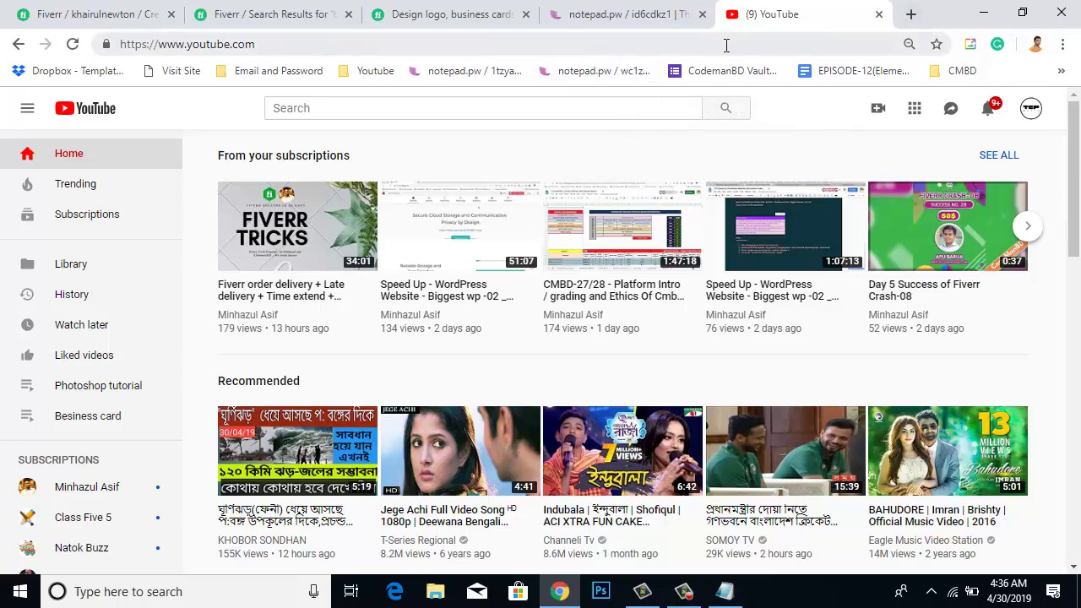
pyautogui.click(589, 43)
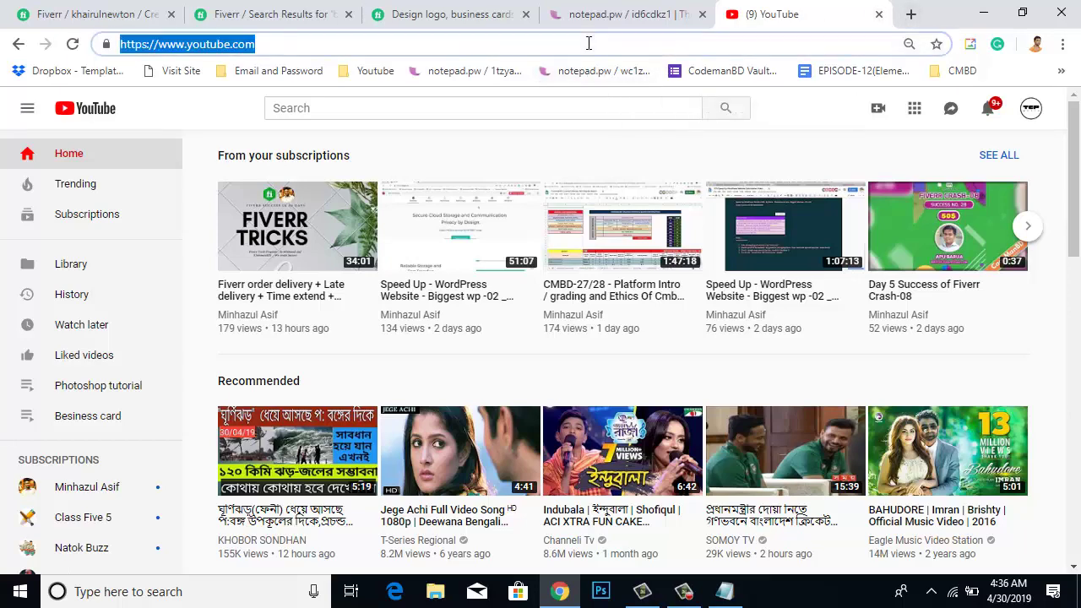
pyautogui.write('fi')
pyautogui.press('Return')
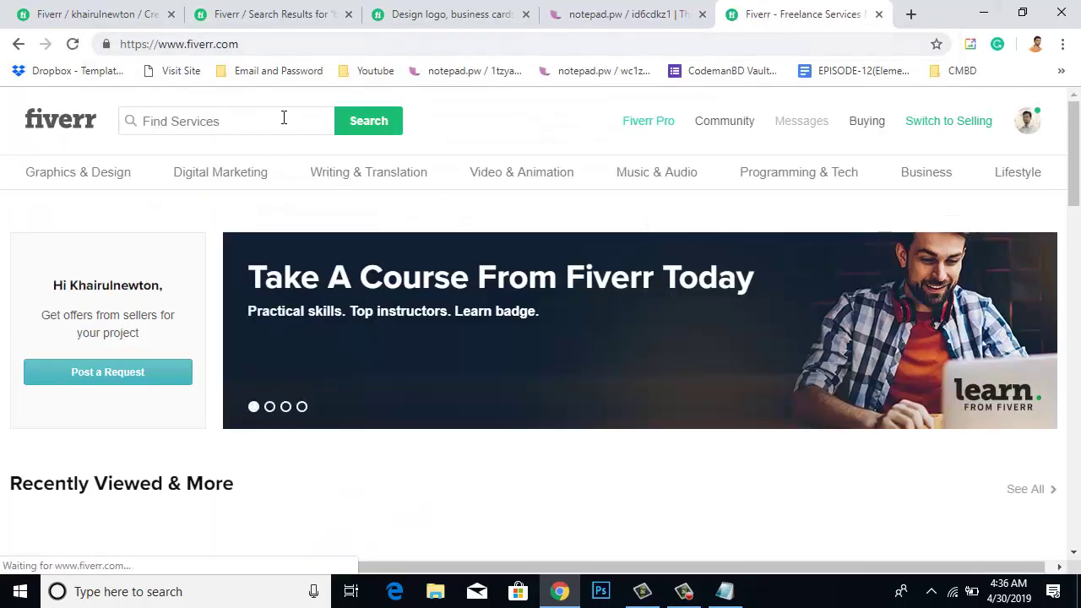
pyautogui.click(287, 127)
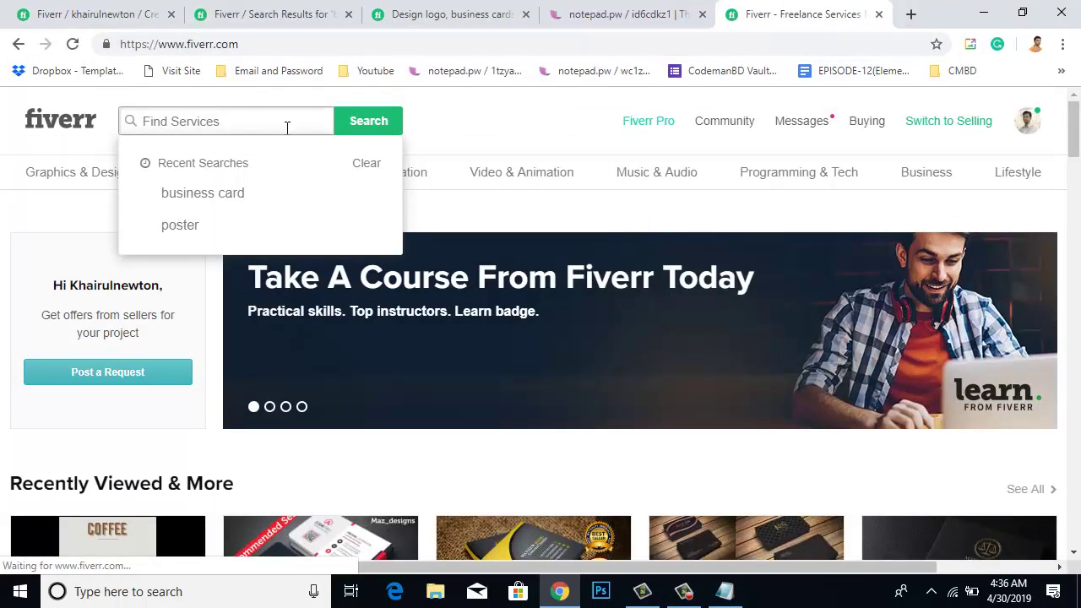
pyautogui.write('buiness')
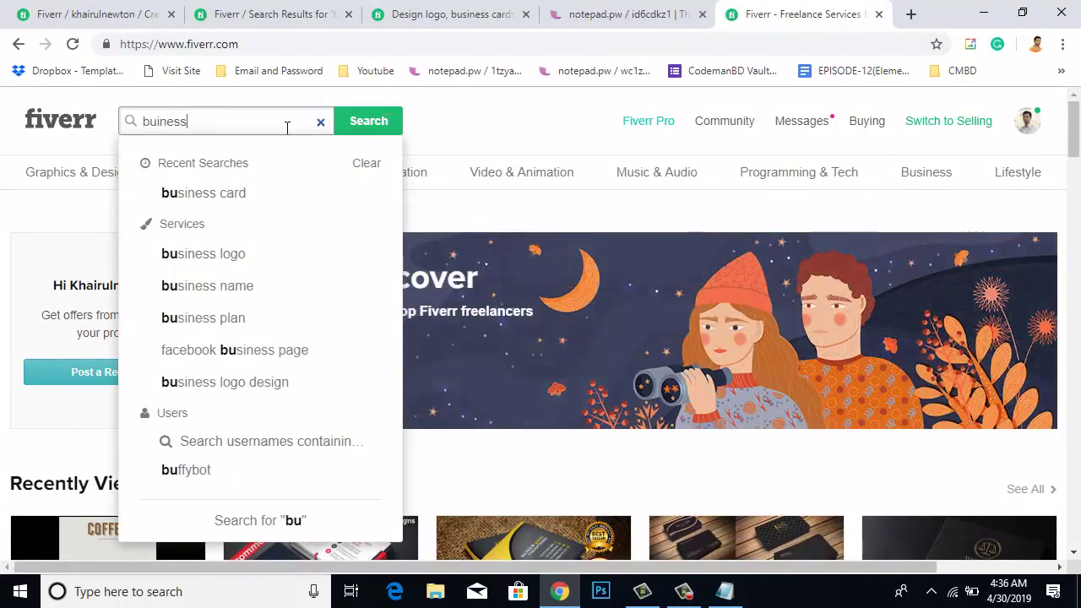
pyautogui.write(' car')
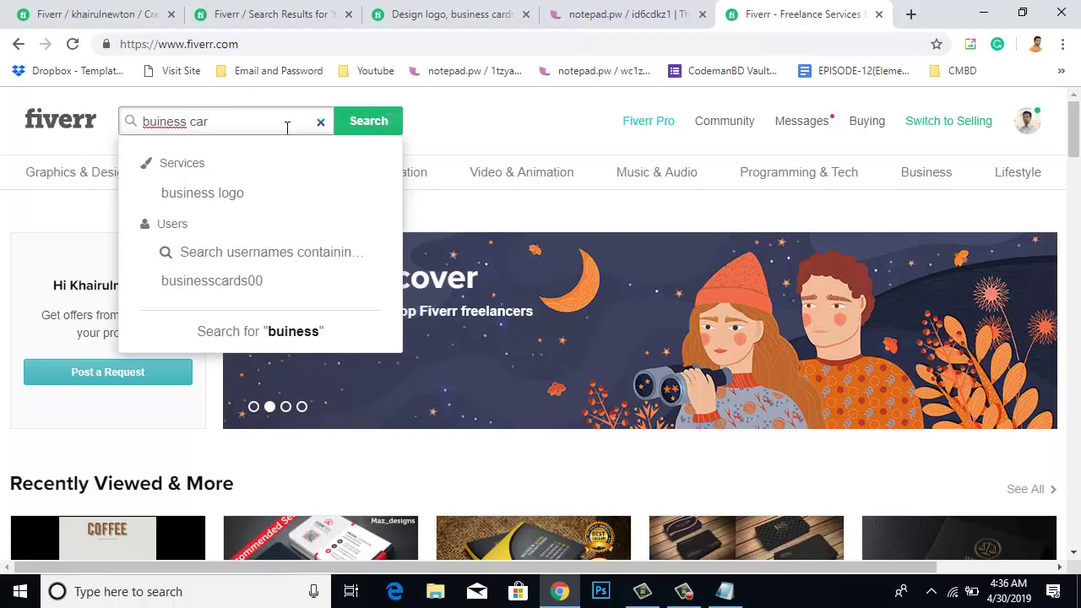
pyautogui.press('BackSpace')
pyautogui.write('d')
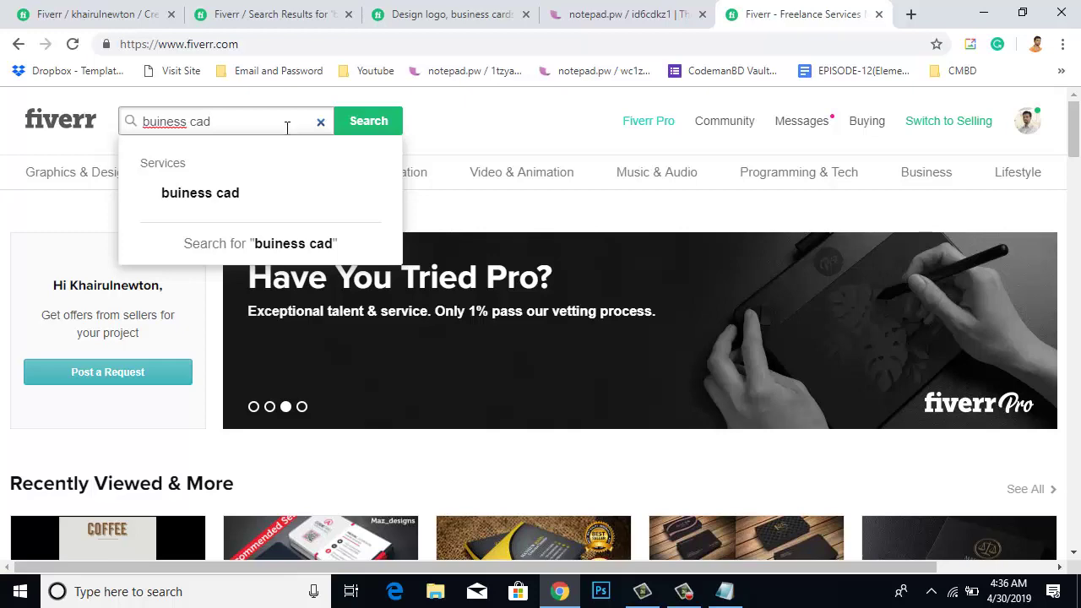
pyautogui.press('BackSpace')
pyautogui.press('BackSpace')
pyautogui.press('BackSpace')
pyautogui.press('BackSpace')
pyautogui.press('BackSpace')
pyautogui.press('BackSpace')
pyautogui.press('BackSpace')
pyautogui.press('BackSpace')
pyautogui.press('BackSpace')
pyautogui.press('BackSpace')
pyautogui.press('BackSpace')
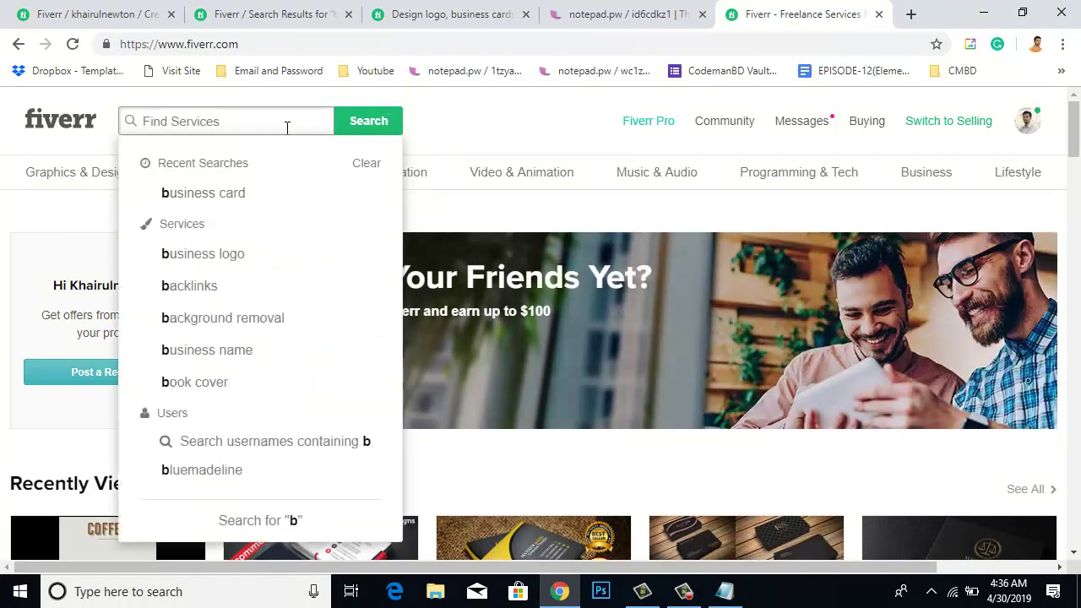
# - Enter "business" in the Fiverr service search and read the suggested search terms
pyautogui.write('busi')
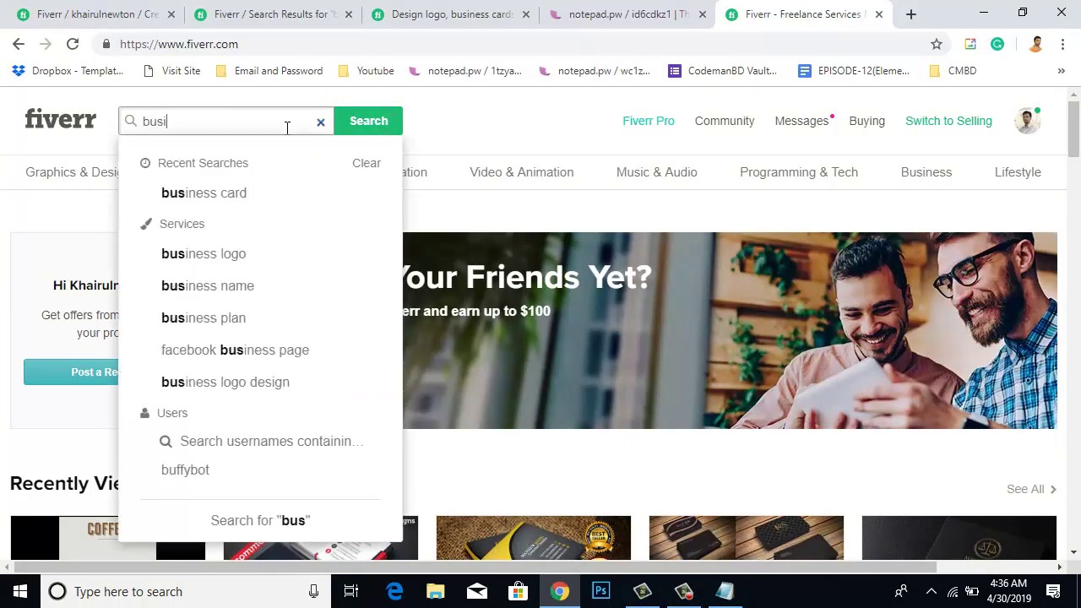
pyautogui.write('ne')
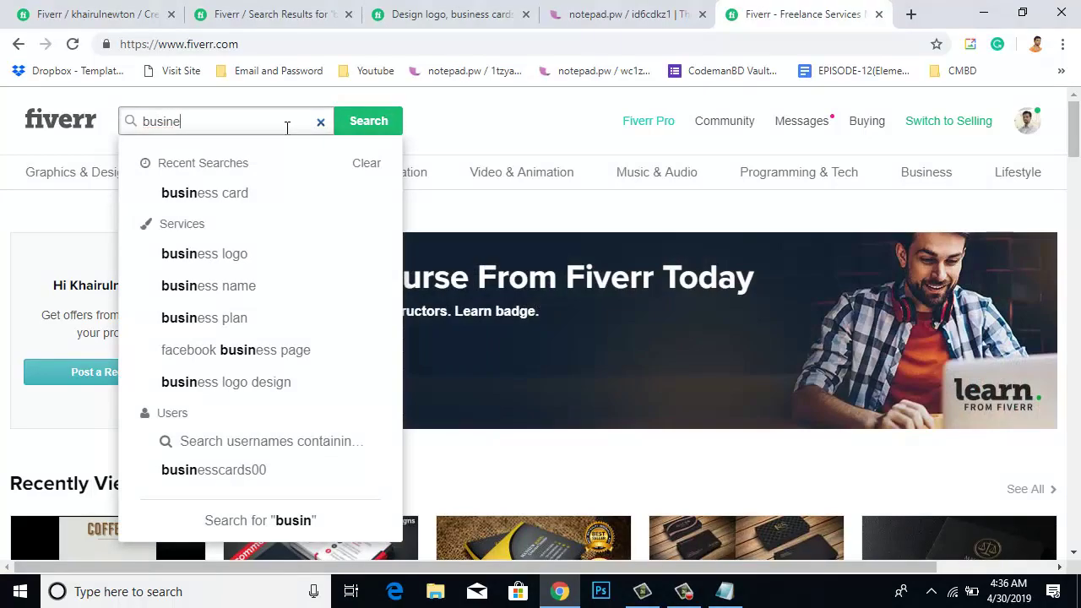
pyautogui.write('ss')
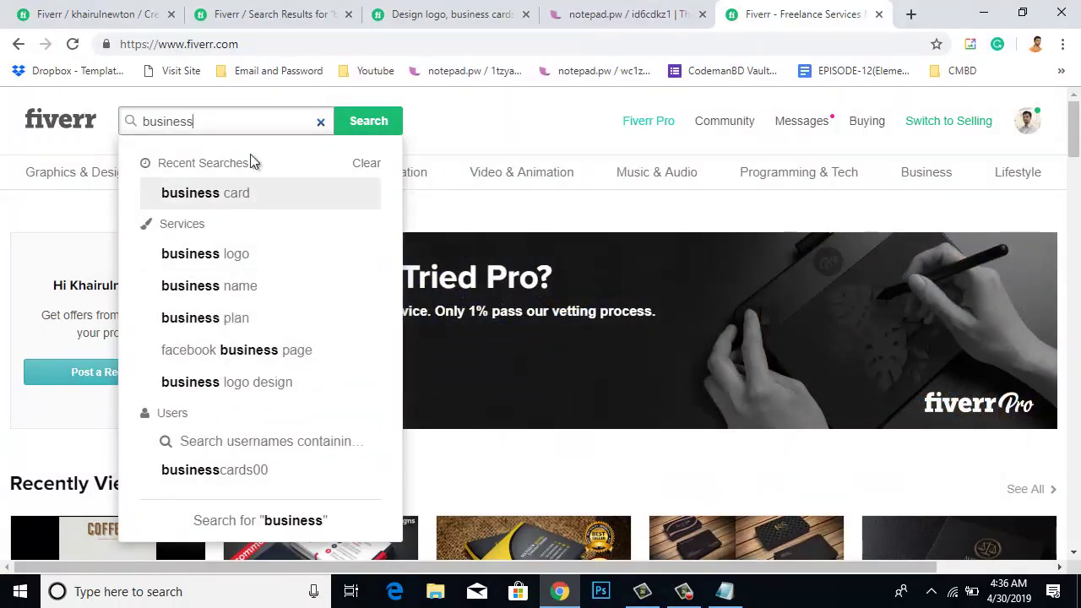
# - Replace the search term with "luxury" and examine the suggested services for business card keywords
pyautogui.doubleClick(216, 120)
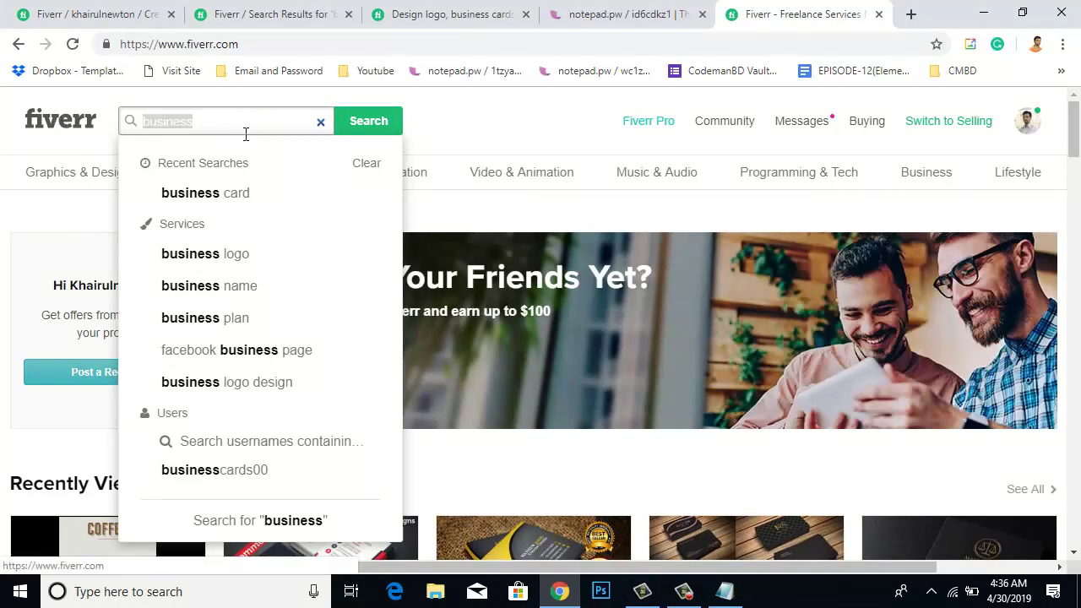
pyautogui.write('lu')
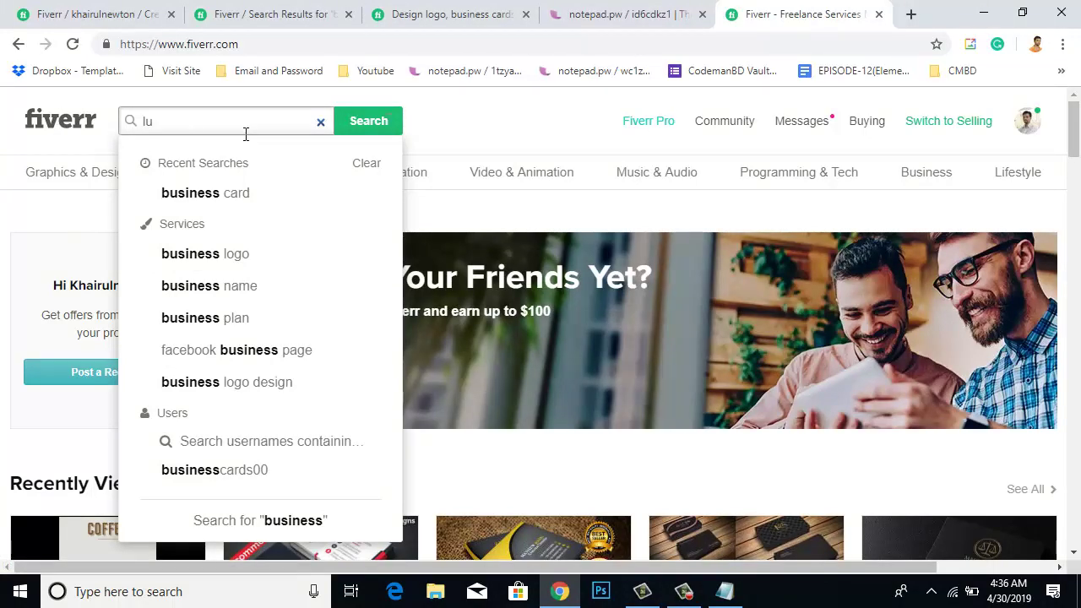
pyautogui.write('xury')
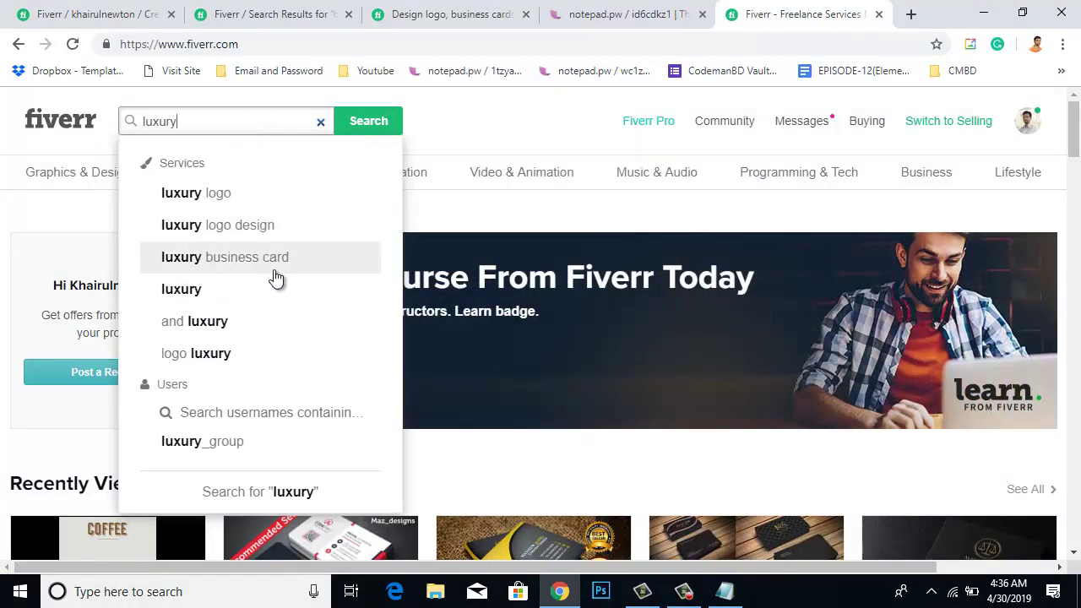
# - Replace the search term with "minimal bu" and check the suggestions for minimal business card keywords
pyautogui.doubleClick(200, 124)
pyautogui.press('BackSpace')
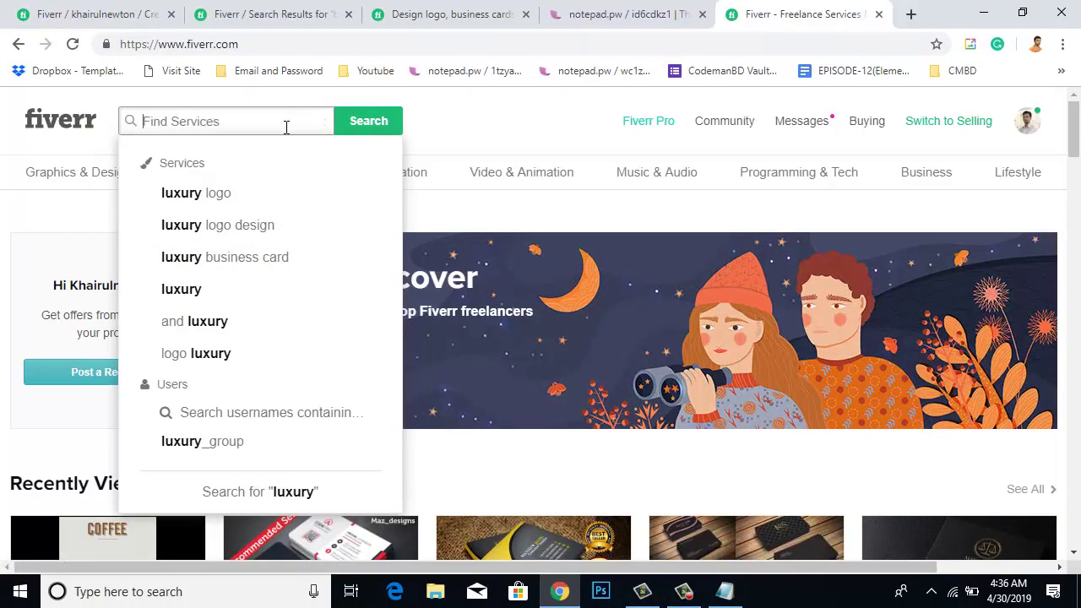
pyautogui.write('m')
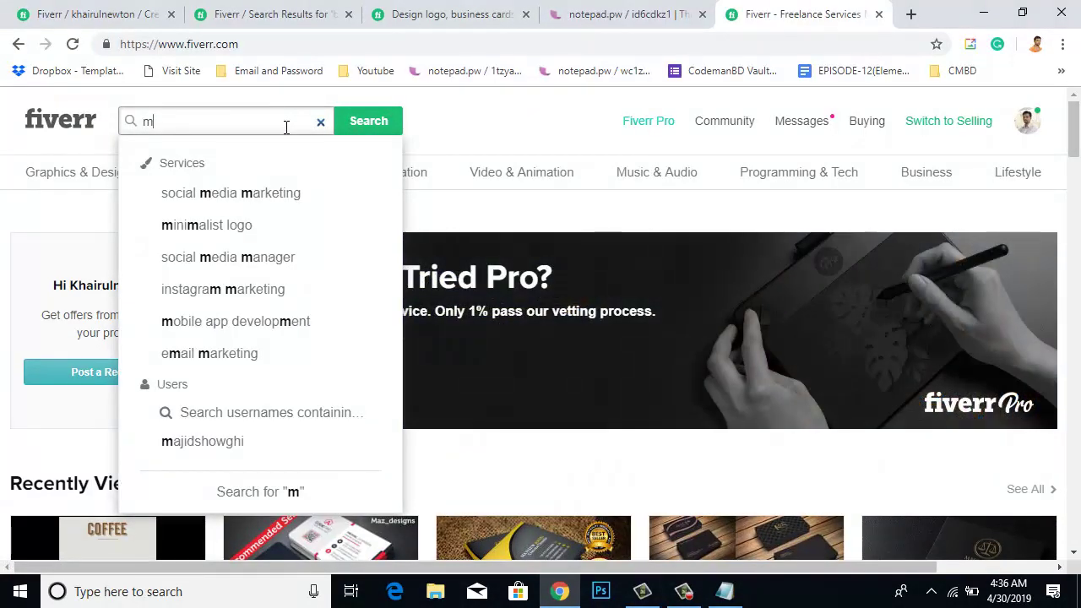
pyautogui.write('in')
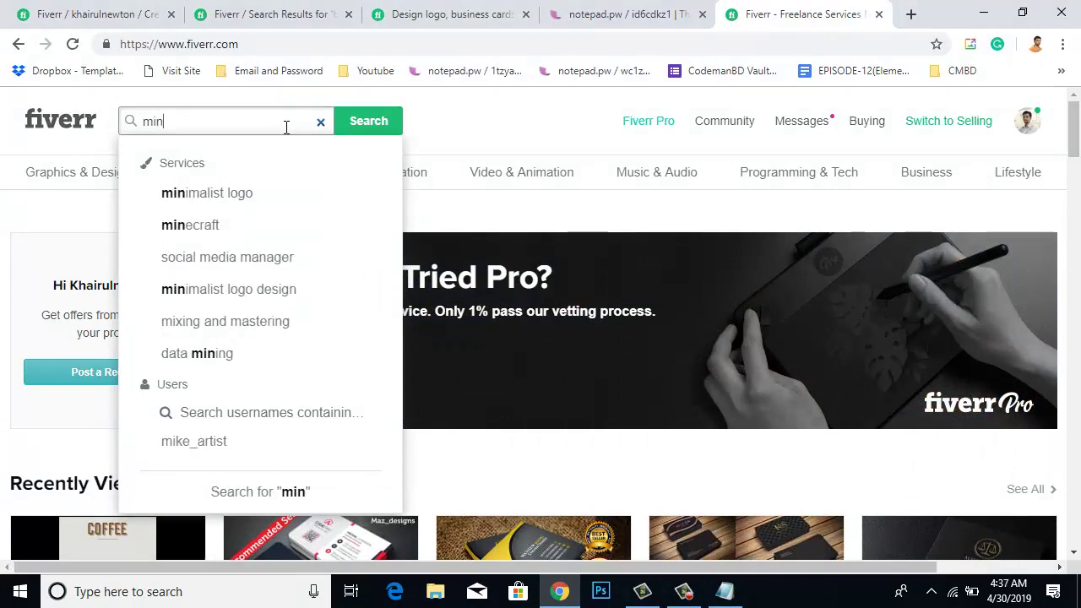
pyautogui.write('i')
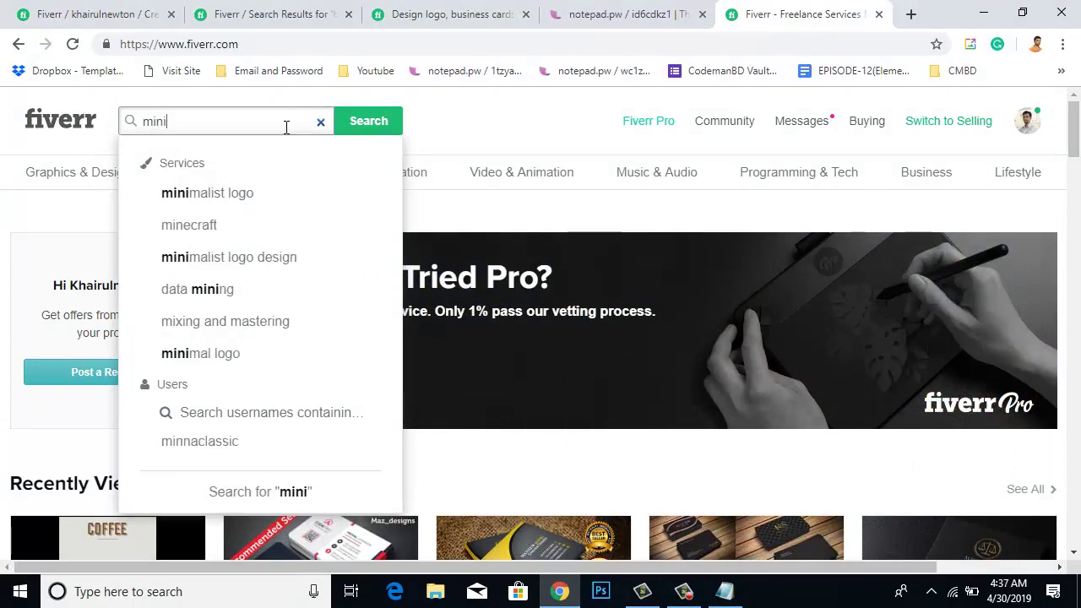
pyautogui.write('ma')
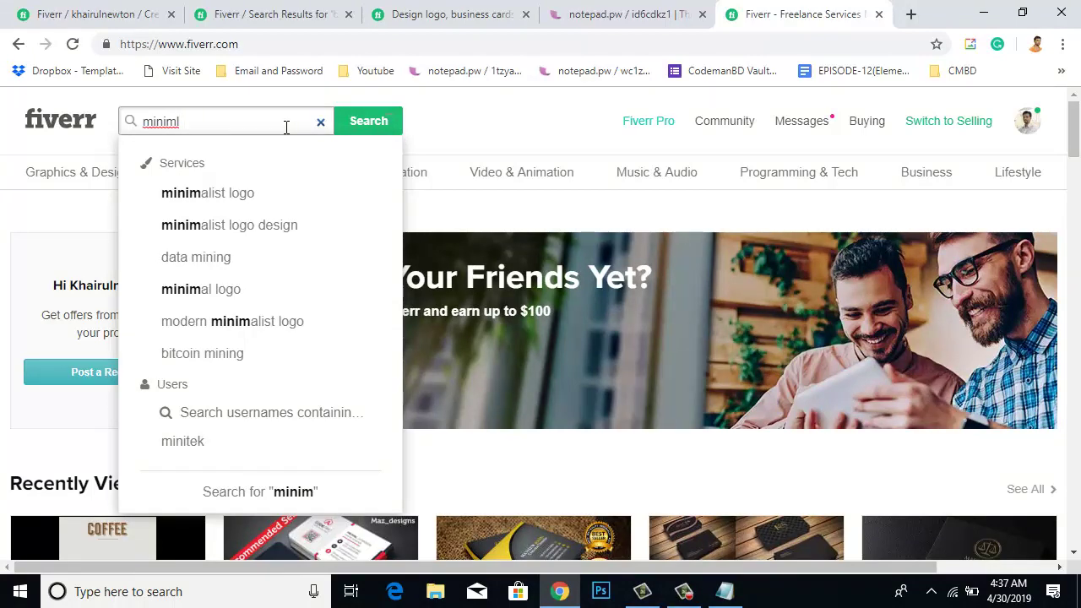
pyautogui.write('l')
pyautogui.press('BackSpace')
pyautogui.write('al bu')
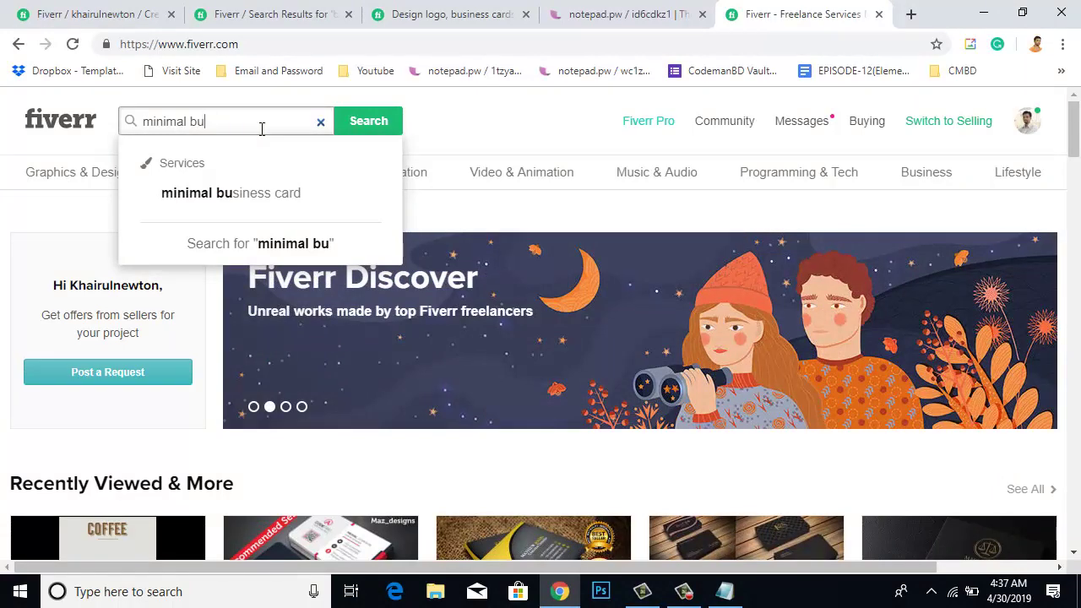
# - Clear the search and enter "letterhead" to look over the suggested letterhead keywords
pyautogui.press('BackSpace')
pyautogui.press('BackSpace')
pyautogui.press('BackSpace')
pyautogui.press('BackSpace')
pyautogui.press('BackSpace')
pyautogui.press('BackSpace')
pyautogui.press('BackSpace')
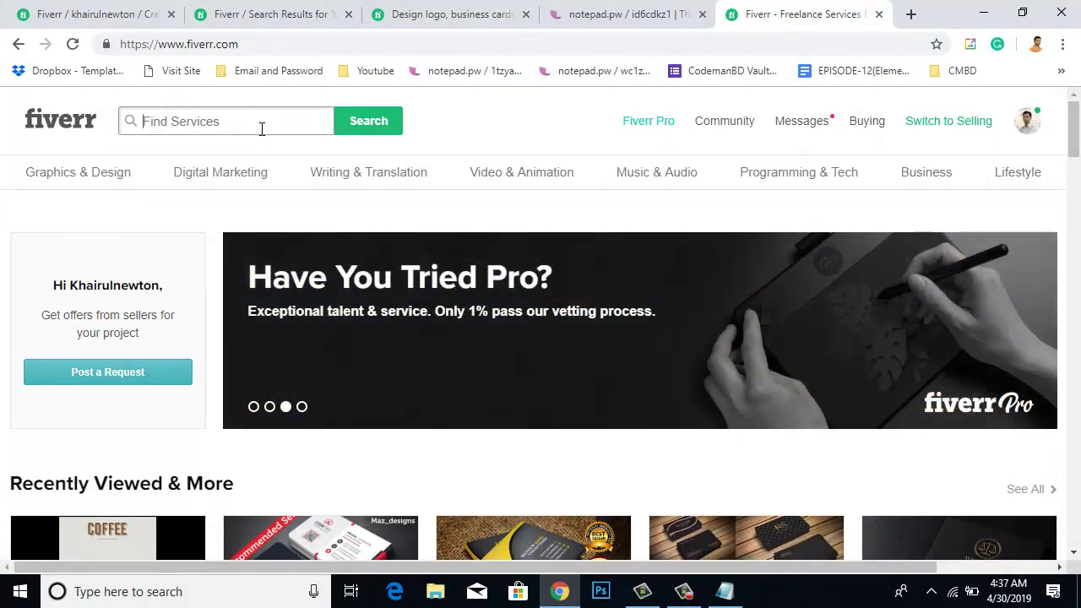
pyautogui.write('letterh')
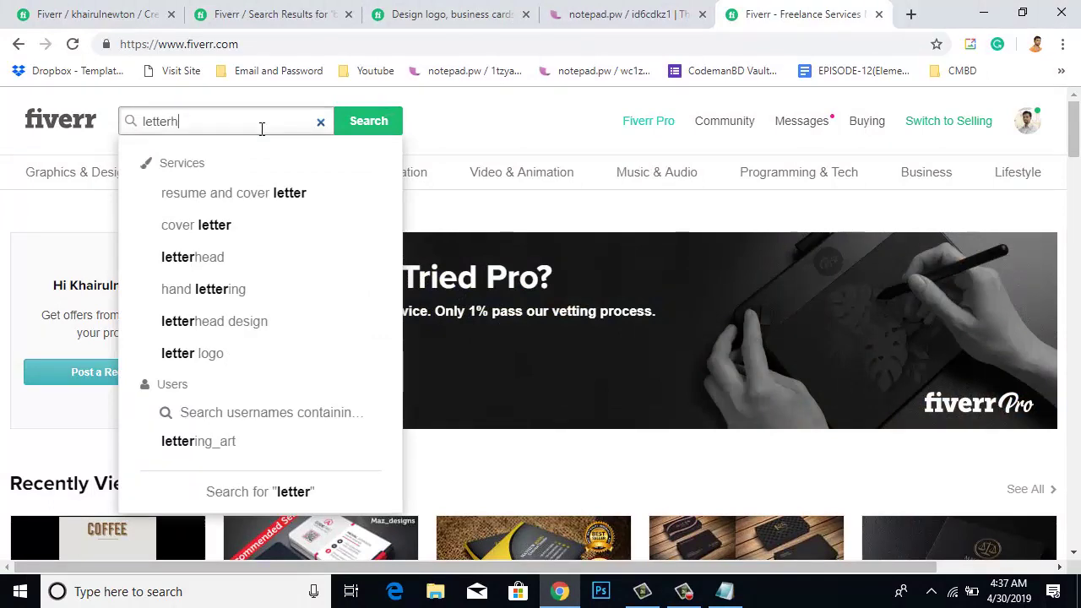
pyautogui.write('ead')
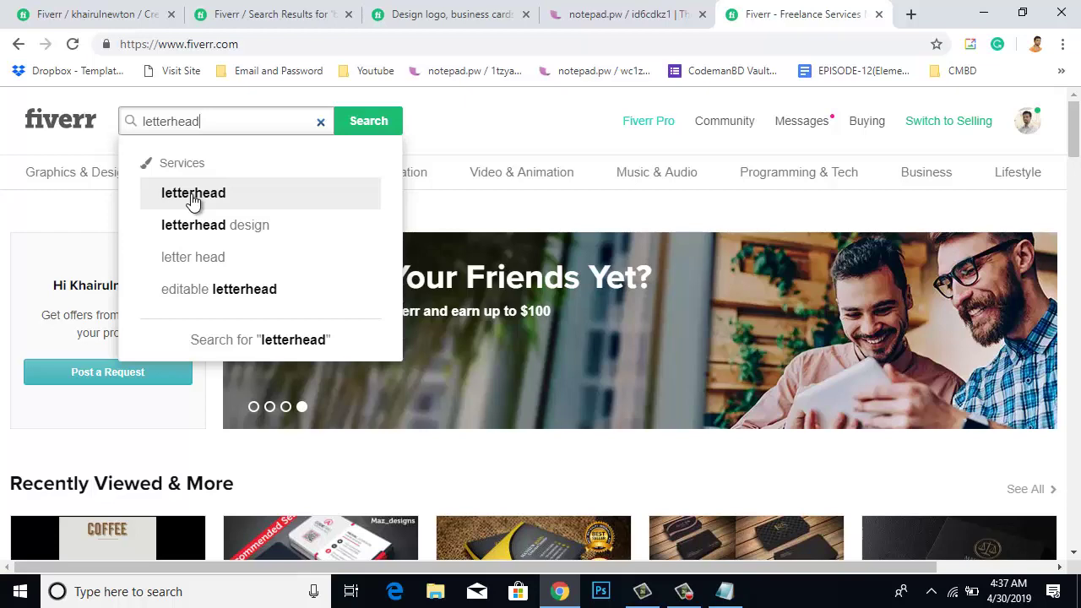
# - Replace the search term with "stationa" and check the suggested stationery keywords
pyautogui.moveTo(212, 126); pyautogui.dragTo(141, 122)
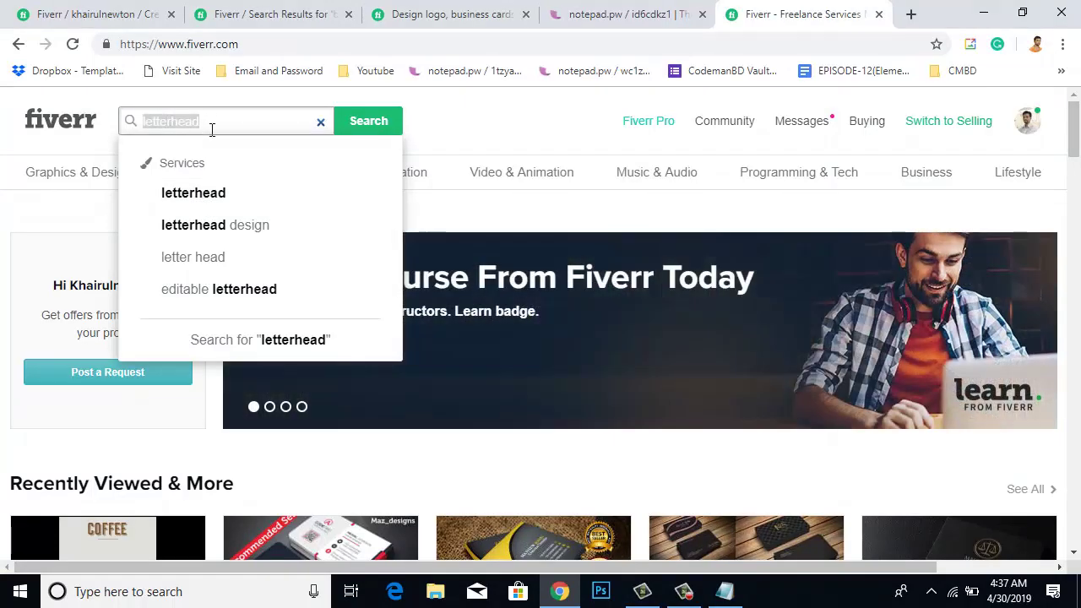
pyautogui.write('st')
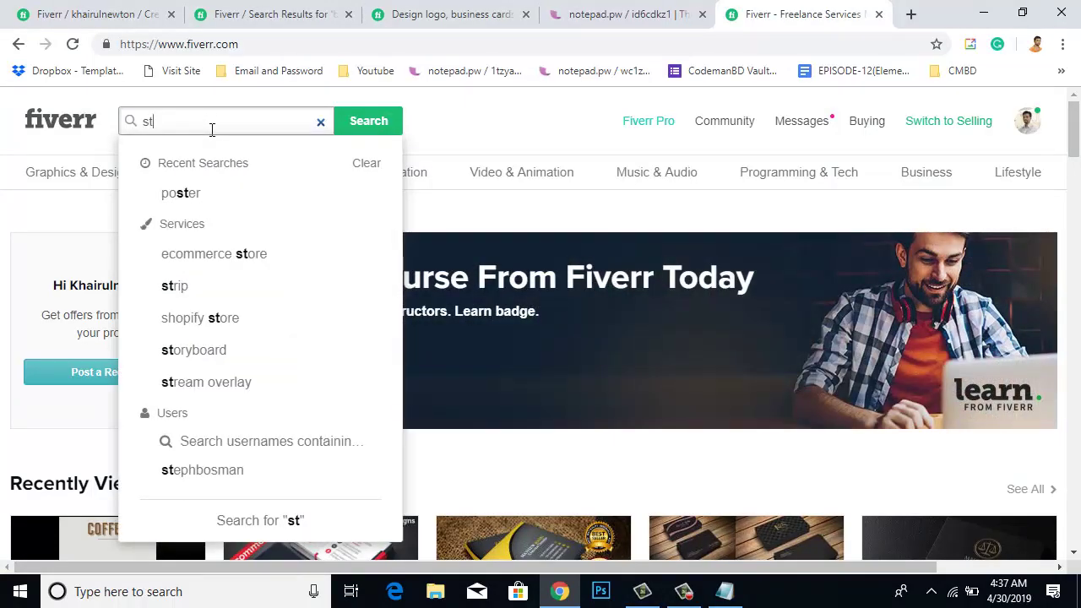
pyautogui.write('ationa')
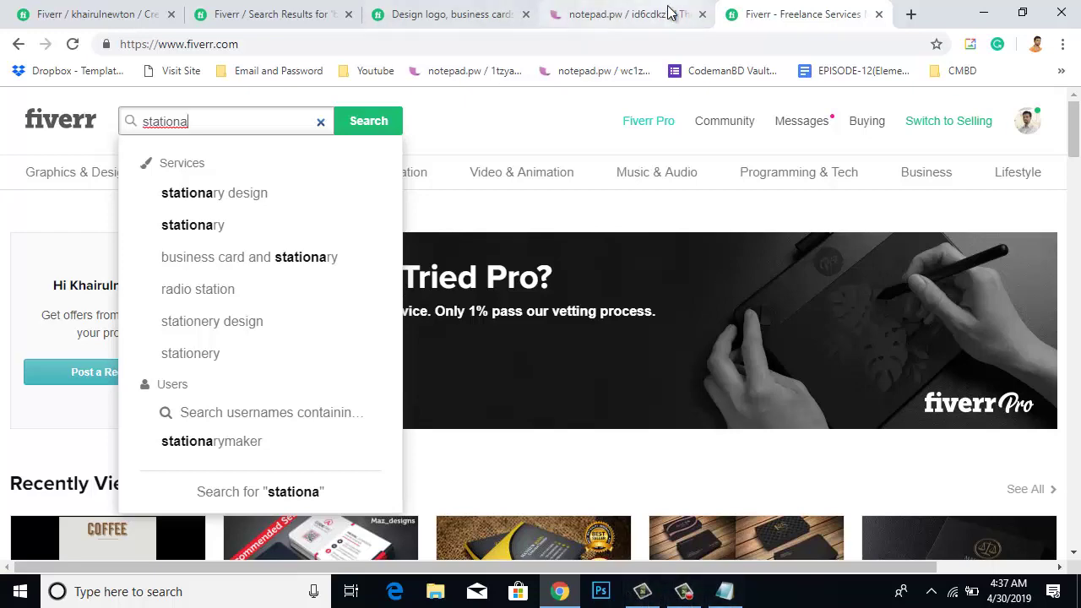
pyautogui.click(616, 10)
pyautogui.click(736, 10)
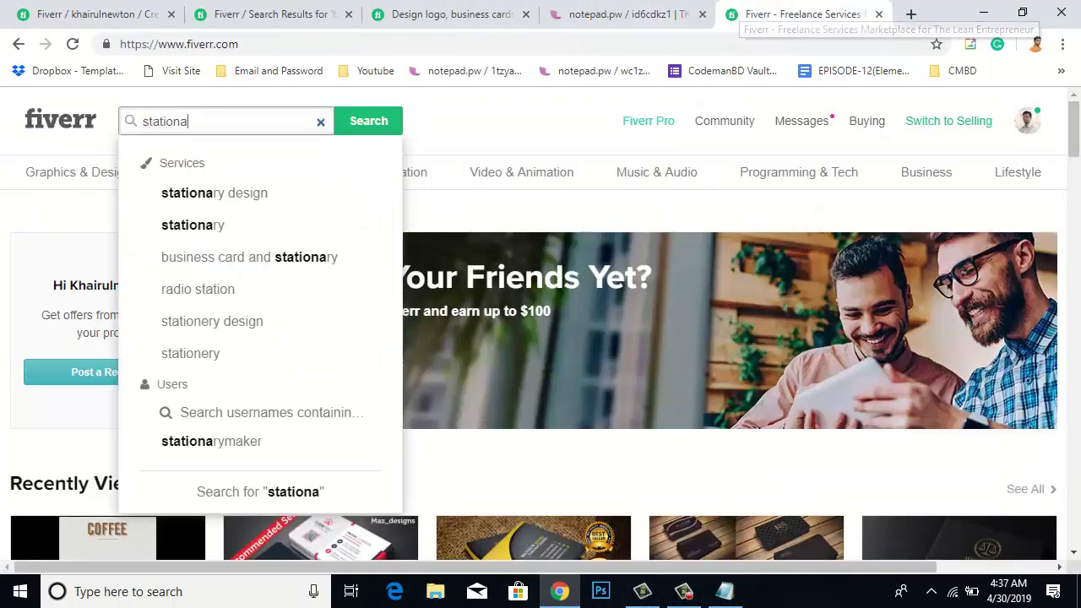
# - Return to the new gig's overview form and add "Business card" as the first search tag
pyautogui.click(307, 12)
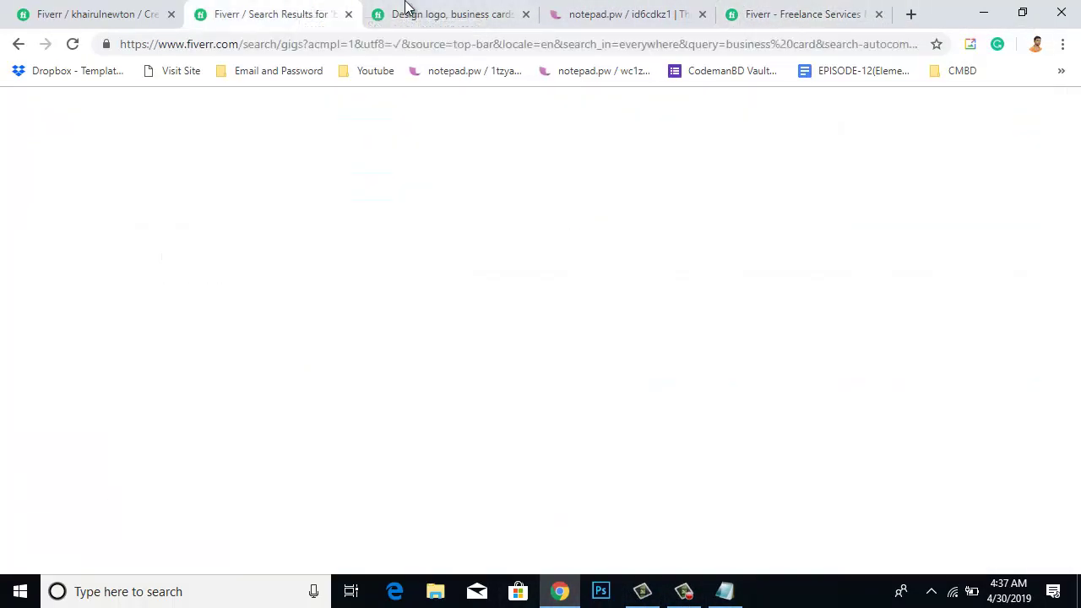
pyautogui.click(407, 10)
pyautogui.click(96, 13)
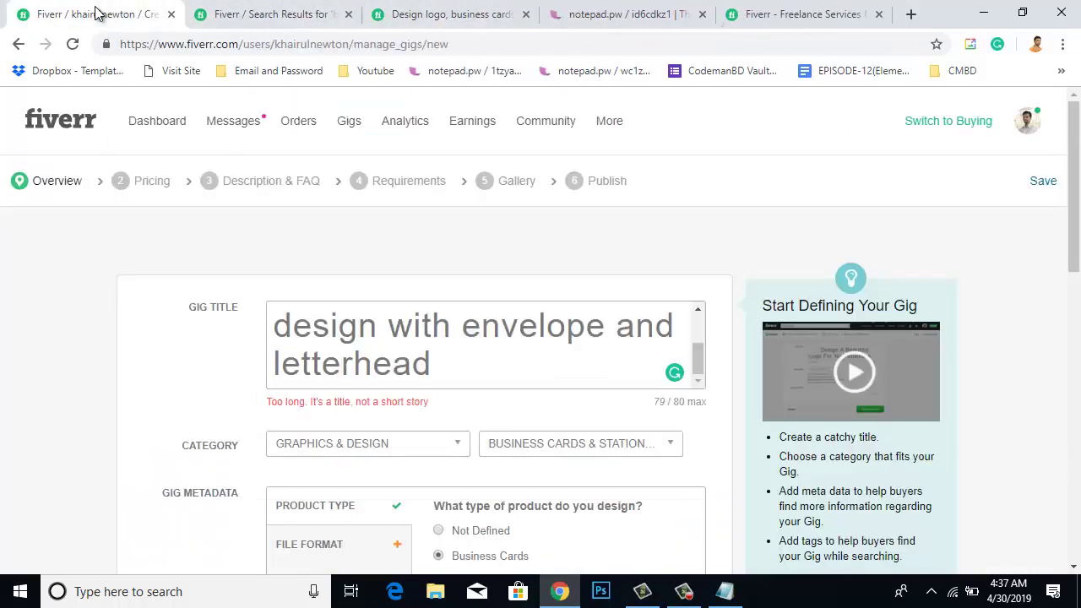
pyautogui.scroll(-5, 548, 422)
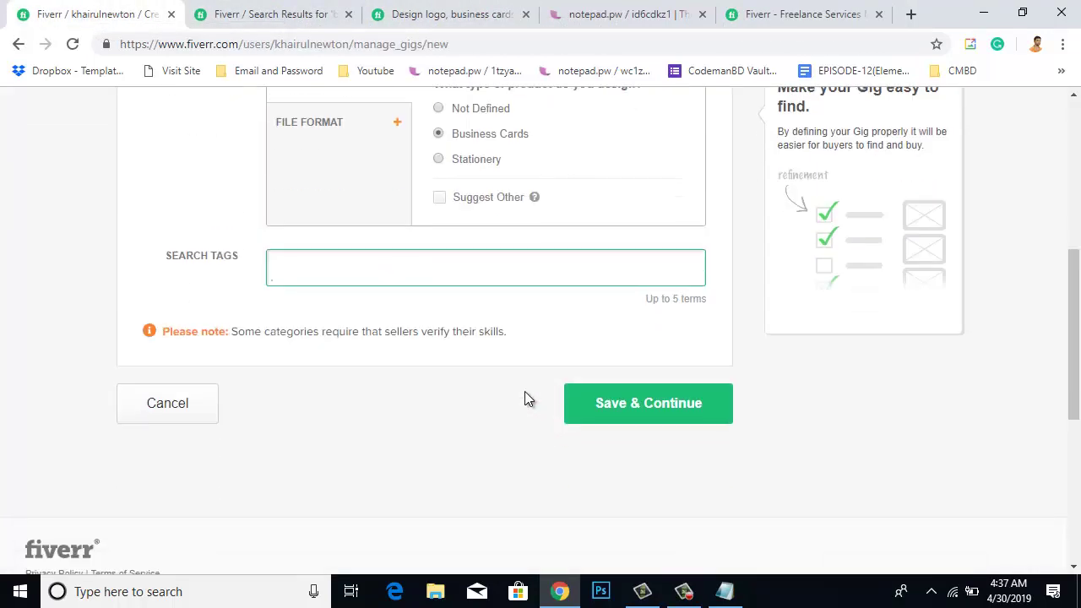
pyautogui.write('Bus')
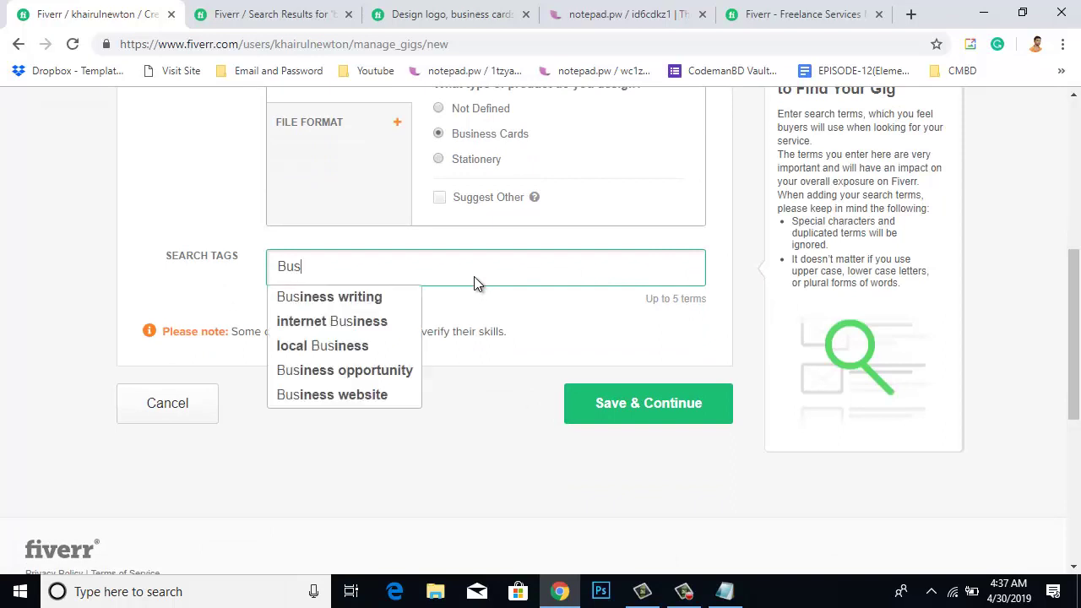
pyautogui.write('iness ca')
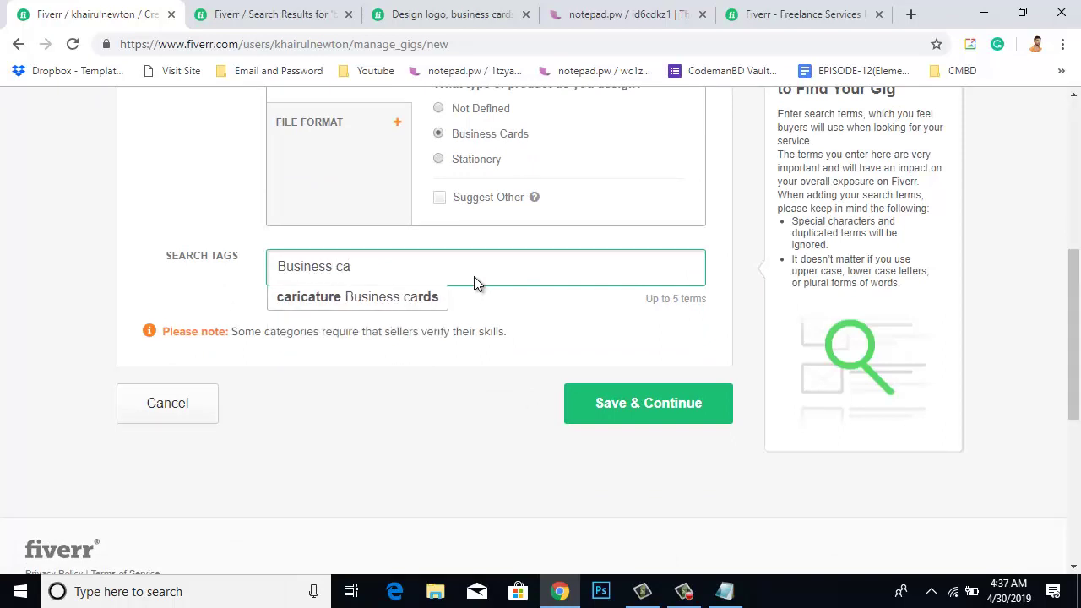
pyautogui.write('rd')
pyautogui.press('BackSpace')
pyautogui.write('rd')
pyautogui.press('Return')
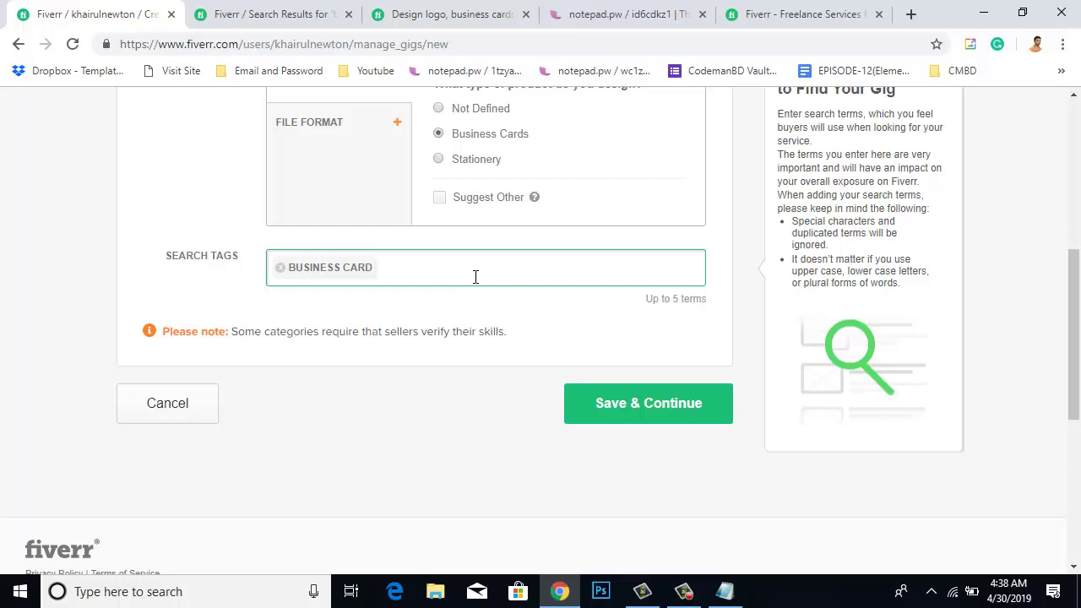
# - Begin the second search tag of the gig with "Luxury busines"
pyautogui.write('Luxu')
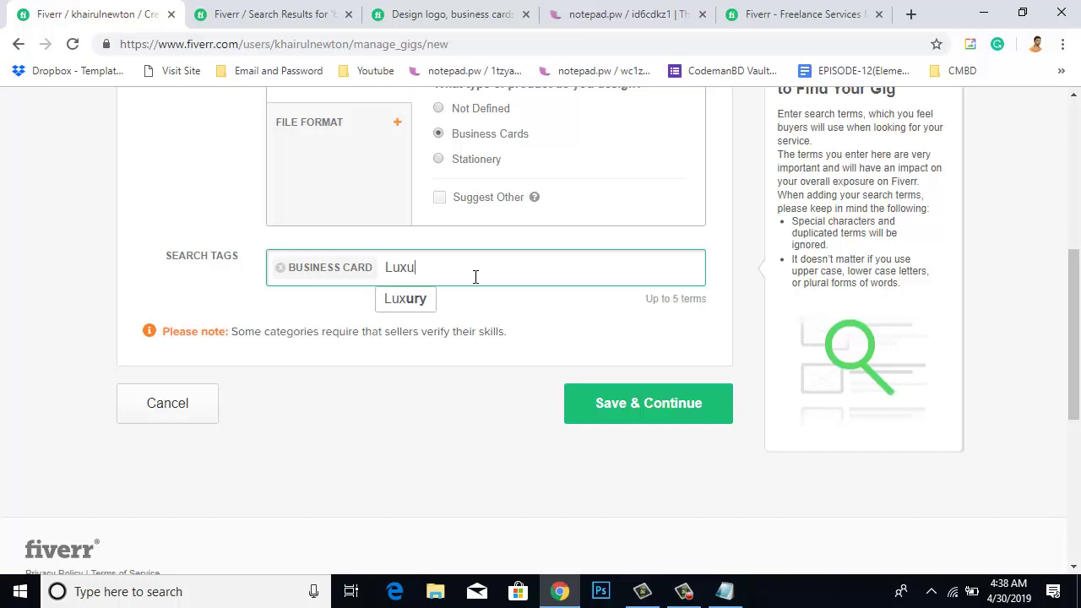
pyautogui.write('ry  busines')
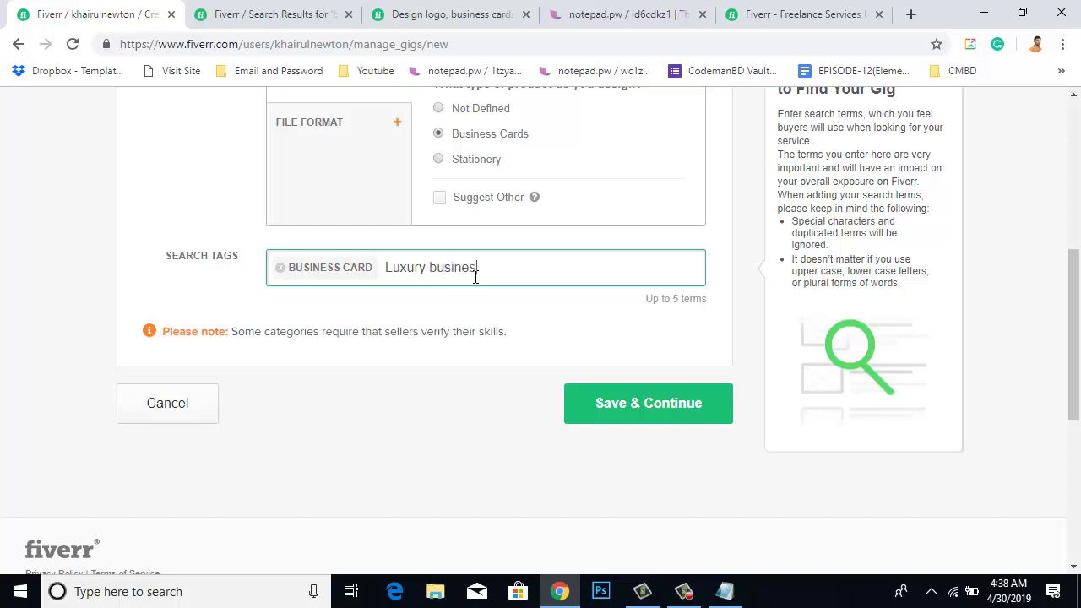
# - Add "Luxury business card" and "Minimal" as search tags for the gig
pyautogui.write('s card')
pyautogui.press('Return')
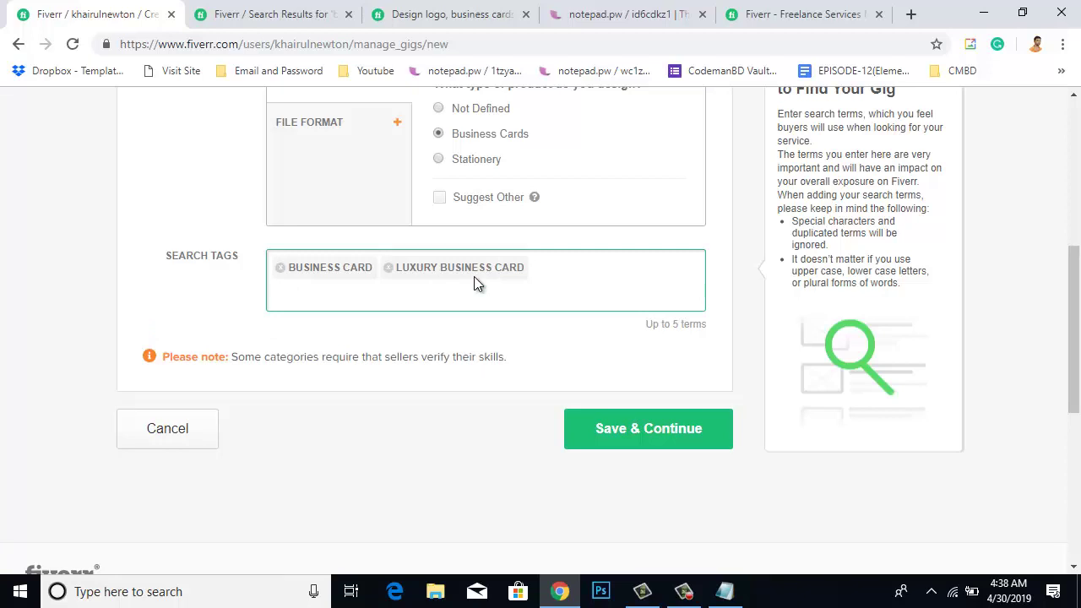
pyautogui.write('Minimal ')
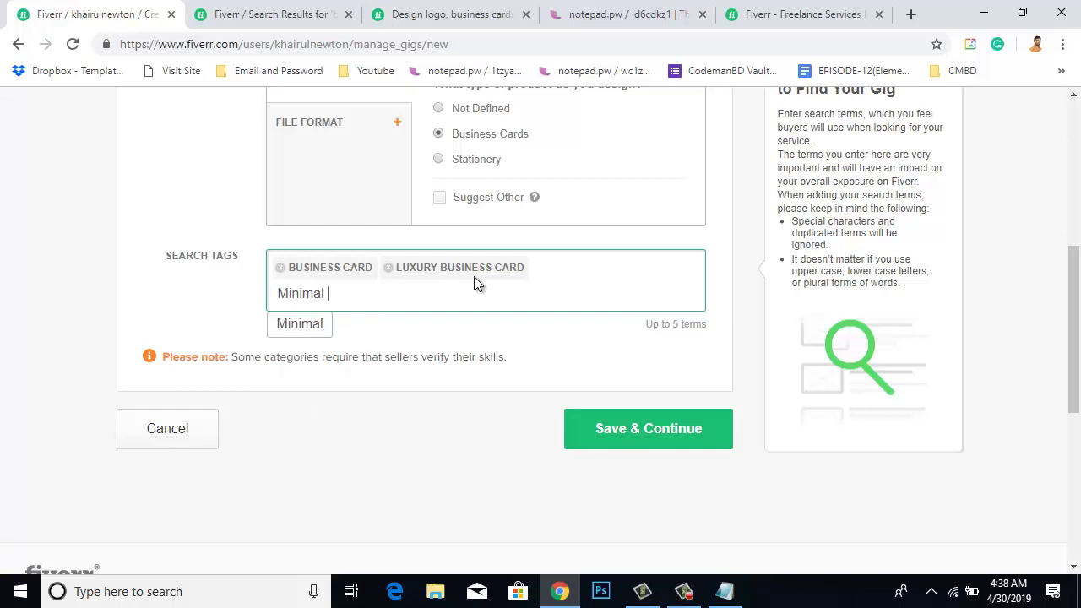
pyautogui.write('Business car')
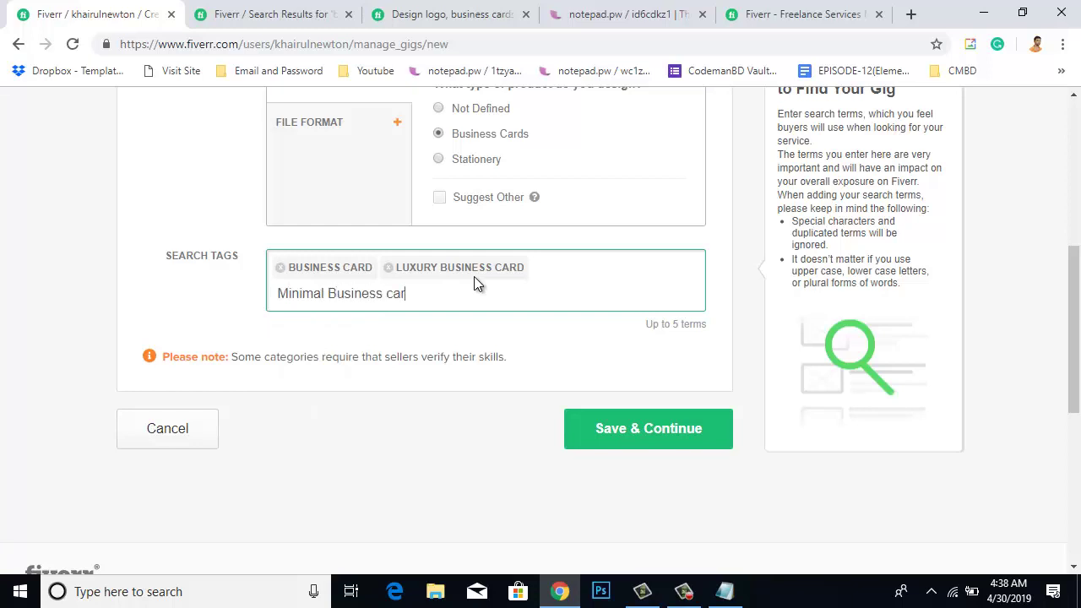
pyautogui.press('BackSpace')
pyautogui.press('BackSpace')
pyautogui.press('BackSpace')
pyautogui.press('BackSpace')
pyautogui.press('BackSpace')
pyautogui.press('BackSpace')
pyautogui.press('BackSpace')
pyautogui.press('BackSpace')
pyautogui.press('BackSpace')
pyautogui.press('BackSpace')
pyautogui.press('BackSpace')
pyautogui.press('BackSpace')
pyautogui.press('BackSpace')
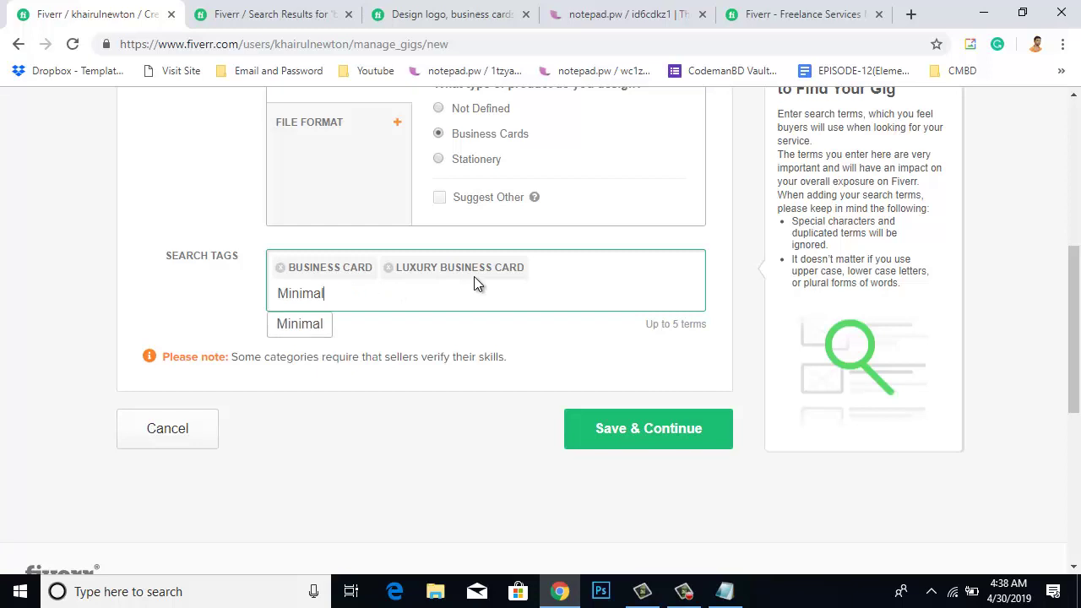
pyautogui.press('Return')
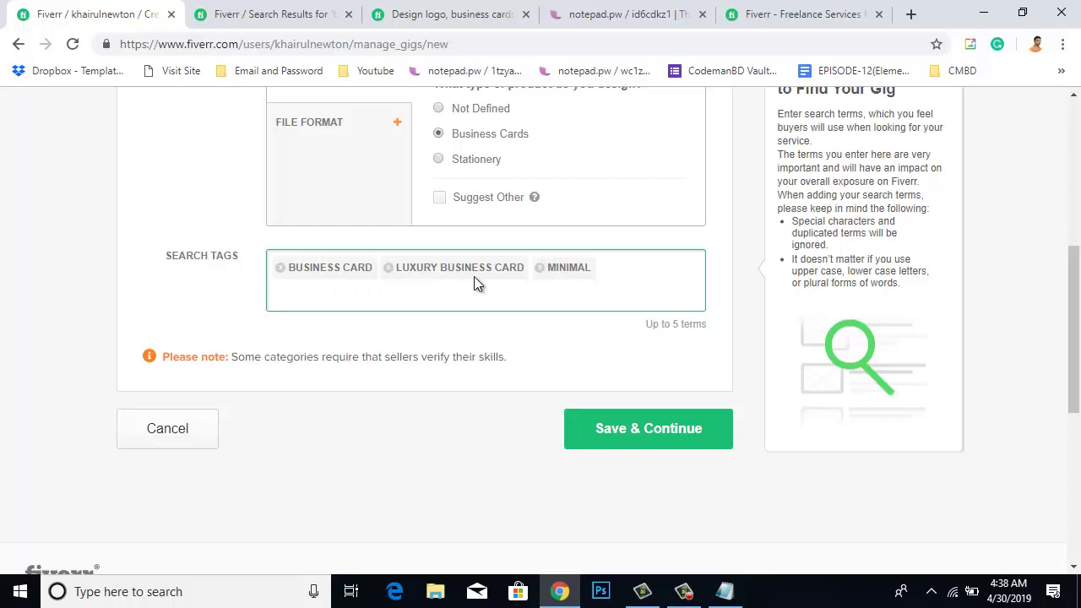
# - Add "Letterhead" and "Stationary design" as the remaining search tags
pyautogui.write('Lett')
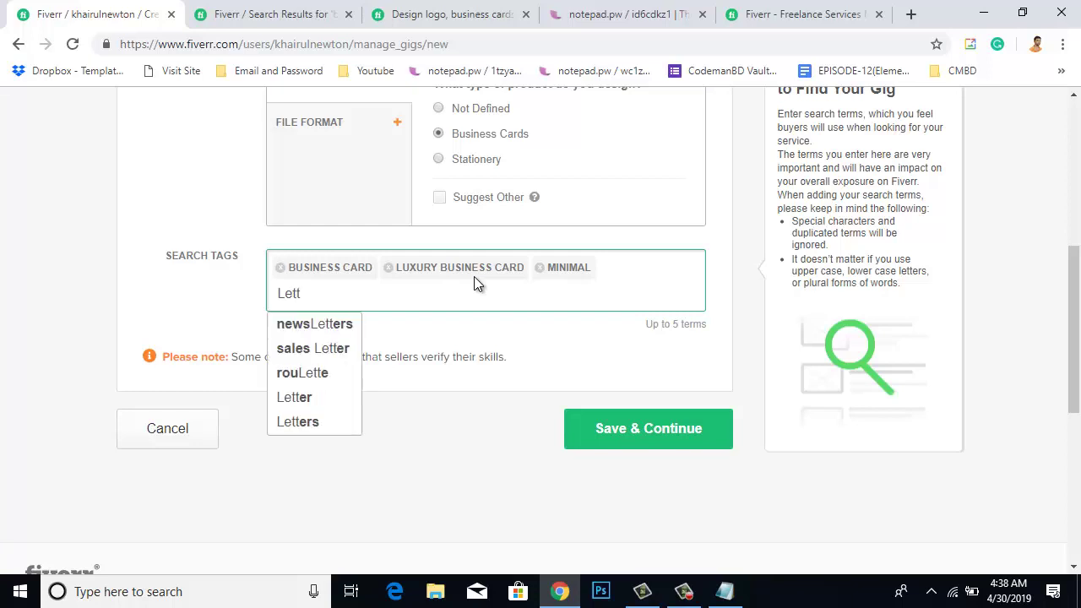
pyautogui.write('erhe')
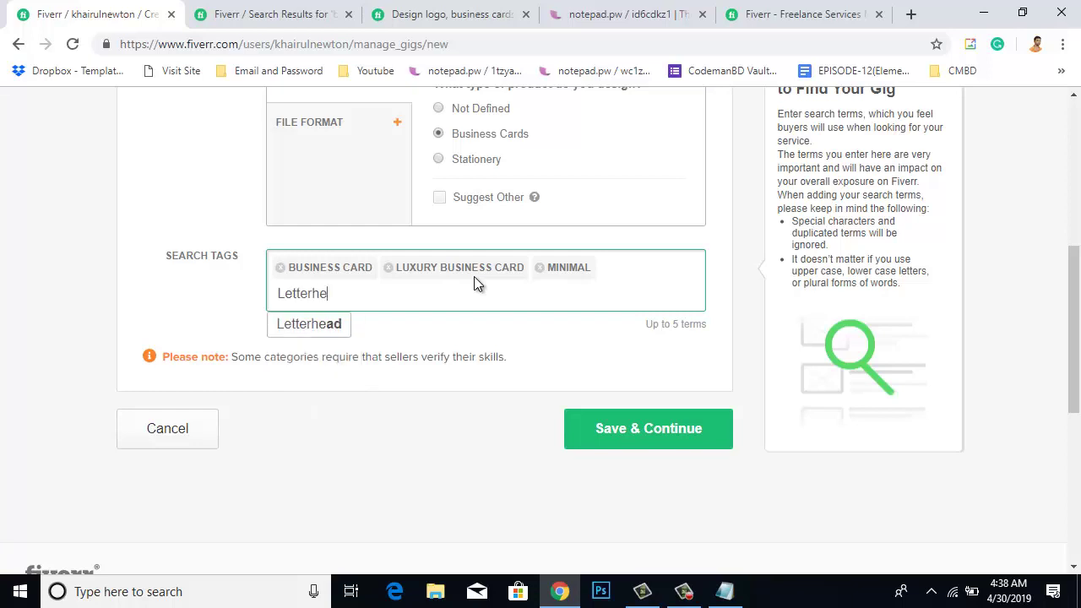
pyautogui.write('ad')
pyautogui.press('Return')
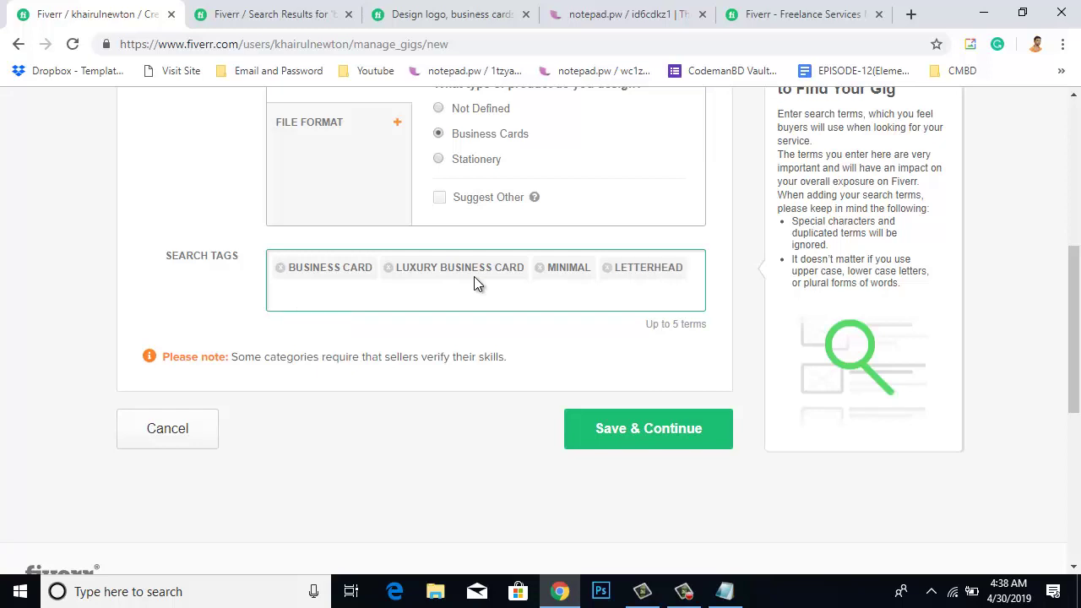
pyautogui.write('Stat')
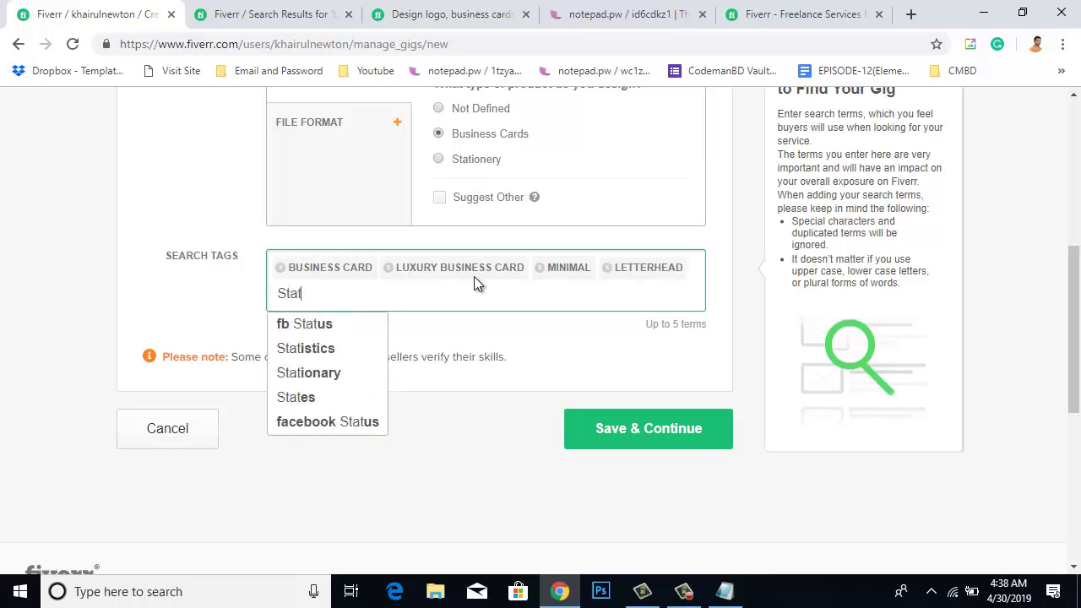
pyautogui.write('ionary d')
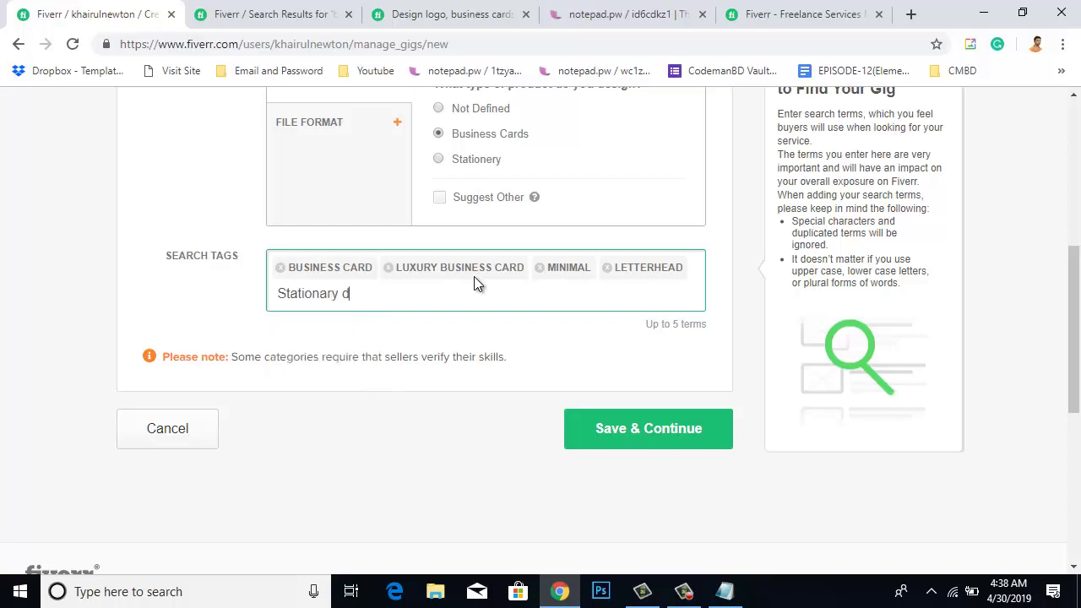
pyautogui.write('esign')
pyautogui.press('Return')
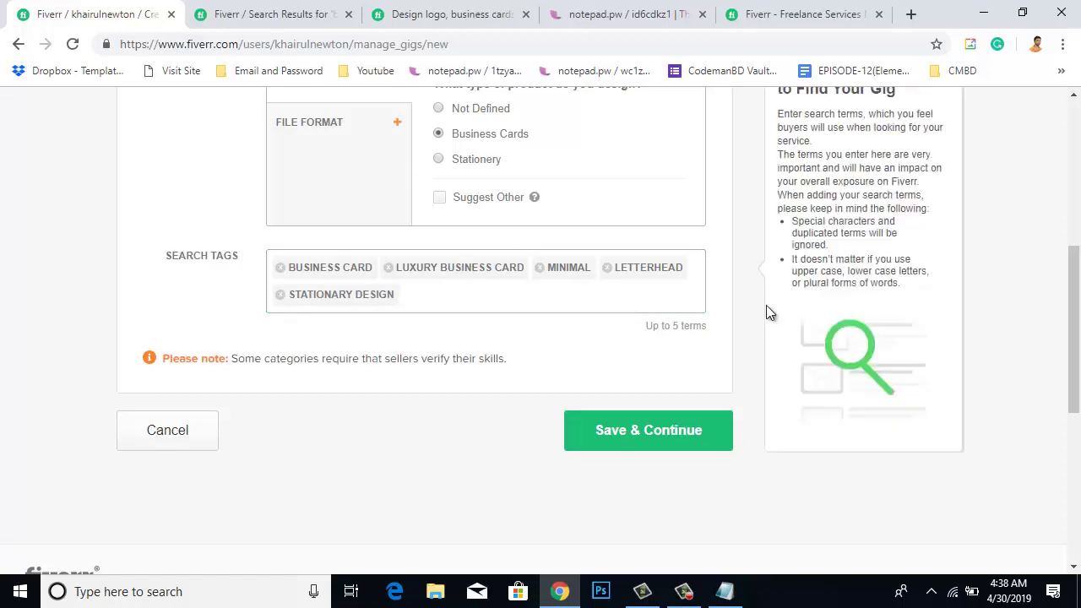
# - Review the overview form, save it and continue to the gig's pricing section
pyautogui.scroll(2, 447, 326)
pyautogui.scroll(-1, 573, 430)
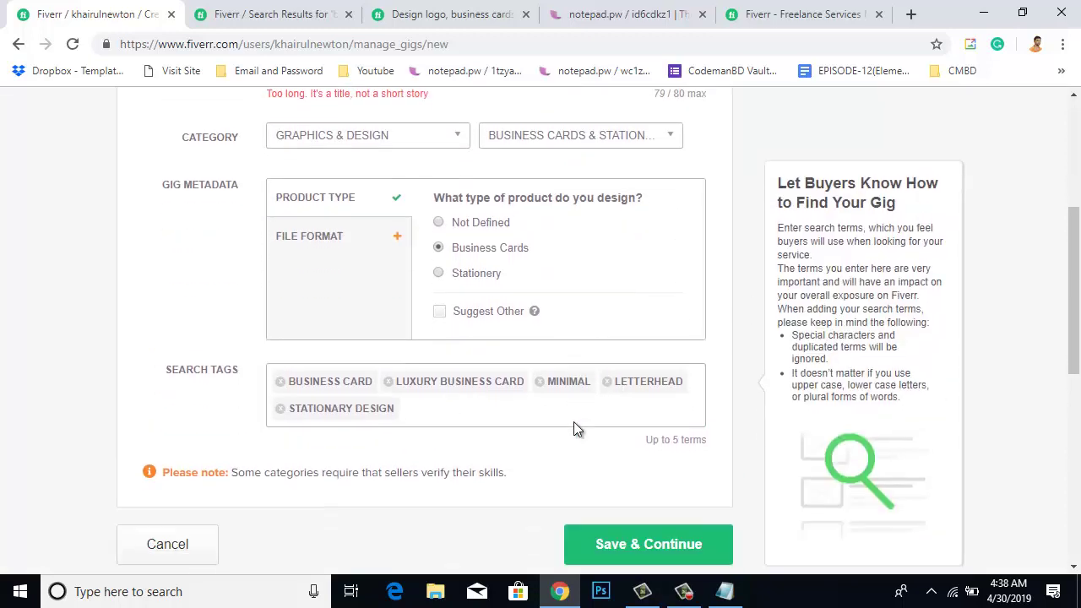
pyautogui.scroll(-3, 573, 421)
pyautogui.scroll(3, 574, 430)
pyautogui.scroll(1, 574, 410)
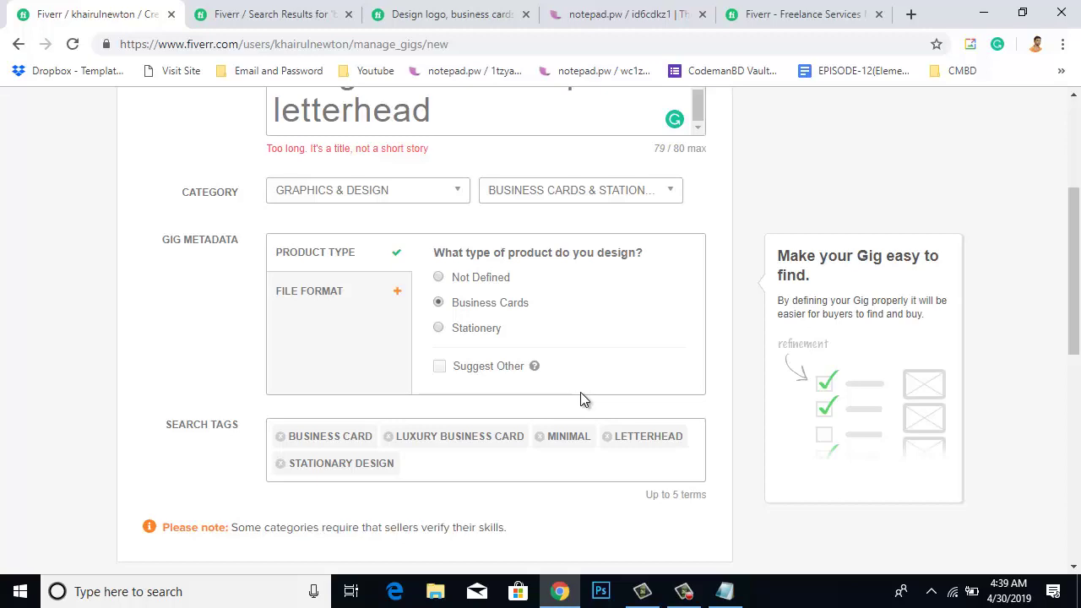
pyautogui.scroll(2, 579, 396)
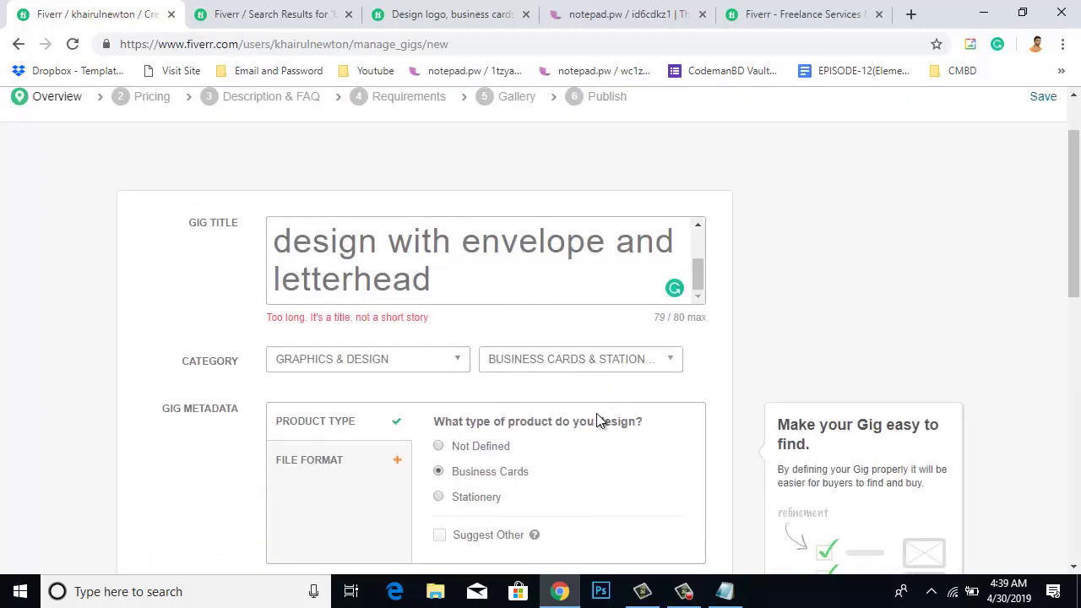
pyautogui.scroll(-3, 601, 414)
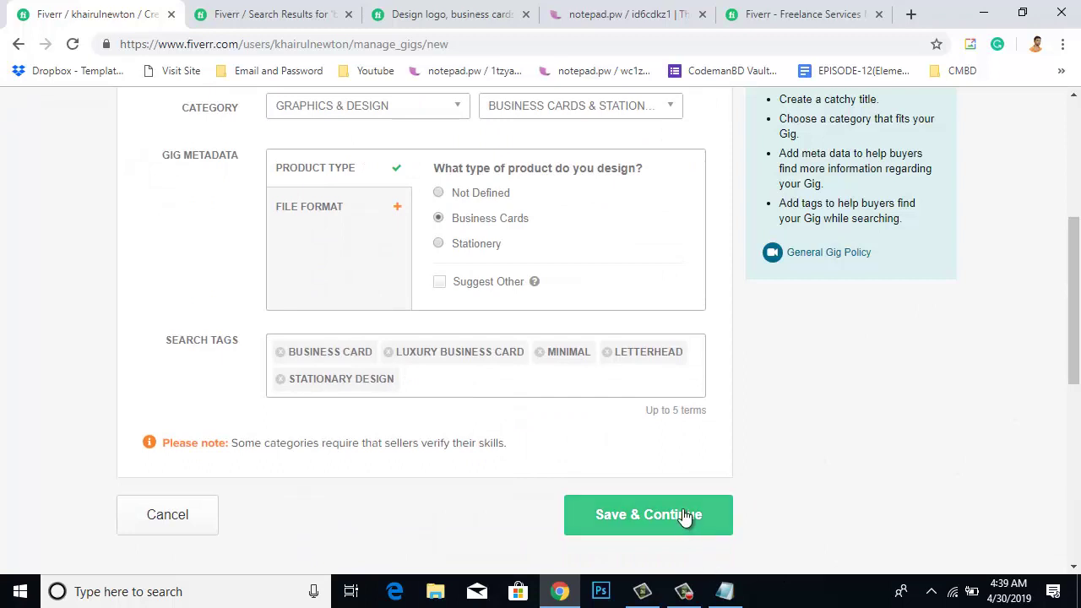
pyautogui.click(683, 511)
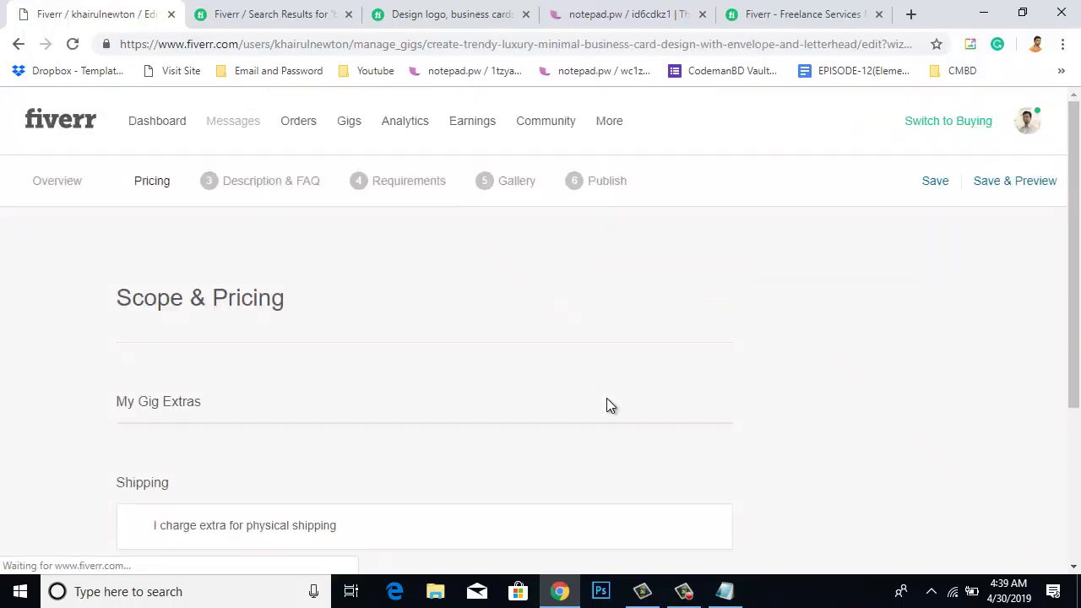
# - From the seller profile, open the drafted trendy luxury minimal business card gig for editing
pyautogui.scroll(-3, 545, 380)
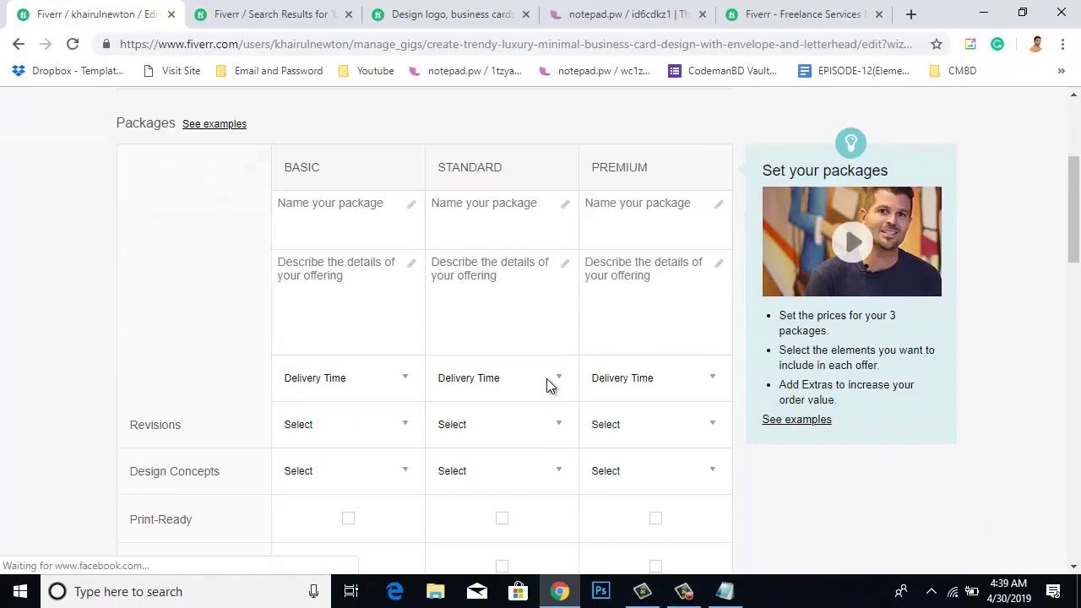
pyautogui.scroll(3, 548, 378)
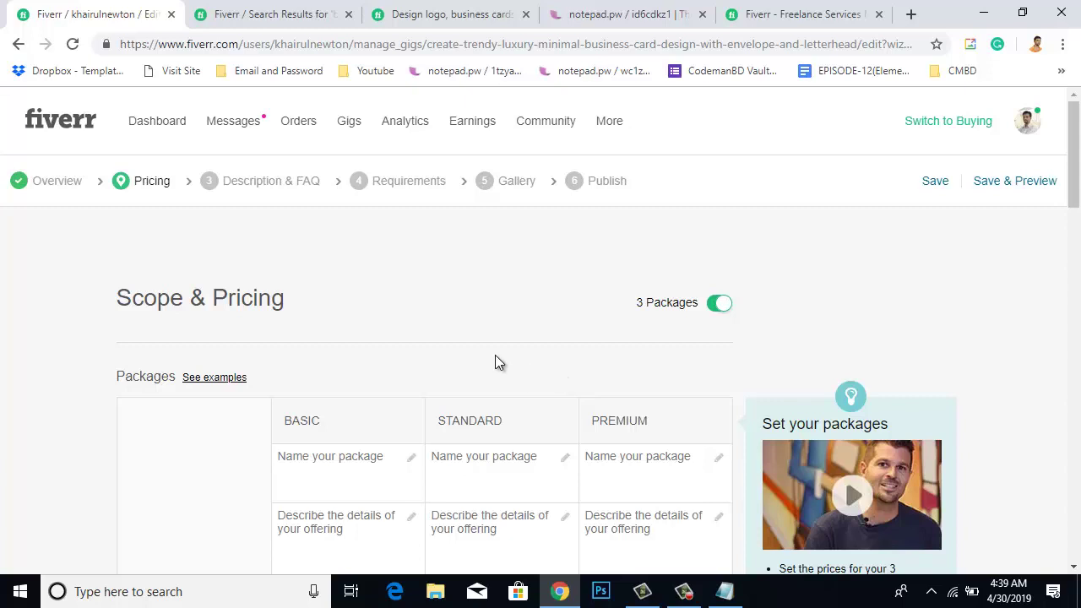
pyautogui.click(1034, 135)
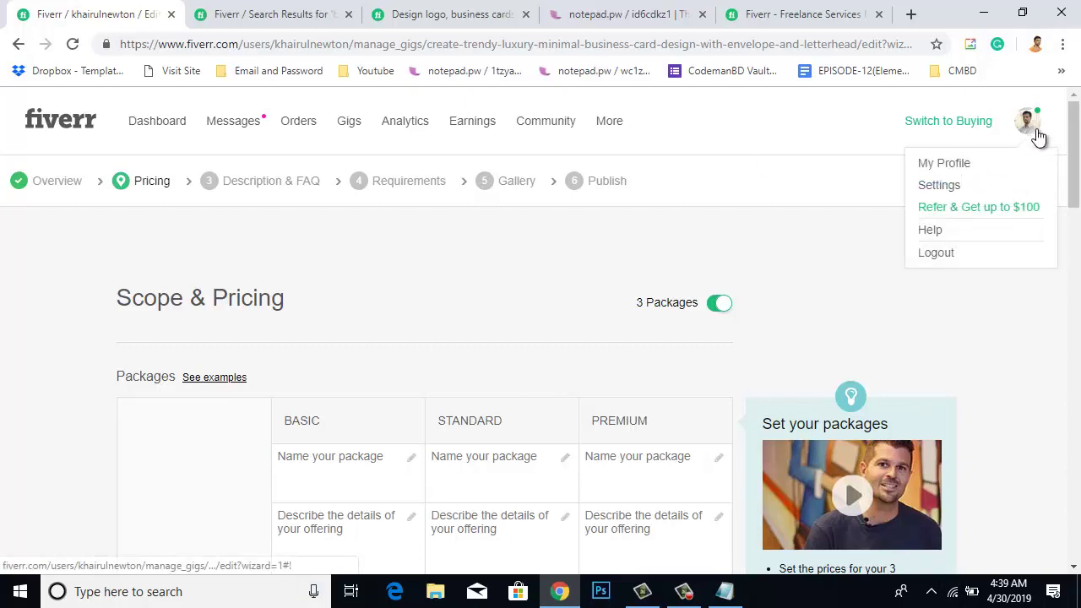
pyautogui.click(953, 166)
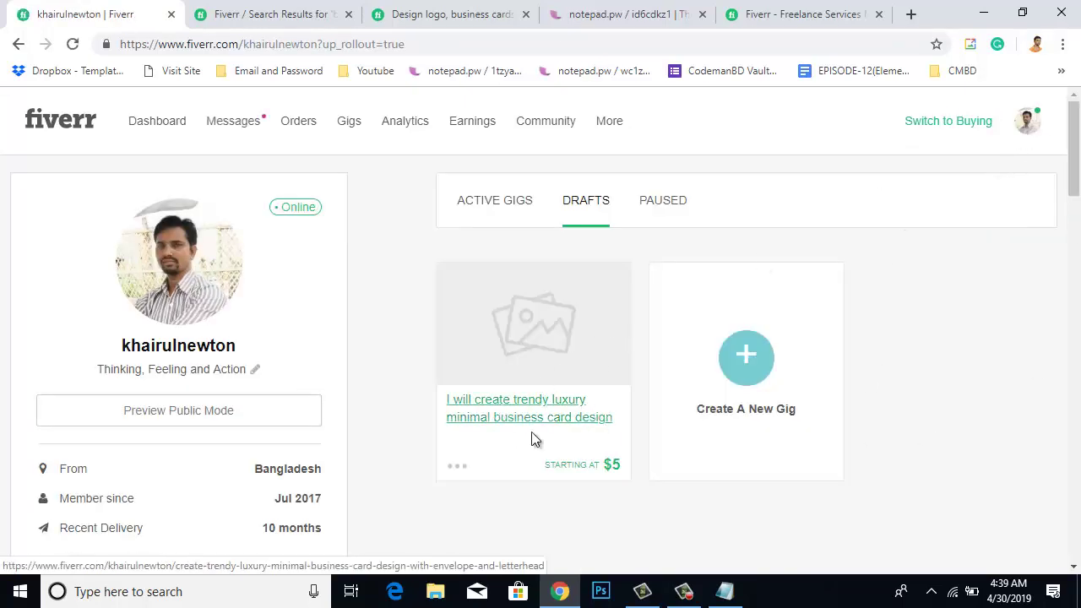
pyautogui.click(553, 410)
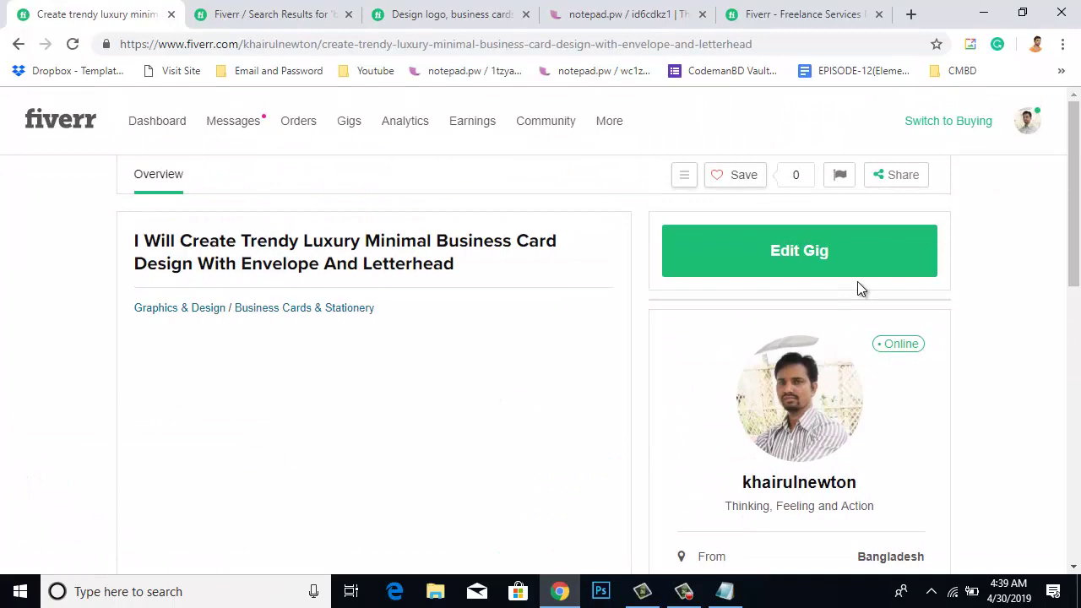
pyautogui.click(826, 252)
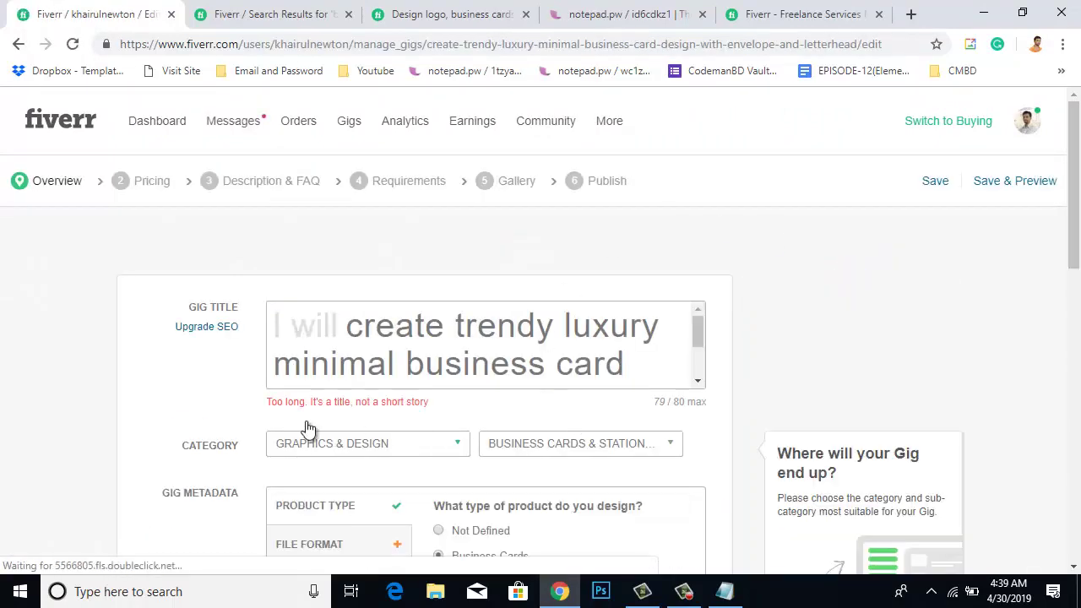
# - Review the draft gig's full title, category, metadata and search tags in the overview form
pyautogui.scroll(-1, 295, 412)
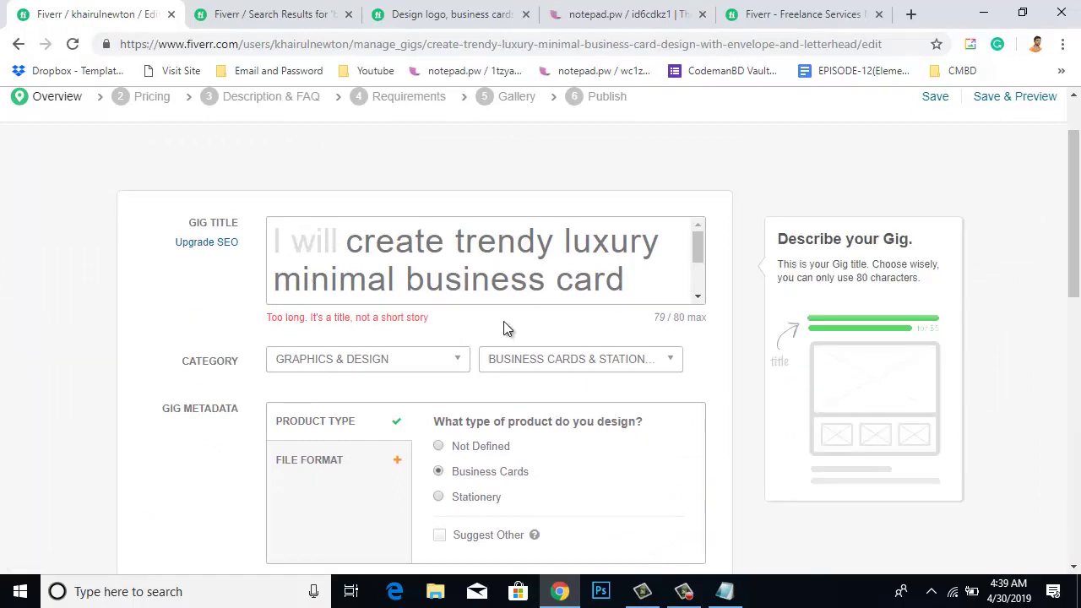
pyautogui.scroll(-1, 504, 320)
pyautogui.scroll(1, 505, 320)
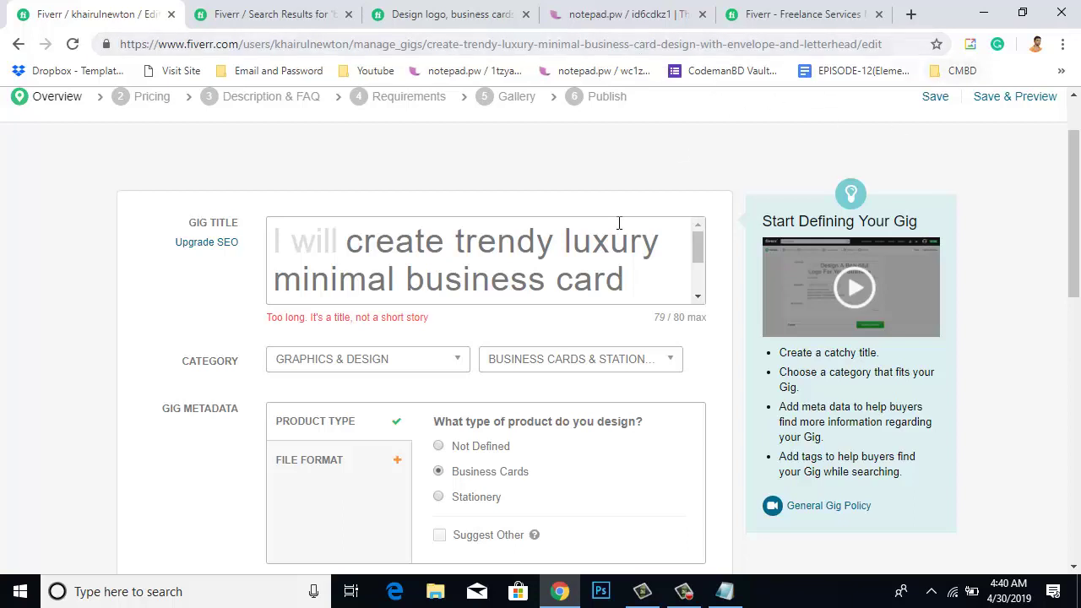
pyautogui.scroll(-2, 595, 313)
pyautogui.scroll(-1, 596, 329)
pyautogui.scroll(2, 597, 331)
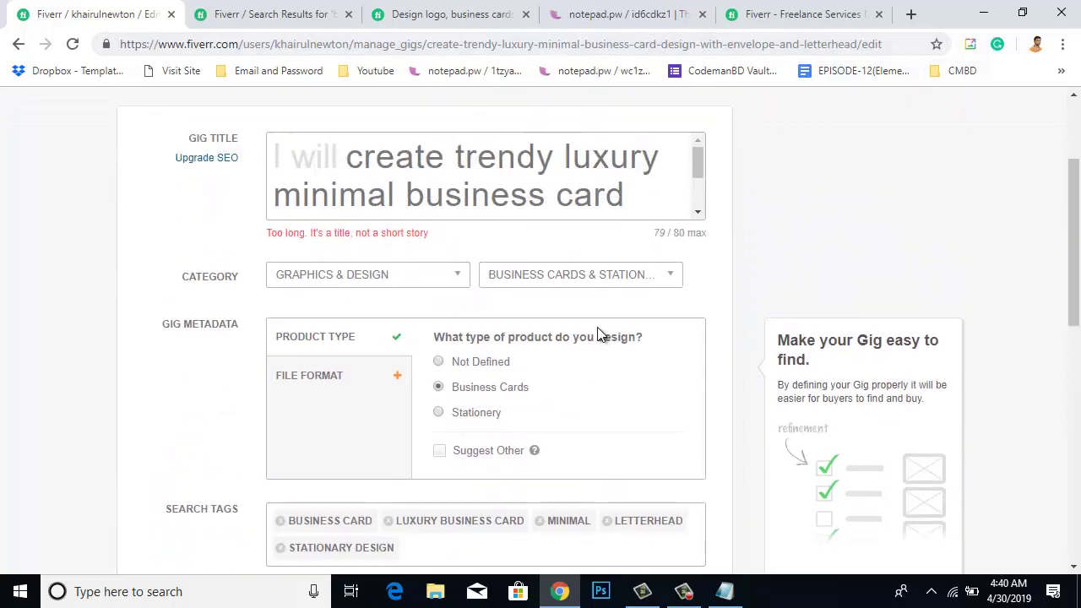
pyautogui.scroll(-1, 597, 333)
pyautogui.scroll(-1, 597, 334)
pyautogui.scroll(4, 600, 332)
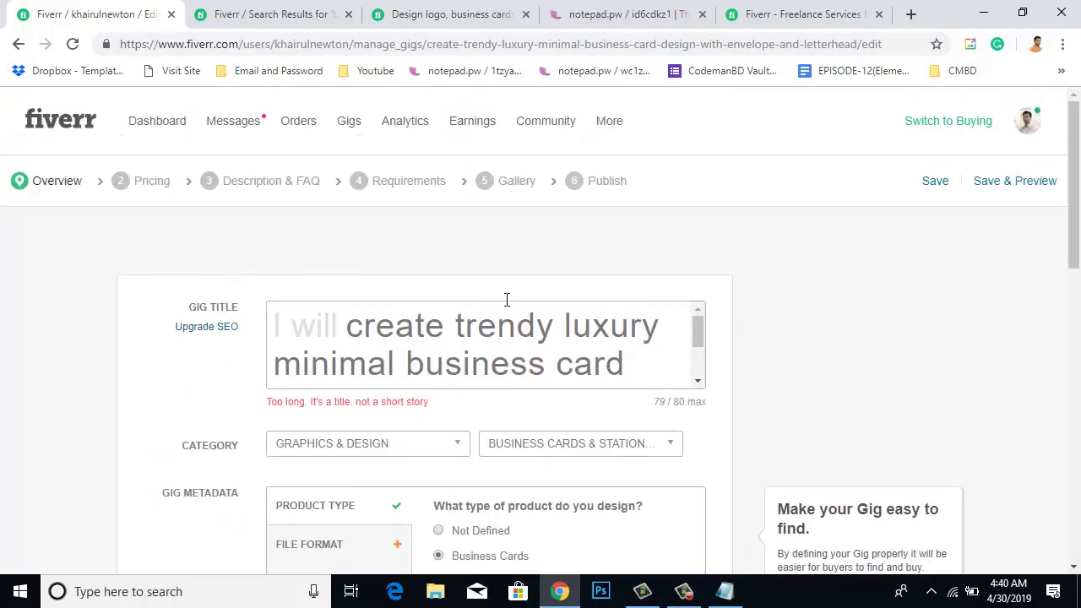
pyautogui.click(449, 369)
pyautogui.scroll(-1, 527, 346)
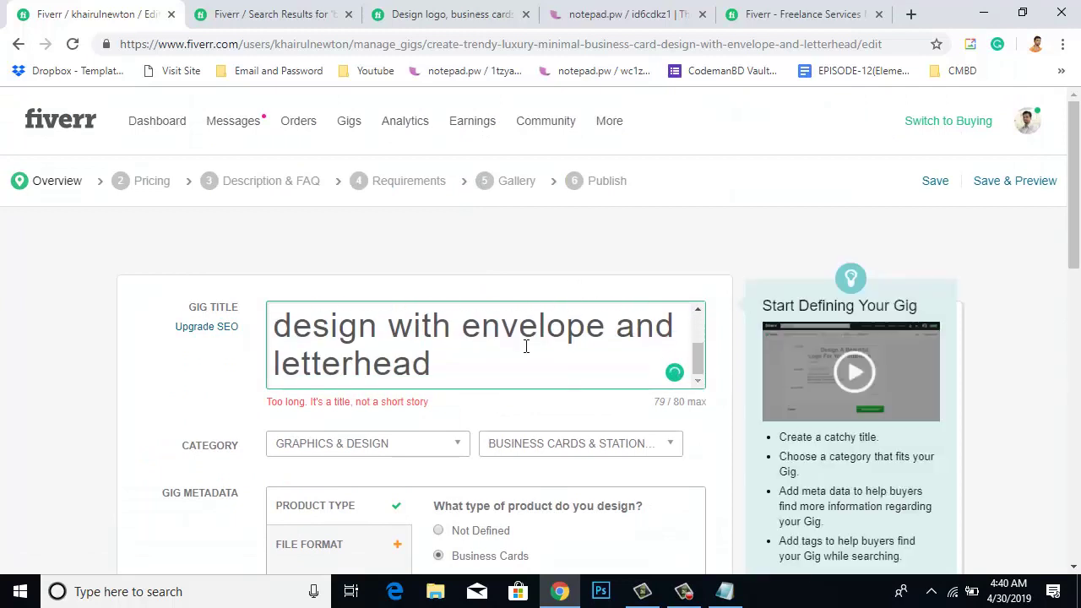
pyautogui.scroll(1, 527, 346)
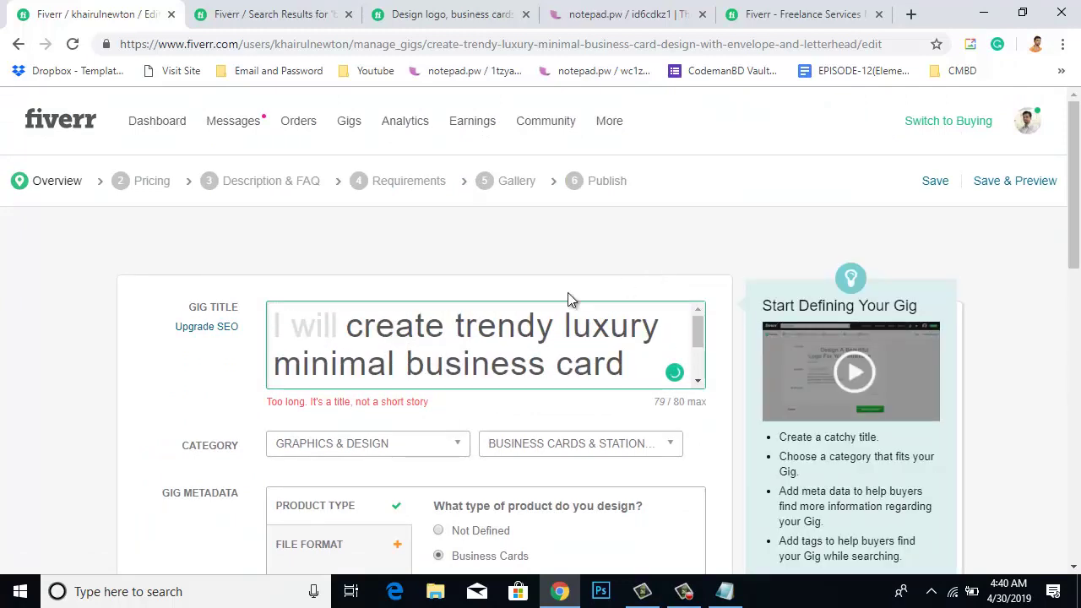
# - Add a separate SEO title to the gig and start editing its text
pyautogui.click(203, 333)
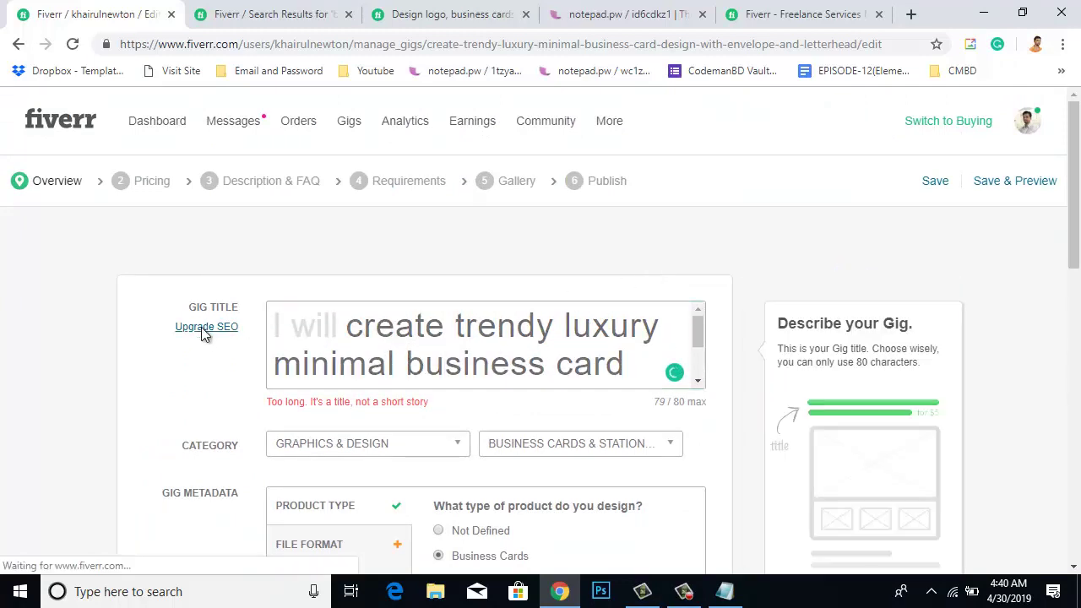
pyautogui.scroll(-2, 771, 355)
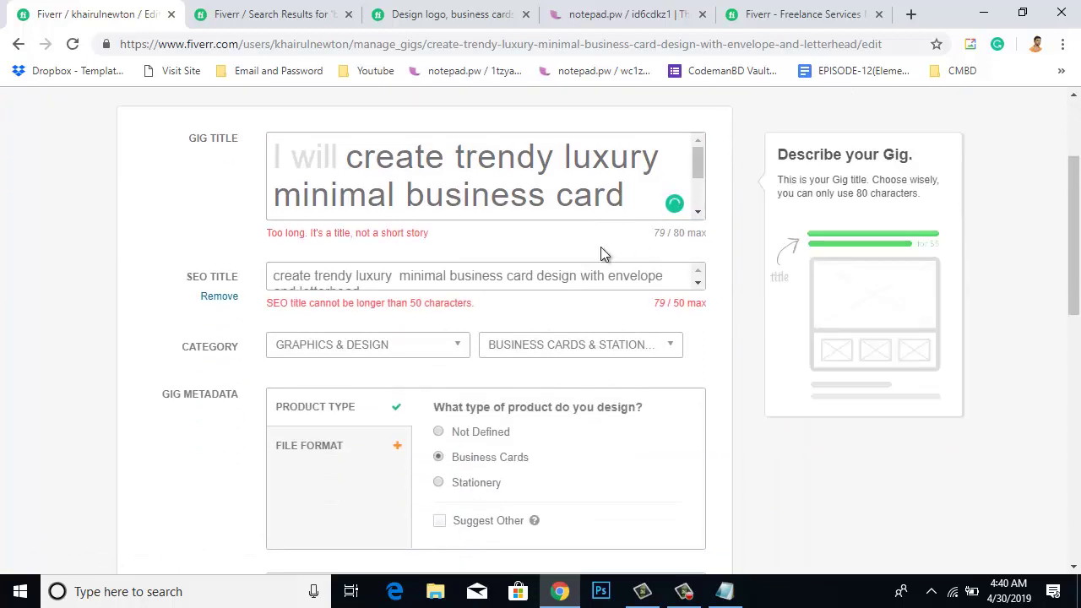
pyautogui.scroll(-1, 492, 274)
pyautogui.click(498, 275)
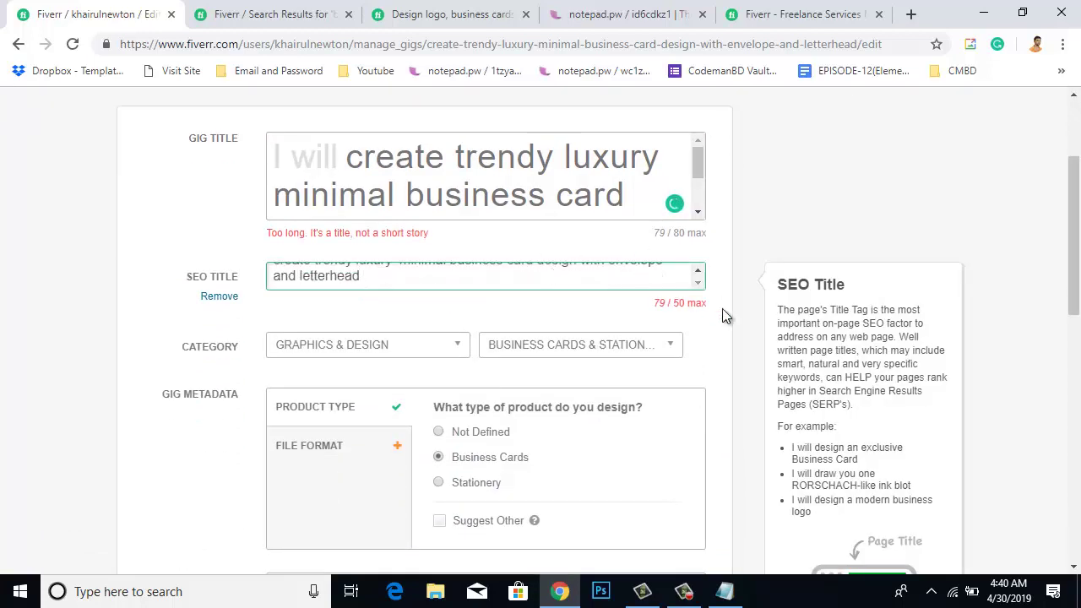
# - Check the SEO title's character limit and read through the rest of the gig title
pyautogui.scroll(1, 684, 319)
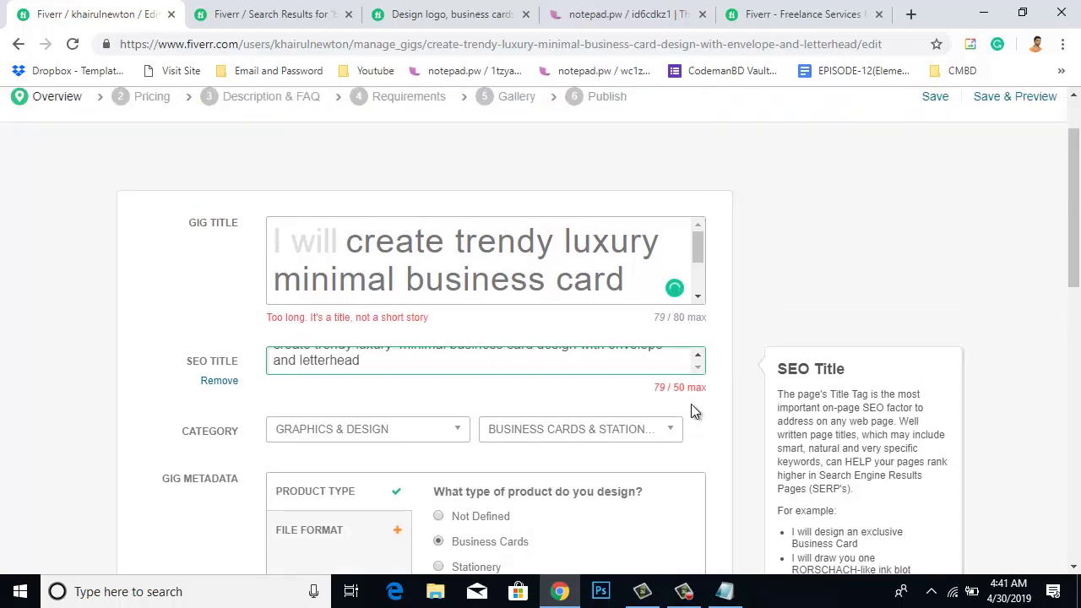
pyautogui.moveTo(688, 387); pyautogui.dragTo(669, 387)
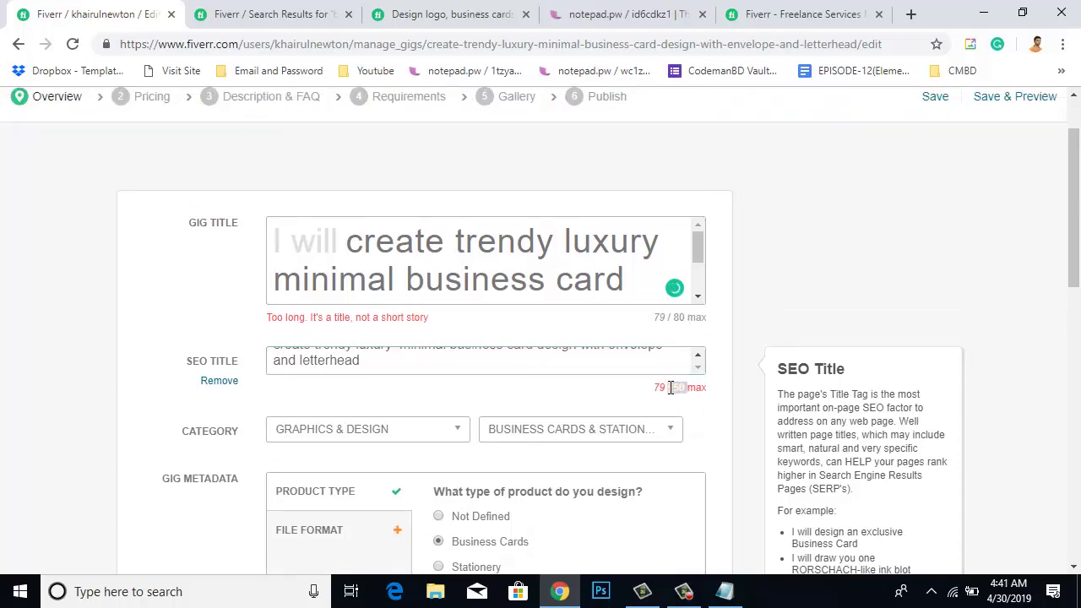
pyautogui.click(558, 284)
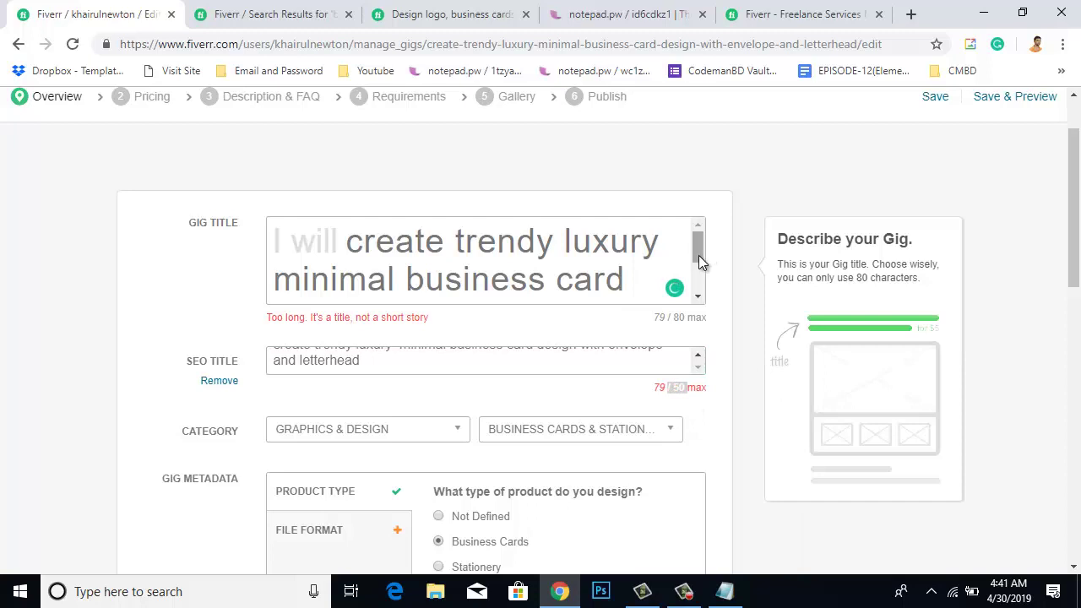
pyautogui.moveTo(698, 255); pyautogui.dragTo(698, 281)
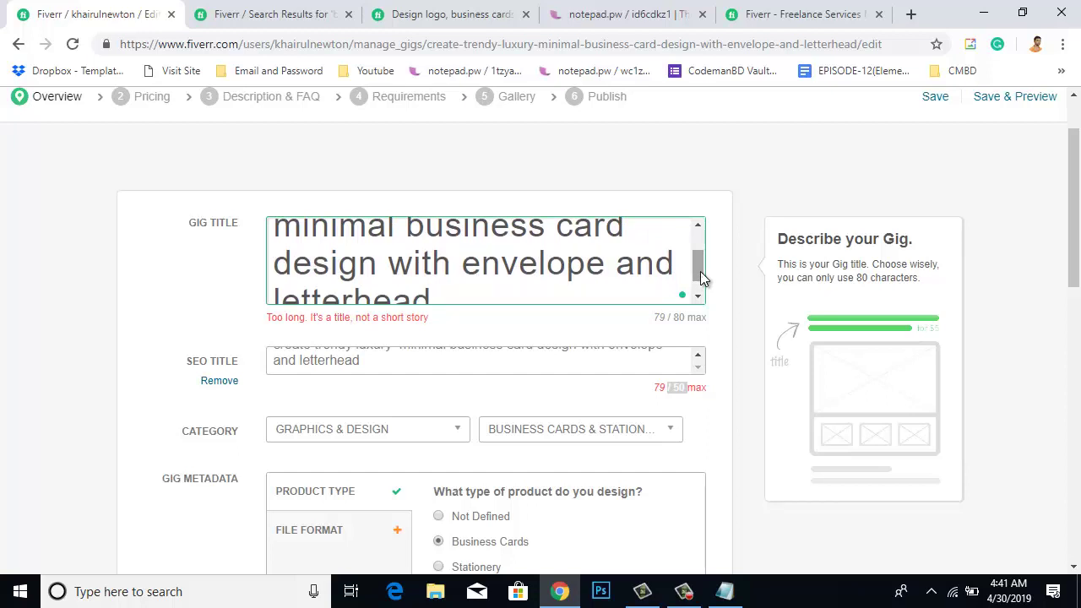
# - Shorten the gig title by removing "design with envelope and letterhead" and insert the suggested article "a" before "trendy"
pyautogui.moveTo(700, 269); pyautogui.dragTo(699, 239)
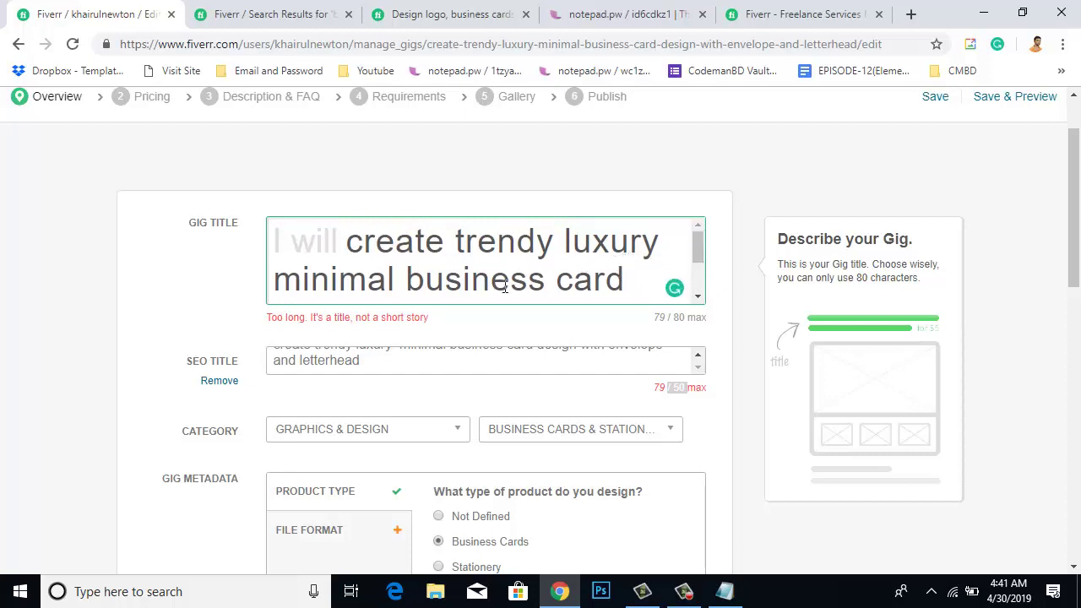
pyautogui.scroll(-1, 505, 286)
pyautogui.scroll(-2, 505, 286)
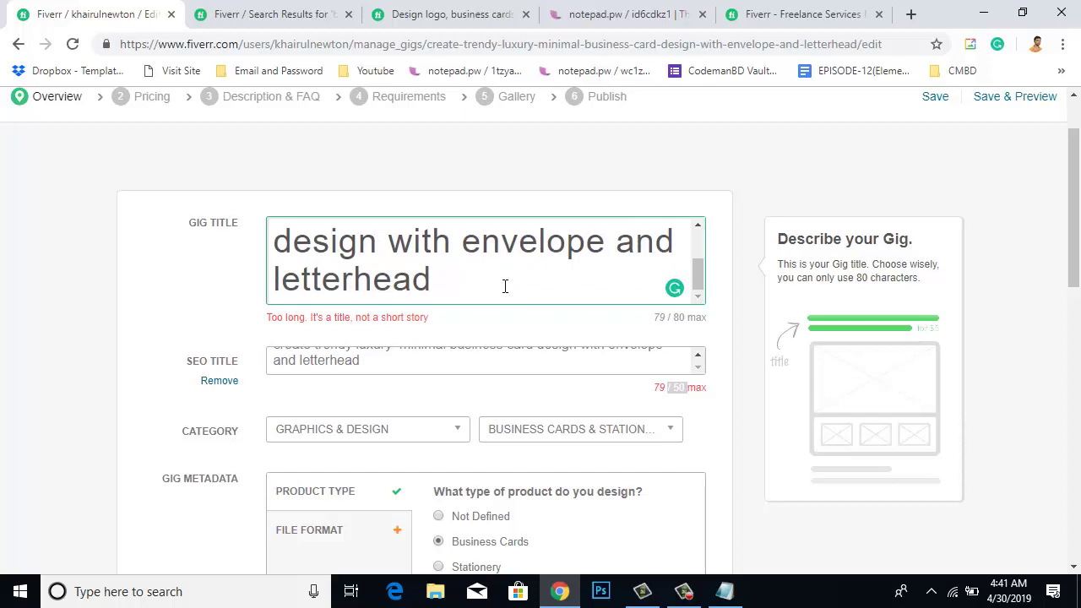
pyautogui.moveTo(275, 241); pyautogui.dragTo(473, 268)
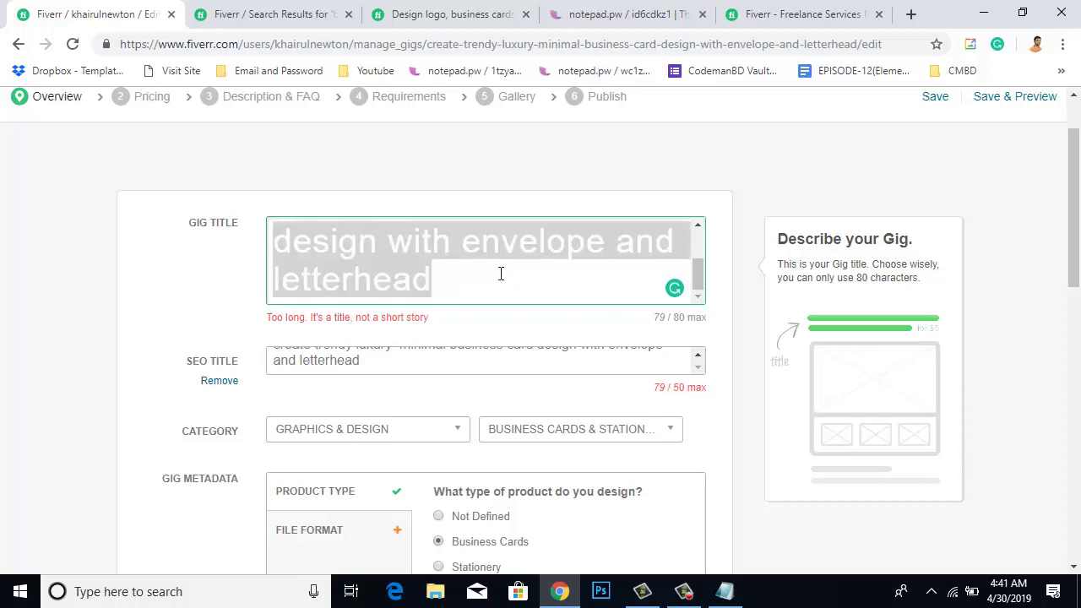
pyautogui.press('BackSpace')
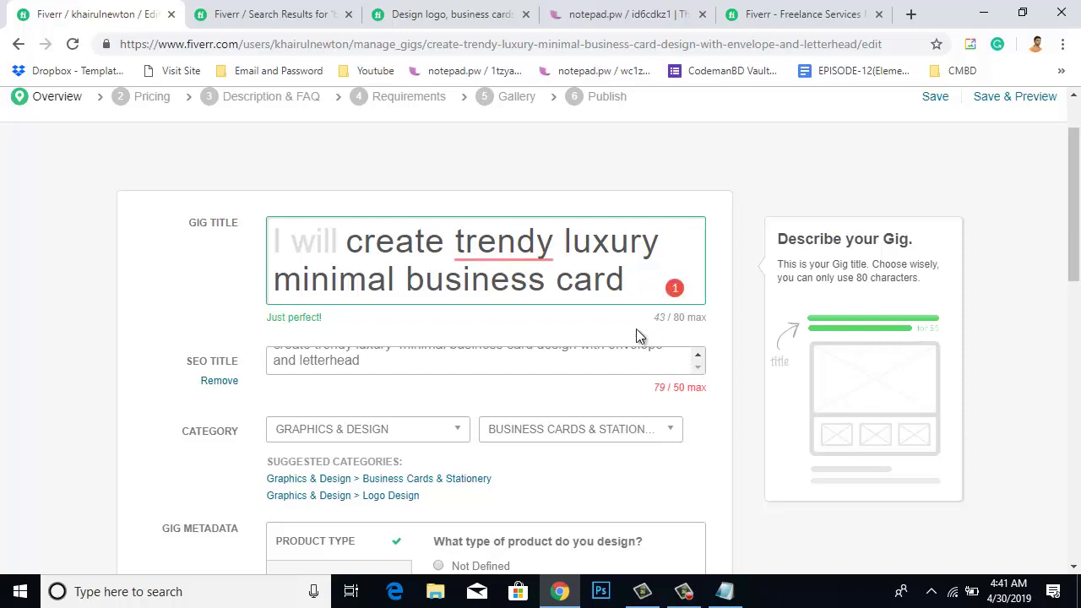
pyautogui.moveTo(521, 245)
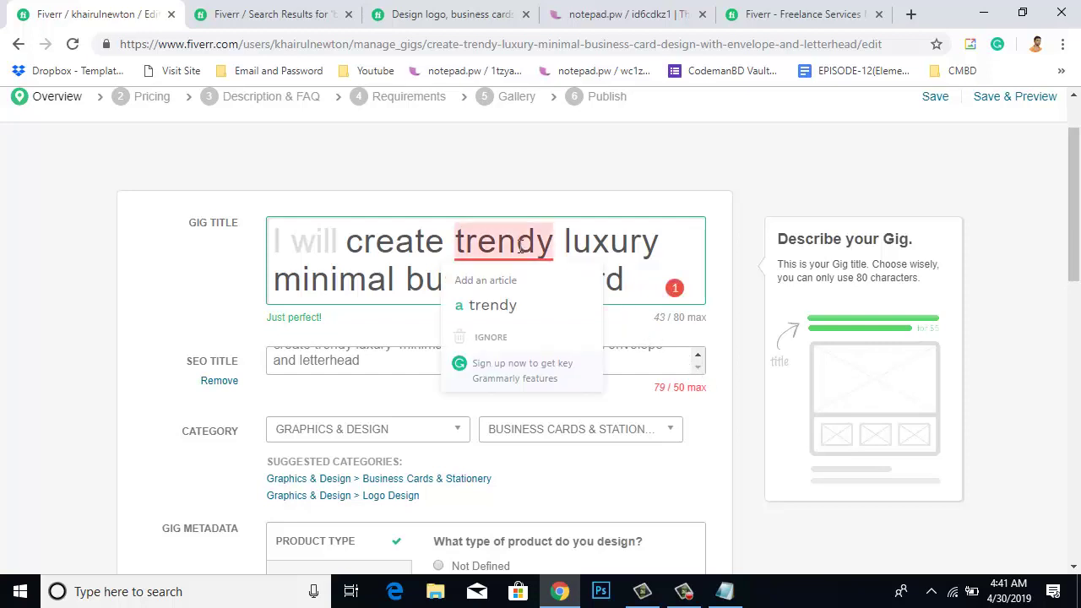
pyautogui.click(516, 306)
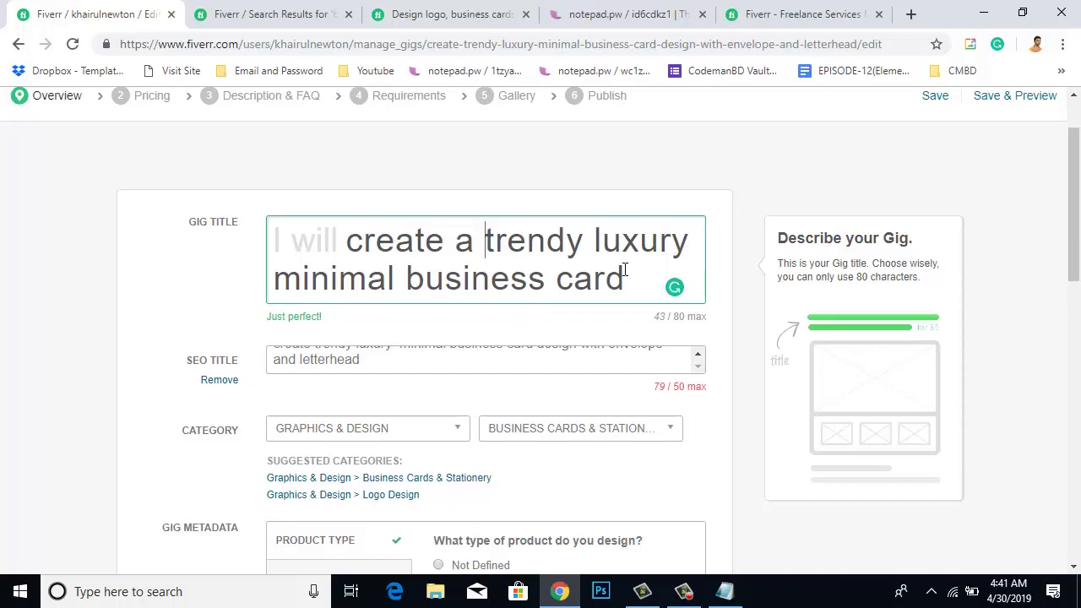
# - Replace the SEO title with a copy of the shortened gig title, "create a trendy luxury minimal business card"
pyautogui.scroll(-1, 624, 269)
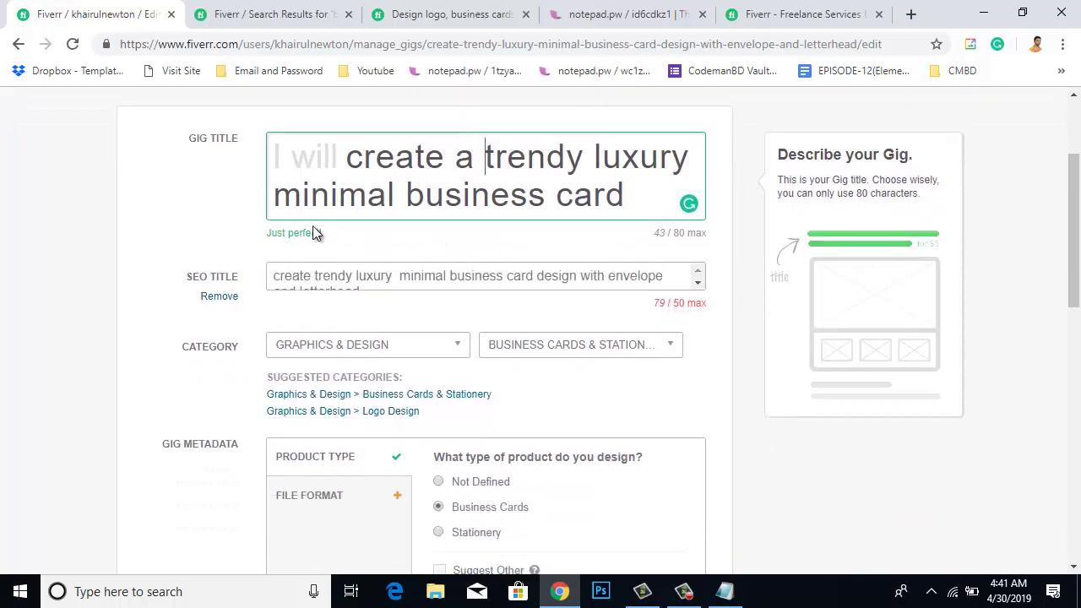
pyautogui.scroll(1, 564, 205)
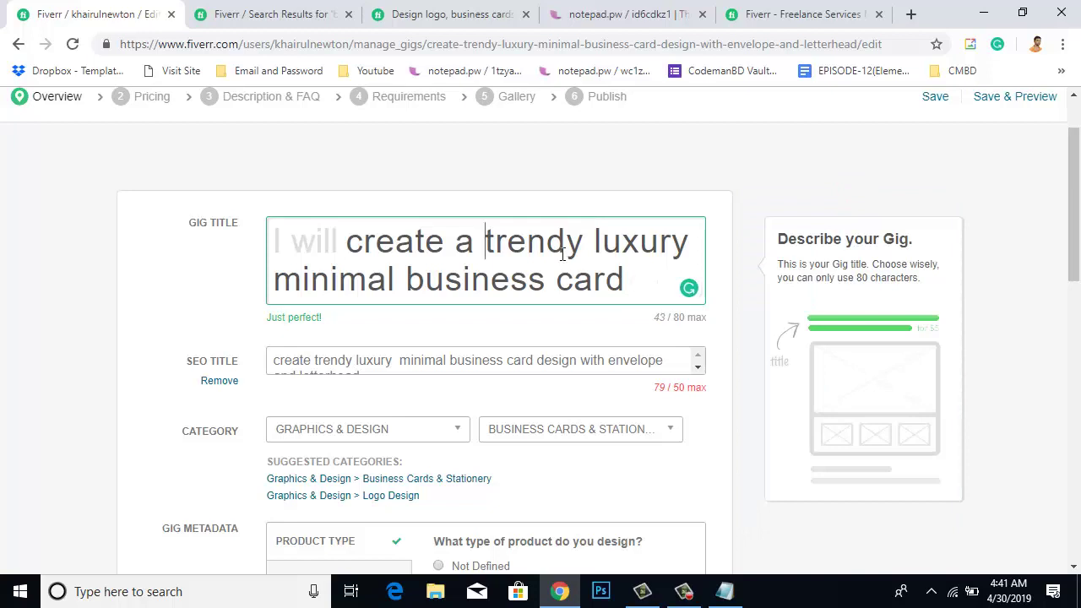
pyautogui.moveTo(651, 278); pyautogui.dragTo(284, 222)
pyautogui.hotkey('ctrl', 'c')
pyautogui.click(583, 359)
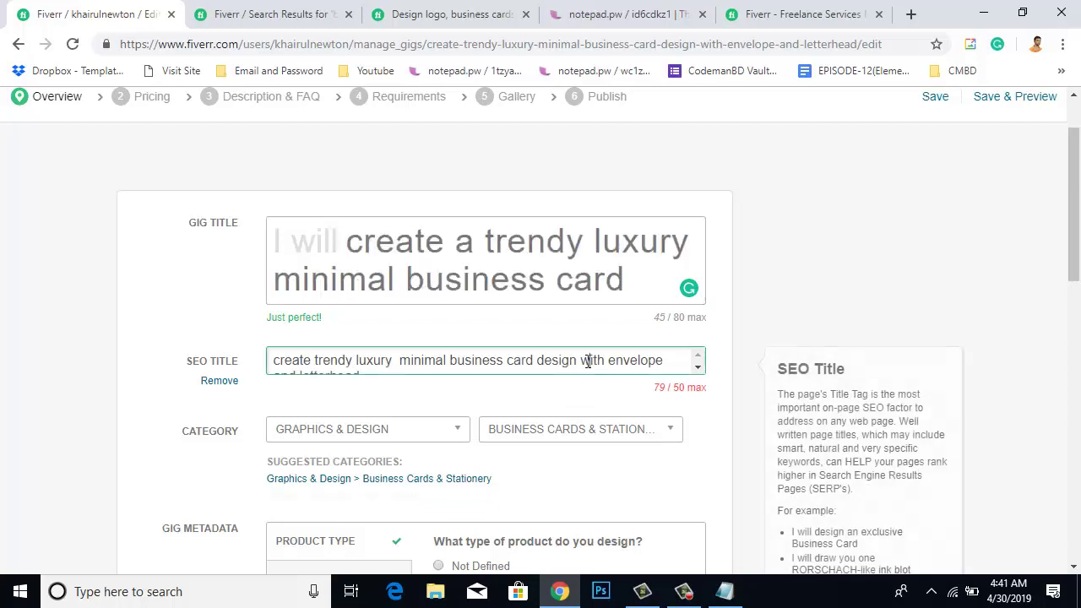
pyautogui.tripleClick(591, 362)
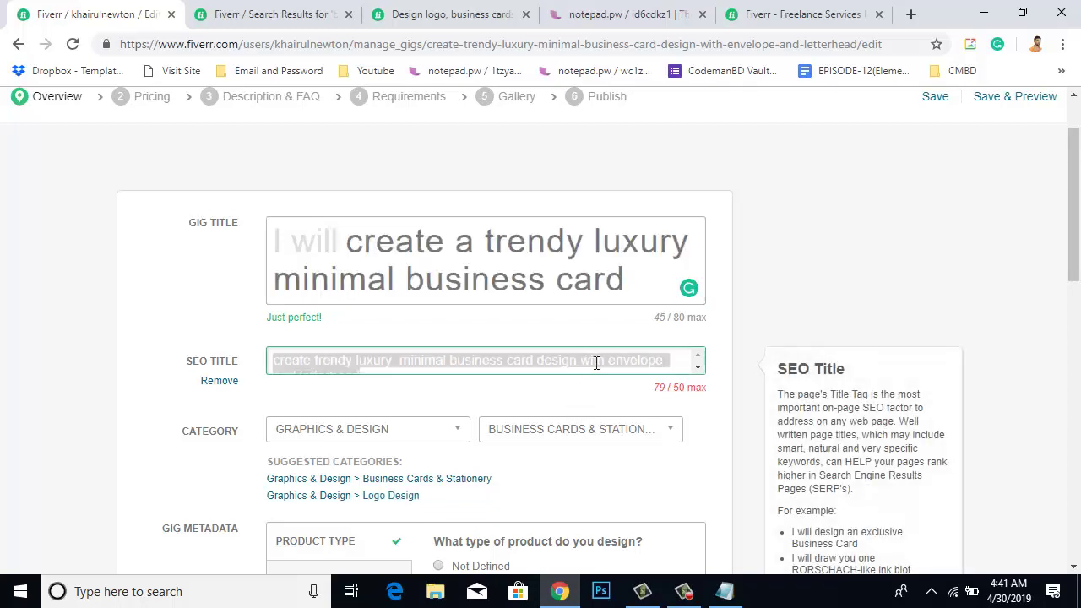
pyautogui.press('BackSpace')
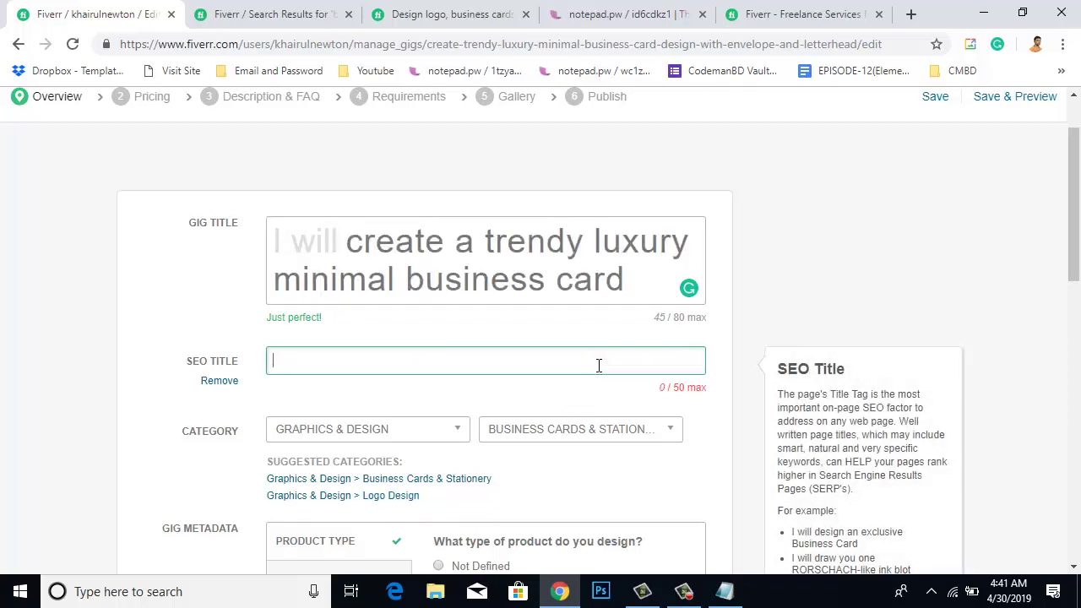
pyautogui.hotkey('ctrl', 'v')
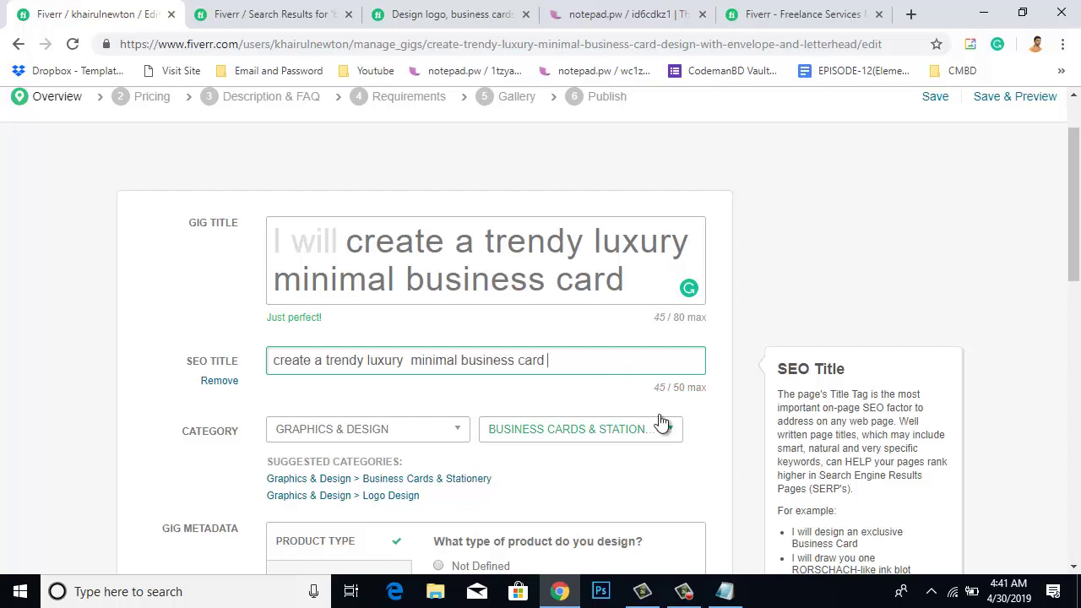
pyautogui.click(582, 391)
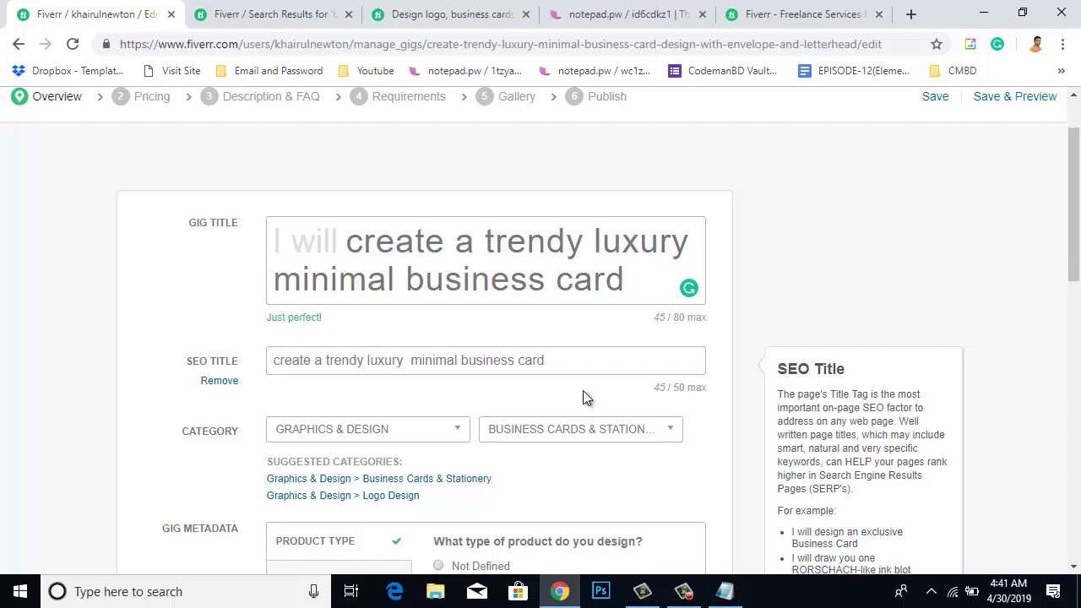
# - Check the metadata and search tags, save the gig overview and continue to the Scope & Pricing stage
pyautogui.scroll(-1, 582, 391)
pyautogui.scroll(-6, 586, 397)
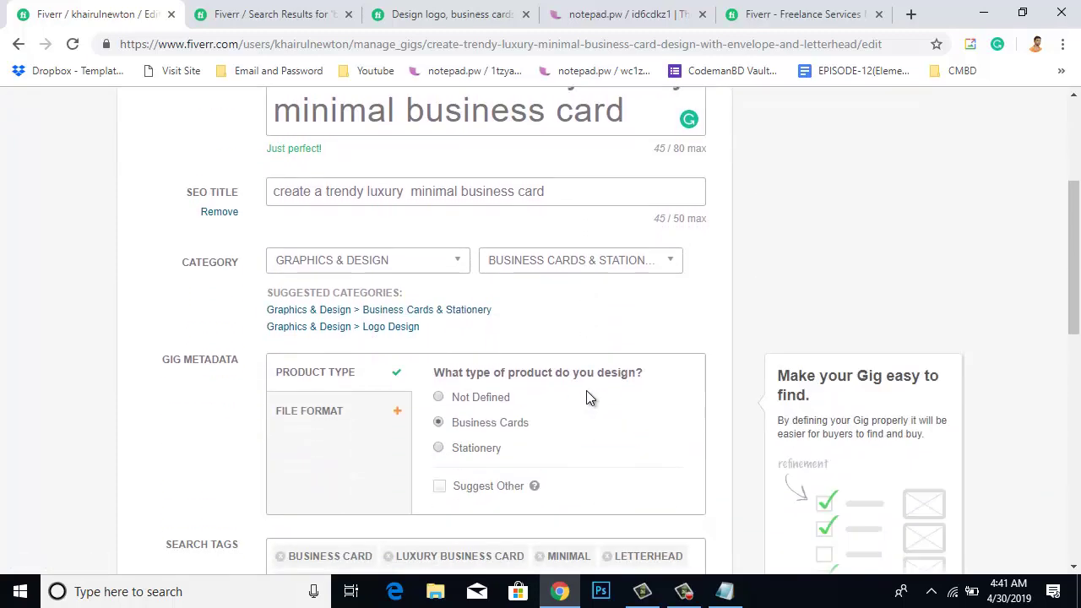
pyautogui.scroll(1, 588, 397)
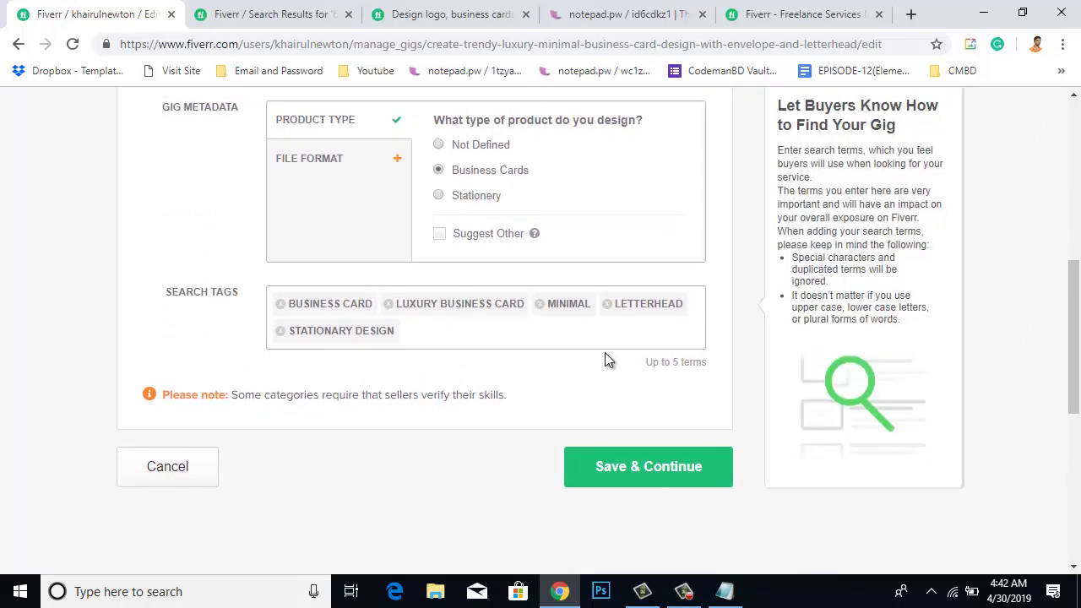
pyautogui.scroll(1, 685, 500)
pyautogui.click(642, 552)
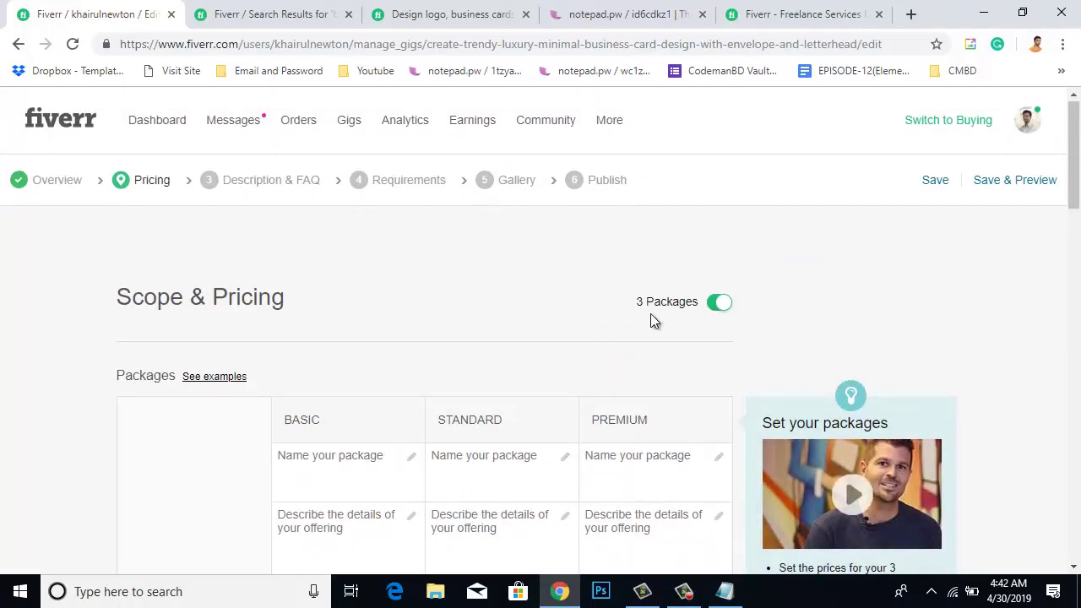
pyautogui.scroll(-4, 650, 317)
pyautogui.scroll(3, 650, 318)
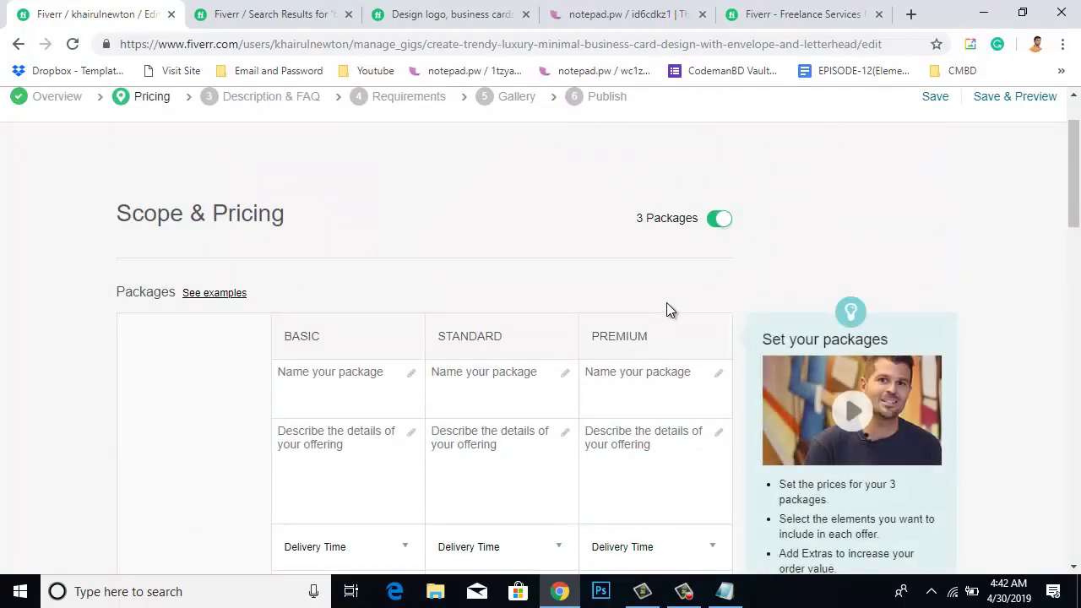
pyautogui.scroll(-1, 666, 303)
pyautogui.scroll(1, 670, 302)
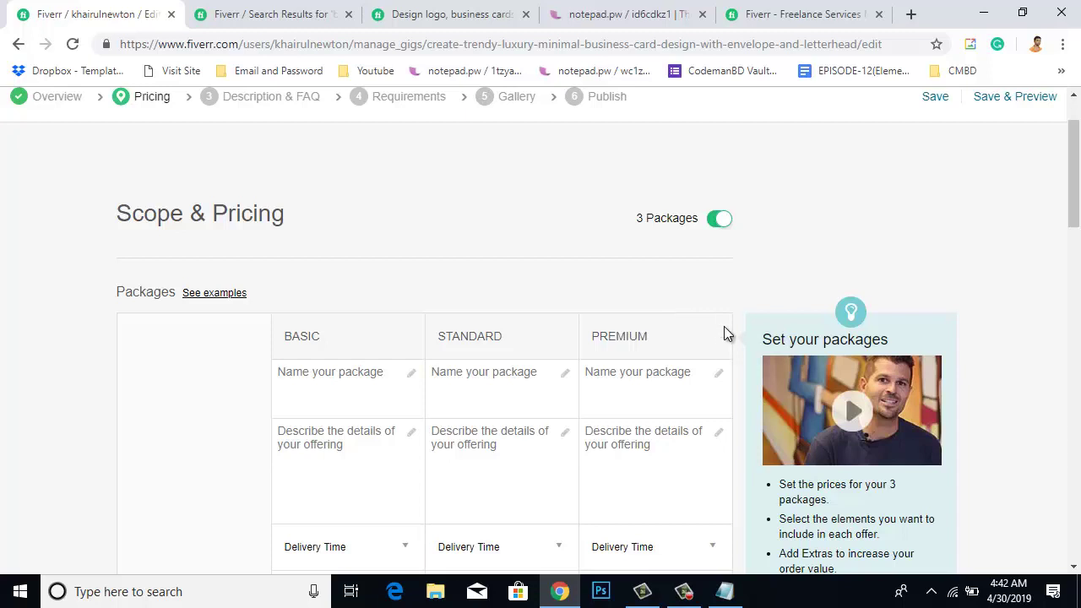
pyautogui.click(322, 392)
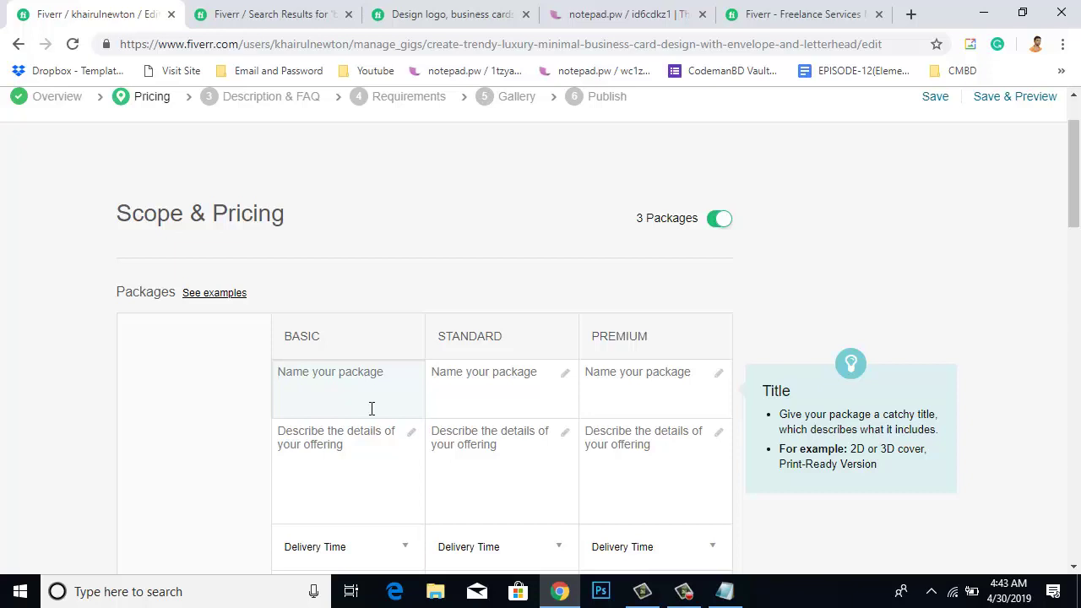
pyautogui.write('Silver')
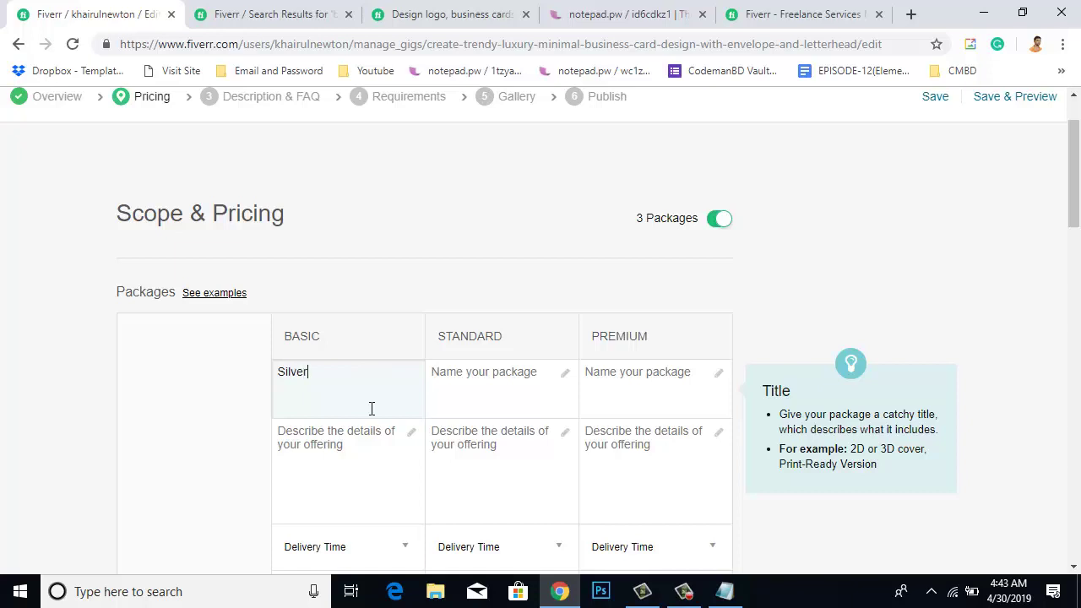
pyautogui.click(358, 494)
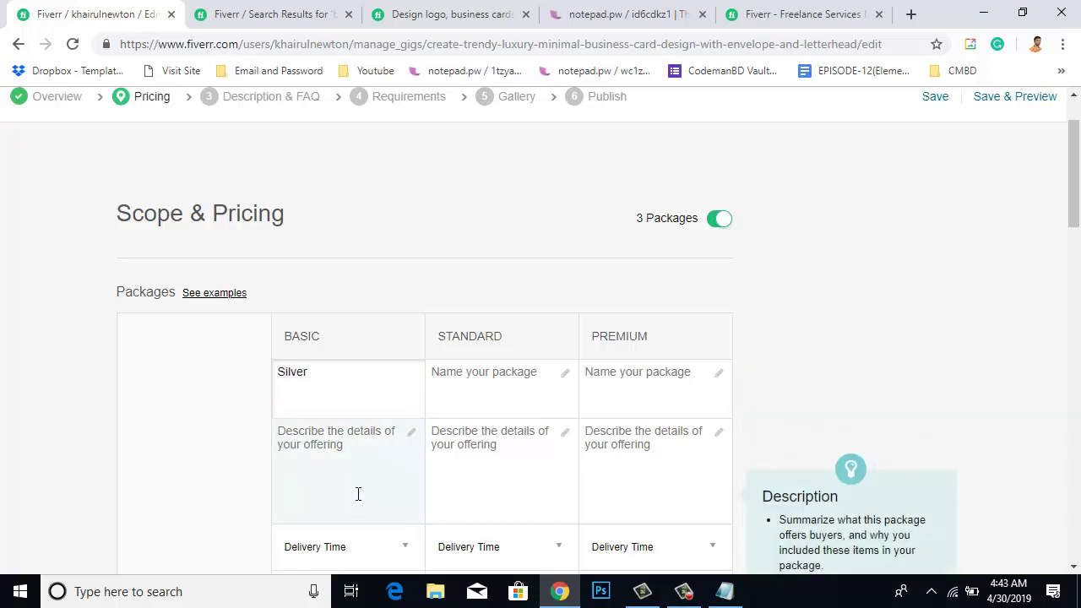
# - Name the Basic package "Startup" and open its description for editing
pyautogui.click(335, 366)
pyautogui.hotkey('ctrl', 'a')
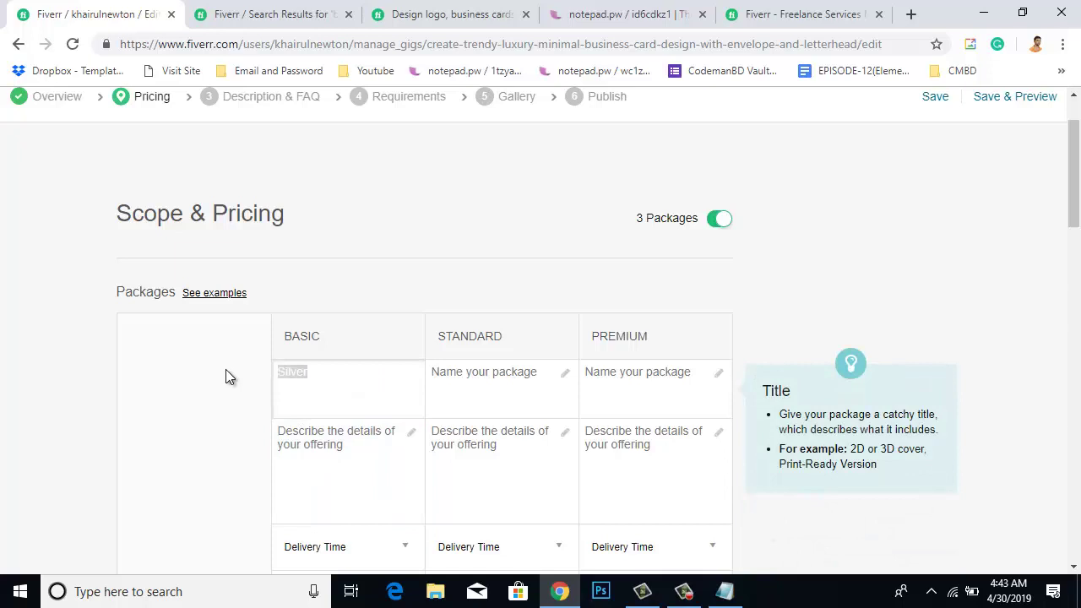
pyautogui.write('Startup')
pyautogui.click(341, 442)
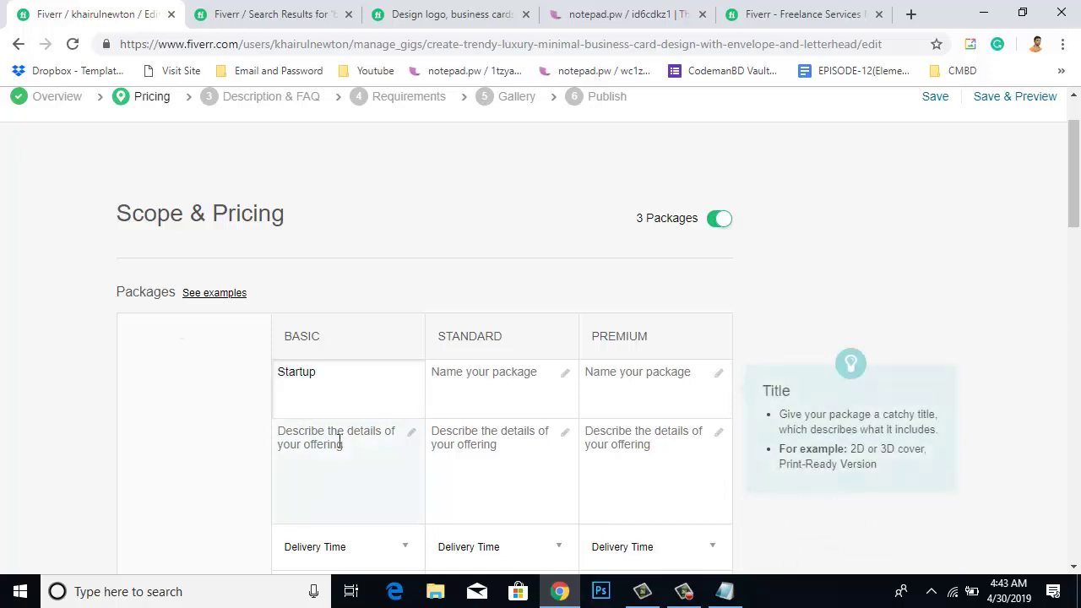
pyautogui.scroll(-2, 366, 401)
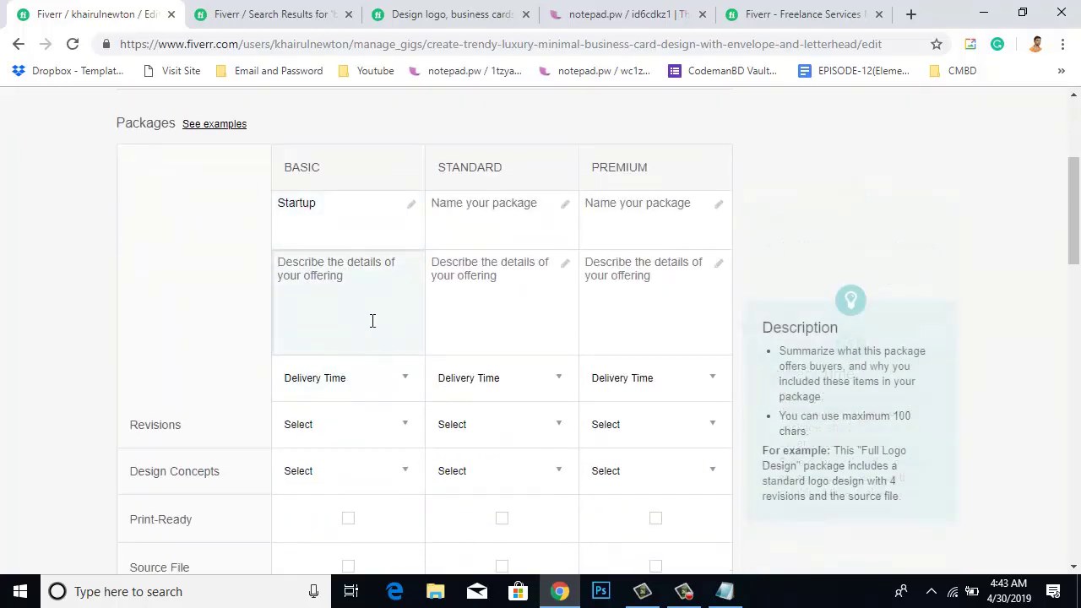
pyautogui.click(370, 319)
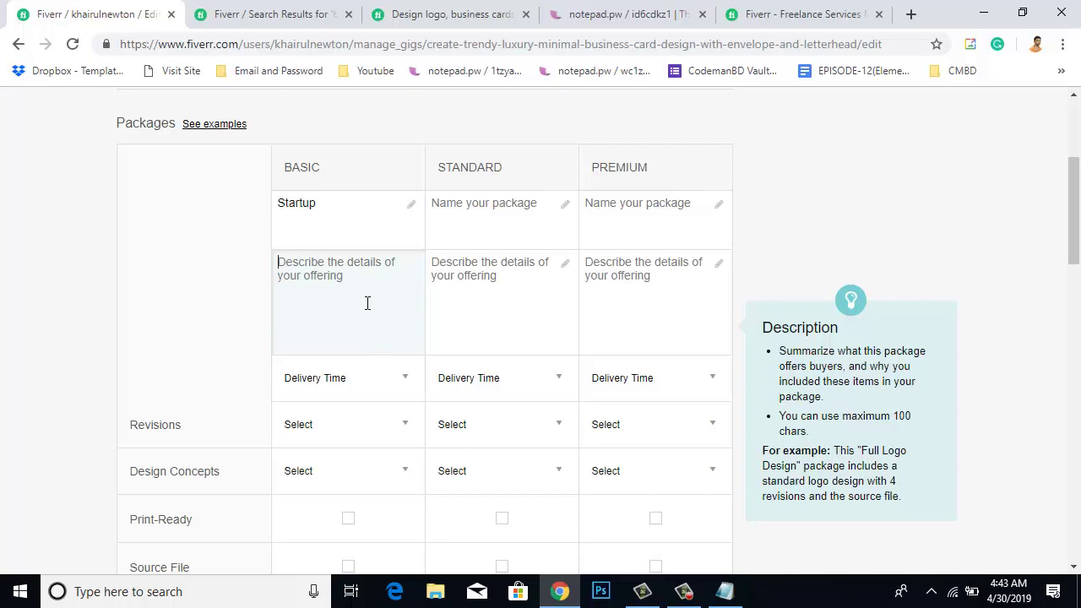
# - Search Google for "special characters" in a new browser tab, keeping the gig form open
pyautogui.click(910, 15)
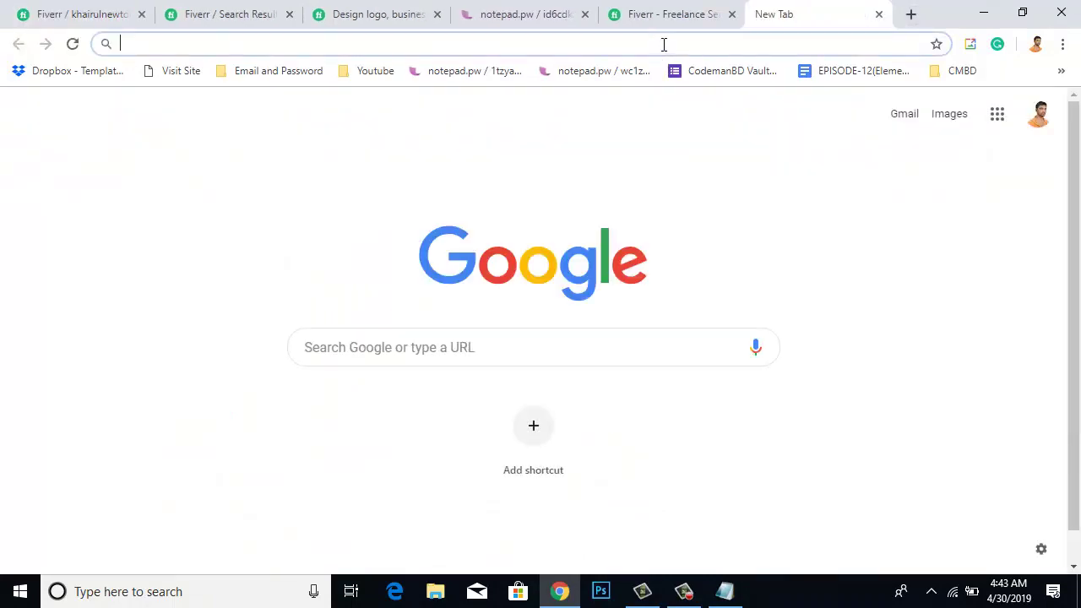
pyautogui.write('spea')
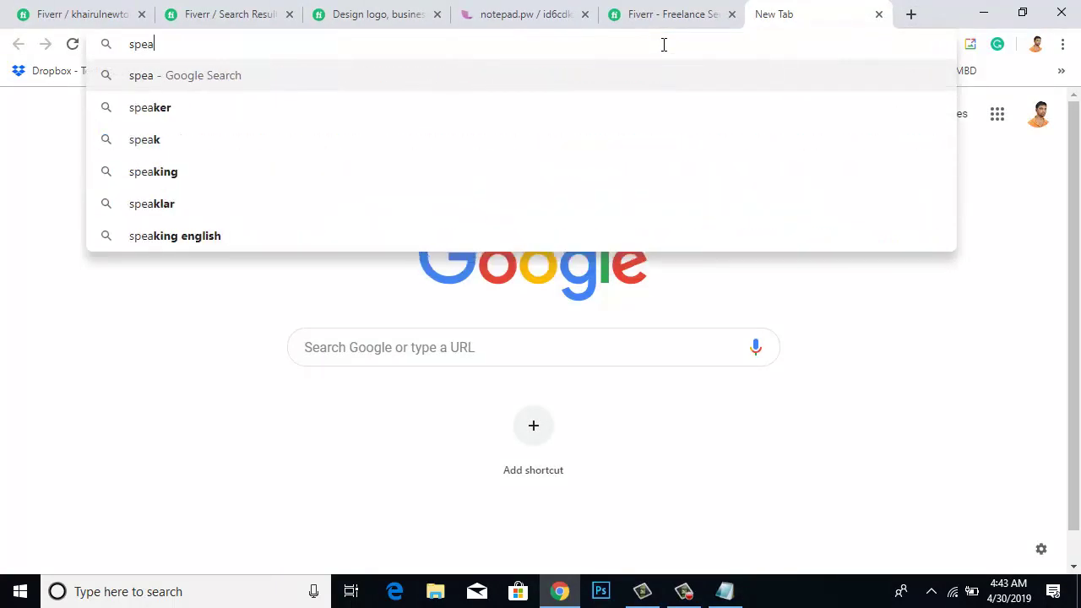
pyautogui.write('cial car')
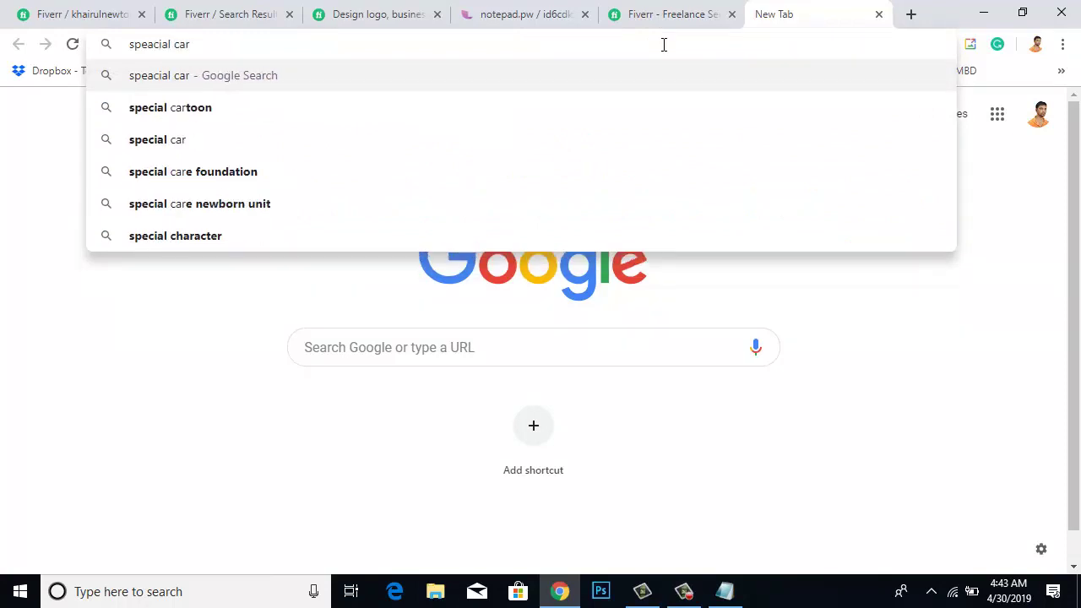
pyautogui.write('act')
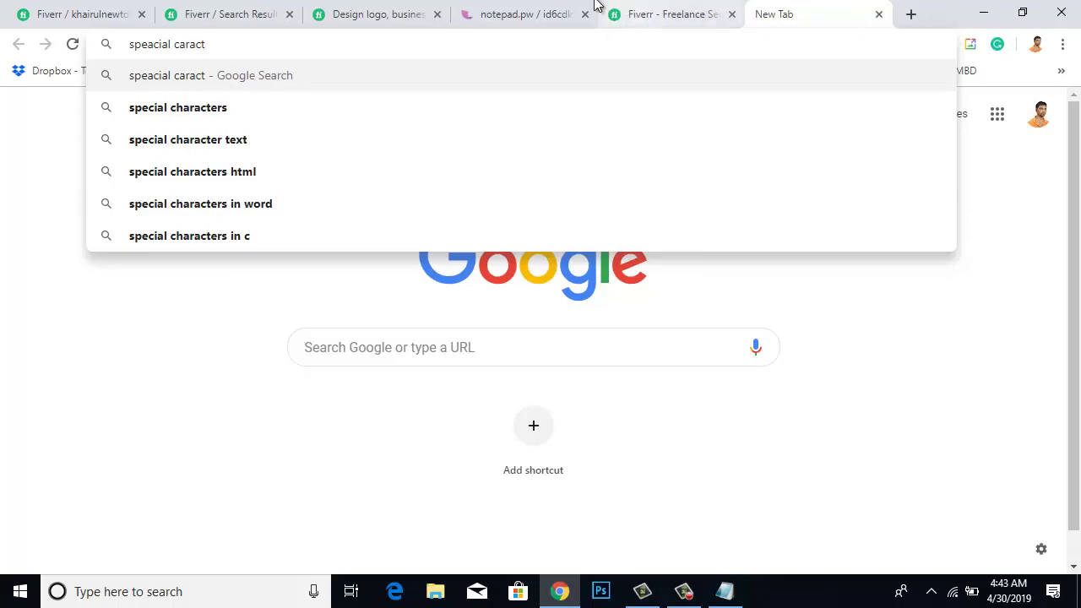
pyautogui.click(173, 109)
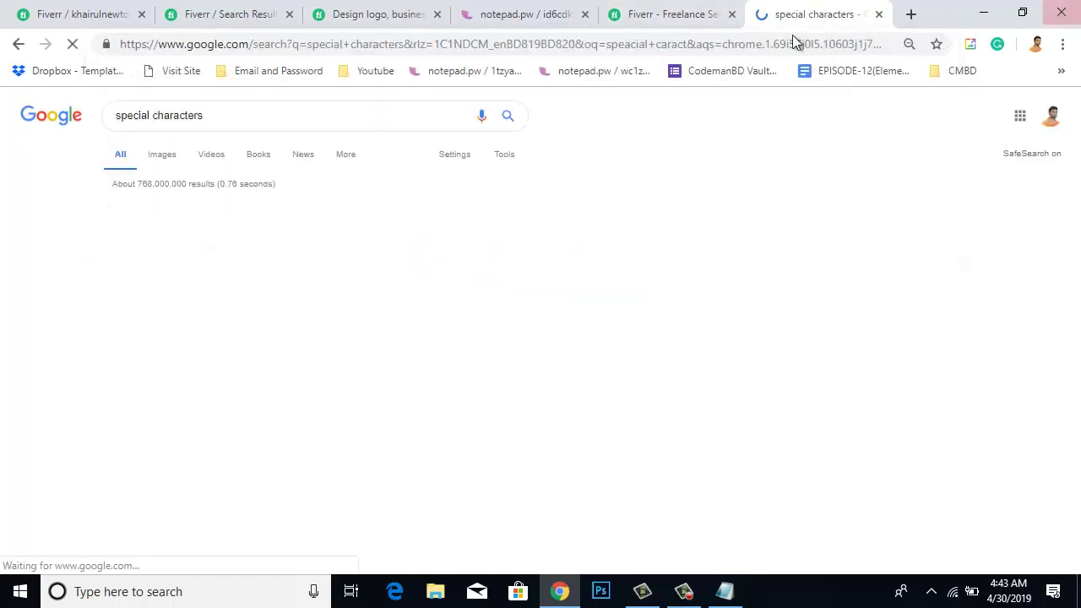
# - Open the OWASP, Alt Keyboard Sequences and ampersand symbols reference chart results in separate new tabs
pyautogui.scroll(-5, 403, 332)
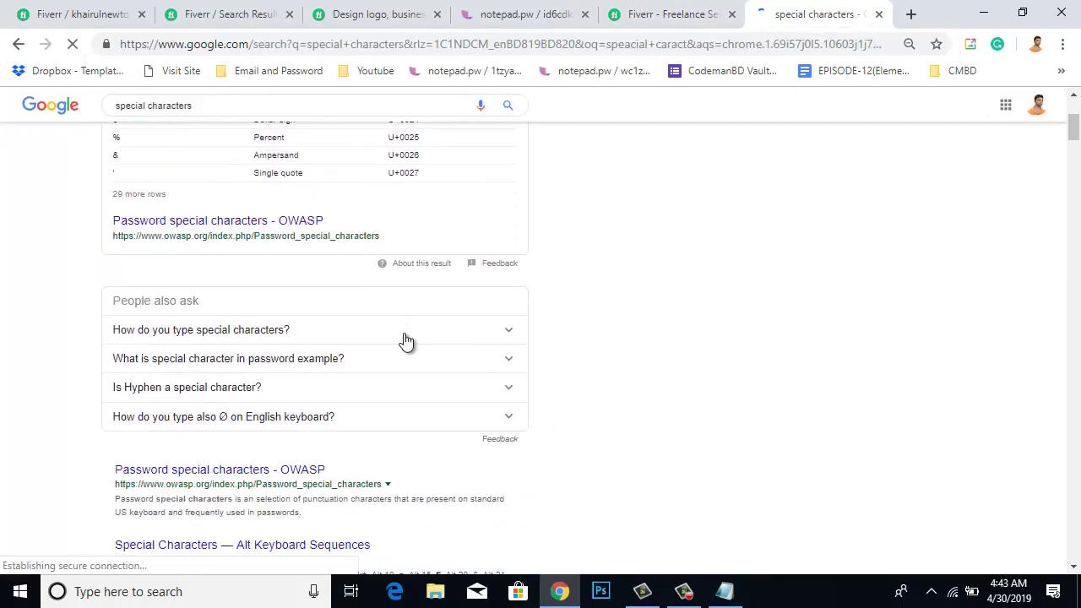
pyautogui.rightClick(314, 304)
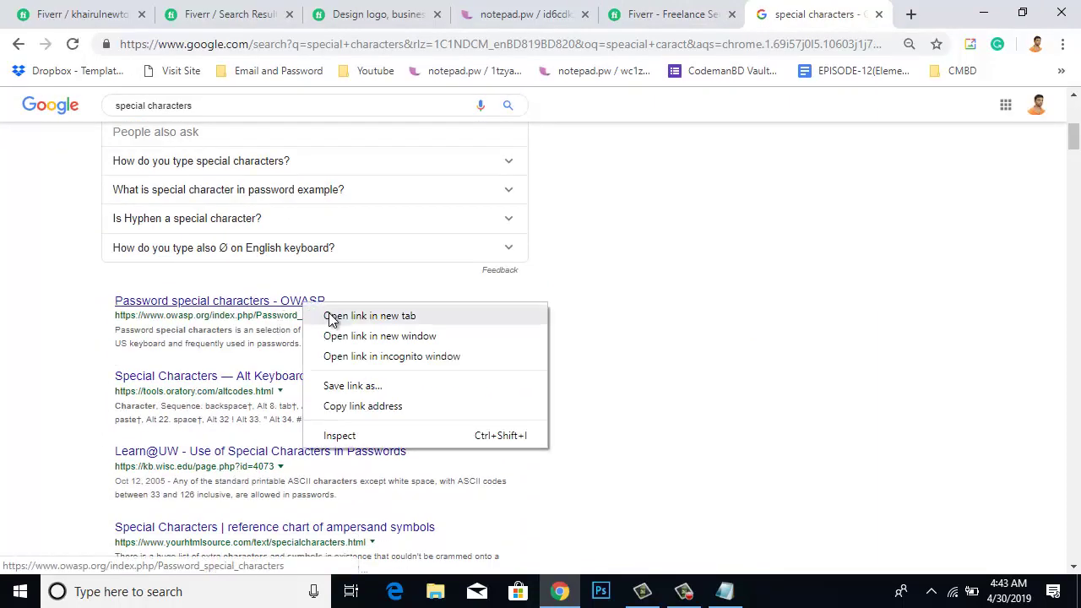
pyautogui.click(380, 313)
pyautogui.rightClick(354, 378)
pyautogui.click(363, 385)
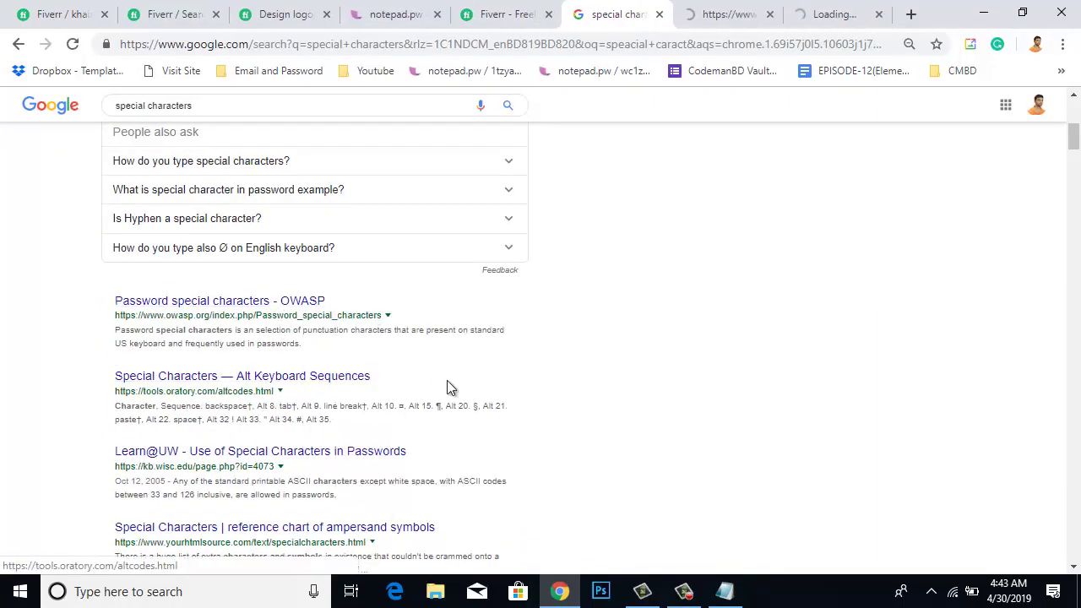
pyautogui.scroll(-2, 447, 380)
pyautogui.rightClick(342, 363)
pyautogui.click(363, 372)
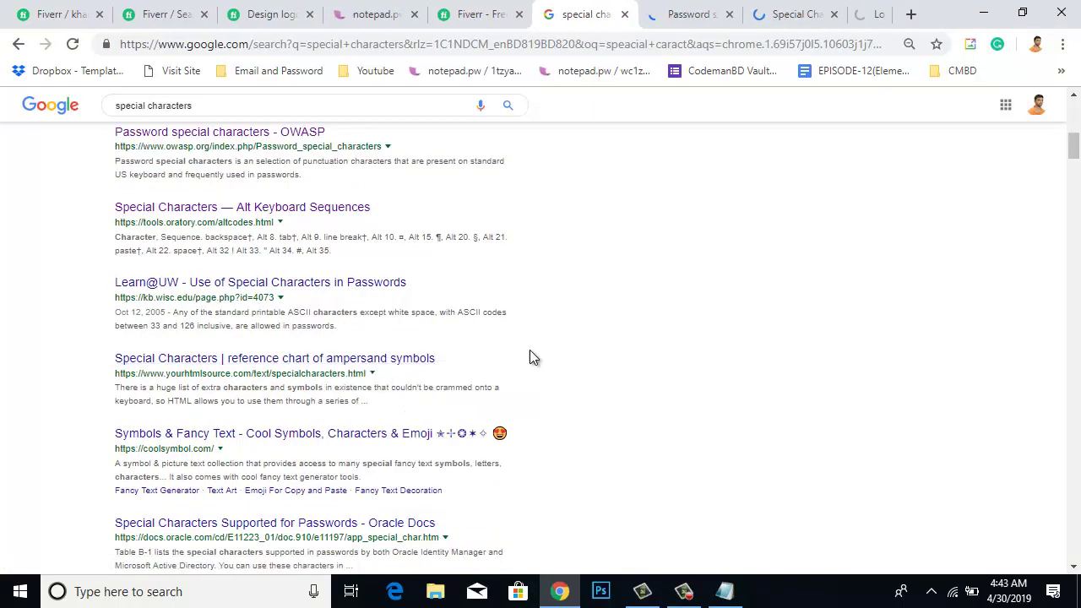
# - Look through the Alt Keyboard Sequences table and the HTML special characters reference chart for symbols to use in the gig description
pyautogui.click(737, 15)
pyautogui.scroll(-9, 589, 371)
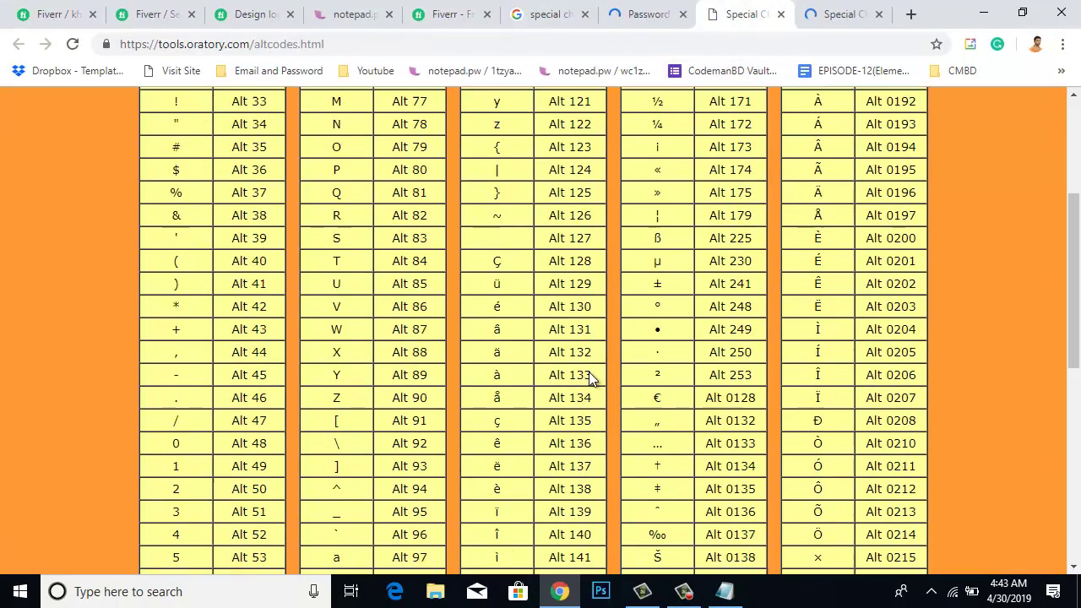
pyautogui.click(840, 14)
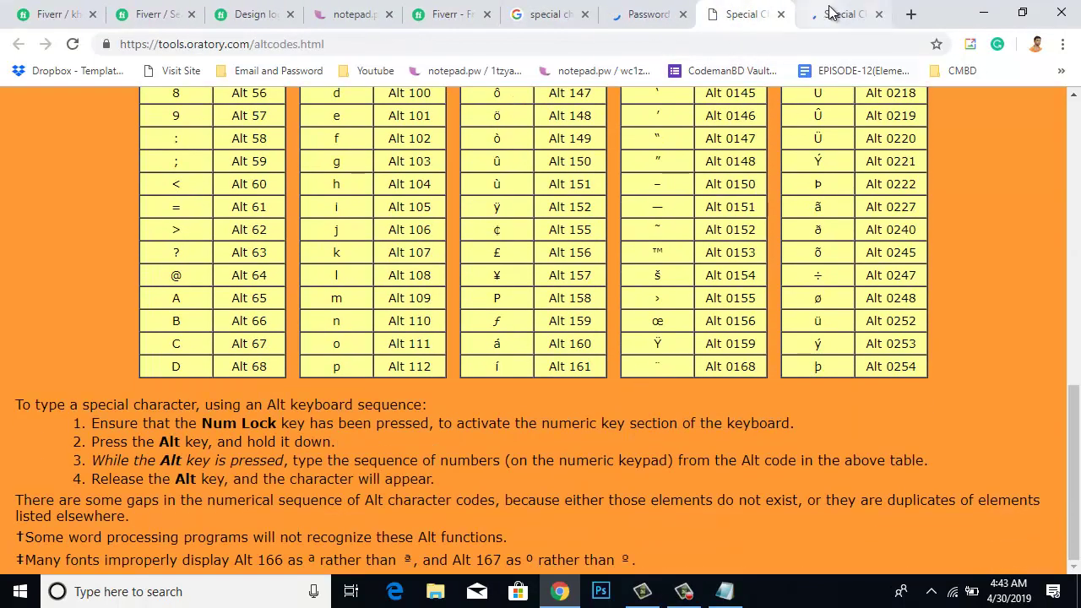
pyautogui.scroll(-15, 541, 377)
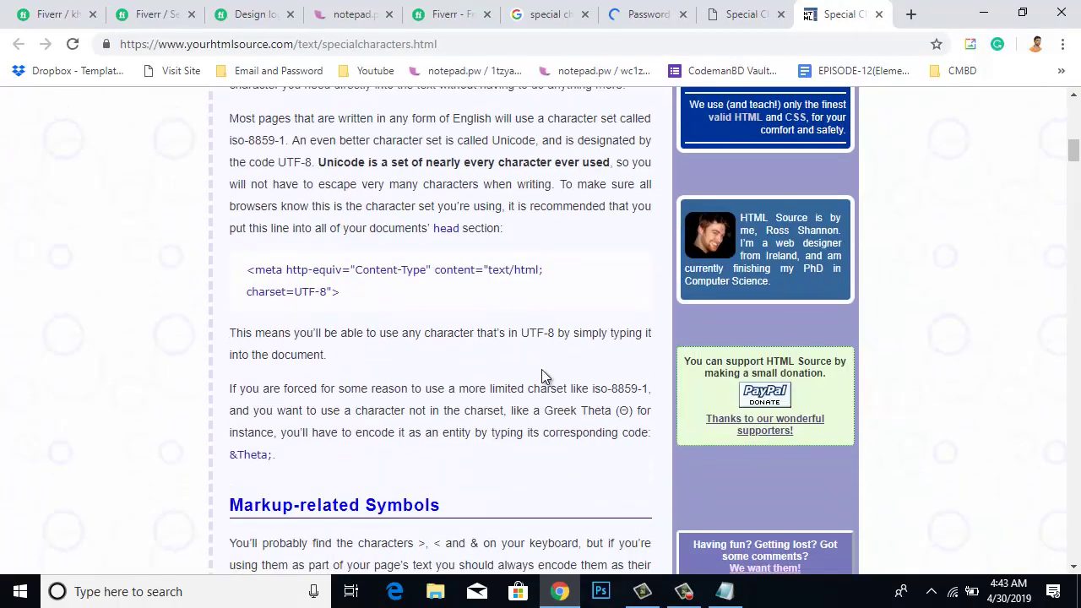
pyautogui.scroll(-5, 541, 374)
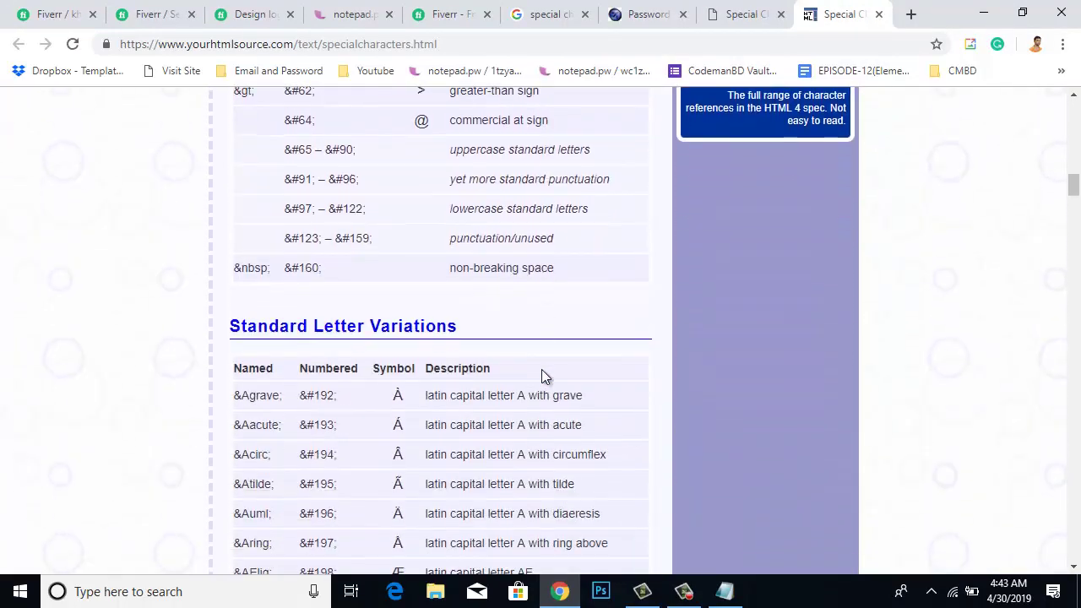
pyautogui.scroll(5, 512, 342)
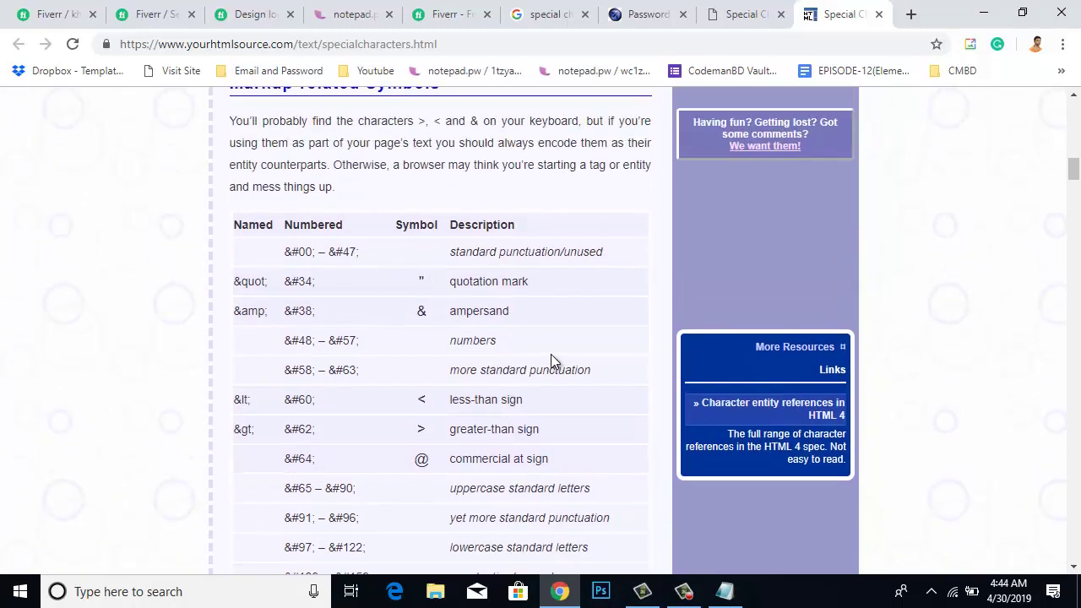
pyautogui.scroll(-1, 551, 354)
pyautogui.scroll(-12, 553, 353)
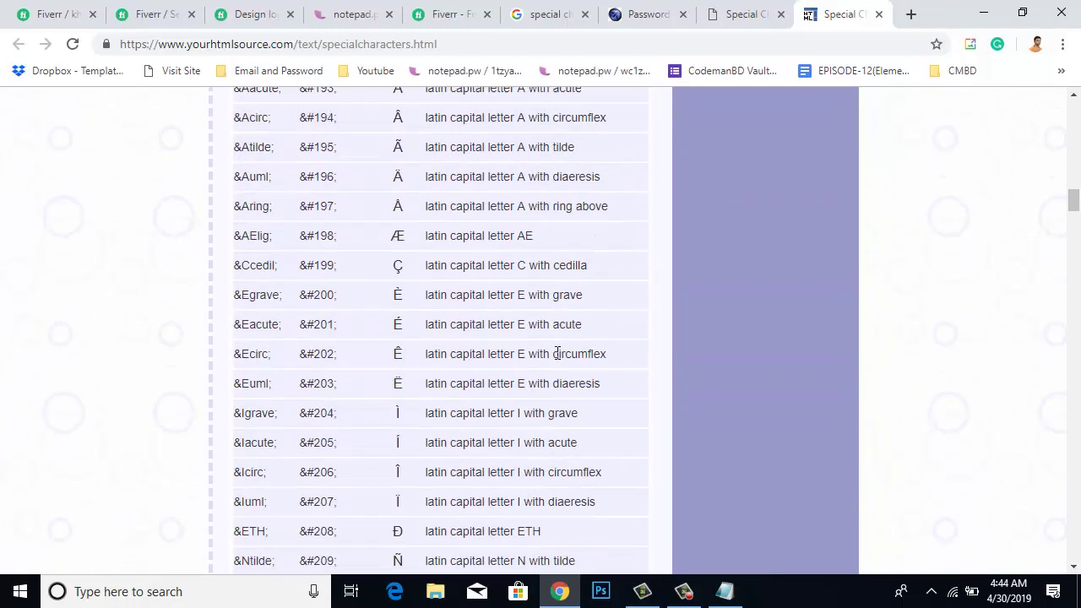
pyautogui.scroll(-18, 560, 353)
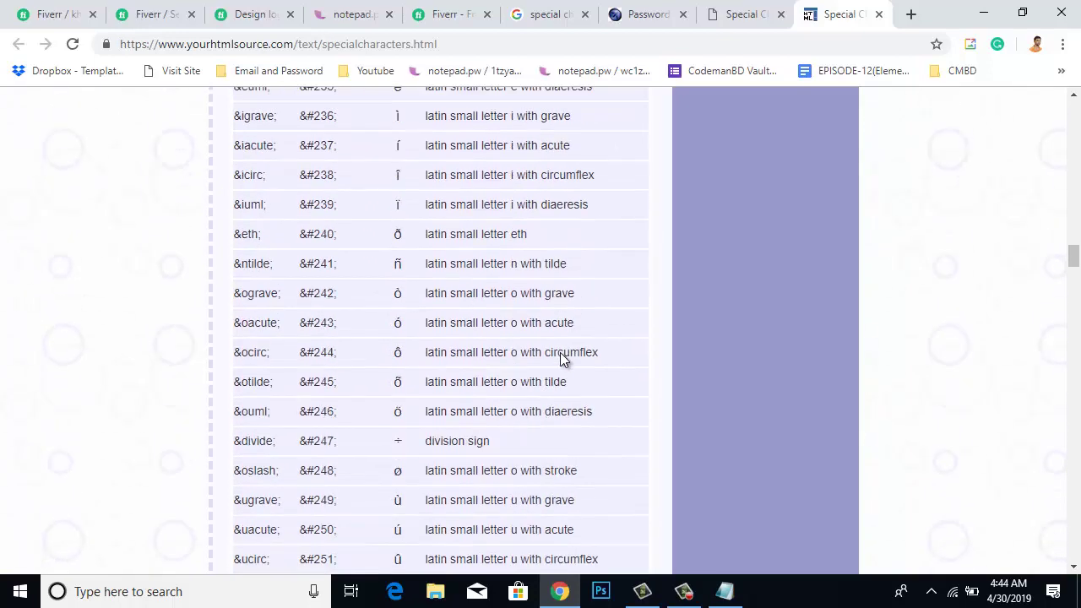
pyautogui.scroll(6, 557, 355)
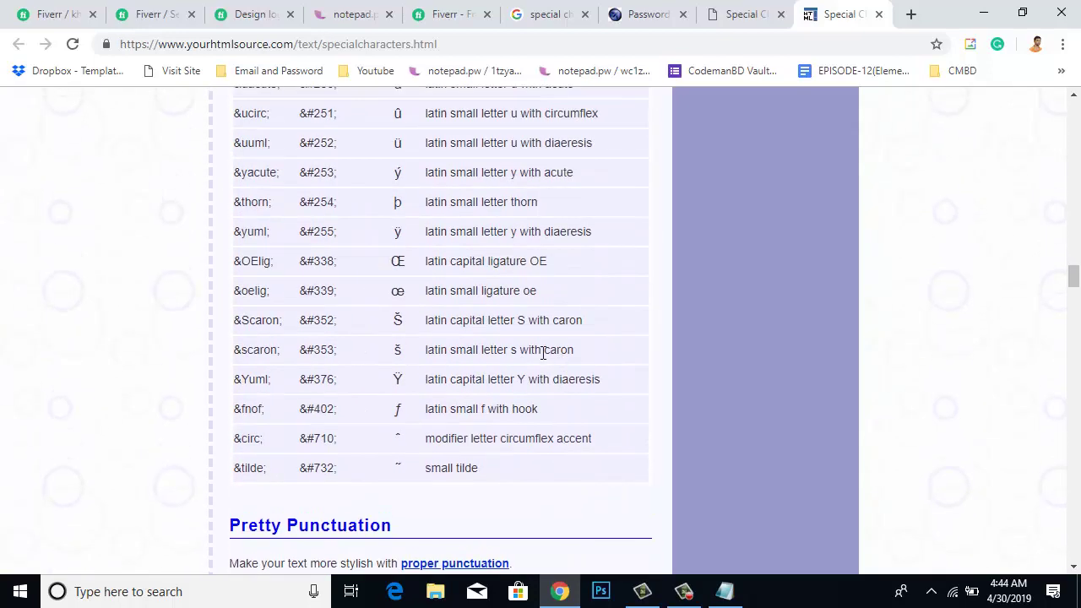
pyautogui.scroll(7, 445, 312)
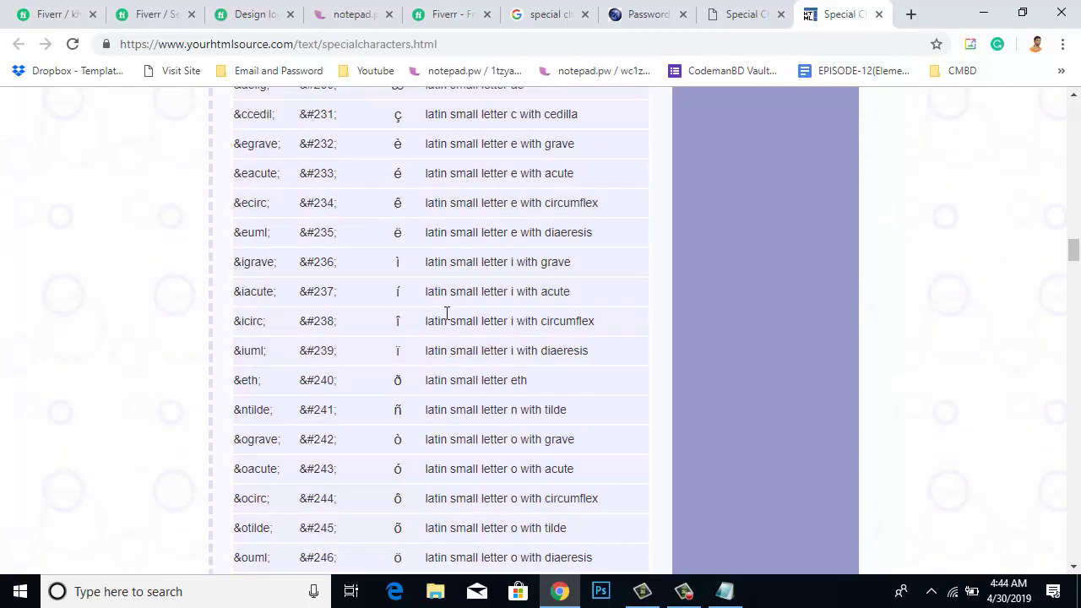
pyautogui.scroll(7, 447, 314)
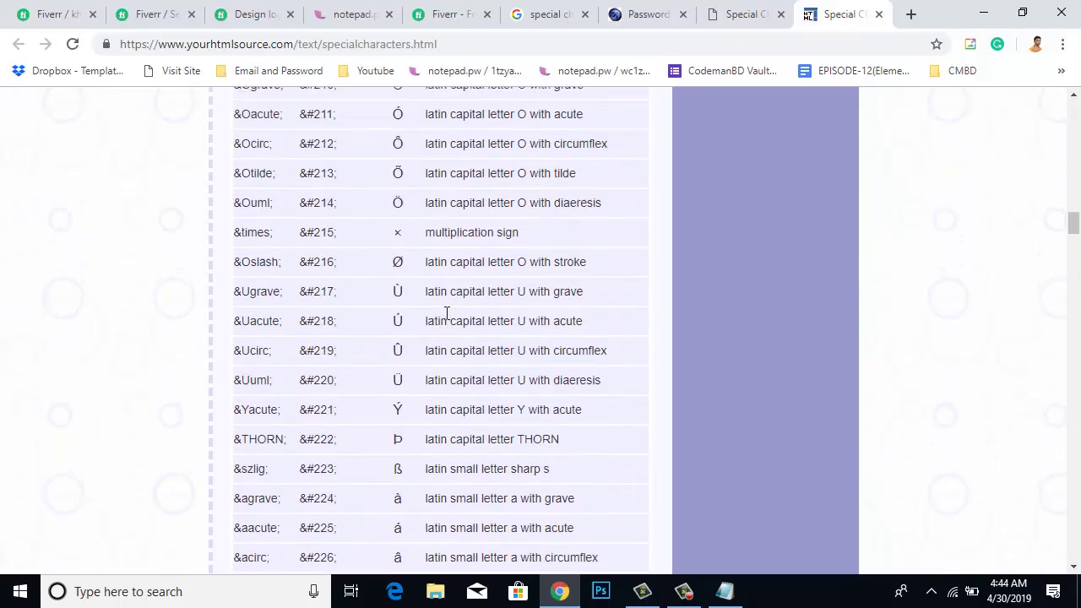
pyautogui.scroll(-20, 446, 315)
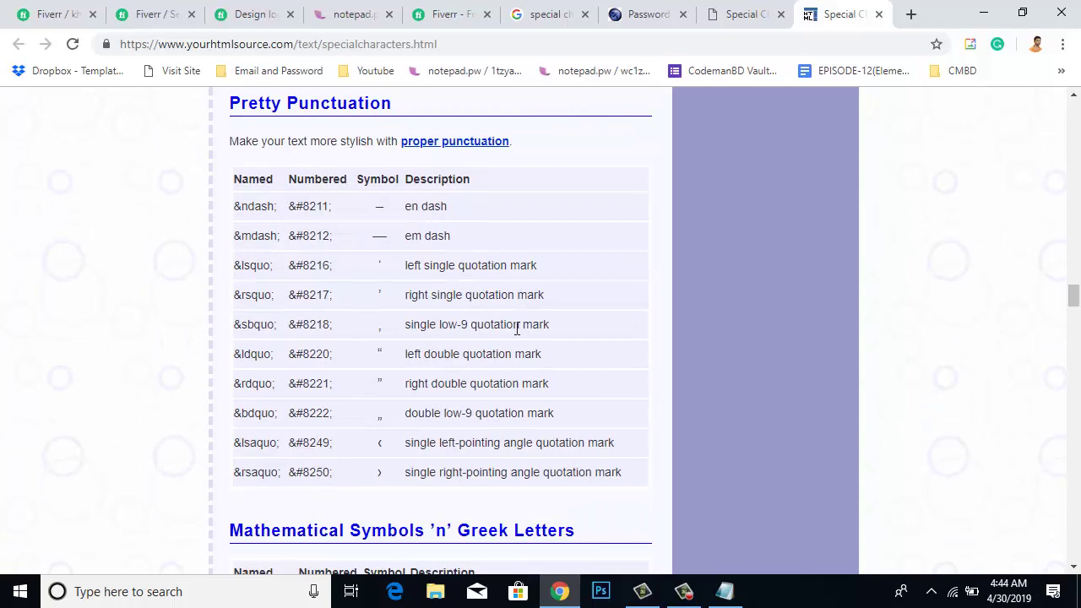
pyautogui.scroll(-6, 517, 328)
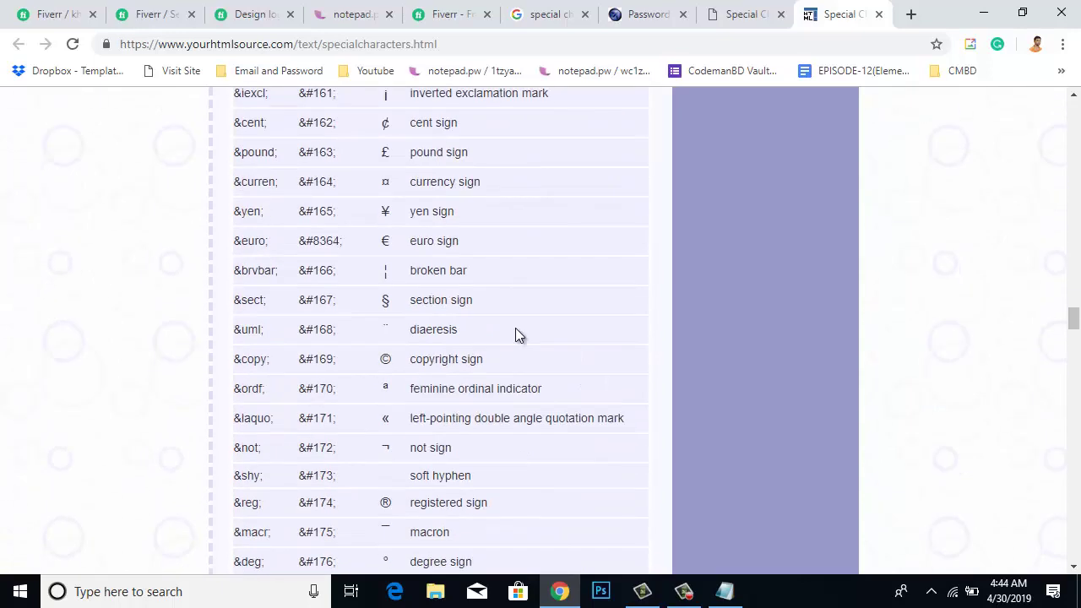
pyautogui.scroll(-3, 515, 329)
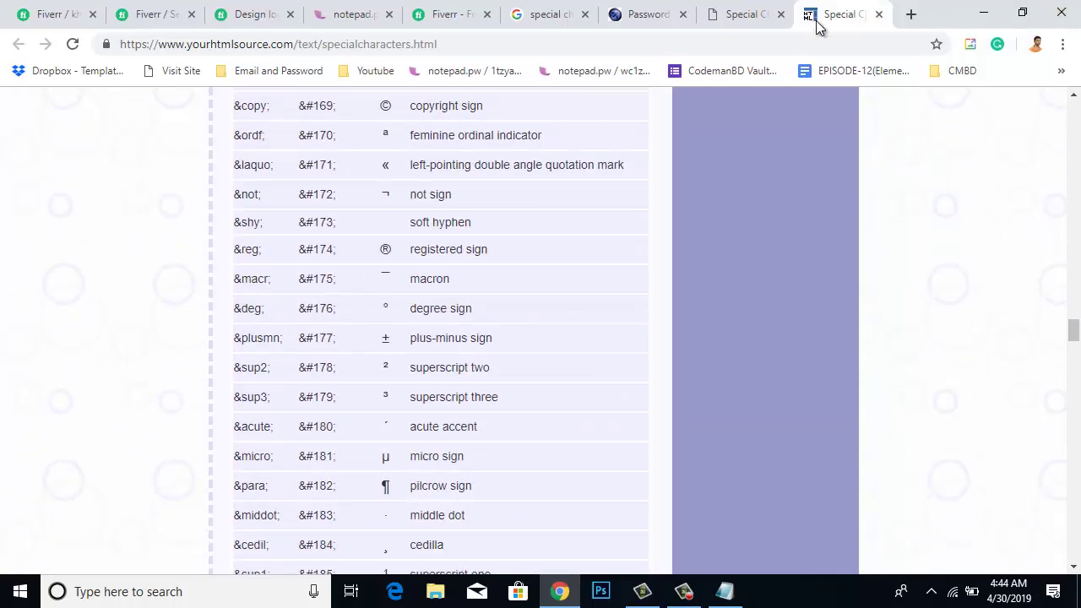
# - Search Google for "hand special caracter" in the tab holding the HTML special characters chart
pyautogui.click(796, 46)
pyautogui.write('had')
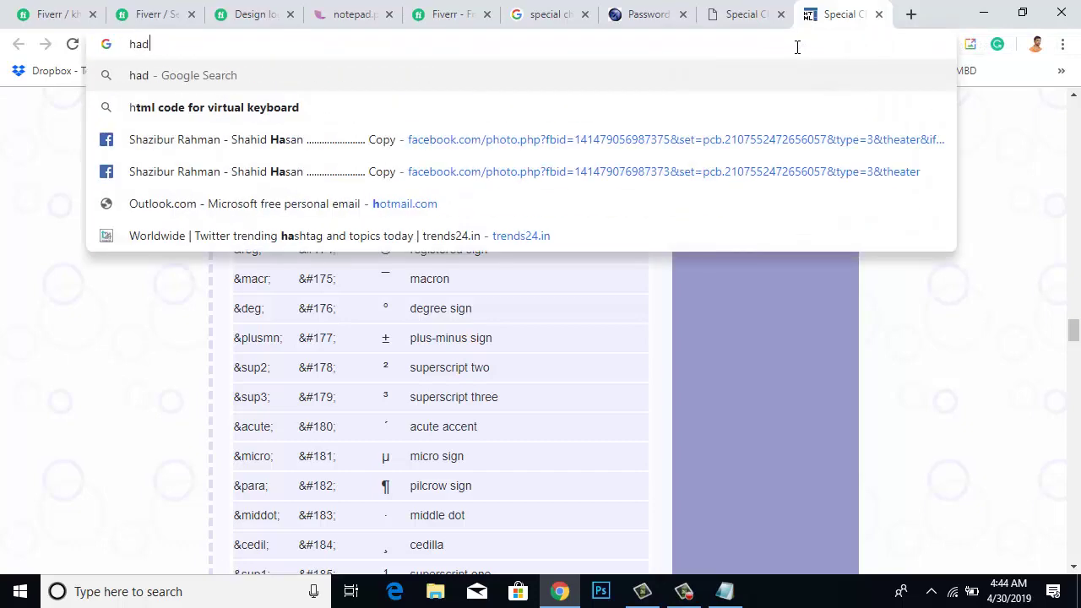
pyautogui.press('BackSpace')
pyautogui.write('n')
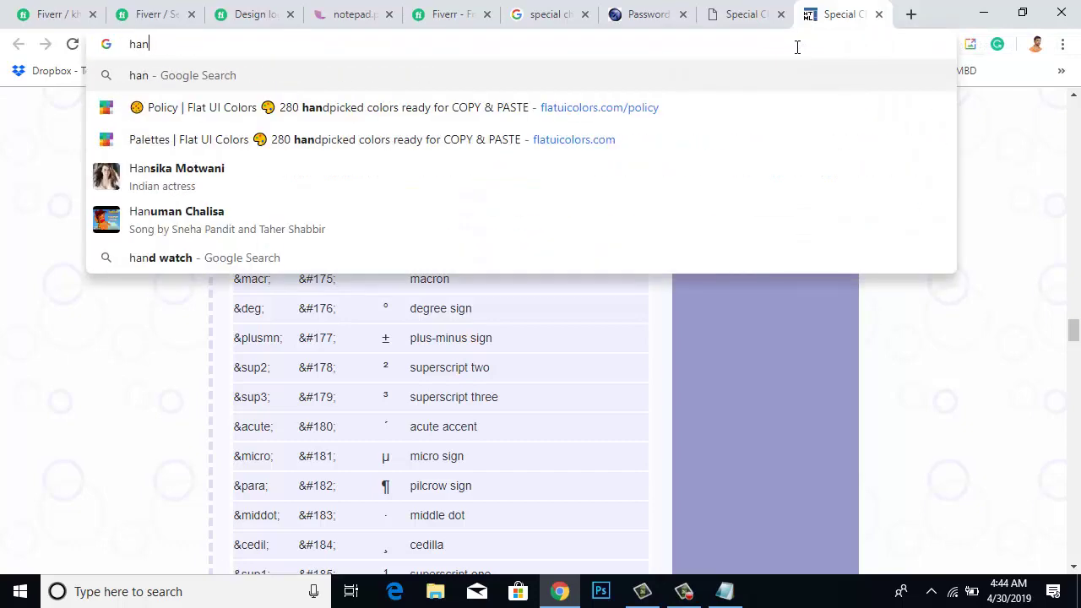
pyautogui.write('d speci')
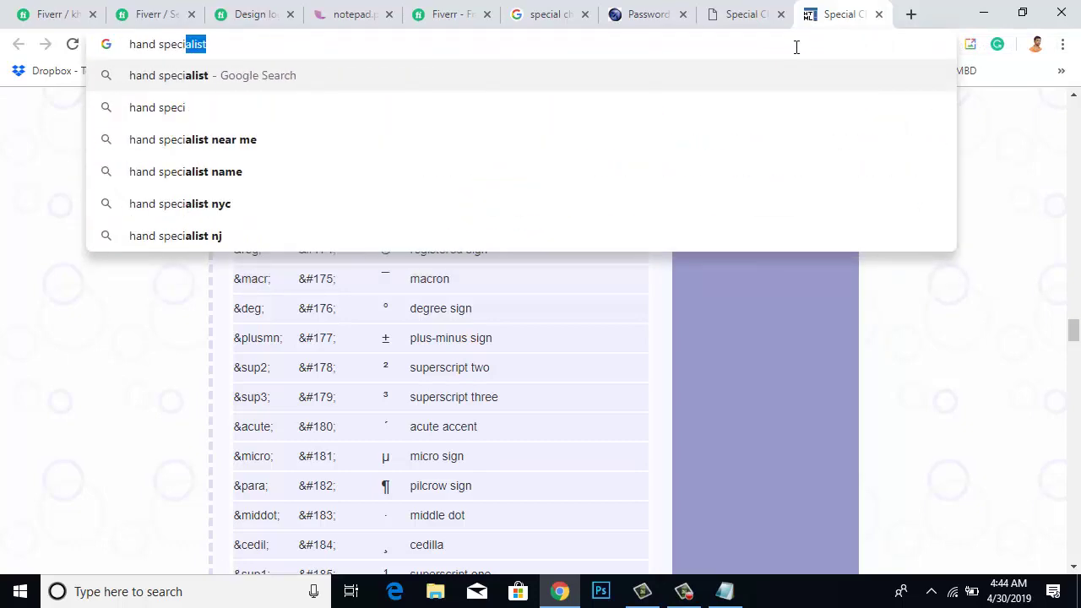
pyautogui.write('al carac')
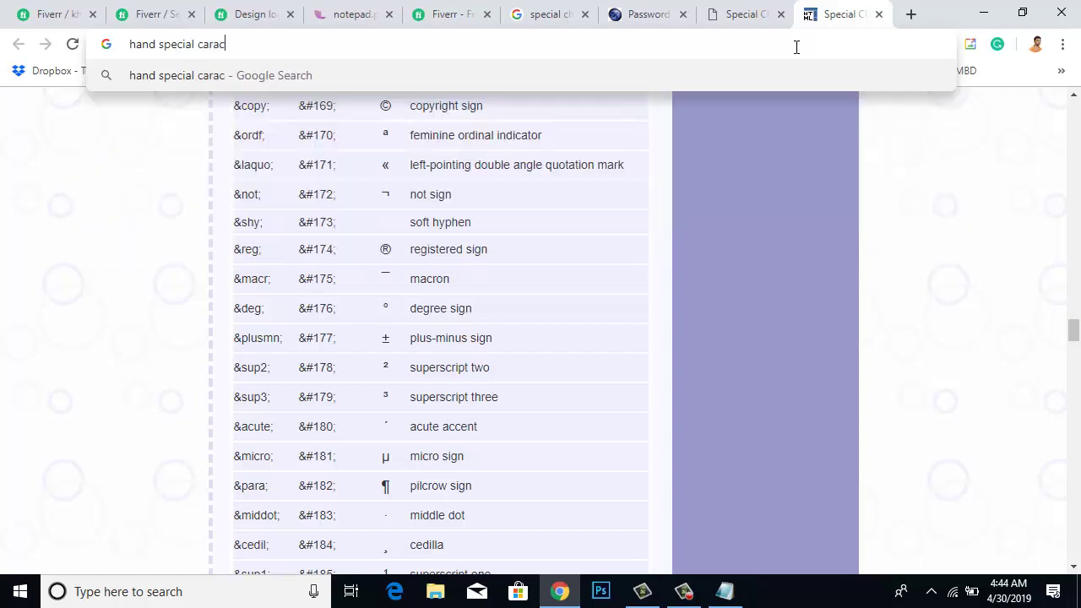
pyautogui.write('ter')
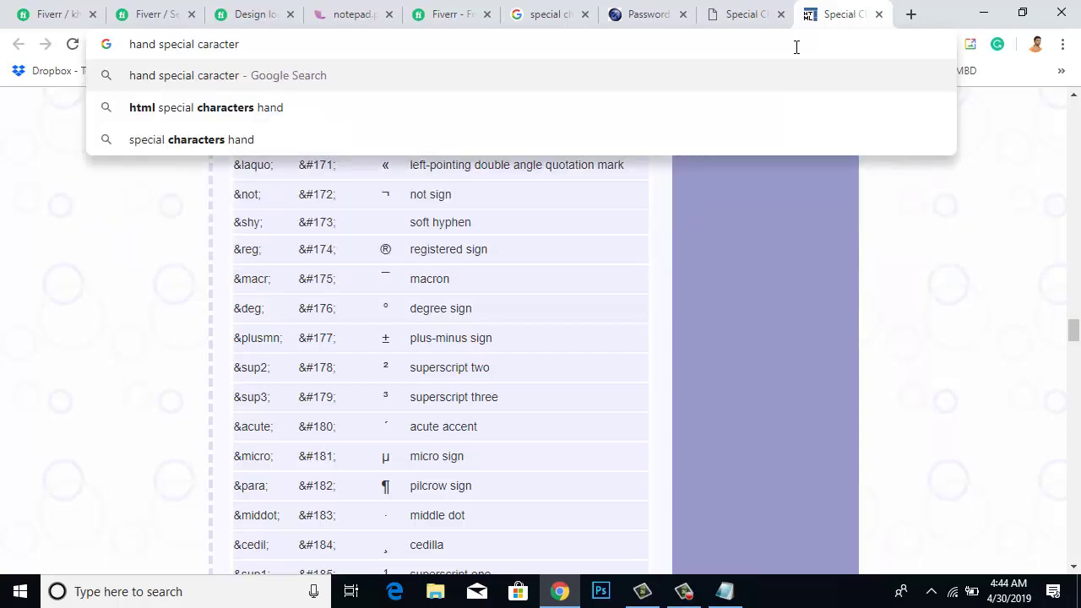
pyautogui.press('Return')
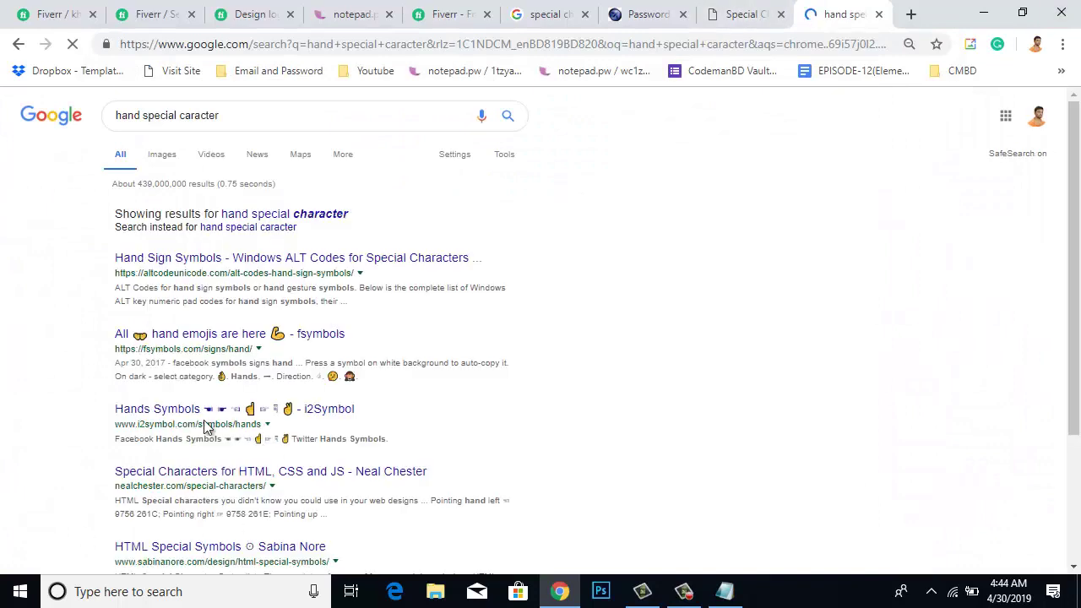
# - Open the Hand Sign Symbols ALT codes result and the fsymbols hand emojis result in separate new tabs
pyautogui.rightClick(279, 257)
pyautogui.click(322, 274)
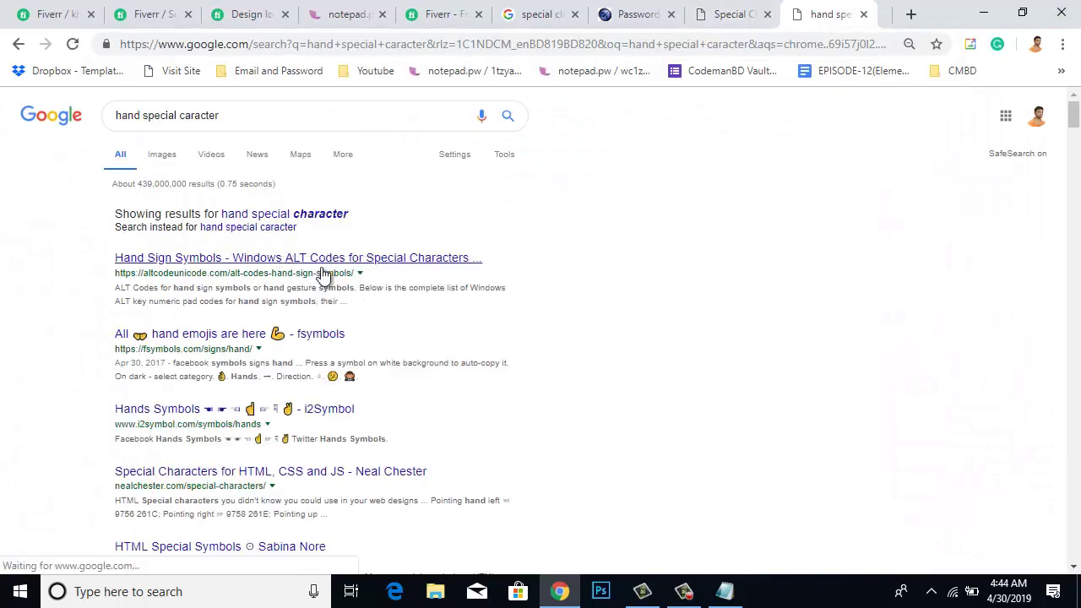
pyautogui.rightClick(338, 336)
pyautogui.click(361, 346)
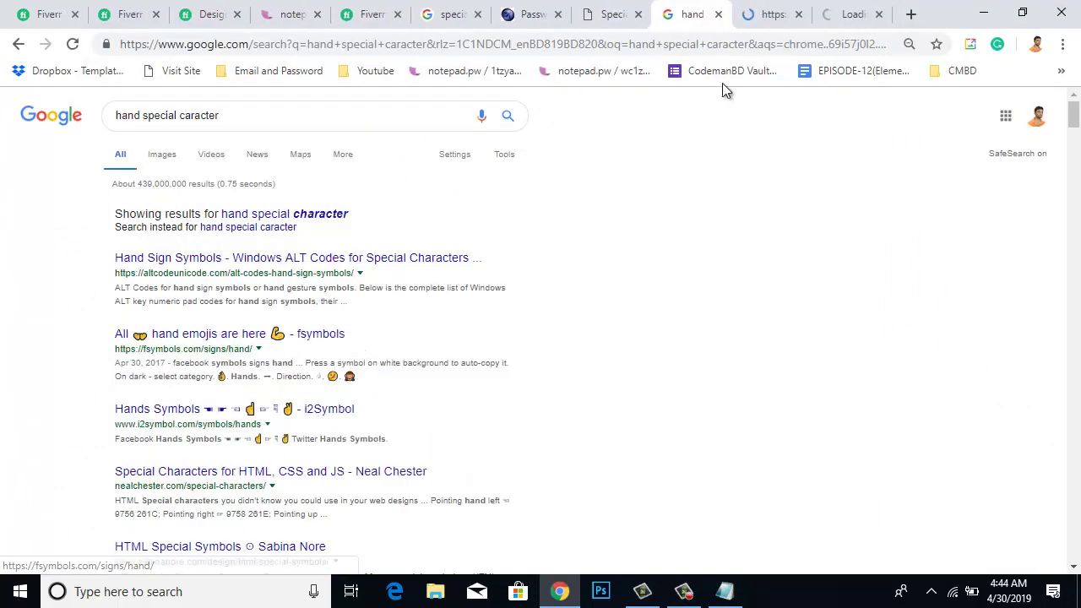
# - Copy a right-pointing hand symbol from the Direction group on the fsymbols page and look over the remaining hand symbols
pyautogui.click(762, 14)
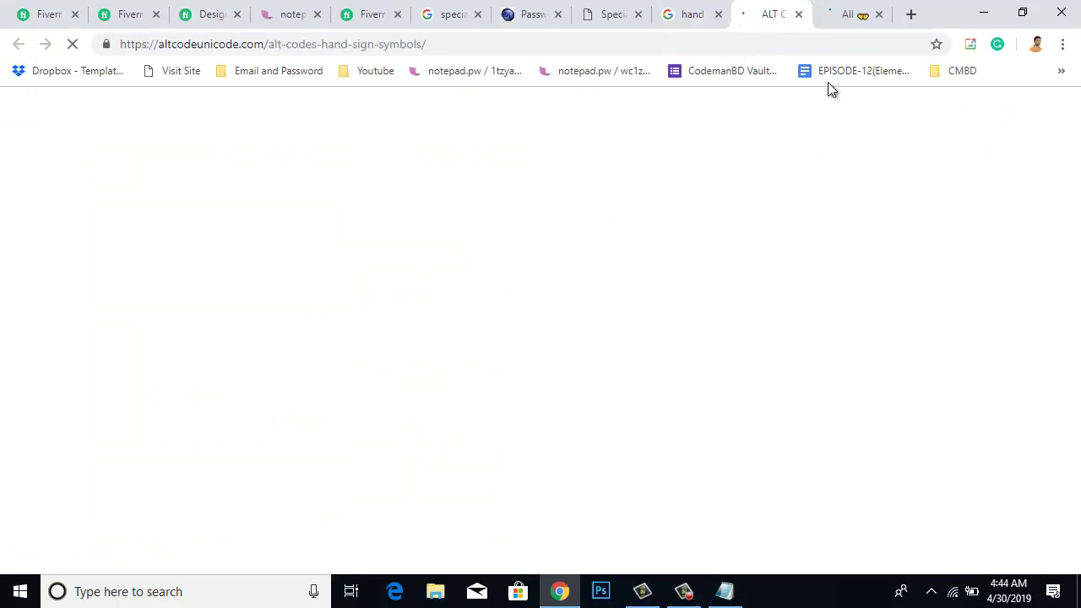
pyautogui.click(836, 16)
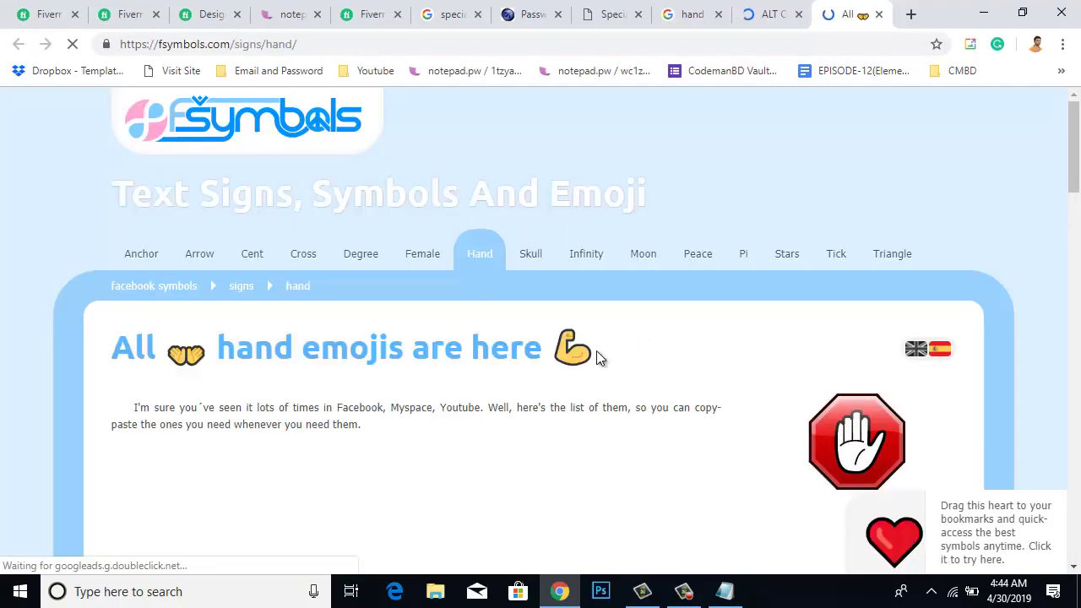
pyautogui.scroll(-5, 596, 350)
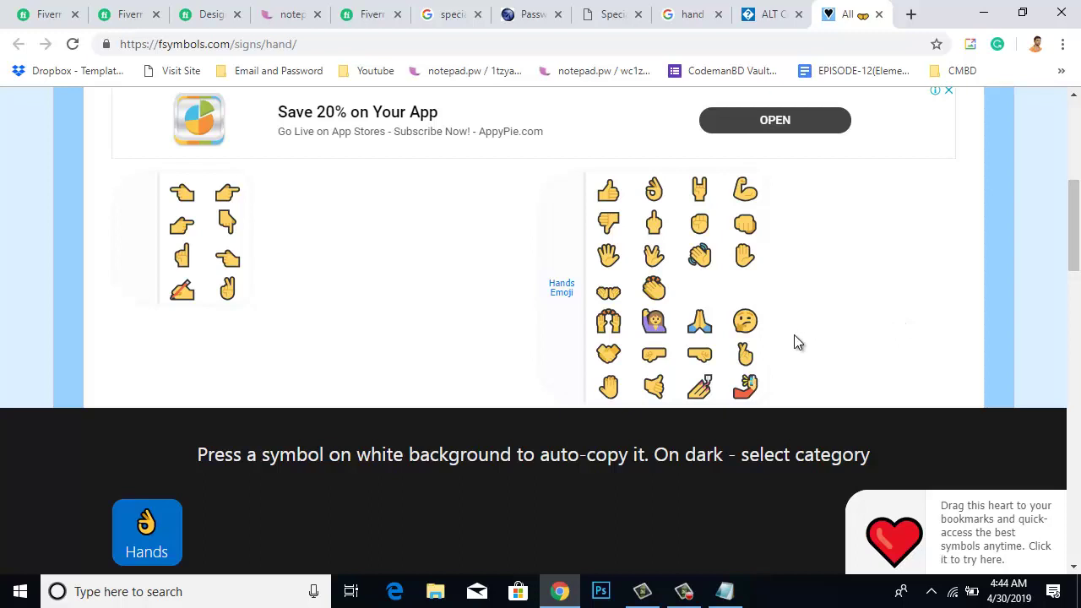
pyautogui.scroll(-5, 795, 339)
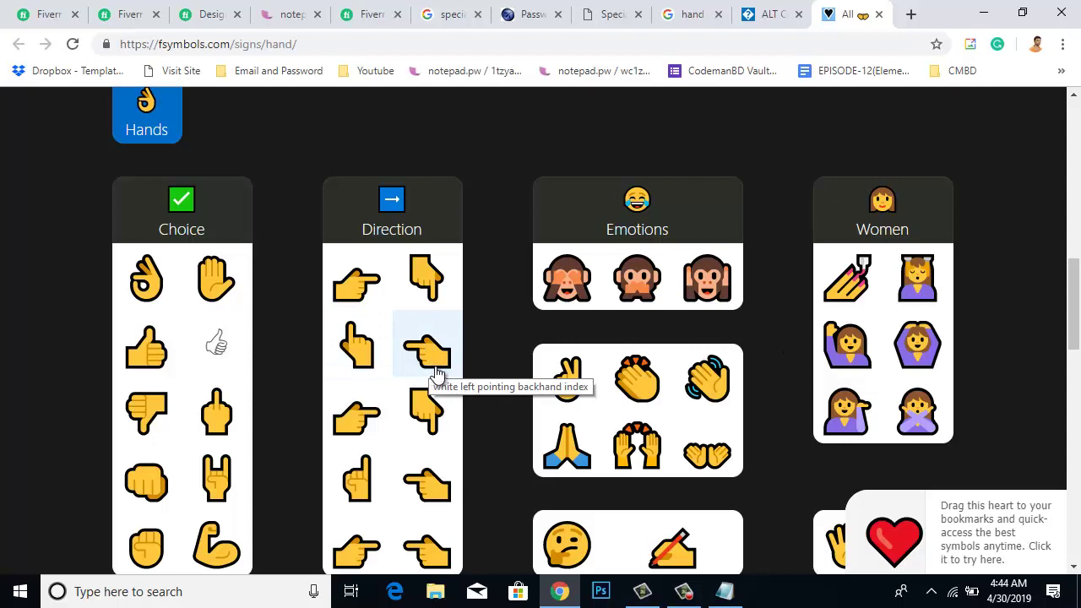
pyautogui.scroll(-1, 721, 380)
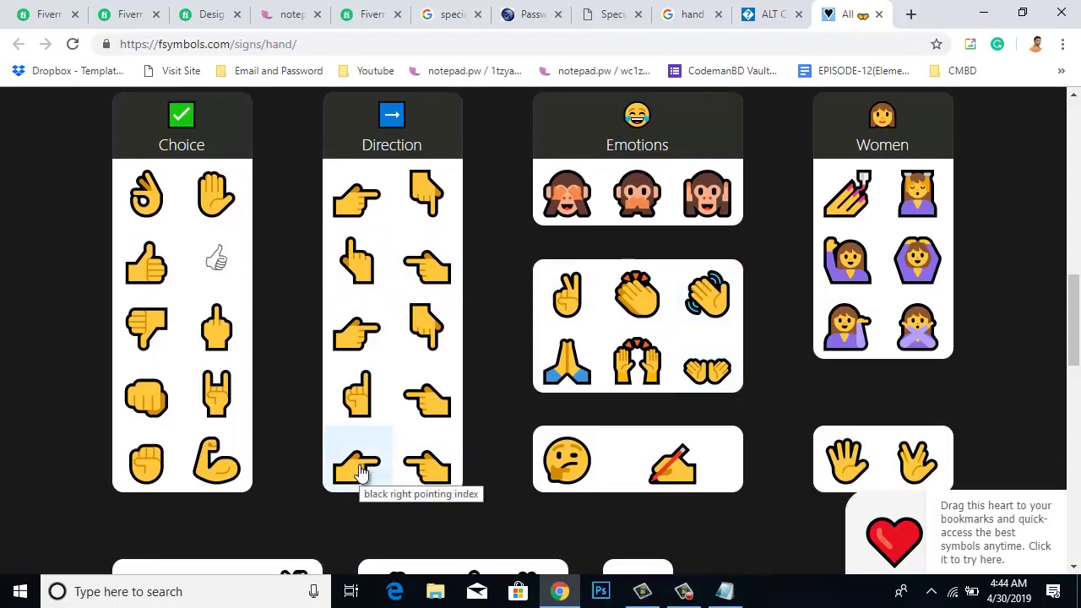
pyautogui.click(366, 345)
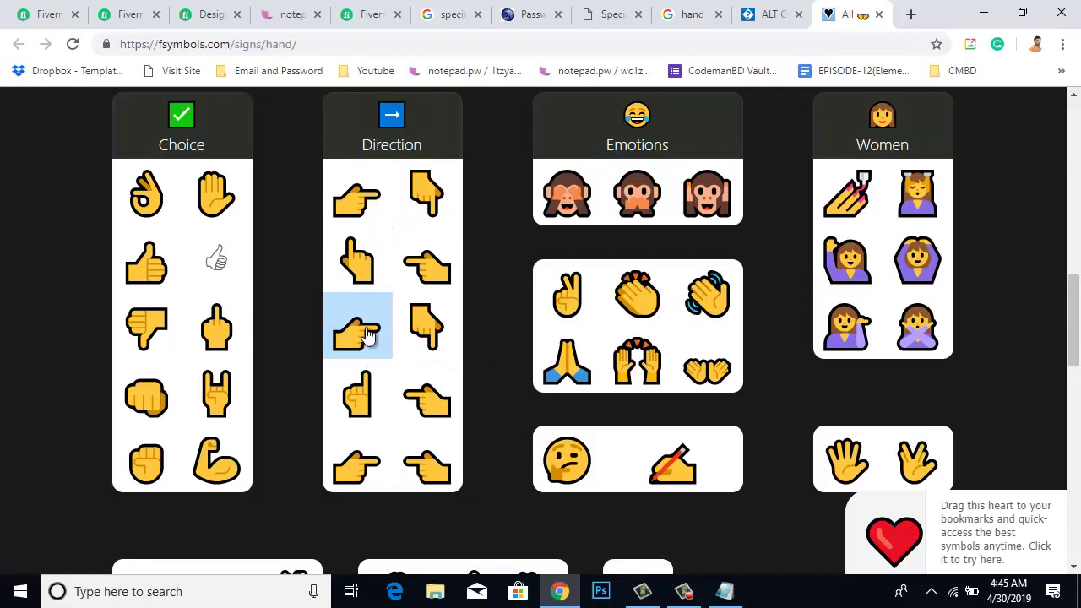
pyautogui.scroll(-4, 367, 330)
pyautogui.scroll(-8, 366, 334)
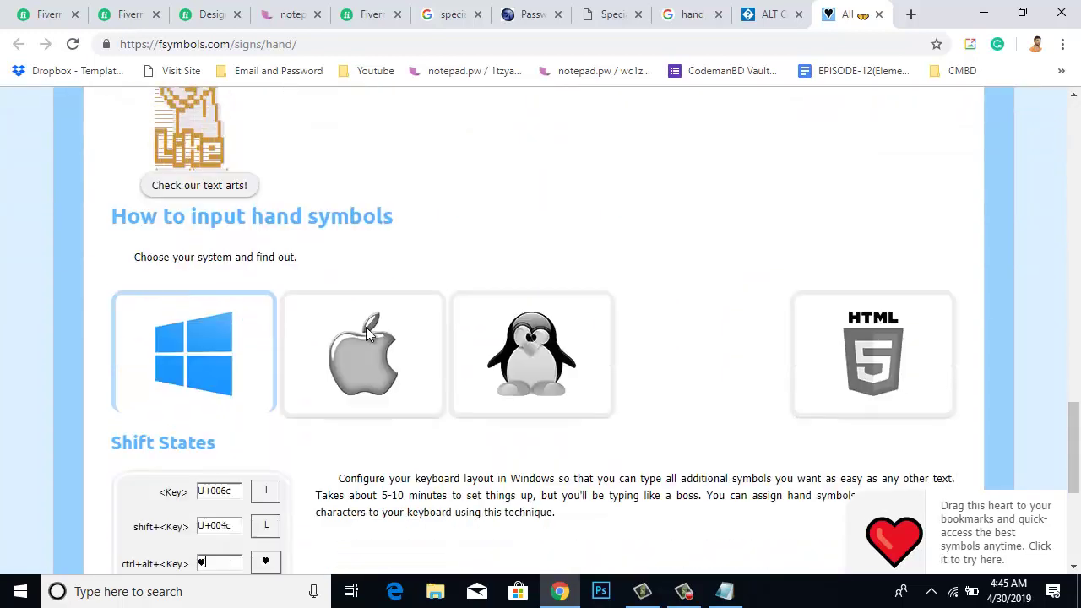
pyautogui.scroll(2, 367, 327)
pyautogui.scroll(8, 367, 326)
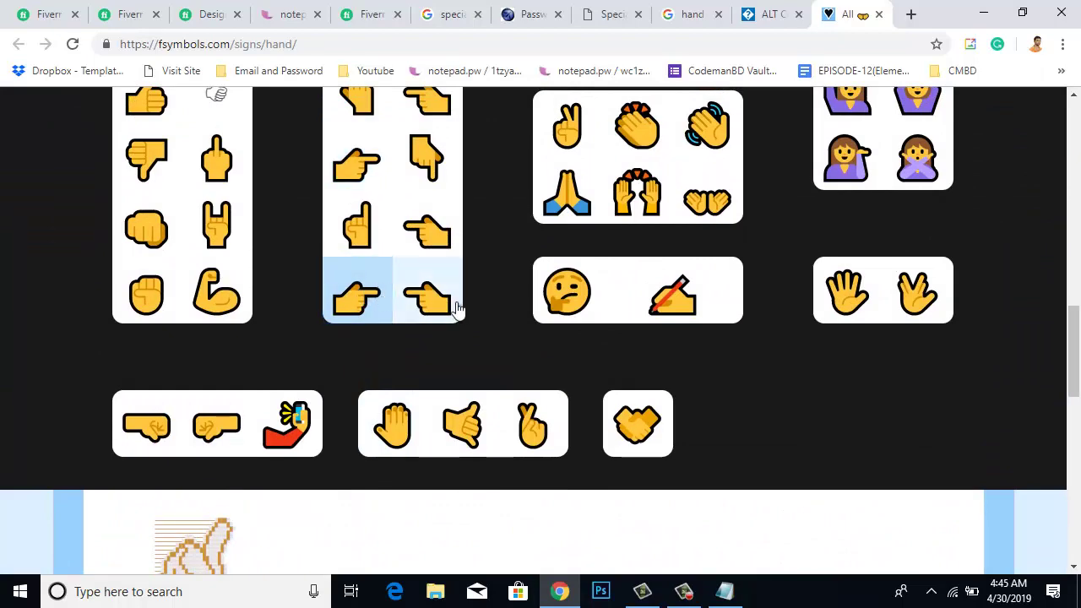
pyautogui.scroll(2, 459, 309)
# - Look through the hand sign ALT codes table and select the HTML decimal code of the white right pointing backhand index
pyautogui.click(773, 12)
pyautogui.scroll(-5, 675, 422)
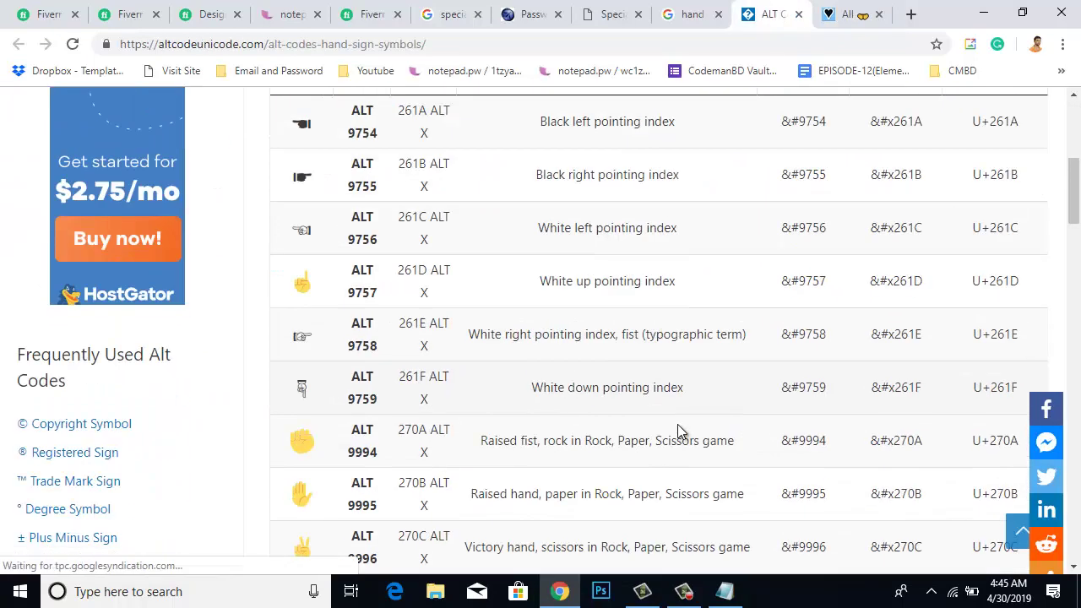
pyautogui.scroll(-4, 674, 429)
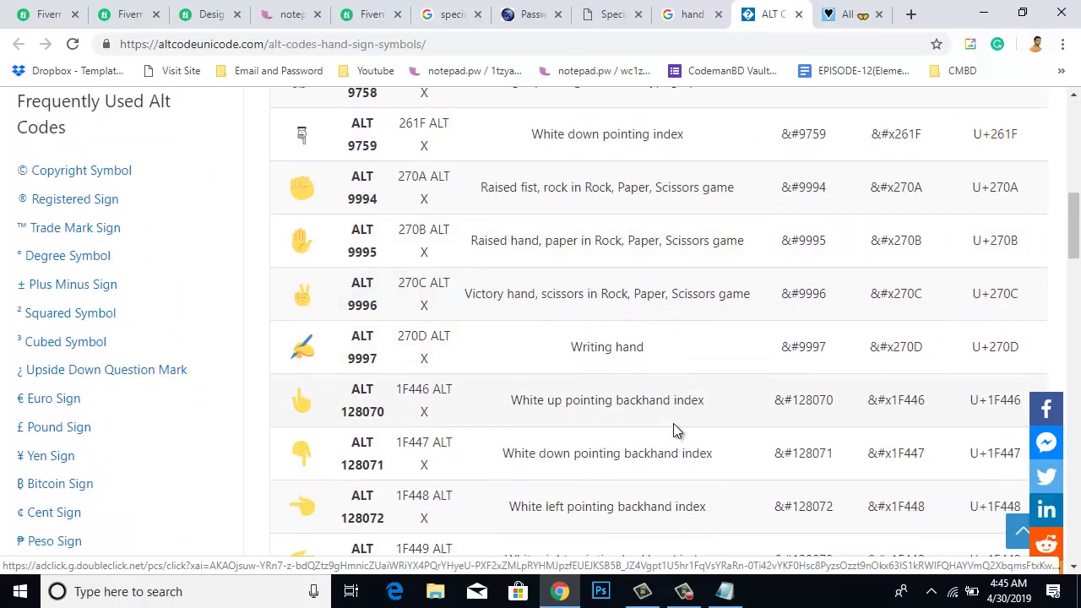
pyautogui.scroll(-2, 674, 424)
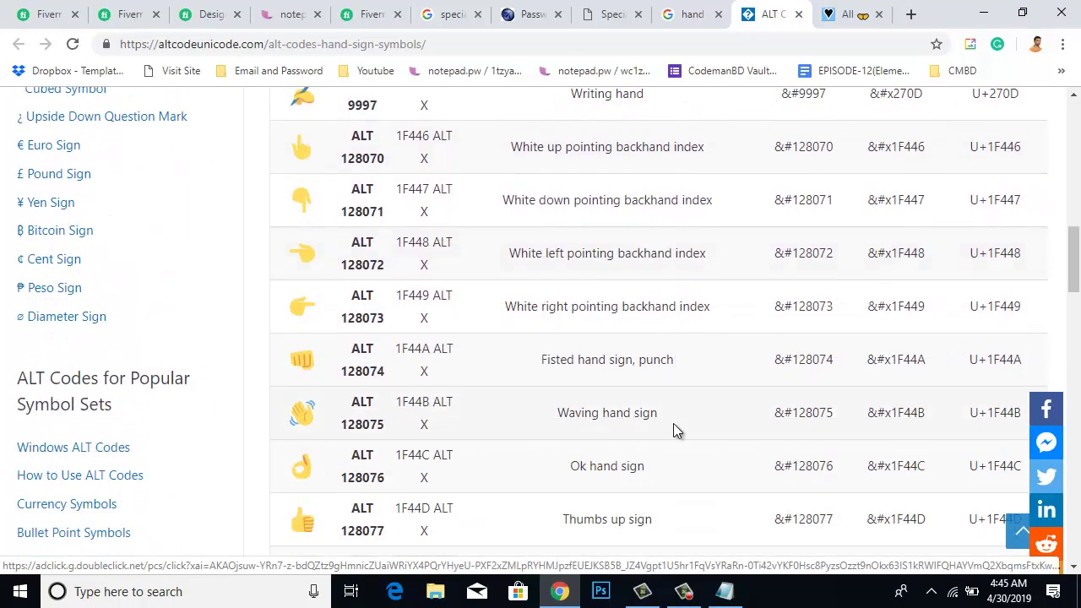
pyautogui.scroll(1, 673, 426)
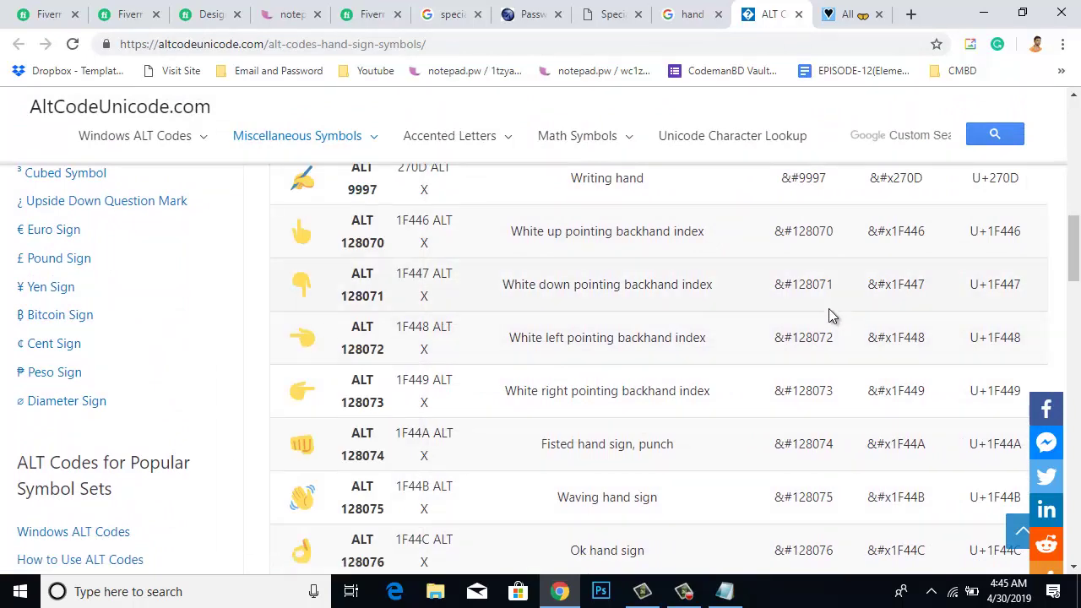
pyautogui.scroll(-2, 829, 315)
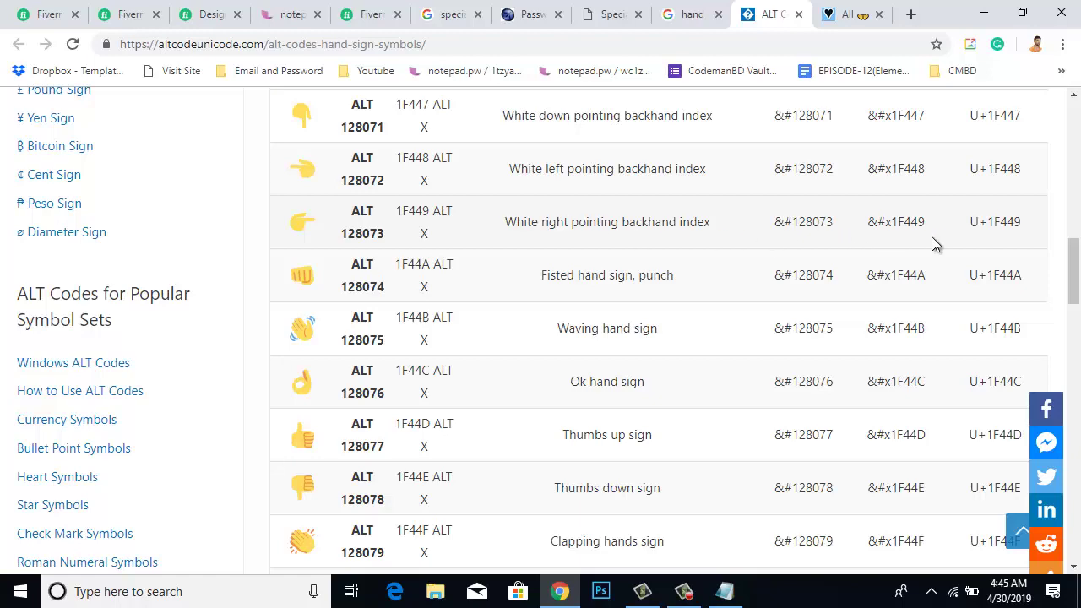
pyautogui.moveTo(833, 224); pyautogui.dragTo(761, 225)
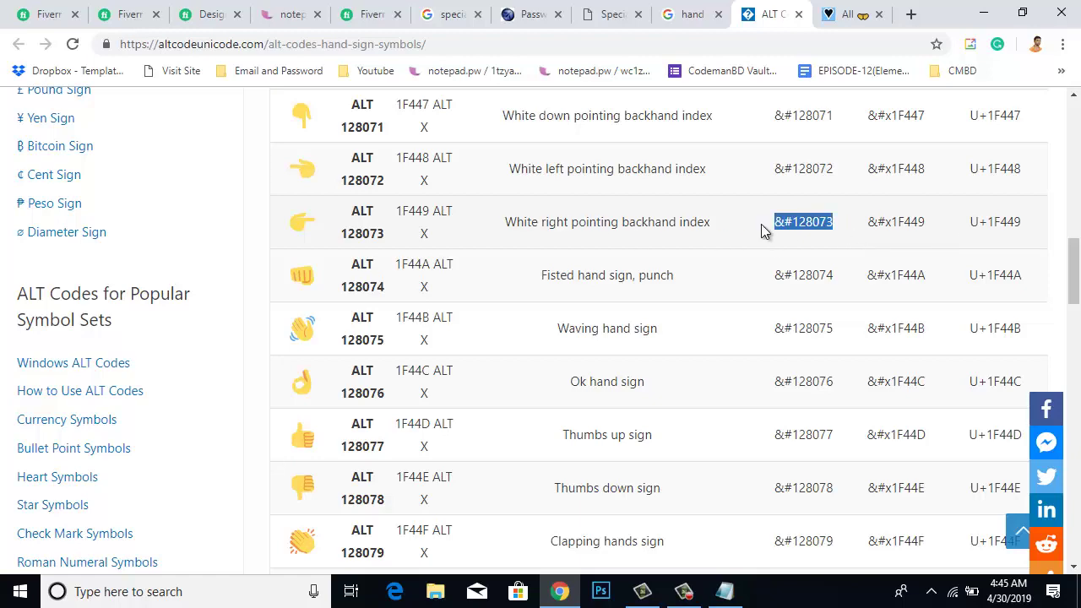
pyautogui.scroll(5, 759, 229)
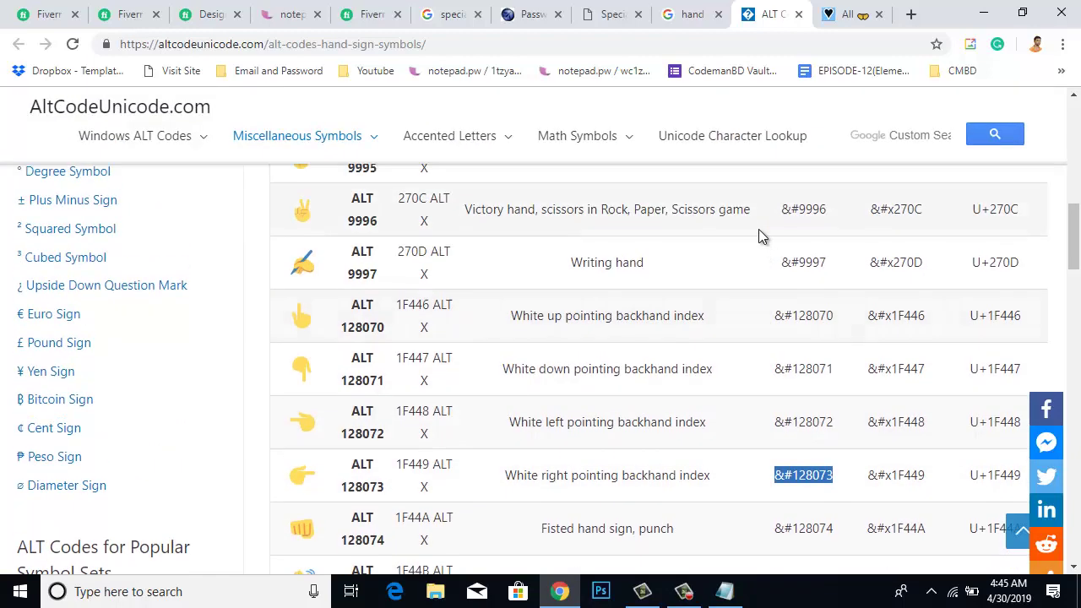
pyautogui.scroll(6, 759, 228)
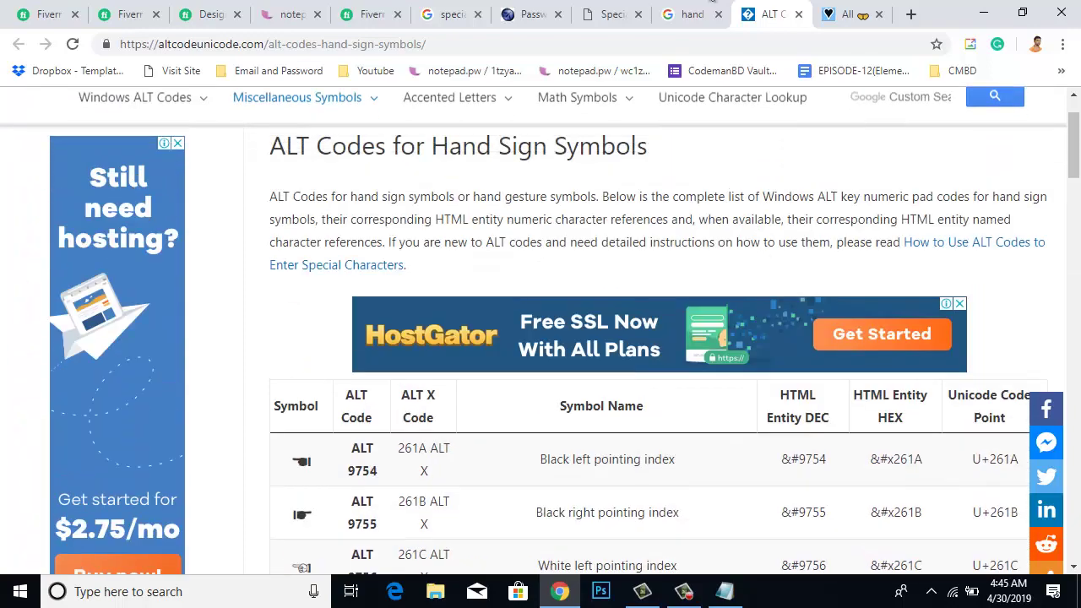
# - Return to the "hand special caracter" search results and open the Toptal HTML symbols and Alan Wood Wingdings results in new tabs
pyautogui.click(680, 14)
pyautogui.click(614, 15)
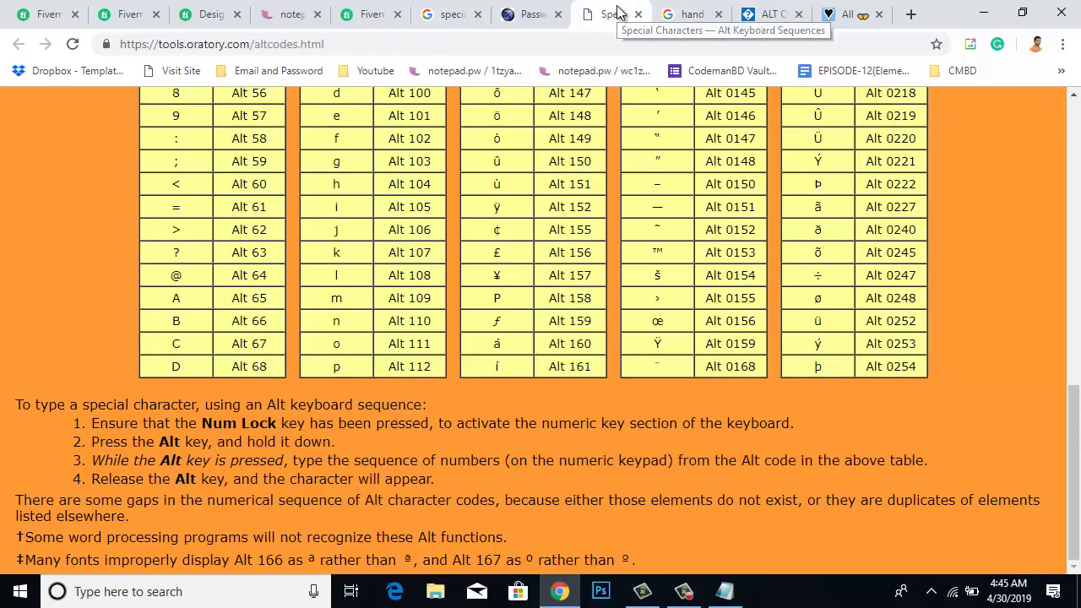
pyautogui.click(685, 15)
pyautogui.scroll(-5, 439, 403)
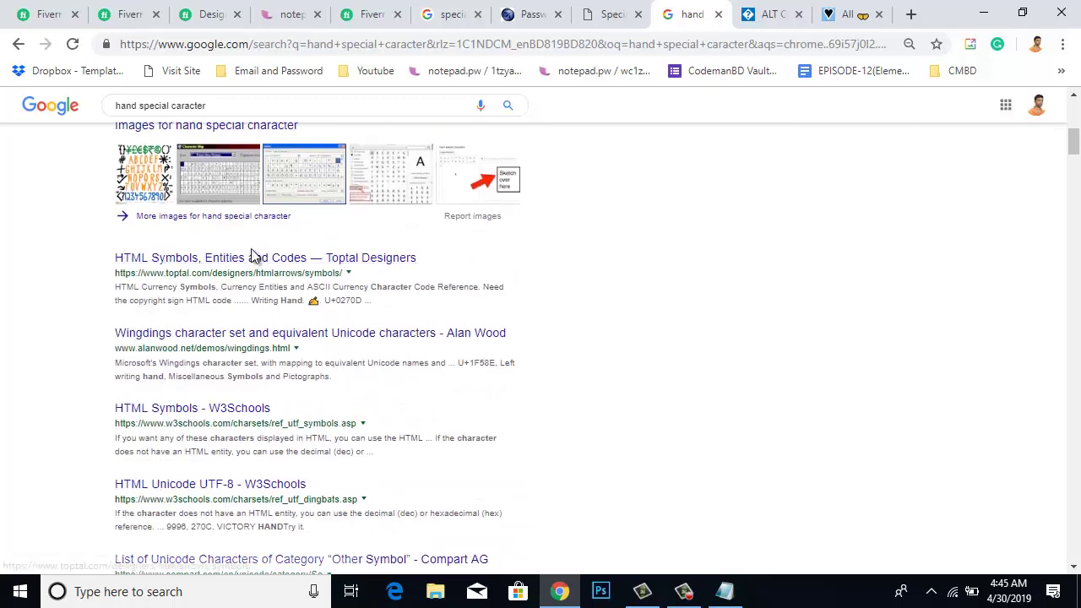
pyautogui.rightClick(255, 260)
pyautogui.click(279, 270)
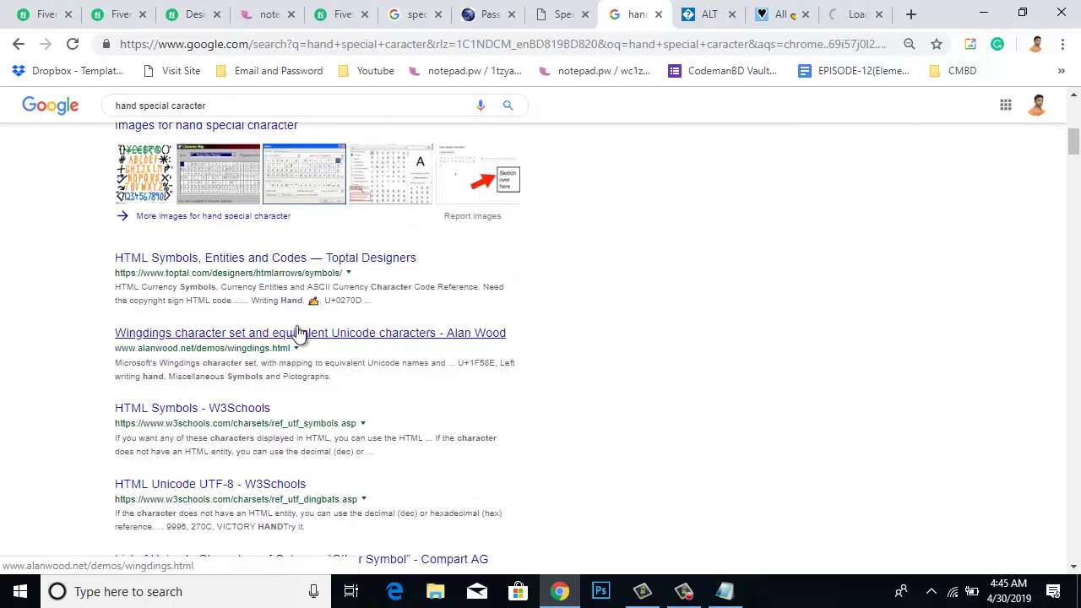
pyautogui.rightClick(297, 331)
pyautogui.click(330, 340)
# - Open the Practical Ecommerce, BetterCloud and Shapecatcher results in separate new tabs
pyautogui.scroll(-2, 346, 362)
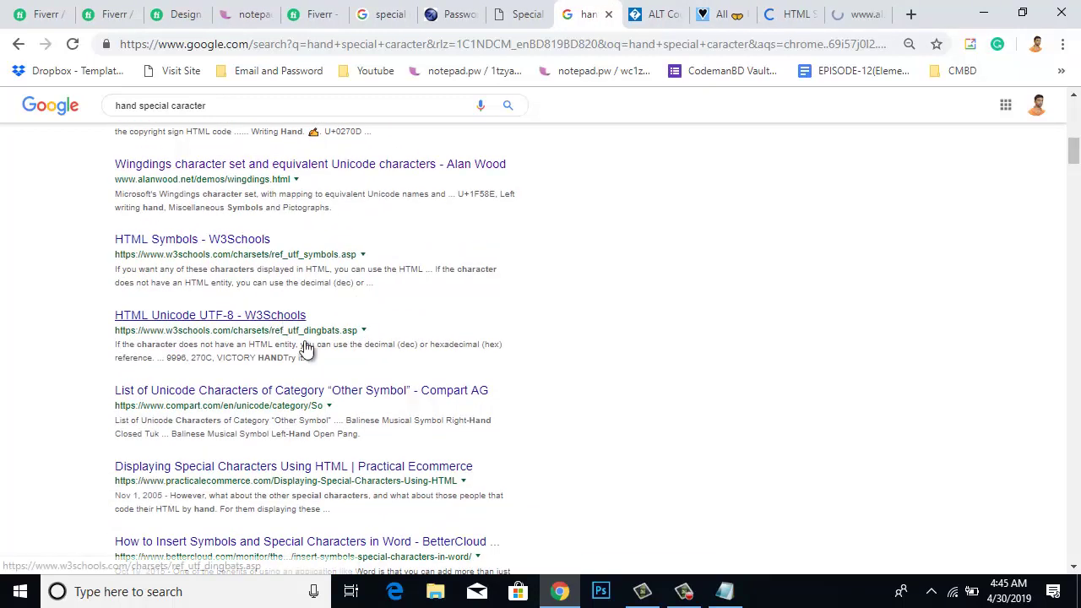
pyautogui.scroll(-2, 306, 349)
pyautogui.rightClick(374, 299)
pyautogui.click(396, 307)
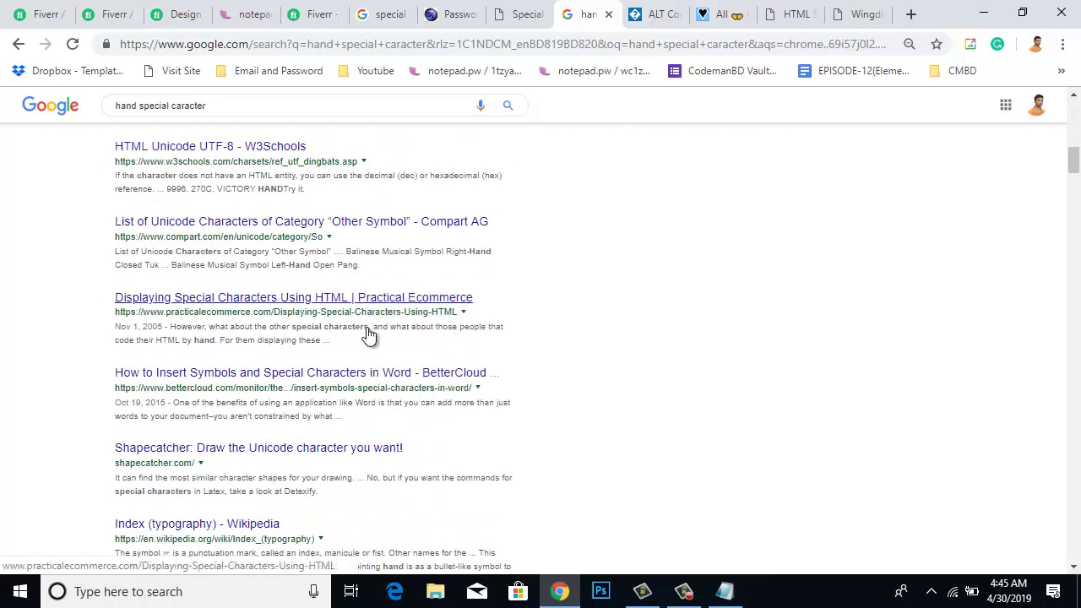
pyautogui.rightClick(361, 376)
pyautogui.click(380, 384)
pyautogui.rightClick(336, 454)
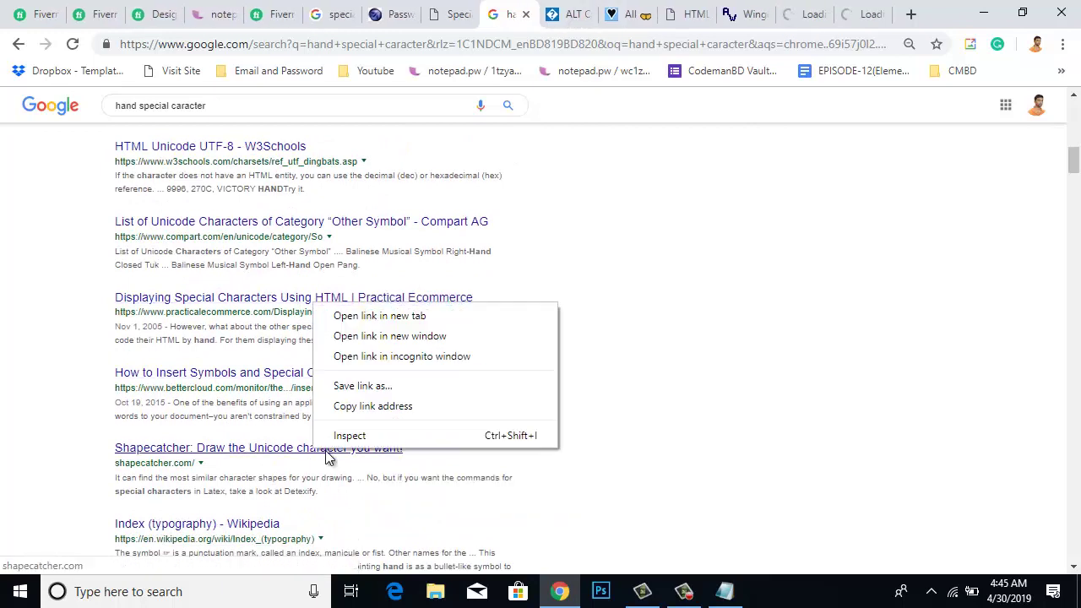
pyautogui.click(377, 320)
# - Check the newly opened pages and look through the Wingdings character table for hand symbols
pyautogui.click(756, 14)
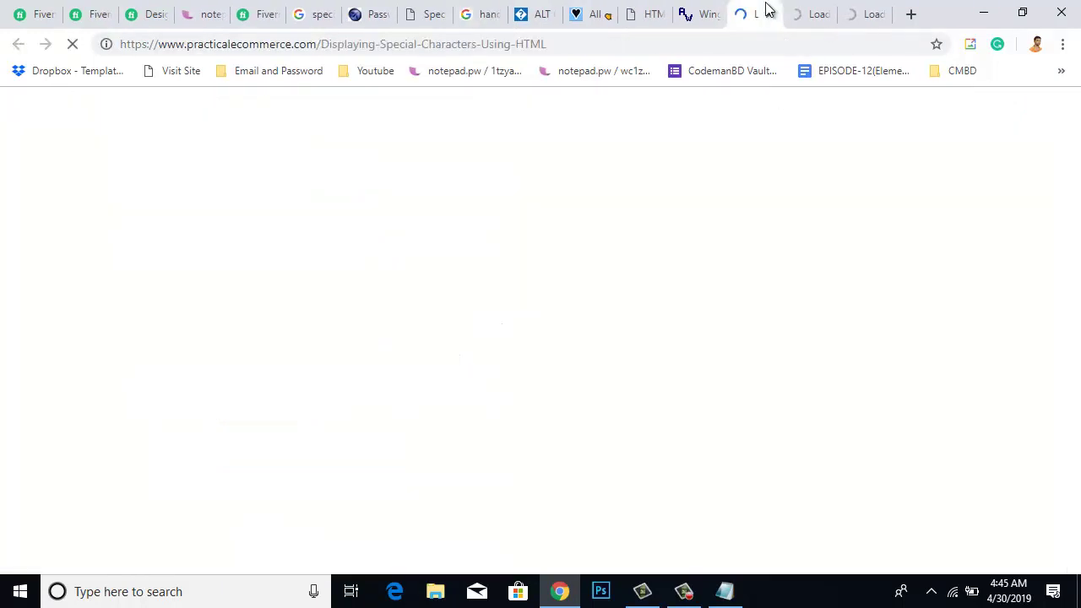
pyautogui.click(808, 14)
pyautogui.click(872, 15)
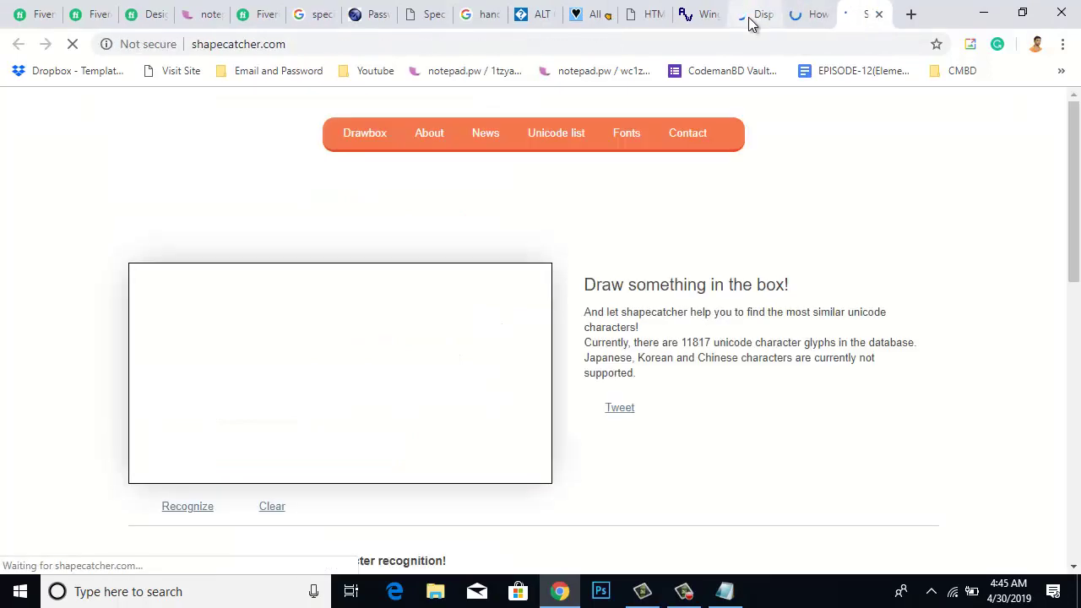
pyautogui.click(751, 17)
pyautogui.click(708, 17)
pyautogui.scroll(-5, 426, 484)
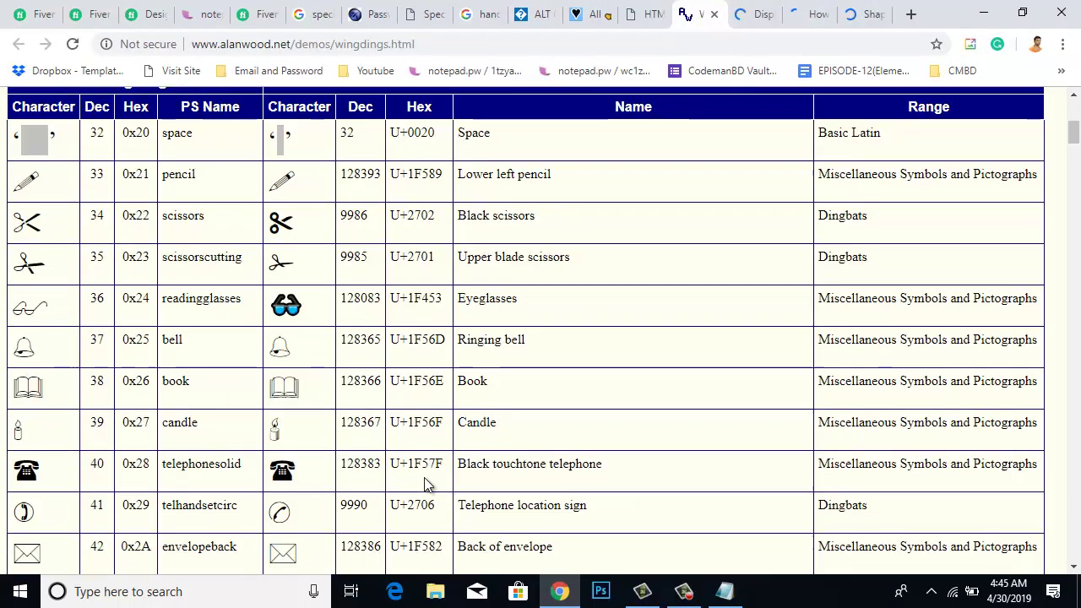
pyautogui.scroll(2, 152, 339)
pyautogui.scroll(-3, 183, 345)
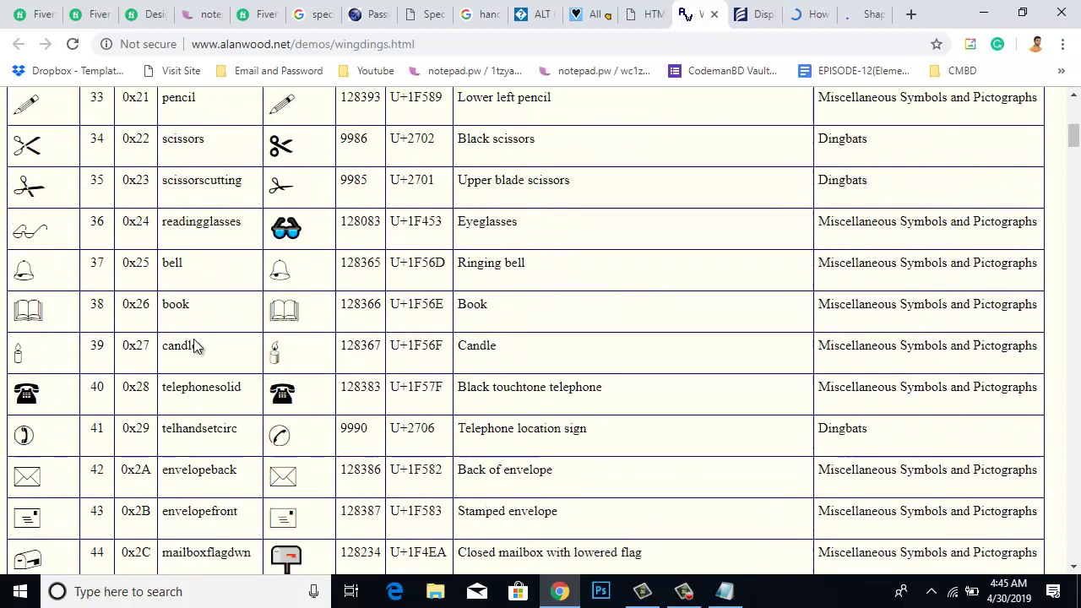
pyautogui.scroll(-12, 431, 419)
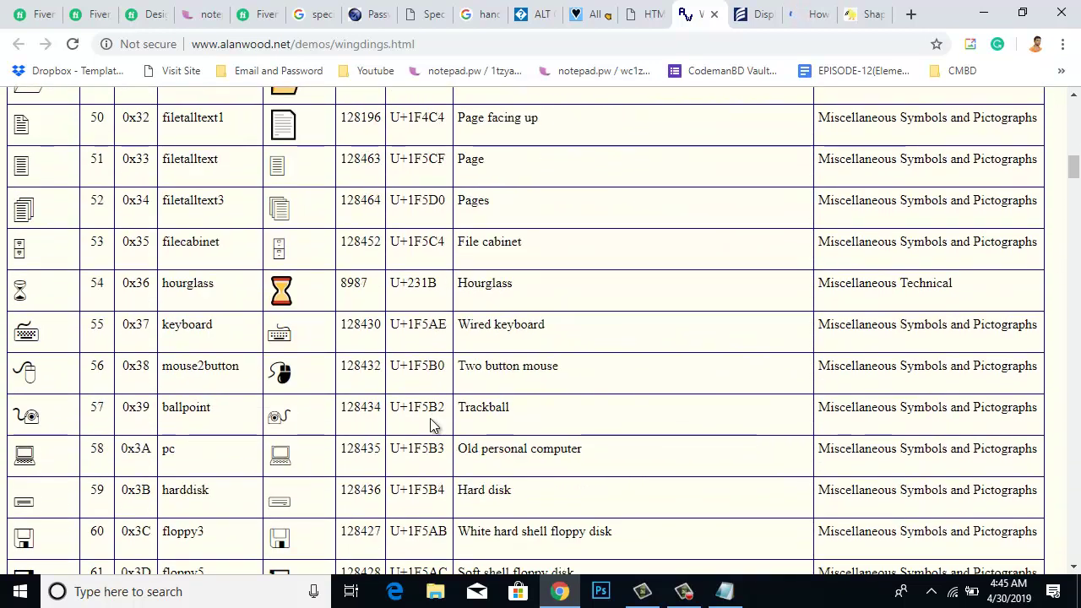
pyautogui.scroll(-1, 430, 422)
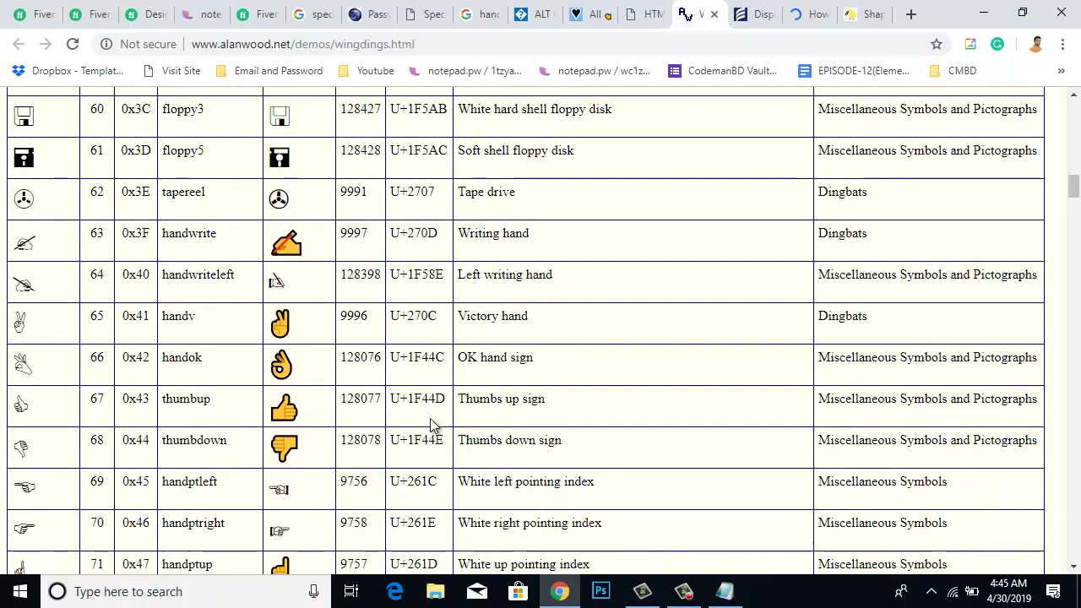
pyautogui.scroll(-2, 430, 422)
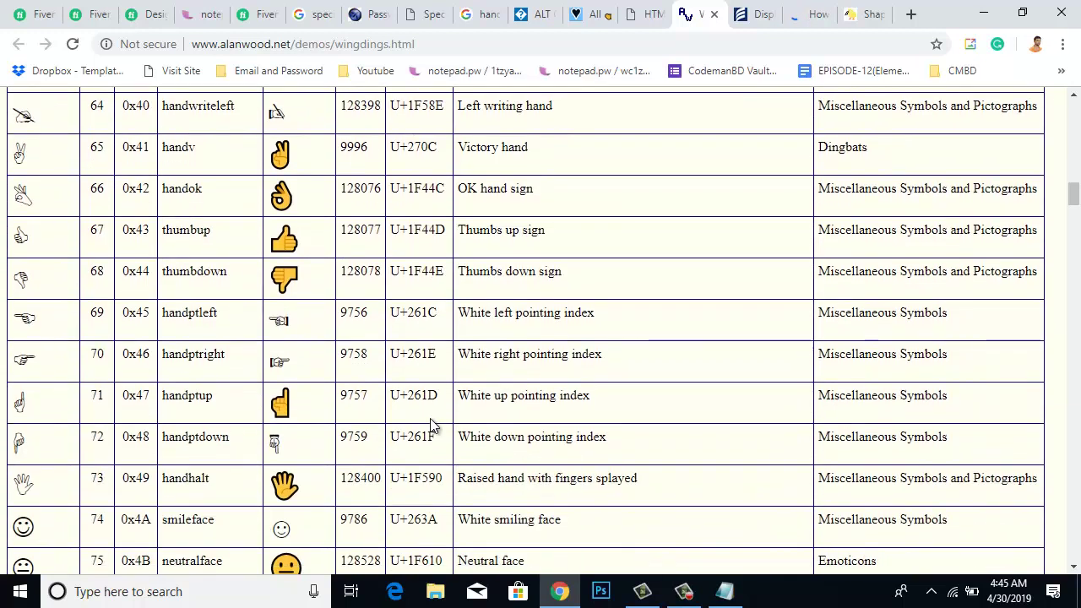
pyautogui.scroll(-2, 431, 423)
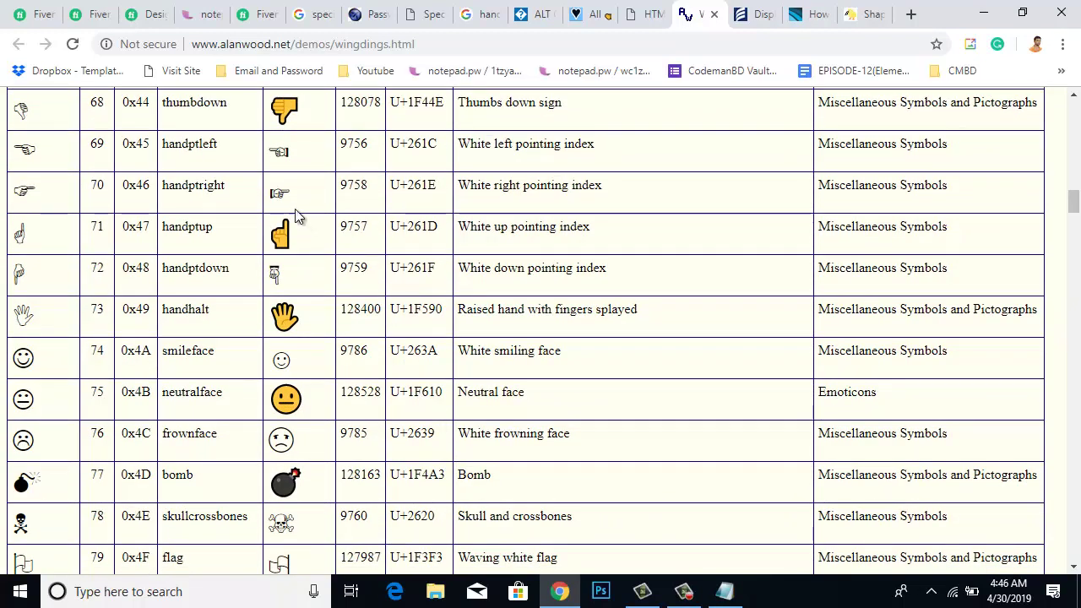
# - Copy the white right pointing index symbol from the Wingdings table and paste it after "letter head" in Notepad
pyautogui.moveTo(237, 196); pyautogui.dragTo(210, 207)
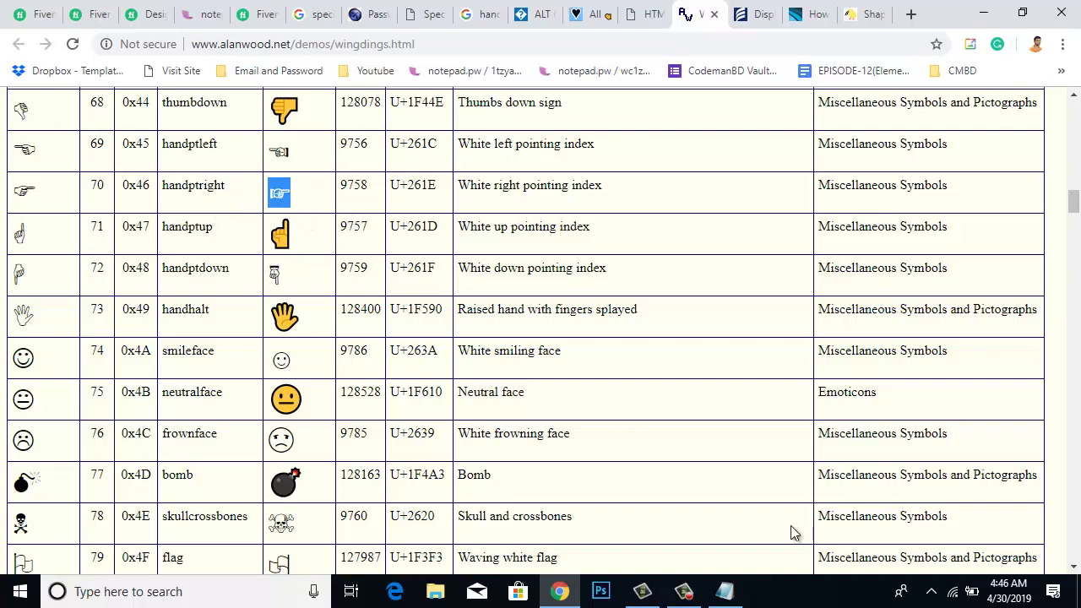
pyautogui.click(724, 595)
pyautogui.click(667, 363)
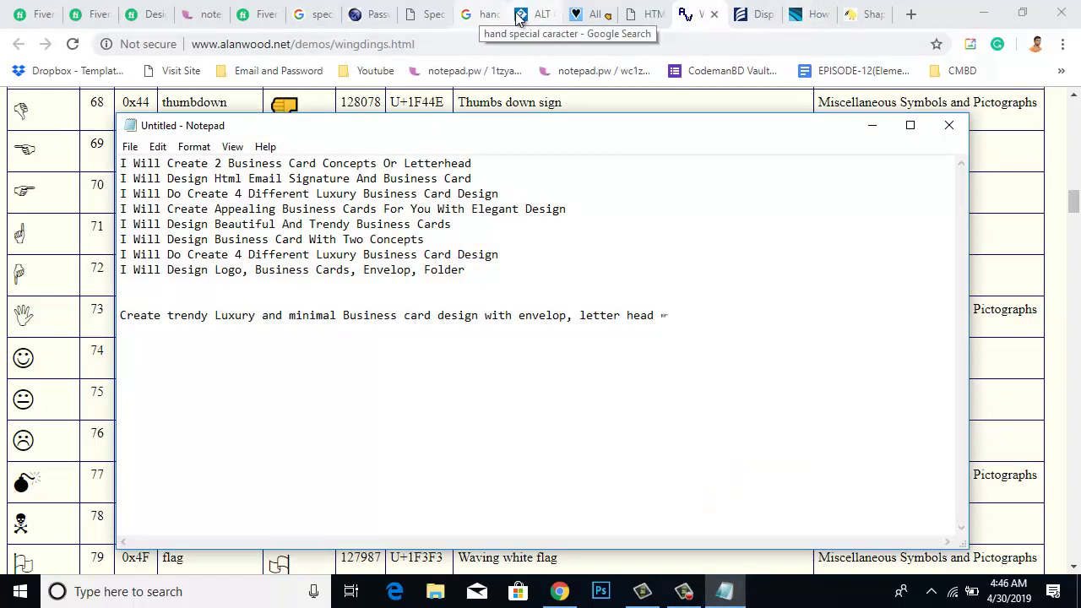
# - Switch back to the browser and look over the Alt Keyboard Sequences and Toptal HTML symbols pages
pyautogui.click(426, 14)
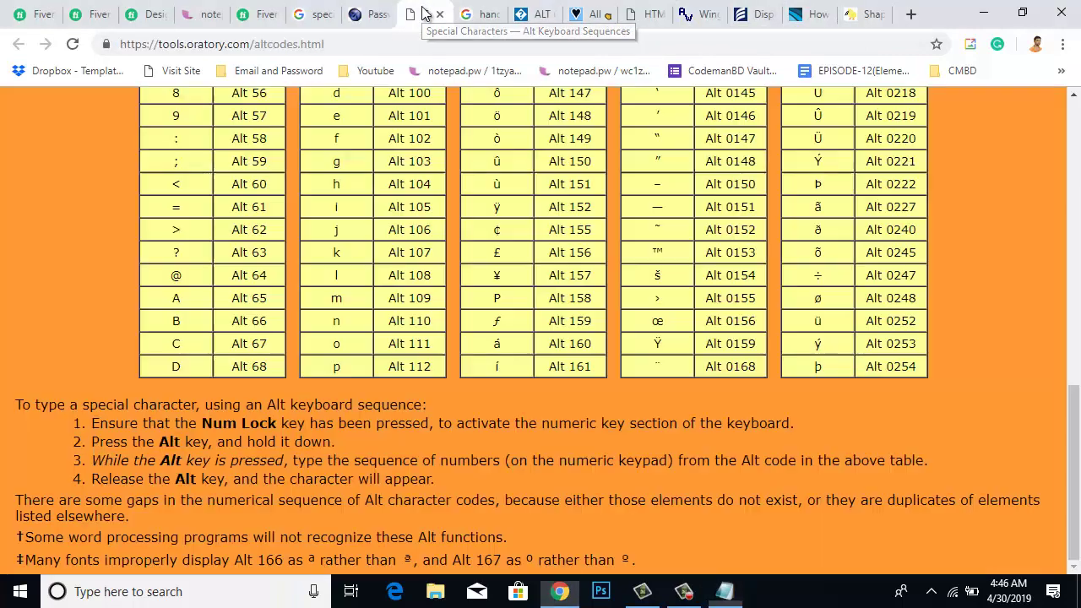
pyautogui.click(359, 13)
pyautogui.click(656, 15)
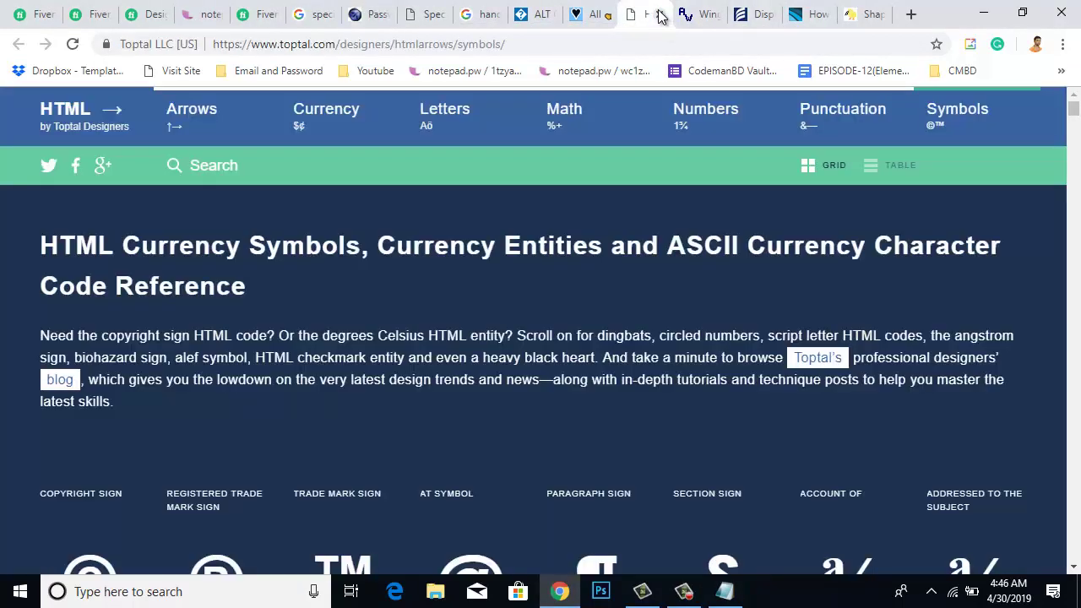
pyautogui.scroll(-6, 517, 414)
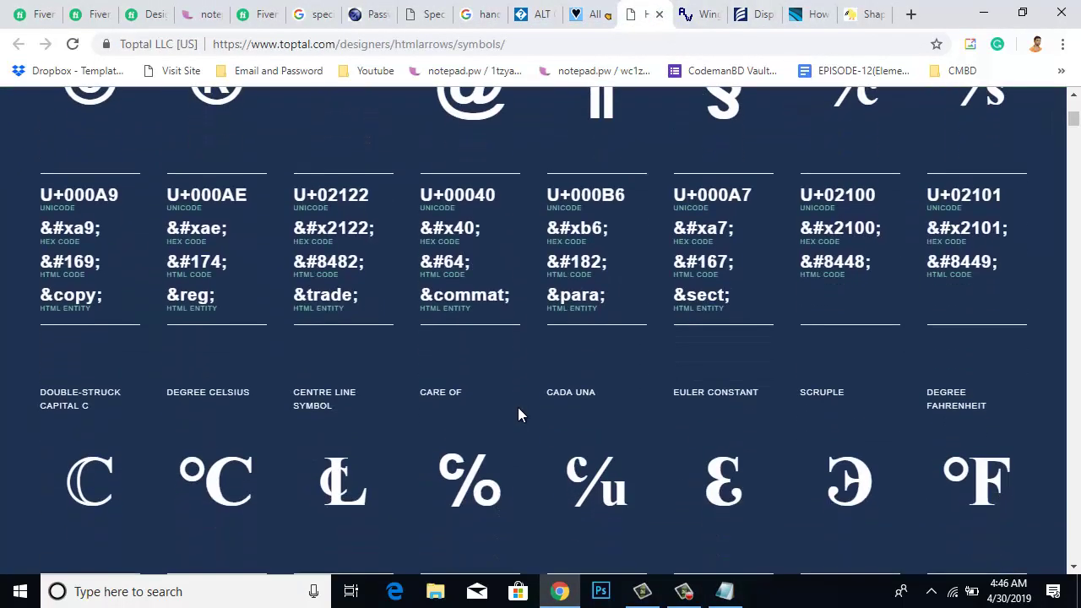
pyautogui.scroll(6, 517, 407)
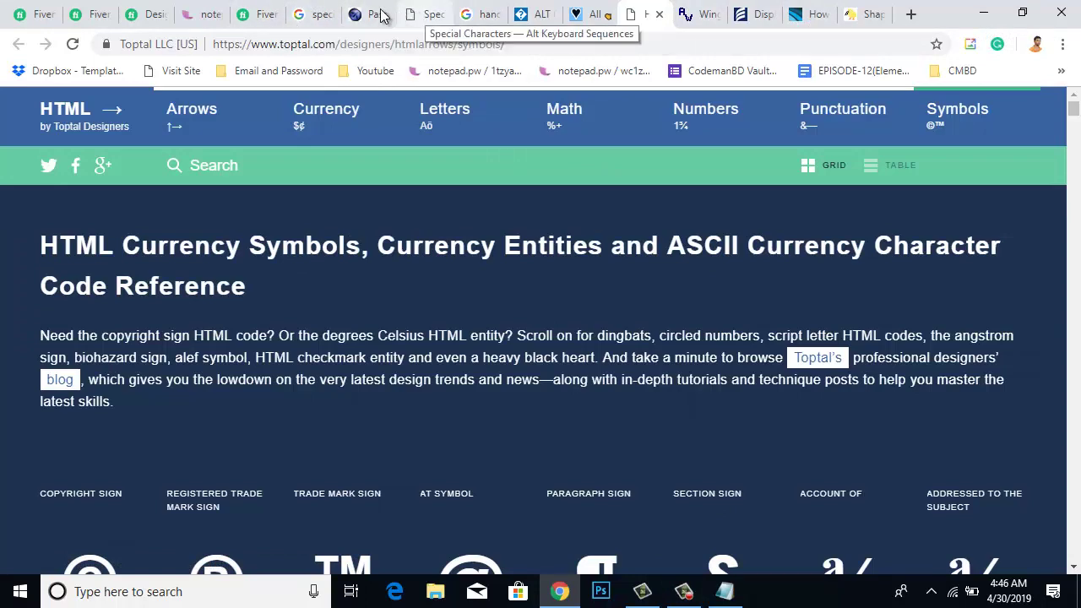
# - Return to the Fiverr gig editor and paste the pointing hand symbol into the Basic package description without leading spaces
pyautogui.click(254, 15)
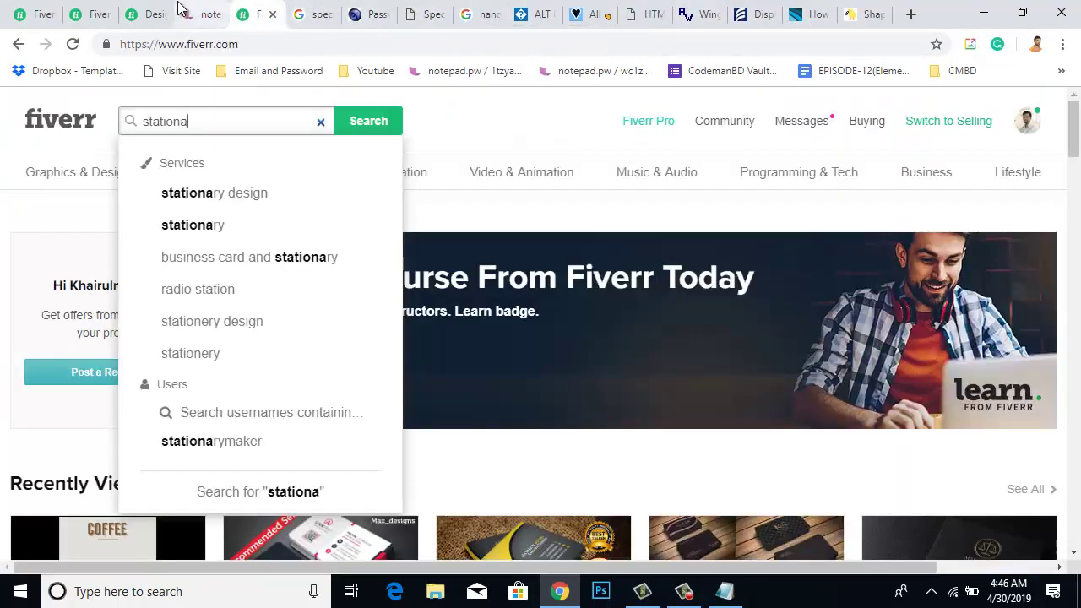
pyautogui.click(138, 14)
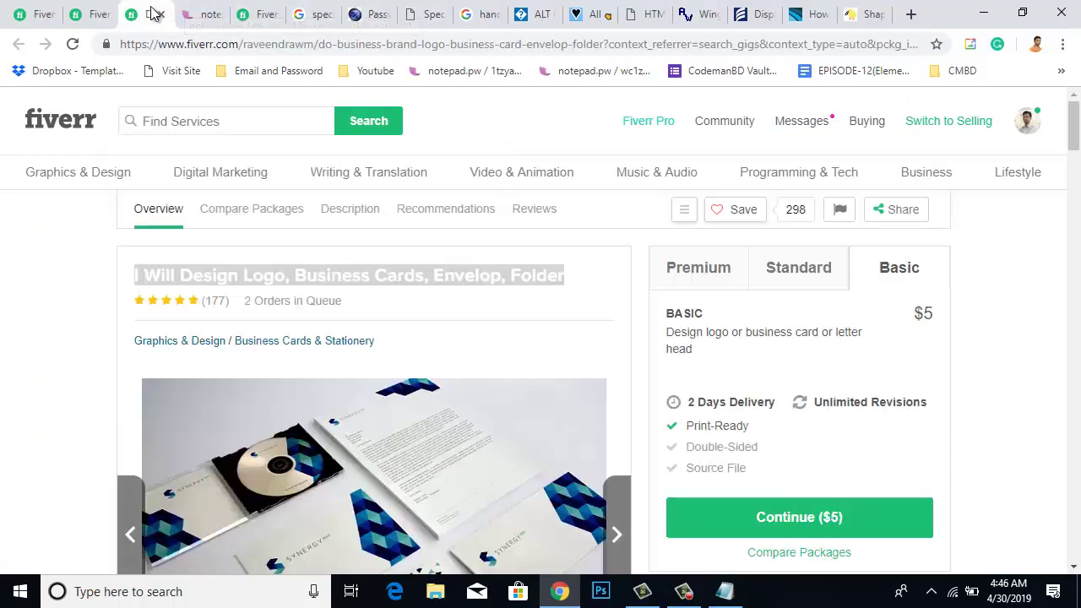
pyautogui.click(92, 15)
pyautogui.click(42, 14)
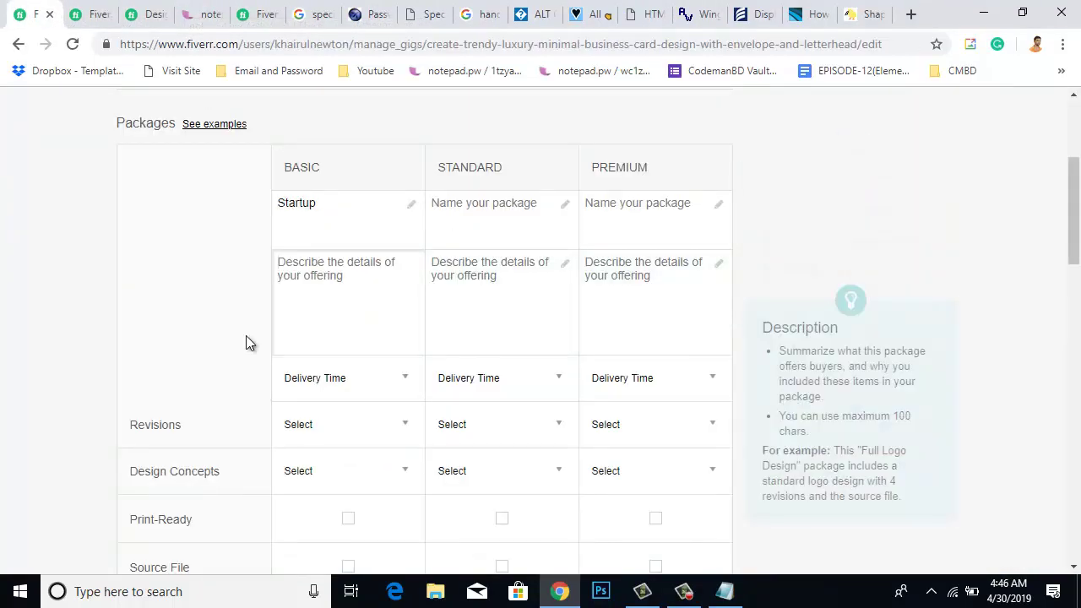
pyautogui.click(355, 312)
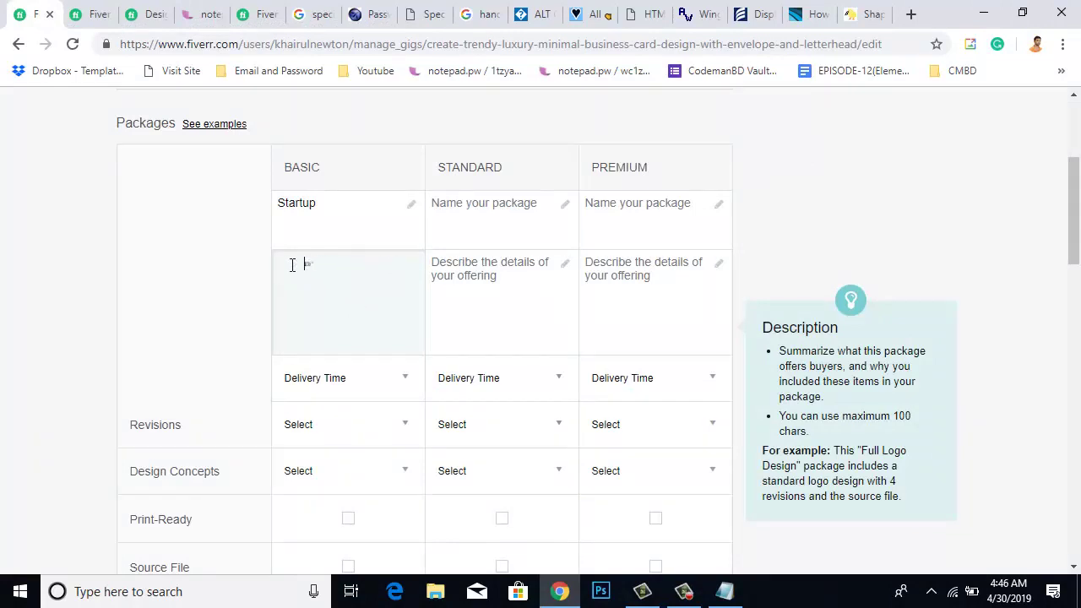
pyautogui.press('BackSpace')
pyautogui.press('BackSpace')
pyautogui.press('BackSpace')
# - Complete the Basic package description as hand-bulleted lines reading "Print ready", "JPG", "PNG" and "Single side"
pyautogui.click(153, 309)
pyautogui.click(324, 305)
pyautogui.write('e side')
pyautogui.press('Return')
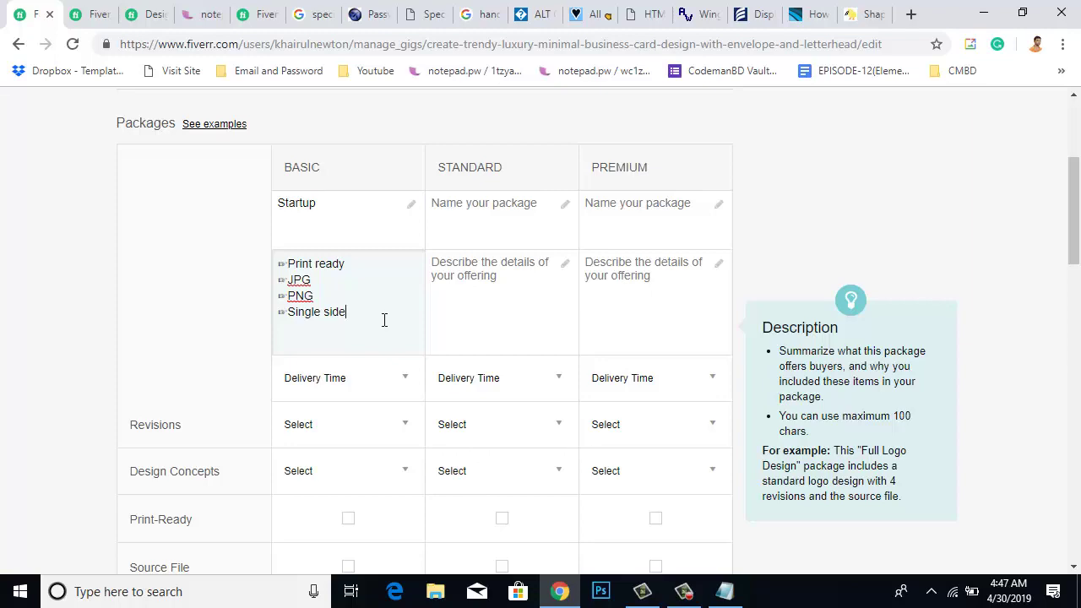
# - Change the last line of the Basic package description to "Both side"
pyautogui.scroll(-2, 390, 306)
pyautogui.scroll(2, 390, 306)
pyautogui.moveTo(320, 314); pyautogui.dragTo(291, 311)
pyautogui.write('d')
pyautogui.press('BackSpace')
pyautogui.write('2')
pyautogui.press('BackSpace')
pyautogui.write('both')
pyautogui.press('BackSpace')
pyautogui.press('BackSpace')
pyautogui.press('BackSpace')
pyautogui.press('BackSpace')
pyautogui.write('Both')
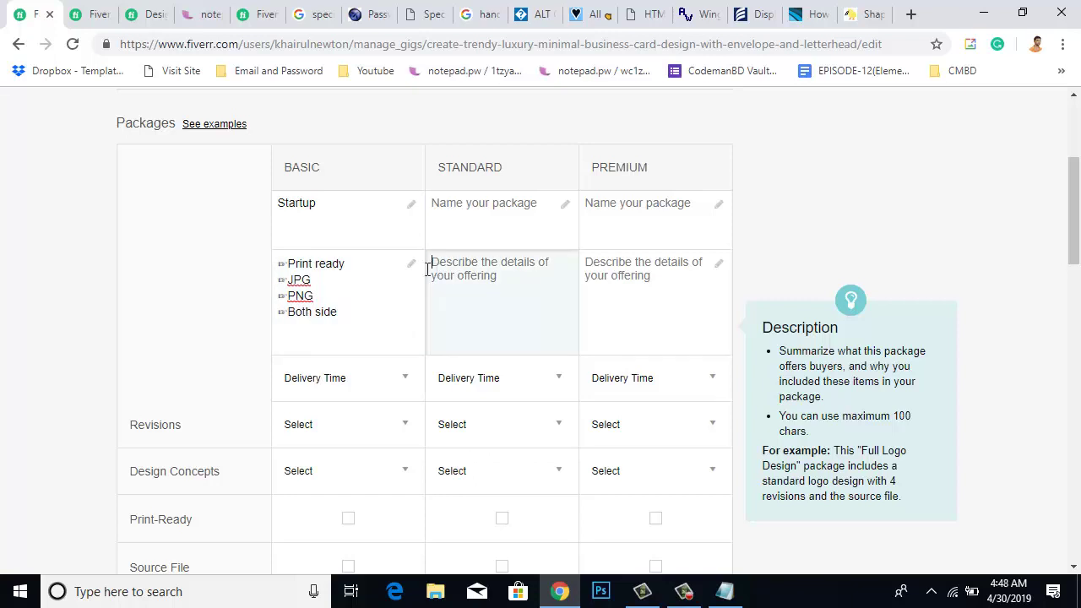
# - Name the Standard package "Silver"
pyautogui.moveTo(345, 326); pyautogui.dragTo(275, 258)
pyautogui.click(538, 337)
pyautogui.scroll(-1, 546, 369)
pyautogui.scroll(1, 545, 369)
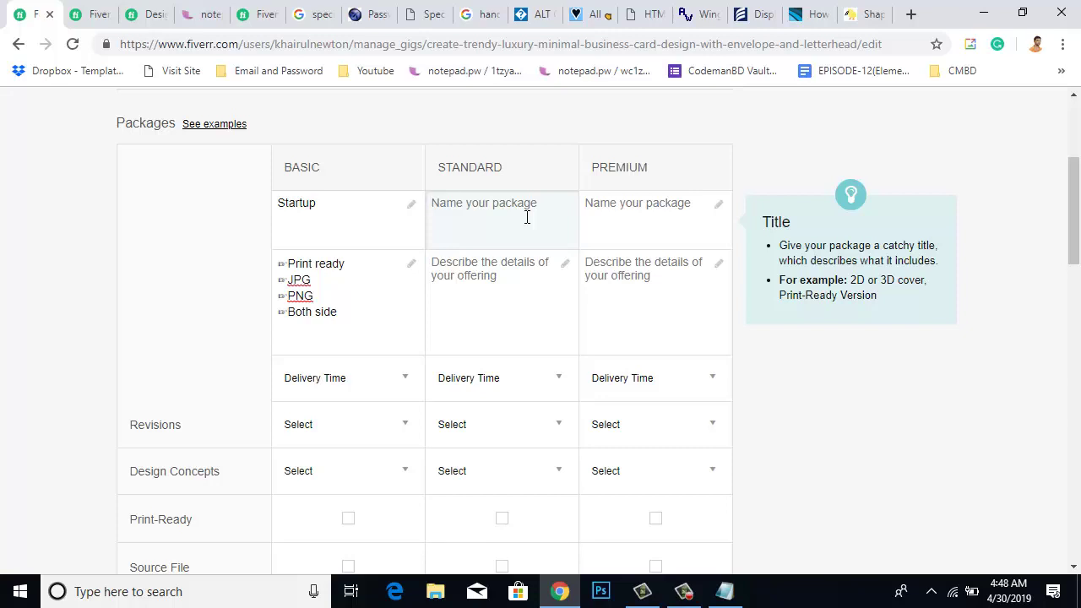
pyautogui.write('Silver')
# - Begin the Standard package description with a pointing-hand bullet and the text "Print ready PDF file"
pyautogui.click(533, 304)
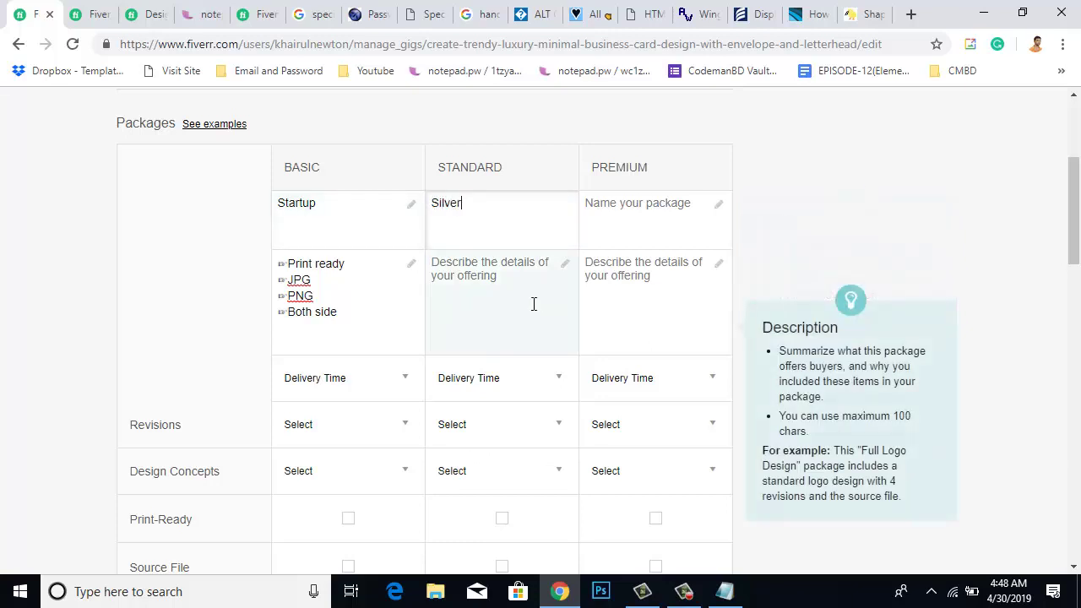
pyautogui.click(508, 243)
pyautogui.scroll(-2, 507, 251)
pyautogui.scroll(2, 506, 251)
pyautogui.click(507, 306)
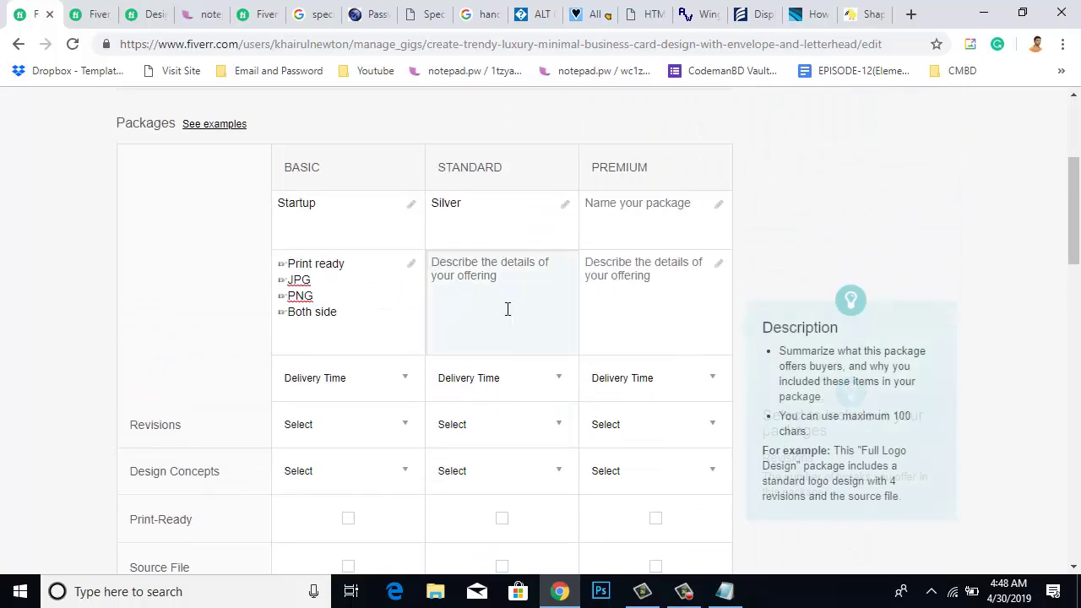
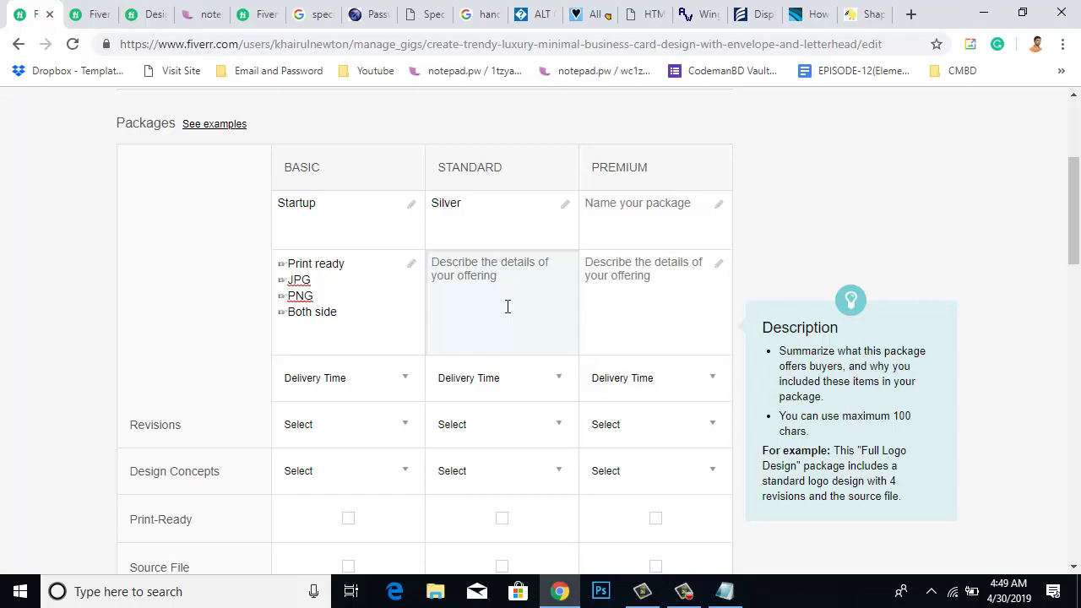
pyautogui.click(508, 306)
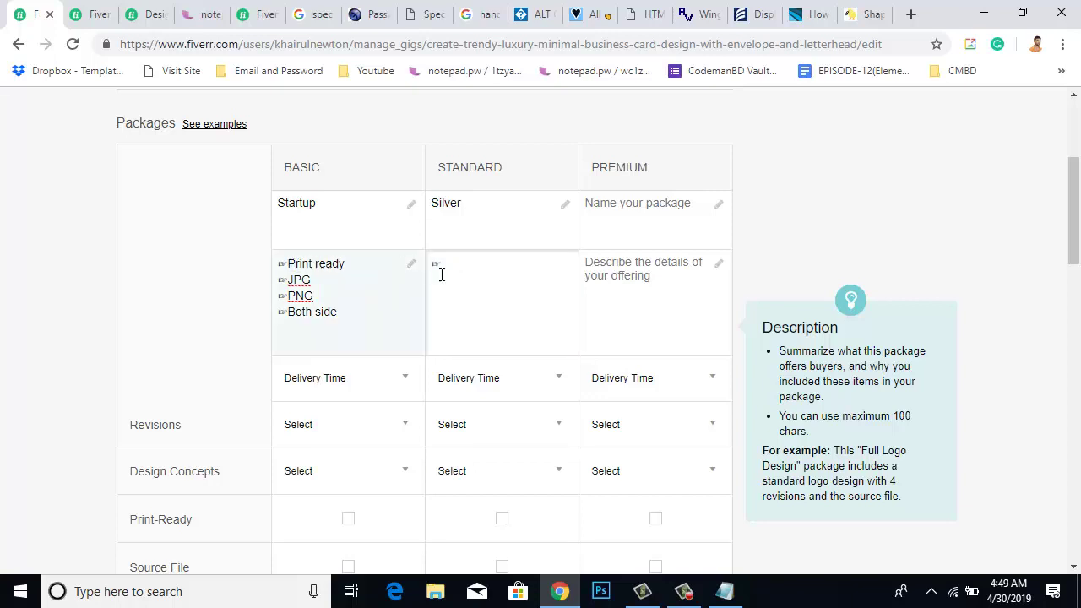
pyautogui.write('Pr')
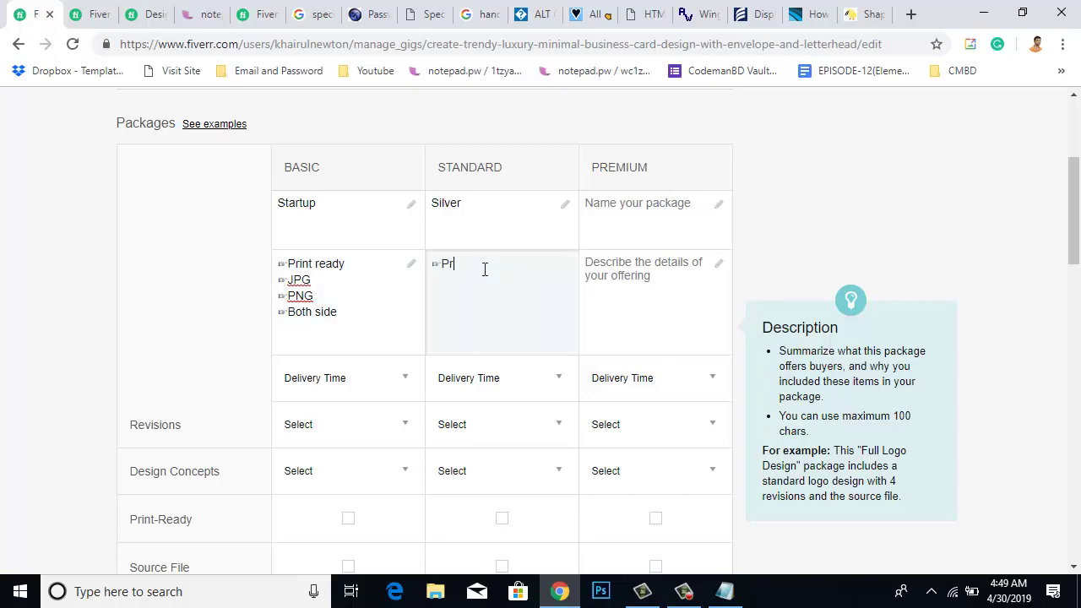
pyautogui.write('int ready PDF fol')
pyautogui.press('BackSpace')
pyautogui.write('ile')
# - Add the hand-bulleted lines "JPG" and "PNG" to the Standard package description
pyautogui.press('Return')
pyautogui.write('JPG')
pyautogui.press('Return')
pyautogui.write('PNG')
pyautogui.press('BackSpace')
pyautogui.press('BackSpace')
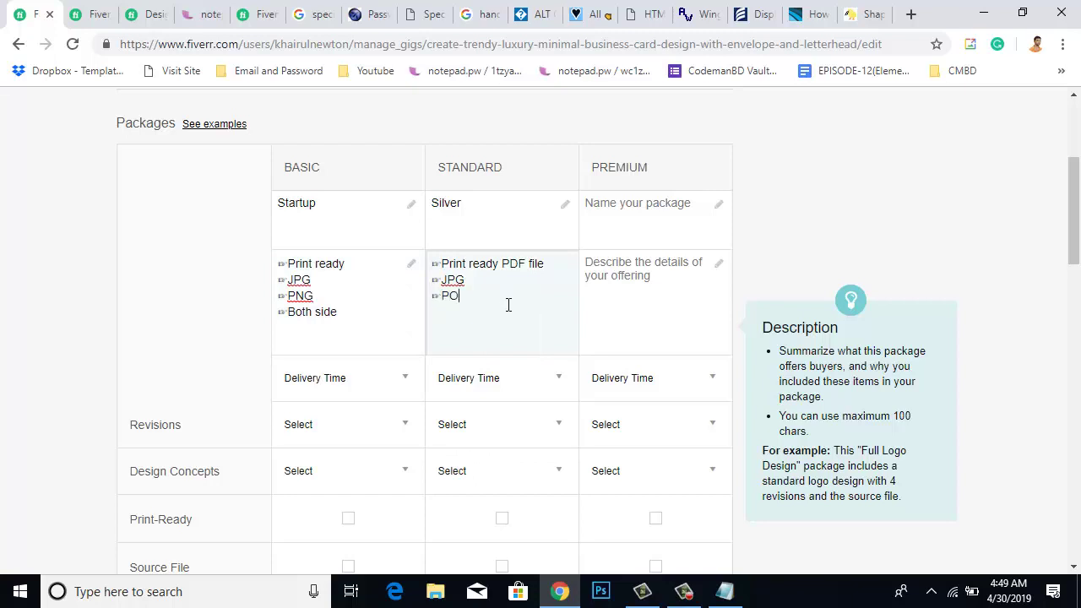
pyautogui.write('NG')
# - Add the hand-bulleted lines "3D Mockup" and "Both side" at the end of the Standard package description
pyautogui.press('Return')
pyautogui.write('#')
pyautogui.write('D')
pyautogui.press('BackSpace')
pyautogui.press('BackSpace')
pyautogui.write('3D Mockup')
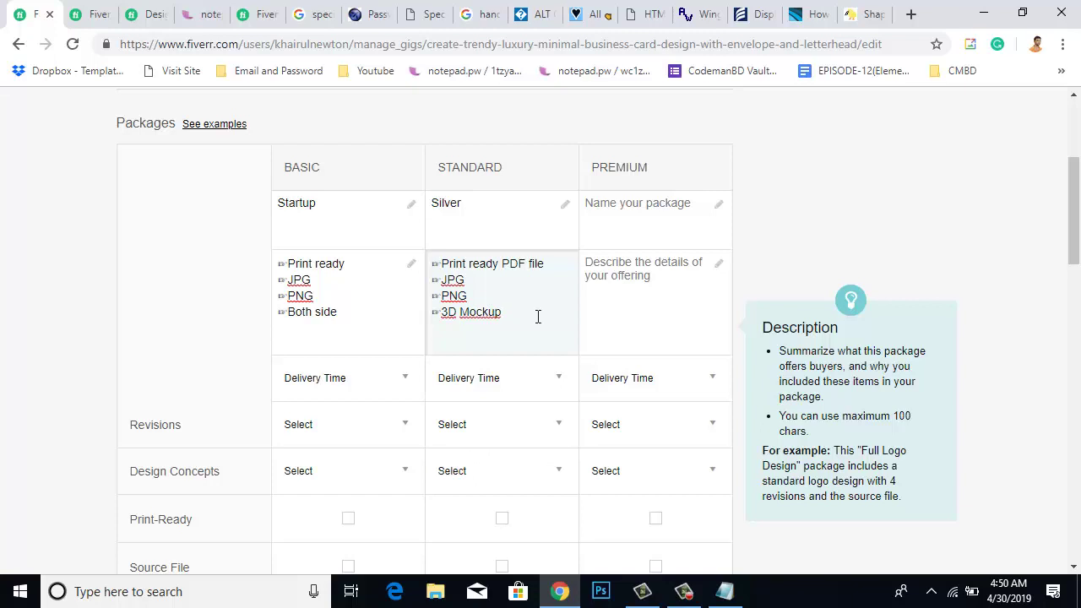
pyautogui.press('Tab')
pyautogui.hotkey('shift', 'Tab')
pyautogui.write('Both side')
# - Copy the entire Standard package description into the Premium package description
pyautogui.moveTo(522, 327); pyautogui.dragTo(413, 271)
pyautogui.hotkey('ctrl', 'c')
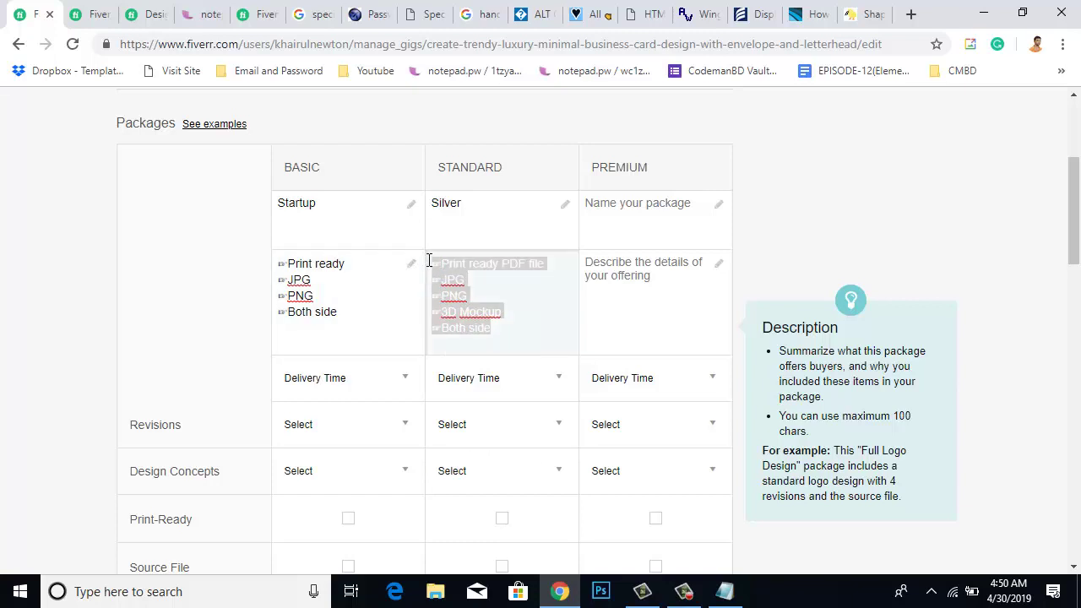
pyautogui.click(612, 292)
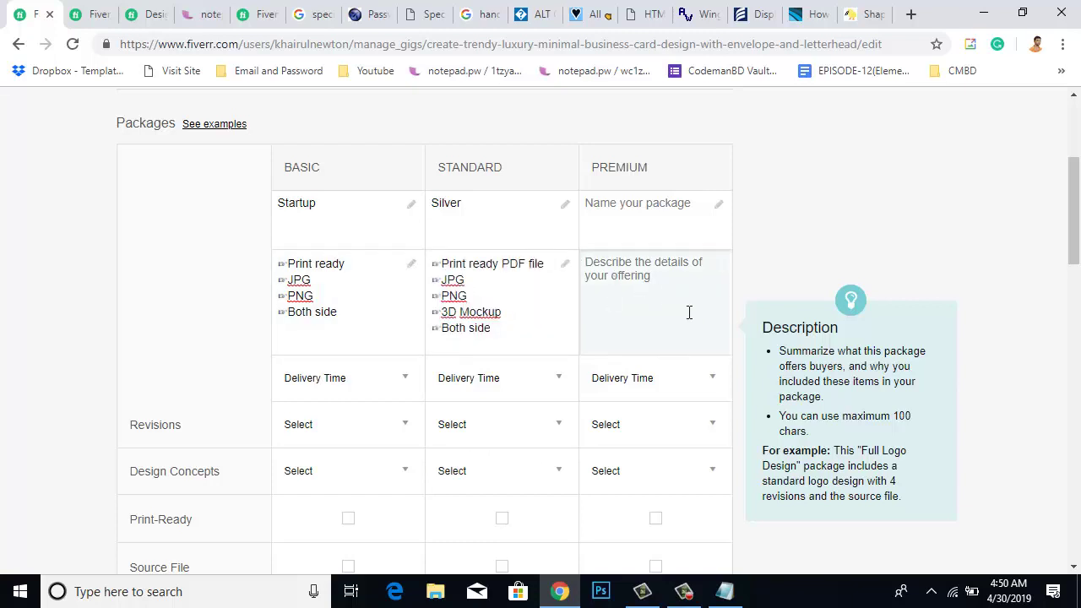
pyautogui.hotkey('ctrl', 'v')
# - Name the Premium package "Business"
pyautogui.click(701, 219)
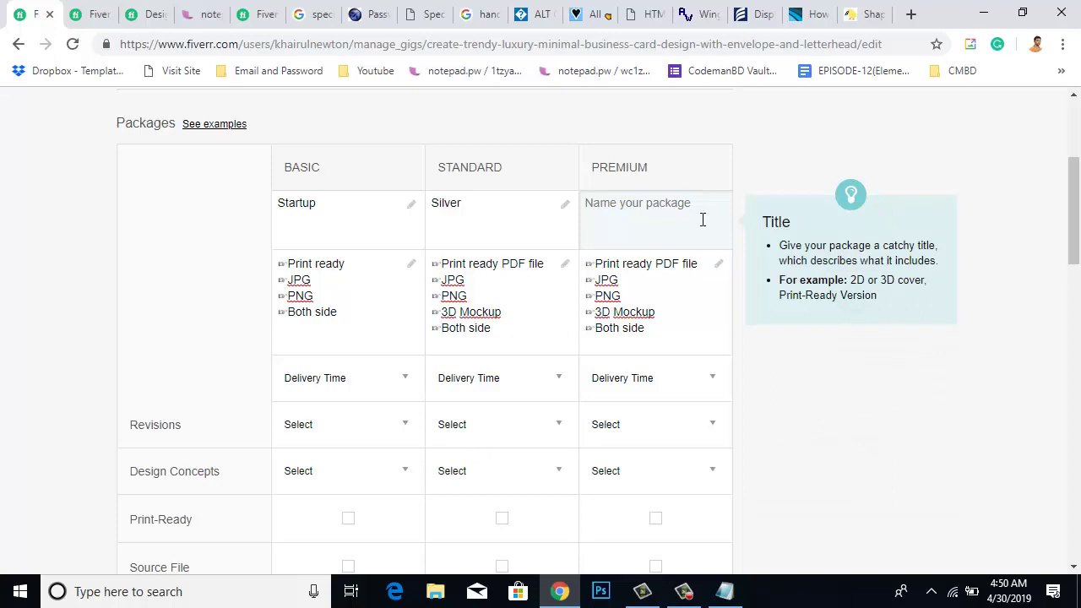
pyautogui.write('Busine')
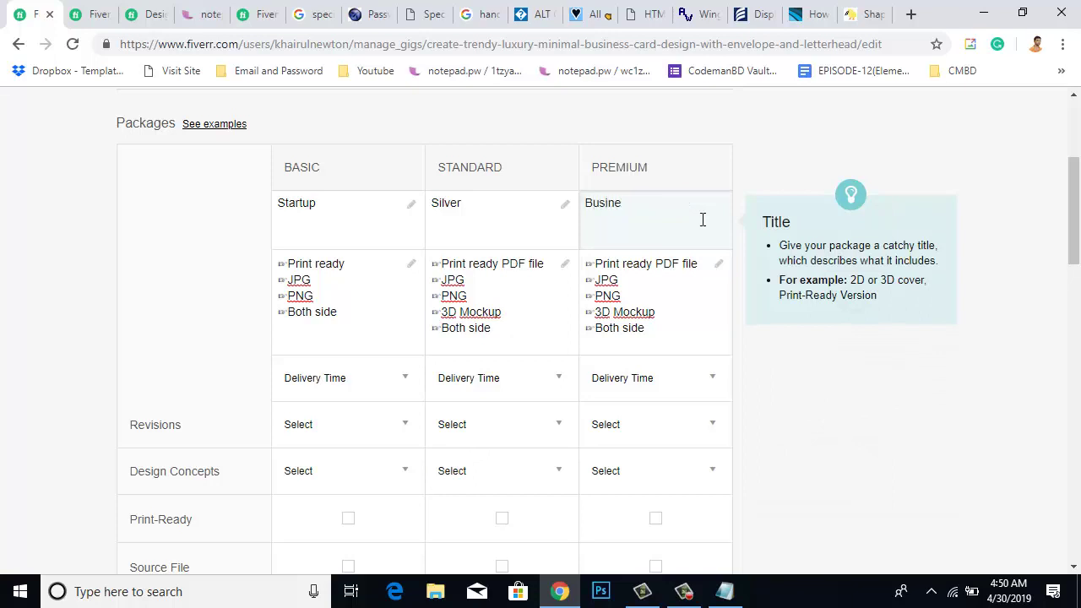
pyautogui.write('ss')
pyautogui.click(811, 160)
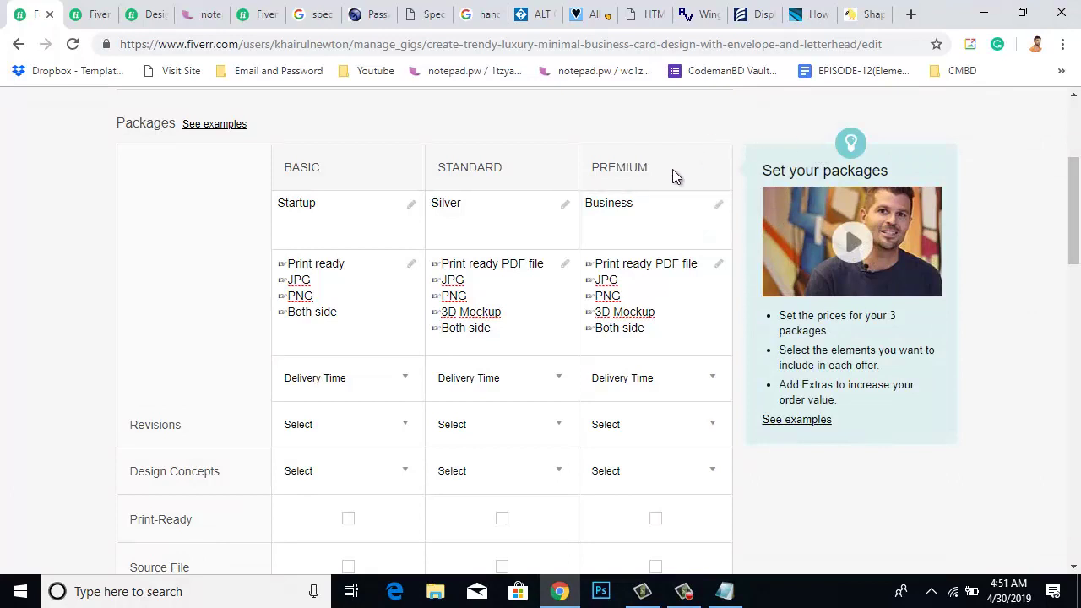
# - Change the Premium package name to "Gold"
pyautogui.click(664, 202)
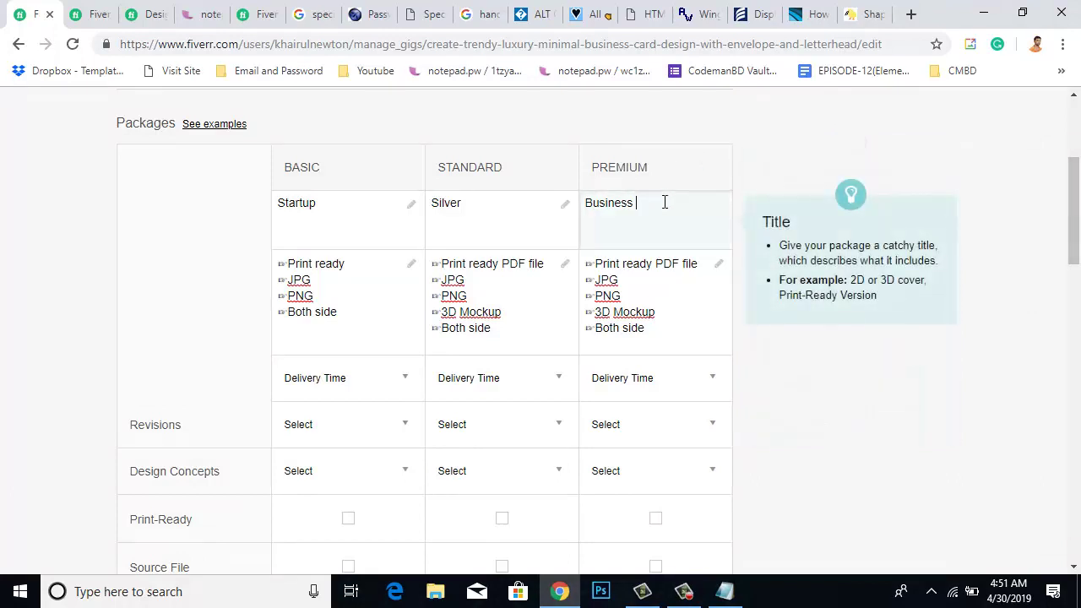
pyautogui.doubleClick(602, 206)
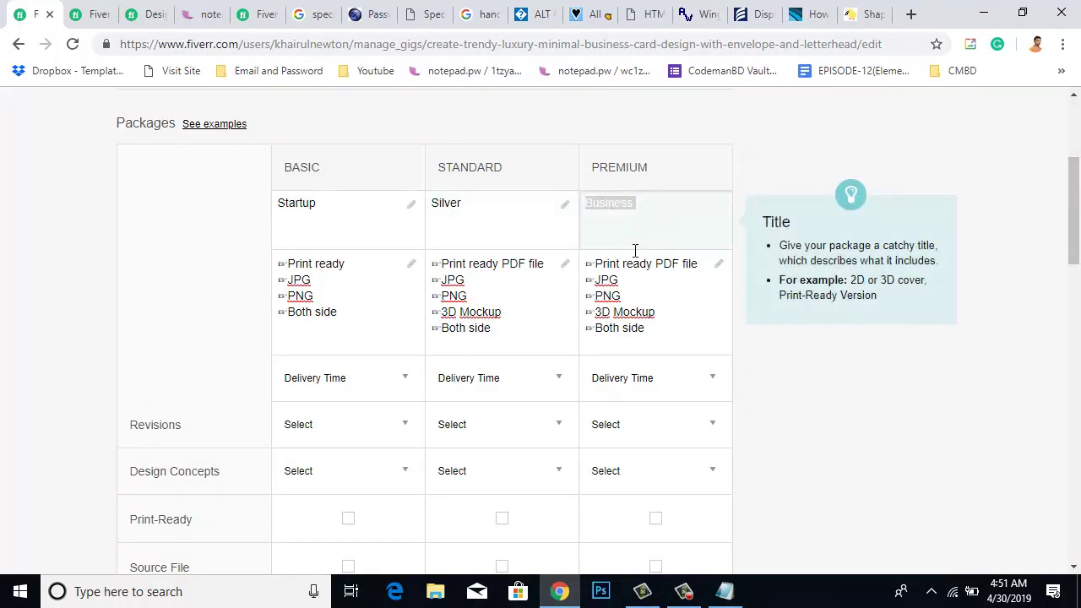
pyautogui.write('Gold')
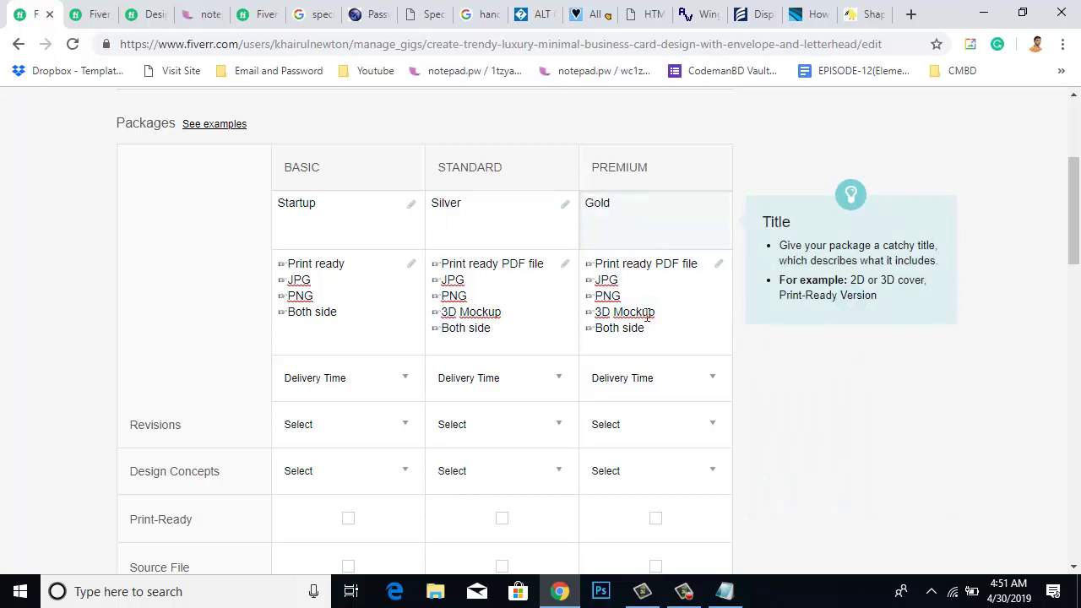
# - Copy the Premium description's whole list and paste it again on a new line below "Both side"
pyautogui.click(651, 318)
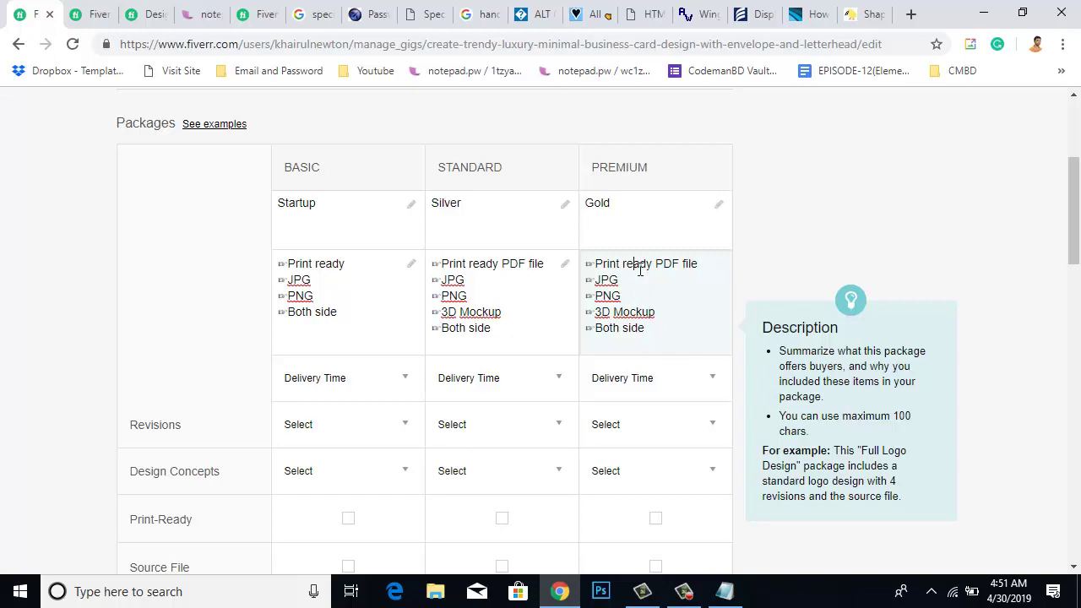
pyautogui.moveTo(640, 337); pyautogui.dragTo(588, 252)
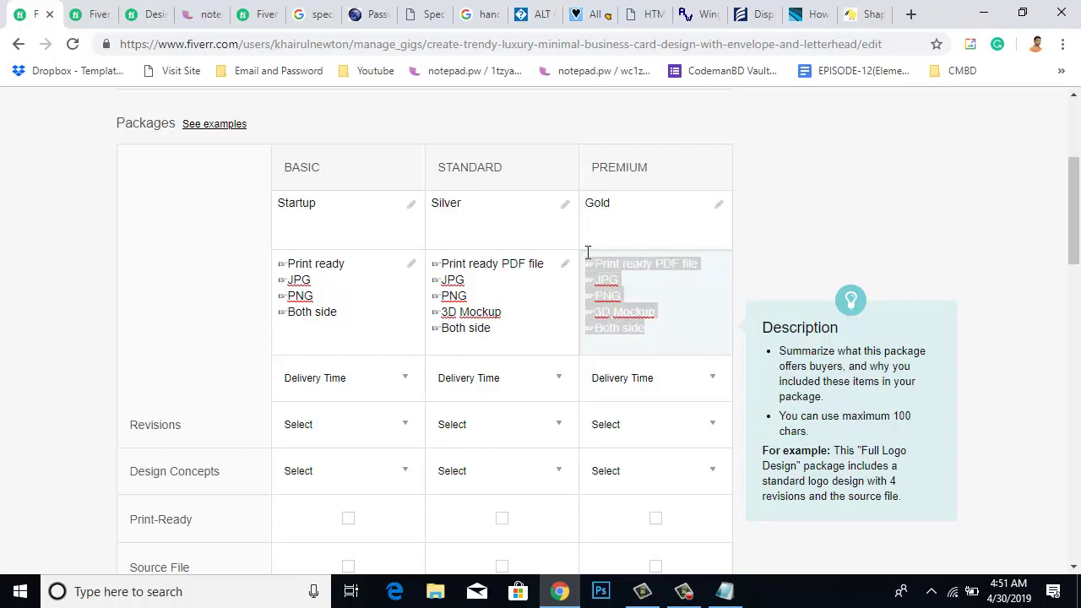
pyautogui.click(678, 307)
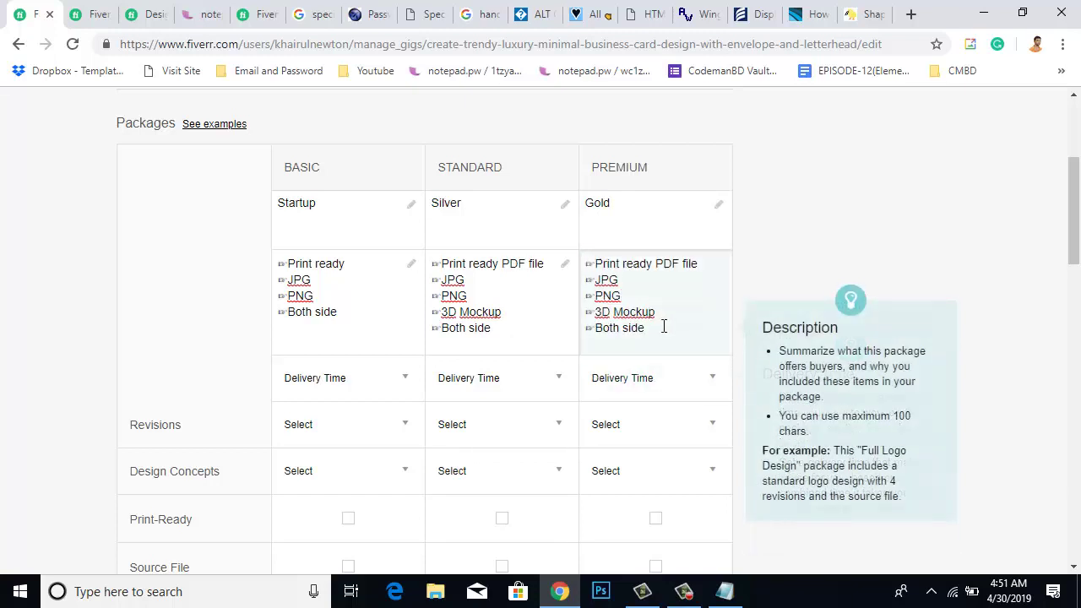
pyautogui.moveTo(663, 323); pyautogui.dragTo(585, 250)
pyautogui.hotkey('ctrl', 'c')
pyautogui.click(675, 330)
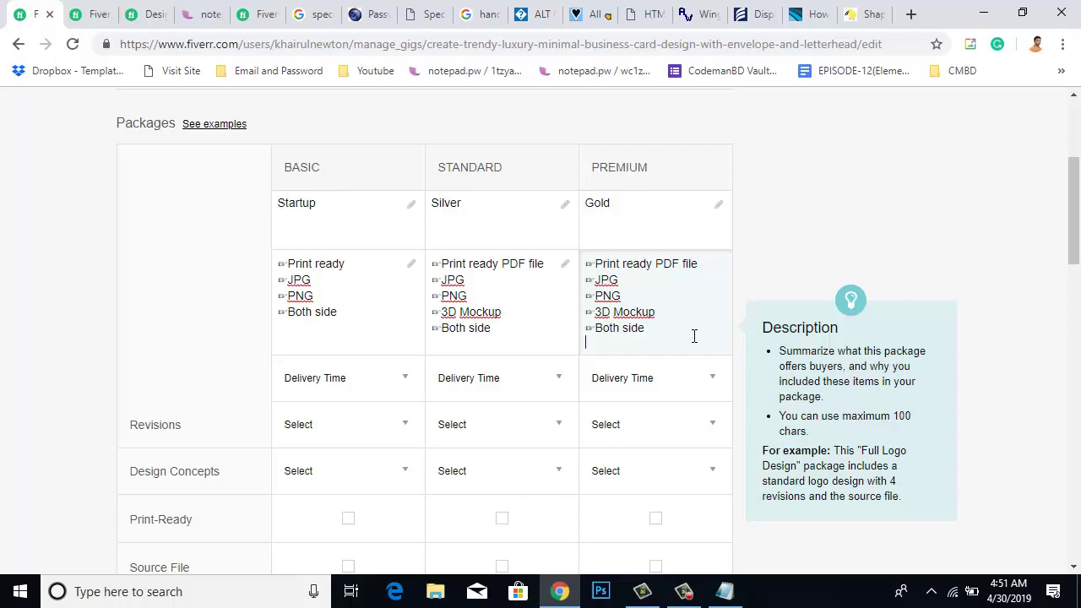
pyautogui.press('Return')
pyautogui.hotkey('ctrl', 'v')
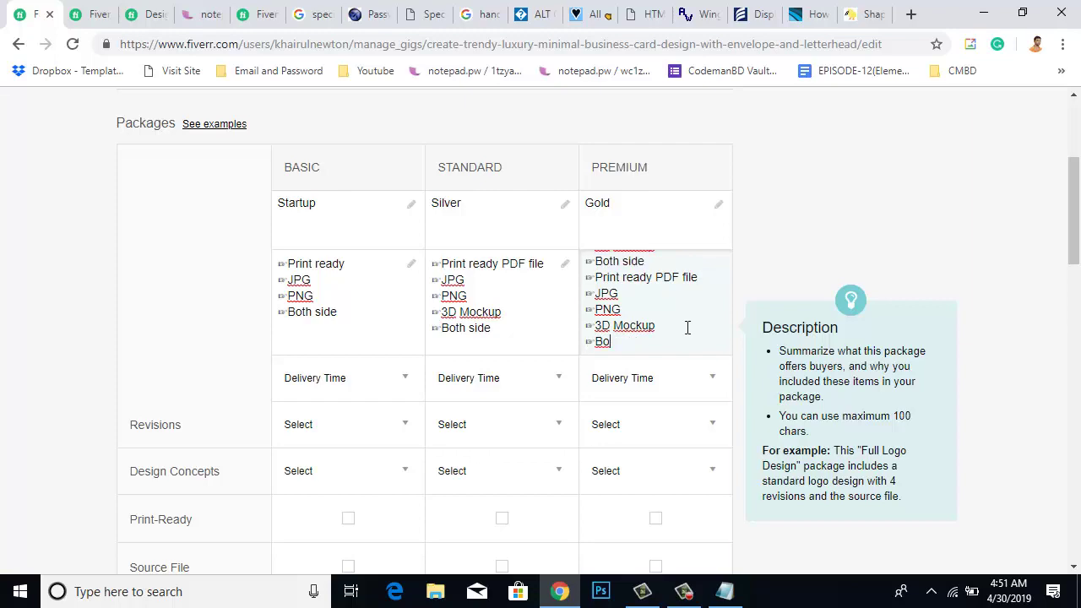
# - Delete the incomplete "Bo" line at the end of the Premium package description
pyautogui.scroll(3, 681, 325)
pyautogui.scroll(-4, 667, 312)
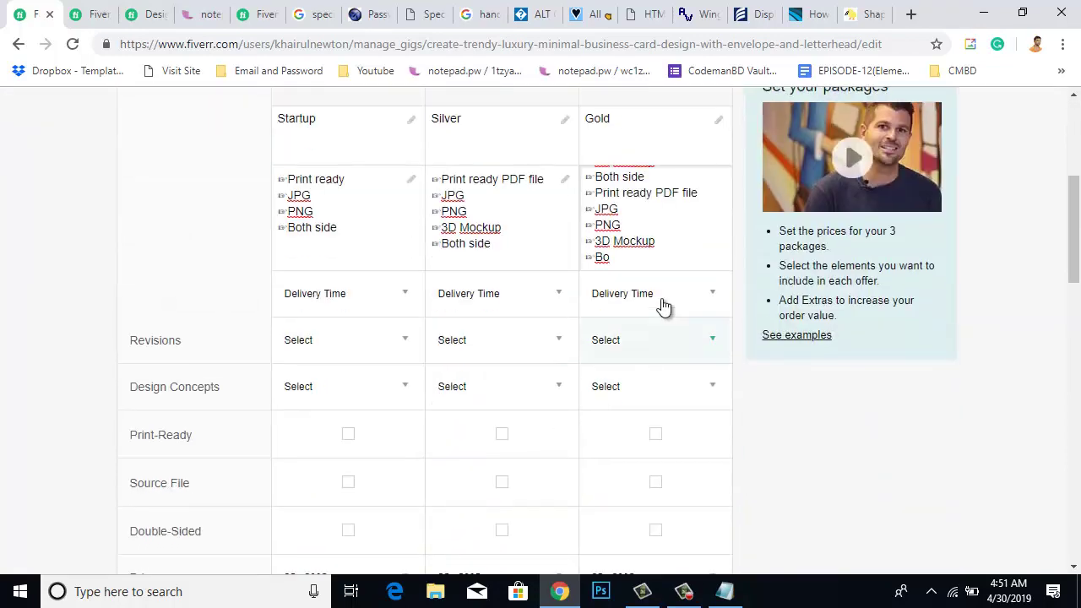
pyautogui.moveTo(657, 257); pyautogui.dragTo(689, 226)
pyautogui.scroll(3, 688, 226)
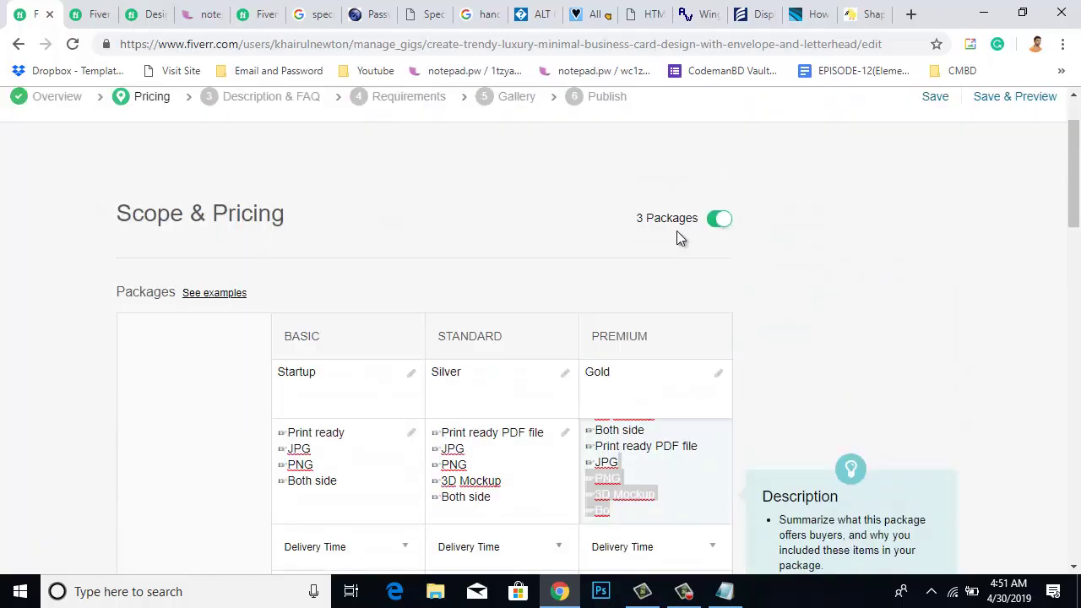
pyautogui.scroll(-4, 676, 231)
pyautogui.click(653, 171)
pyautogui.moveTo(652, 171); pyautogui.dragTo(582, 171)
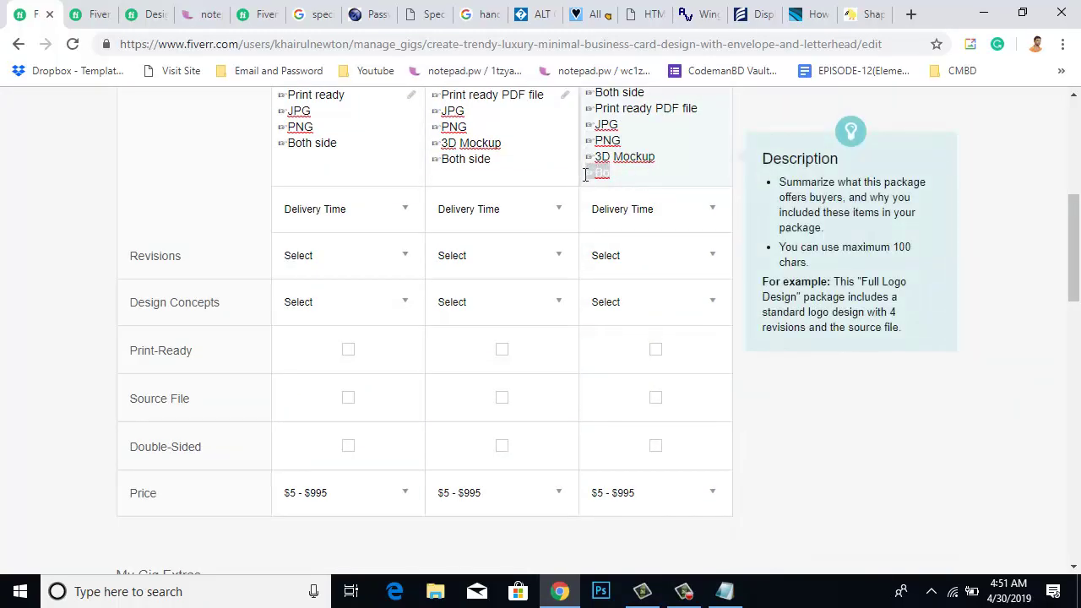
pyautogui.press('BackSpace')
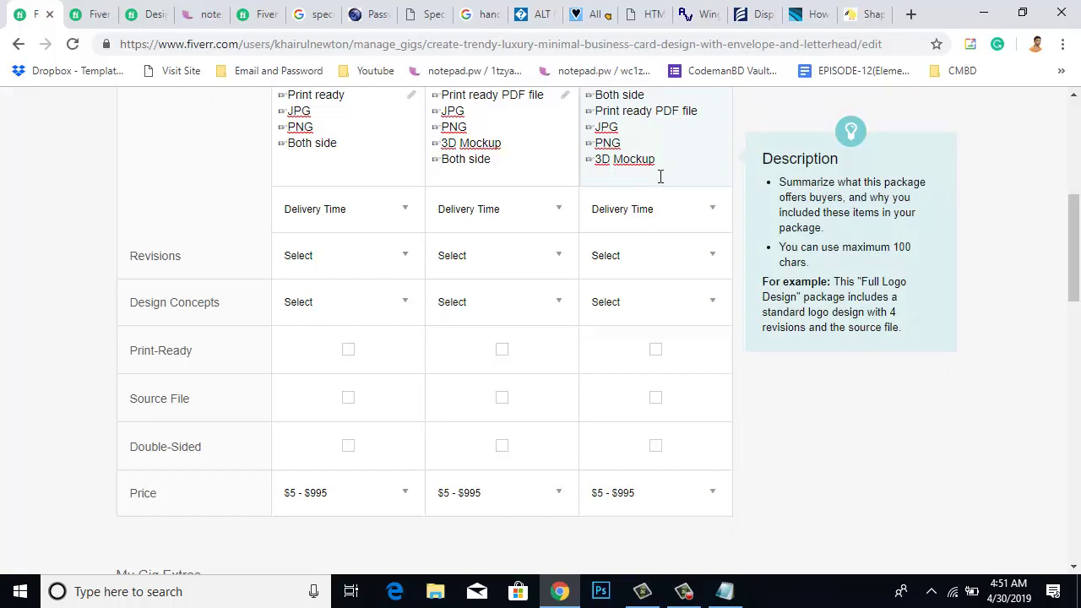
# - Delete the remaining duplicated lines below "Both side" in the Premium package description
pyautogui.scroll(1, 660, 94)
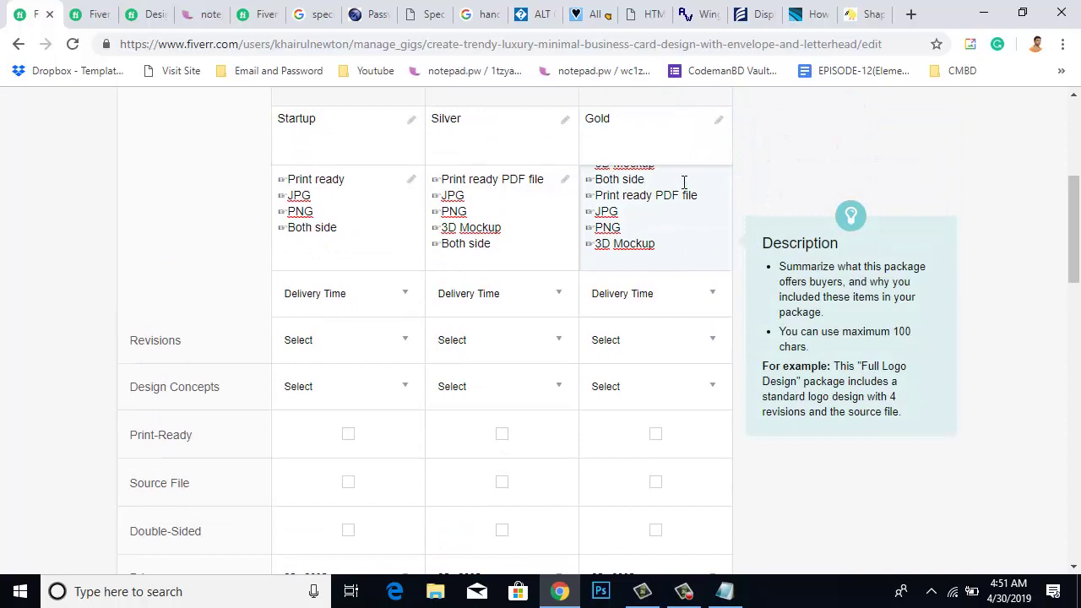
pyautogui.scroll(2, 684, 184)
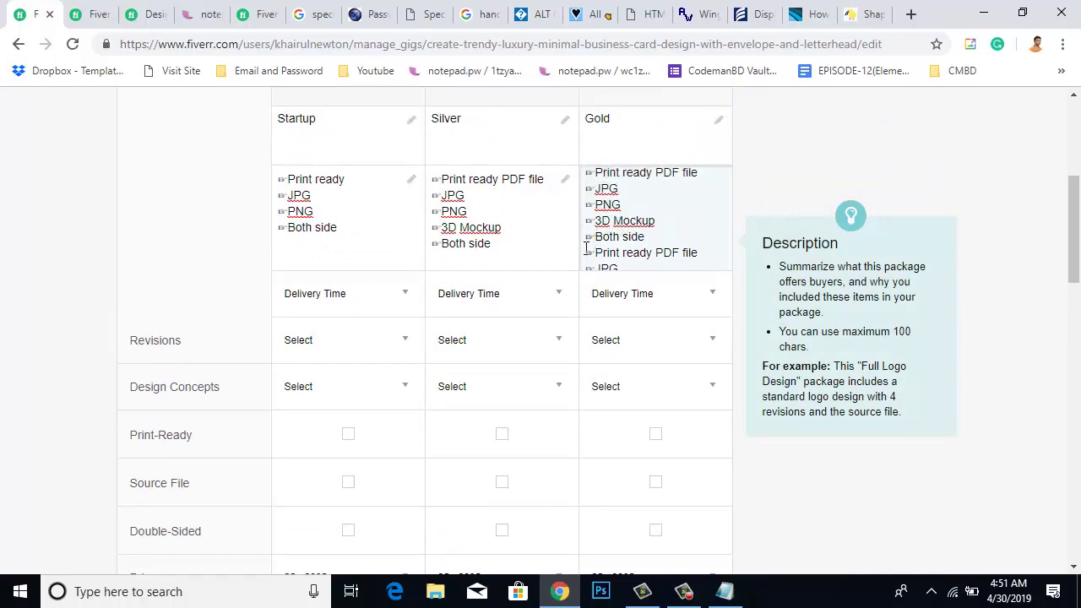
pyautogui.moveTo(586, 249); pyautogui.dragTo(687, 265)
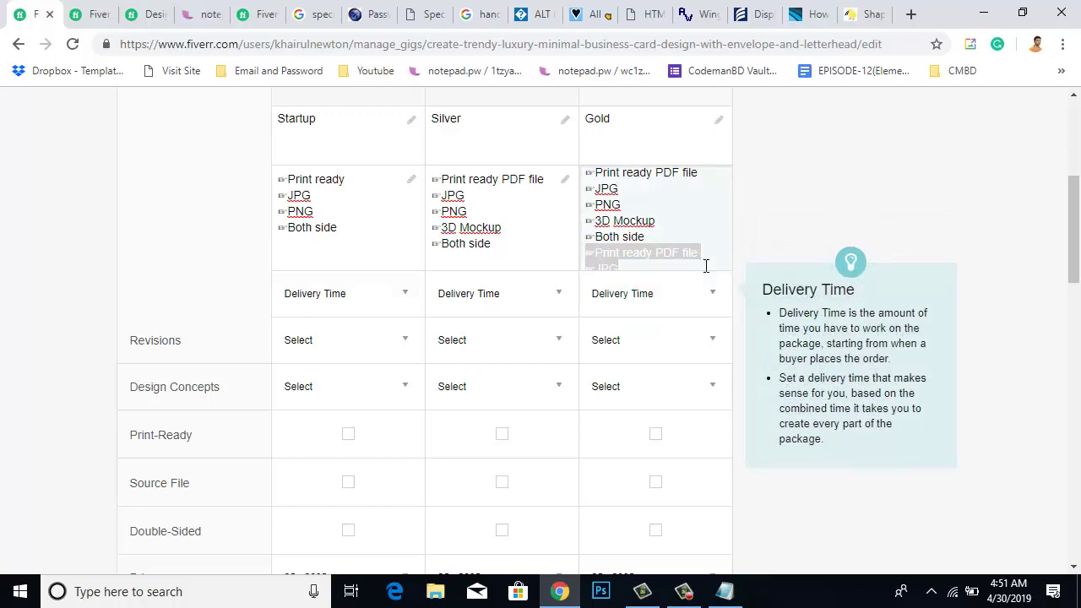
pyautogui.press('Delete')
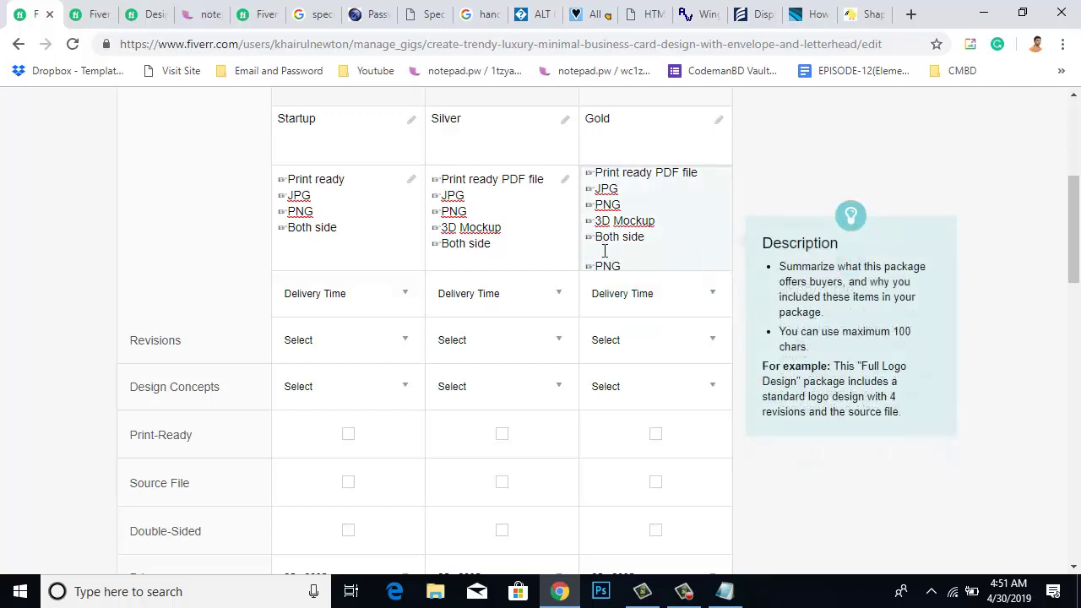
pyautogui.press('Delete')
pyautogui.press('Delete')
pyautogui.press('Delete')
pyautogui.press('Delete')
pyautogui.press('Delete')
pyautogui.press('Delete')
pyautogui.press('Delete')
pyautogui.press('Delete')
pyautogui.press('Delete')
pyautogui.press('Delete')
pyautogui.press('Delete')
pyautogui.press('Delete')
pyautogui.press('Delete')
pyautogui.press('Delete')
# - Add a hand-bulleted line "Letterhead" below "Both side" in the Premium package description
pyautogui.click(602, 259)
pyautogui.press('Return')
pyautogui.write('Letterhead')
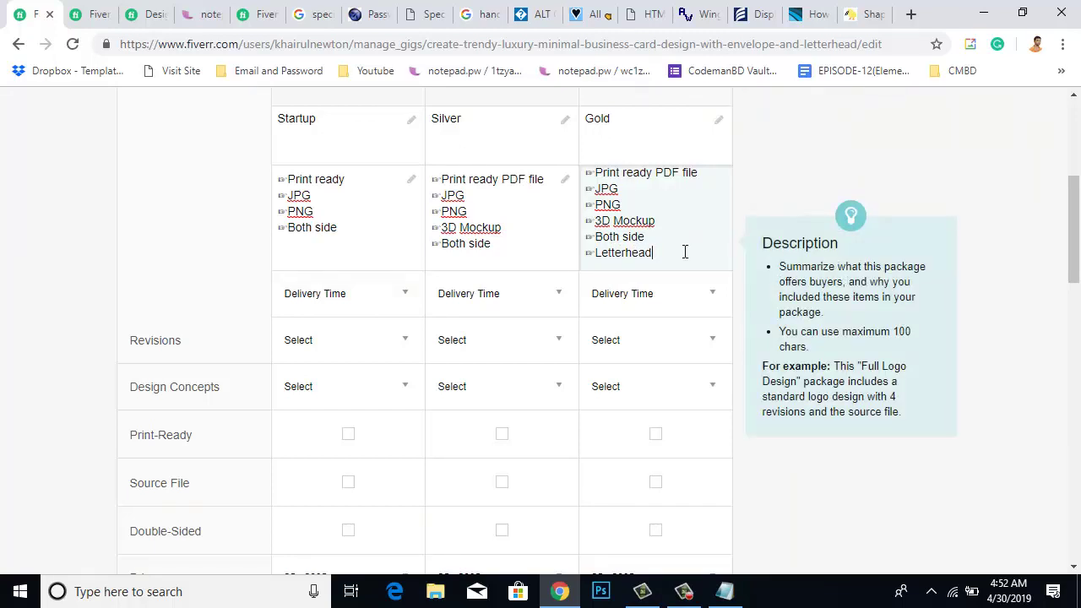
# - Add a hand-bulleted line "Editable Source file" below "Letterhead" in the Premium package description
pyautogui.scroll(1, 659, 235)
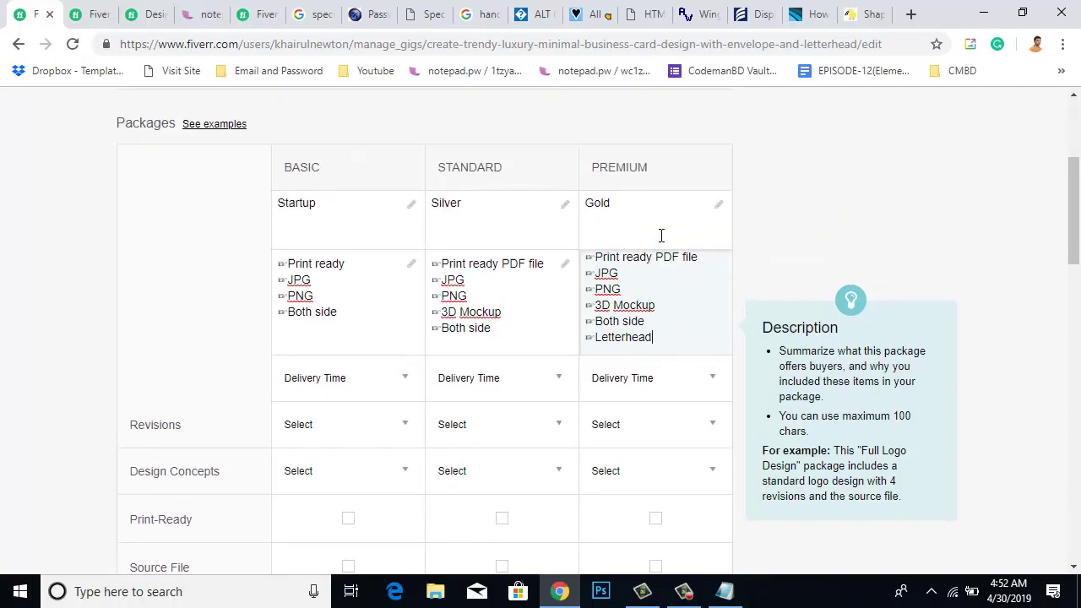
pyautogui.scroll(-1, 672, 328)
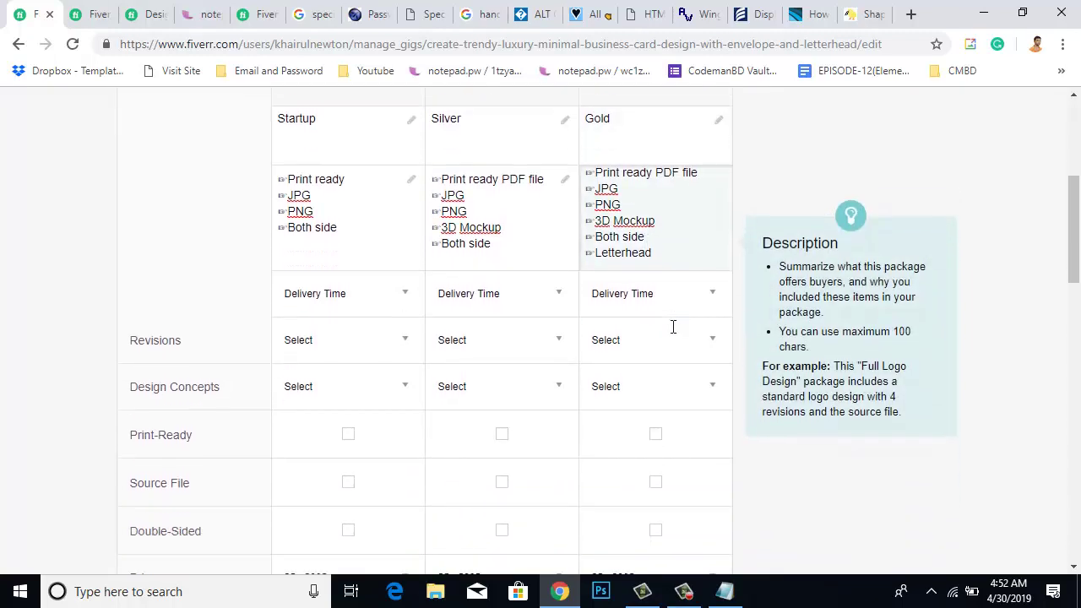
pyautogui.click(667, 234)
pyautogui.scroll(1, 670, 223)
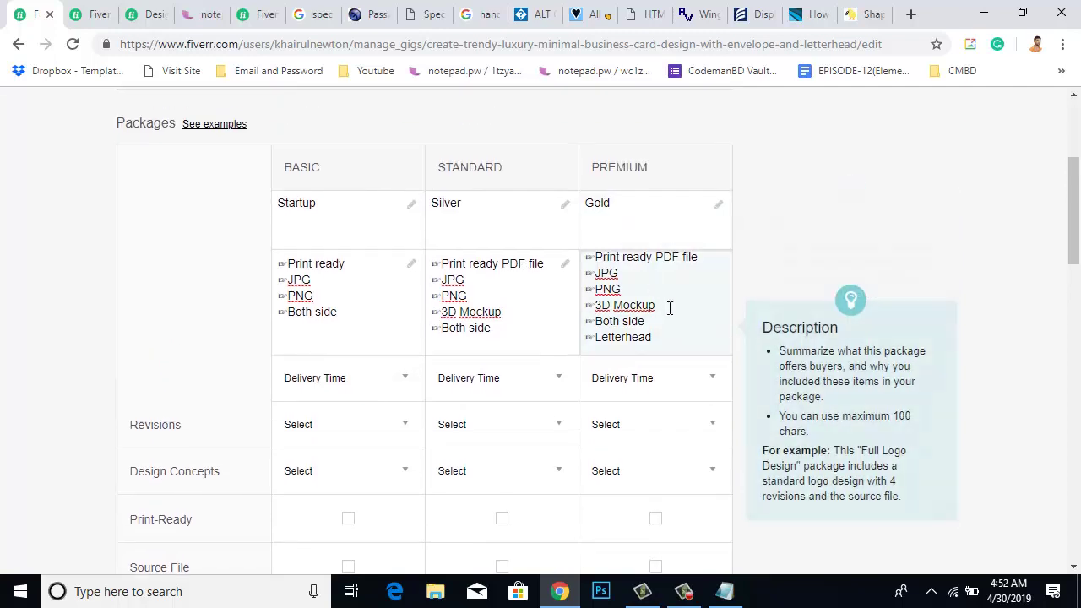
pyautogui.scroll(-1, 663, 340)
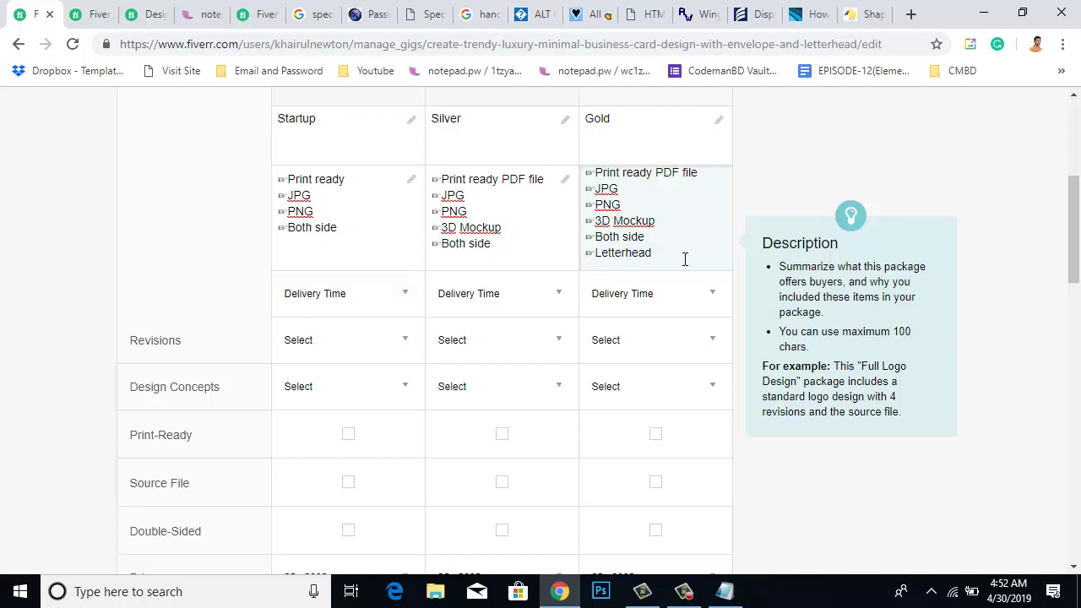
pyautogui.press('Return')
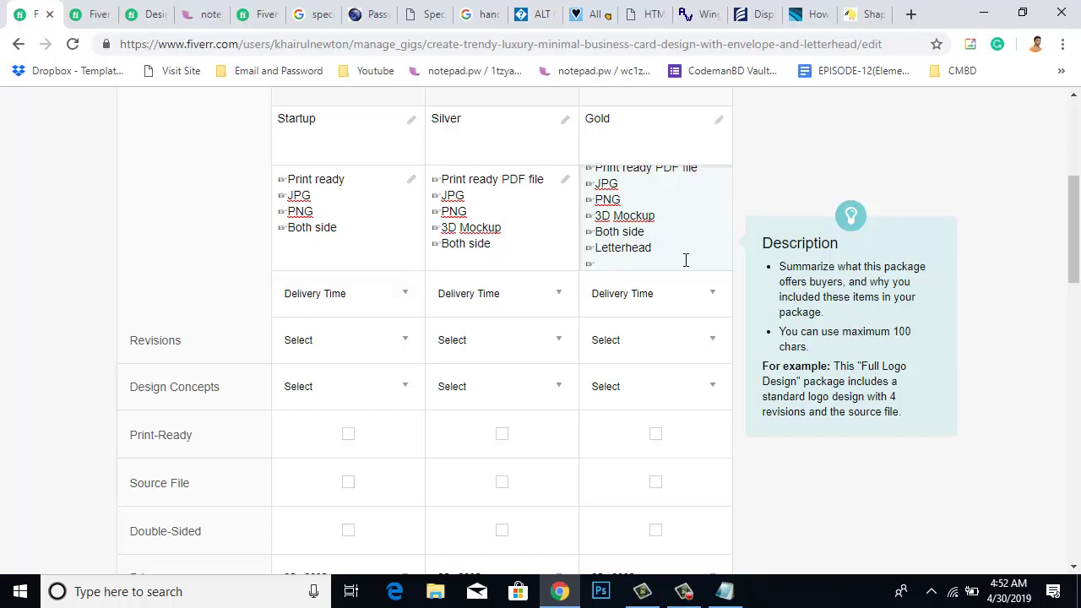
pyautogui.write('Source file')
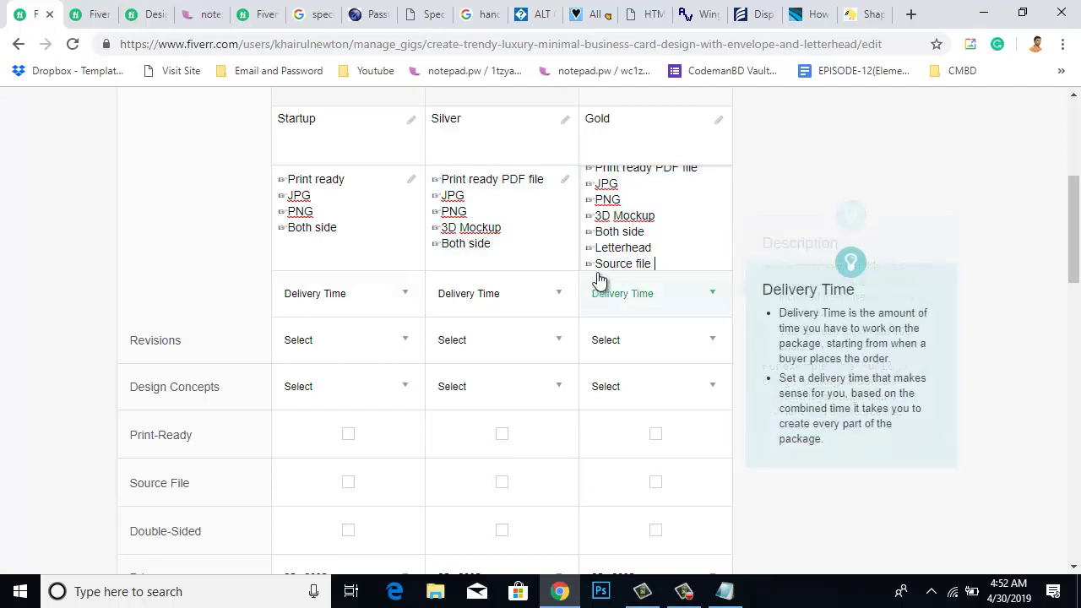
pyautogui.write('Editable')
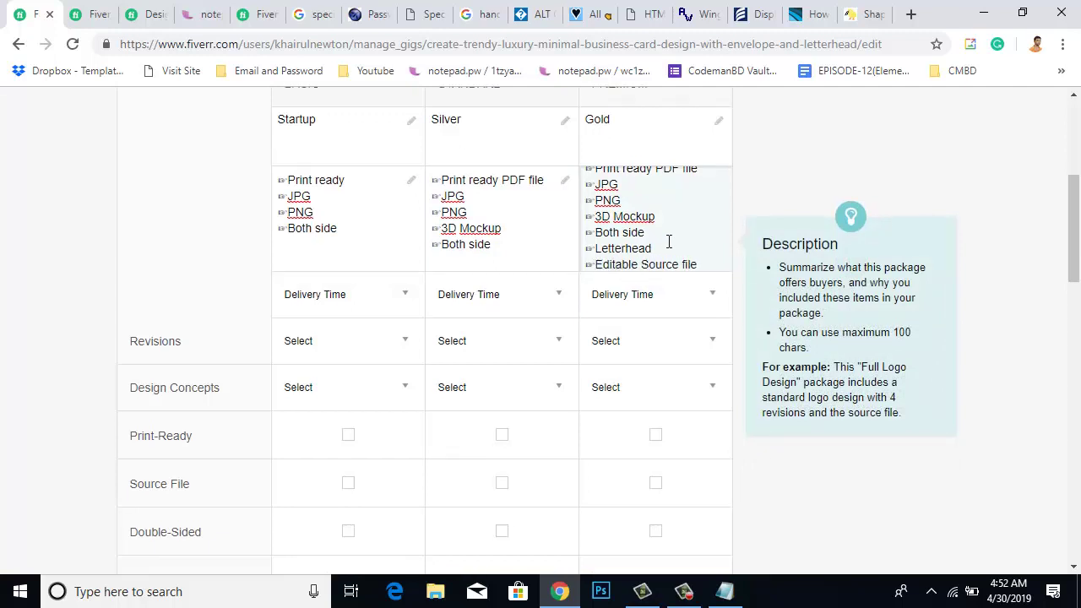
pyautogui.scroll(2, 668, 242)
pyautogui.scroll(-2, 712, 405)
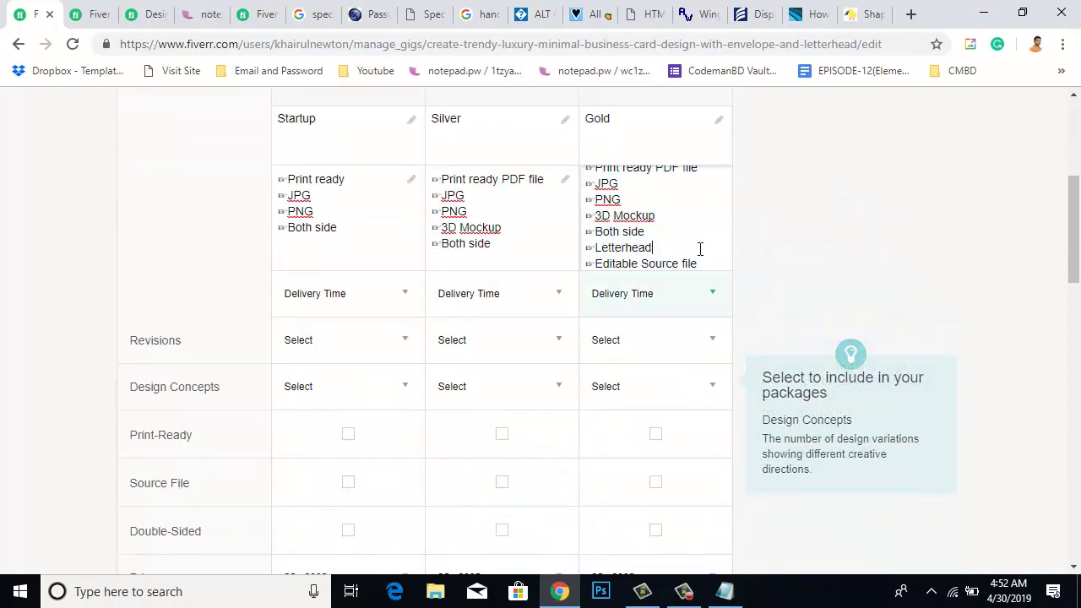
# - Set the delivery time of the Basic, Standard and Premium packages to 1 Day Delivery
pyautogui.scroll(-1, 707, 264)
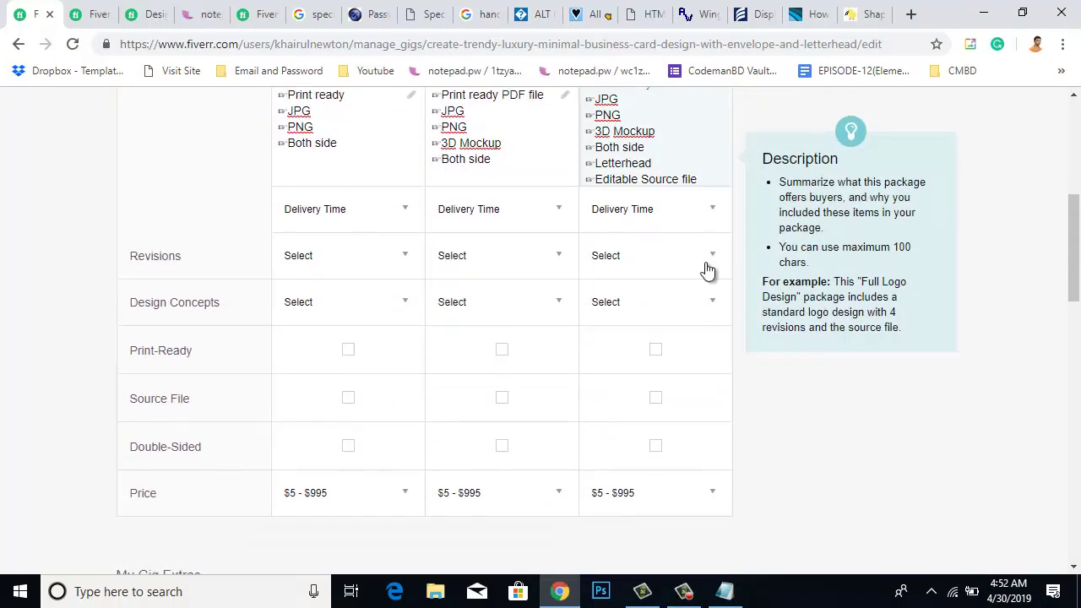
pyautogui.scroll(2, 706, 271)
pyautogui.scroll(2, 700, 391)
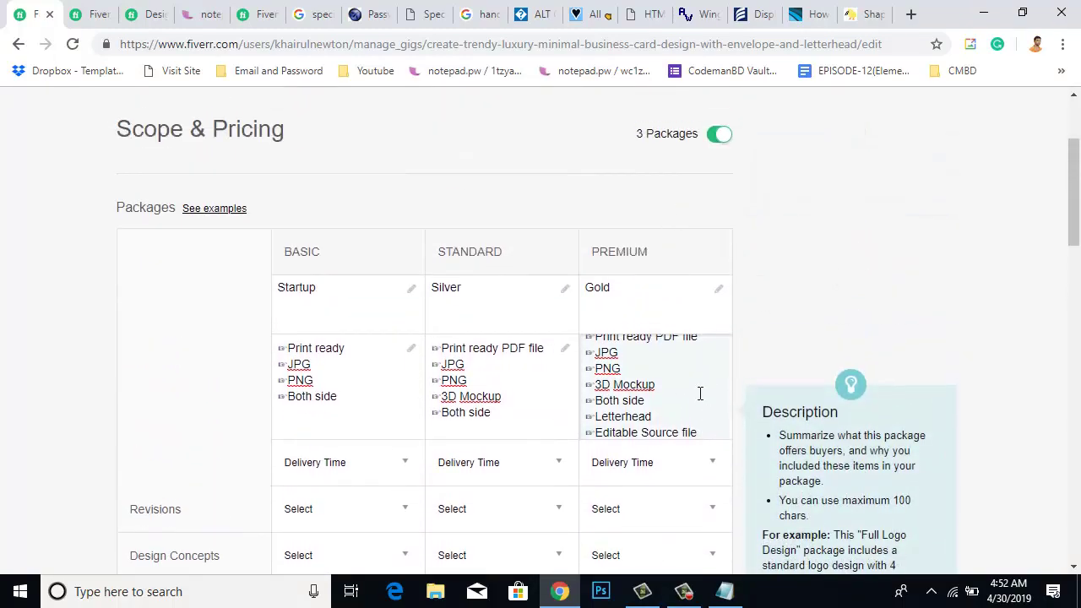
pyautogui.scroll(-2, 693, 349)
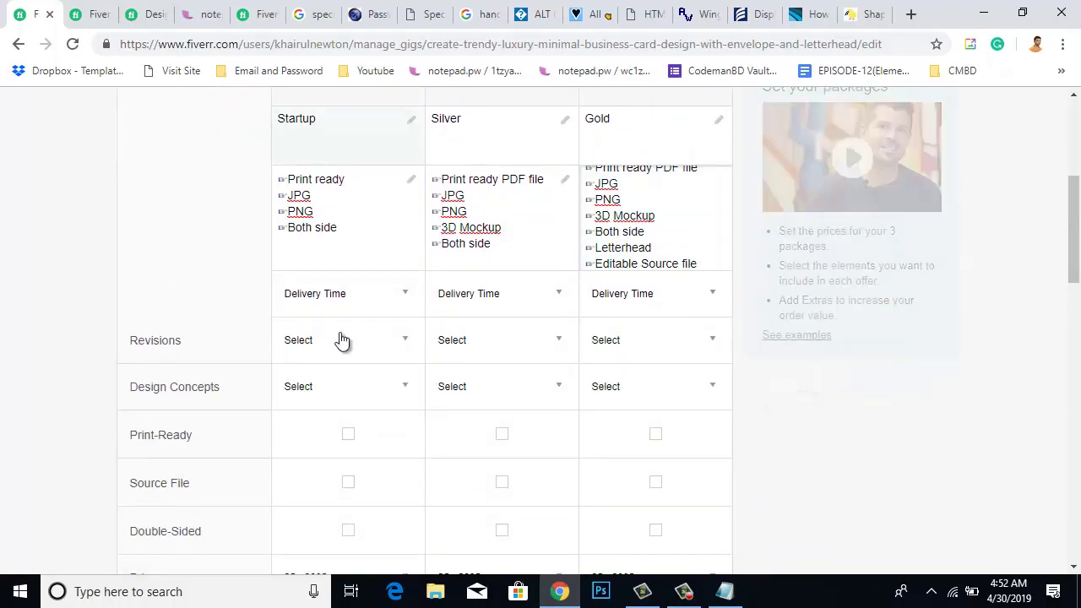
pyautogui.click(402, 297)
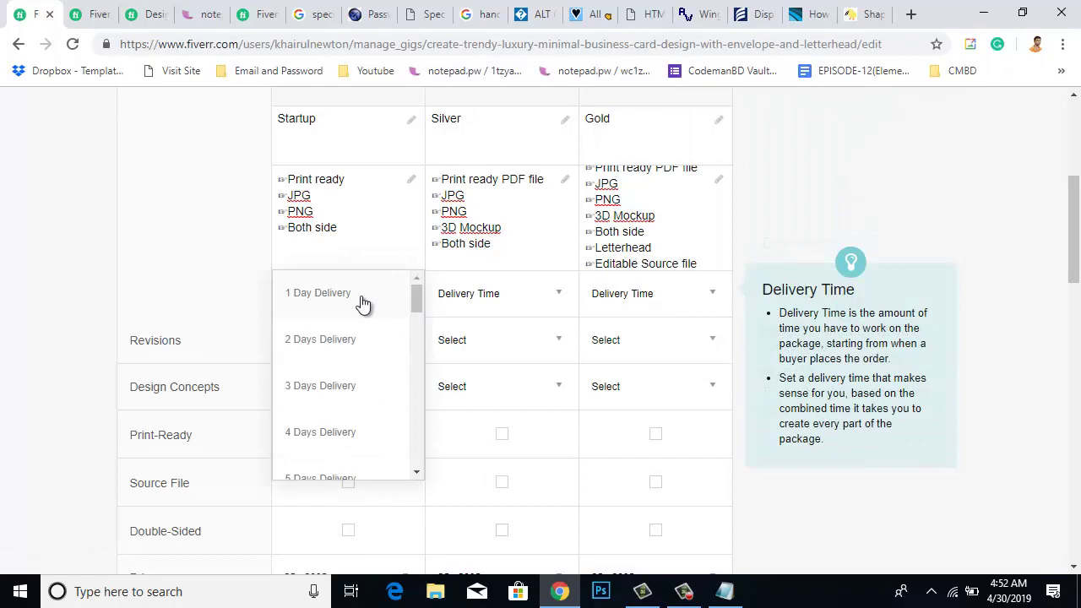
pyautogui.click(364, 299)
pyautogui.scroll(2, 368, 290)
pyautogui.scroll(-2, 406, 396)
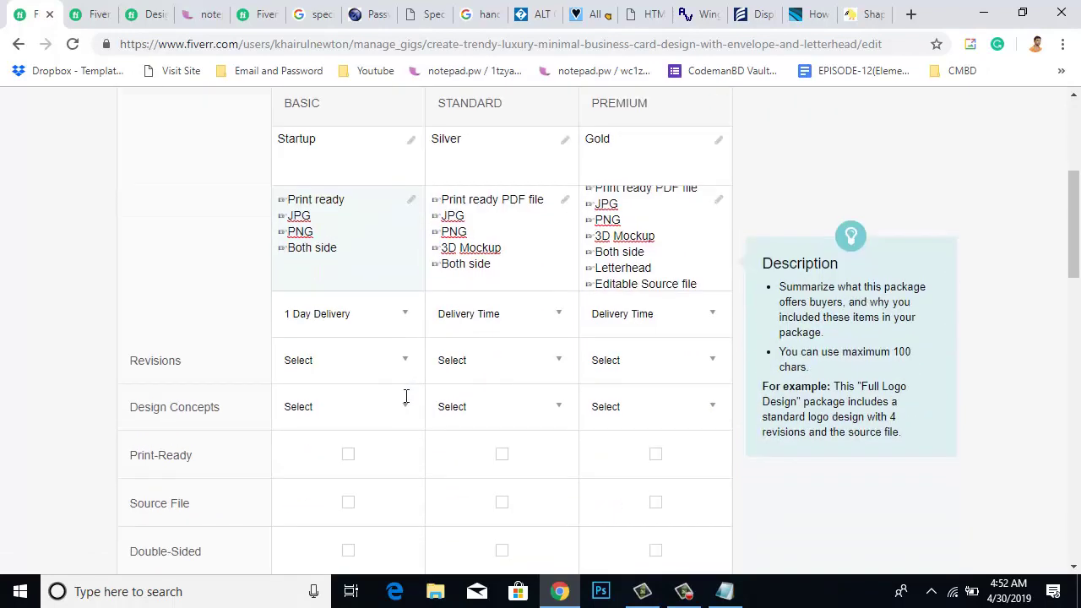
pyautogui.click(558, 297)
pyautogui.click(503, 306)
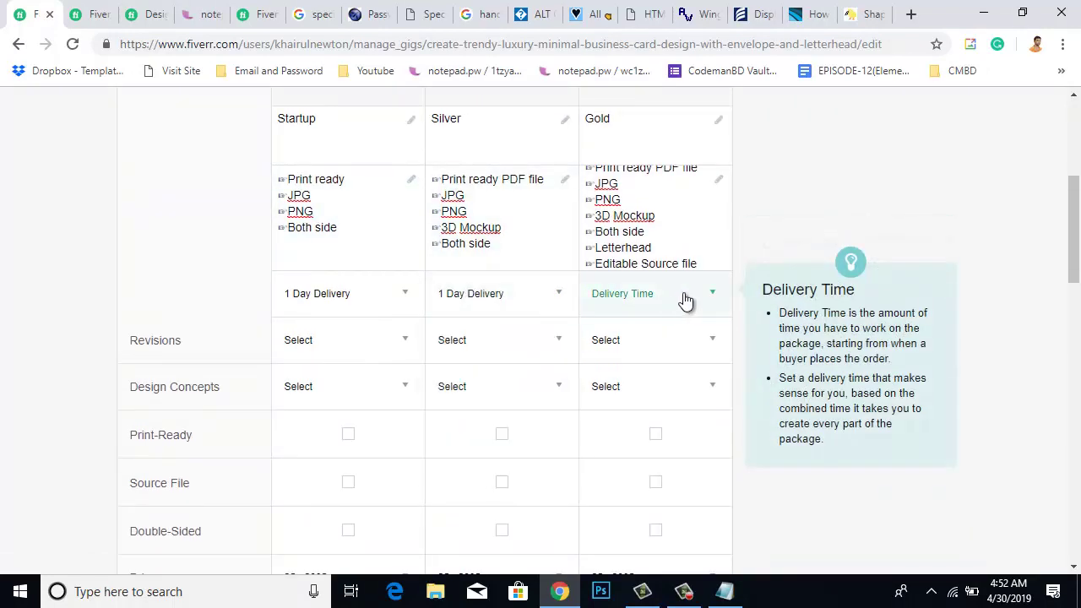
pyautogui.click(708, 296)
pyautogui.click(629, 295)
pyautogui.scroll(2, 873, 193)
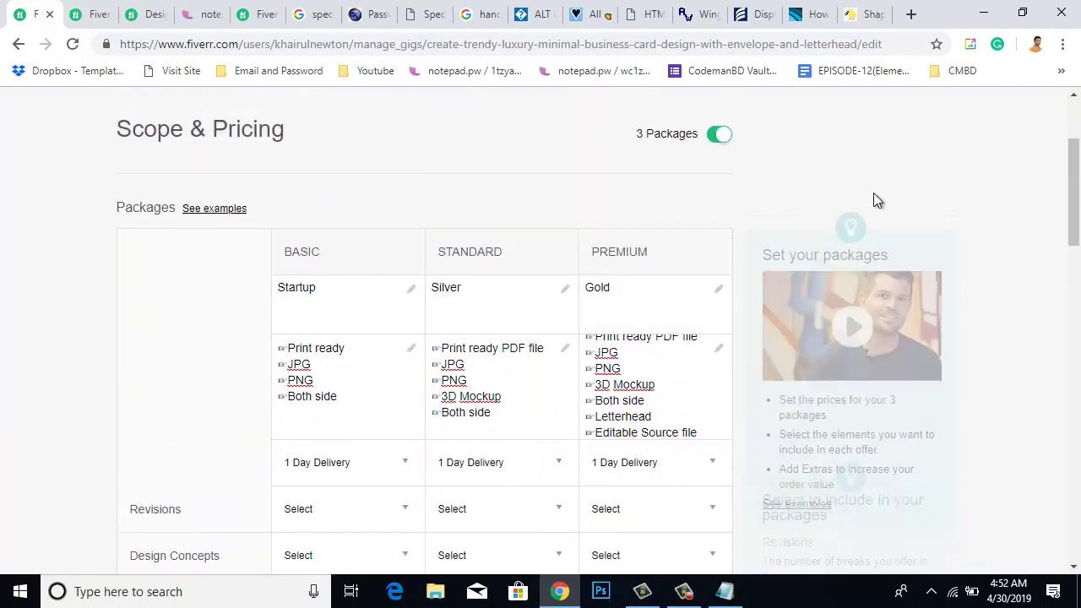
pyautogui.scroll(1, 703, 365)
pyautogui.scroll(-1, 703, 365)
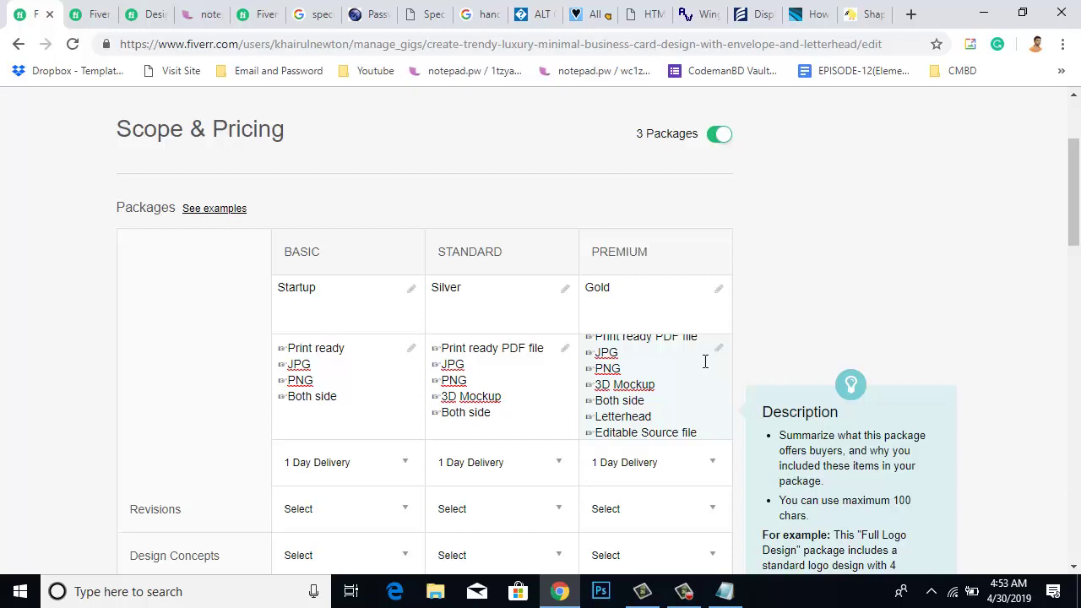
pyautogui.scroll(-1, 688, 443)
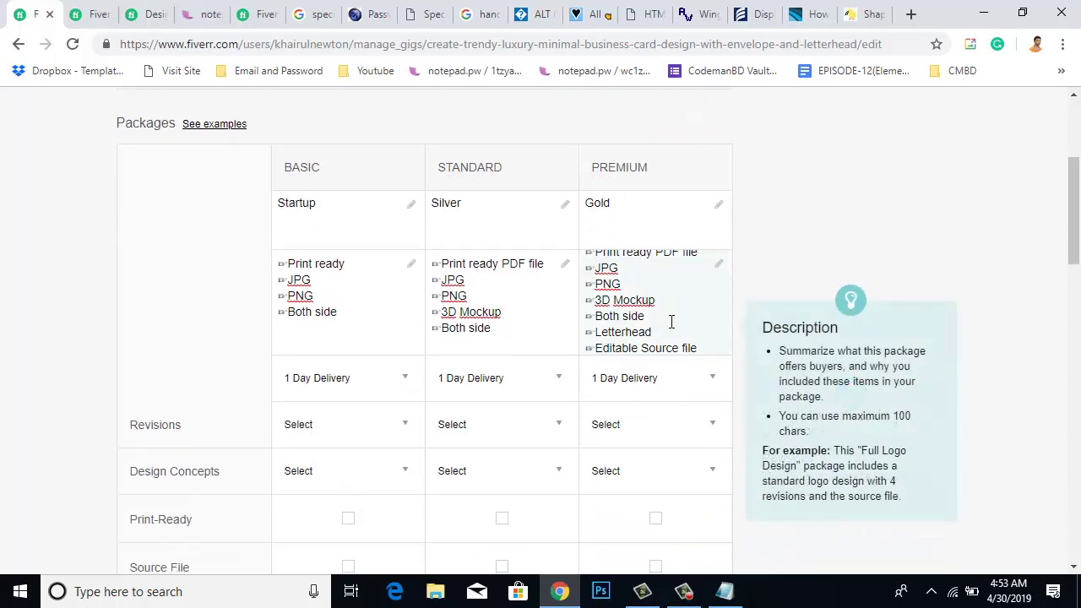
pyautogui.scroll(2, 672, 349)
pyautogui.click(682, 457)
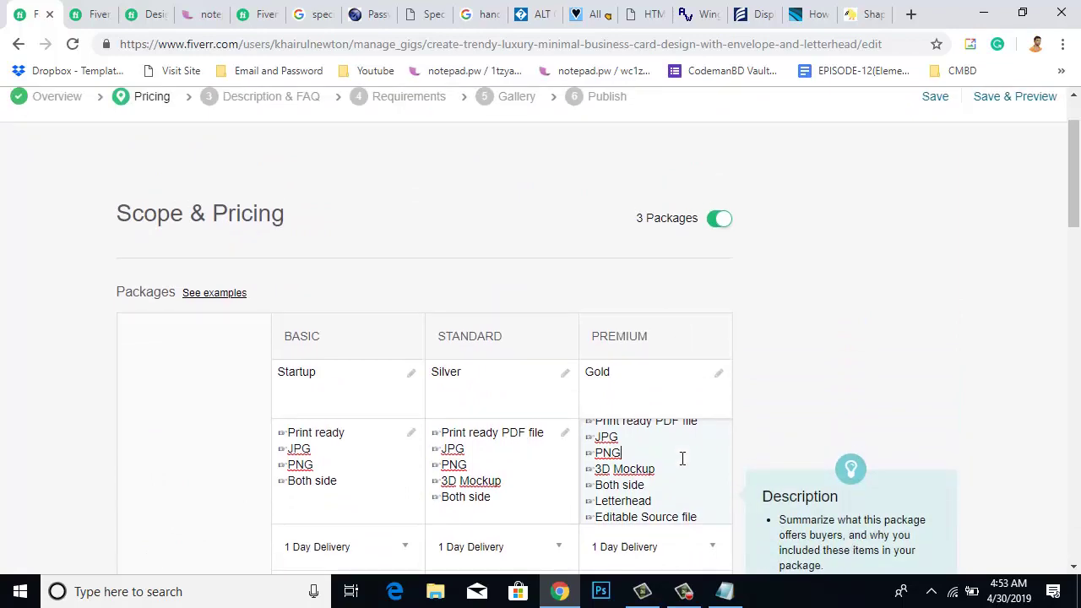
# - Set the revisions to 5 for Basic, 7 for Standard and Unlimited for Premium
pyautogui.scroll(-2, 784, 282)
pyautogui.scroll(-2, 516, 281)
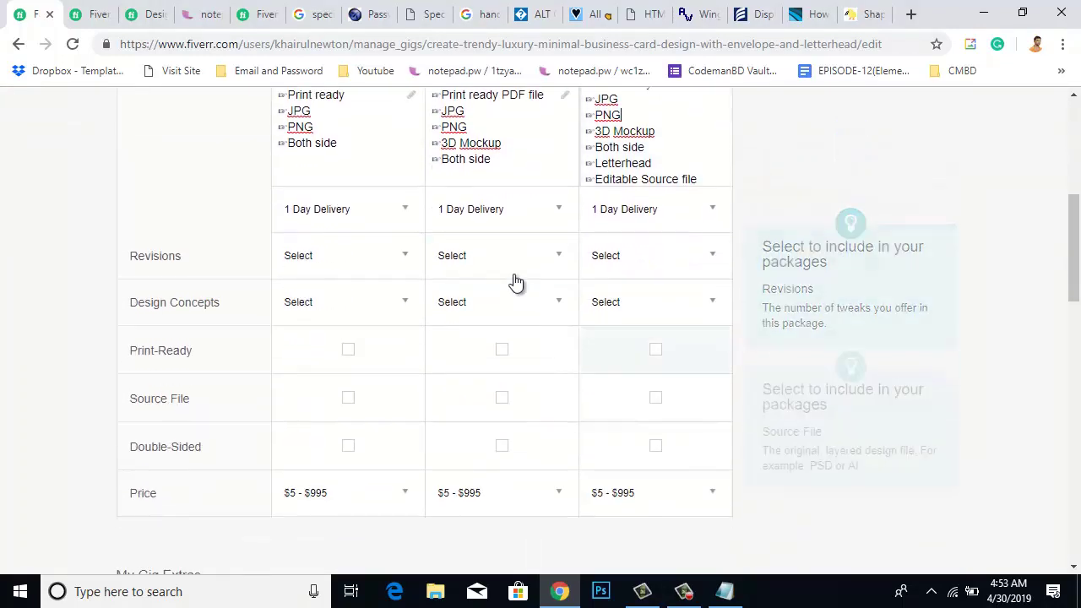
pyautogui.click(410, 264)
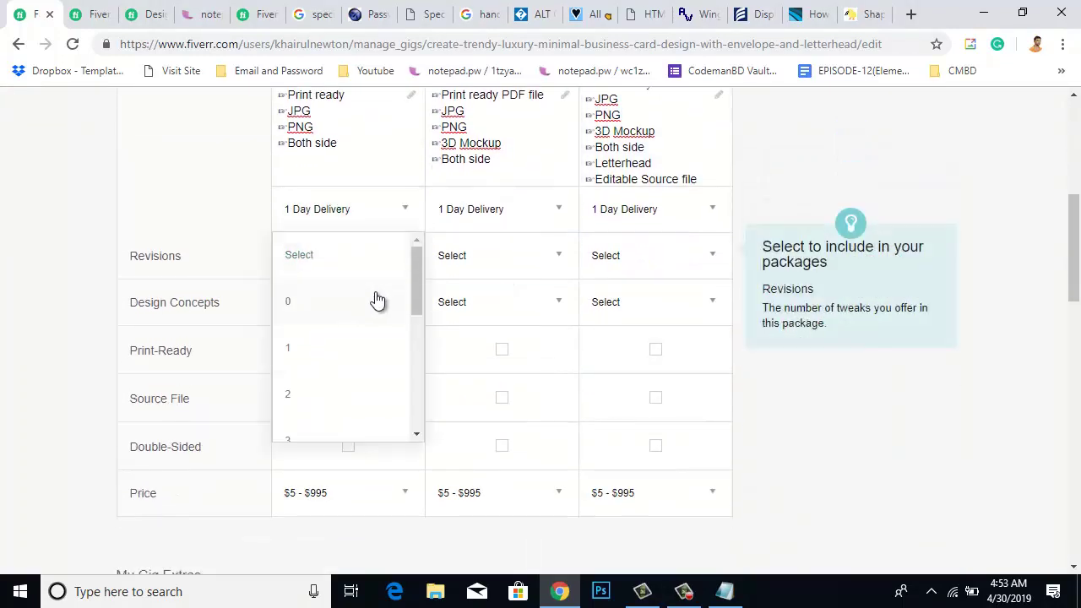
pyautogui.moveTo(417, 299); pyautogui.dragTo(419, 322)
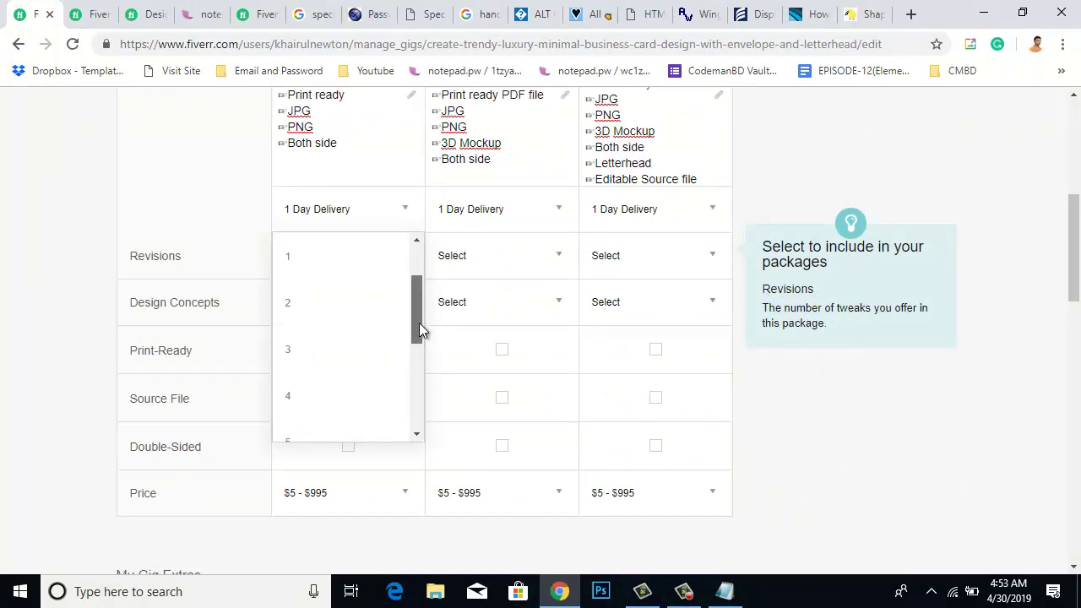
pyautogui.scroll(-1, 338, 377)
pyautogui.click(334, 378)
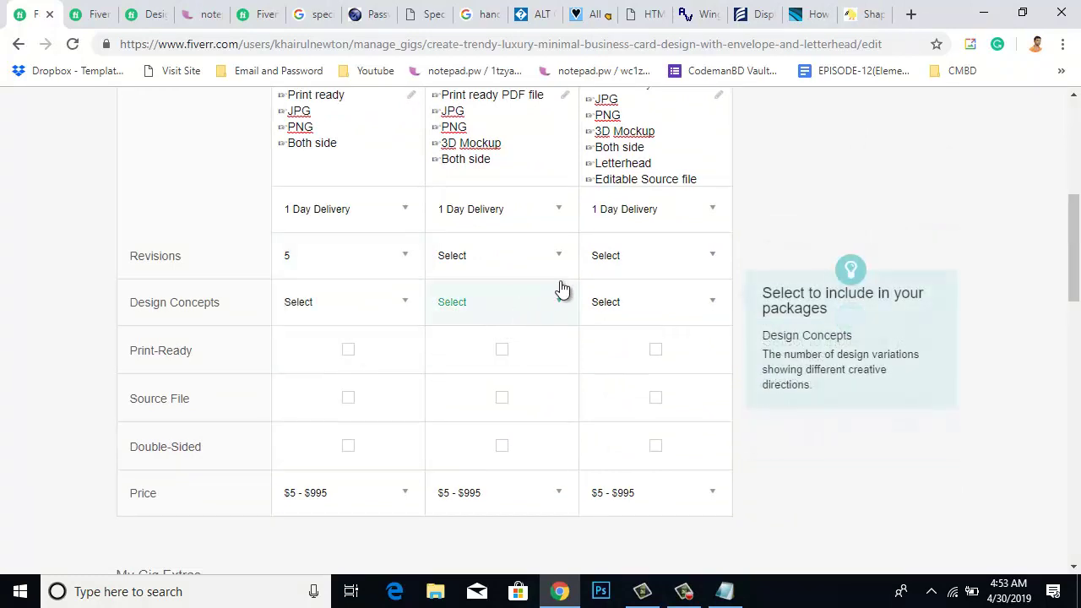
pyautogui.click(555, 260)
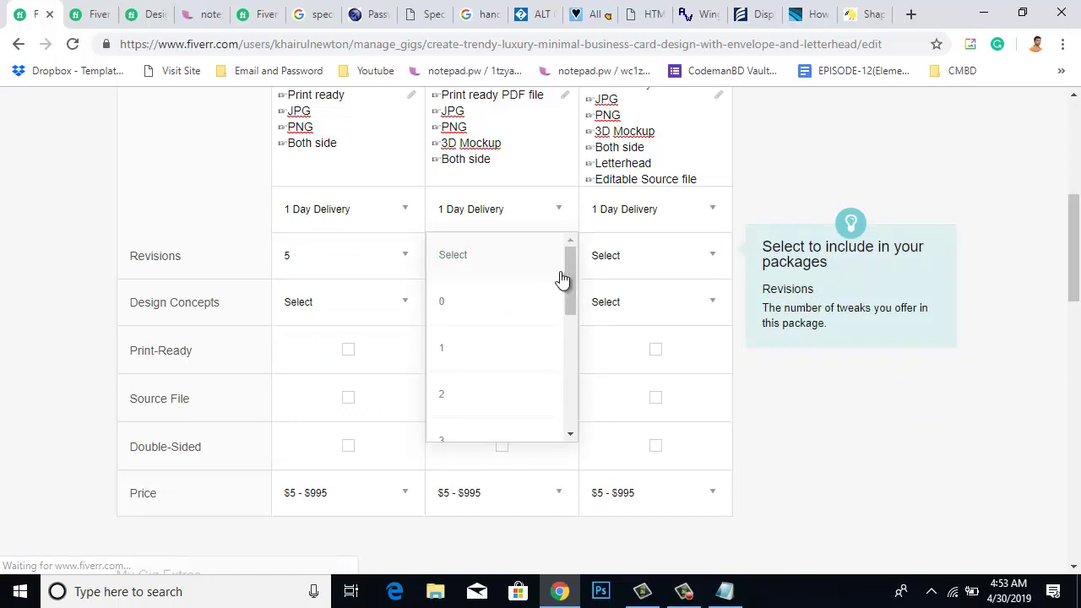
pyautogui.moveTo(561, 273); pyautogui.dragTo(568, 354)
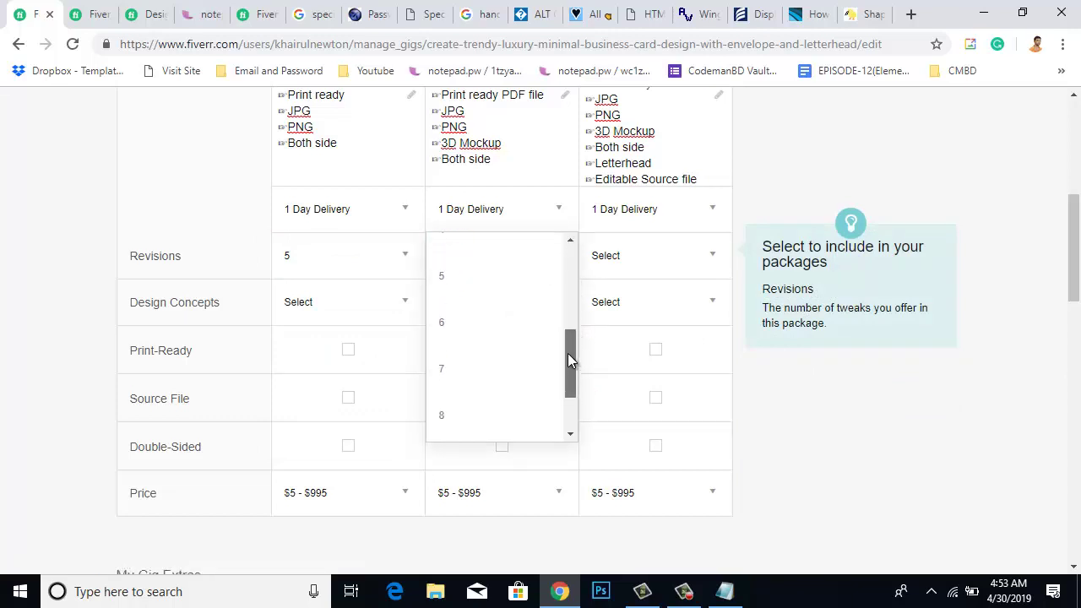
pyautogui.click(453, 369)
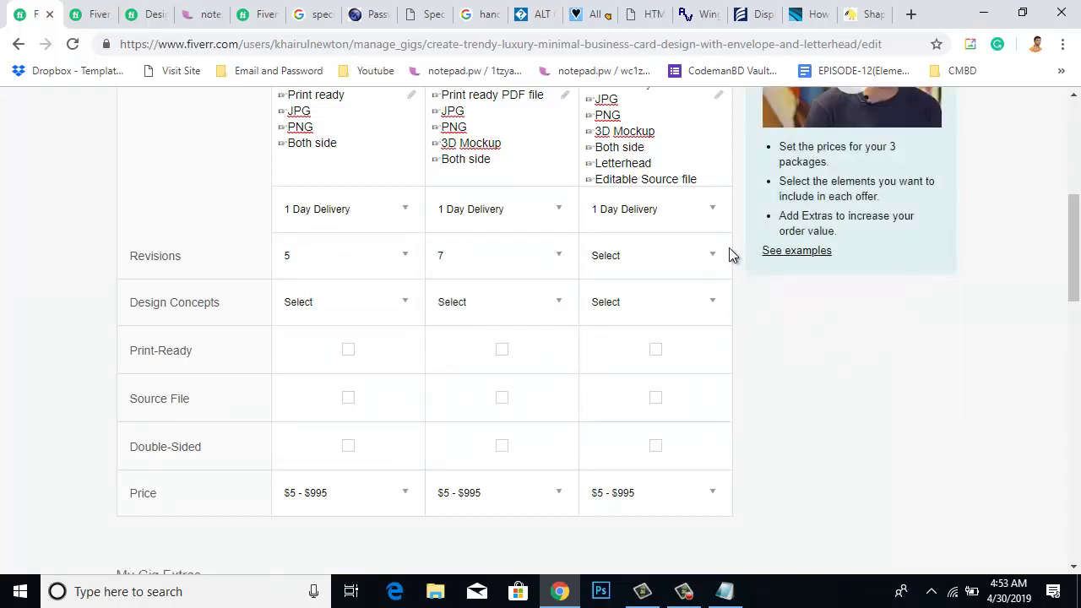
pyautogui.click(702, 256)
pyautogui.scroll(-4, 699, 405)
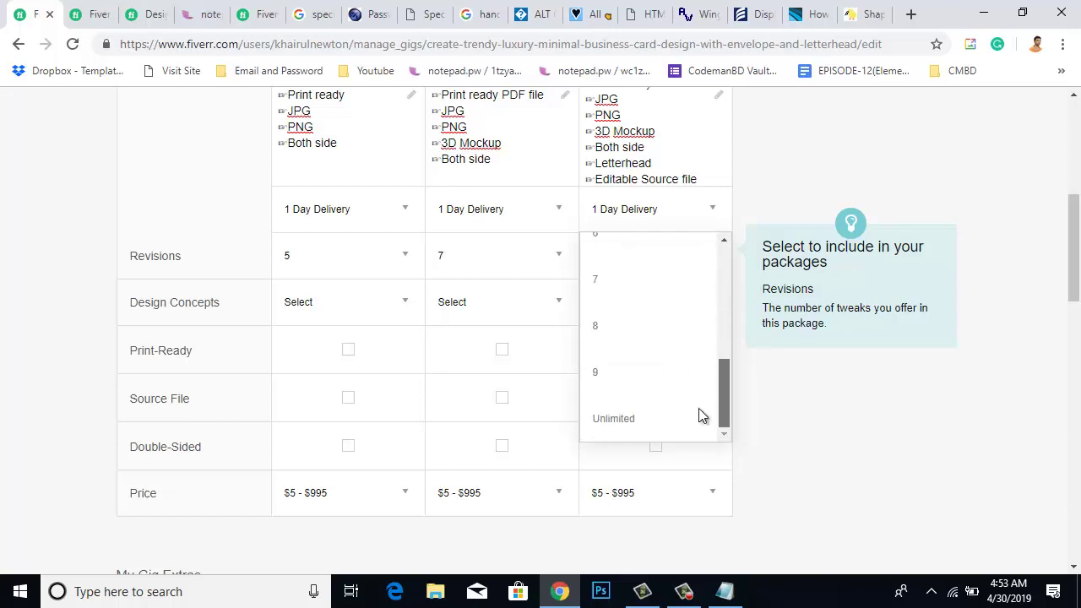
pyautogui.click(655, 420)
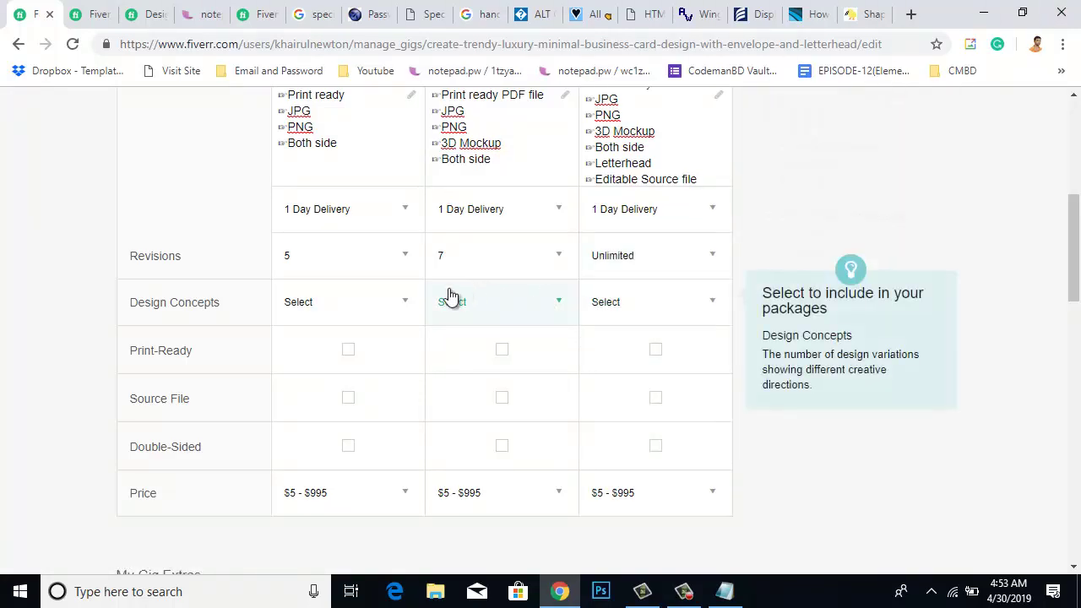
# - Set the number of design concepts to 3 for the Standard package and 5 for the Premium package
pyautogui.click(409, 307)
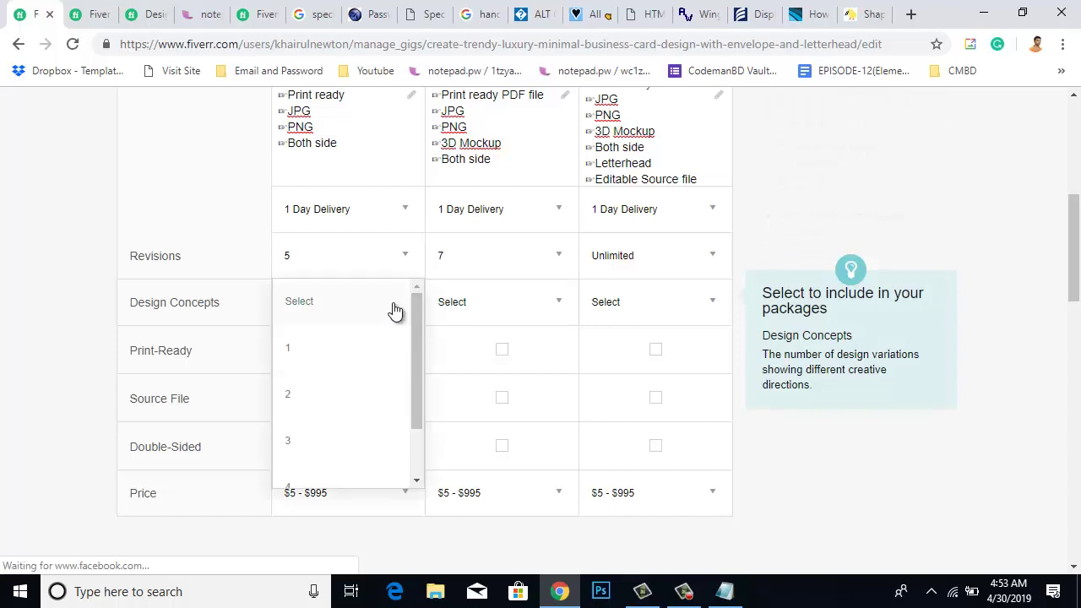
pyautogui.click(559, 309)
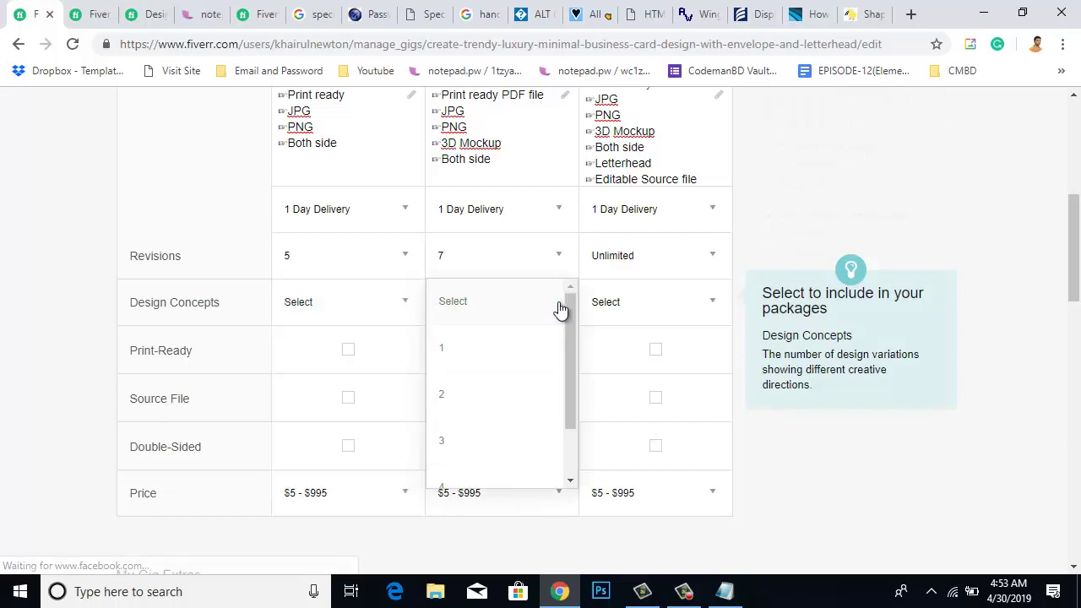
pyautogui.scroll(-1, 573, 343)
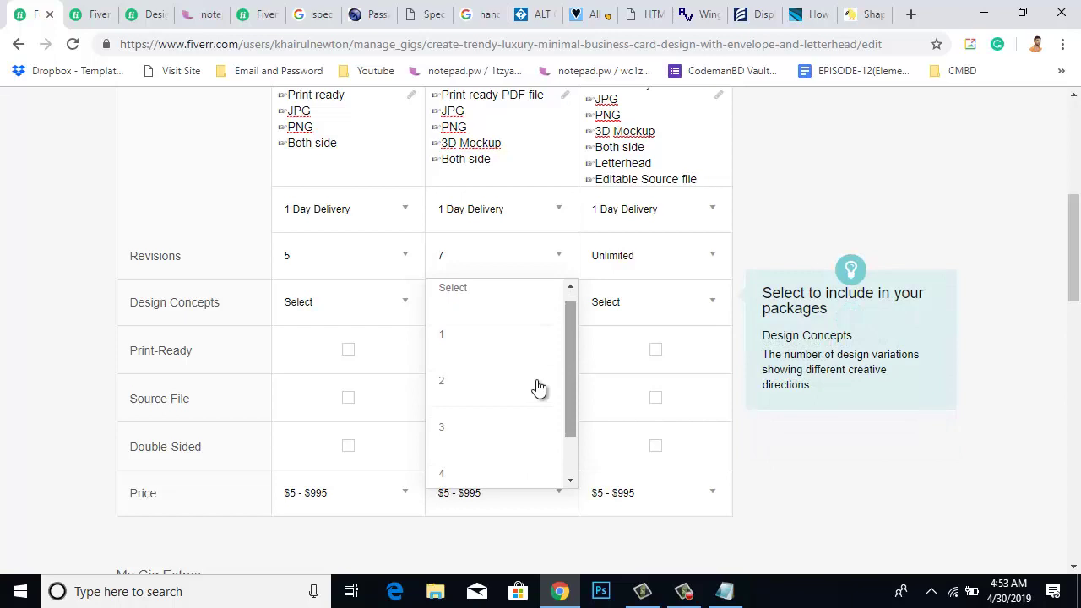
pyautogui.click(494, 435)
pyautogui.click(707, 311)
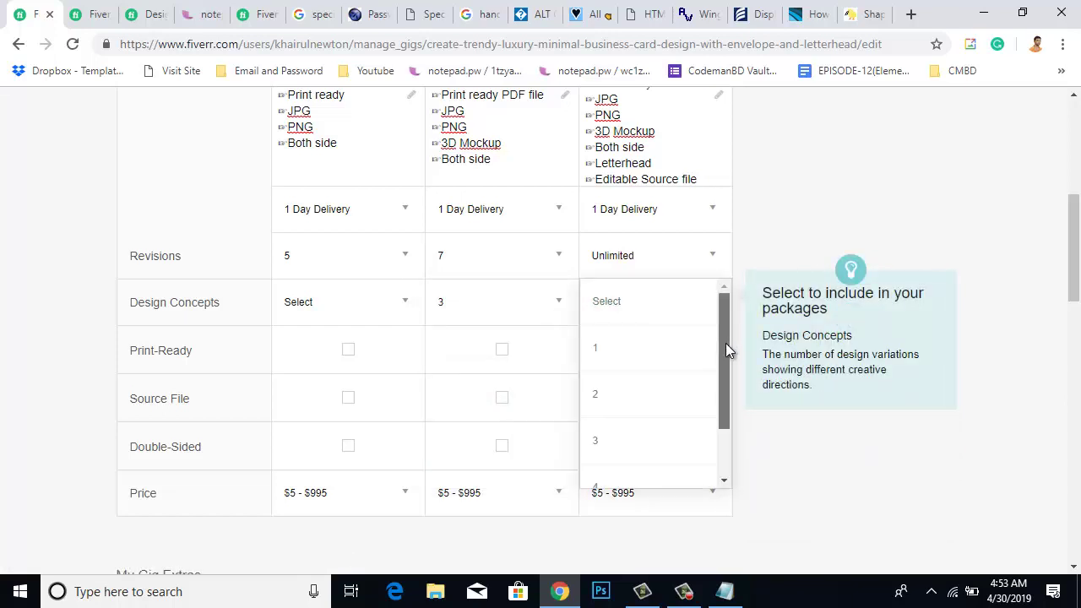
pyautogui.moveTo(725, 343); pyautogui.dragTo(722, 382)
pyautogui.click(635, 464)
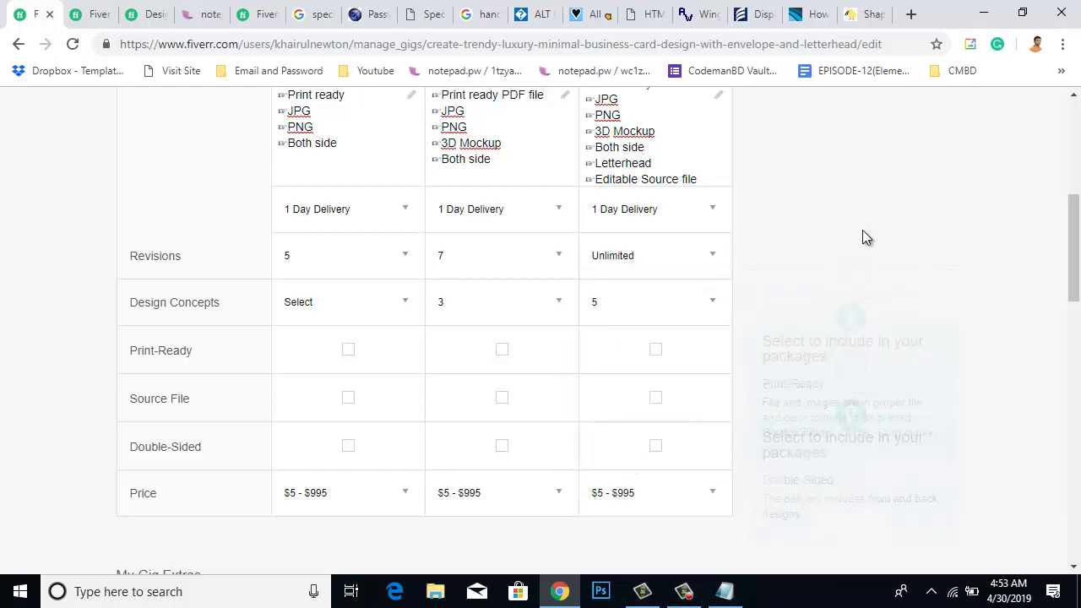
# - Include the Print-Ready option in the Basic package
pyautogui.scroll(1, 897, 388)
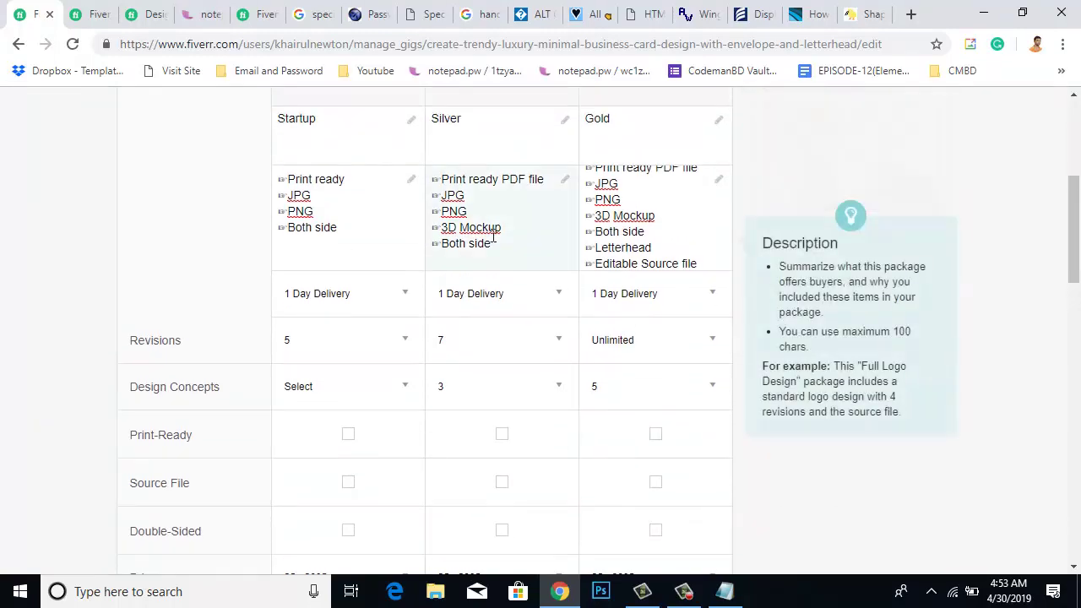
pyautogui.scroll(-2, 543, 391)
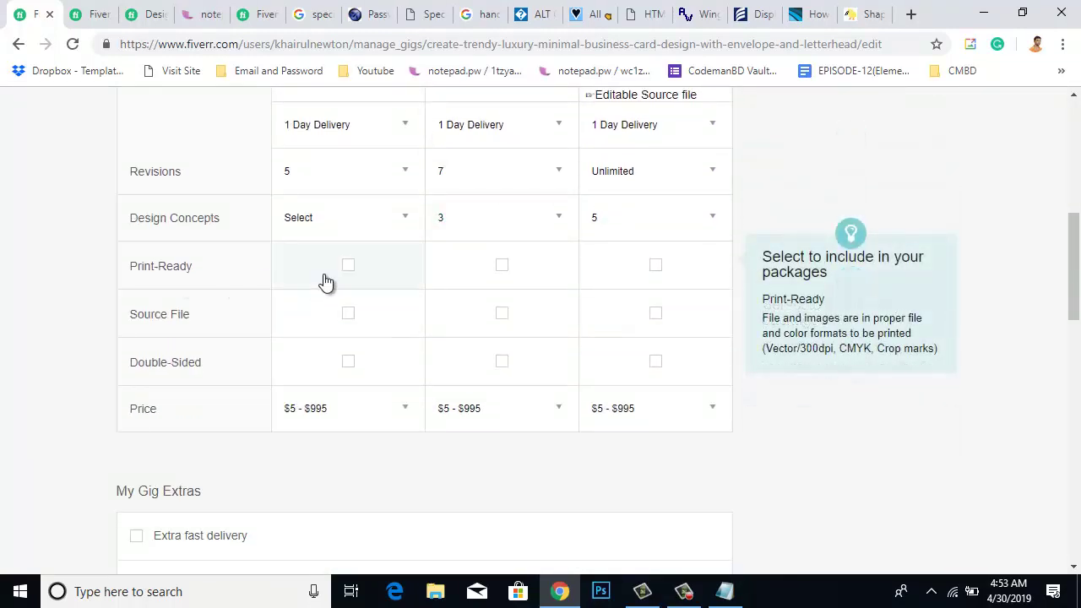
pyautogui.click(349, 267)
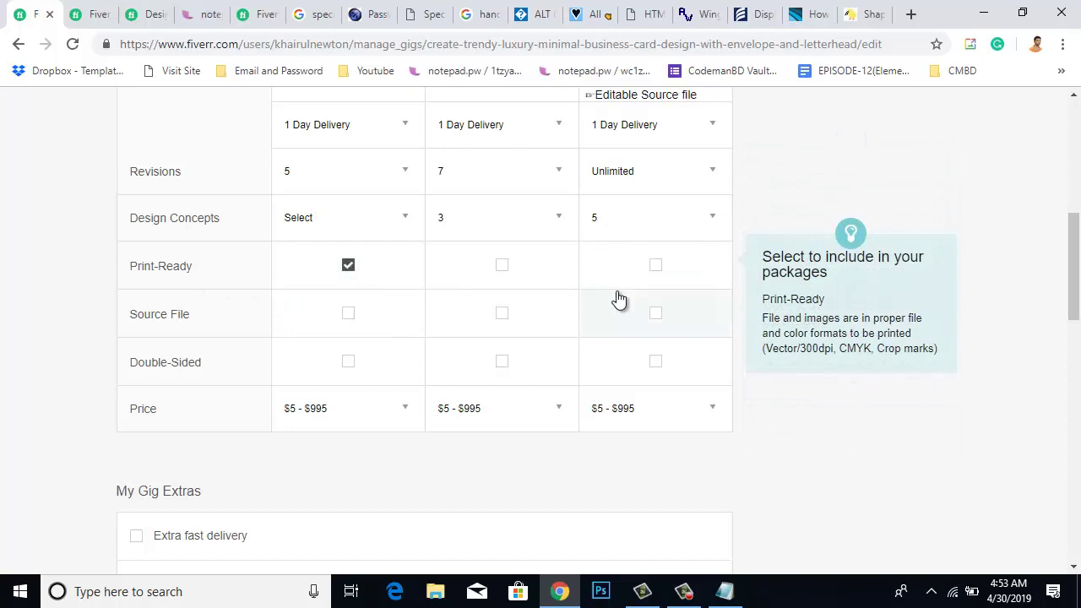
# - Include the Print-Ready option in the Standard and Premium packages
pyautogui.scroll(2, 540, 405)
pyautogui.click(503, 435)
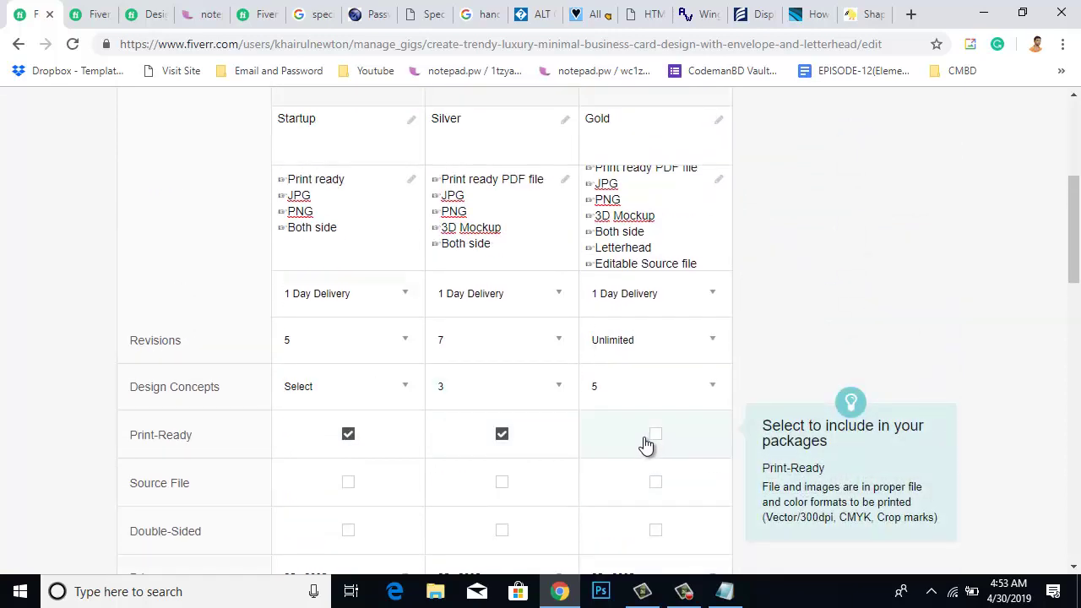
pyautogui.click(652, 435)
pyautogui.scroll(-2, 591, 363)
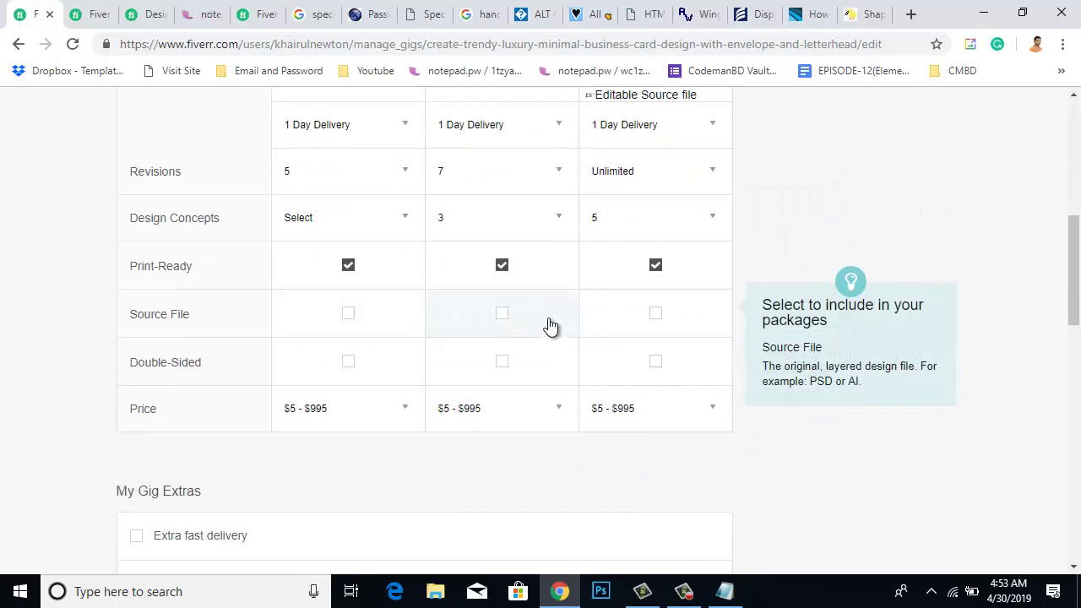
# - Include the Source File option in the Premium and Standard packages
pyautogui.click(651, 318)
pyautogui.scroll(1, 597, 363)
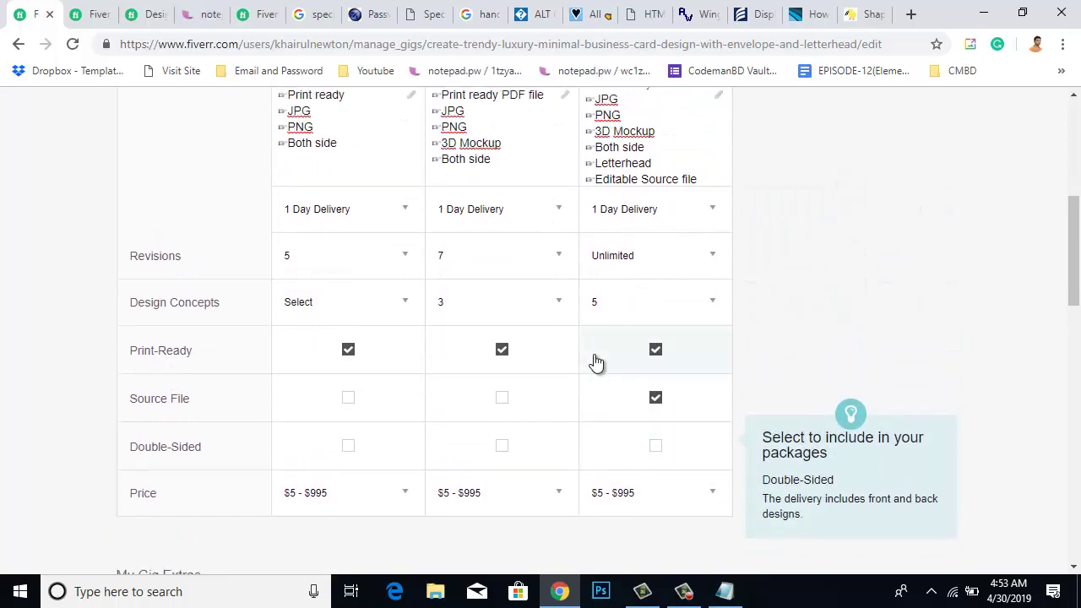
pyautogui.scroll(-1, 597, 364)
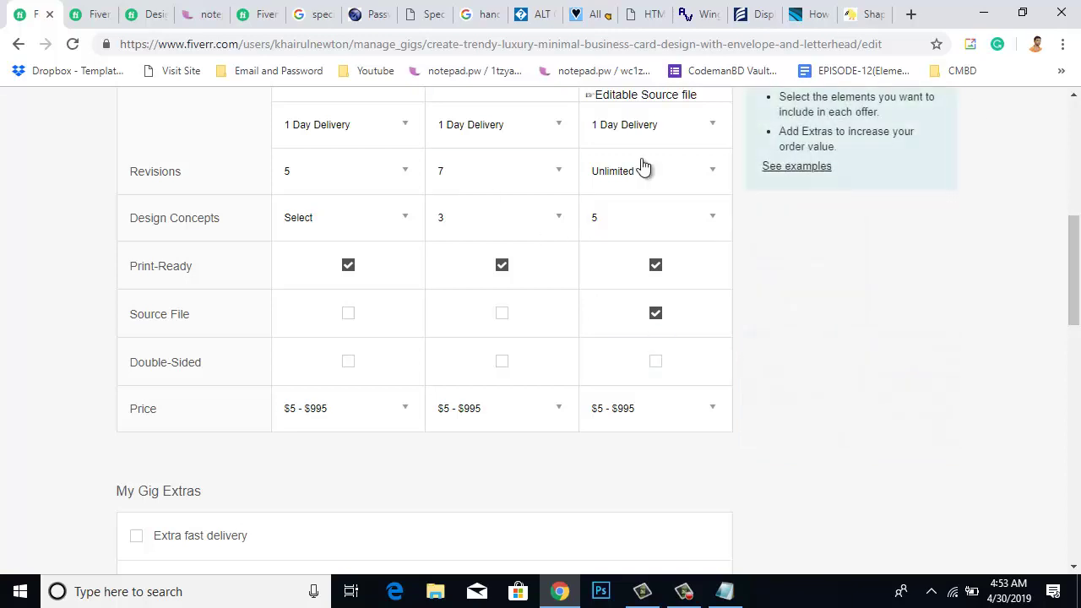
pyautogui.click(500, 325)
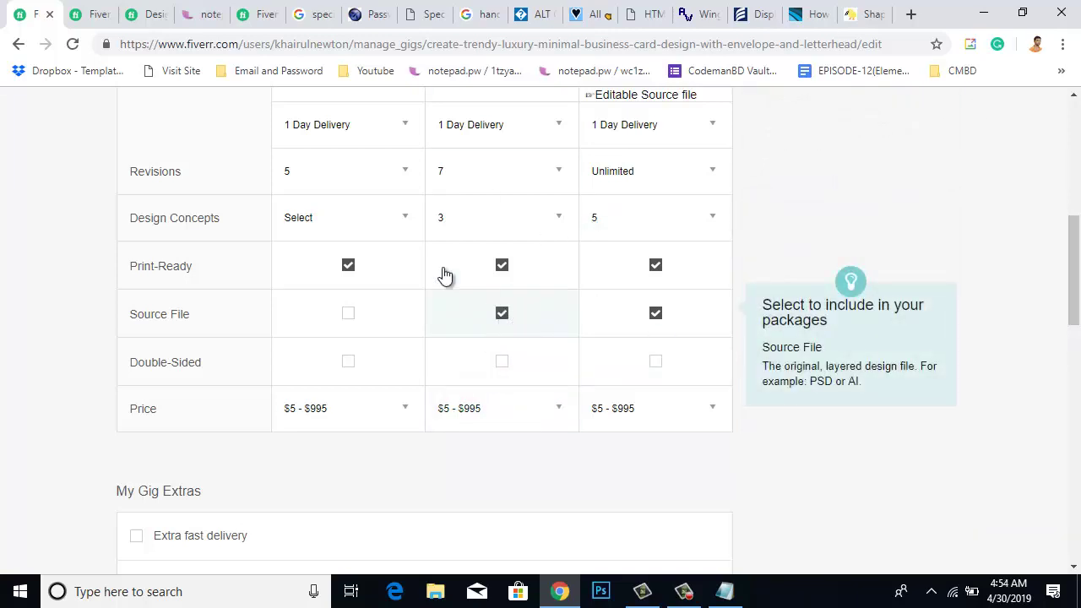
pyautogui.scroll(2, 501, 241)
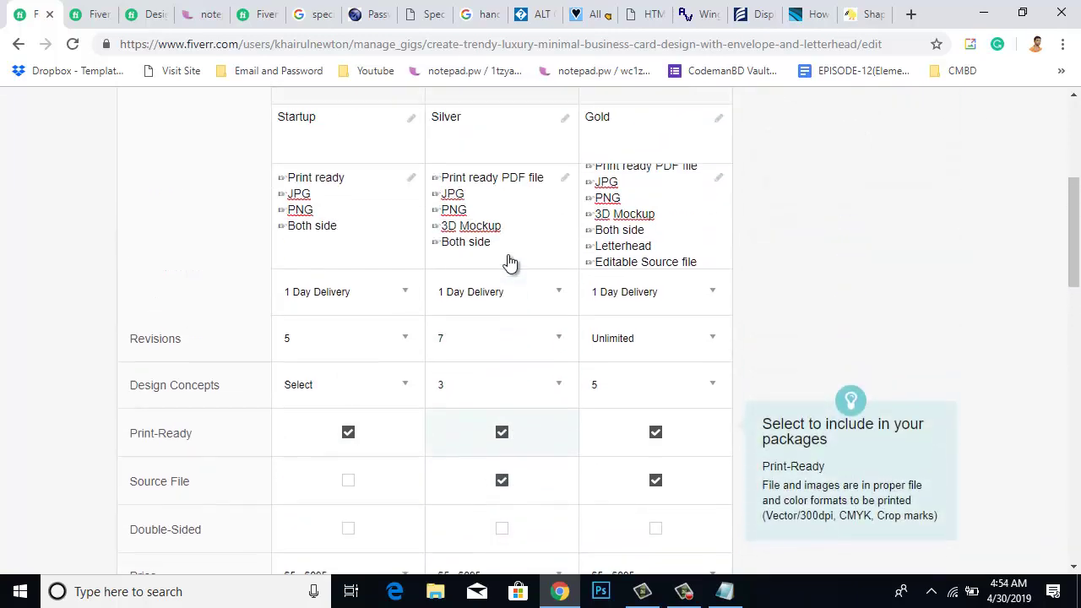
# - Set the package prices to $5 for Basic, $10 for Standard and $20 for Premium
pyautogui.scroll(-4, 540, 382)
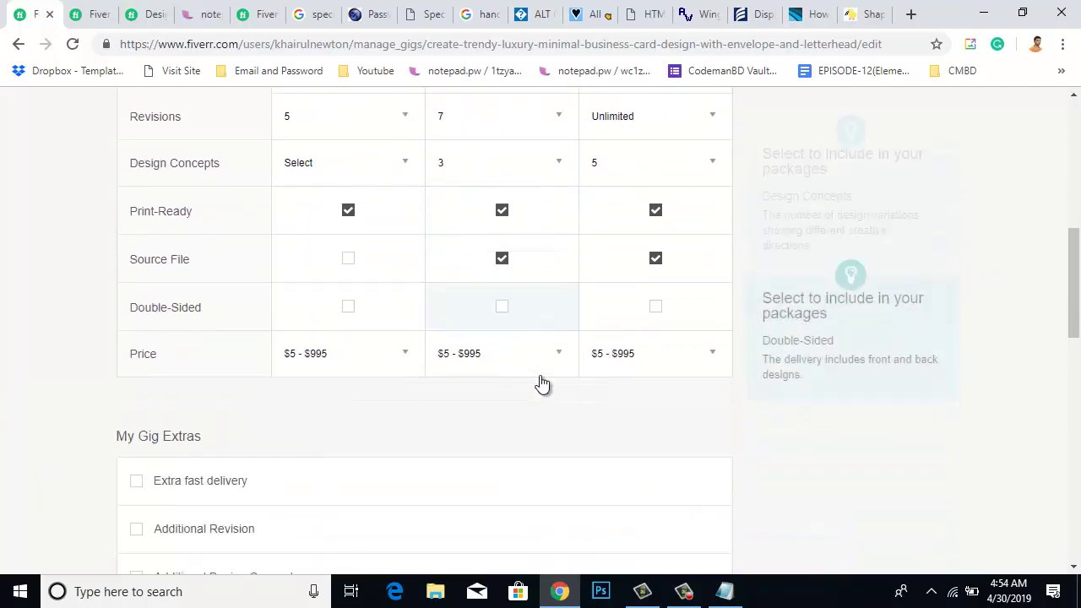
pyautogui.click(311, 246)
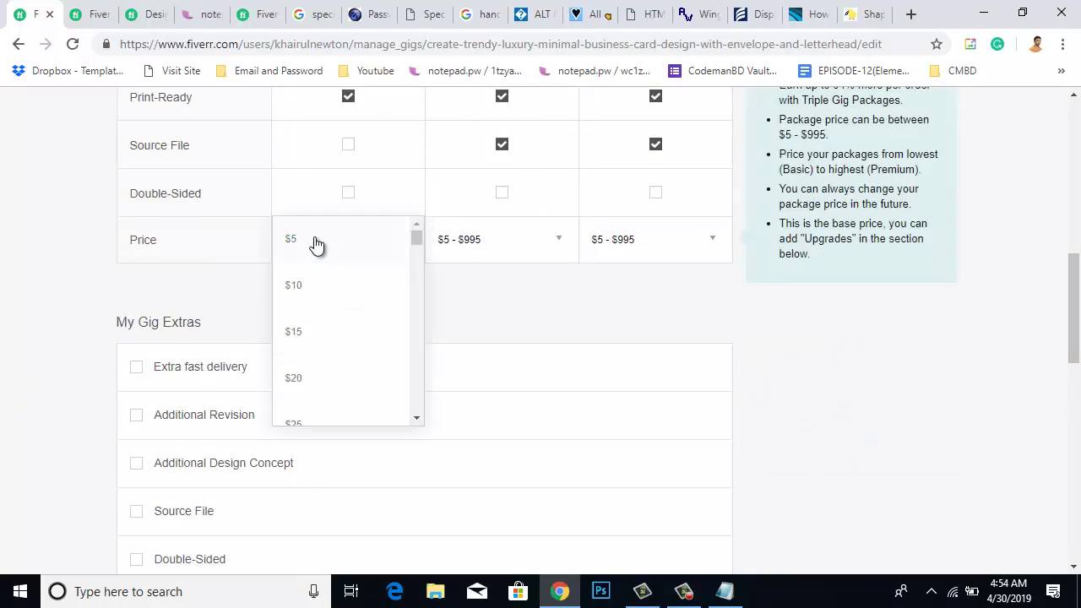
pyautogui.click(327, 252)
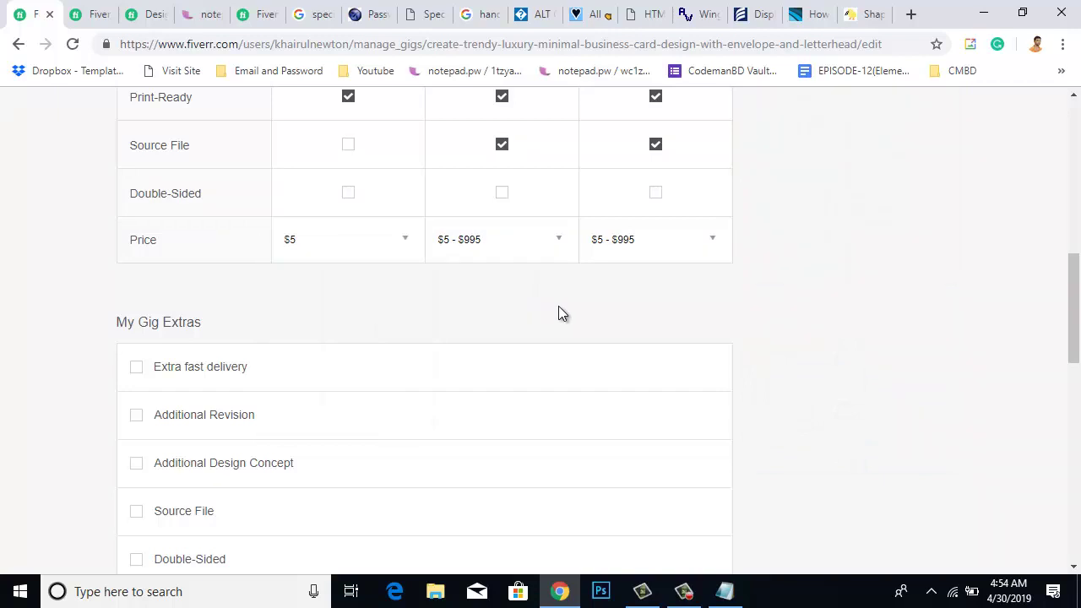
pyautogui.scroll(2, 557, 312)
pyautogui.click(524, 411)
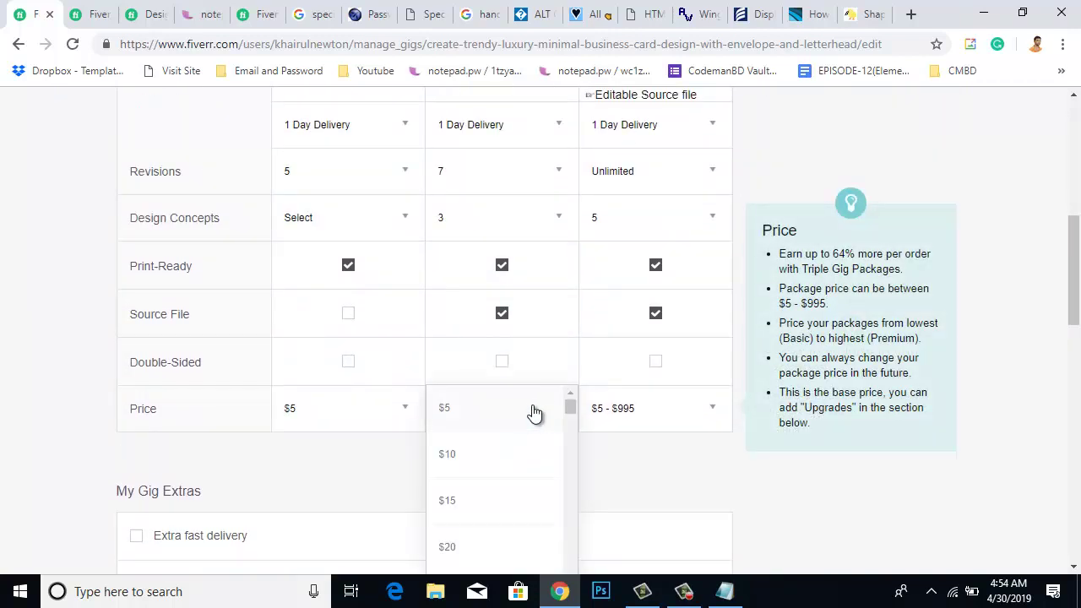
pyautogui.click(542, 453)
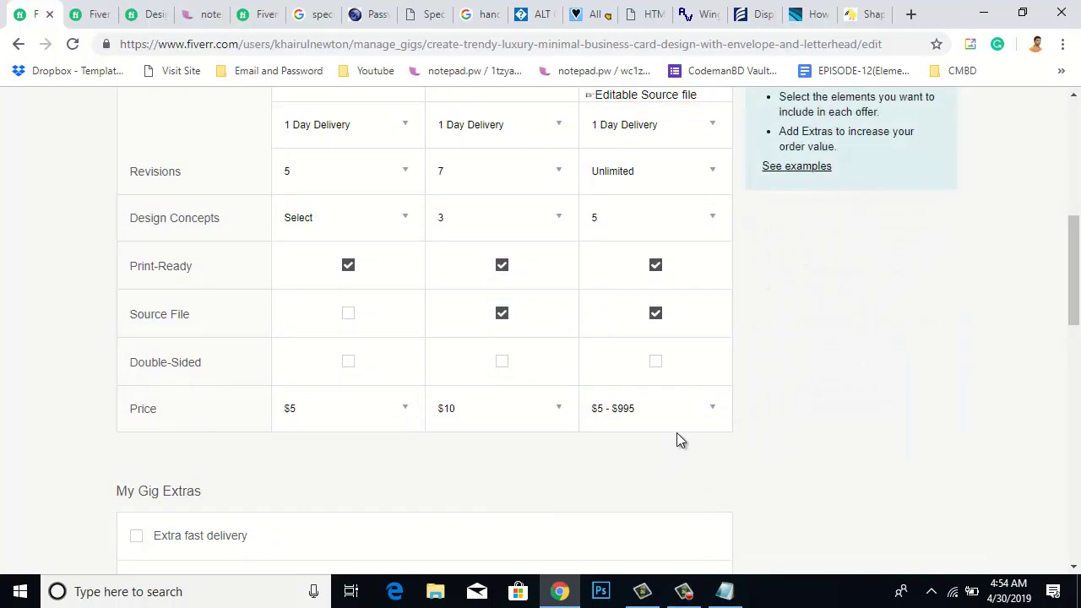
pyautogui.click(698, 424)
pyautogui.click(665, 548)
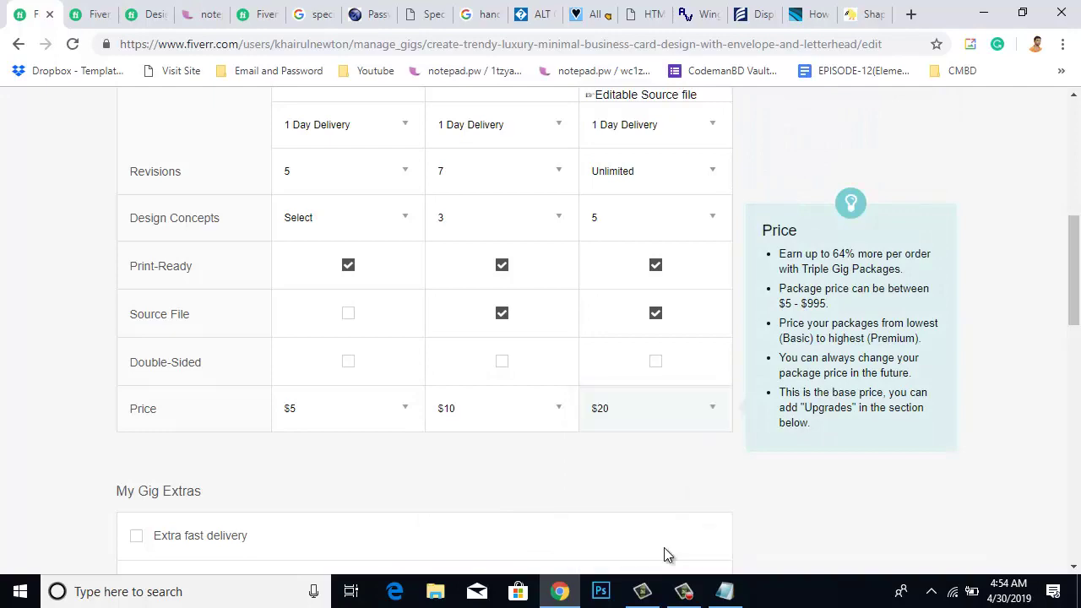
# - Include the Double-Sided option in the Premium and Standard packages
pyautogui.scroll(3, 663, 478)
pyautogui.scroll(-5, 637, 417)
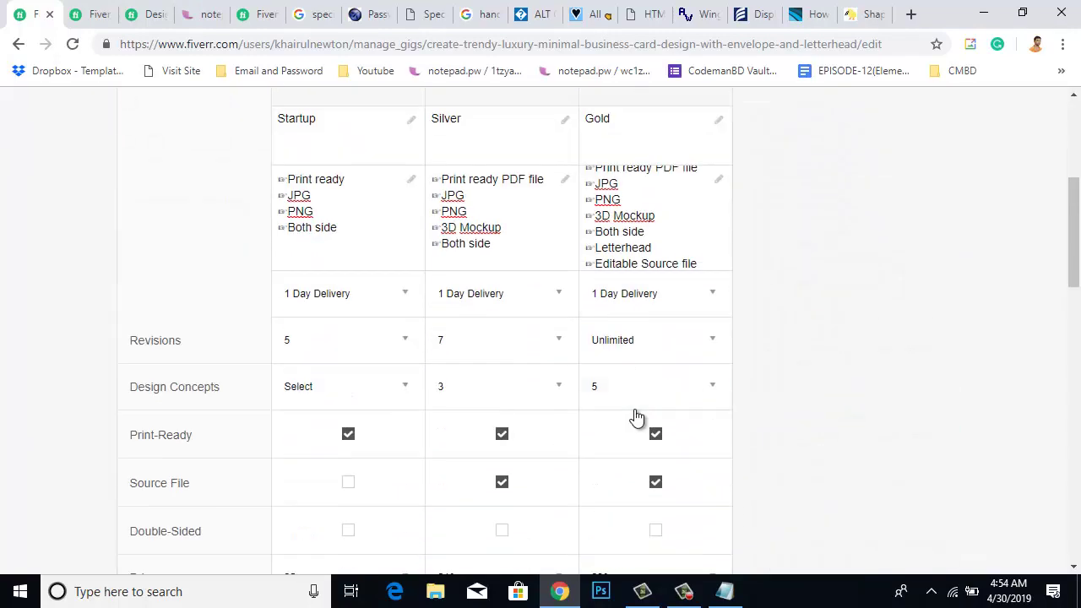
pyautogui.scroll(2, 701, 442)
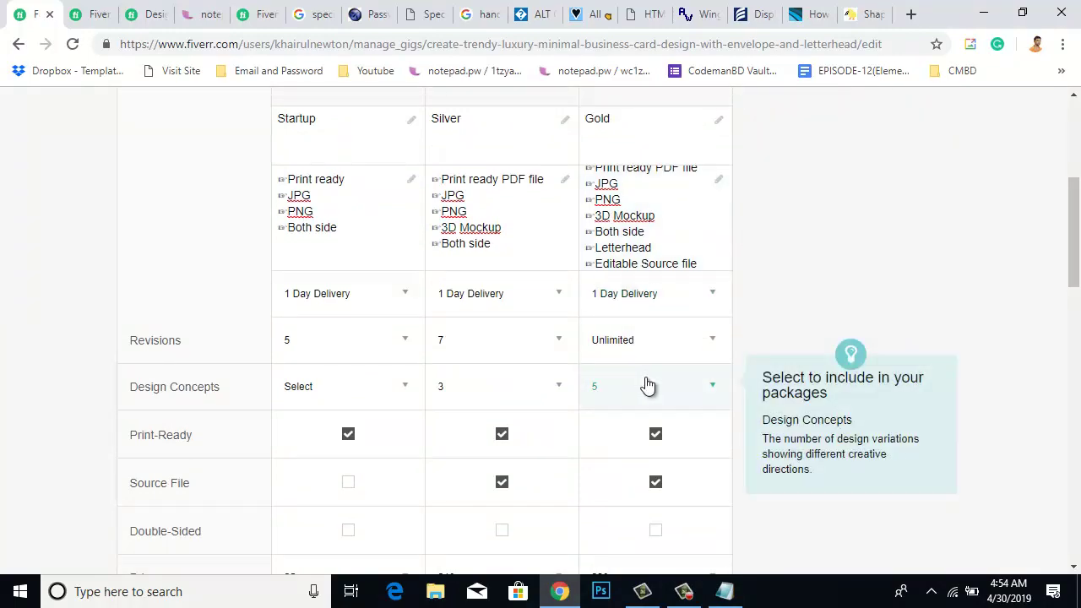
pyautogui.scroll(-3, 643, 385)
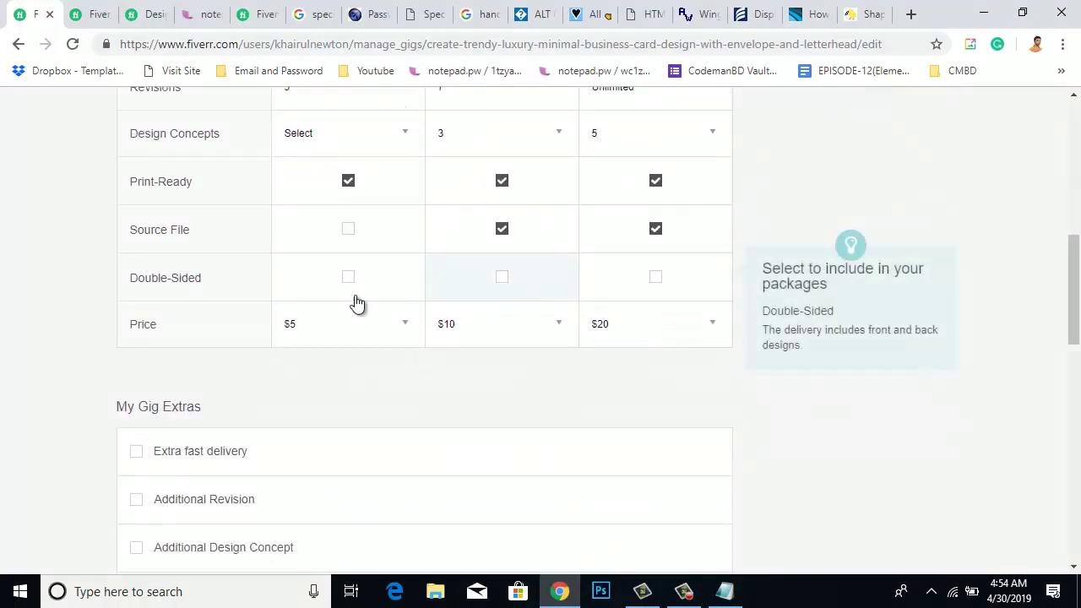
pyautogui.click(663, 287)
pyautogui.click(500, 290)
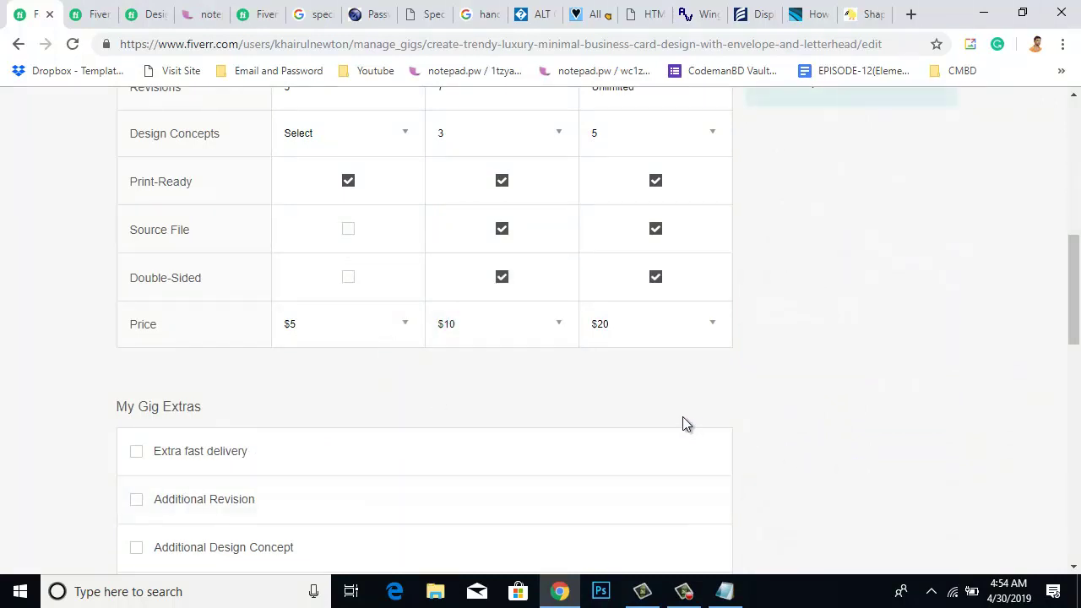
# - Review the package prices and the available gig extras, such as extra fast delivery, additional revision and source file
pyautogui.scroll(-1, 684, 420)
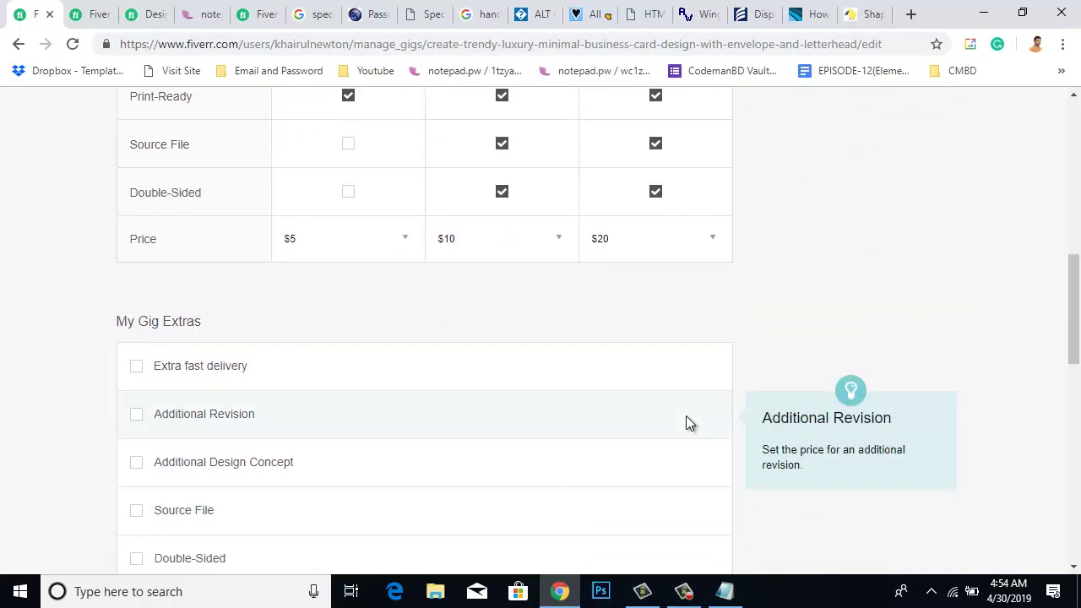
pyautogui.scroll(-2, 686, 420)
pyautogui.scroll(3, 521, 466)
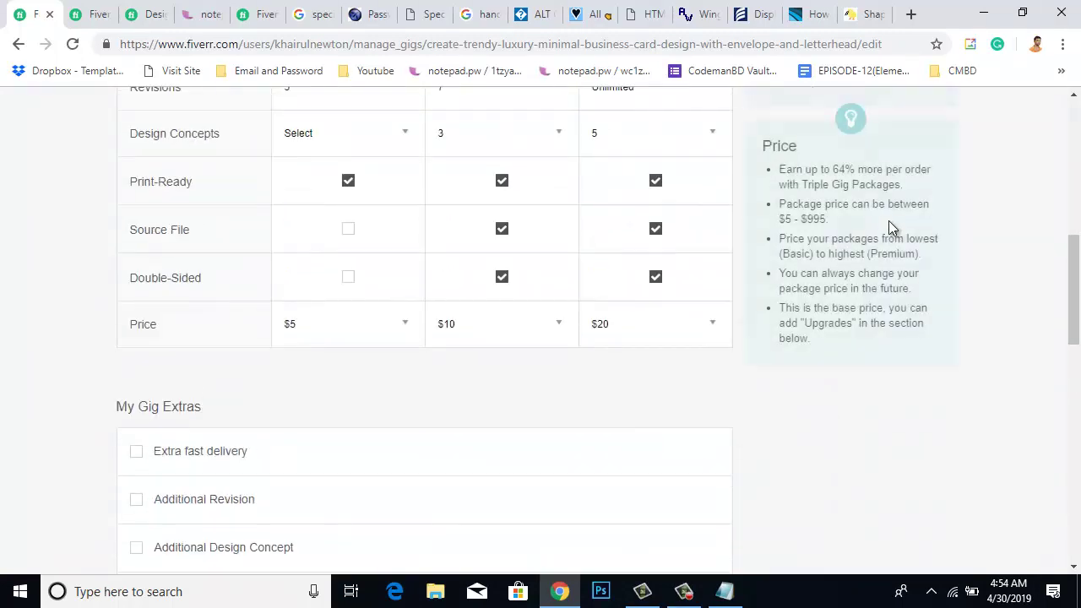
pyautogui.scroll(-2, 443, 469)
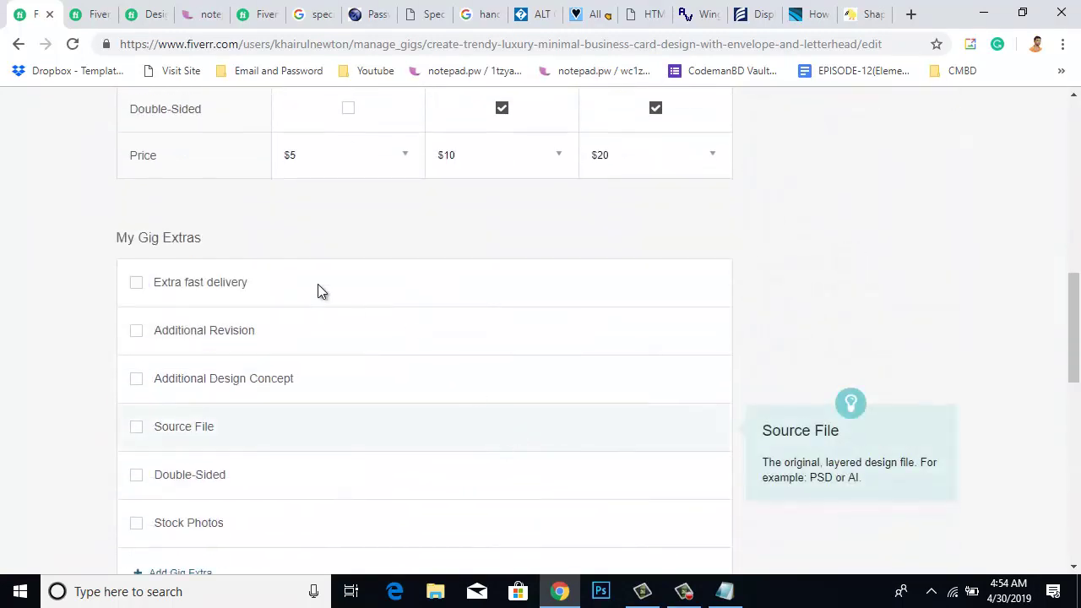
pyautogui.scroll(-2, 405, 426)
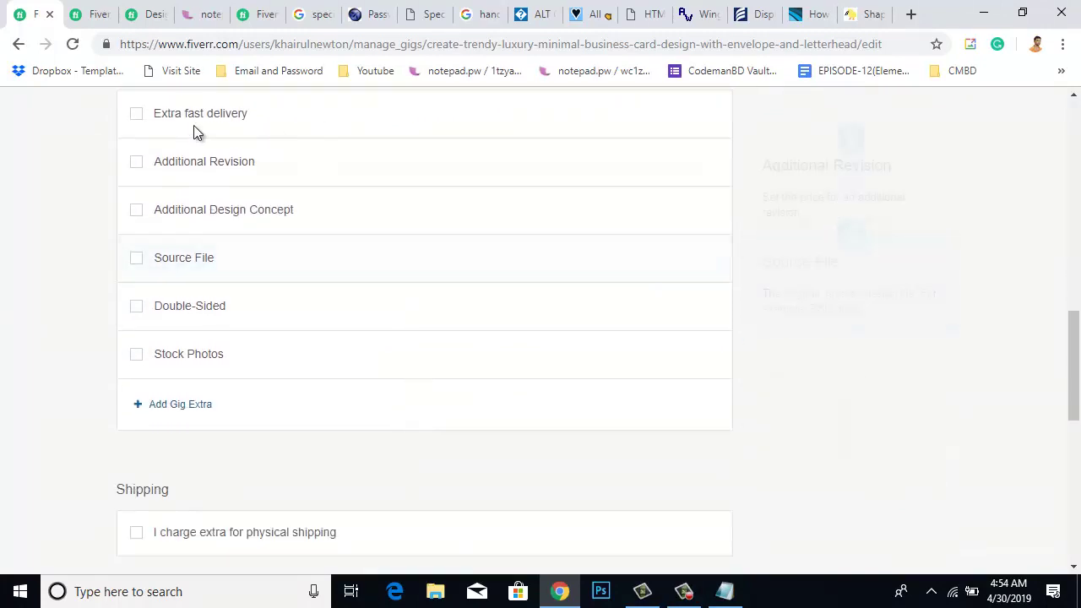
pyautogui.scroll(2, 242, 223)
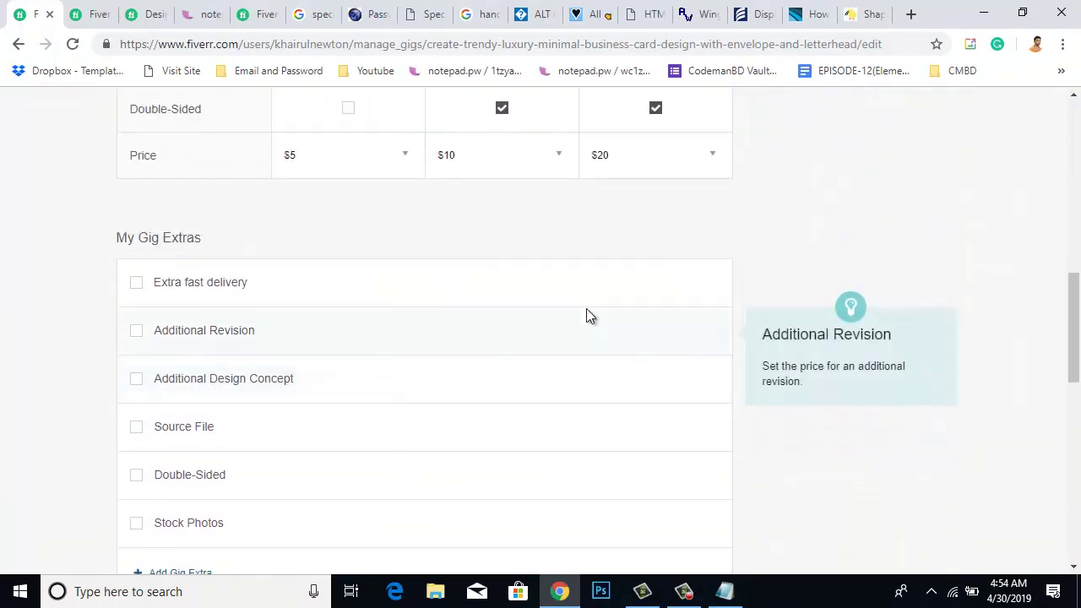
pyautogui.scroll(-2, 589, 315)
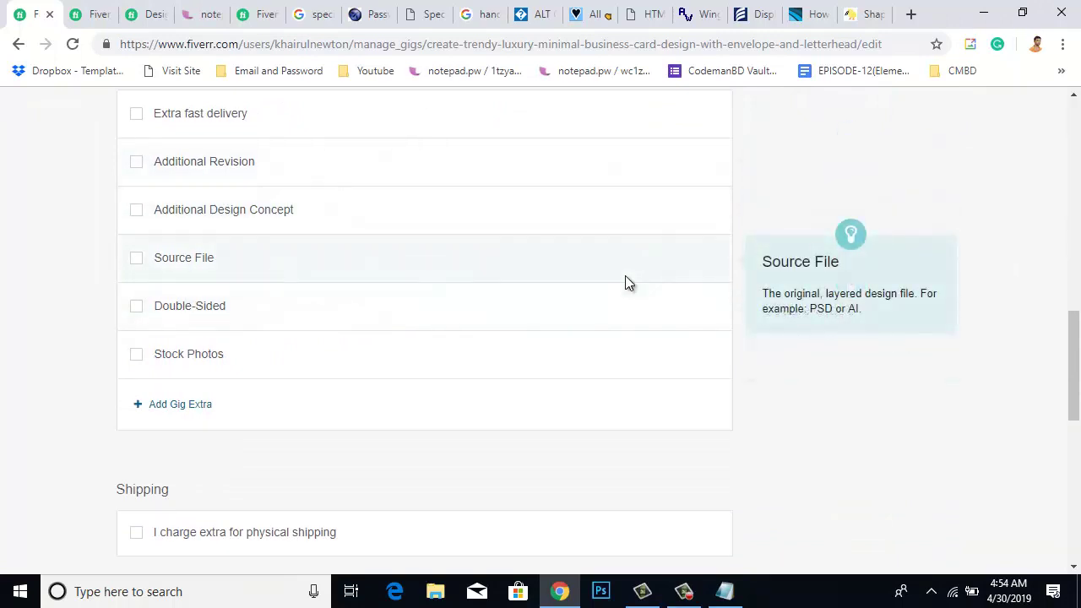
pyautogui.scroll(2, 270, 244)
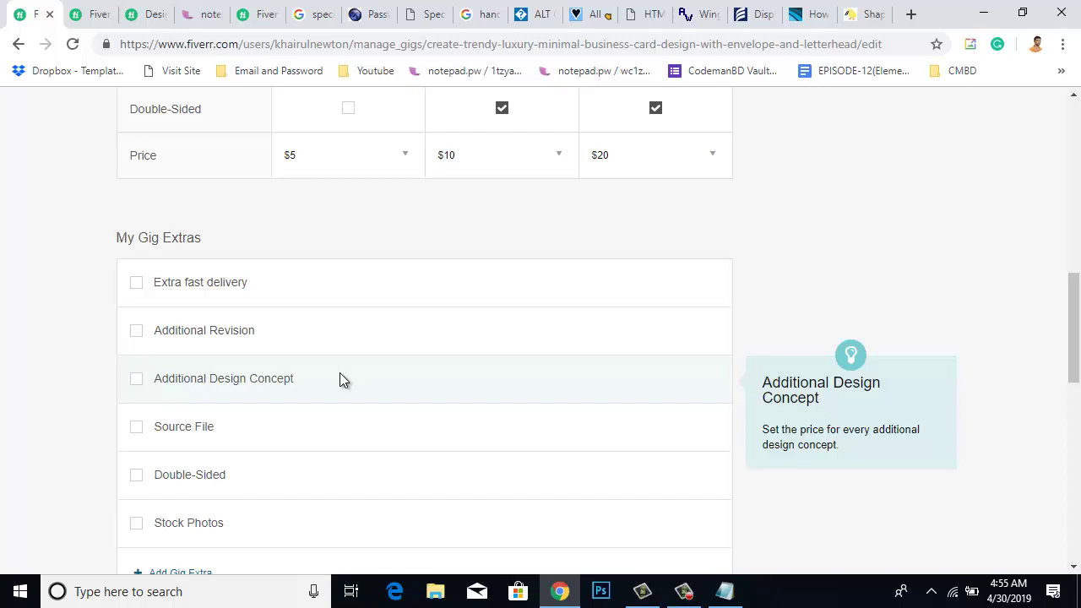
pyautogui.scroll(-2, 339, 379)
pyautogui.scroll(1, 345, 288)
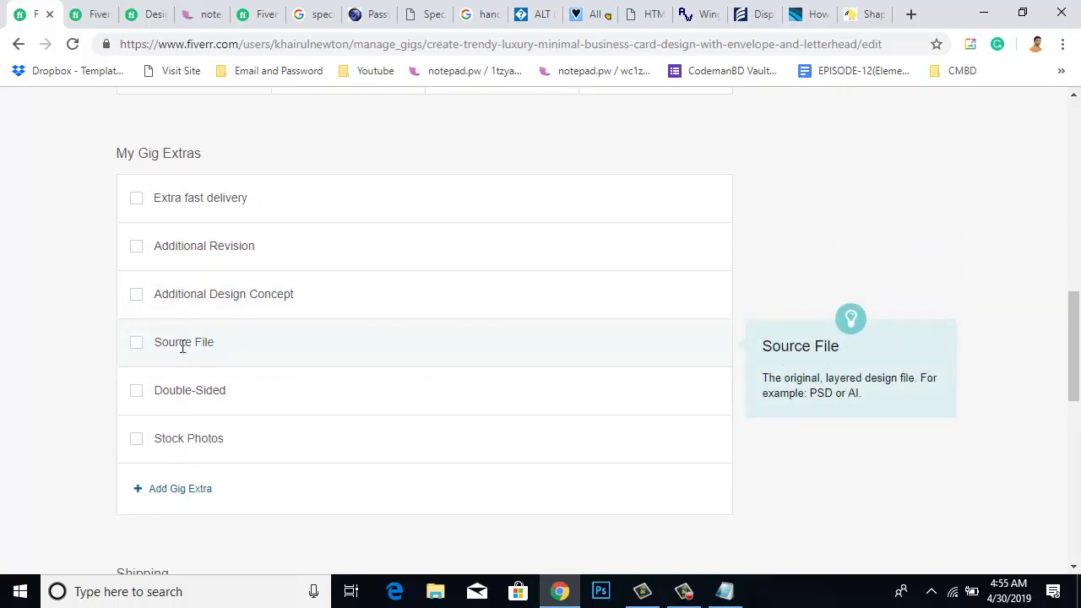
# - Save the pricing page without any gig extras or shipping charge, and start editing the gig description
pyautogui.scroll(-2, 181, 342)
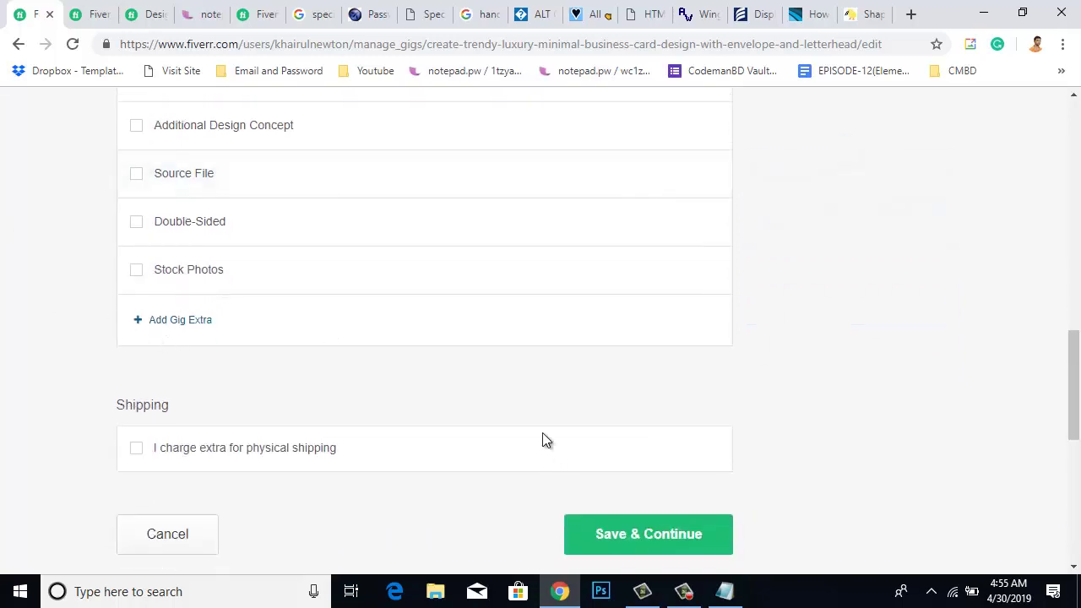
pyautogui.scroll(-2, 553, 443)
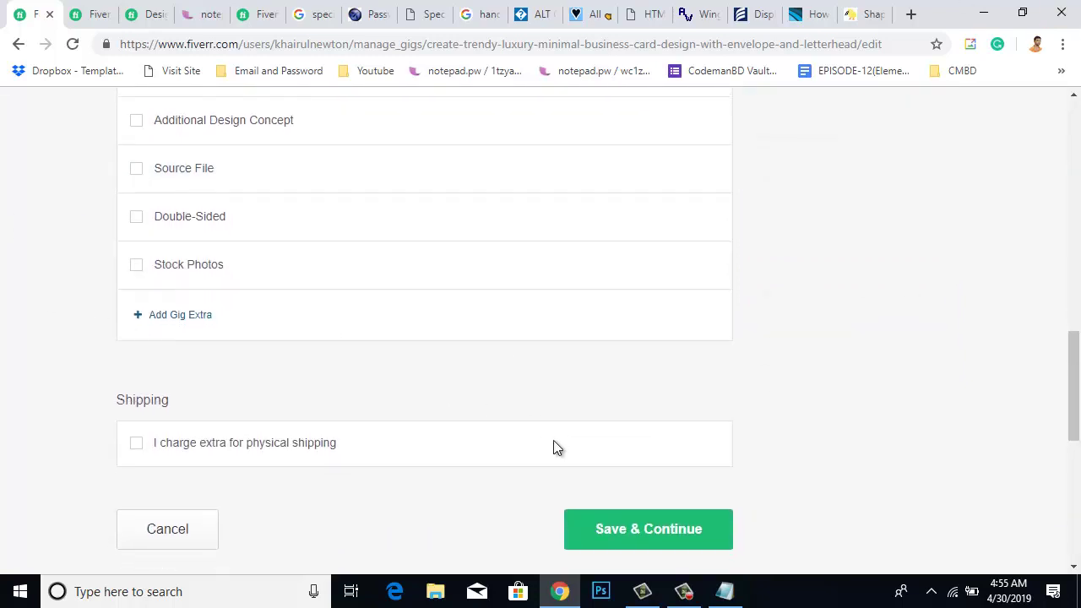
pyautogui.scroll(1, 765, 417)
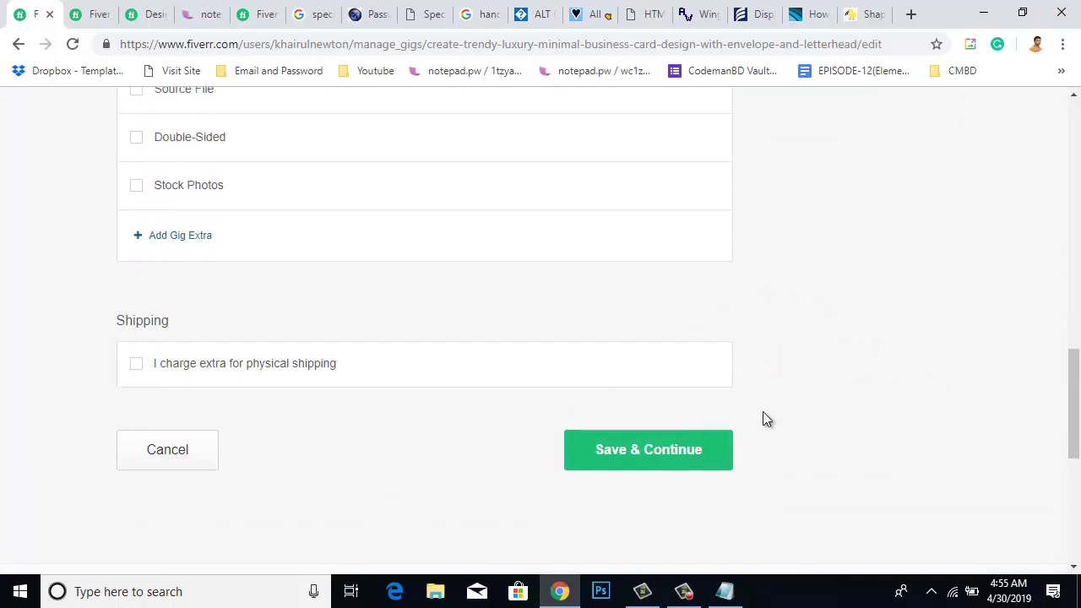
pyautogui.click(664, 454)
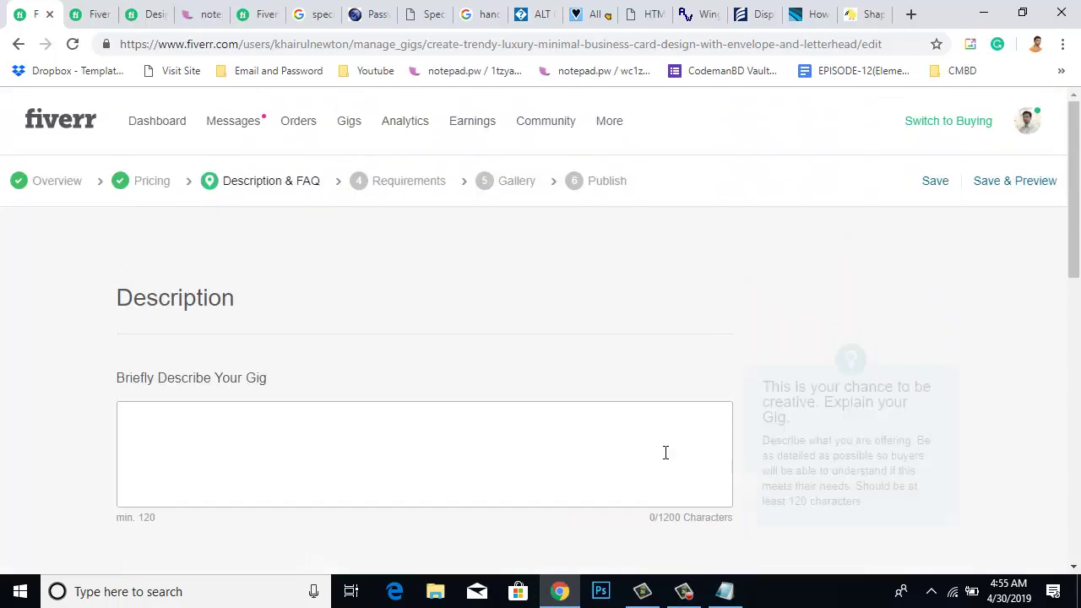
pyautogui.click(359, 363)
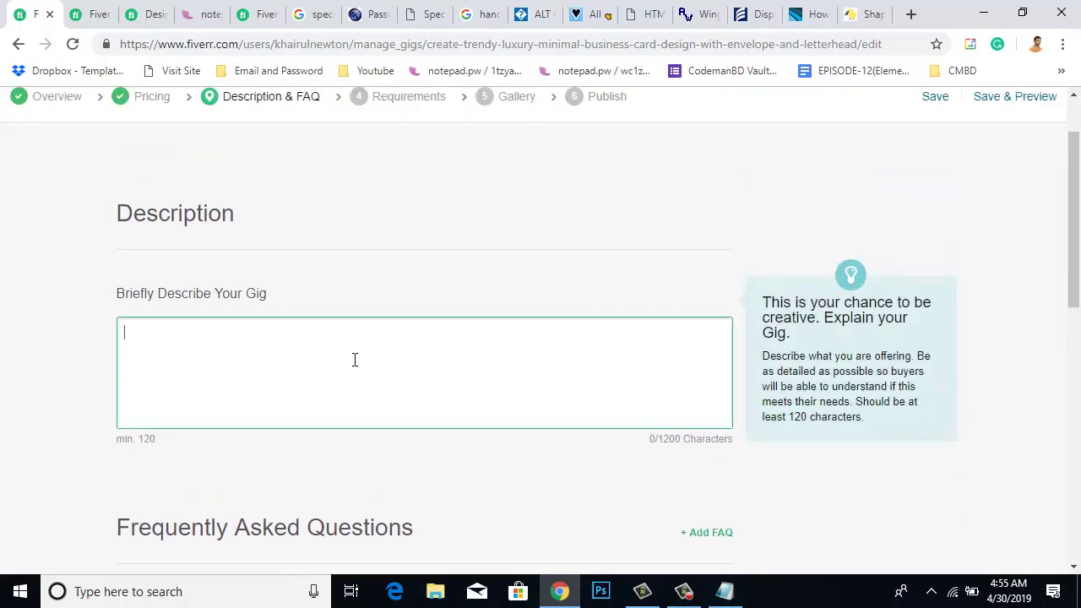
pyautogui.scroll(-1, 362, 364)
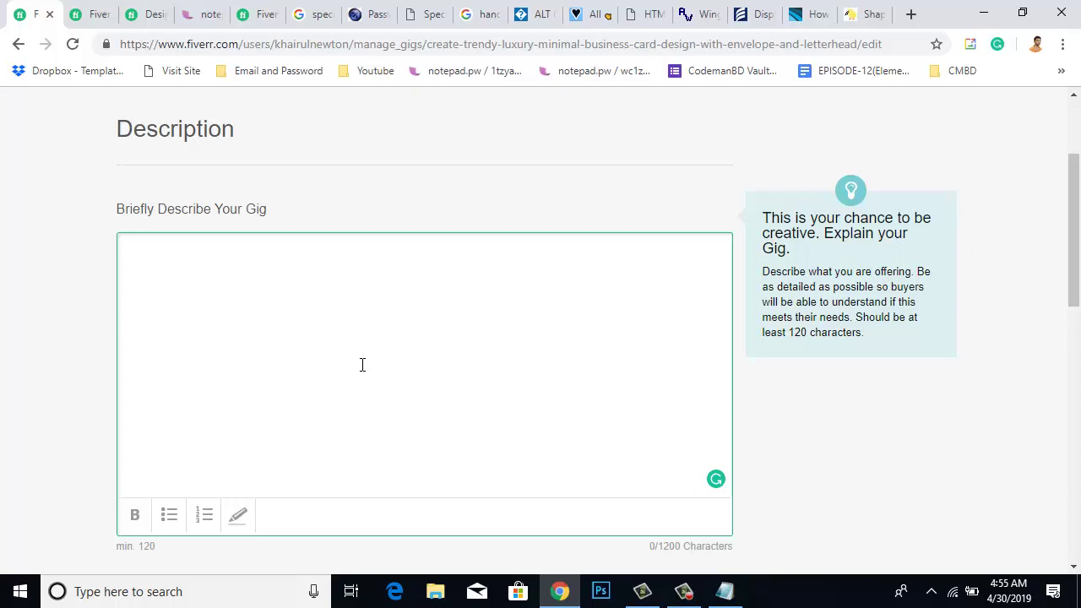
pyautogui.click(362, 364)
pyautogui.click(250, 21)
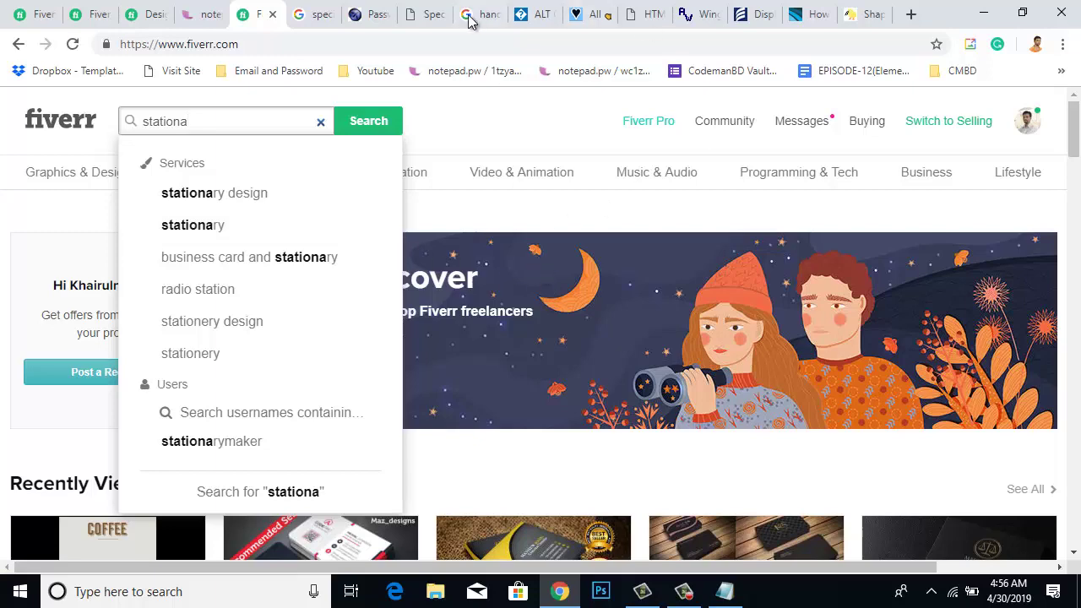
pyautogui.click(150, 13)
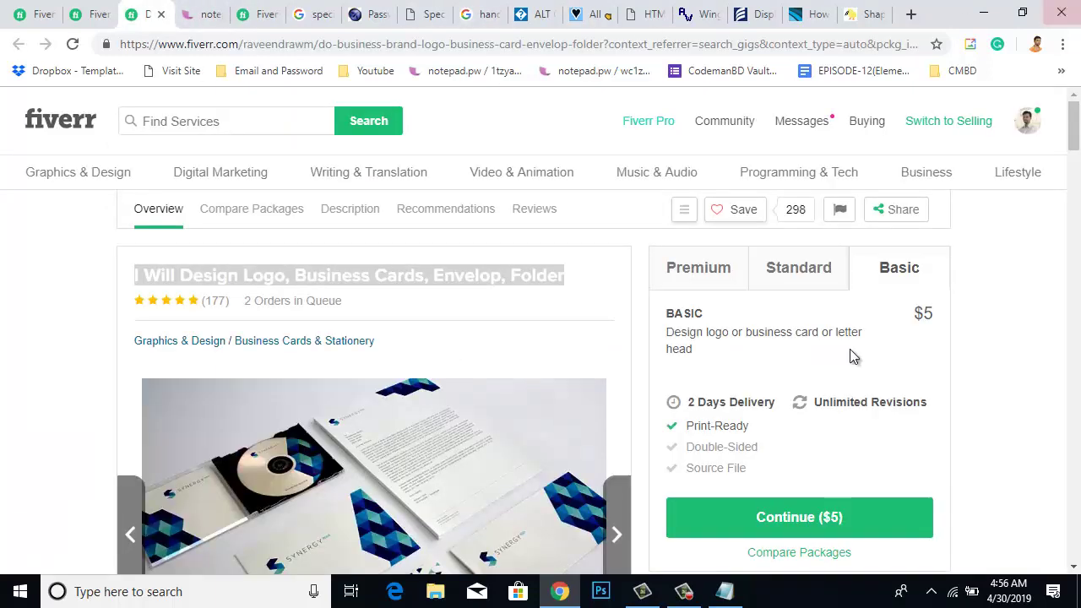
pyautogui.click(724, 591)
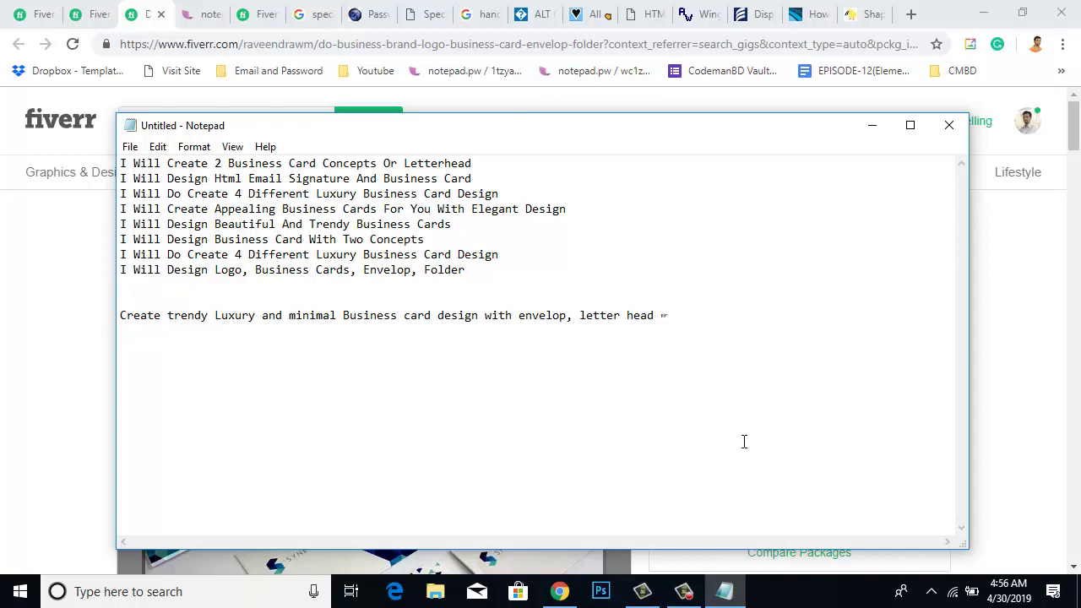
pyautogui.press('Return')
pyautogui.write('I Will Design Logo, Business Cards, Envelop, Folder')
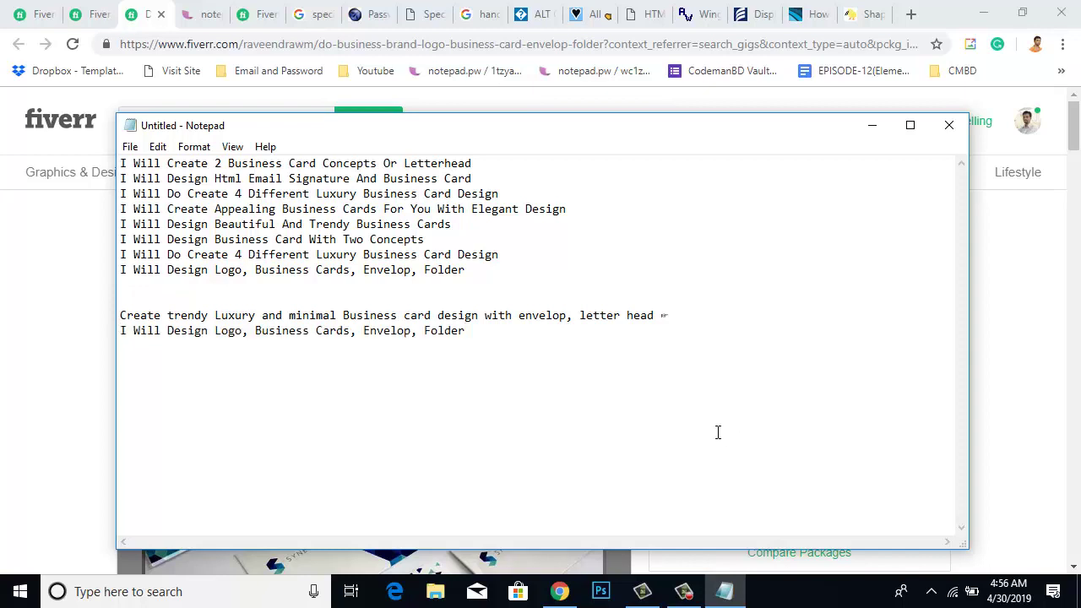
pyautogui.moveTo(530, 331); pyautogui.dragTo(85, 330)
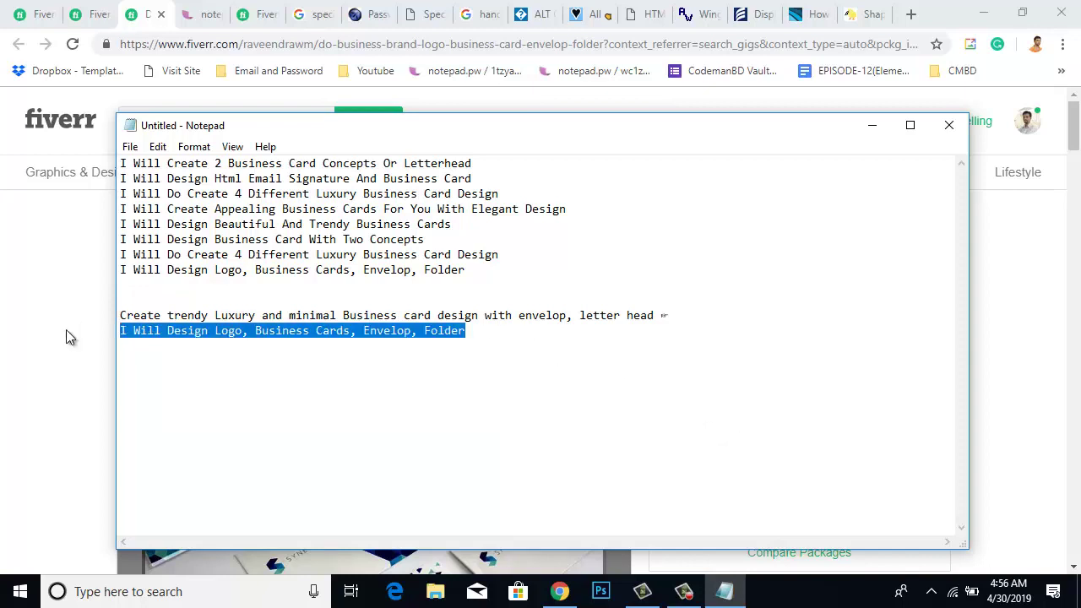
pyautogui.press('Delete')
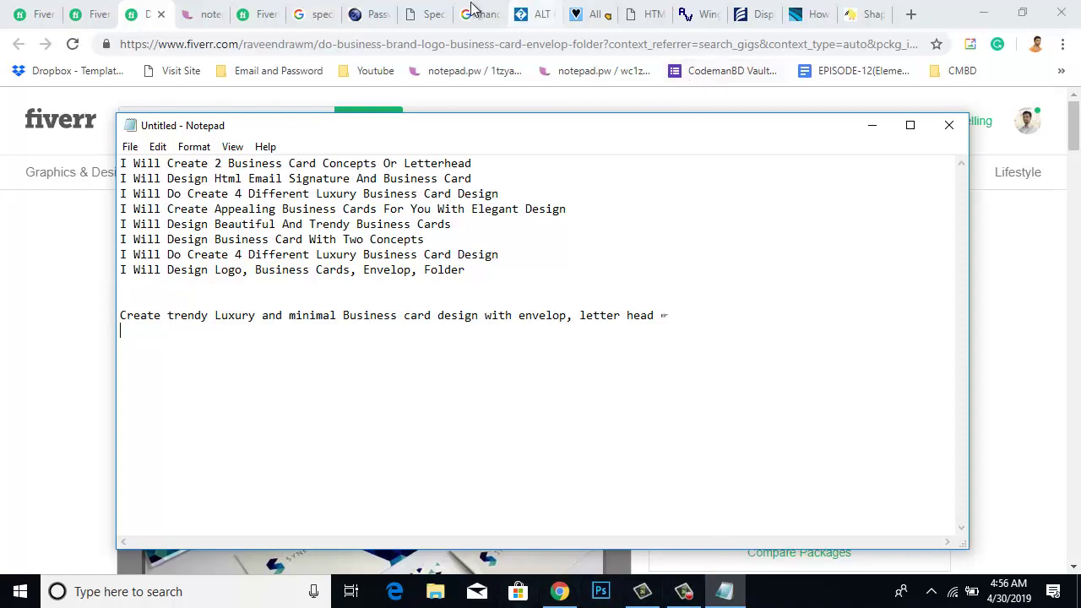
pyautogui.click(93, 14)
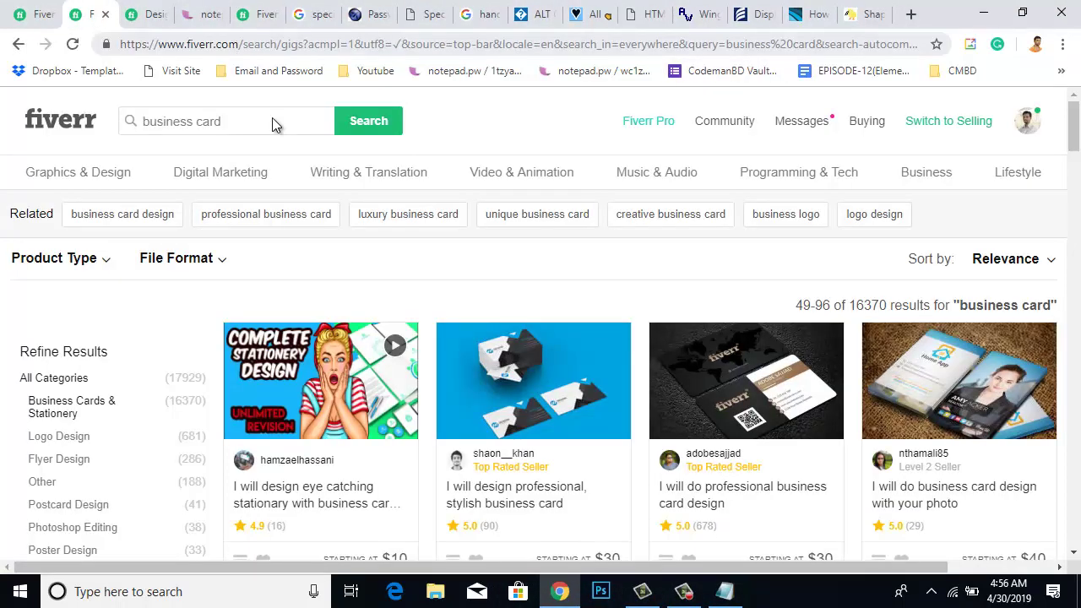
pyautogui.click(244, 13)
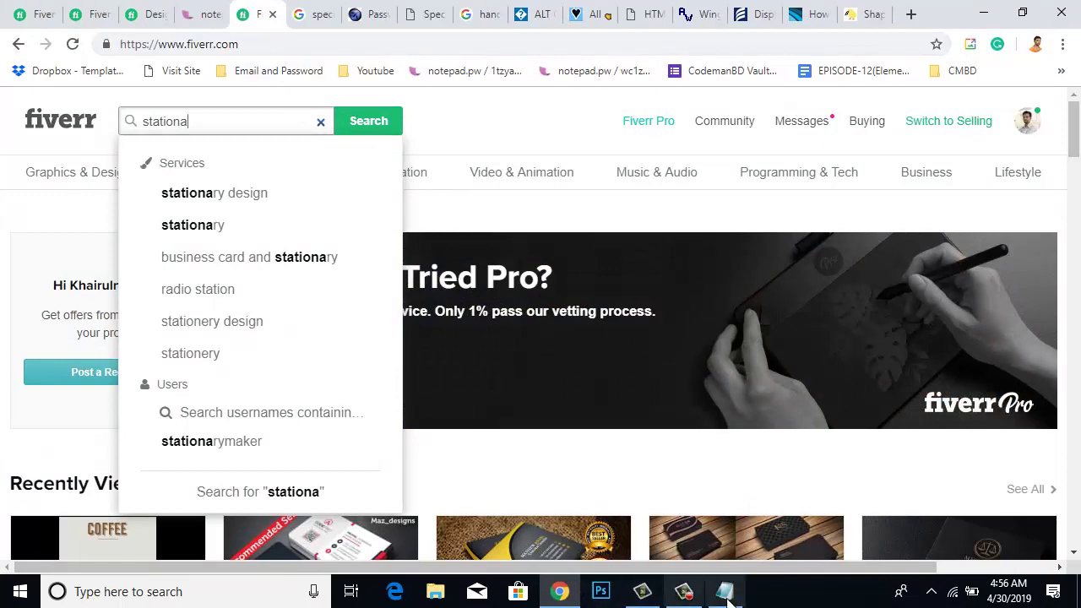
pyautogui.click(227, 8)
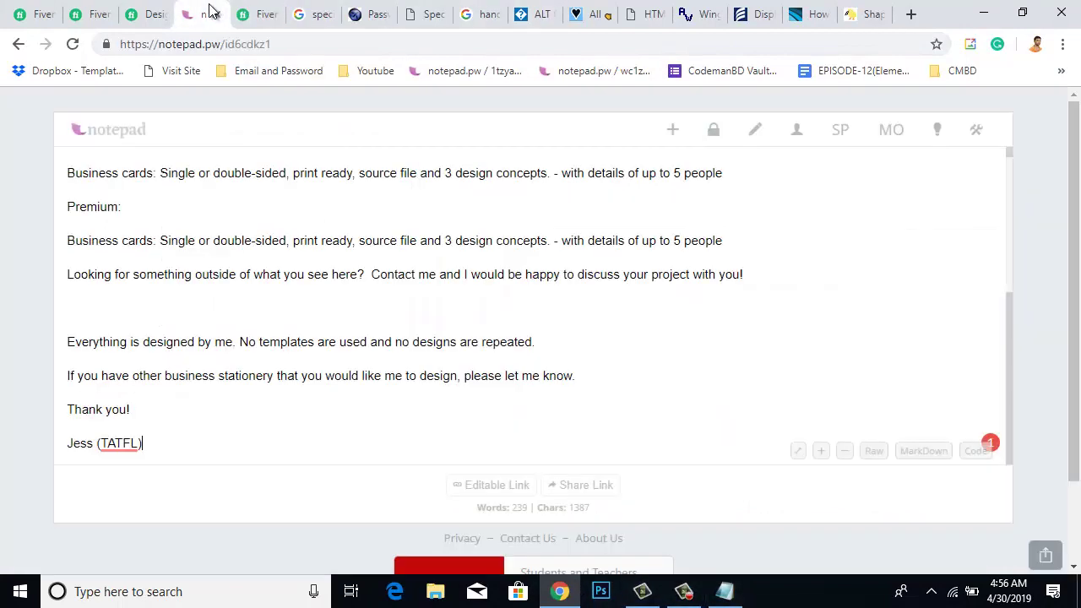
pyautogui.click(150, 12)
pyautogui.click(113, 11)
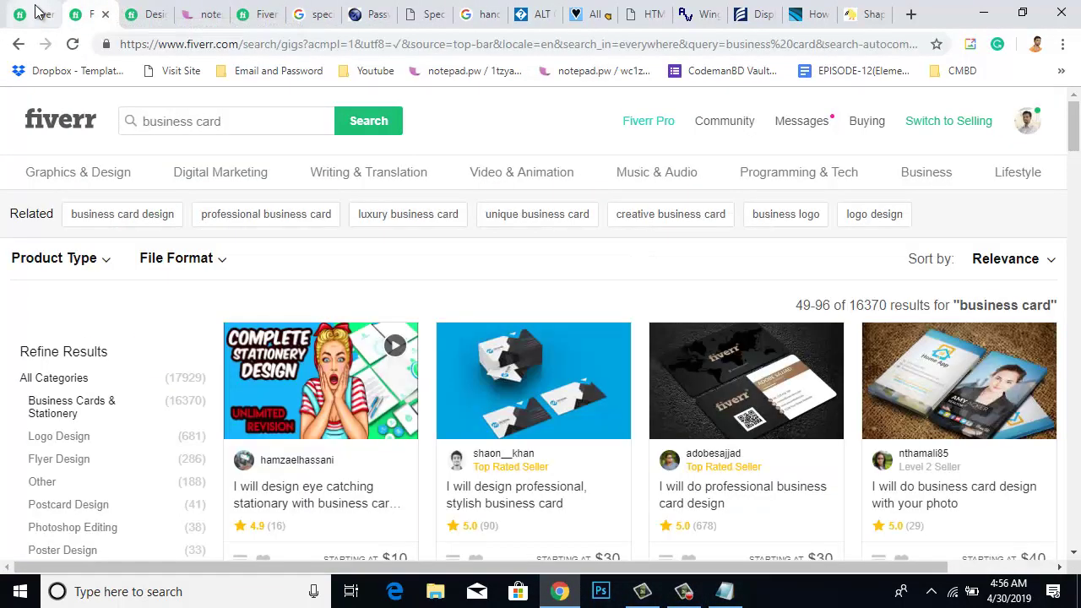
pyautogui.click(44, 12)
# - From the business card search results, open the $10 eye-catching stationery gig with business card, letterhead and logo in a new tab
pyautogui.click(92, 13)
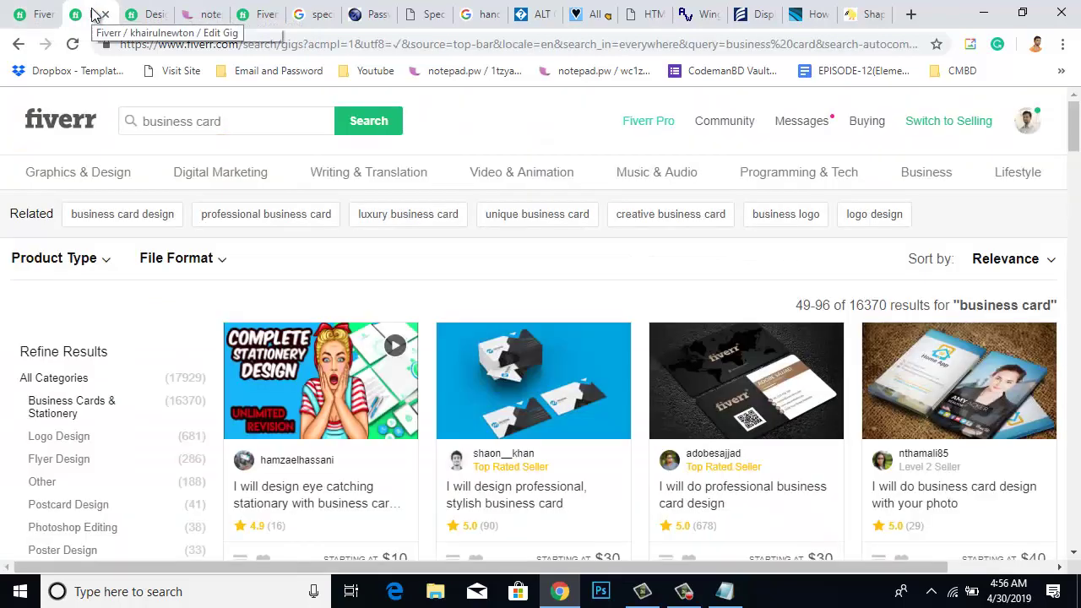
pyautogui.scroll(-1, 460, 337)
pyautogui.scroll(-4, 461, 336)
pyautogui.scroll(1, 384, 290)
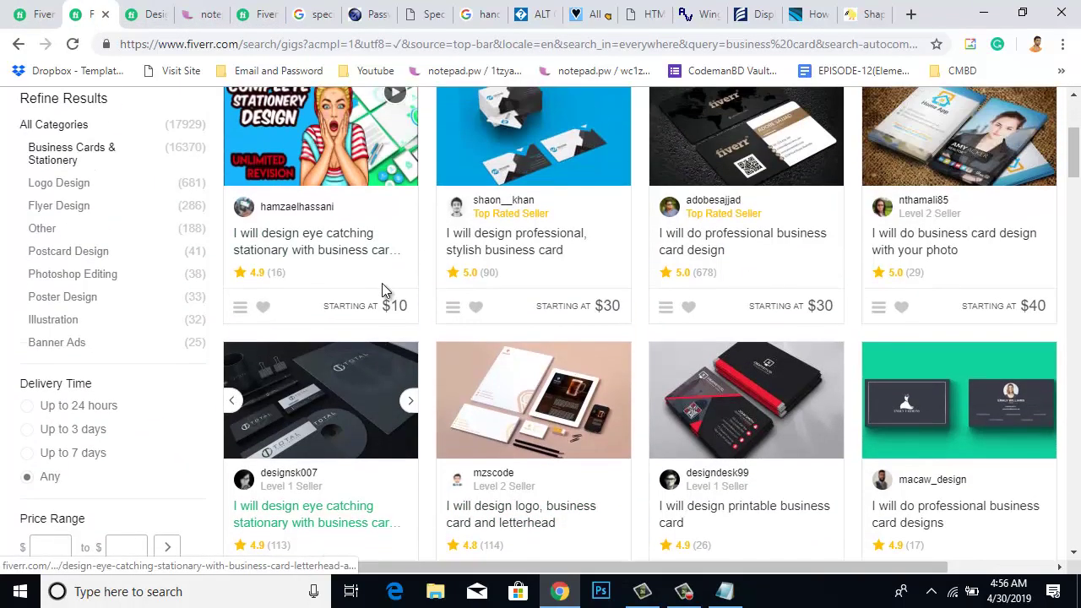
pyautogui.middleClick(368, 252)
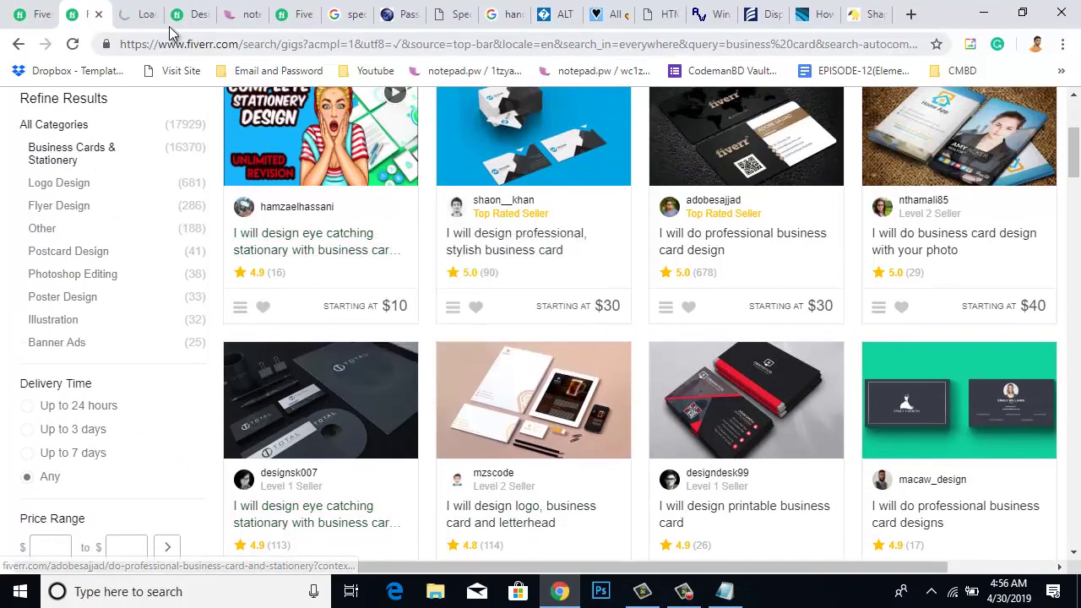
pyautogui.click(142, 14)
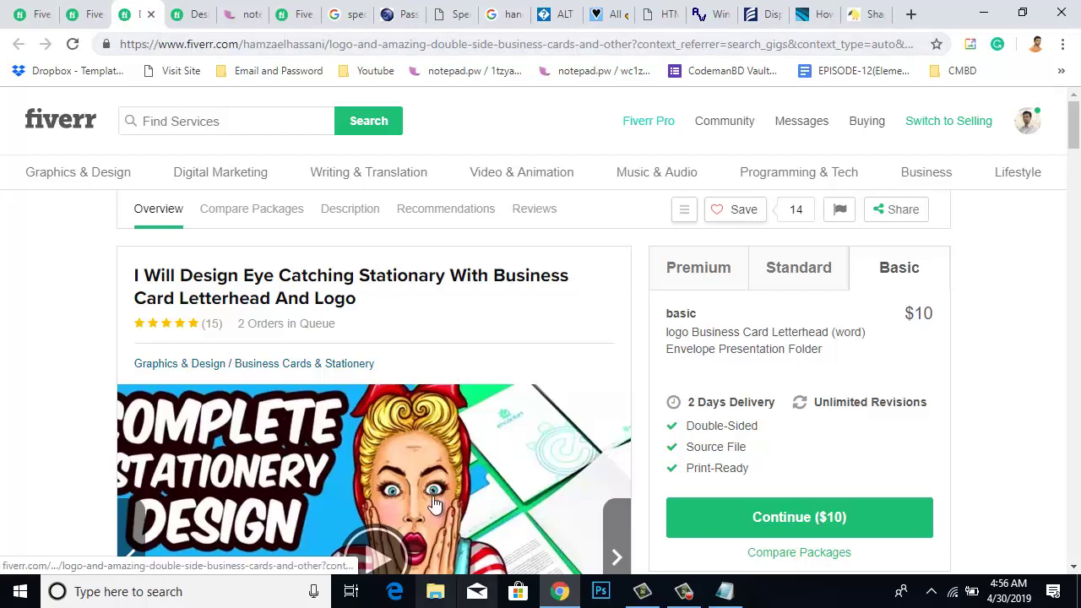
# - Examine the opening sentence of the stationery gig's About This Gig description as a model for the introduction
pyautogui.scroll(-6, 539, 410)
pyautogui.scroll(-8, 538, 414)
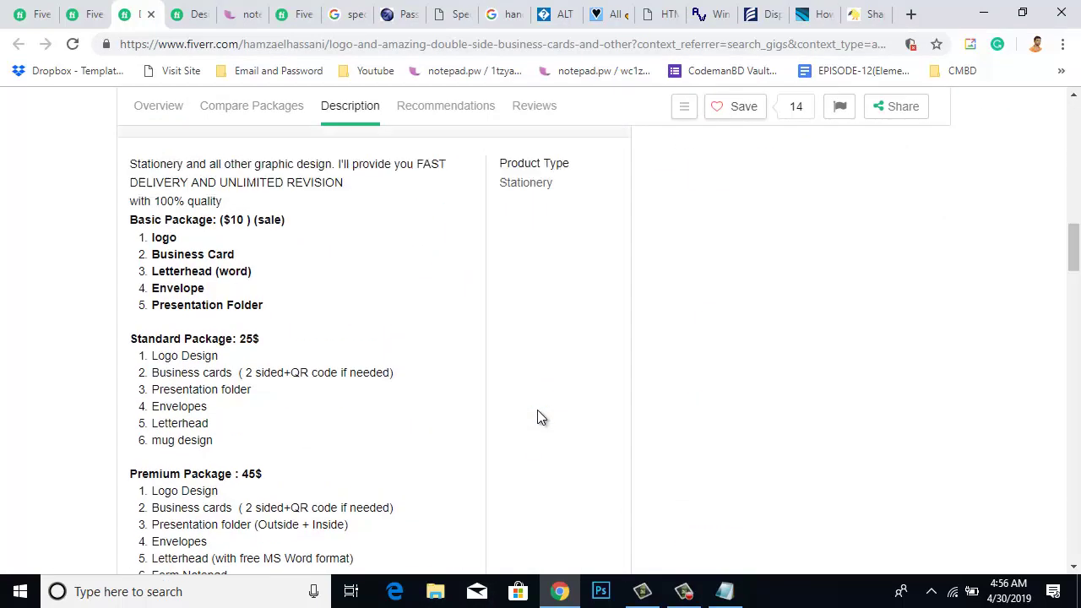
pyautogui.scroll(1, 500, 427)
pyautogui.moveTo(229, 288); pyautogui.dragTo(211, 277)
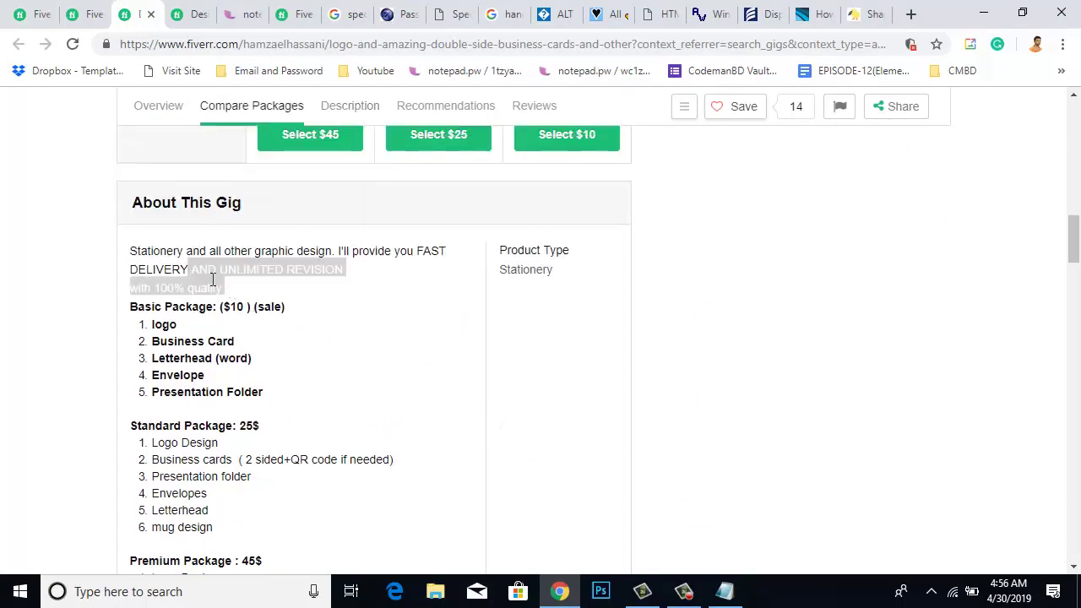
pyautogui.click(381, 320)
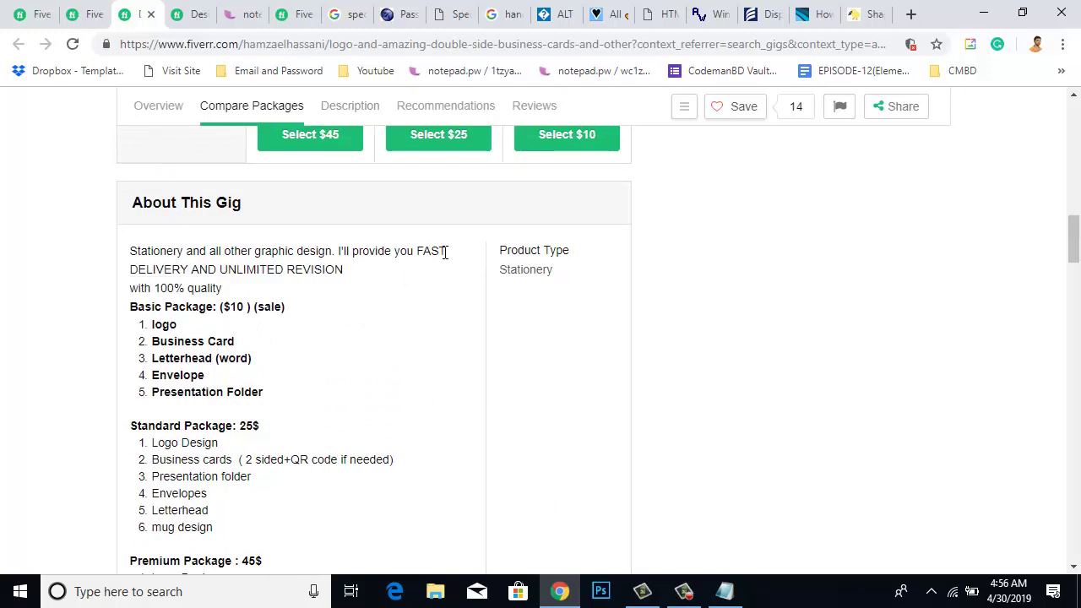
pyautogui.moveTo(445, 251); pyautogui.dragTo(129, 254)
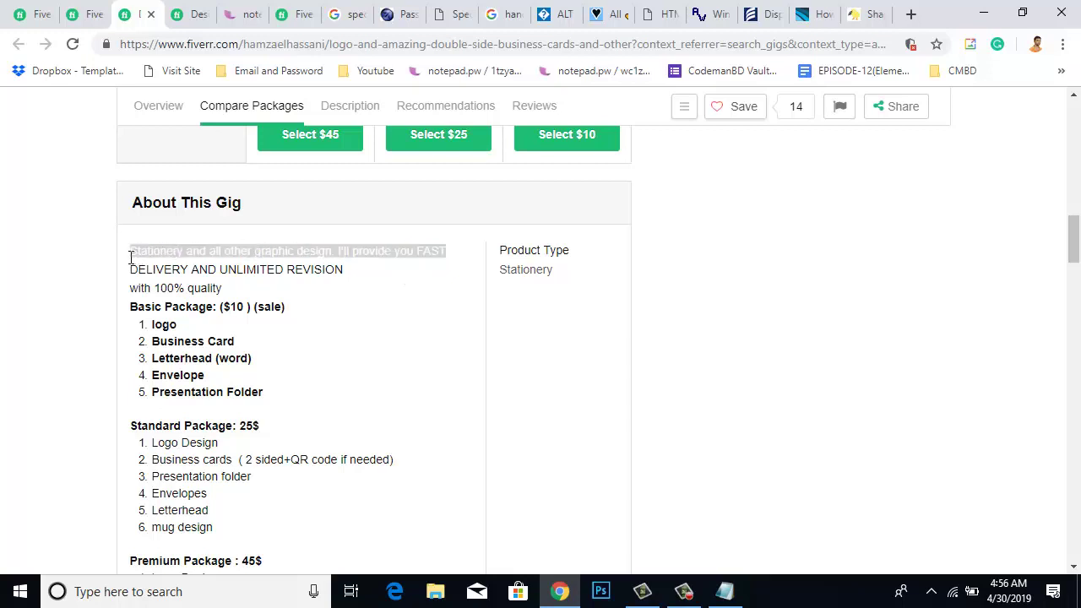
pyautogui.click(221, 289)
pyautogui.moveTo(466, 246); pyautogui.dragTo(165, 251)
pyautogui.click(359, 262)
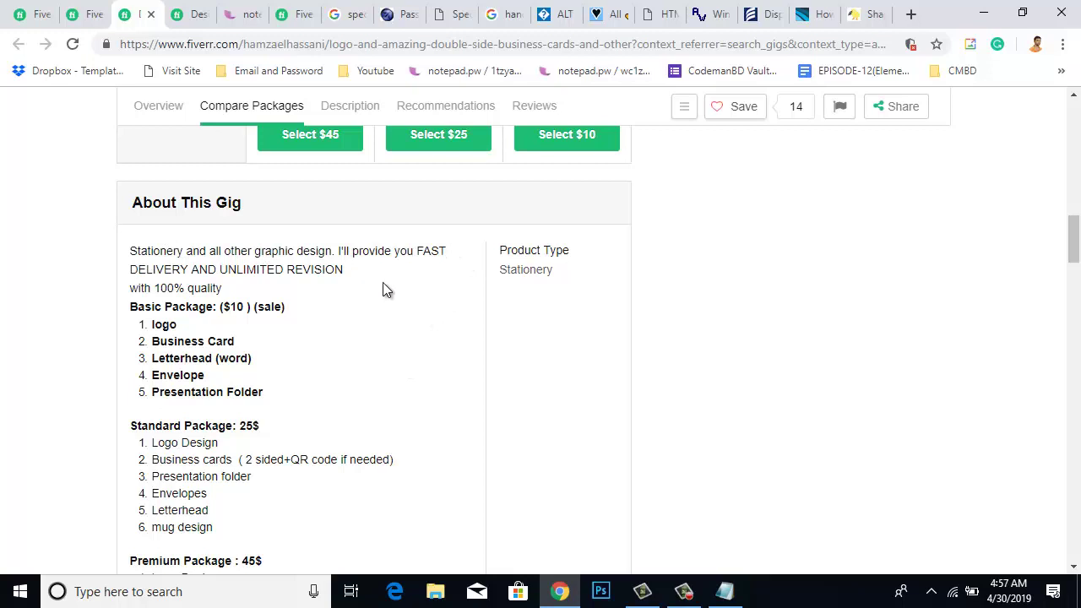
pyautogui.moveTo(452, 252); pyautogui.dragTo(125, 251)
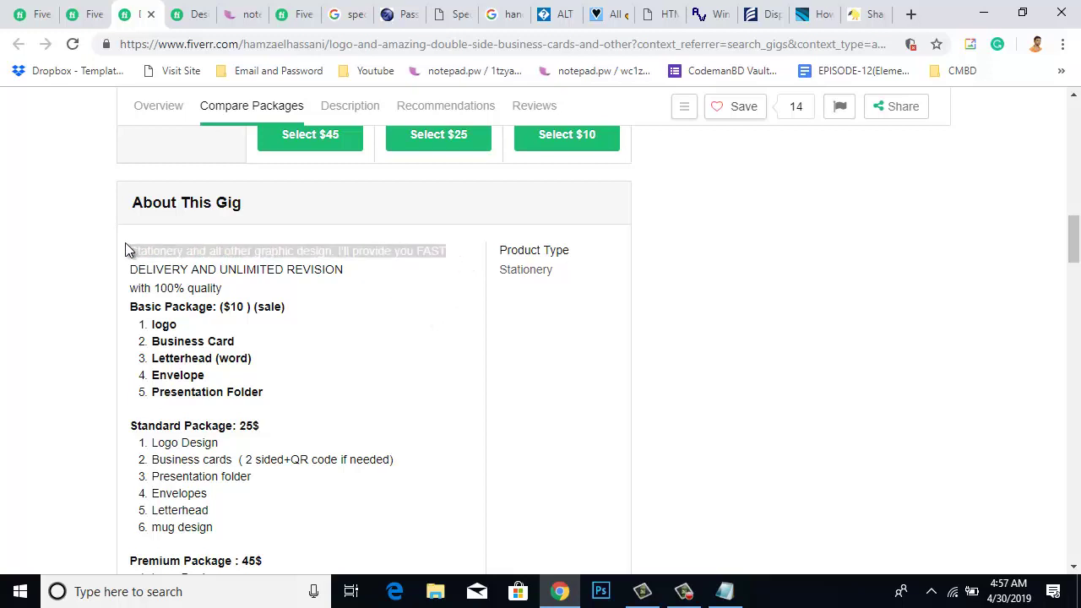
pyautogui.click(404, 329)
pyautogui.scroll(2, 406, 359)
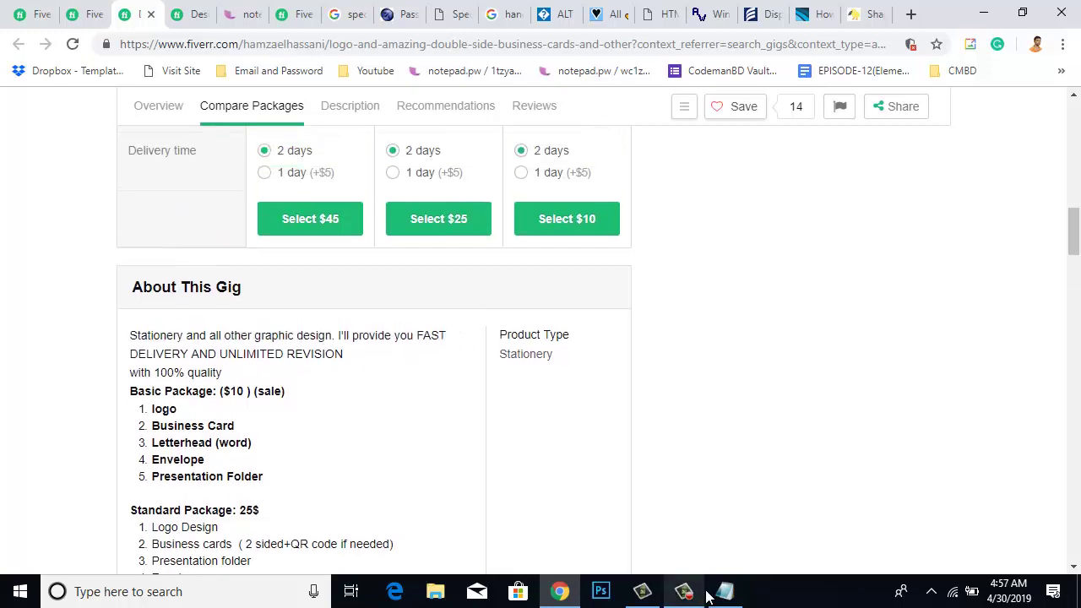
# - Switch to Notepad and add a separator line of equals signs below the gig title draft
pyautogui.click(724, 591)
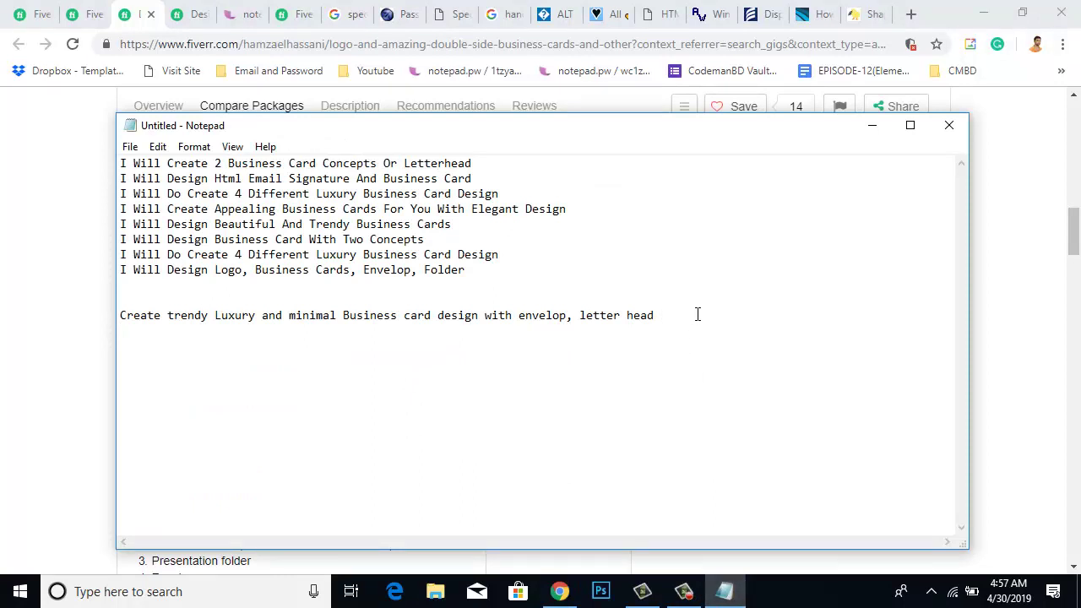
pyautogui.press('Return')
pyautogui.write('===========================================================================')
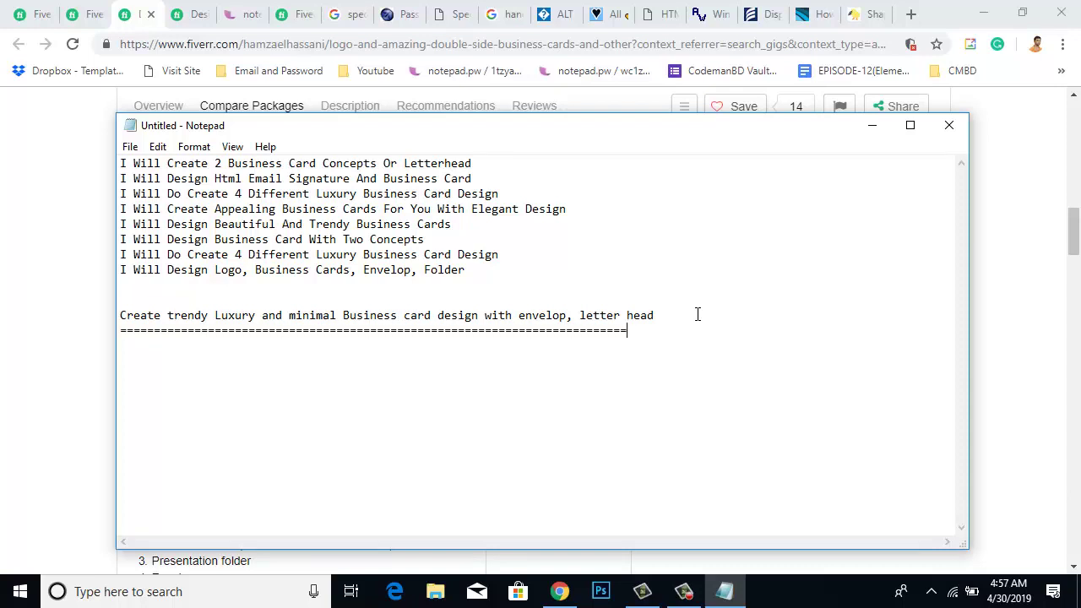
pyautogui.write('====')
# - Return to the stationery gig in Chrome and study how its description words the fast delivery and unlimited revision offer
pyautogui.click(559, 592)
pyautogui.scroll(-1, 386, 340)
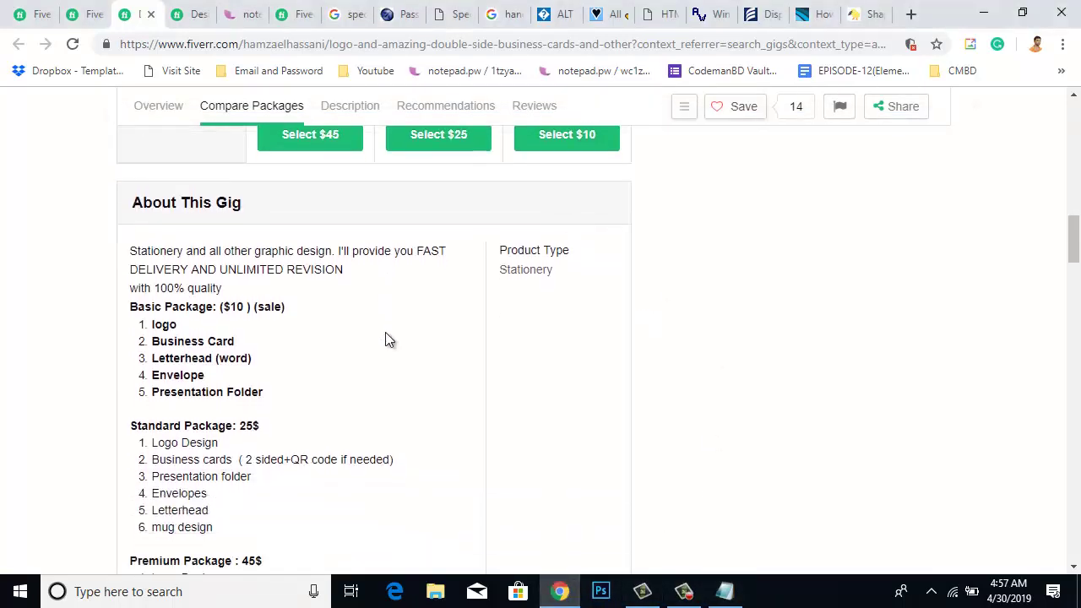
pyautogui.moveTo(351, 268); pyautogui.dragTo(162, 271)
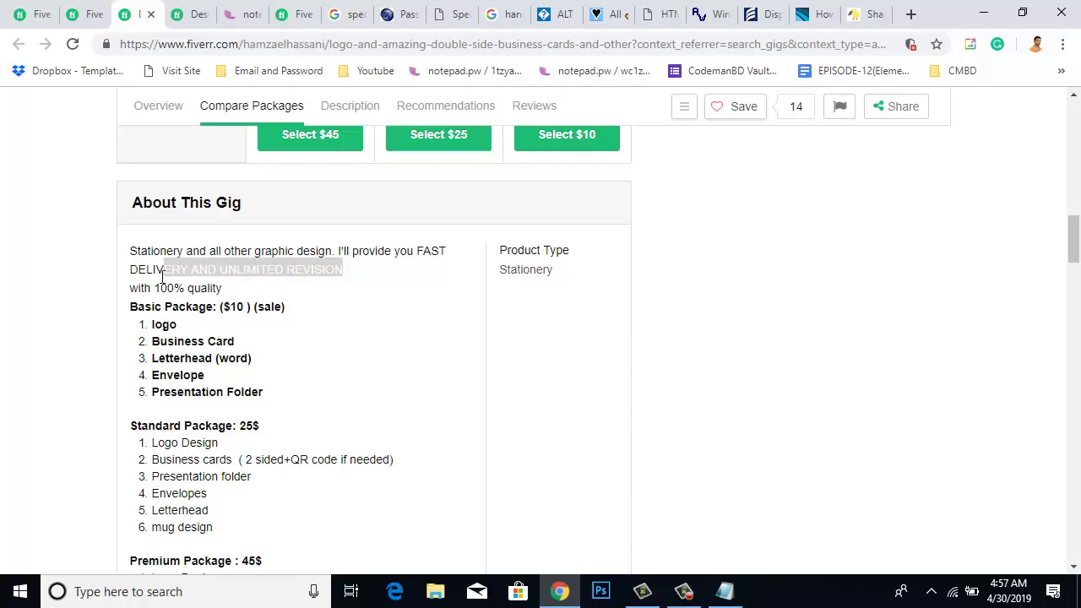
pyautogui.click(226, 288)
pyautogui.moveTo(335, 276); pyautogui.dragTo(155, 268)
pyautogui.click(344, 293)
pyautogui.moveTo(234, 277); pyautogui.dragTo(149, 269)
pyautogui.click(335, 281)
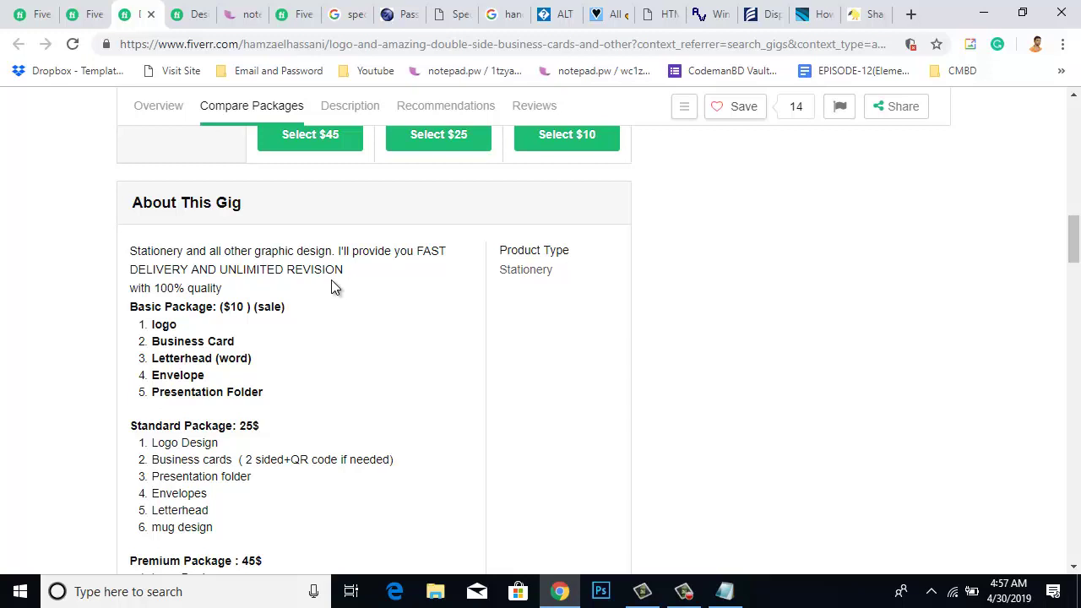
# - Examine how the description lays out its packages, focusing on the numbered items under Basic Package
pyautogui.scroll(-4, 282, 488)
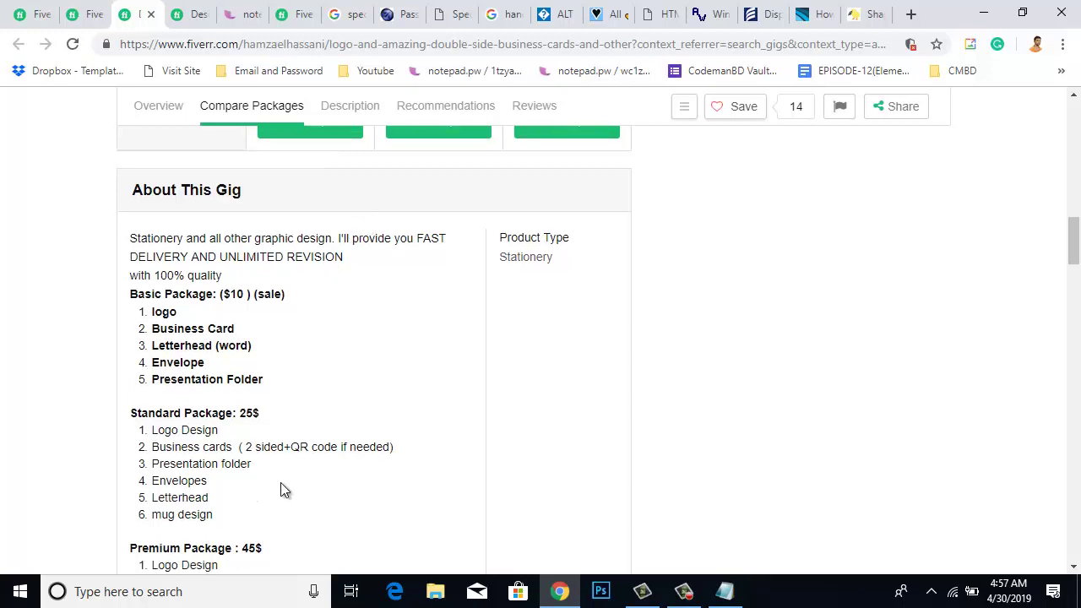
pyautogui.scroll(4, 342, 454)
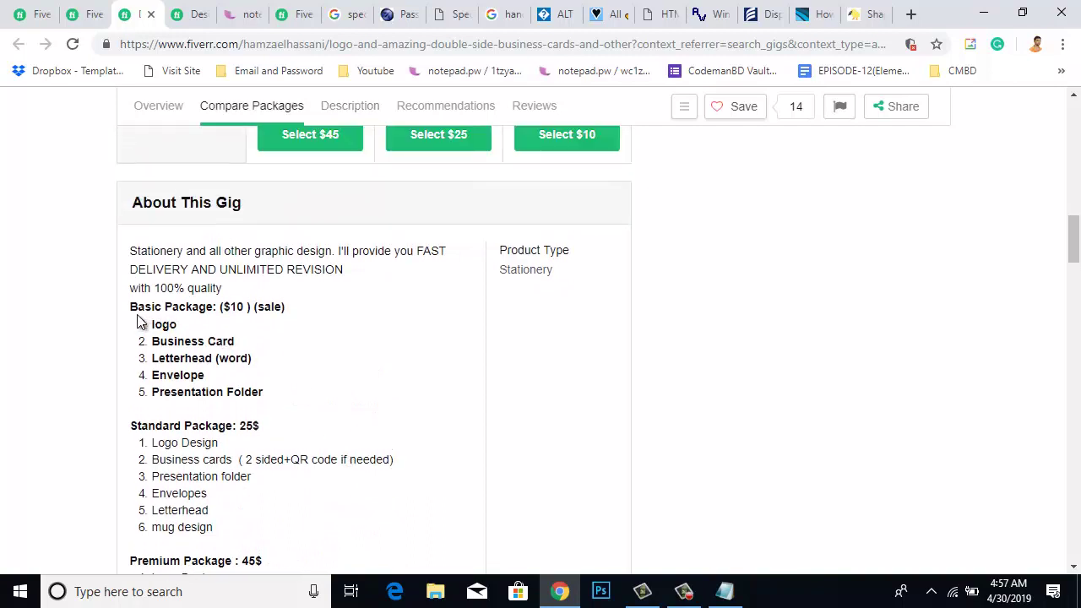
pyautogui.moveTo(138, 321); pyautogui.dragTo(278, 326)
pyautogui.click(317, 382)
pyautogui.moveTo(237, 404); pyautogui.dragTo(176, 372)
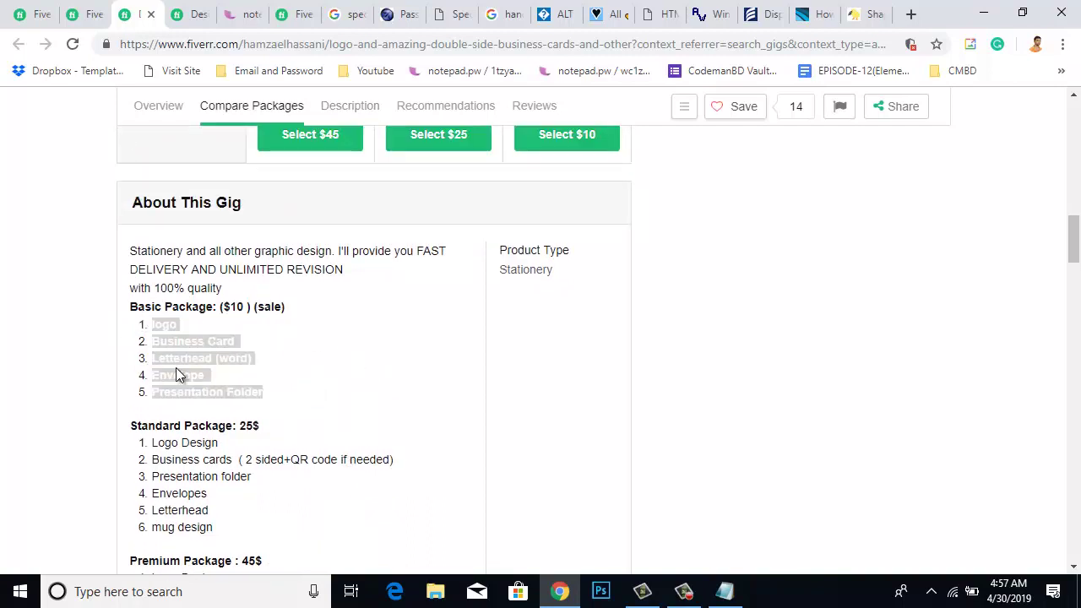
pyautogui.click(298, 388)
pyautogui.moveTo(243, 410); pyautogui.dragTo(253, 362)
pyautogui.click(341, 377)
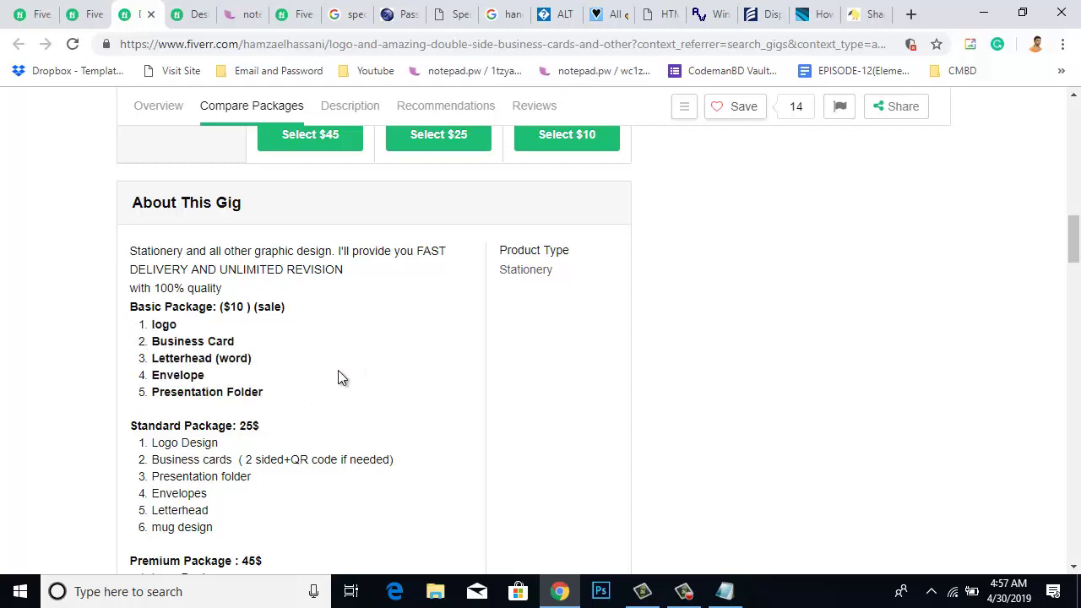
# - Review the rest of the description, including the Premium package items, the reasons to order and the closing call to action
pyautogui.scroll(-2, 380, 420)
pyautogui.scroll(-1, 379, 423)
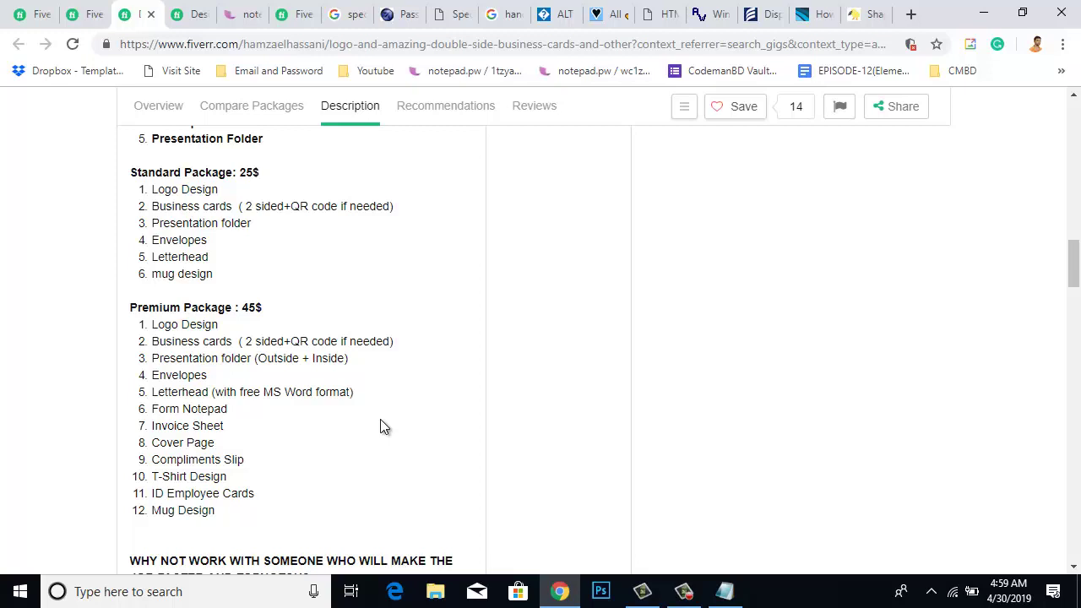
pyautogui.scroll(-4, 382, 422)
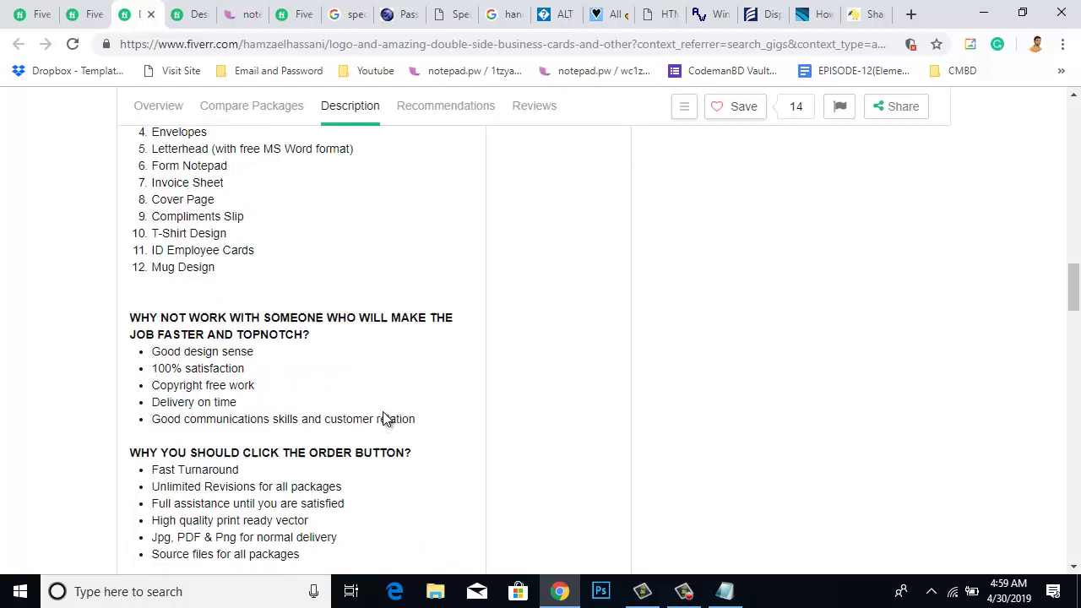
pyautogui.scroll(-2, 366, 412)
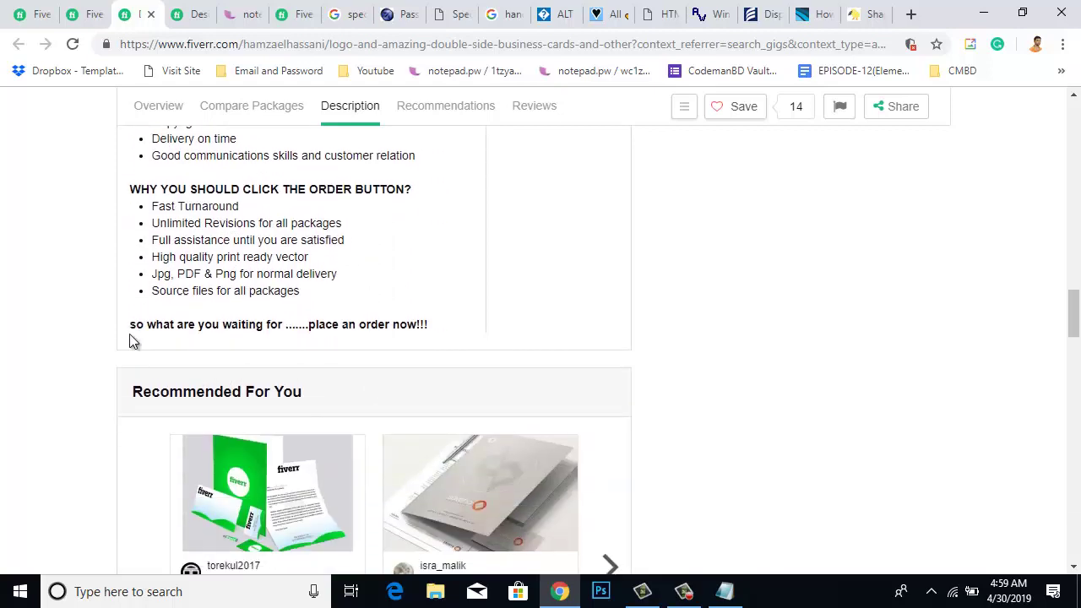
pyautogui.click(157, 333)
pyautogui.moveTo(357, 331); pyautogui.dragTo(226, 338)
pyautogui.click(513, 335)
pyautogui.click(561, 336)
pyautogui.moveTo(504, 334); pyautogui.dragTo(292, 326)
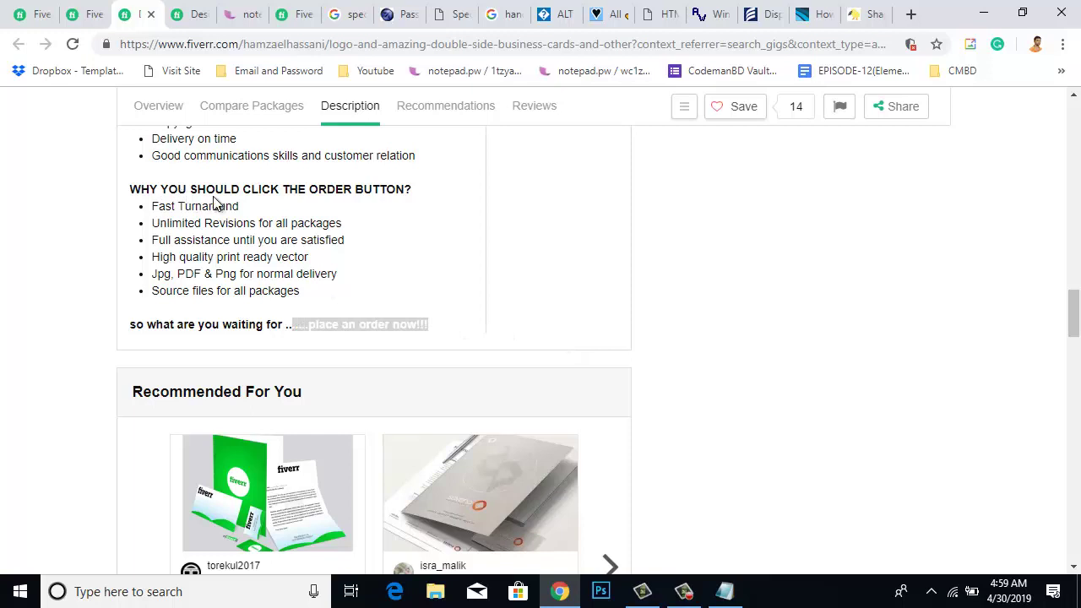
pyautogui.moveTo(272, 194); pyautogui.dragTo(326, 192)
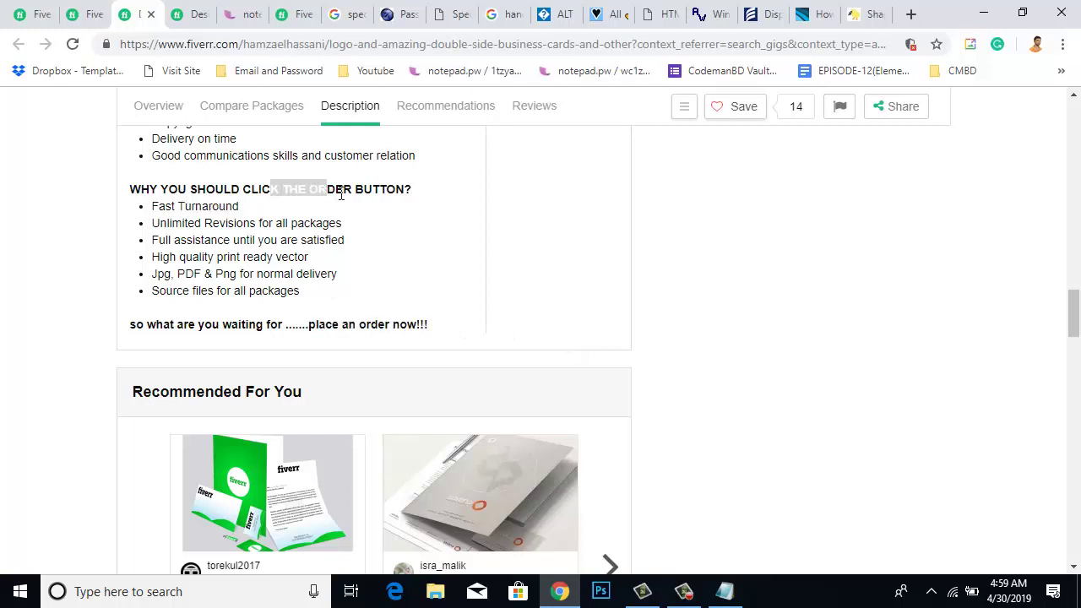
# - Study the competitor description's "WHY YOU SHOULD CLICK THE ORDER BUTTON?" heading, its bulleted reasons and the sections around it
pyautogui.moveTo(432, 192); pyautogui.dragTo(129, 191)
pyautogui.click(429, 186)
pyautogui.moveTo(429, 187); pyautogui.dragTo(129, 192)
pyautogui.click(429, 203)
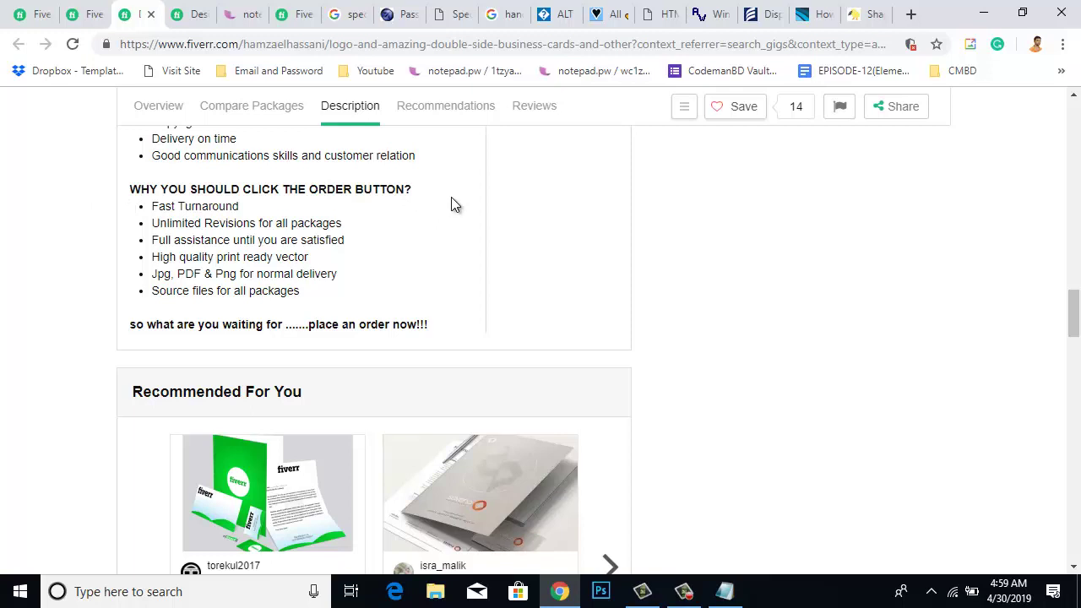
pyautogui.scroll(2, 414, 205)
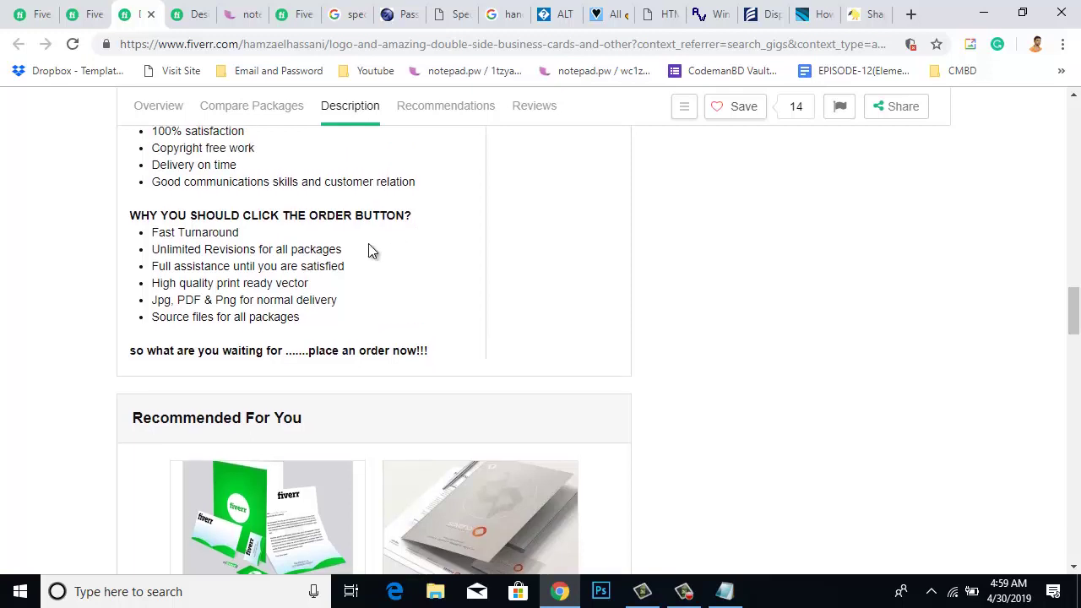
pyautogui.scroll(-1, 388, 306)
pyautogui.moveTo(296, 397); pyautogui.dragTo(121, 267)
pyautogui.click(557, 298)
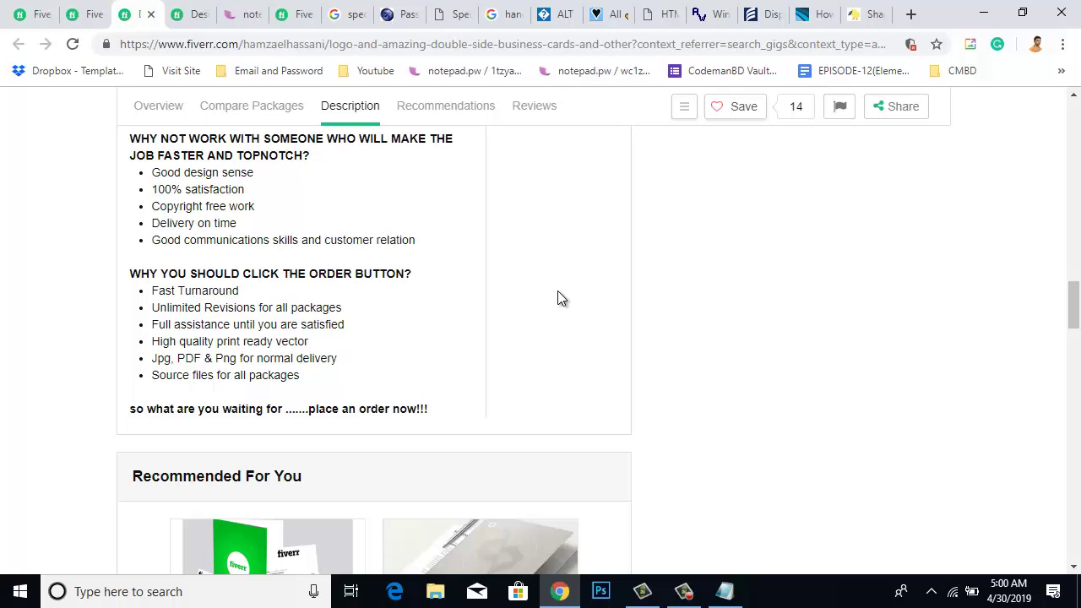
pyautogui.scroll(-6, 505, 363)
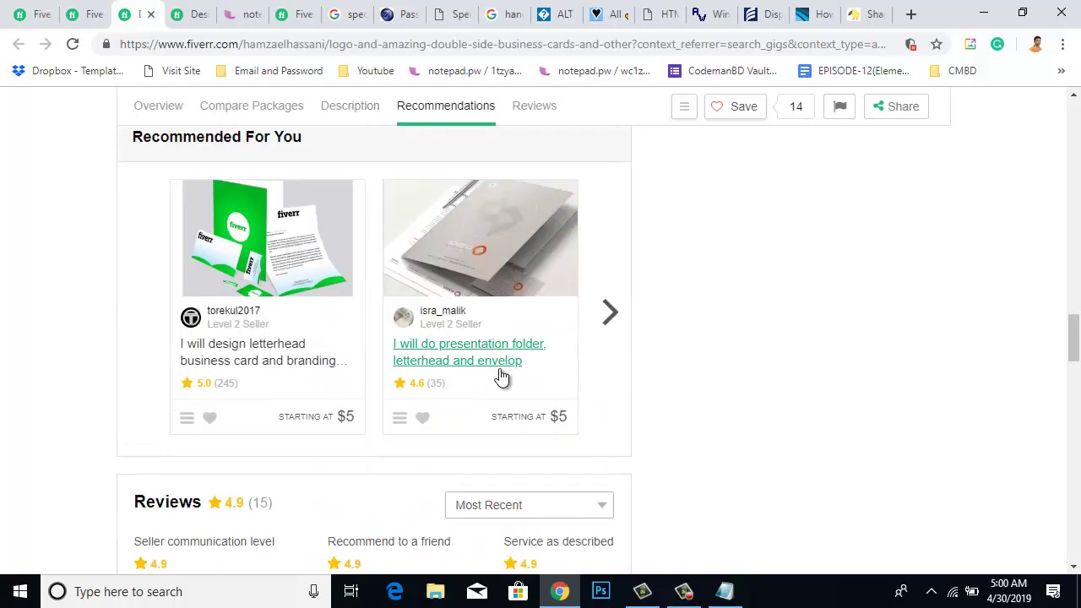
pyautogui.scroll(4, 796, 429)
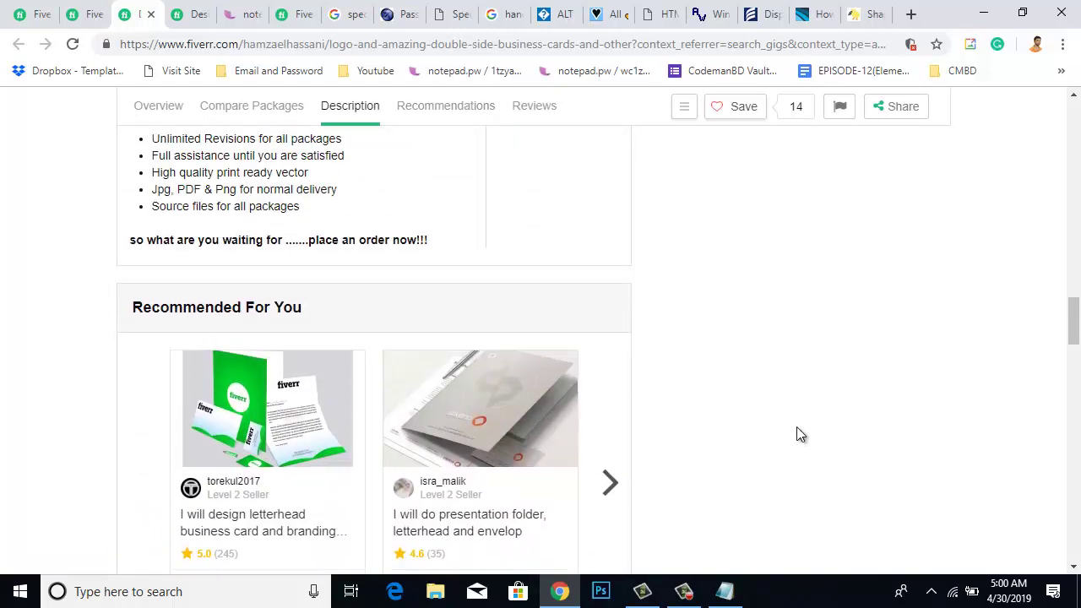
pyautogui.scroll(5, 683, 452)
pyautogui.scroll(-3, 683, 457)
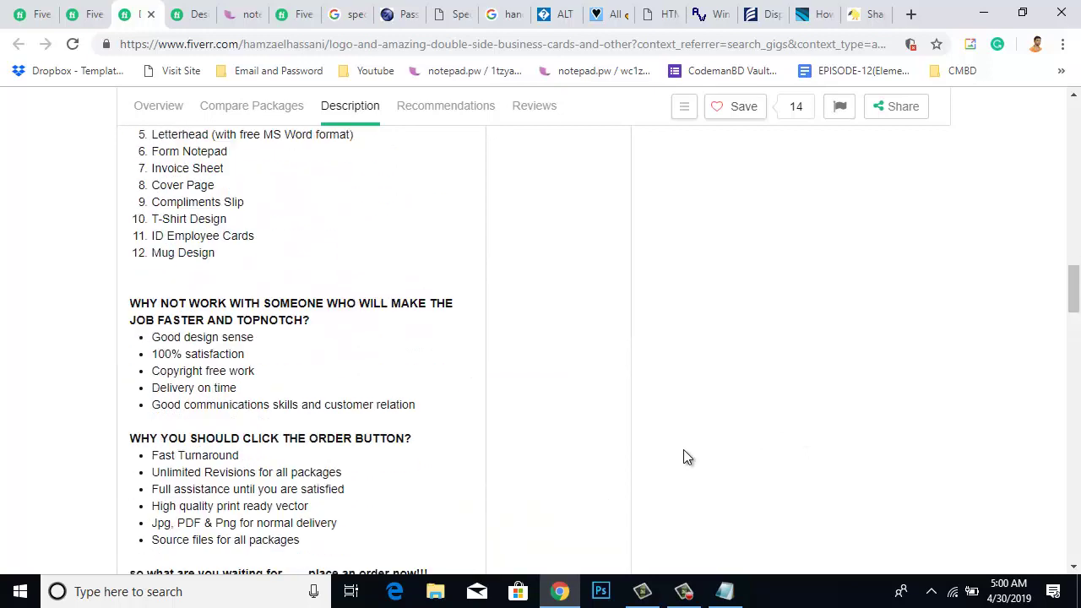
# - Copy the stationery gig's full About This Gig text, through the closing call to action, into Notepad below the separator line
pyautogui.scroll(10, 689, 461)
pyautogui.scroll(3, 507, 452)
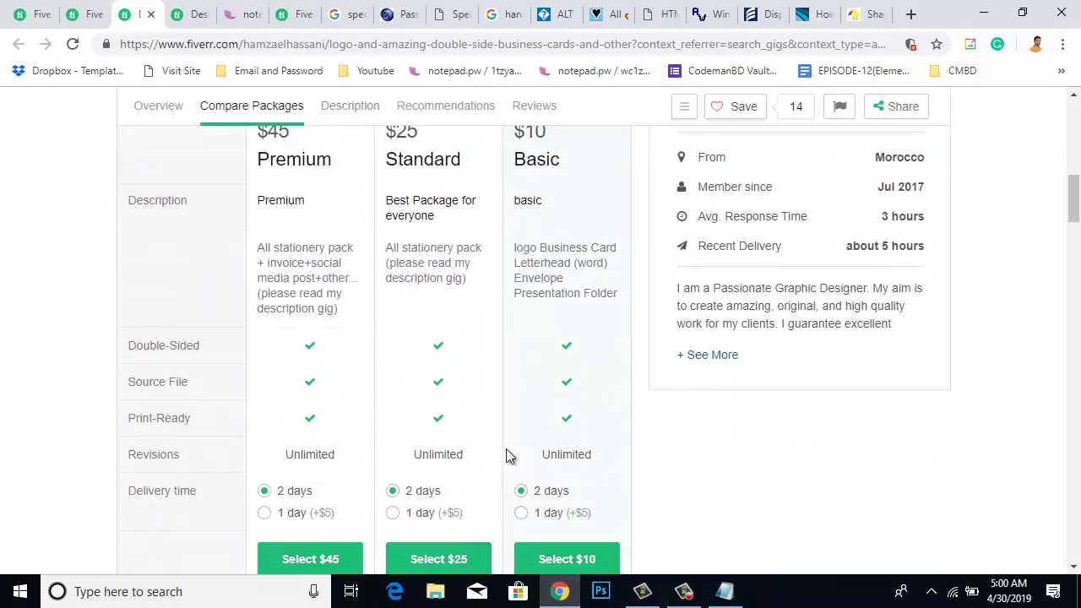
pyautogui.scroll(-4, 506, 448)
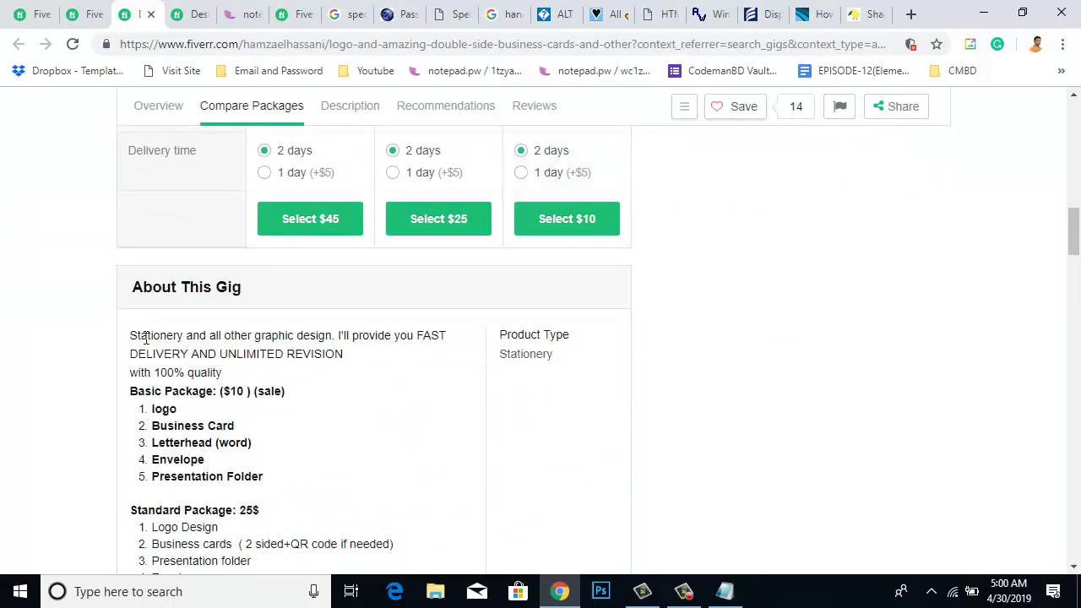
pyautogui.moveTo(148, 336); pyautogui.dragTo(439, 364)
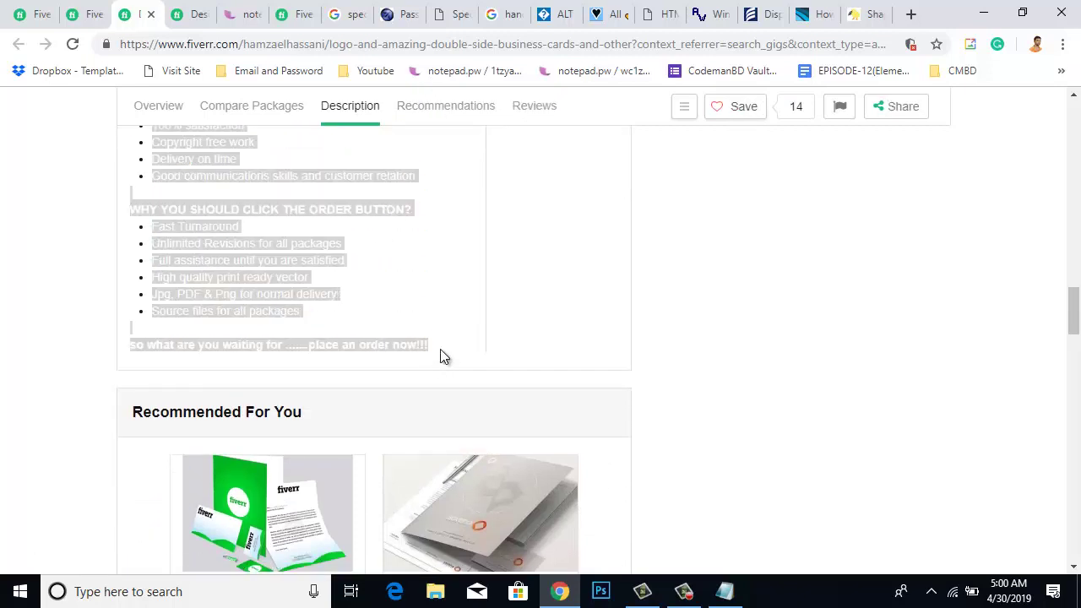
pyautogui.click(743, 593)
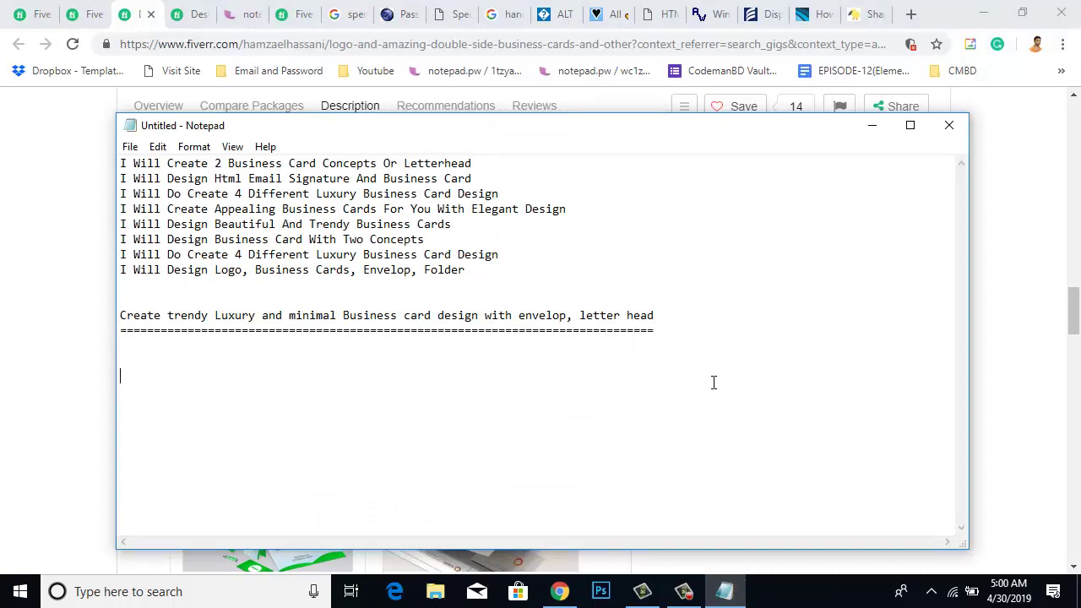
pyautogui.hotkey('ctrl', 'v')
# - Copy the description text from Notepad into the own gig's description on Fiverr, then check the inserted text
pyautogui.scroll(13, 712, 381)
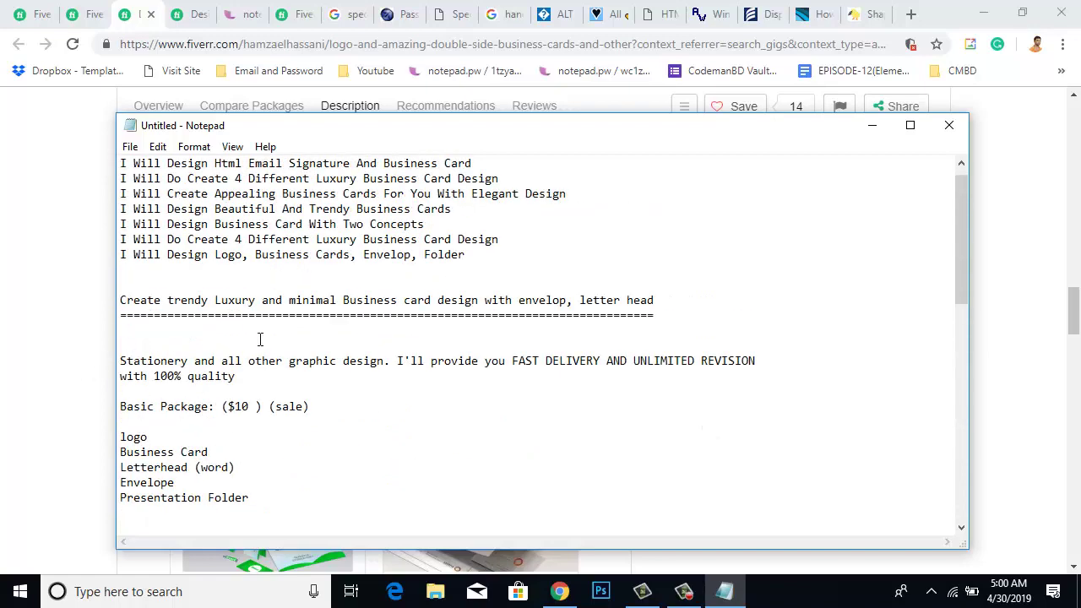
pyautogui.scroll(1, 259, 337)
pyautogui.scroll(-3, 270, 360)
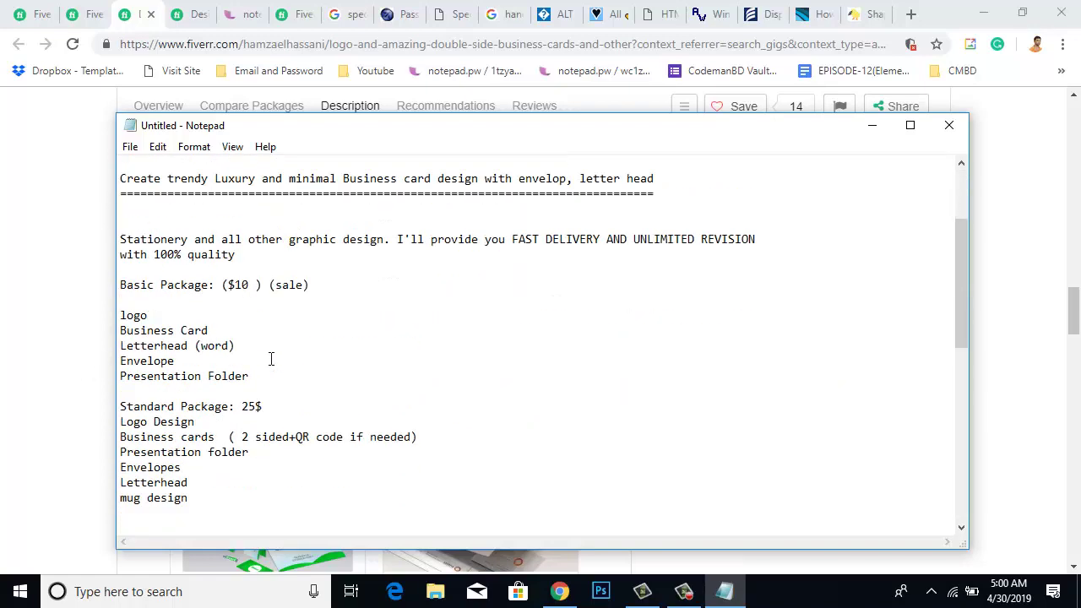
pyautogui.scroll(2, 176, 333)
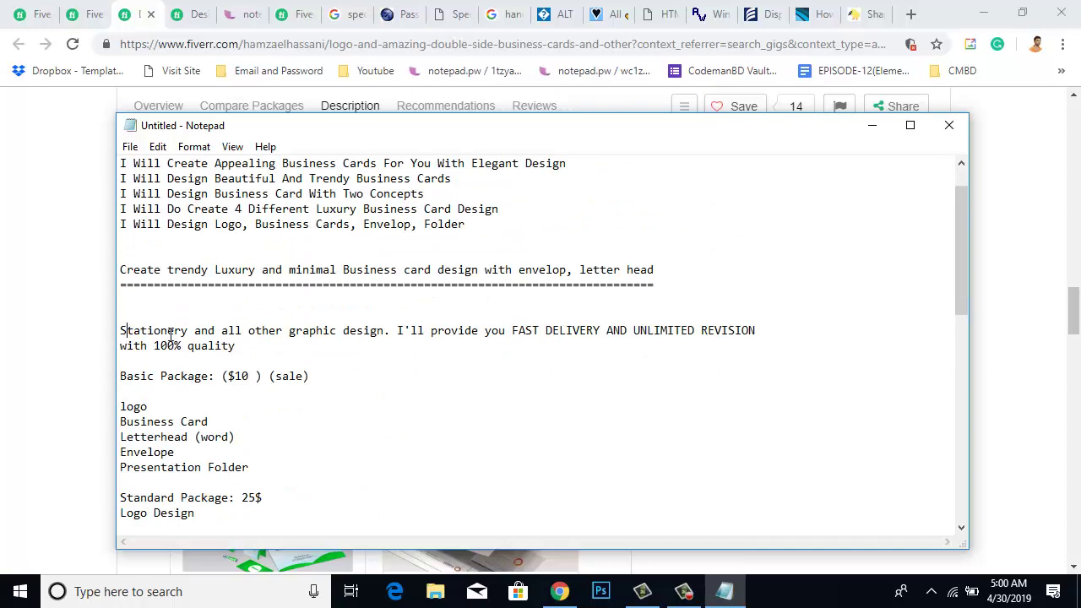
pyautogui.moveTo(120, 331); pyautogui.dragTo(237, 437)
pyautogui.moveTo(121, 331); pyautogui.dragTo(602, 494)
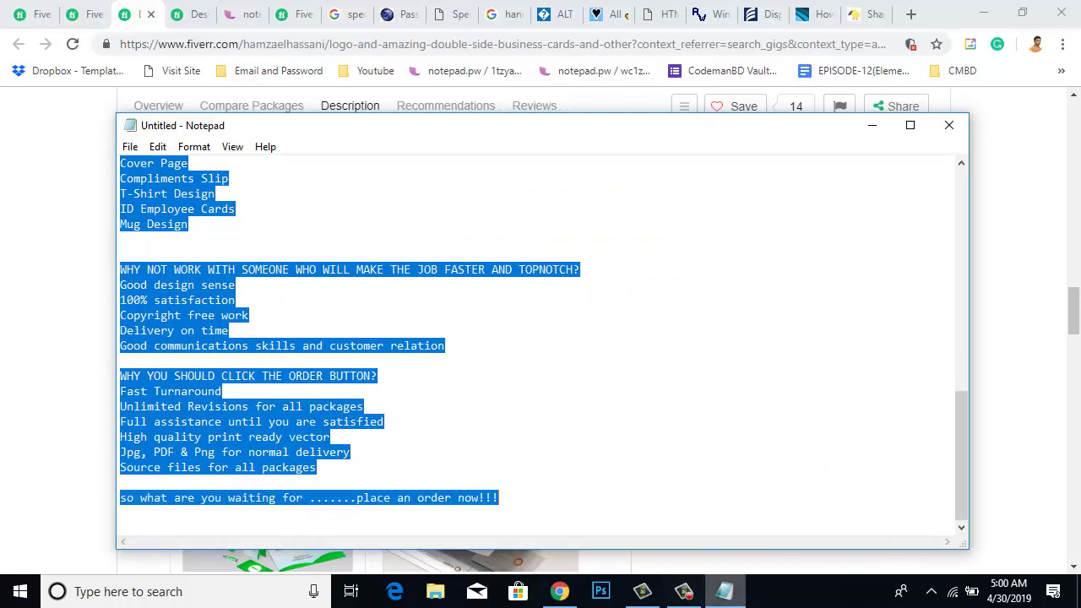
pyautogui.click(24, 10)
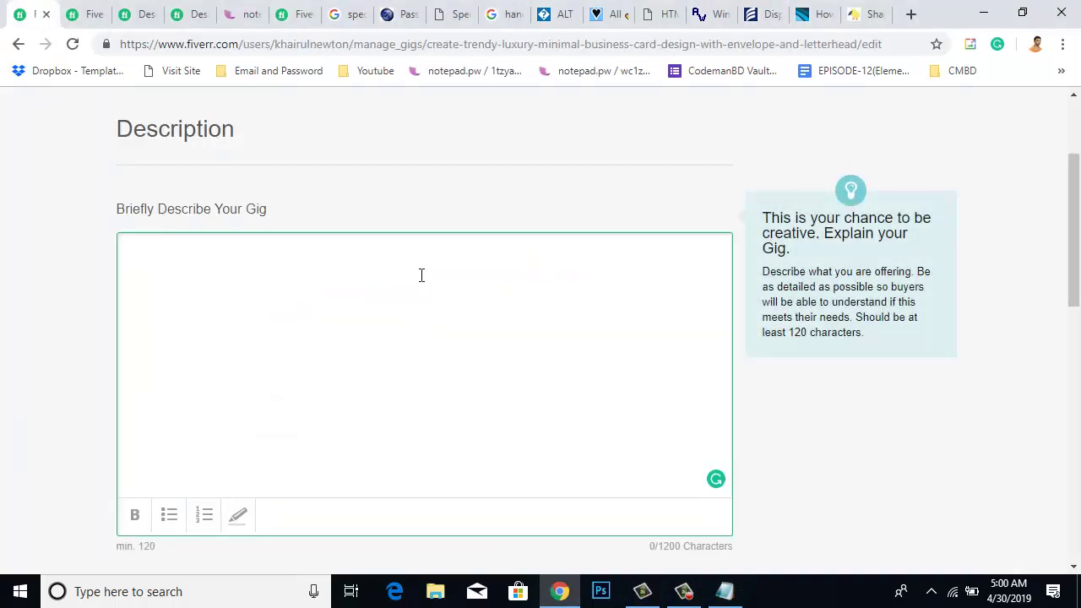
pyautogui.hotkey('ctrl', 'v')
pyautogui.scroll(10, 473, 304)
pyautogui.scroll(1, 546, 353)
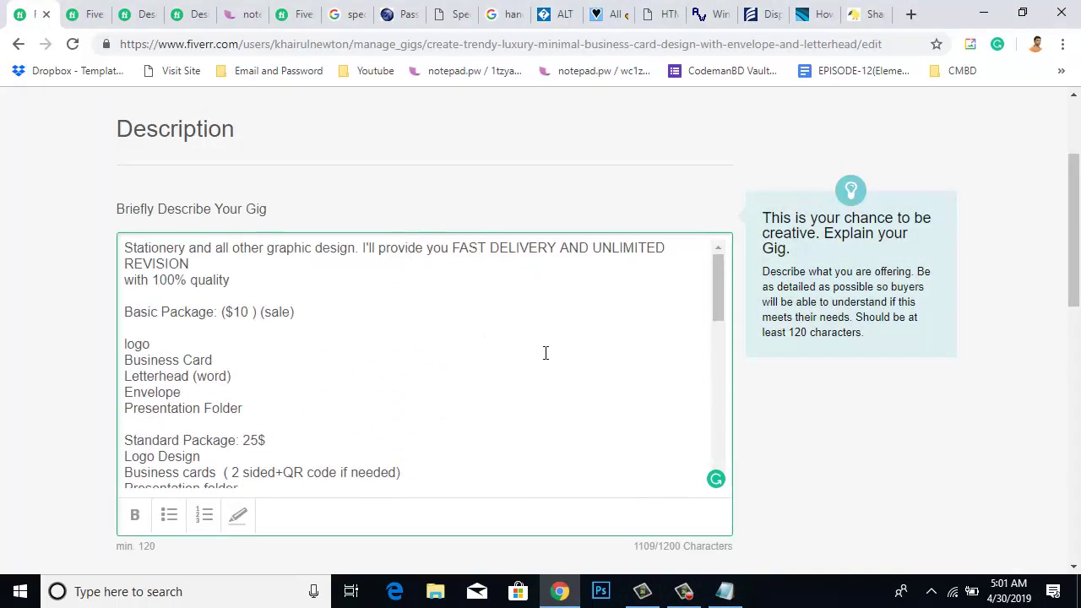
pyautogui.scroll(-10, 545, 353)
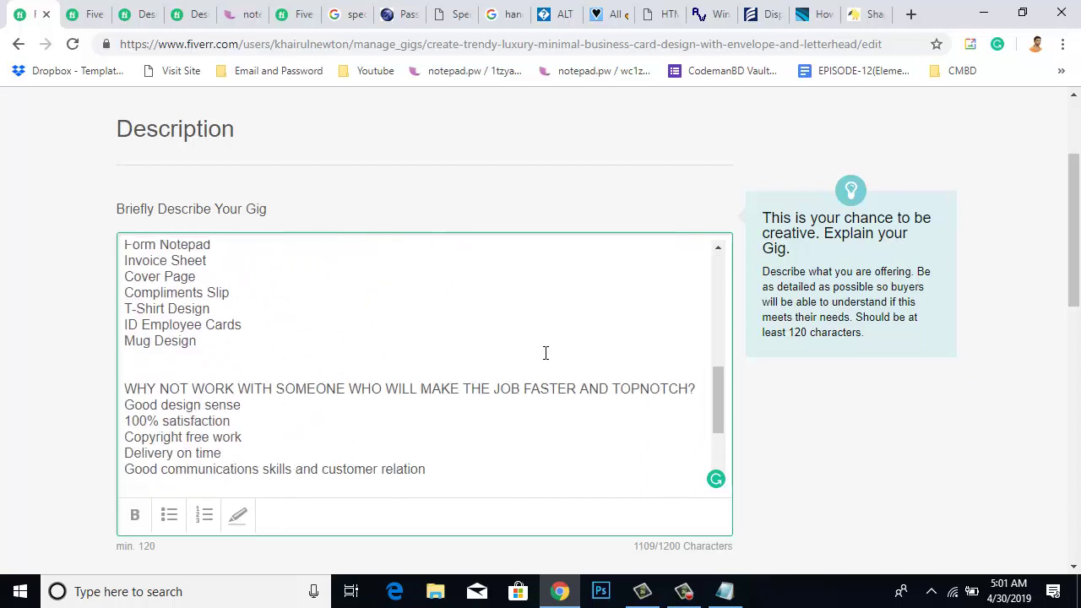
pyautogui.scroll(10, 397, 292)
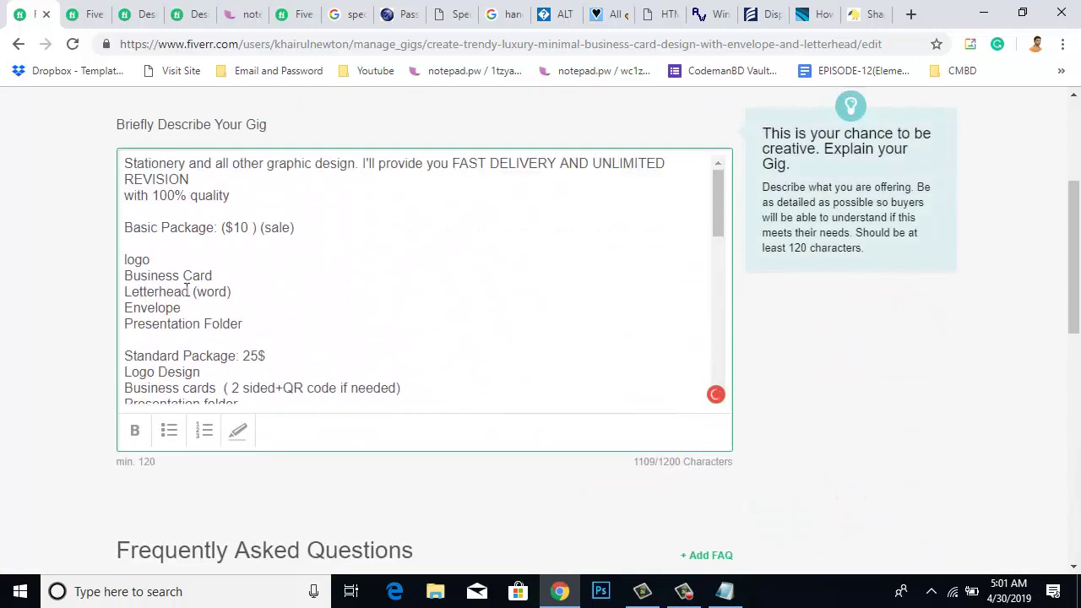
# - Look through the open special-character pages for a list marker and copy the handptright symbol from the Wingdings table
pyautogui.click(125, 275)
pyautogui.click(868, 12)
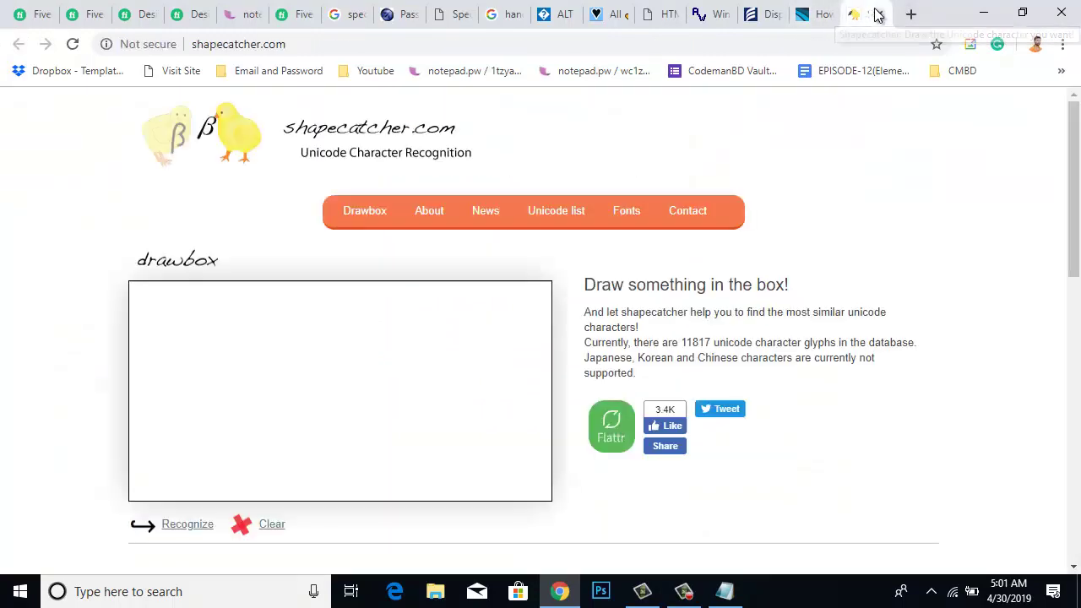
pyautogui.scroll(-15, 480, 498)
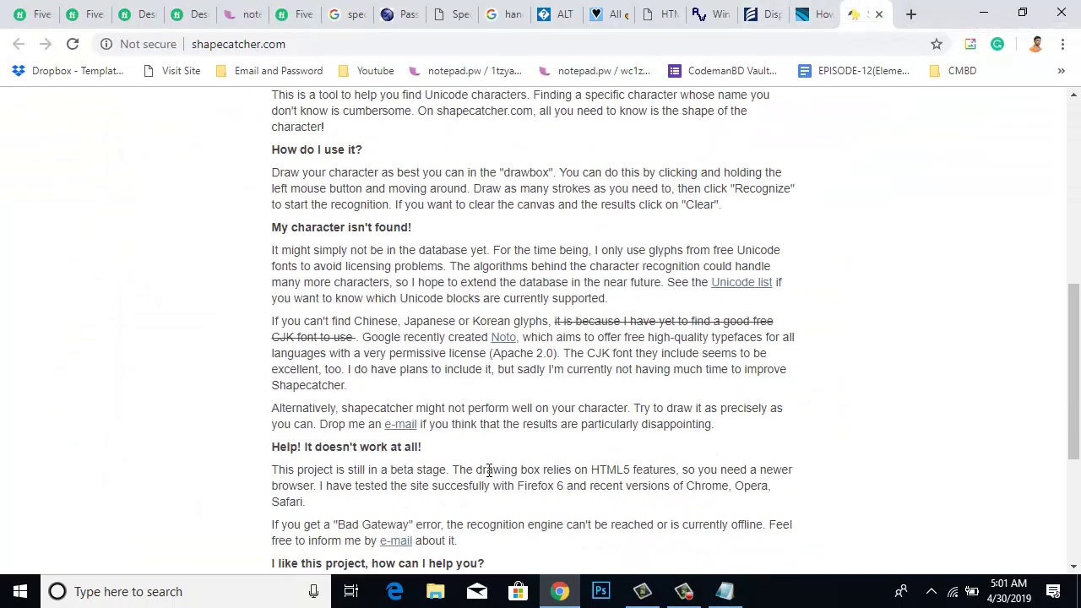
pyautogui.click(764, 12)
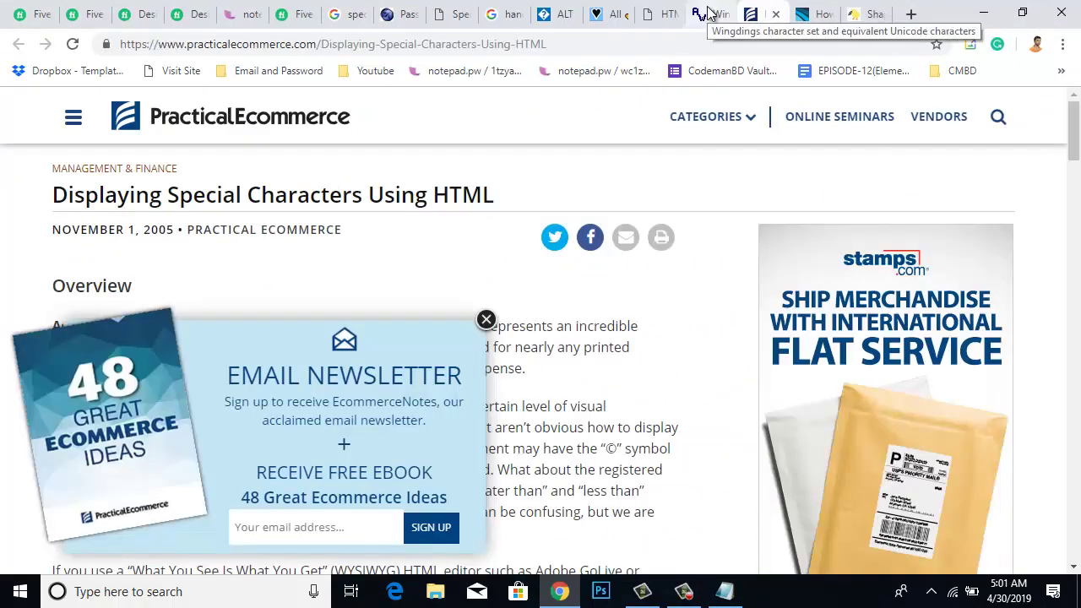
pyautogui.click(713, 10)
pyautogui.scroll(2, 435, 281)
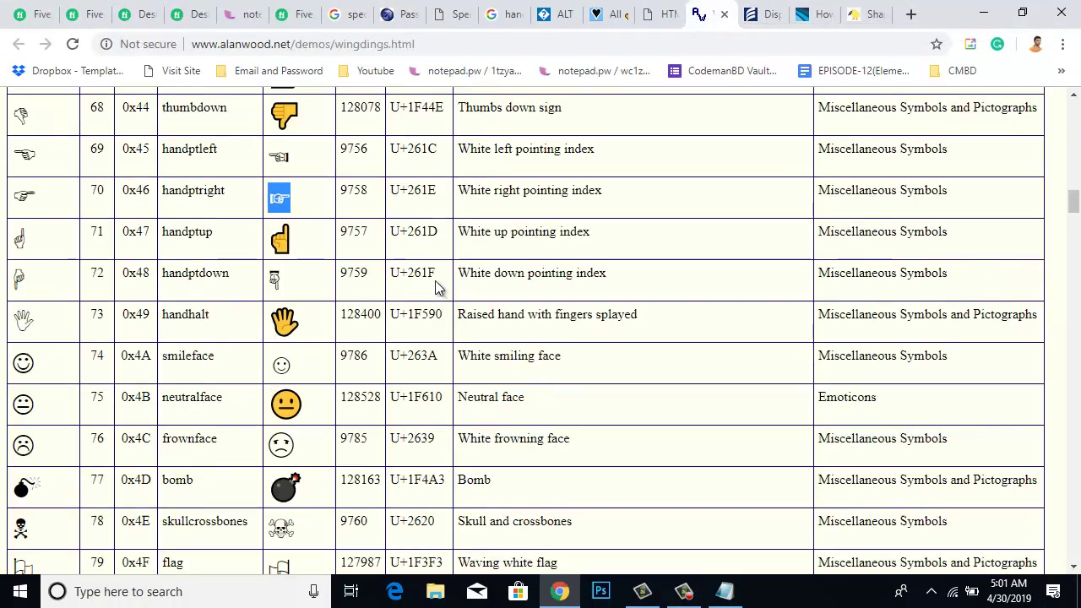
pyautogui.scroll(1, 435, 281)
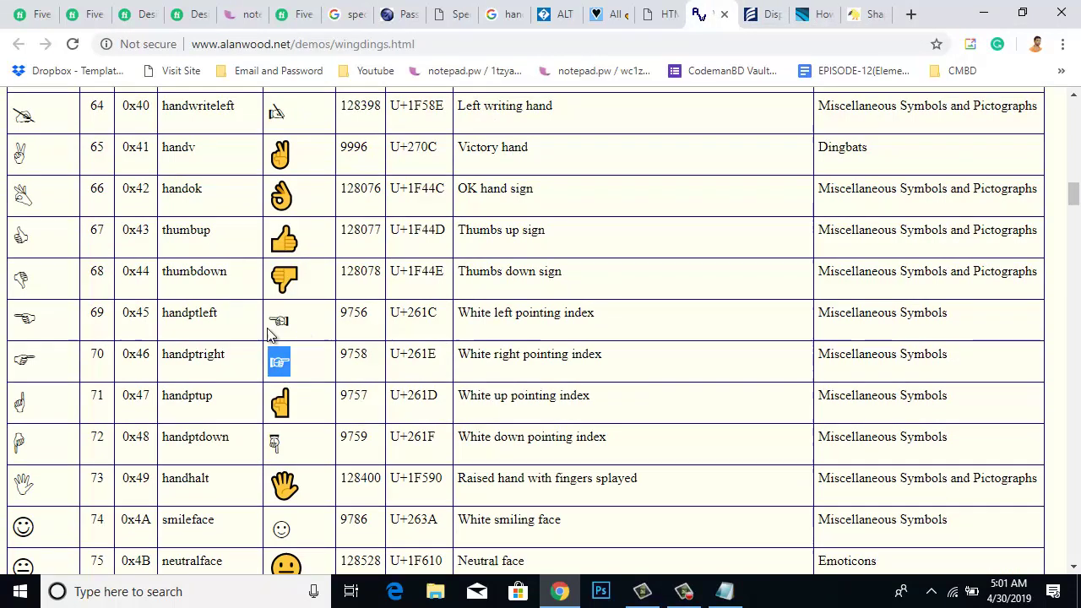
pyautogui.doubleClick(34, 358)
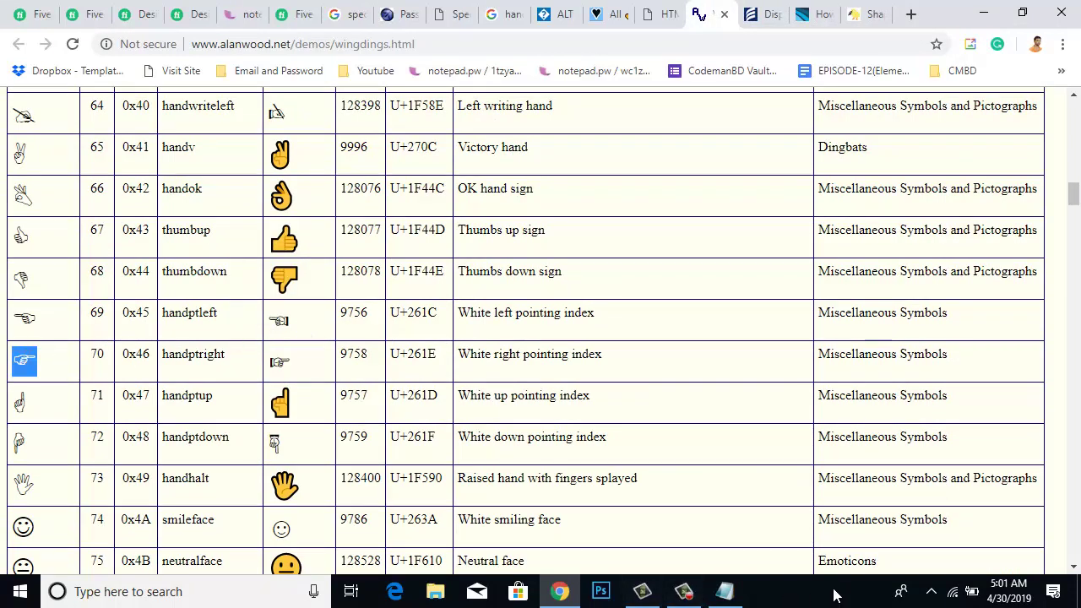
pyautogui.moveTo(728, 597)
# - Try to insert the copied hand symbol before "logo" in the gig description's Basic Package list, and restore the original word
pyautogui.click(89, 12)
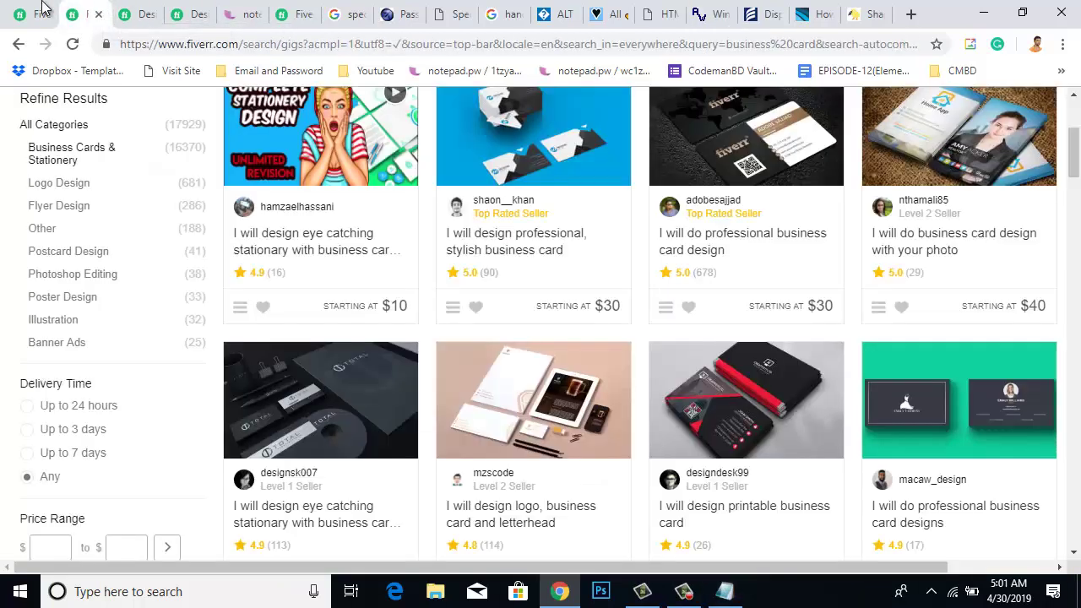
pyautogui.click(38, 12)
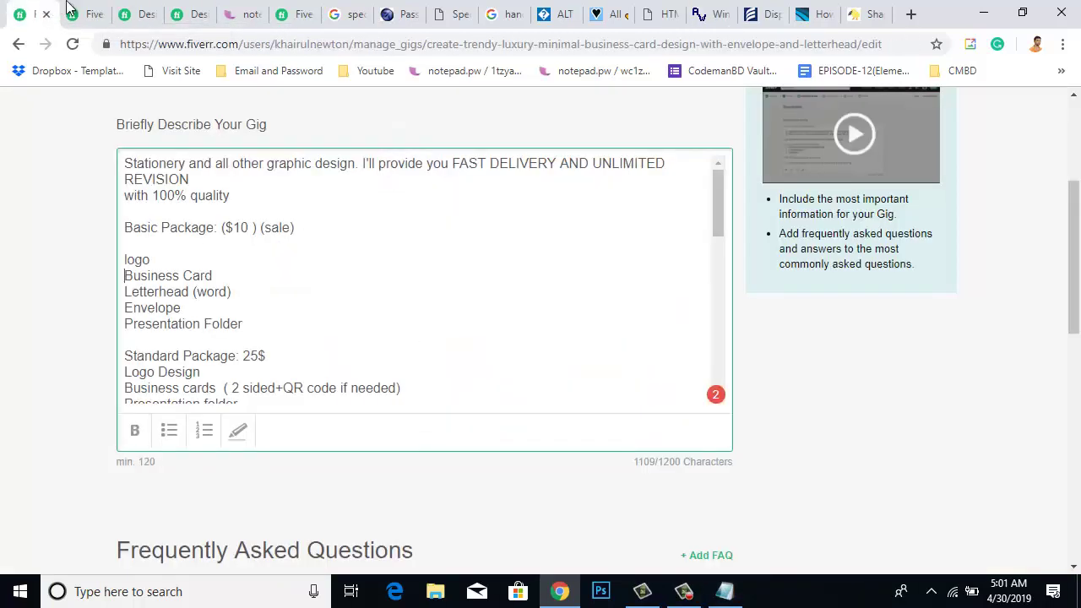
pyautogui.scroll(3, 157, 248)
pyautogui.scroll(-2, 254, 304)
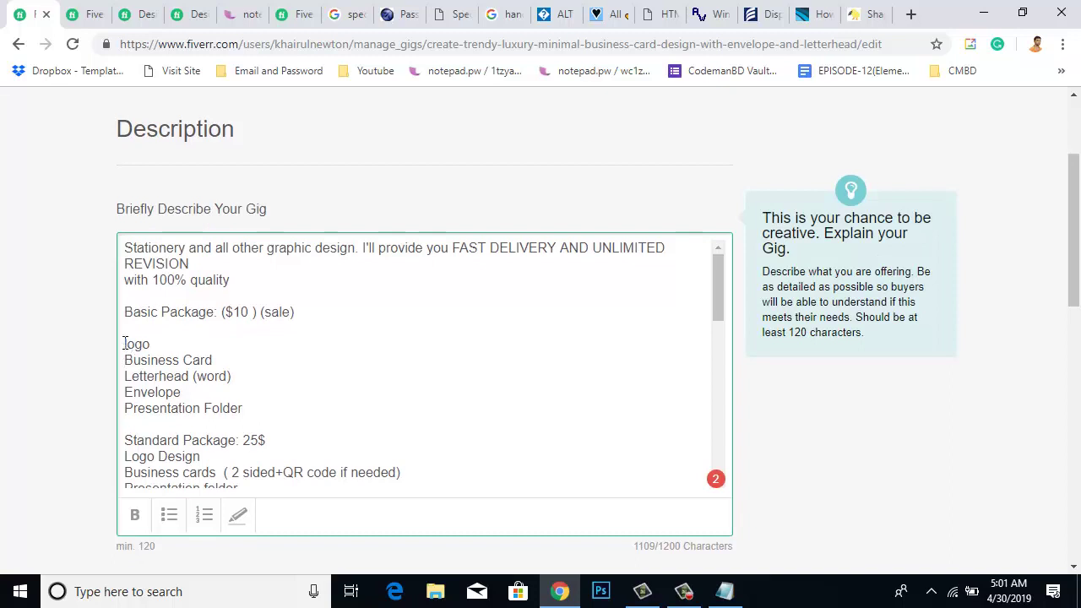
pyautogui.moveTo(124, 344); pyautogui.dragTo(133, 343)
pyautogui.write('F')
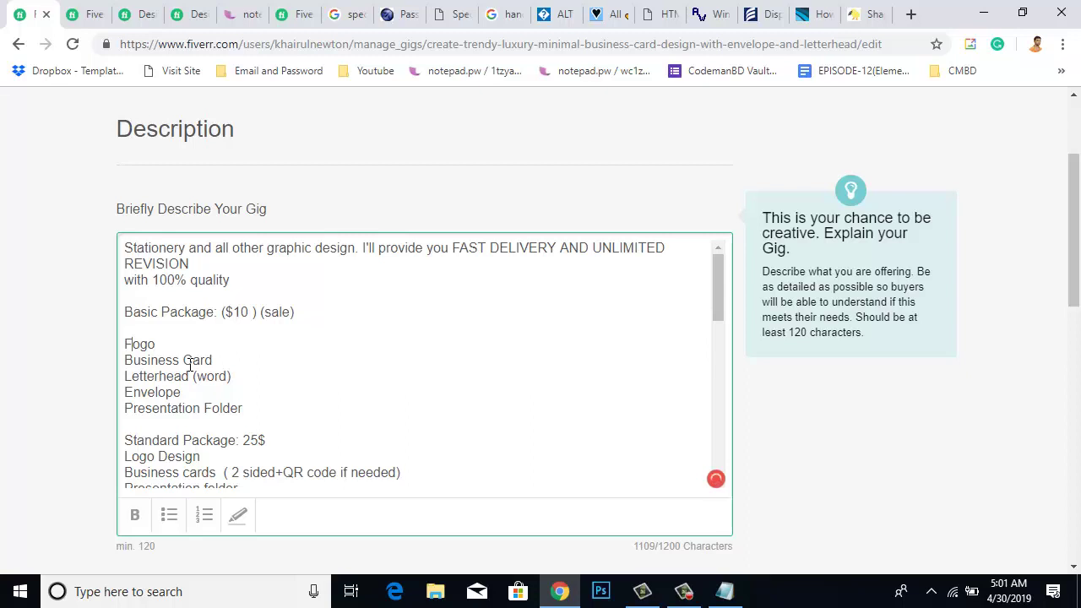
pyautogui.press('BackSpace')
pyautogui.write('l')
pyautogui.write('F')
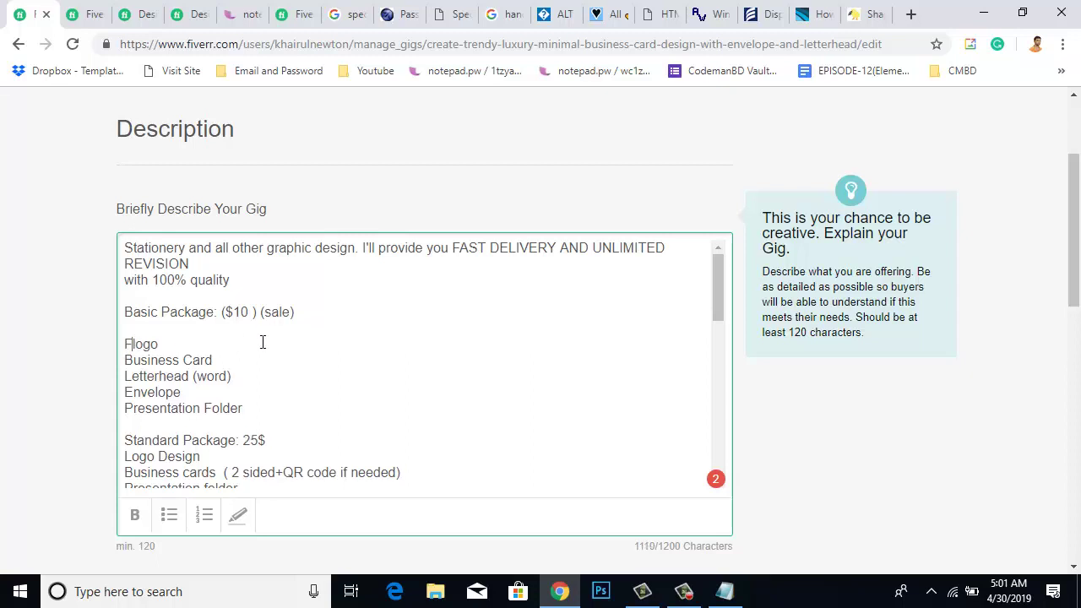
pyautogui.press('BackSpace')
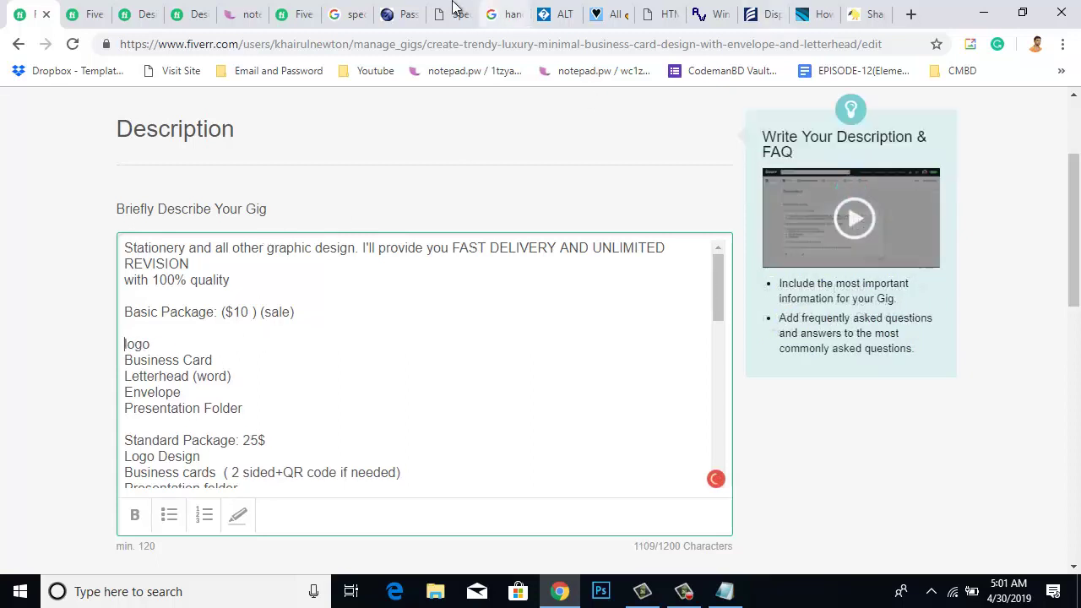
# - Copy the handptright hand symbol again from the Wingdings character table
pyautogui.click(764, 14)
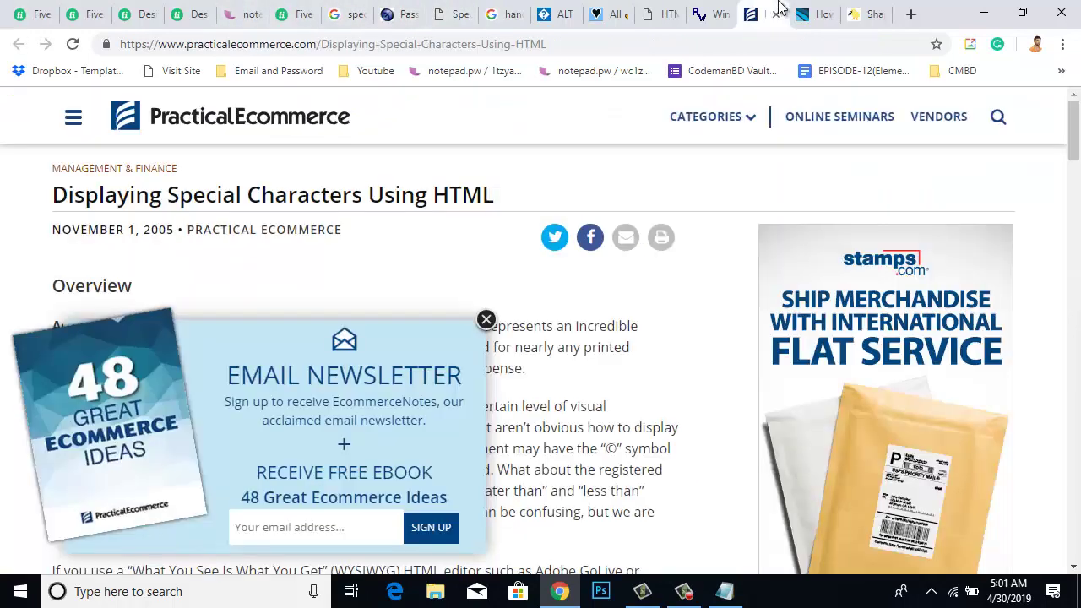
pyautogui.click(707, 14)
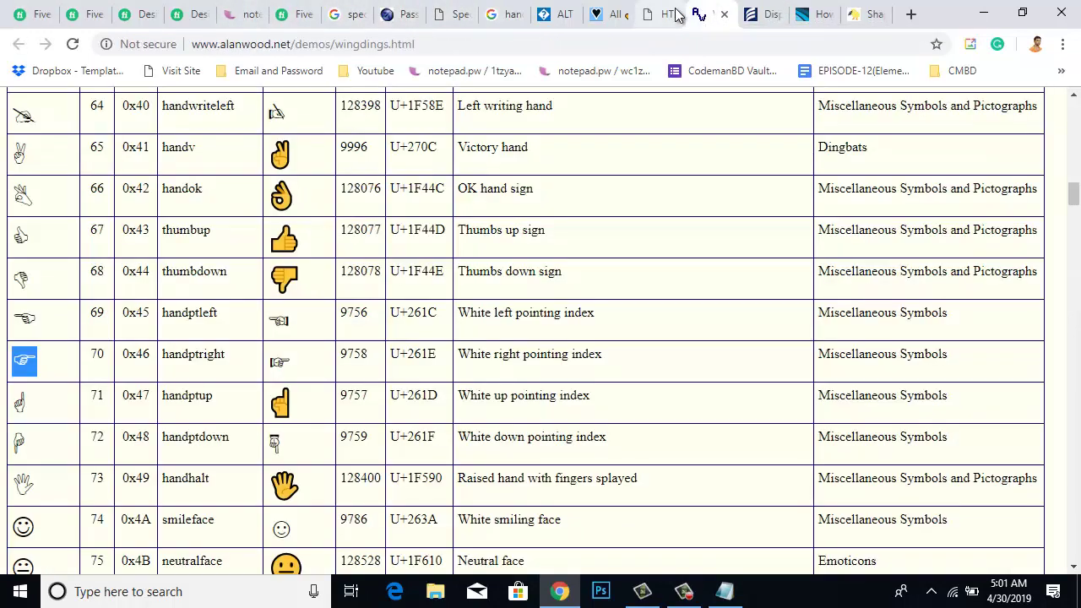
pyautogui.click(37, 360)
pyautogui.doubleClick(23, 360)
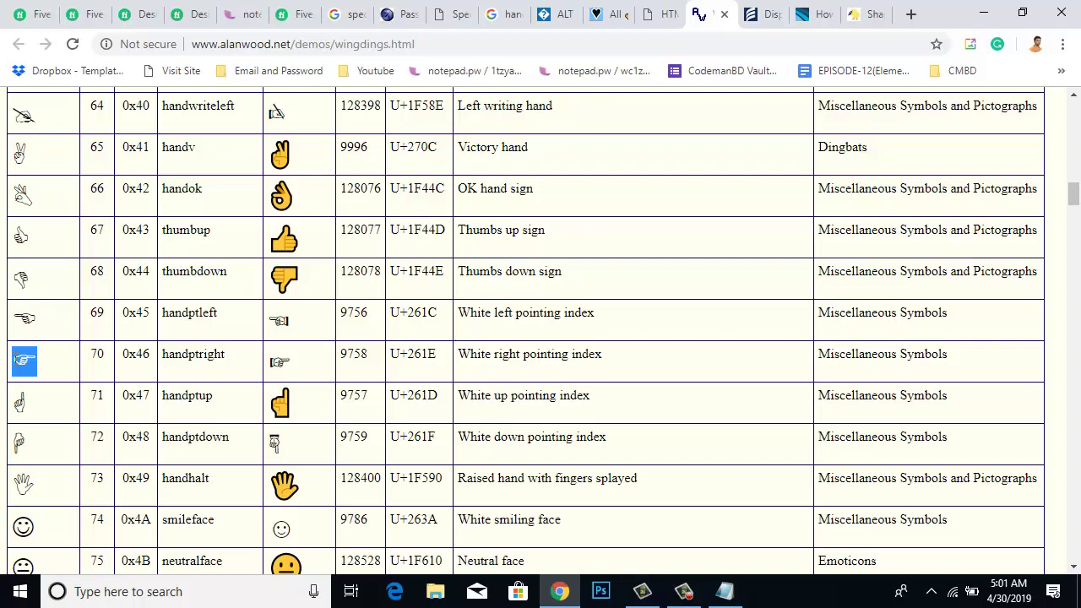
pyautogui.rightClick(25, 361)
pyautogui.click(72, 379)
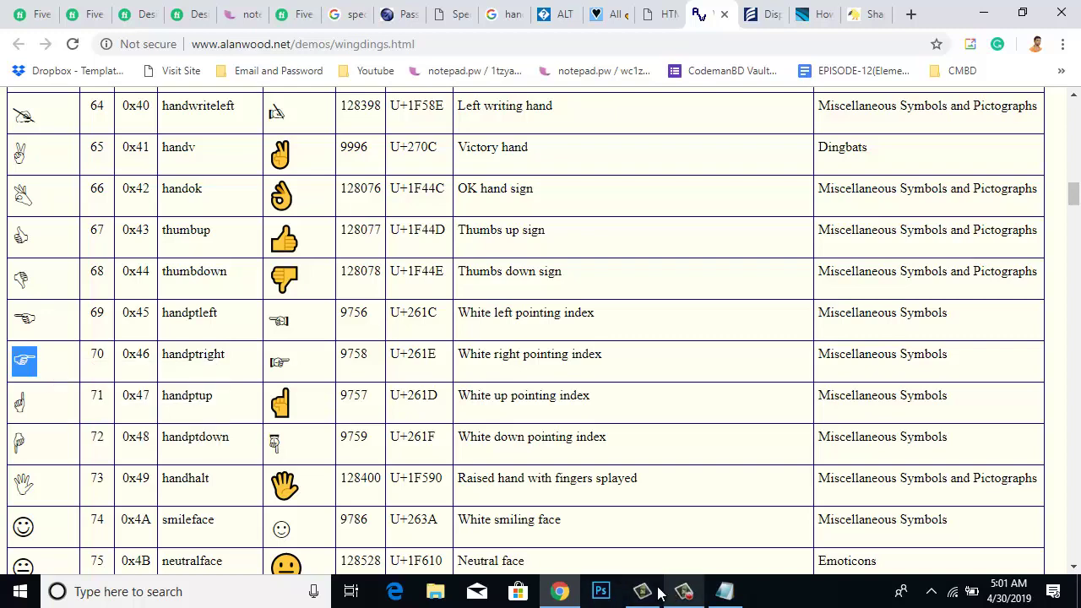
# - Try to paste the recopied Wingdings hand before "logo" in the gig description's Basic Package list, and undo the insertion
pyautogui.click(94, 15)
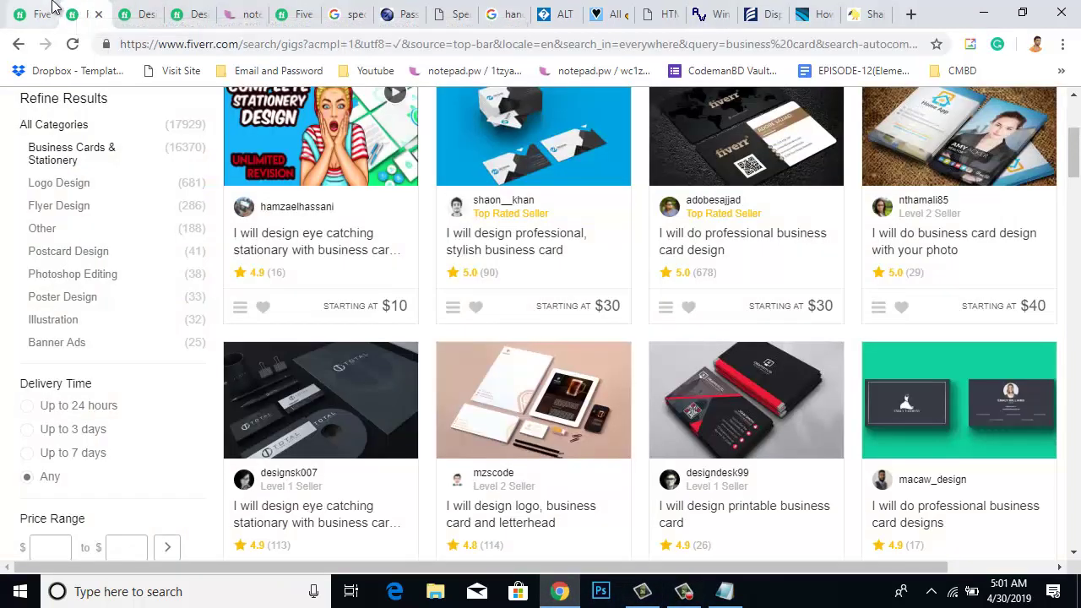
pyautogui.click(27, 14)
pyautogui.click(126, 344)
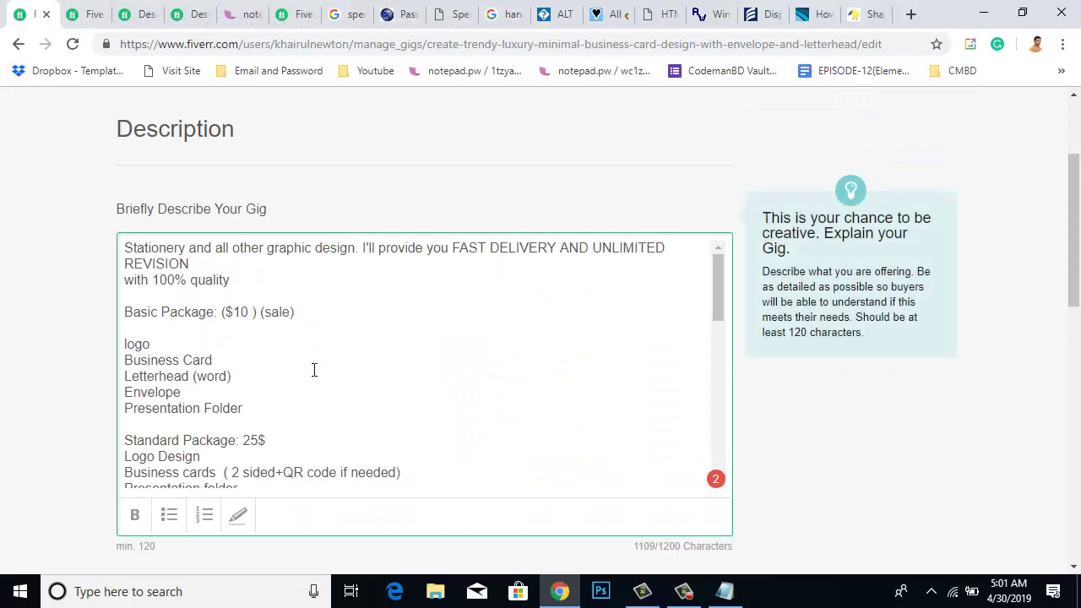
pyautogui.hotkey('ctrl', 'v')
pyautogui.hotkey('ctrl', 'z')
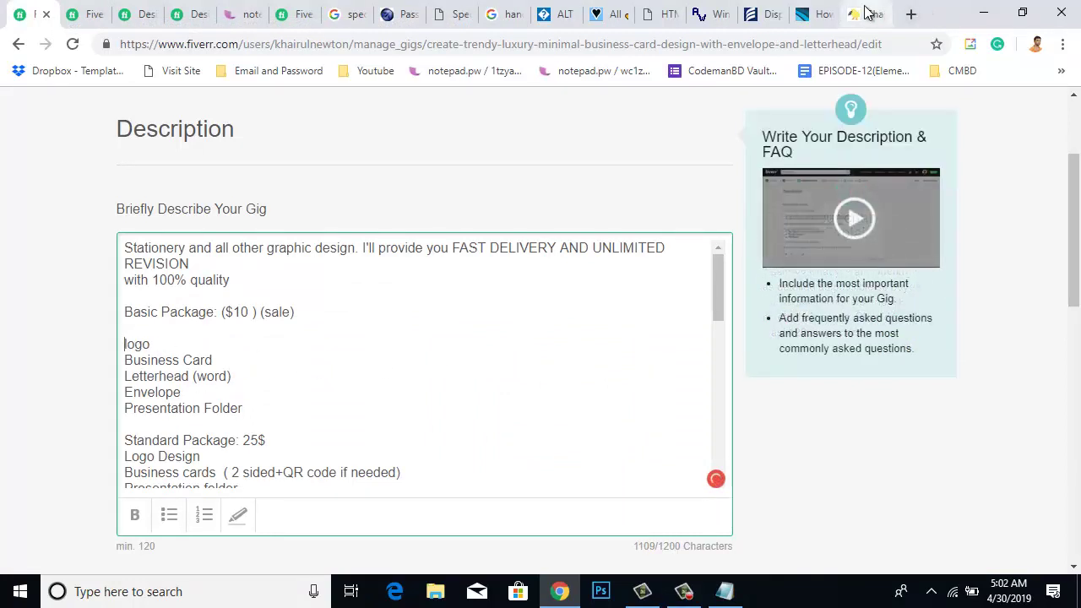
# - Copy the Black right pointing index symbol (☛) from the ALT codes page for hand sign symbols
pyautogui.click(655, 12)
pyautogui.click(574, 9)
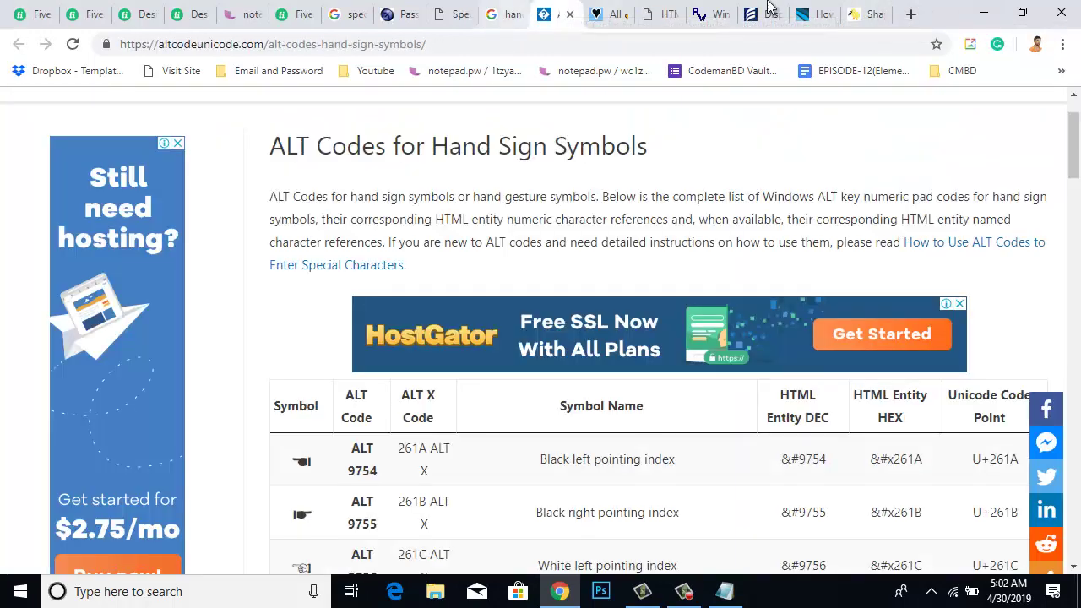
pyautogui.scroll(-3, 608, 429)
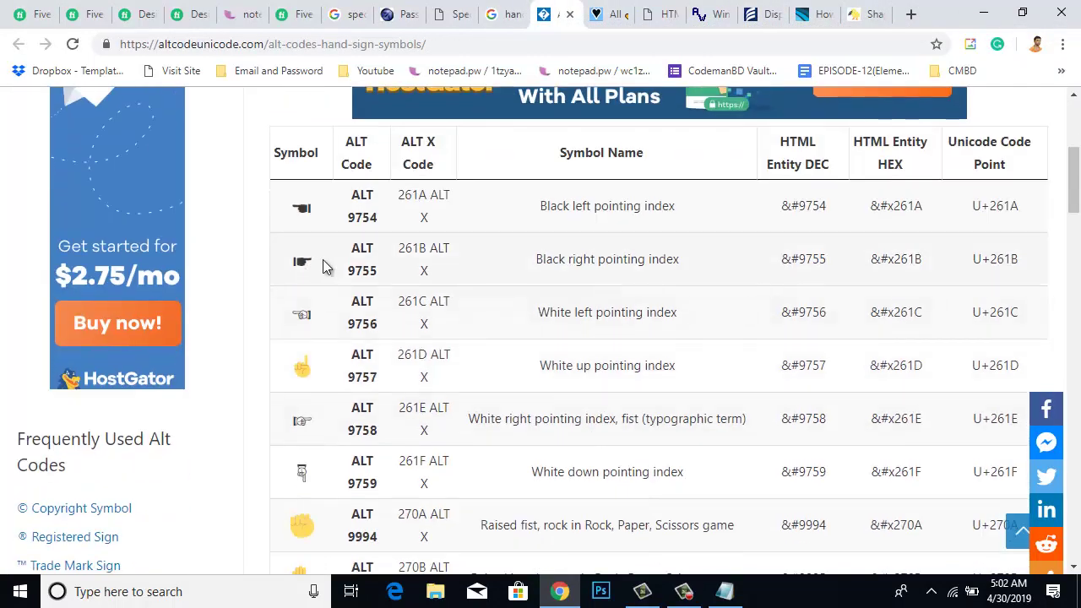
pyautogui.moveTo(326, 264); pyautogui.dragTo(293, 262)
pyautogui.hotkey('ctrl', 'c')
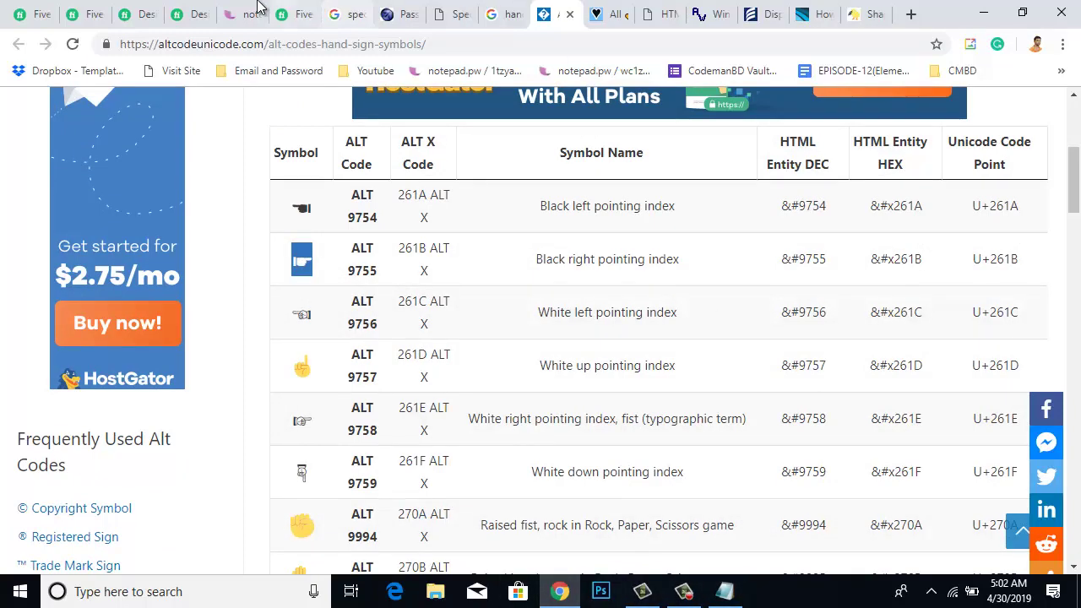
# - Insert the ☛ symbol before logo, Business Card, Letterhead (word), Envelope and Presentation Folder in the gig description's Basic Package list
pyautogui.click(48, 10)
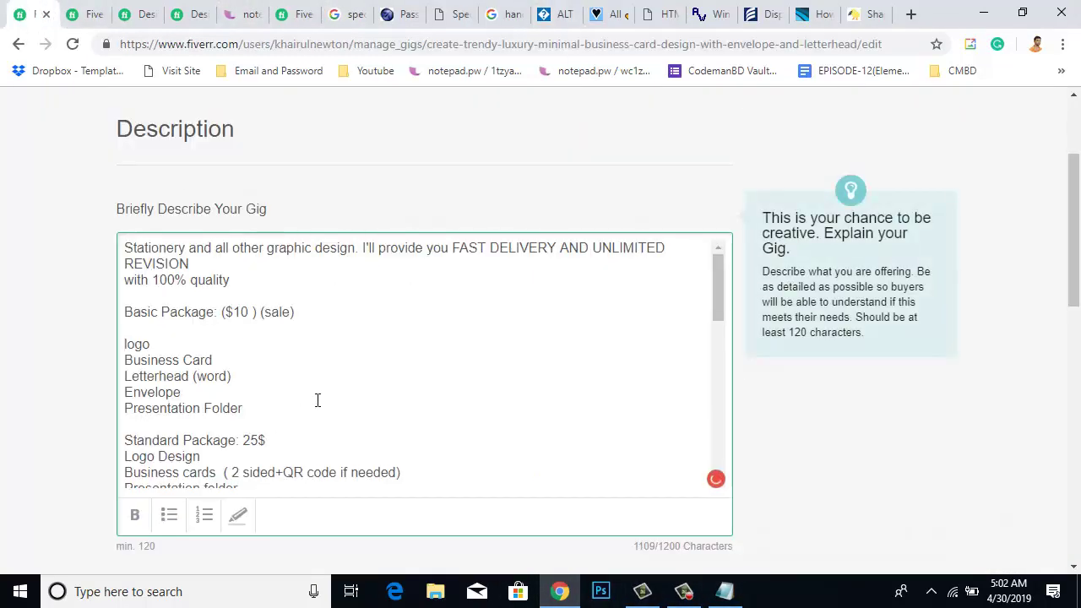
pyautogui.click(294, 375)
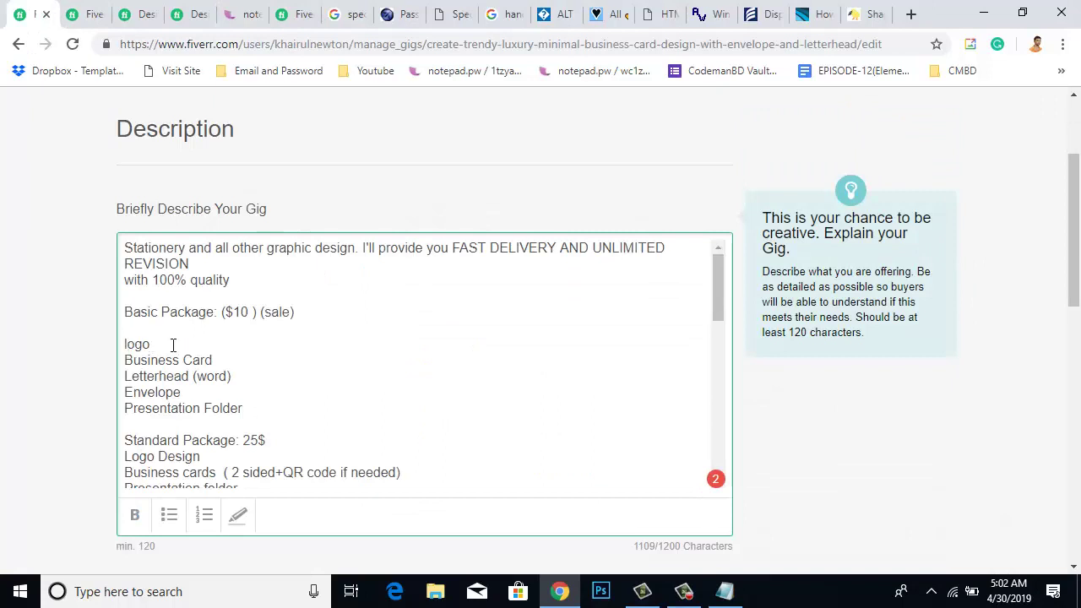
pyautogui.hotkey('ctrl', 'v')
pyautogui.hotkey('ctrl', 'v')
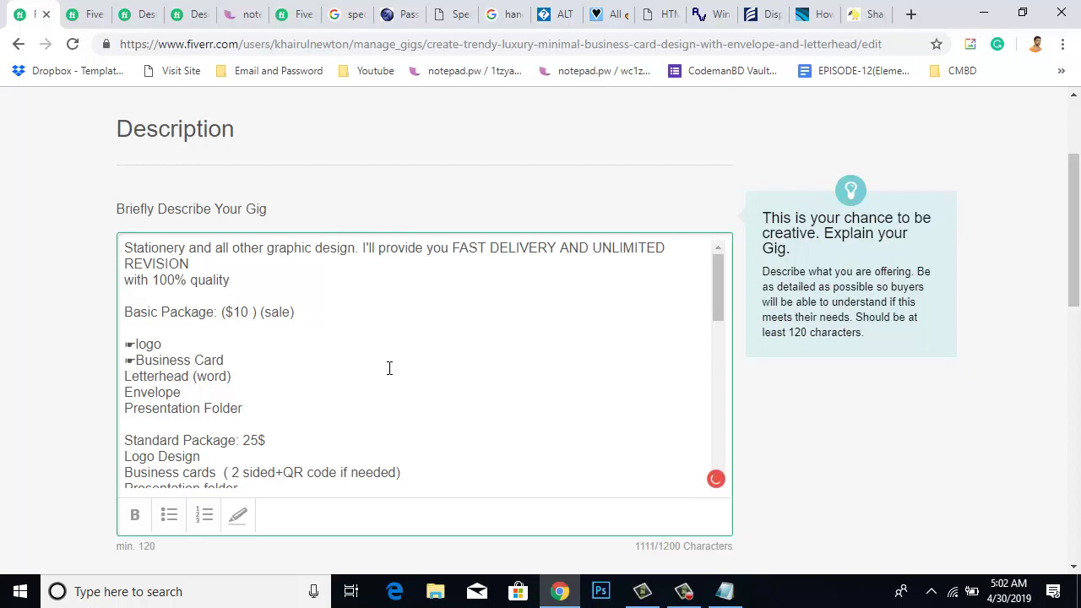
pyautogui.hotkey('ctrl', 'v')
pyautogui.press('Down')
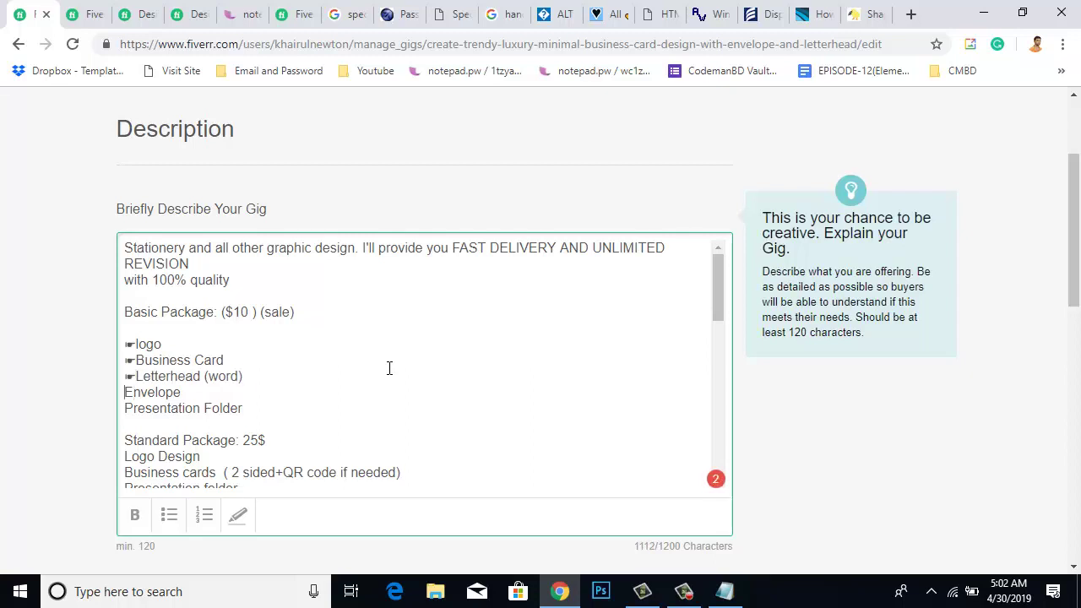
pyautogui.hotkey('ctrl', 'v')
pyautogui.press('Down')
pyautogui.hotkey('ctrl', 'v')
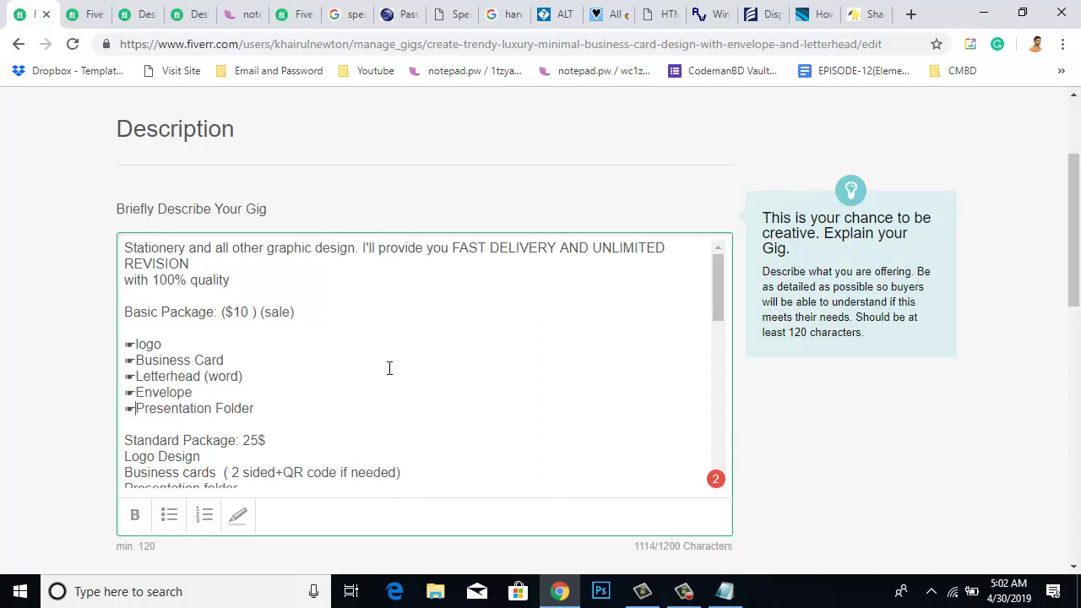
# - Insert the ☛ symbol before the Standard Package heading and its Logo Design, Business cards and Presentation folder lines
pyautogui.scroll(-2, 401, 359)
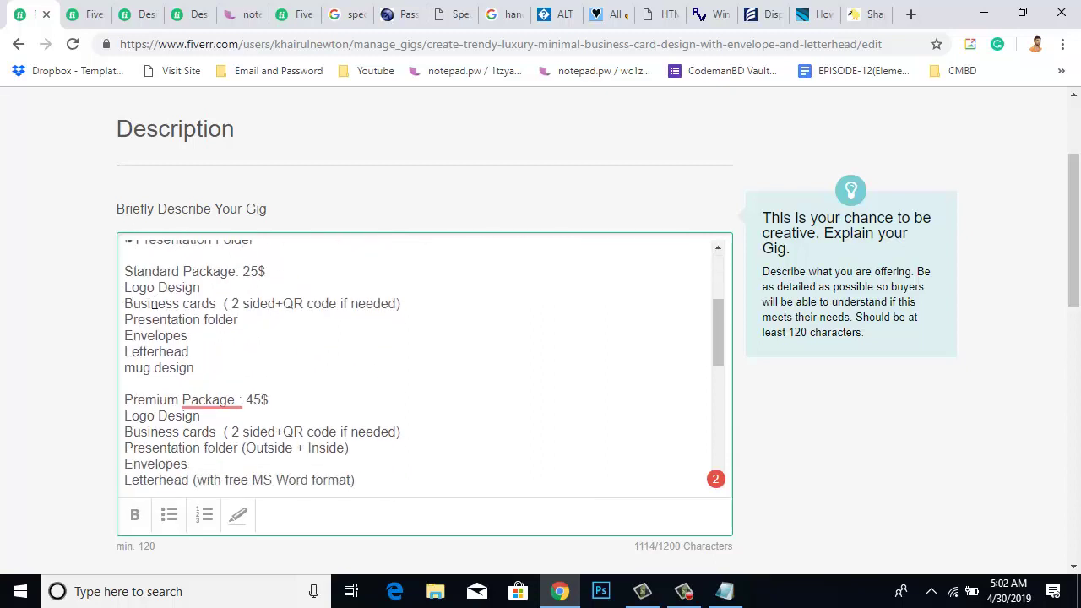
pyautogui.click(125, 271)
pyautogui.hotkey('ctrl', 'v')
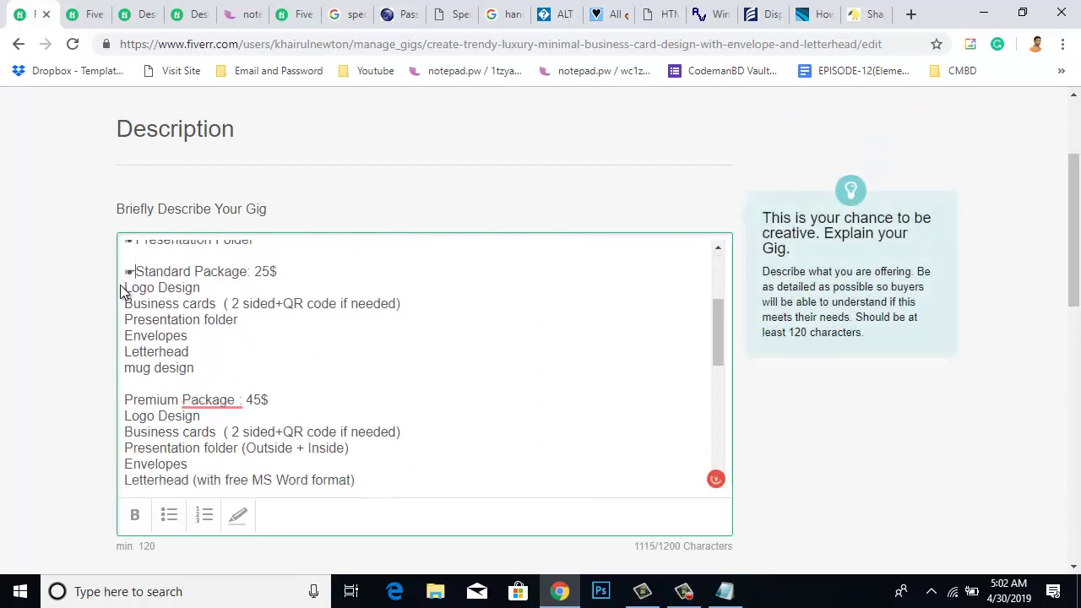
pyautogui.click(126, 288)
pyautogui.hotkey('ctrl', 'v')
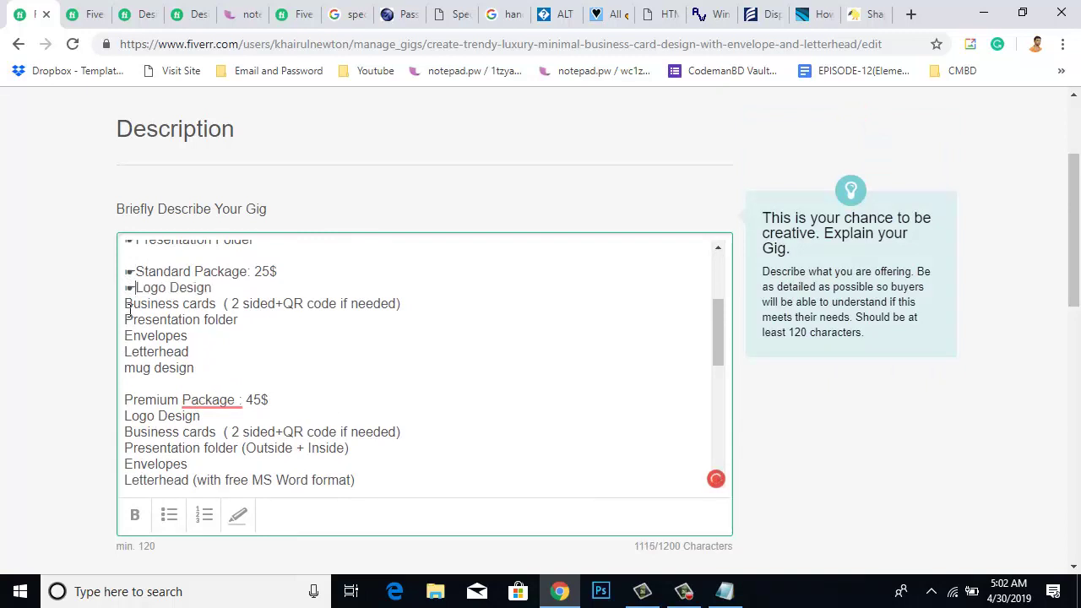
pyautogui.click(126, 303)
pyautogui.hotkey('ctrl', 'v')
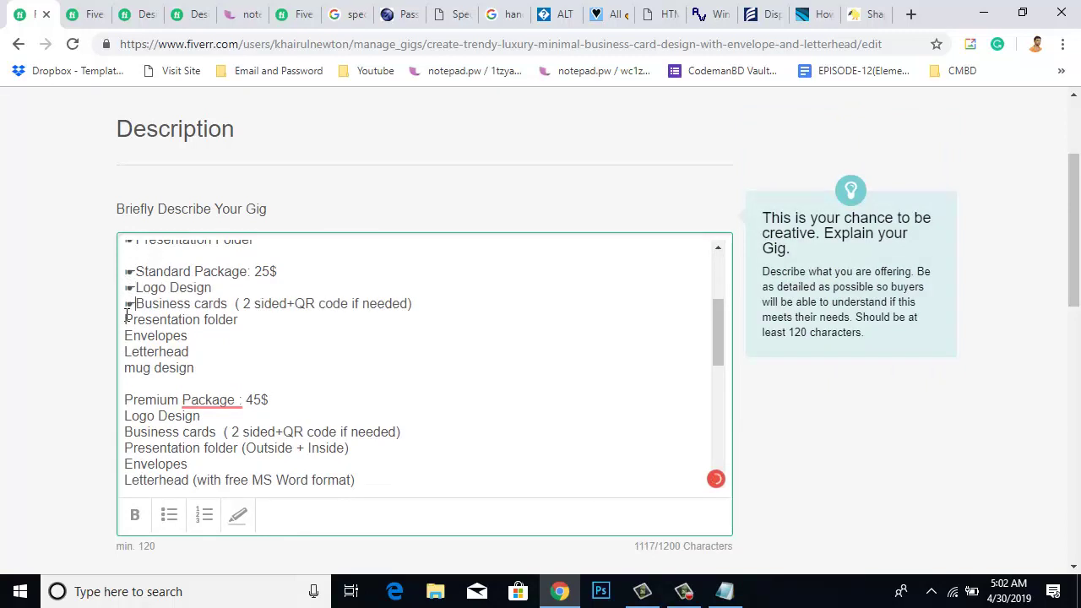
pyautogui.click(125, 320)
pyautogui.hotkey('ctrl', 'v')
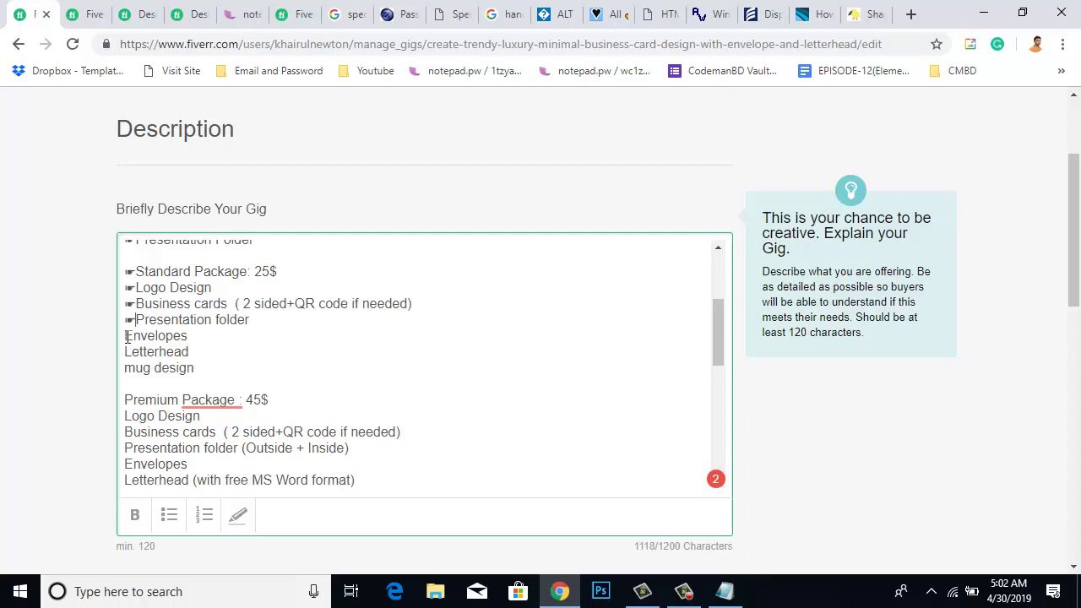
# - Add a ☛ marker before Envelopes, Letterhead and mug design in the Standard Package list
pyautogui.click(126, 337)
pyautogui.hotkey('ctrl', 'v')
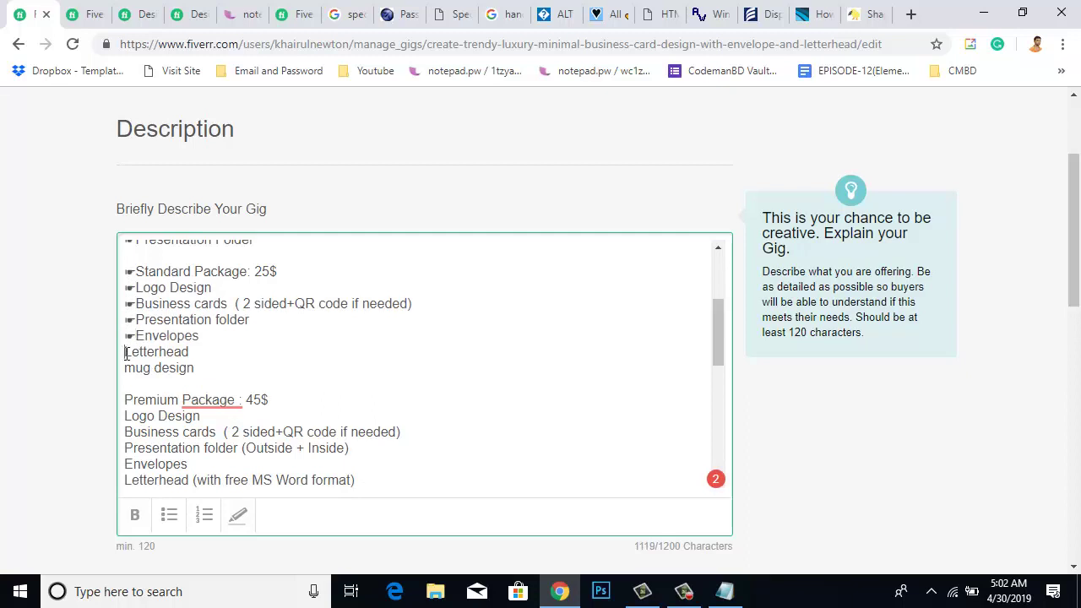
pyautogui.click(126, 352)
pyautogui.write('☛')
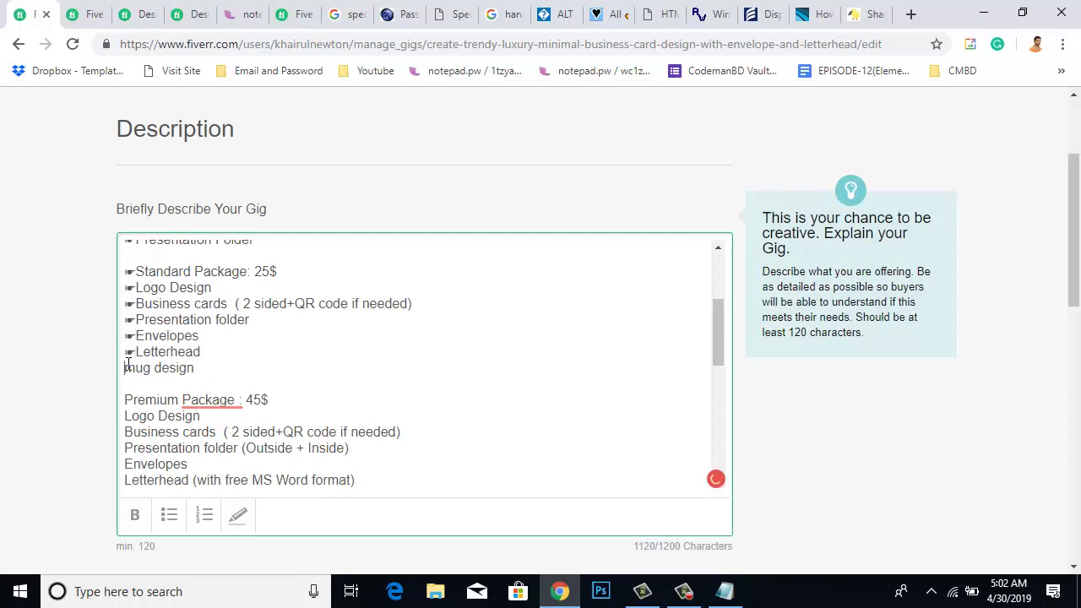
pyautogui.write('☛')
# - Add a ☛ marker before Logo Design, Business cards, Presentation folder, Envelopes and Letterhead in the Premium Package list
pyautogui.scroll(2, 304, 358)
pyautogui.scroll(-3, 253, 354)
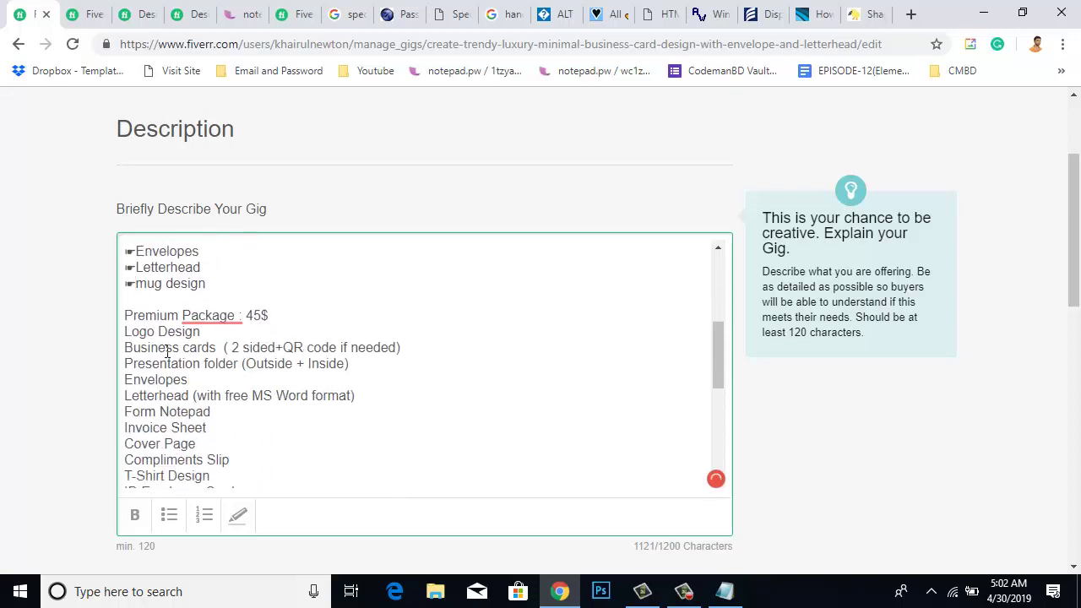
pyautogui.click(125, 331)
pyautogui.write('☛')
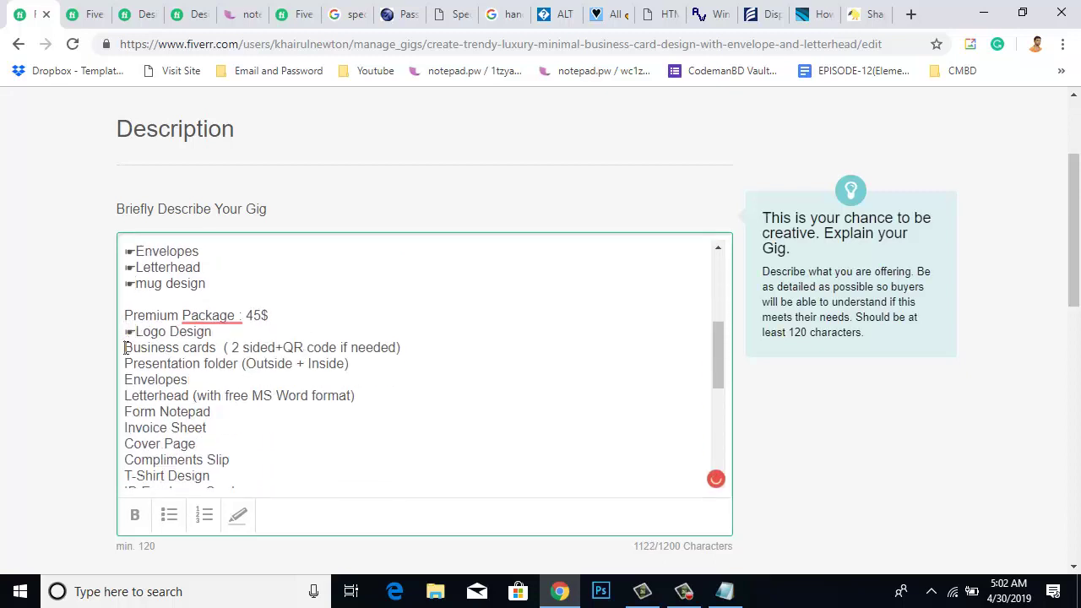
pyautogui.click(125, 347)
pyautogui.write('☛')
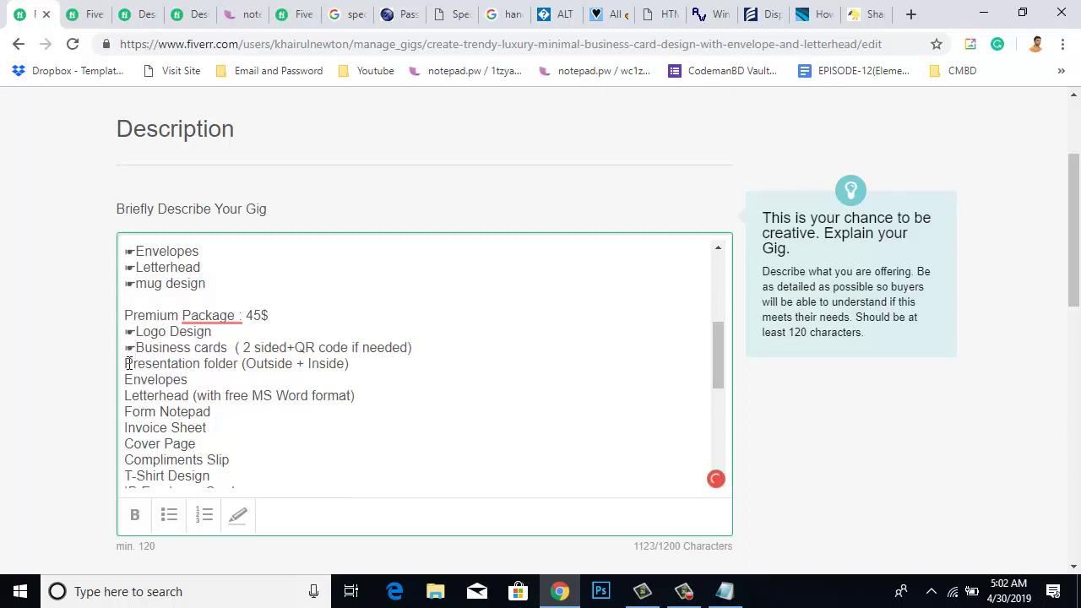
pyautogui.click(126, 364)
pyautogui.write('☛')
pyautogui.click(125, 379)
pyautogui.write('☛')
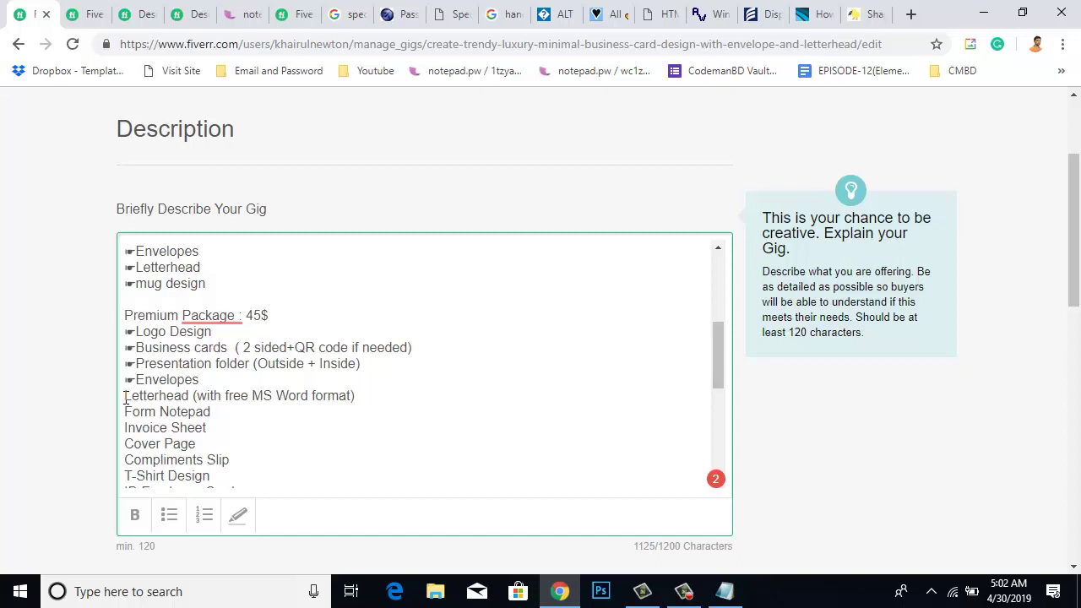
pyautogui.click(125, 395)
pyautogui.write('☛')
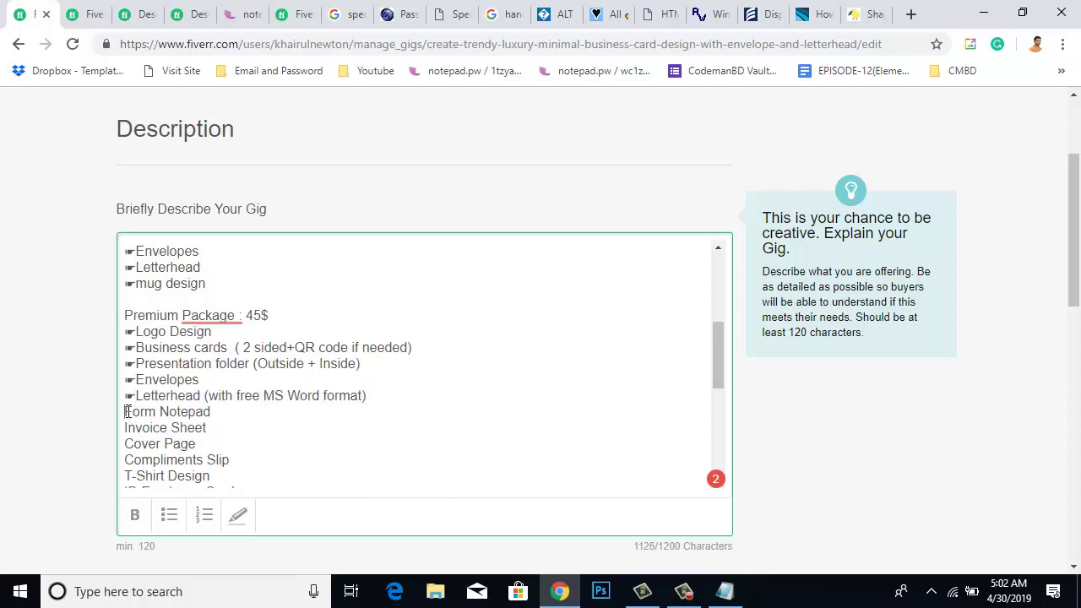
# - Add a ☛ marker before each remaining Premium Package item, from Form Notepad through Mug Design
pyautogui.click(127, 411)
pyautogui.write('☛')
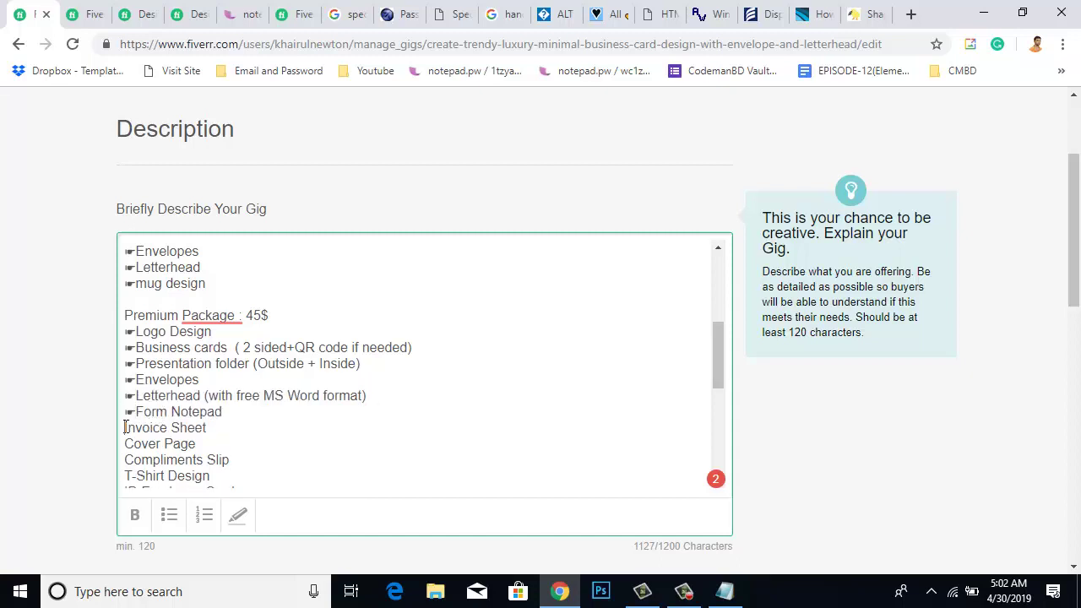
pyautogui.write('☛')
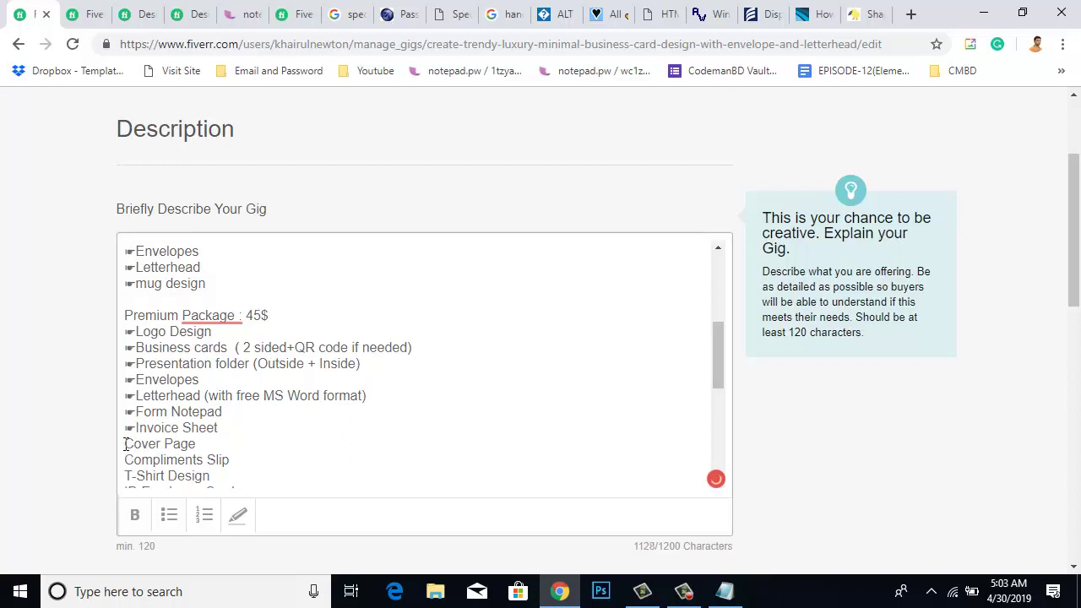
pyautogui.click(126, 443)
pyautogui.write('☛')
pyautogui.click(127, 460)
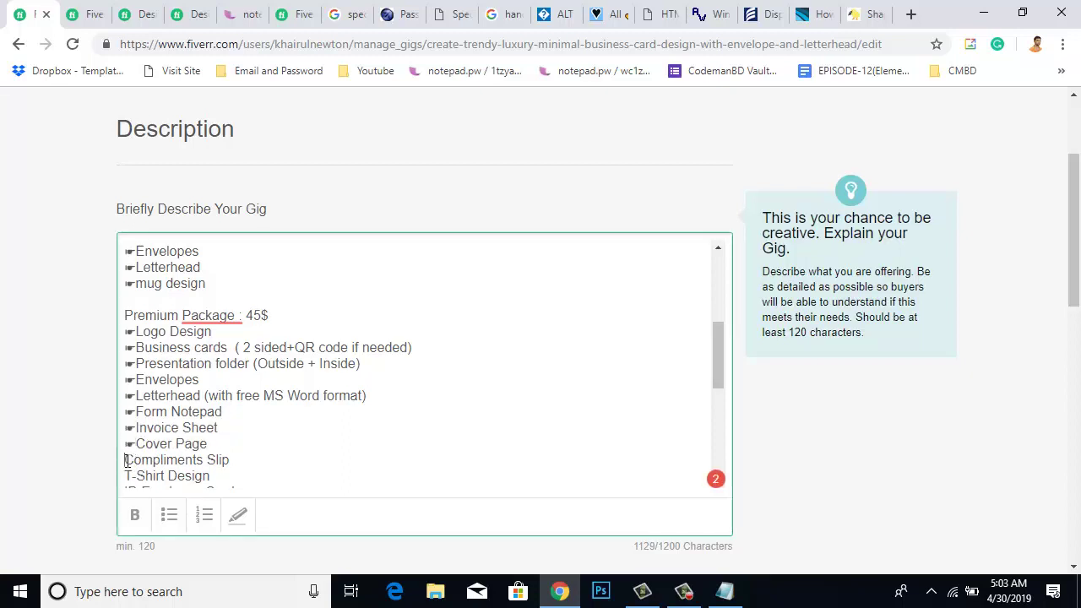
pyautogui.write('☛')
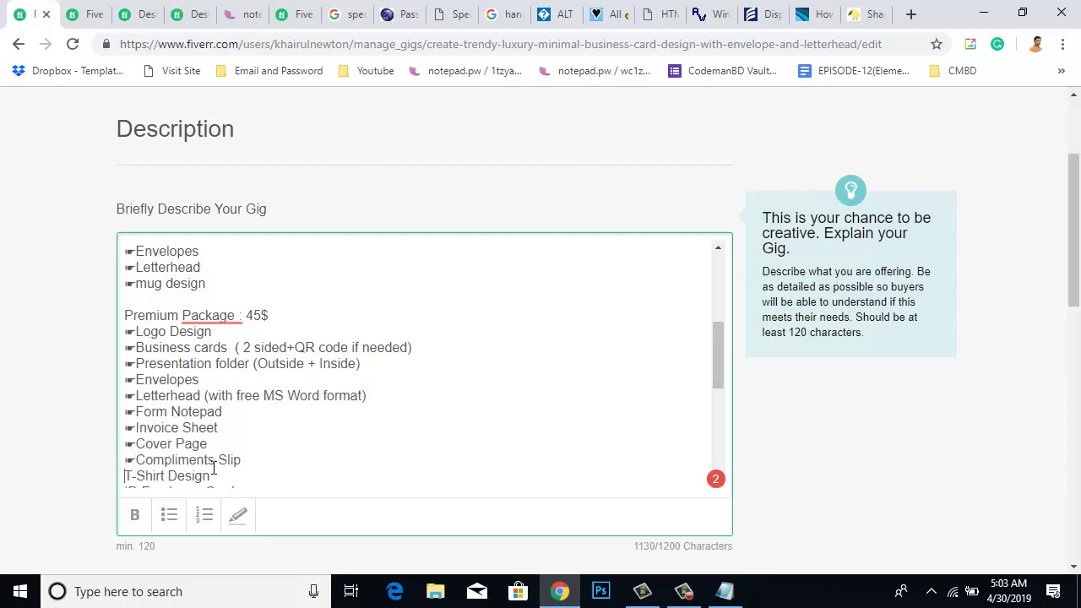
pyautogui.write('☛')
pyautogui.scroll(-2, 216, 466)
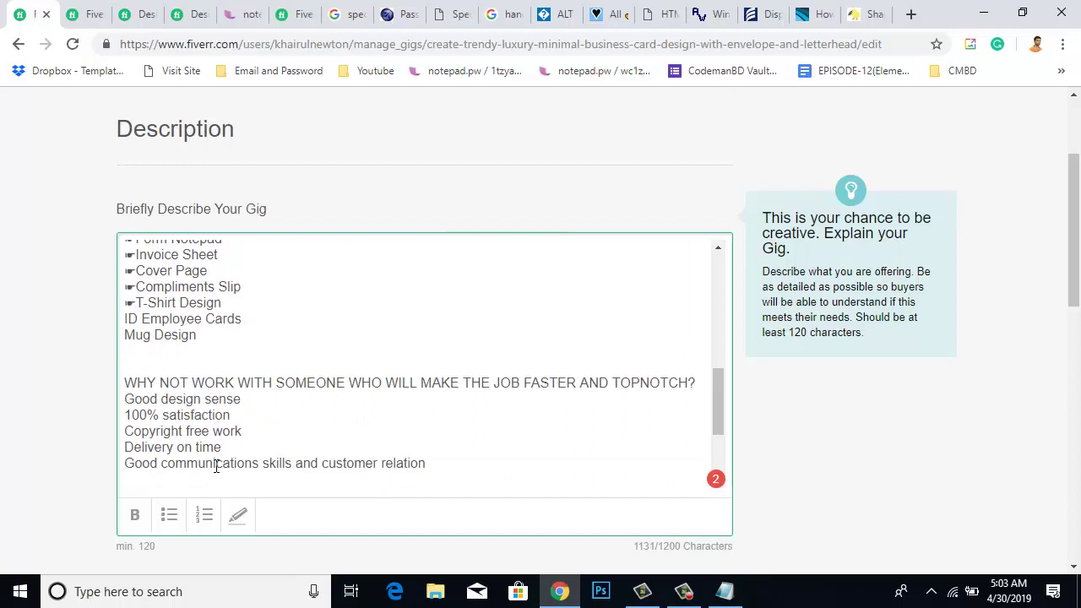
pyautogui.click(126, 318)
pyautogui.write('☛')
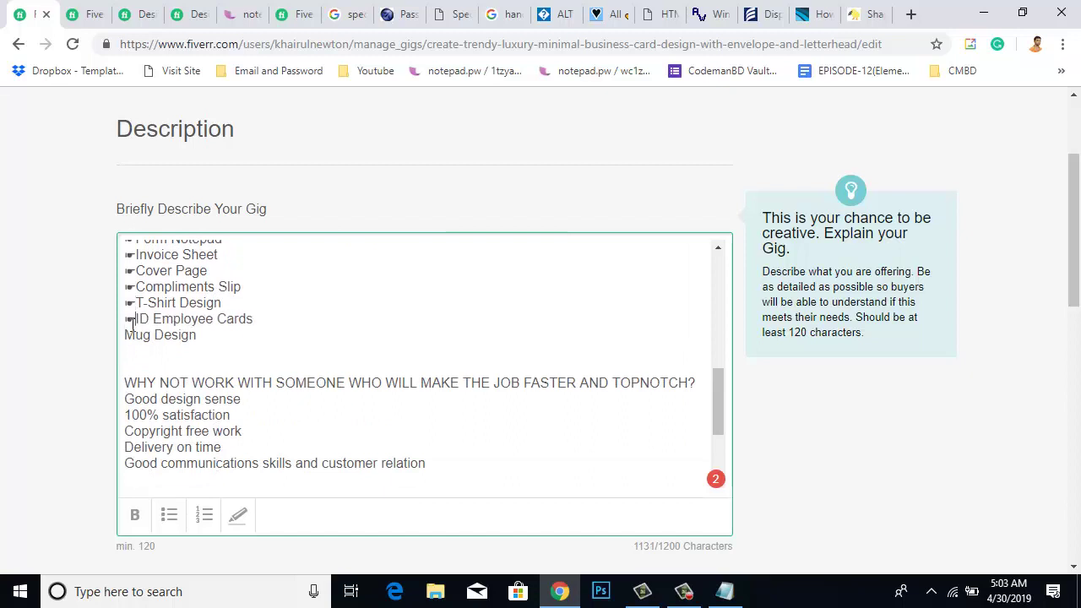
pyautogui.click(127, 336)
pyautogui.write('☛')
# - Review the whole gig description, from the opening lines and package lists to the reasons for ordering
pyautogui.scroll(3, 379, 316)
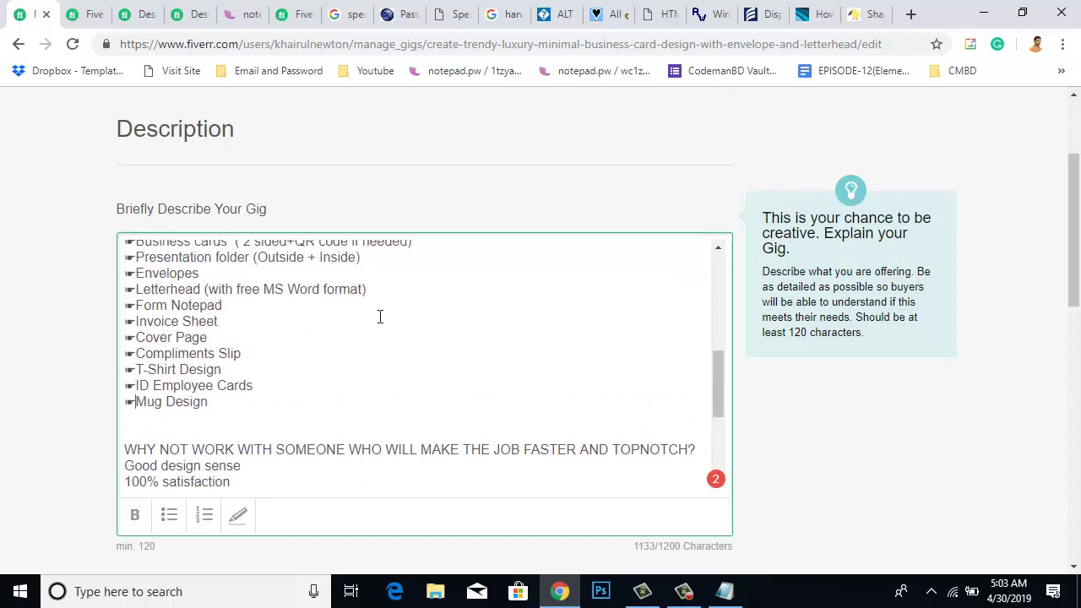
pyautogui.scroll(4, 379, 315)
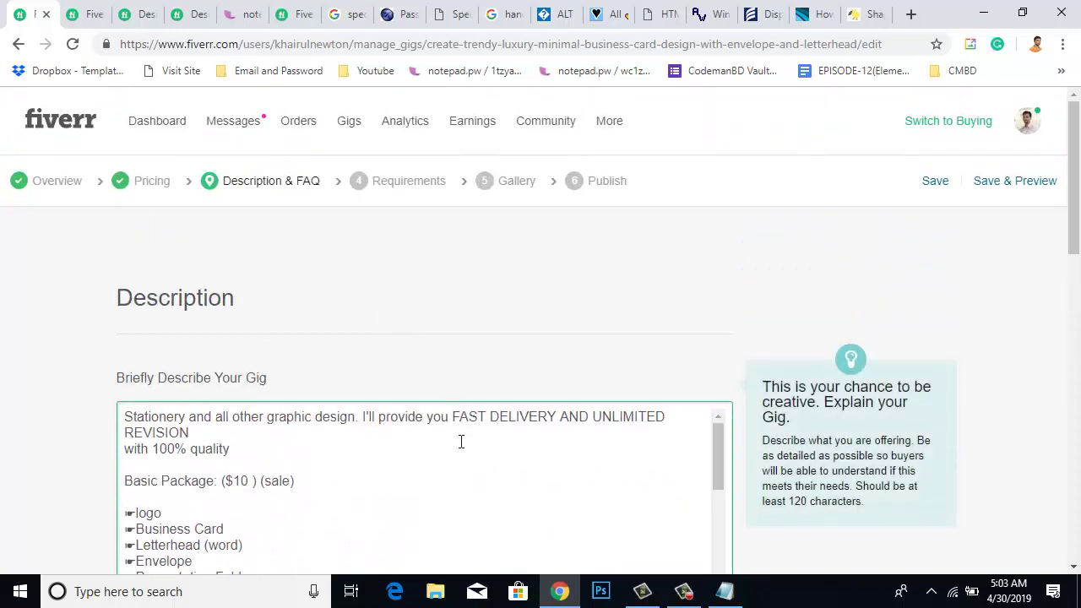
pyautogui.scroll(-2, 462, 442)
pyautogui.scroll(-6, 462, 442)
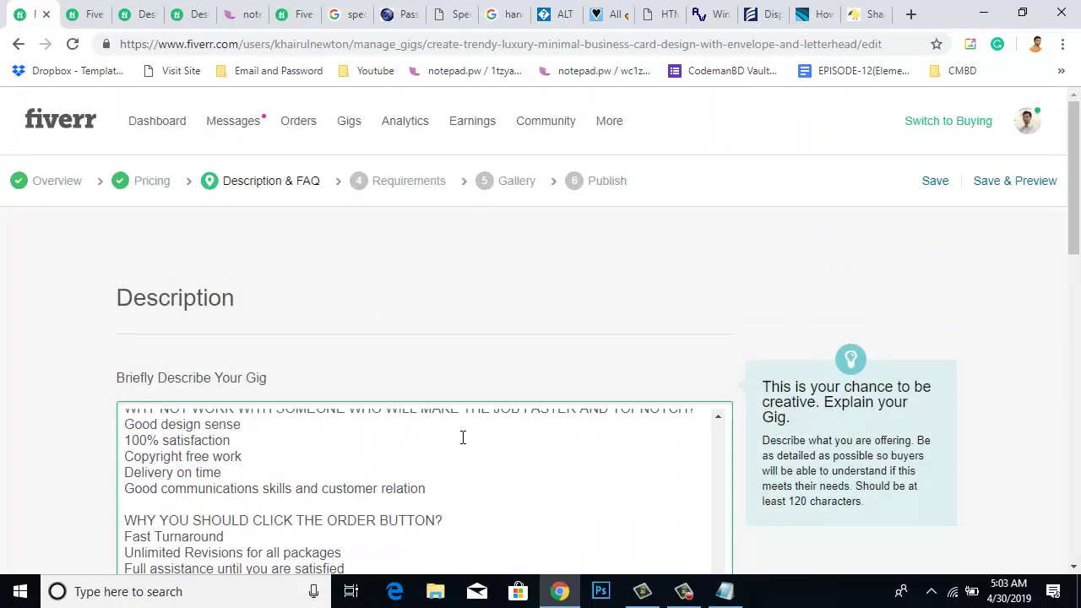
pyautogui.scroll(8, 462, 438)
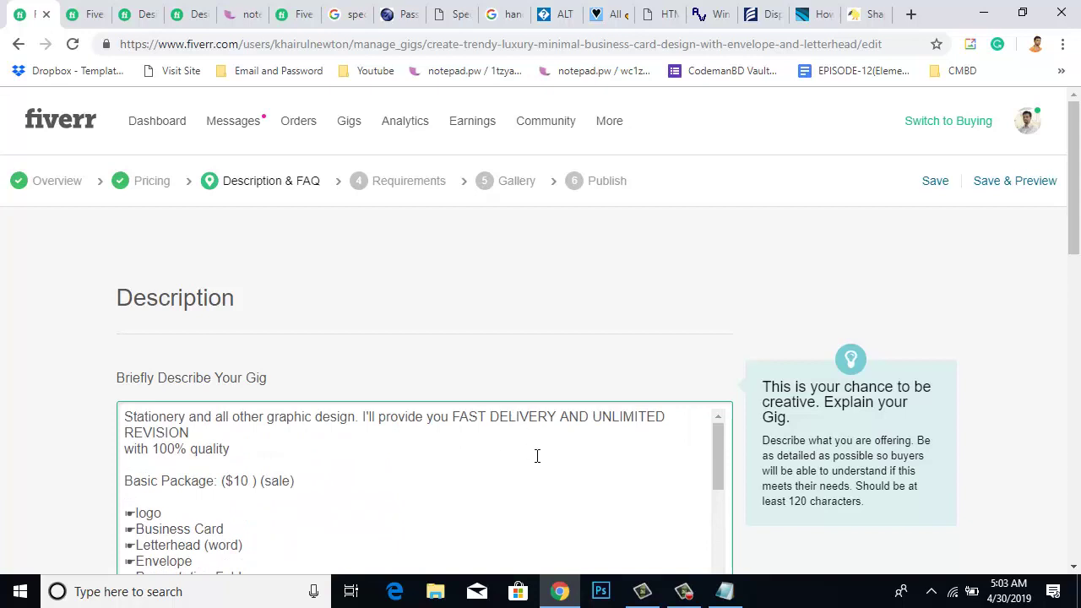
pyautogui.scroll(-3, 540, 456)
pyautogui.scroll(3, 722, 447)
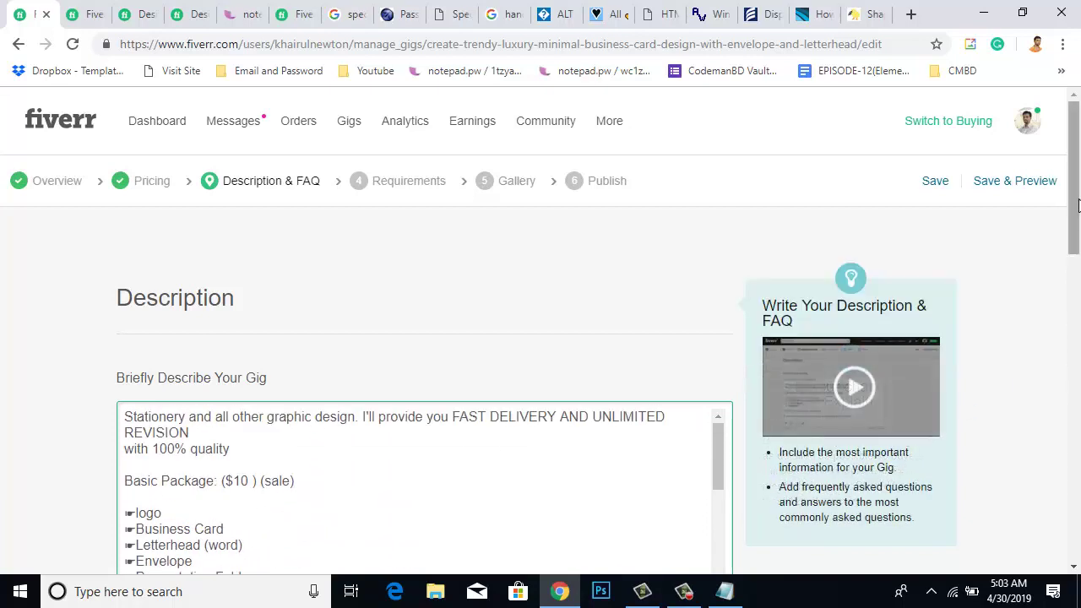
pyautogui.moveTo(1076, 206); pyautogui.dragTo(1076, 304)
pyautogui.scroll(-1, 405, 331)
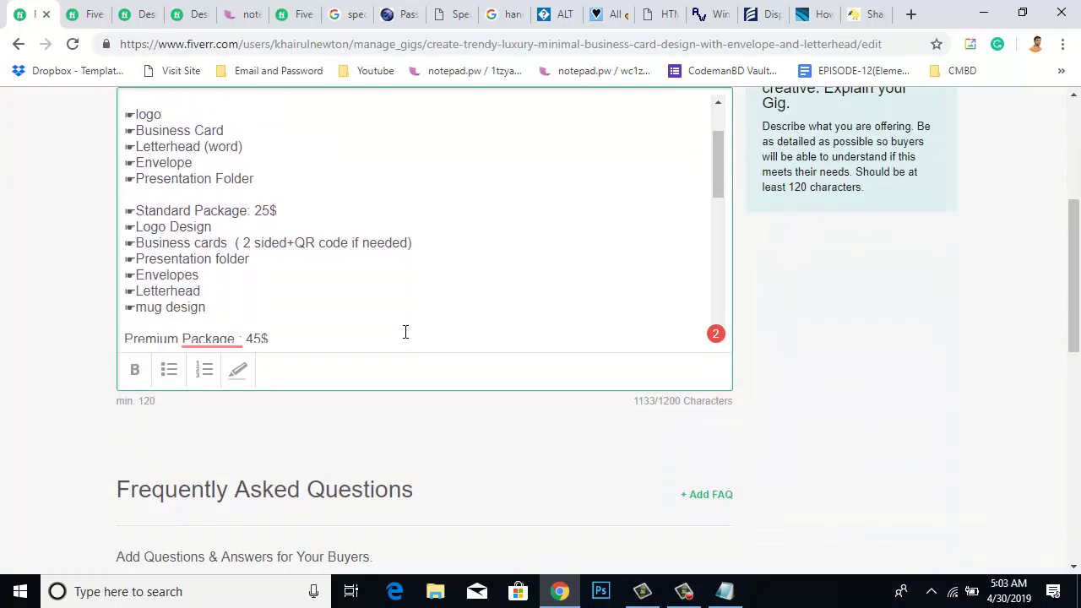
pyautogui.scroll(2, 284, 299)
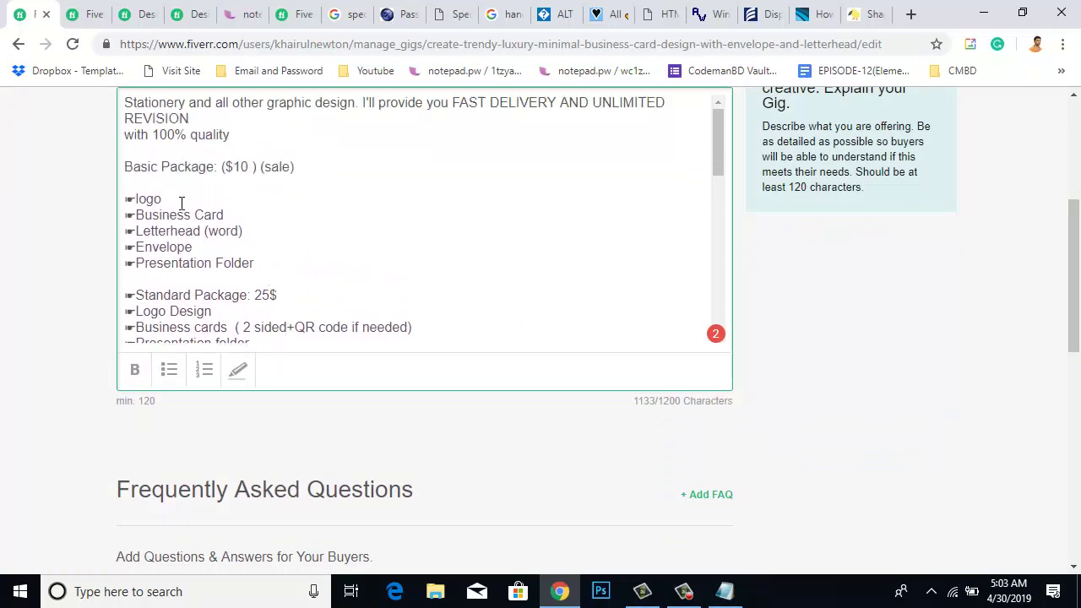
# - Make the word "logo" in the Basic Package list bold and highlighted
pyautogui.moveTo(162, 200); pyautogui.dragTo(138, 201)
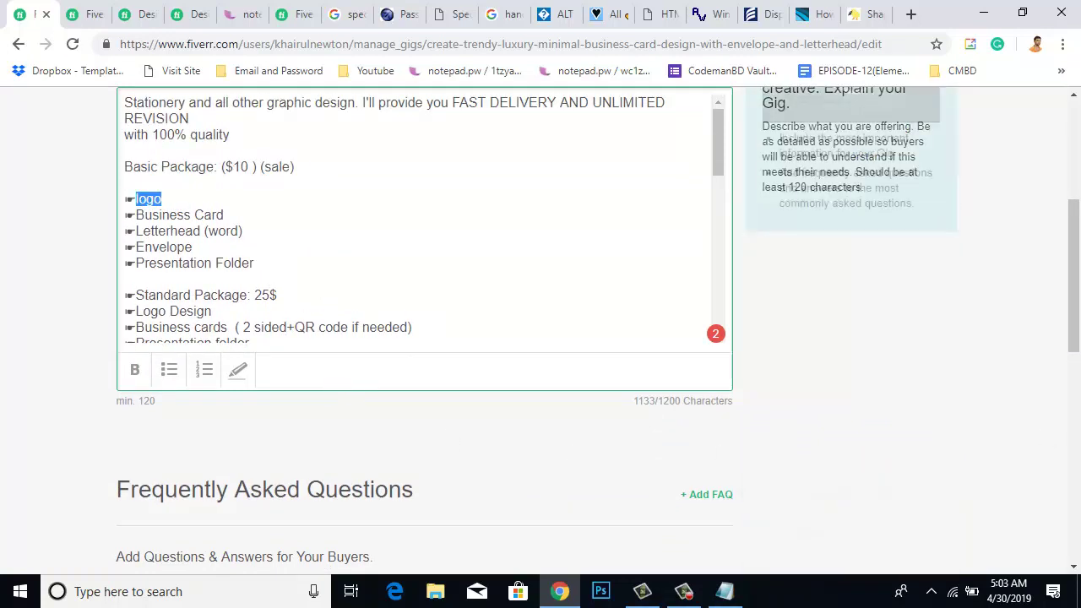
pyautogui.click(127, 370)
pyautogui.click(239, 372)
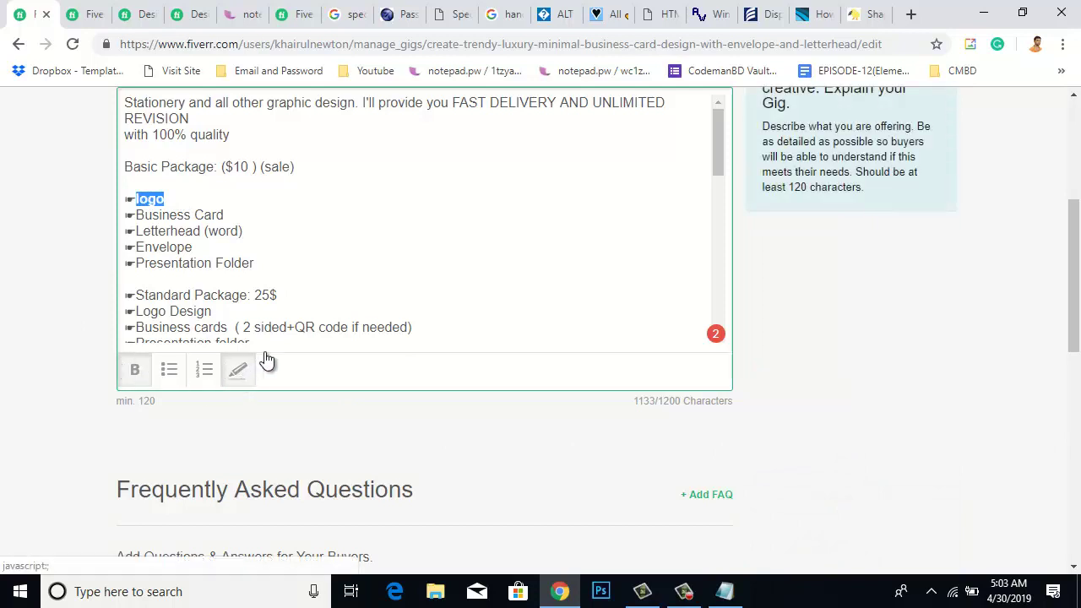
pyautogui.click(451, 229)
# - Make the line "with 100% quality" in the description's introduction bold and highlighted
pyautogui.scroll(2, 550, 279)
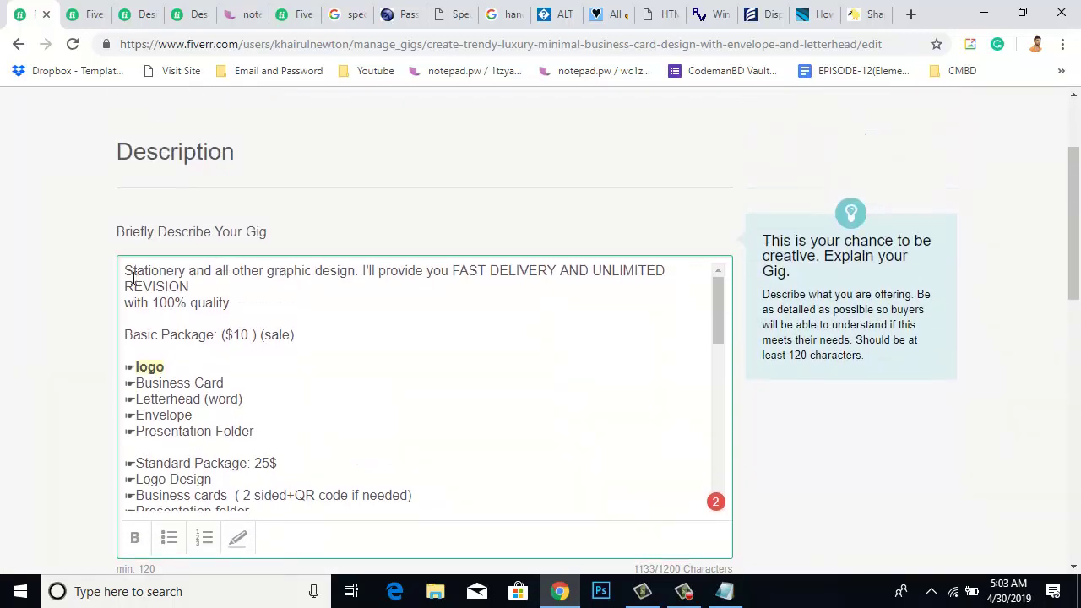
pyautogui.moveTo(230, 305); pyautogui.dragTo(170, 314)
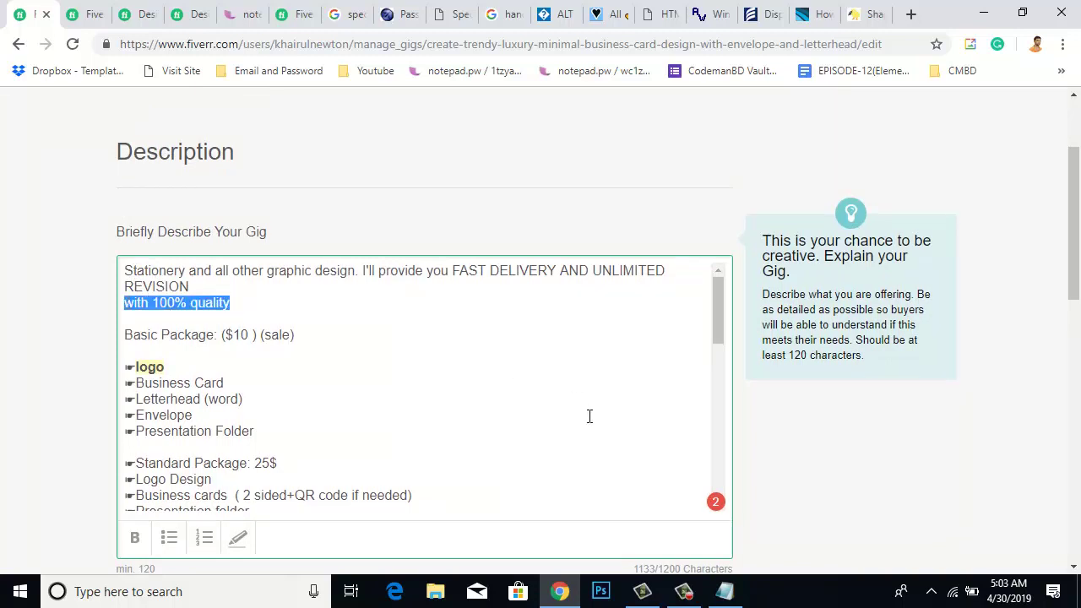
pyautogui.click(135, 538)
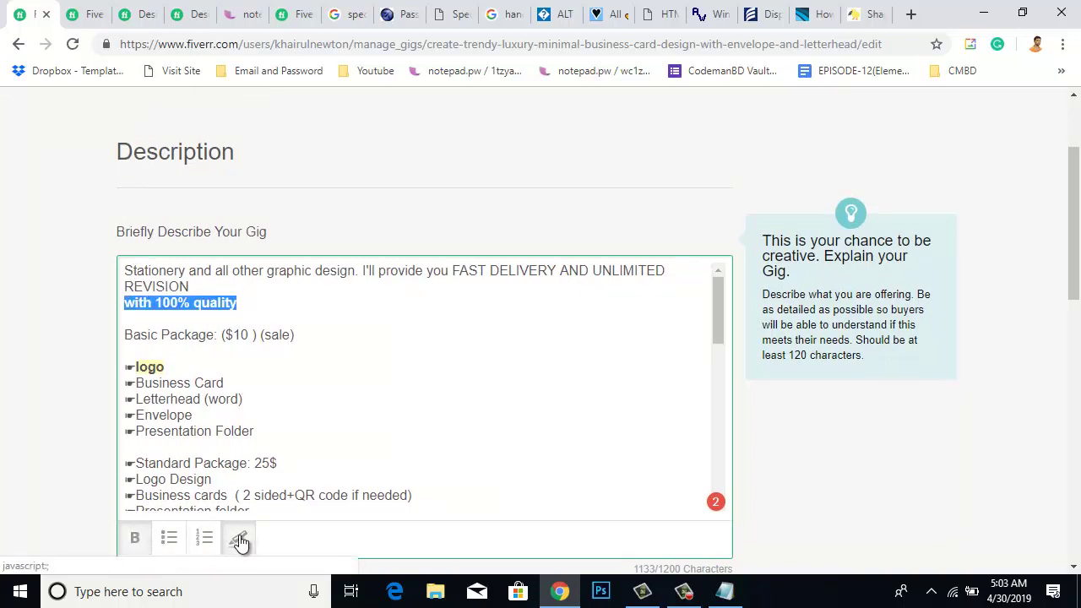
pyautogui.click(465, 327)
# - Make Letterhead bold and highlighted and Envelopes bold in the Standard Package list
pyautogui.scroll(-2, 551, 372)
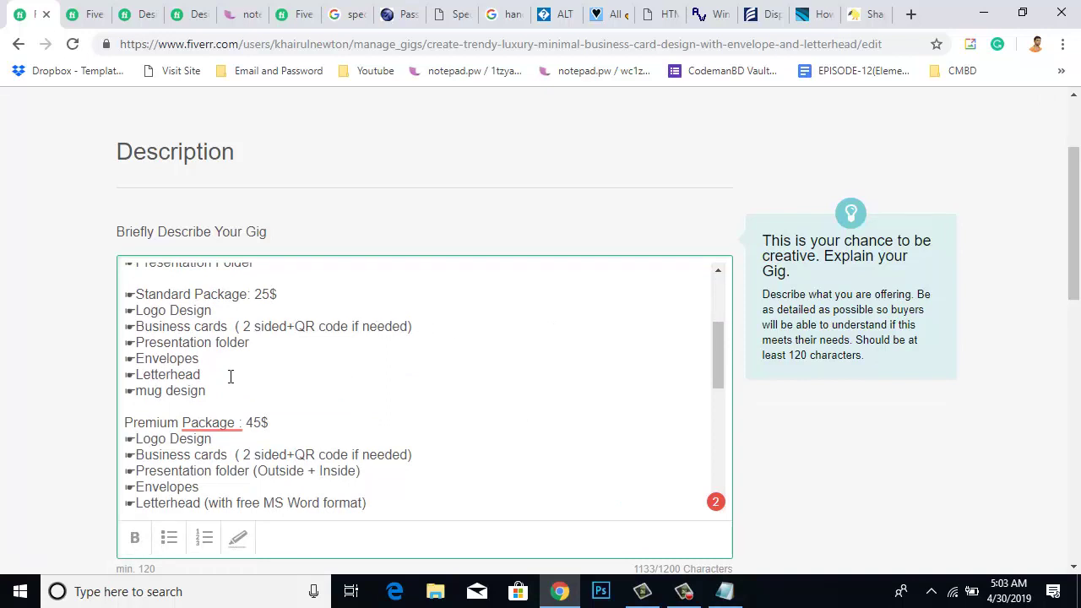
pyautogui.moveTo(231, 376); pyautogui.dragTo(138, 378)
pyautogui.click(136, 540)
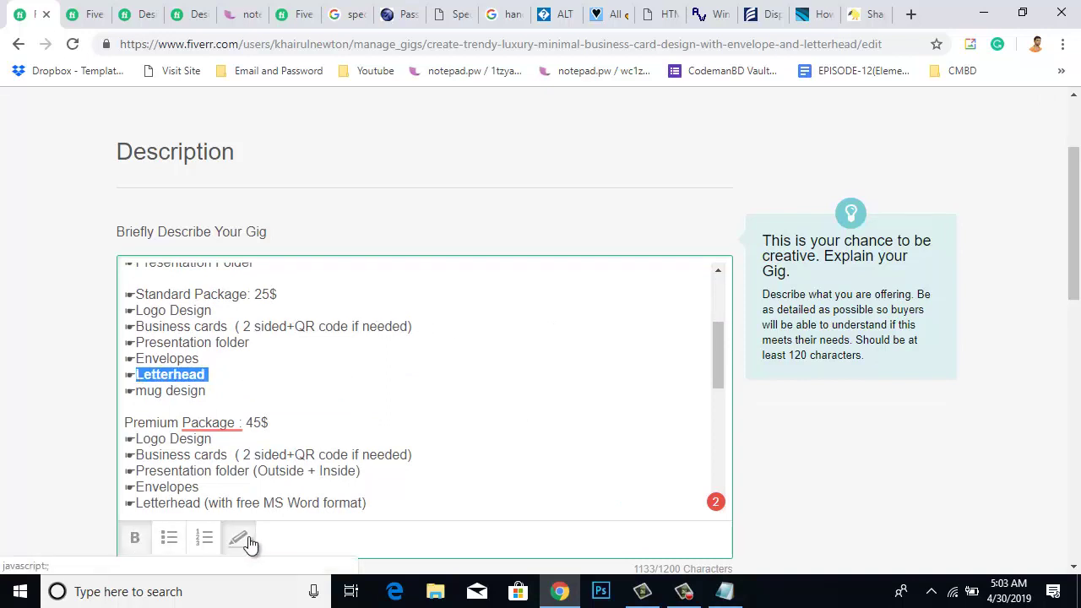
pyautogui.moveTo(253, 353); pyautogui.dragTo(132, 358)
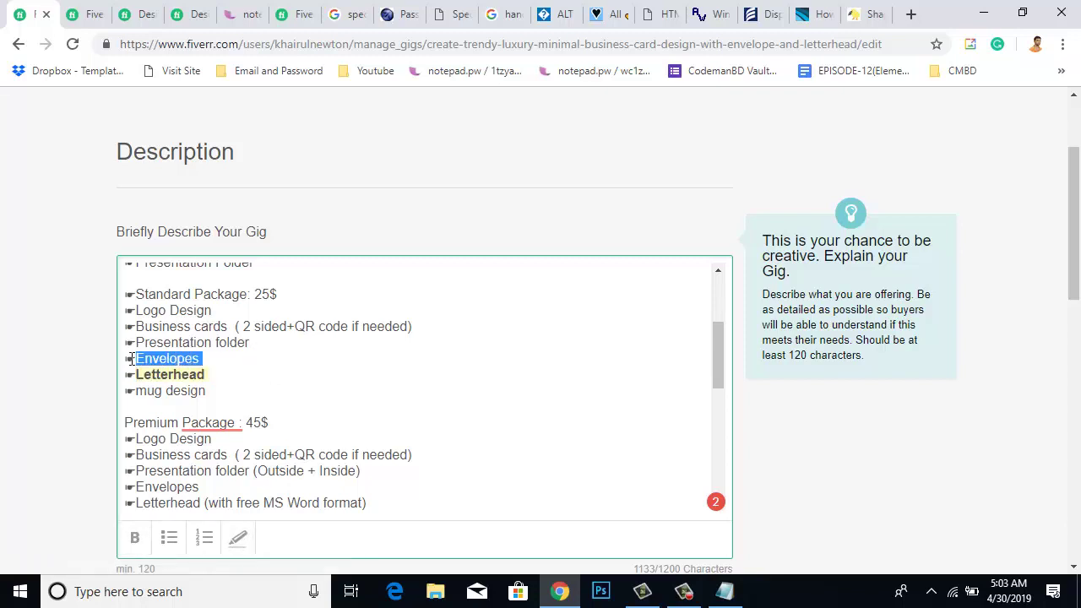
pyautogui.click(136, 538)
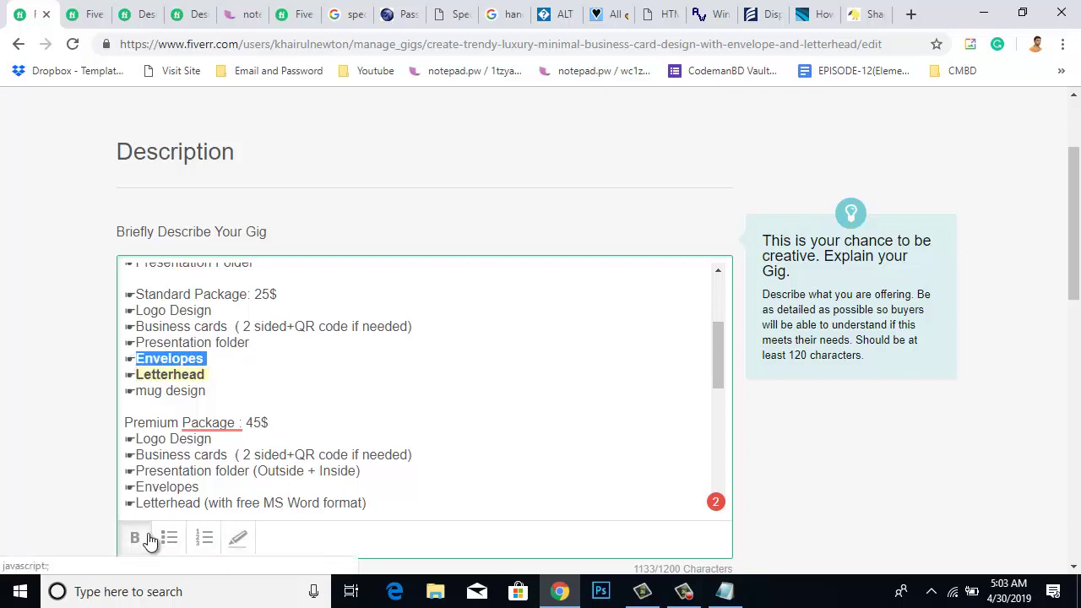
pyautogui.click(397, 436)
# - Make "T-Shirt Design" in the Premium Package list bold and highlighted
pyautogui.scroll(-2, 452, 418)
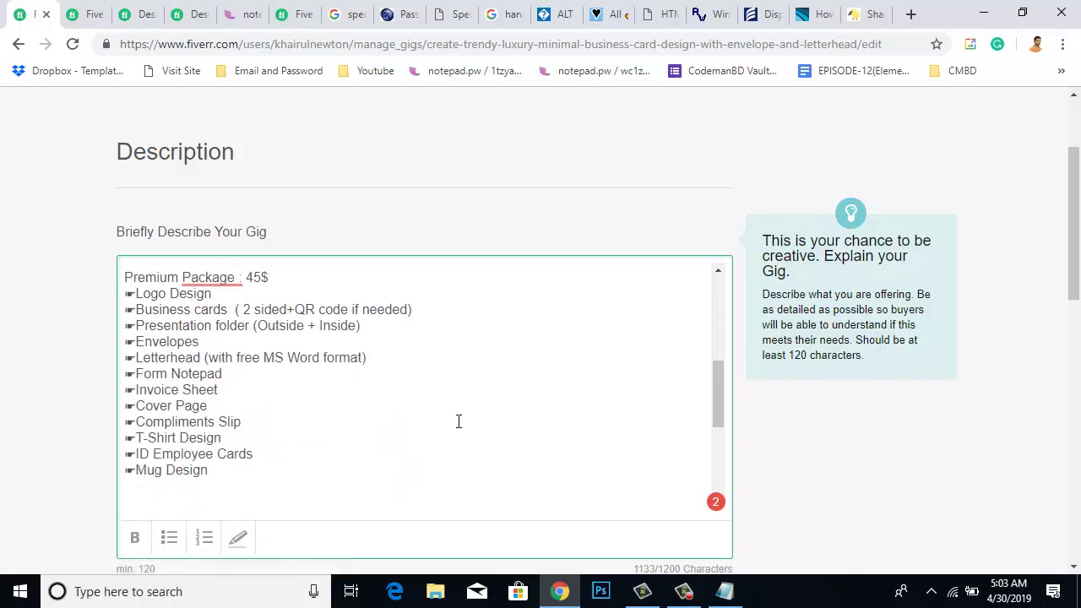
pyautogui.moveTo(280, 354); pyautogui.dragTo(135, 358)
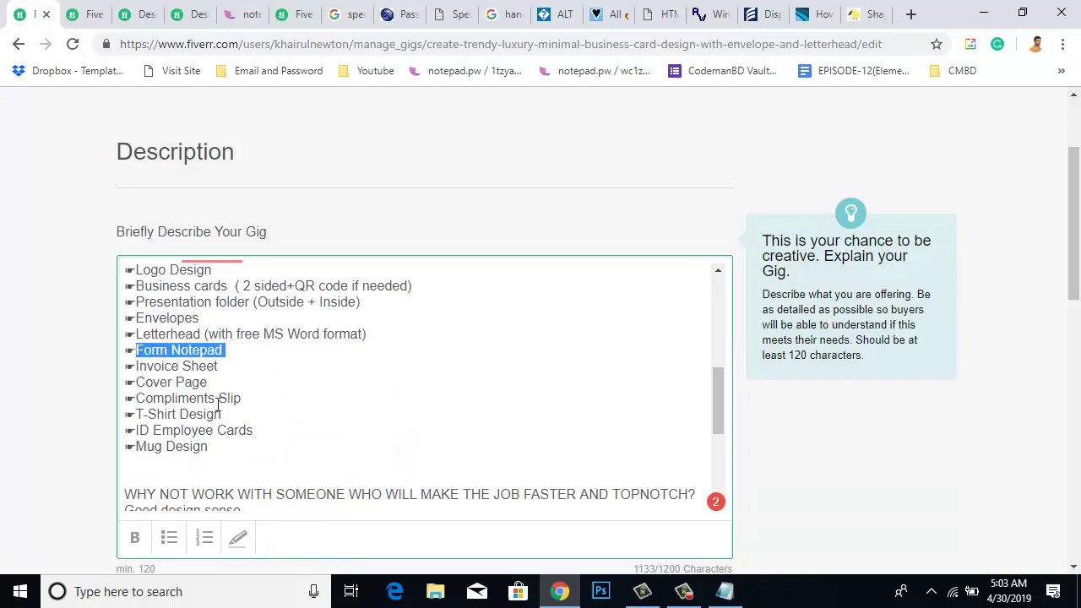
pyautogui.moveTo(262, 404); pyautogui.dragTo(155, 402)
pyautogui.moveTo(229, 415); pyautogui.dragTo(151, 425)
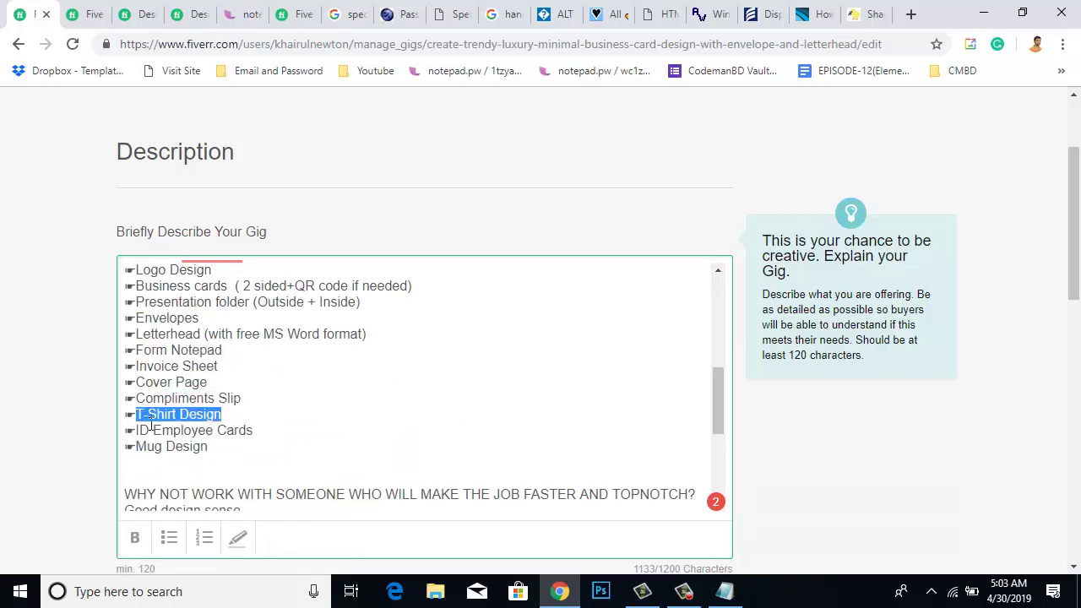
pyautogui.click(134, 538)
pyautogui.click(238, 538)
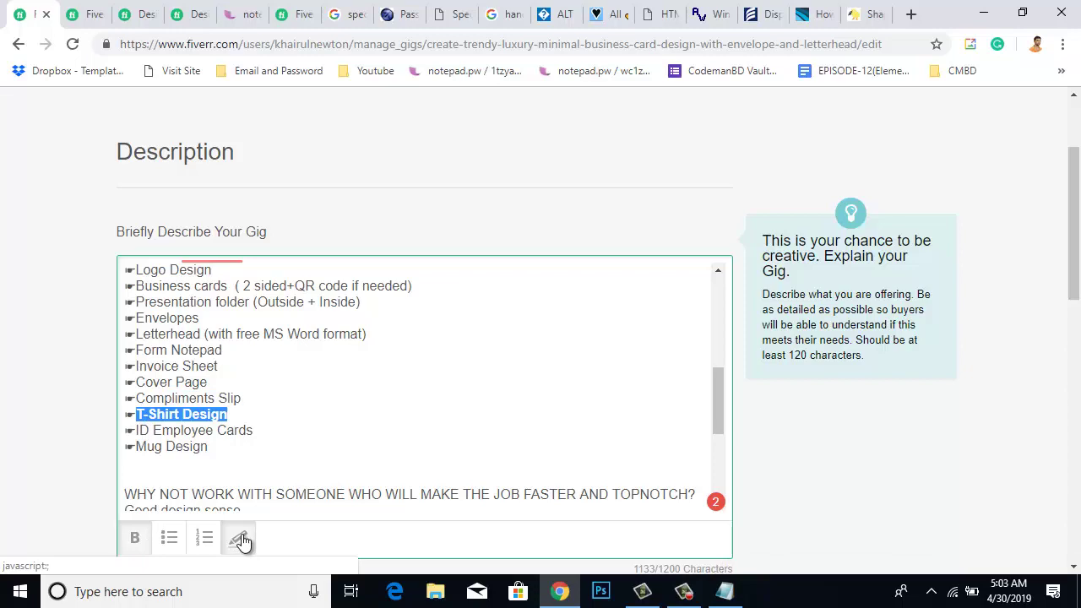
pyautogui.click(410, 410)
# - Check the closing section of the description and its grammar checker indicator
pyautogui.scroll(-6, 417, 422)
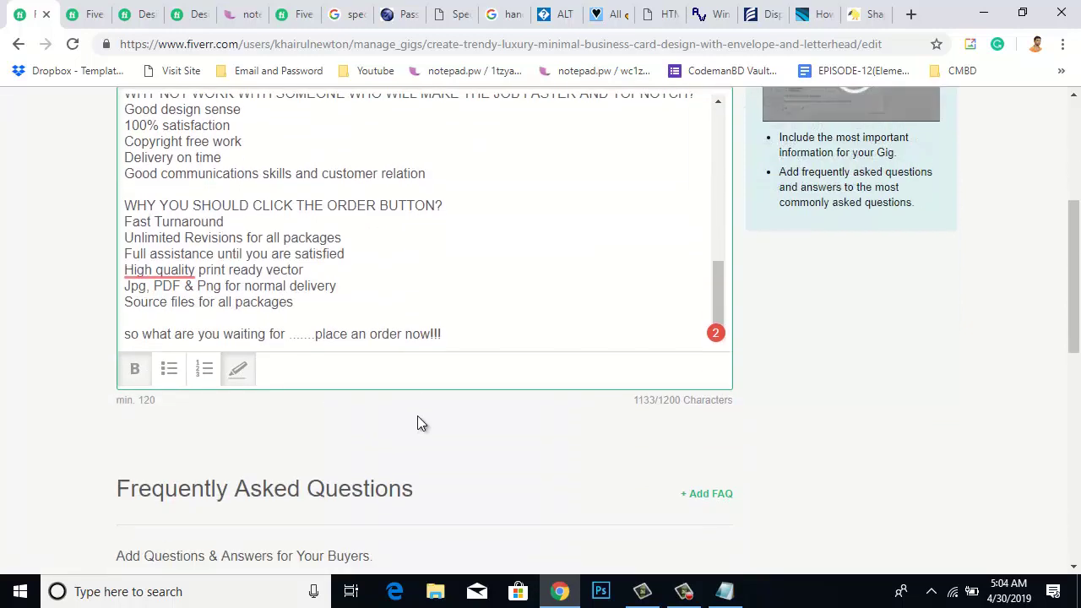
pyautogui.moveTo(722, 336)
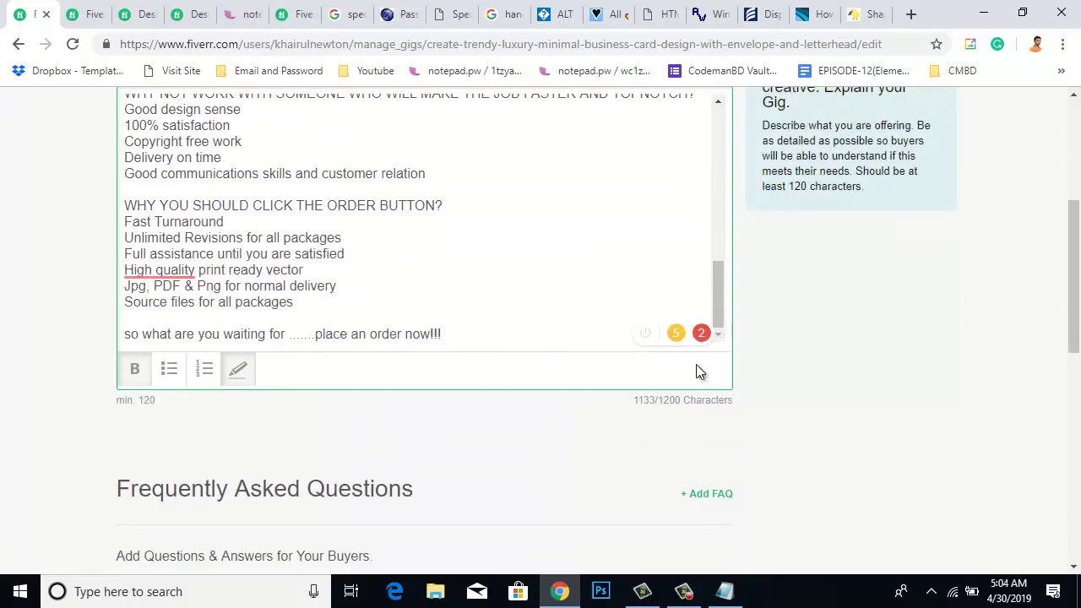
# - Examine the gig form's Frequently Asked Questions section and look through the open brand and stationery gig page for an FAQ
pyautogui.scroll(-4, 626, 404)
pyautogui.scroll(2, 583, 401)
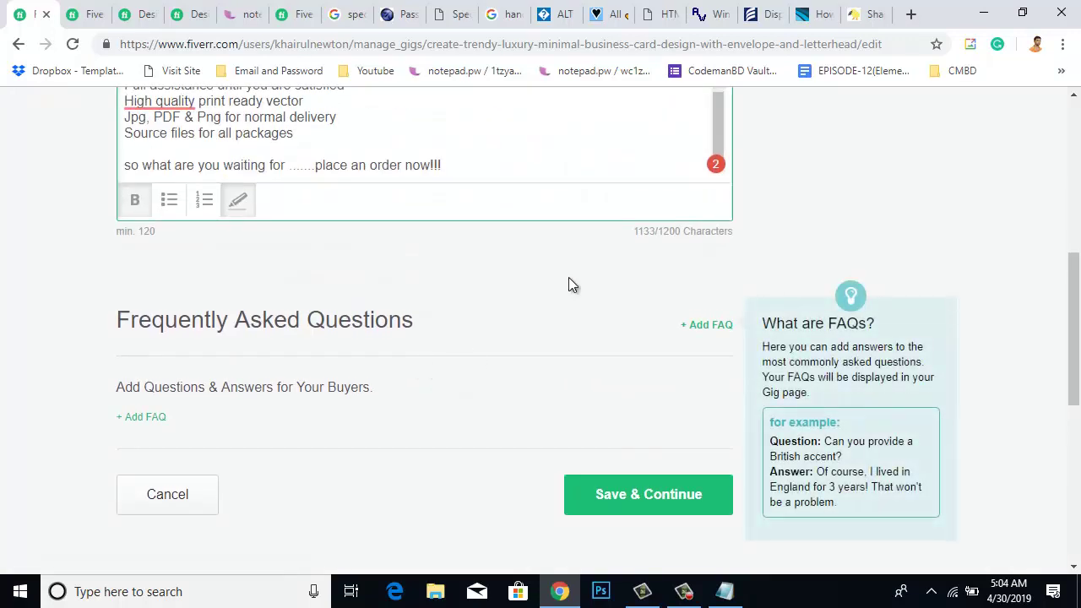
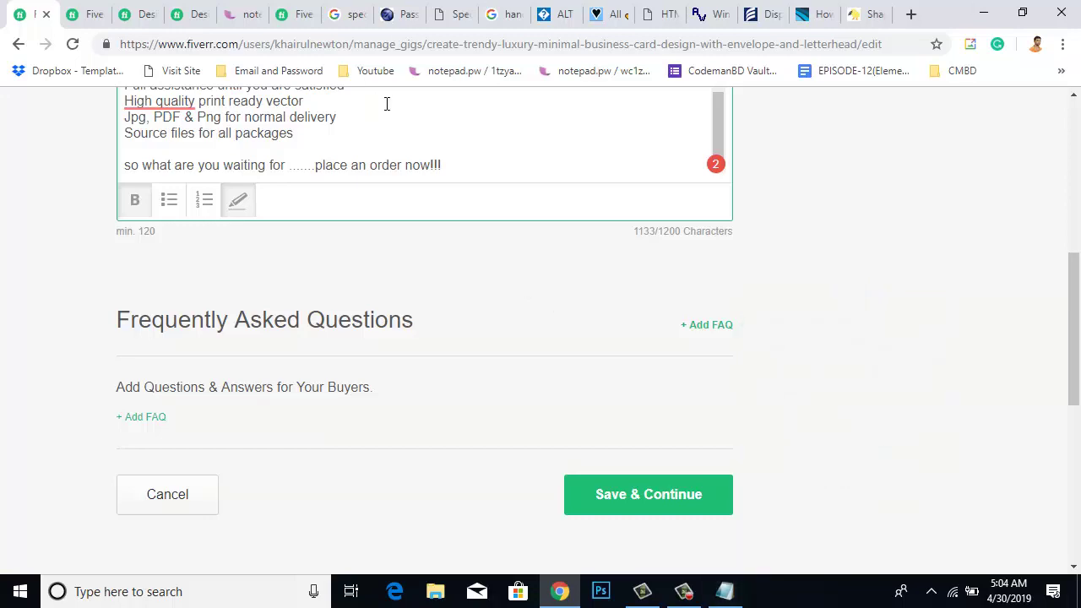
pyautogui.click(188, 14)
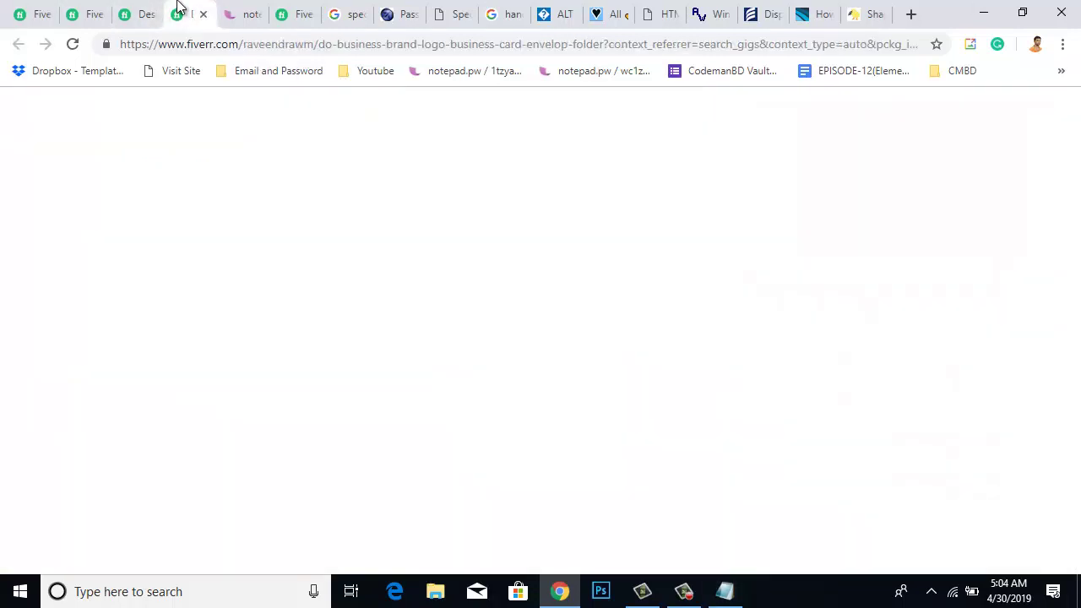
pyautogui.scroll(-5, 592, 327)
pyautogui.scroll(-15, 528, 429)
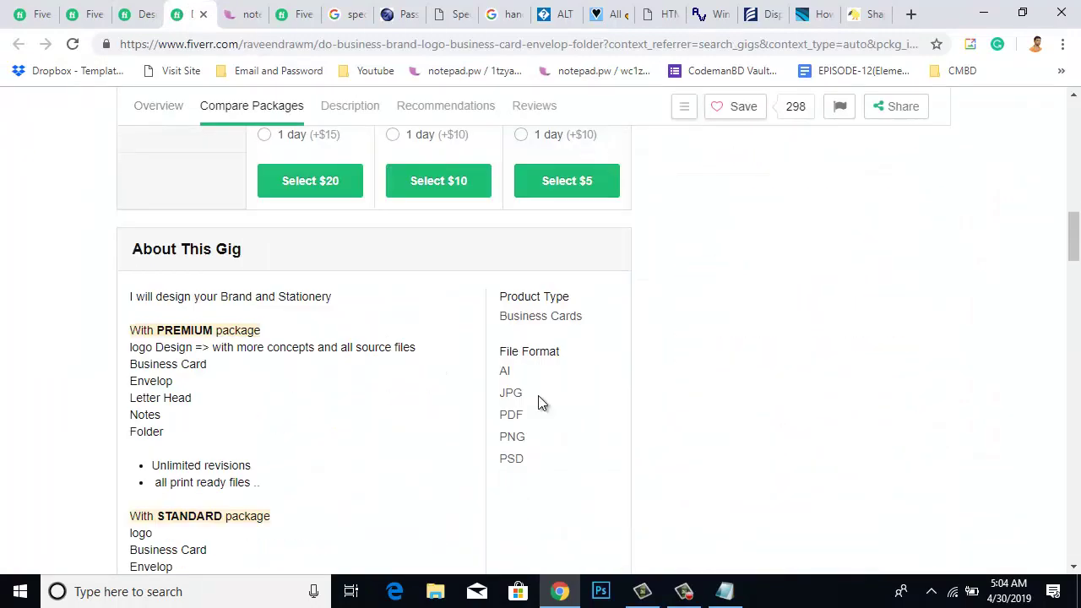
pyautogui.scroll(-10, 540, 394)
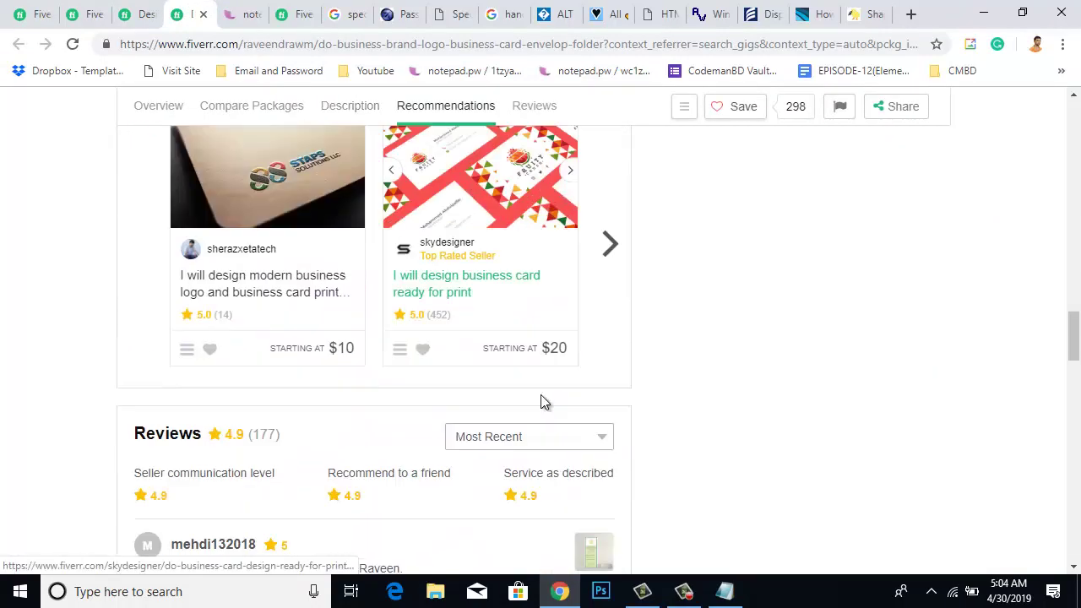
pyautogui.scroll(-8, 543, 391)
pyautogui.scroll(10, 545, 387)
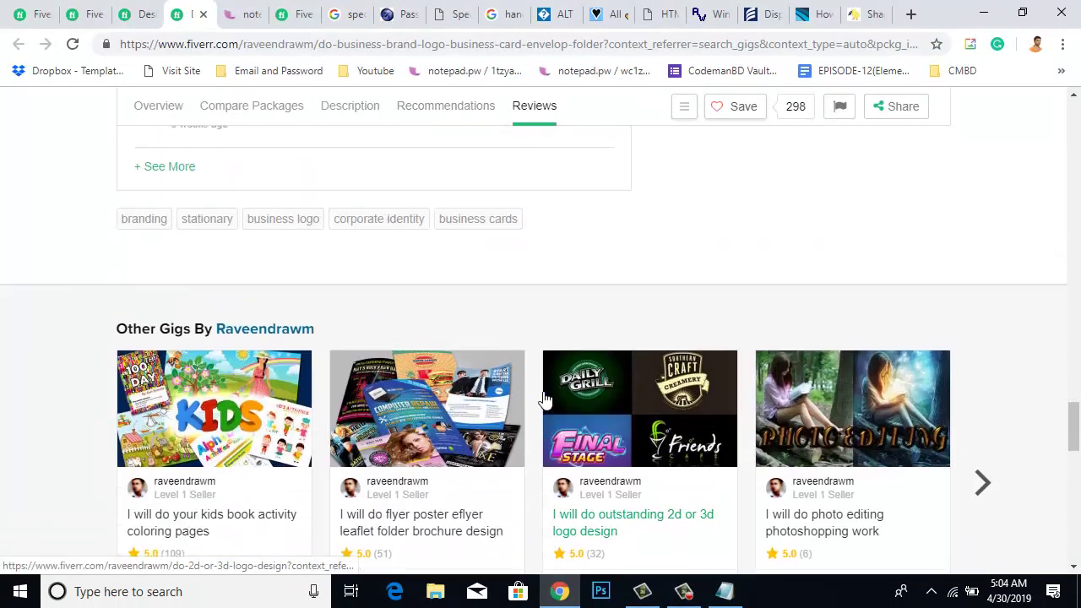
pyautogui.scroll(8, 545, 390)
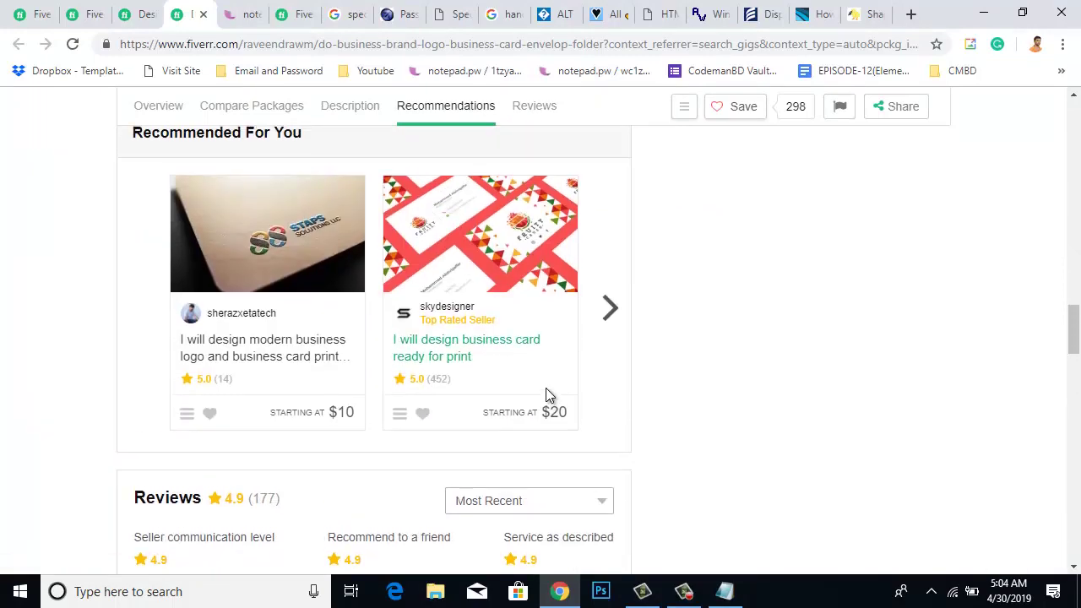
pyautogui.scroll(-2, 545, 396)
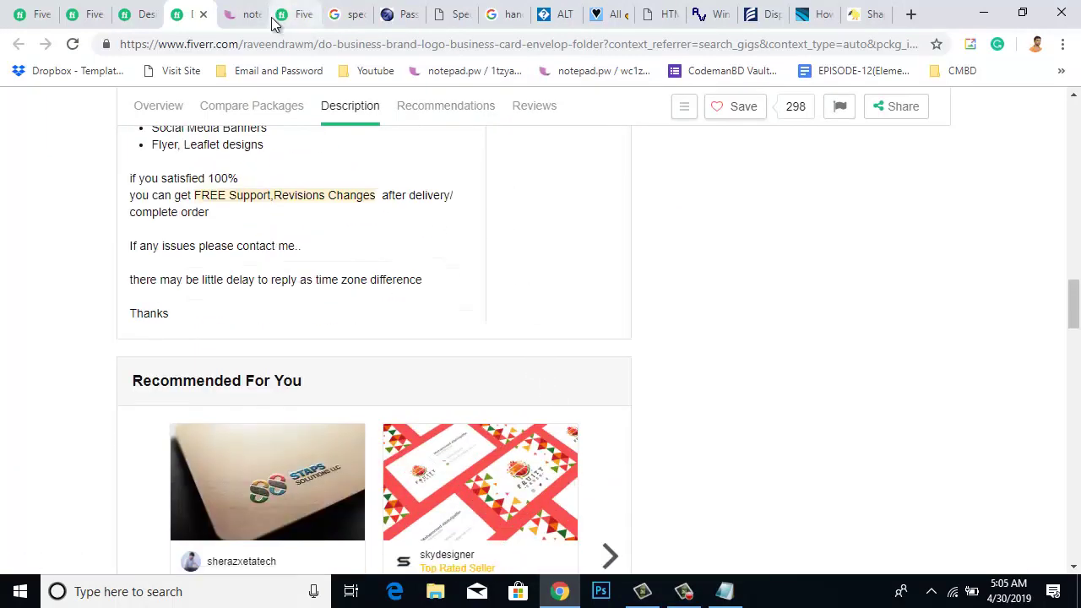
# - From the Fiverr home page, open the "I will design professional business card" and "I will create luxury business card design" gigs in new tabs
pyautogui.click(298, 15)
pyautogui.scroll(-6, 697, 367)
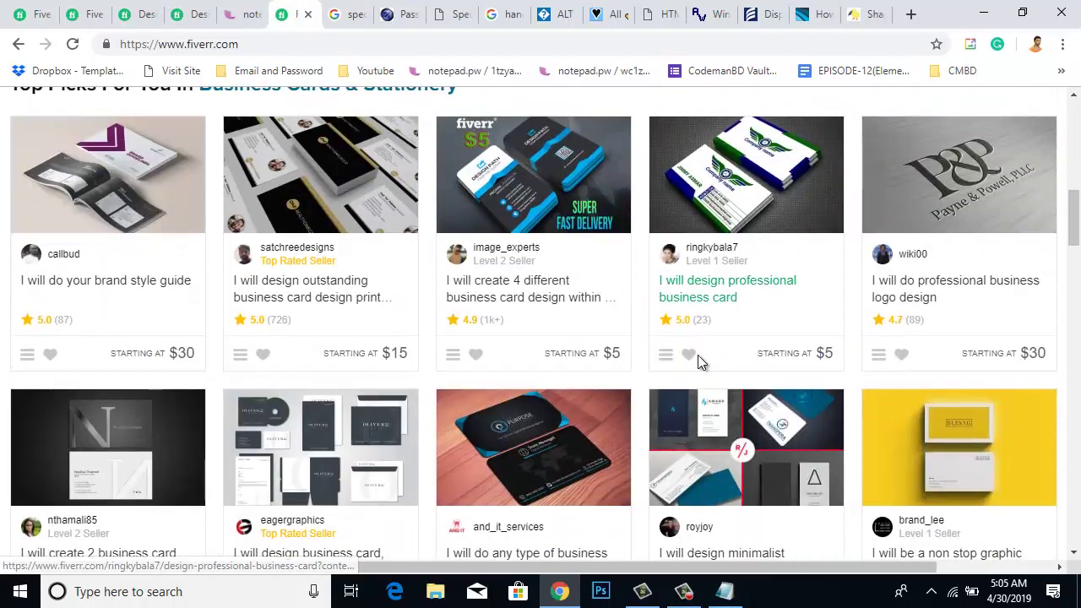
pyautogui.rightClick(739, 292)
pyautogui.click(741, 296)
pyautogui.scroll(-6, 722, 346)
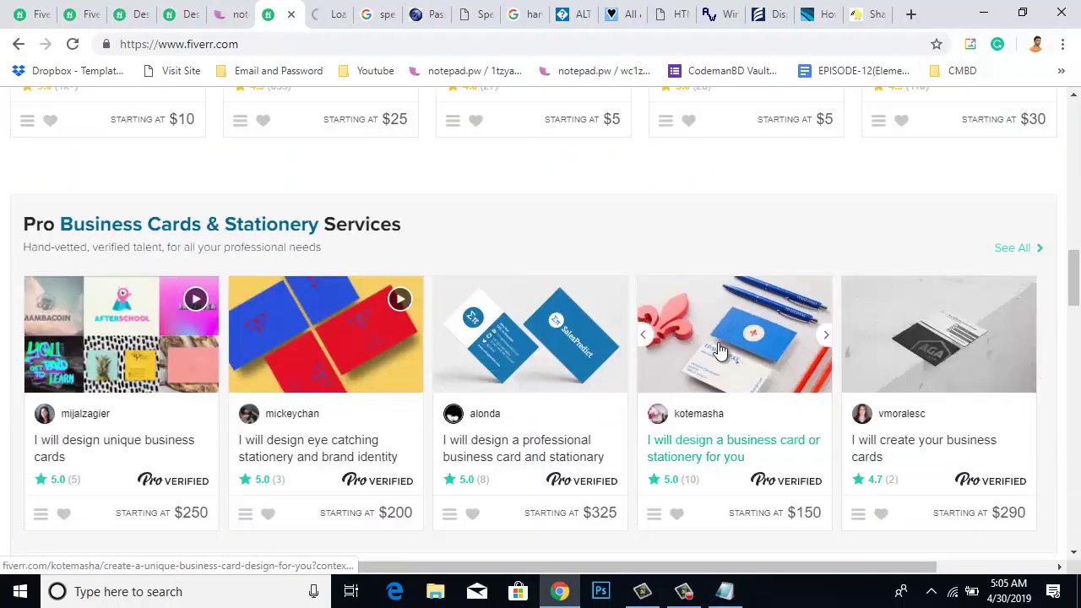
pyautogui.scroll(-4, 608, 422)
pyautogui.scroll(-1, 600, 434)
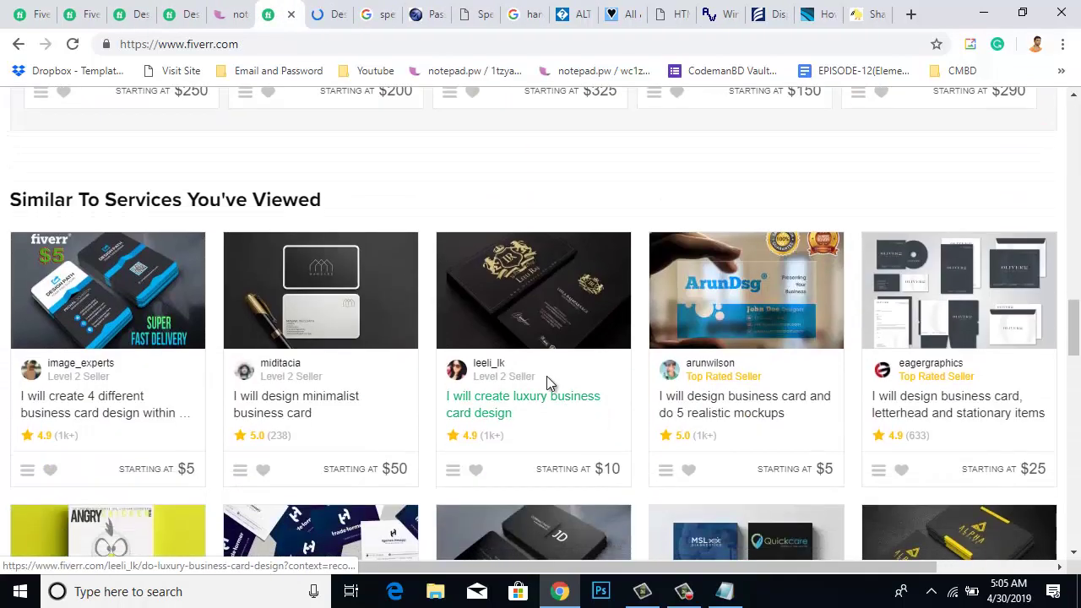
pyautogui.rightClick(550, 403)
pyautogui.click(582, 408)
# - Open a $5 business card design gig, a professional Wix website gig and the "I will design a custom logo for your brand" gig in new tabs
pyautogui.scroll(-6, 608, 406)
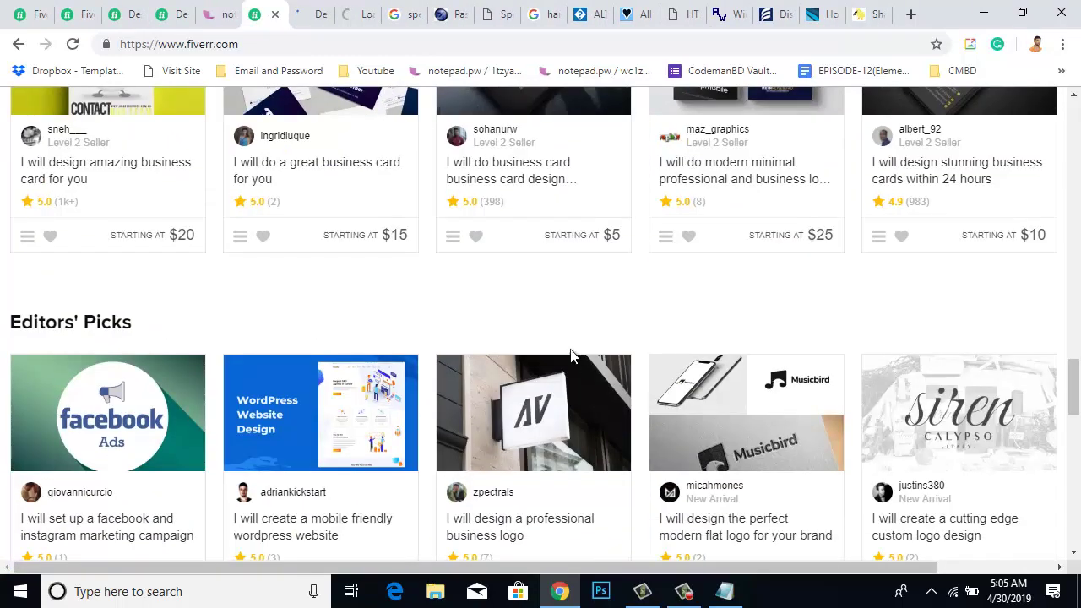
pyautogui.rightClick(532, 164)
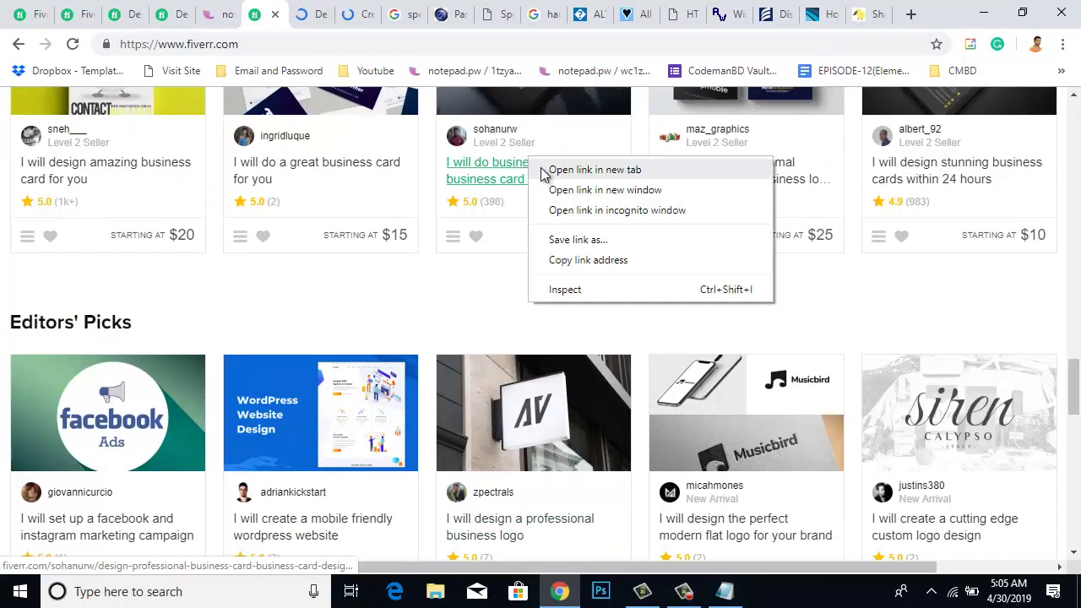
pyautogui.click(550, 169)
pyautogui.scroll(-4, 664, 350)
pyautogui.scroll(-2, 664, 350)
pyautogui.rightClick(520, 290)
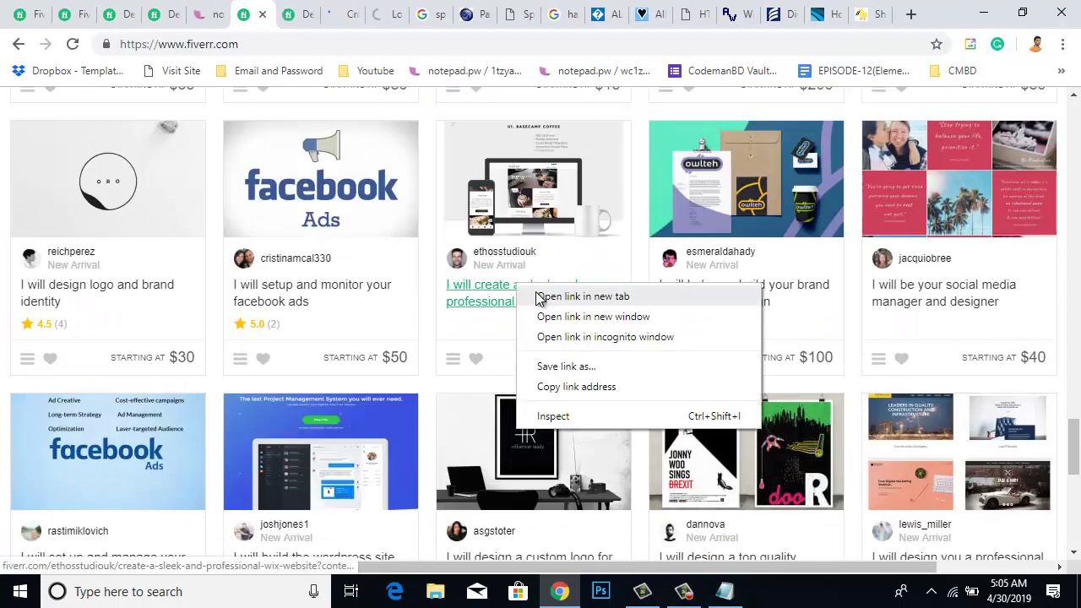
pyautogui.click(557, 295)
pyautogui.scroll(-3, 684, 469)
pyautogui.rightClick(552, 303)
pyautogui.click(569, 314)
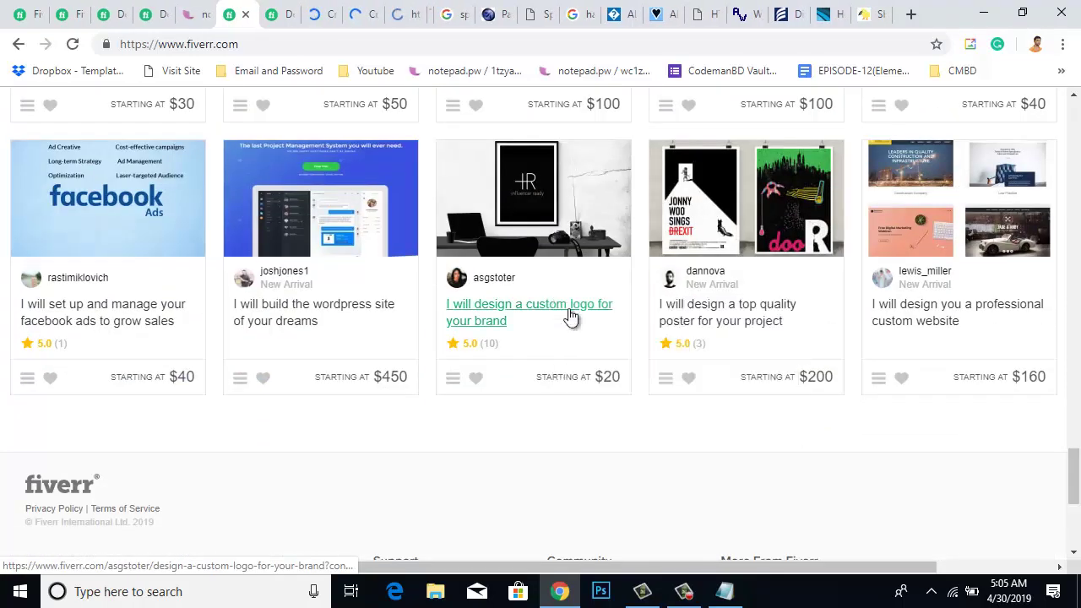
# - Go to the luxury business card design gig and find its Frequently Asked Questions section
pyautogui.click(306, 19)
pyautogui.scroll(-6, 565, 456)
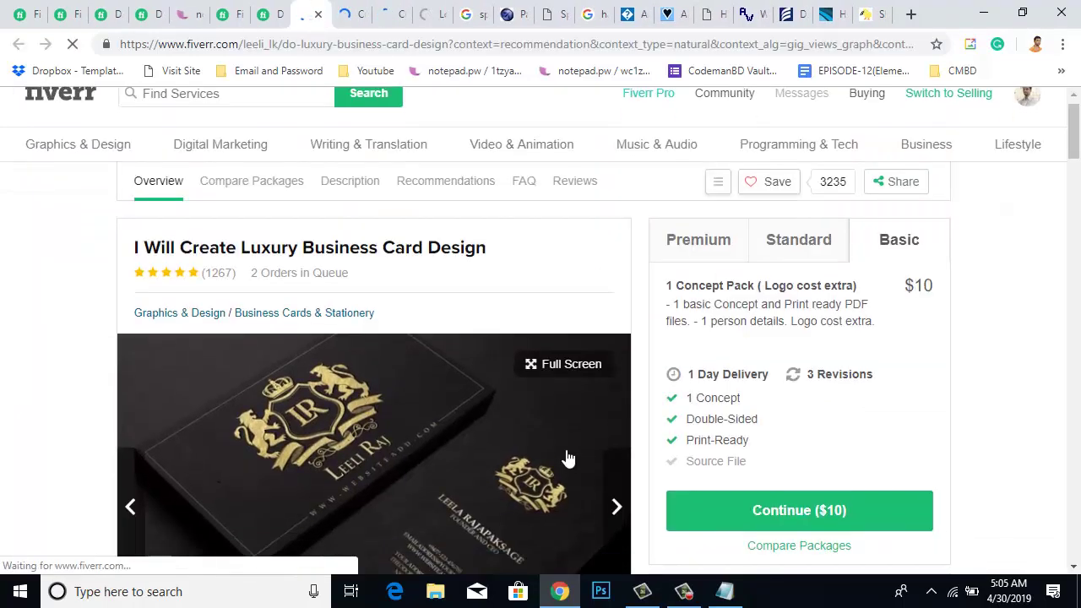
pyautogui.scroll(-15, 568, 456)
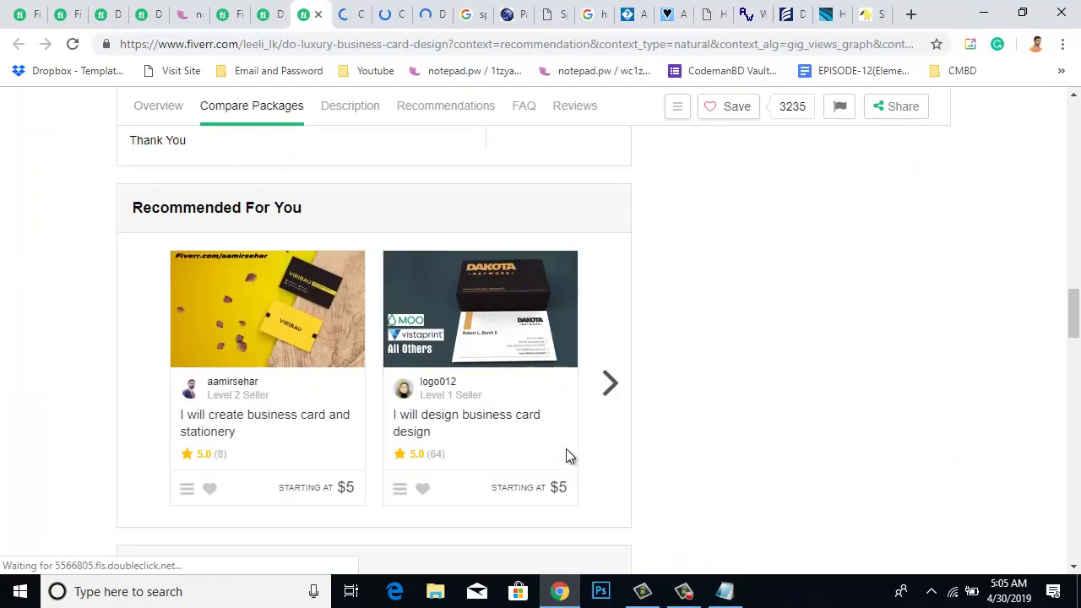
pyautogui.scroll(-6, 567, 457)
pyautogui.scroll(1, 565, 449)
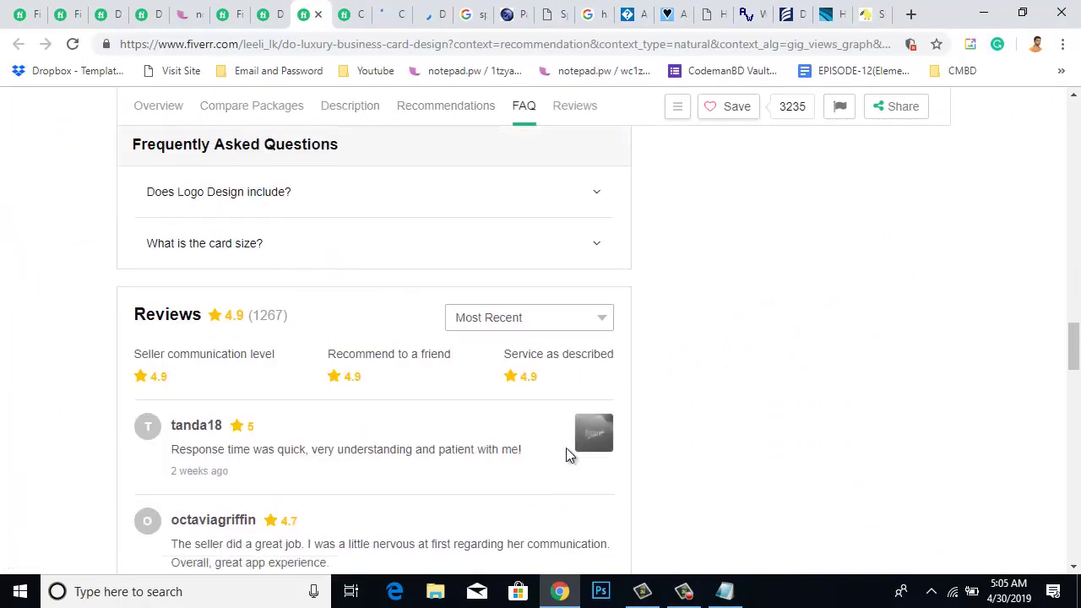
# - Expand the FAQ entries on logo design and card size and read their answers
pyautogui.click(309, 210)
pyautogui.click(283, 297)
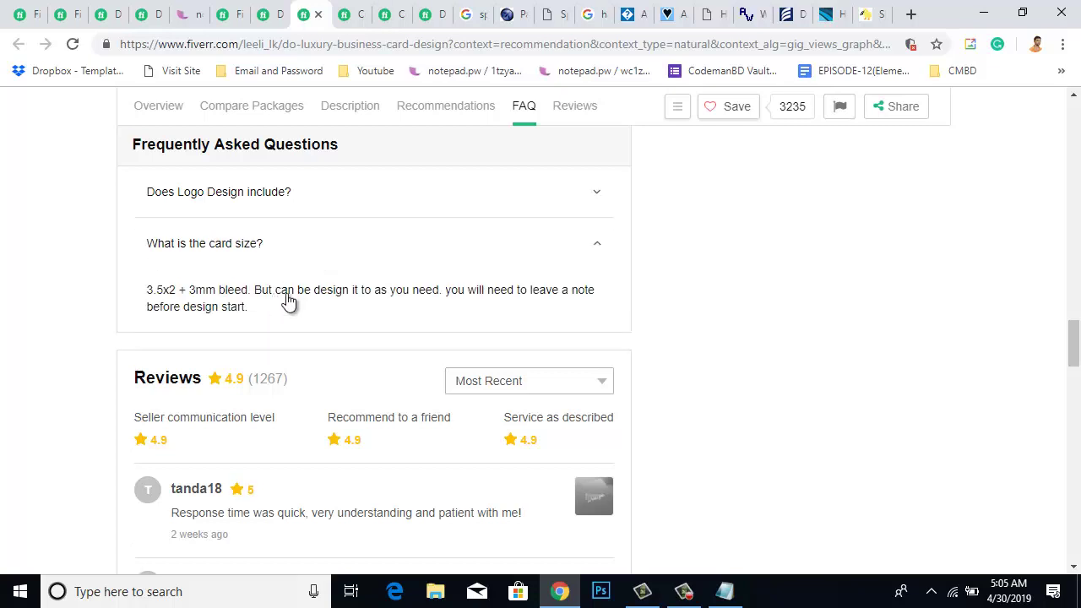
pyautogui.scroll(3, 437, 295)
pyautogui.scroll(-3, 438, 294)
pyautogui.click(297, 206)
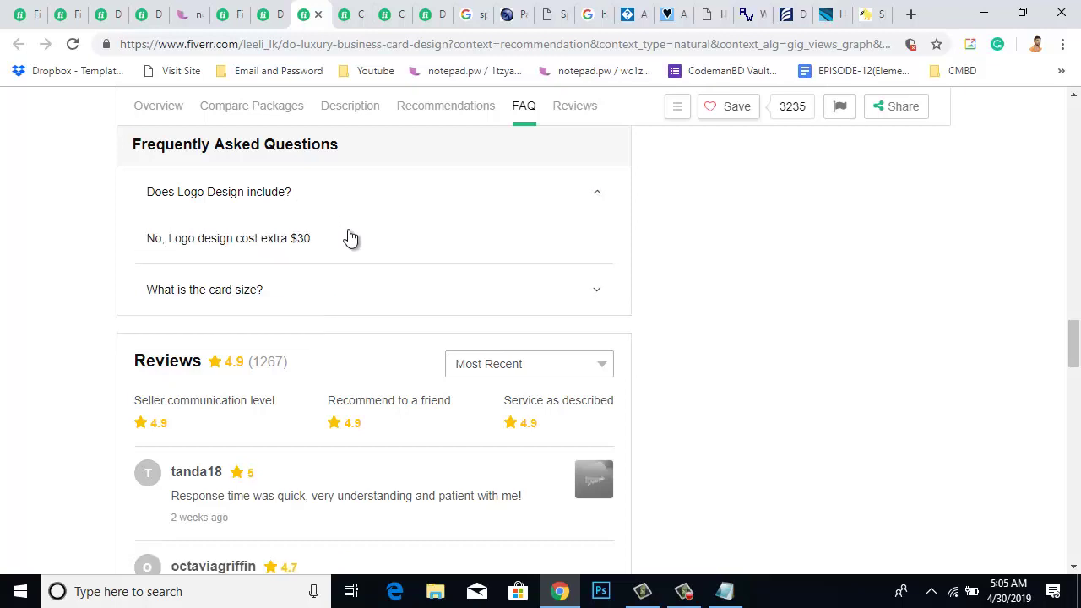
pyautogui.click(271, 291)
pyautogui.click(307, 213)
# - Copy the FAQ answer "No, Logo design cost extra $30" and switch to Notepad
pyautogui.moveTo(317, 247); pyautogui.dragTo(153, 245)
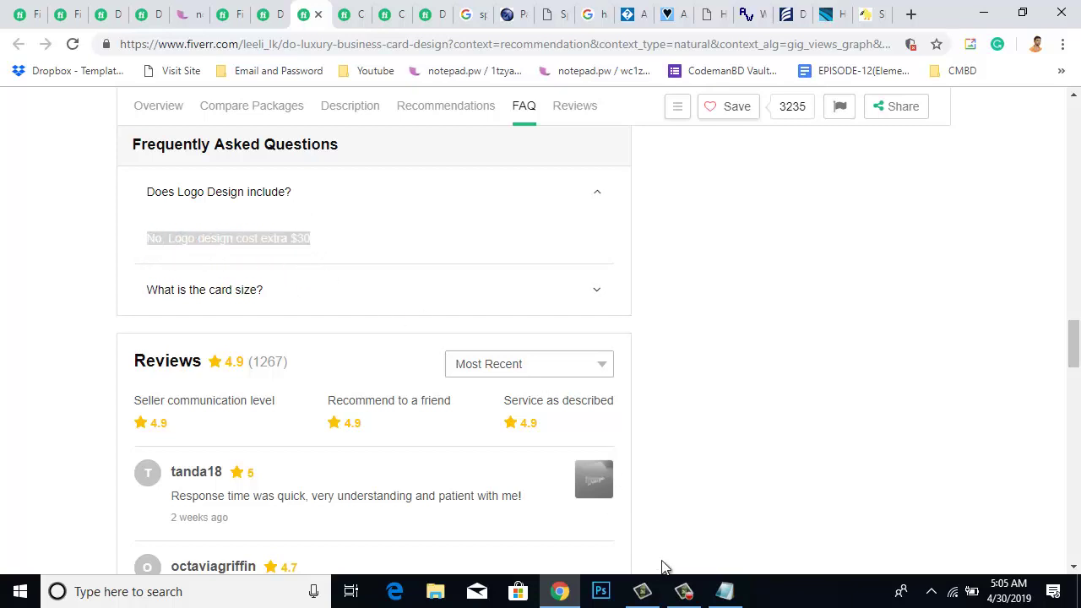
pyautogui.click(724, 591)
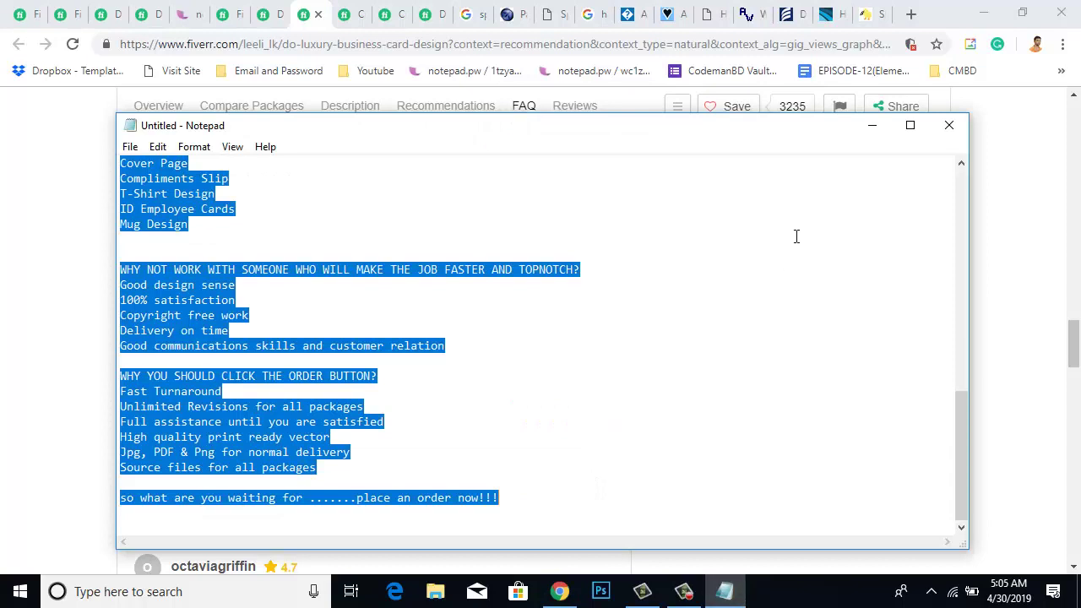
pyautogui.click(131, 147)
pyautogui.click(149, 164)
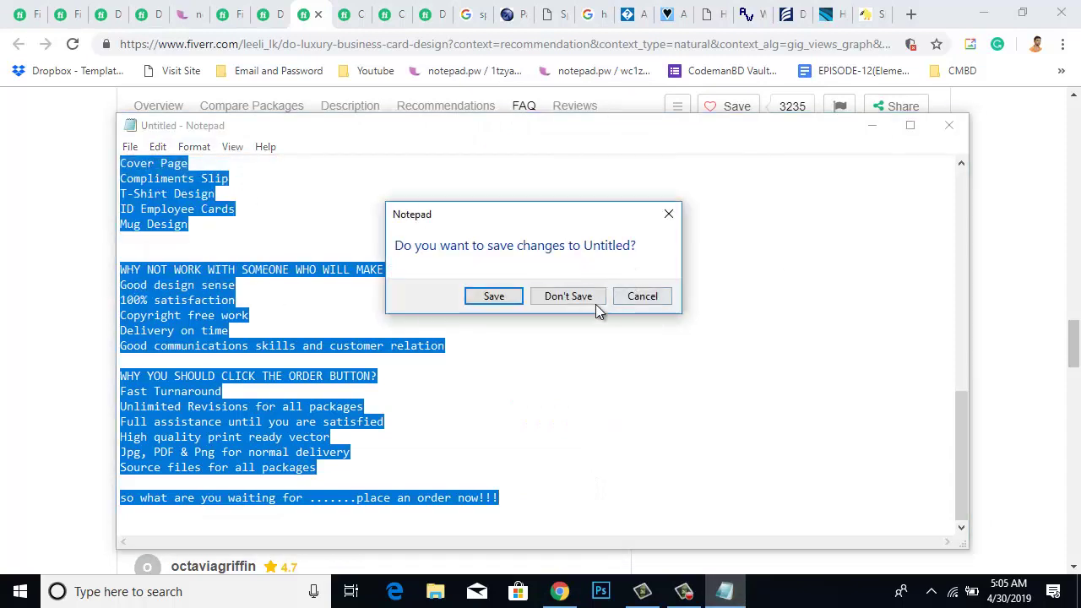
pyautogui.click(656, 300)
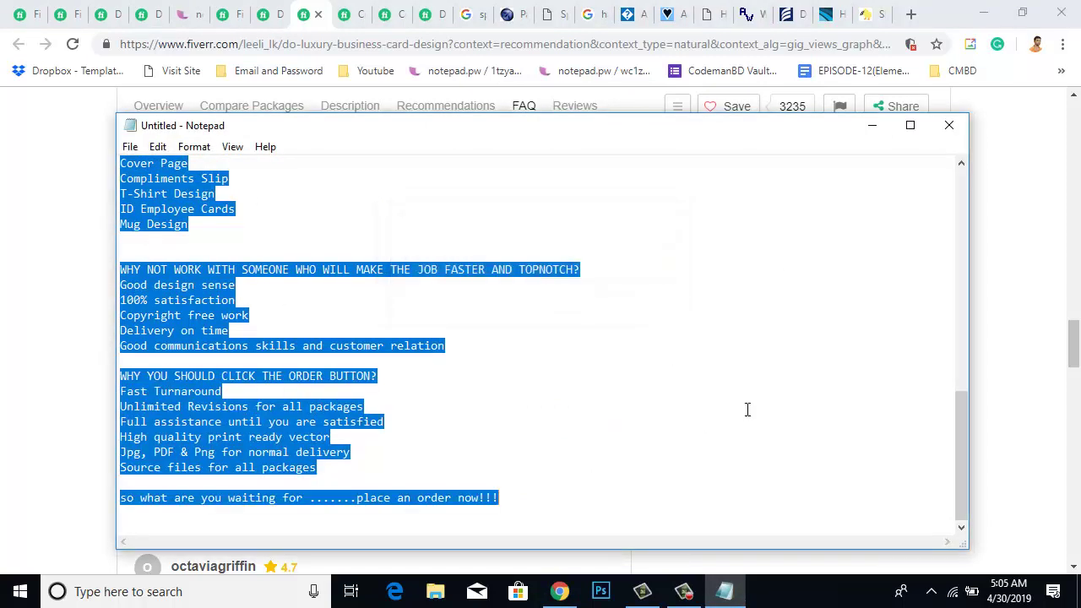
# - Start a new blank Notepad document without saving the old description text
pyautogui.click(131, 147)
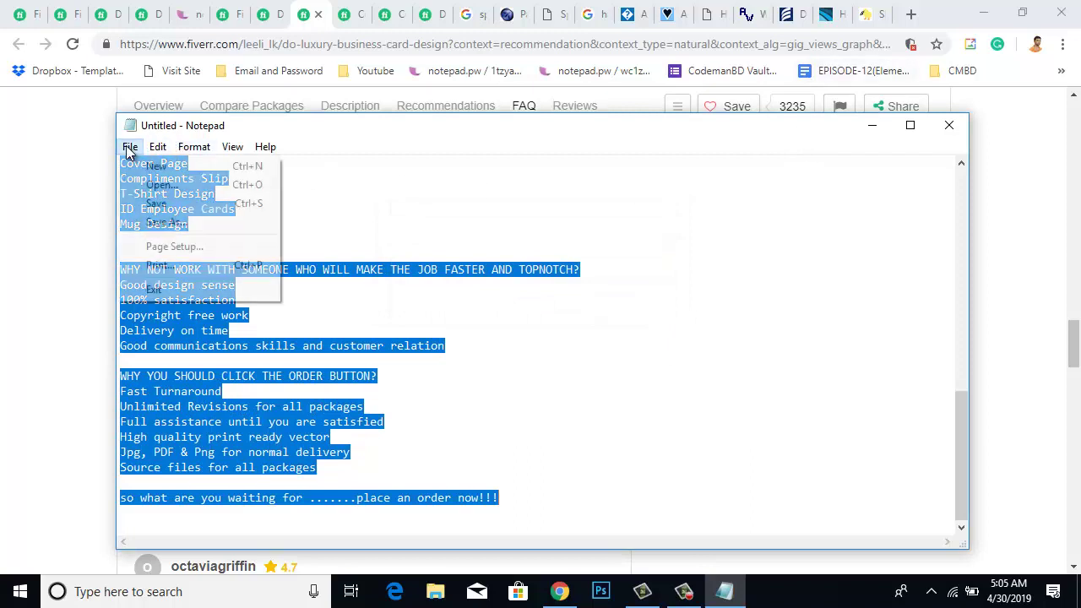
pyautogui.click(149, 164)
pyautogui.click(569, 296)
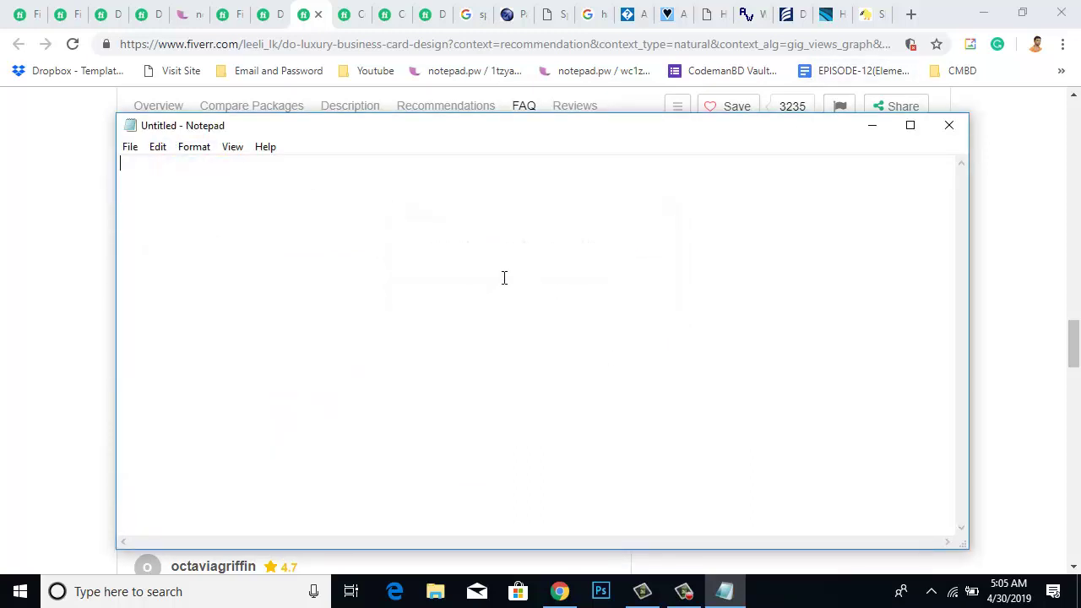
pyautogui.write('No, Logo design cost extra $30')
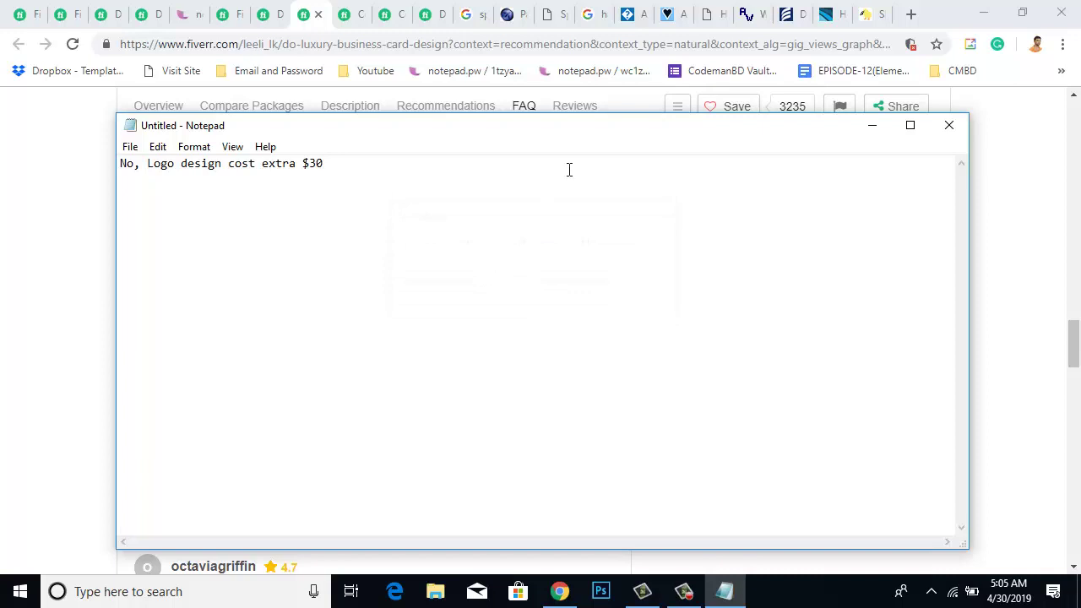
pyautogui.moveTo(355, 161); pyautogui.dragTo(106, 158)
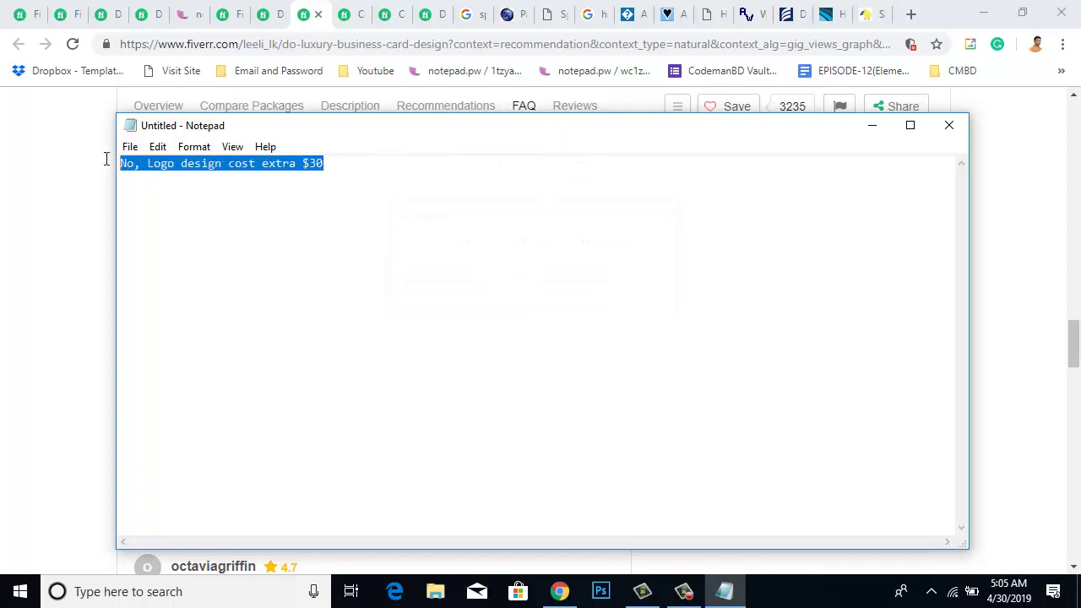
pyautogui.hotkey('ctrl', 'x')
# - Move the Notepad window clear of the FAQ and copy the question "Does Logo Design include?" into it
pyautogui.moveTo(308, 131); pyautogui.dragTo(645, 300)
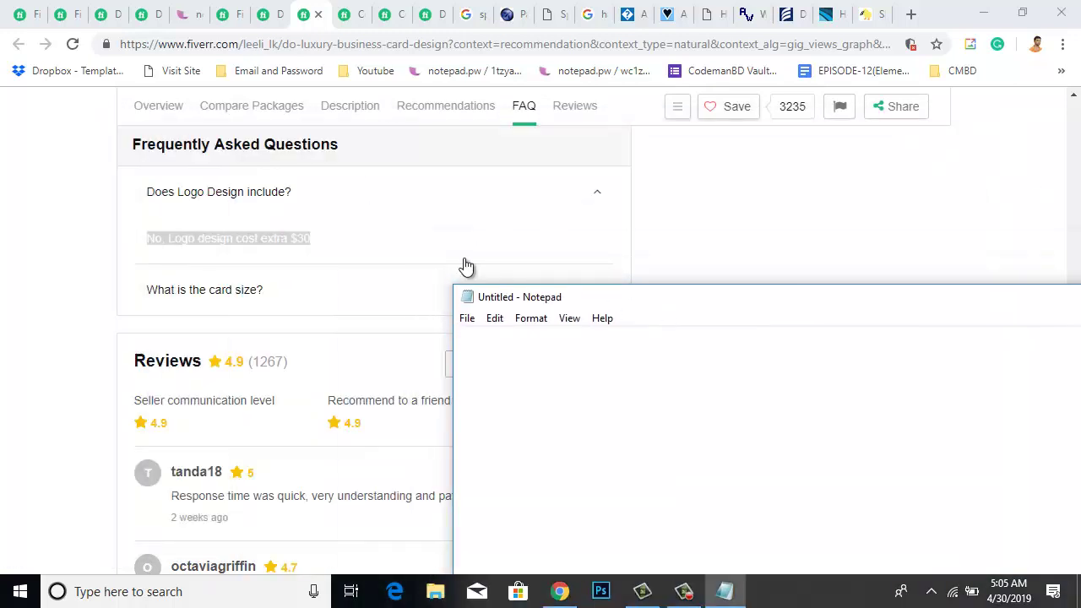
pyautogui.click(361, 195)
pyautogui.moveTo(357, 198); pyautogui.dragTo(147, 200)
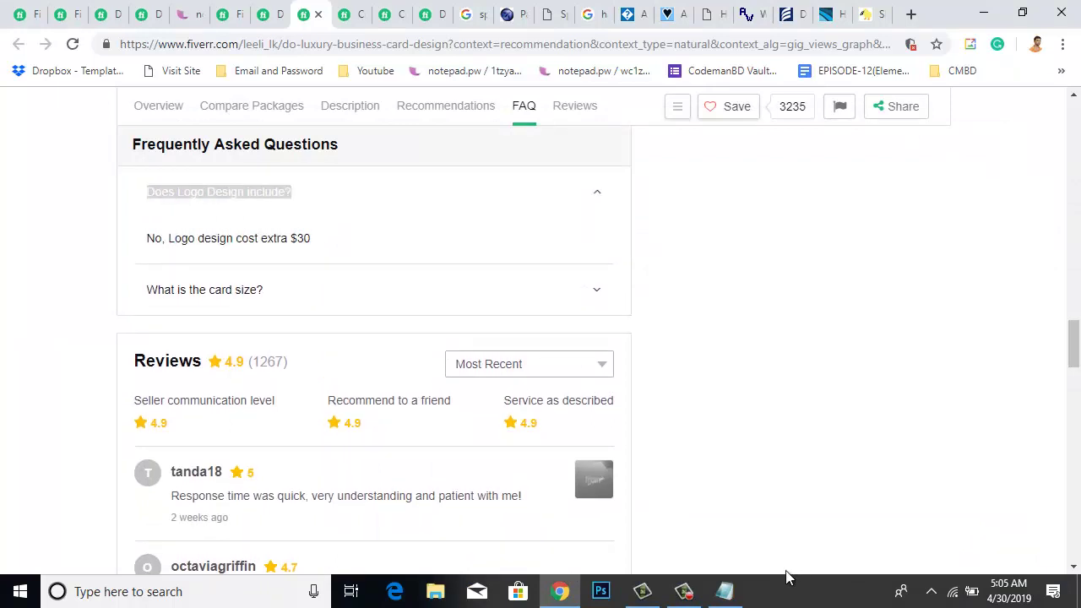
pyautogui.click(724, 591)
pyautogui.hotkey('ctrl', 'v')
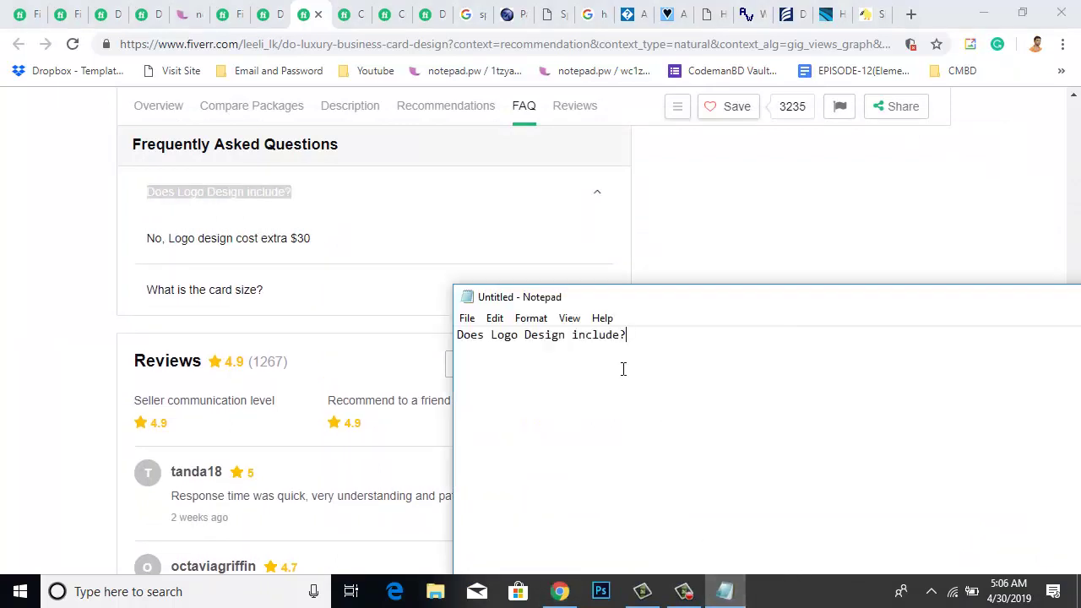
# - Copy the answer "No, Logo design cost extra $30" onto the line below the question in Notepad
pyautogui.click(332, 245)
pyautogui.moveTo(333, 245); pyautogui.dragTo(154, 243)
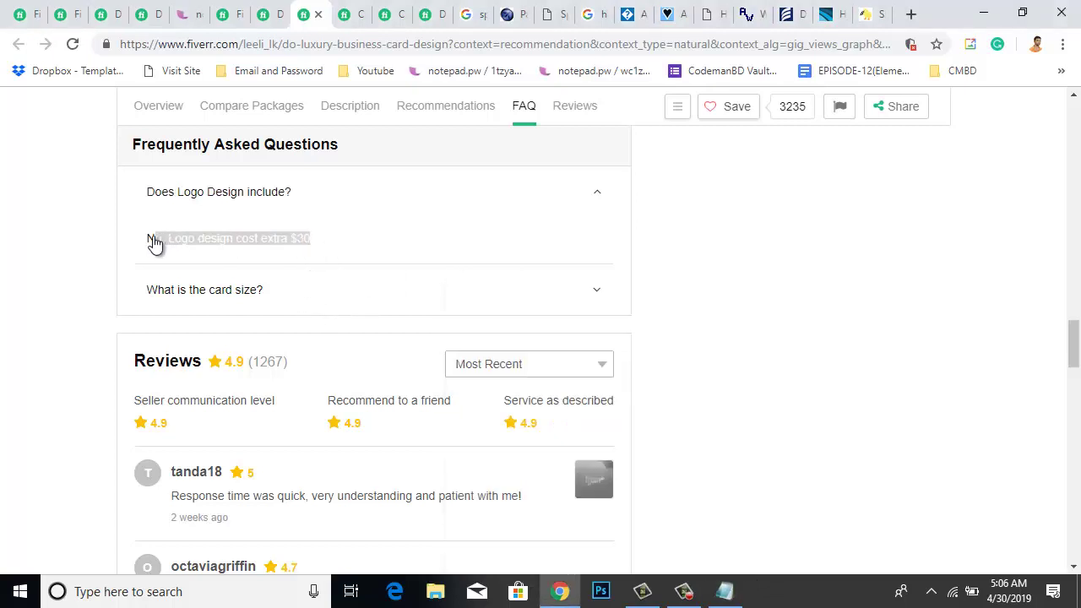
pyautogui.click(724, 591)
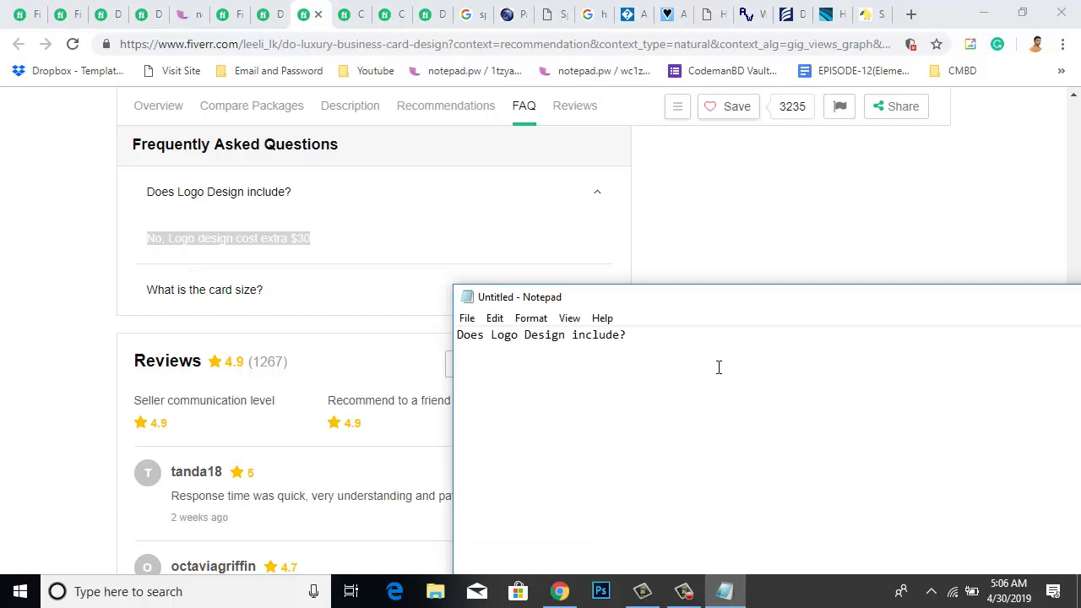
pyautogui.hotkey('ctrl', 'v')
pyautogui.moveTo(722, 290); pyautogui.dragTo(699, 240)
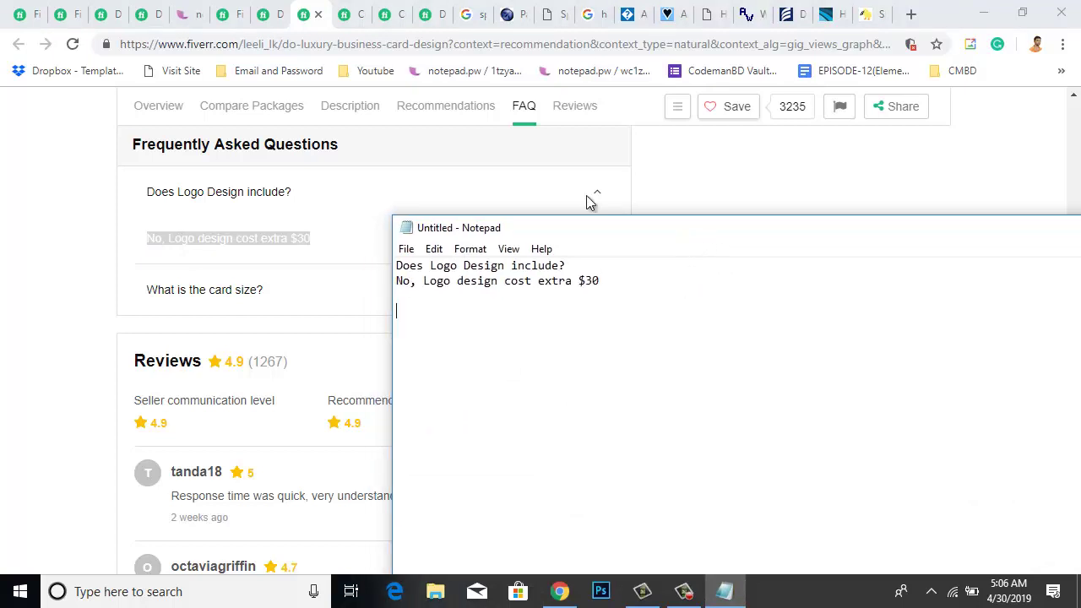
# - Copy the FAQ question "What is the card size?" into Notepad beneath the logo design question and answer
pyautogui.click(294, 291)
pyautogui.moveTo(295, 256); pyautogui.dragTo(146, 259)
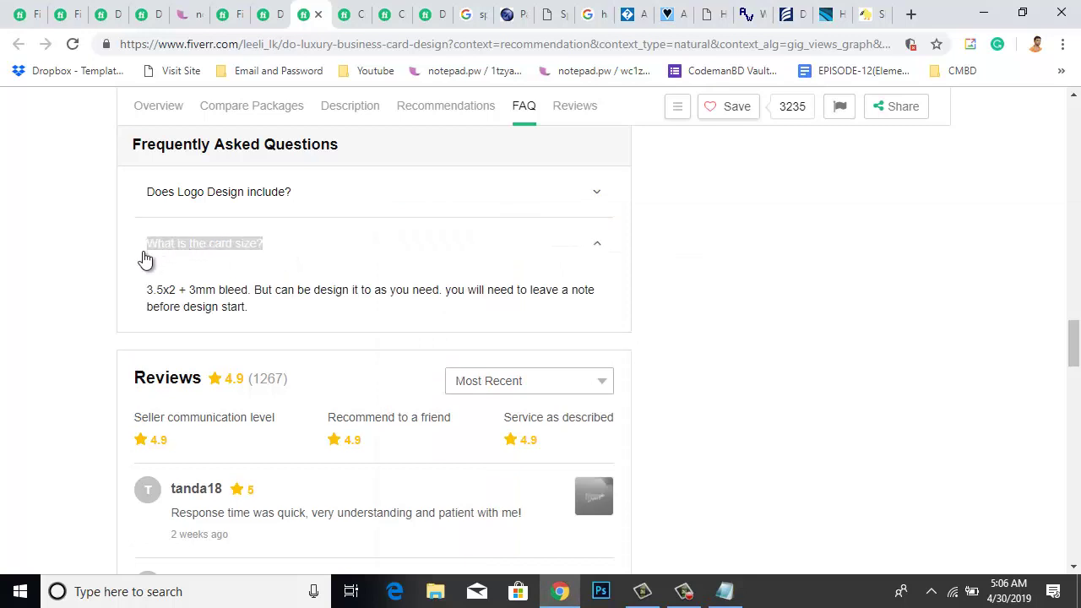
pyautogui.click(724, 591)
pyautogui.hotkey('ctrl', 'v')
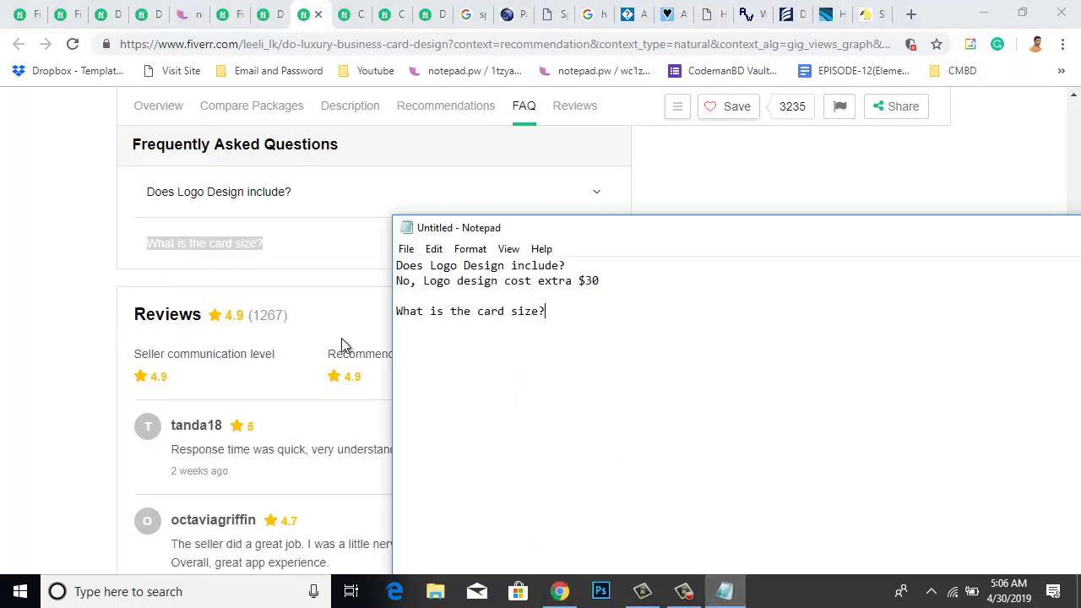
# - Copy the card size answer beginning "3.5x2 + 3mm bleed" below its question in Notepad, then move the Notepad window clear of the FAQ
pyautogui.click(312, 205)
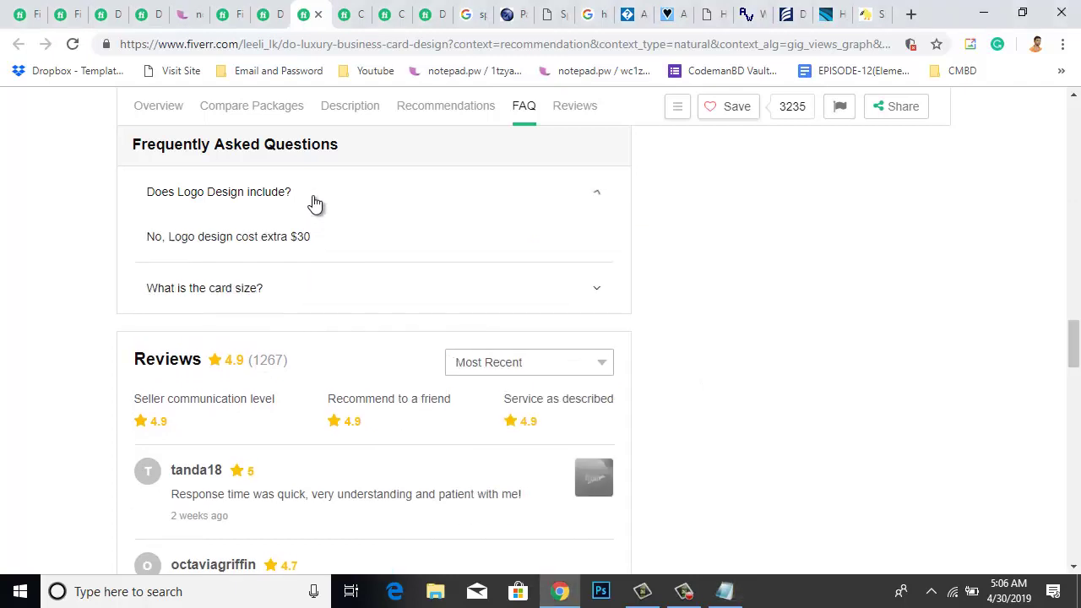
pyautogui.click(290, 298)
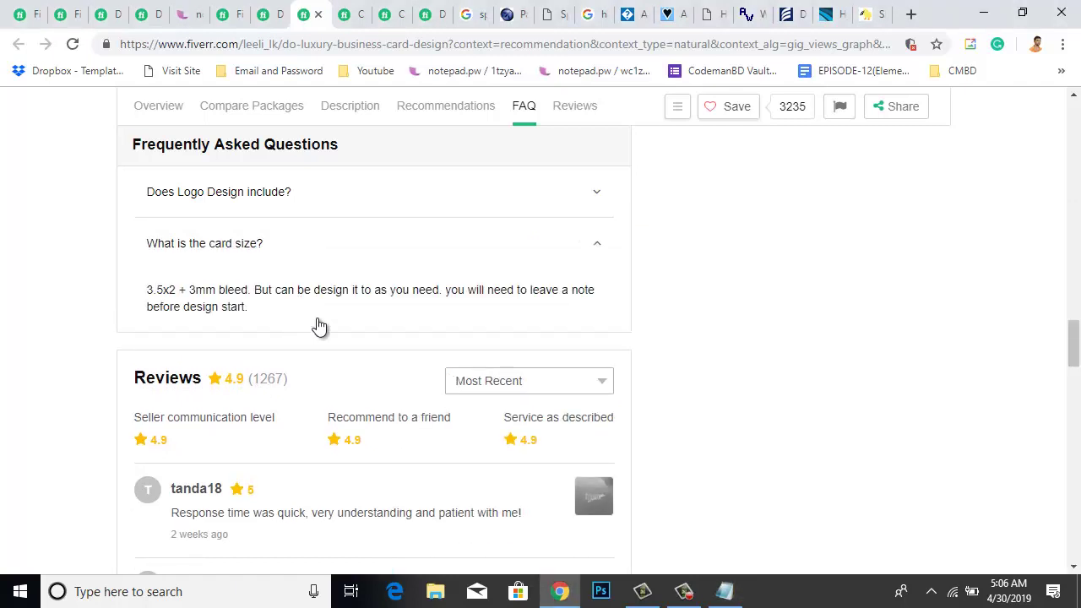
pyautogui.moveTo(316, 329); pyautogui.dragTo(114, 283)
pyautogui.hotkey('ctrl', 'c')
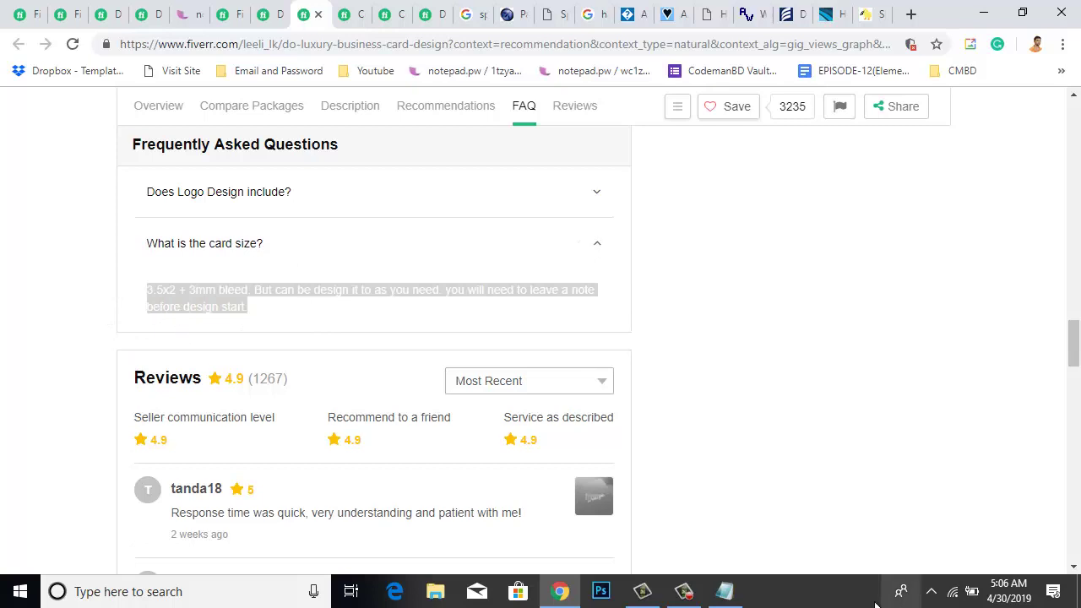
pyautogui.click(724, 591)
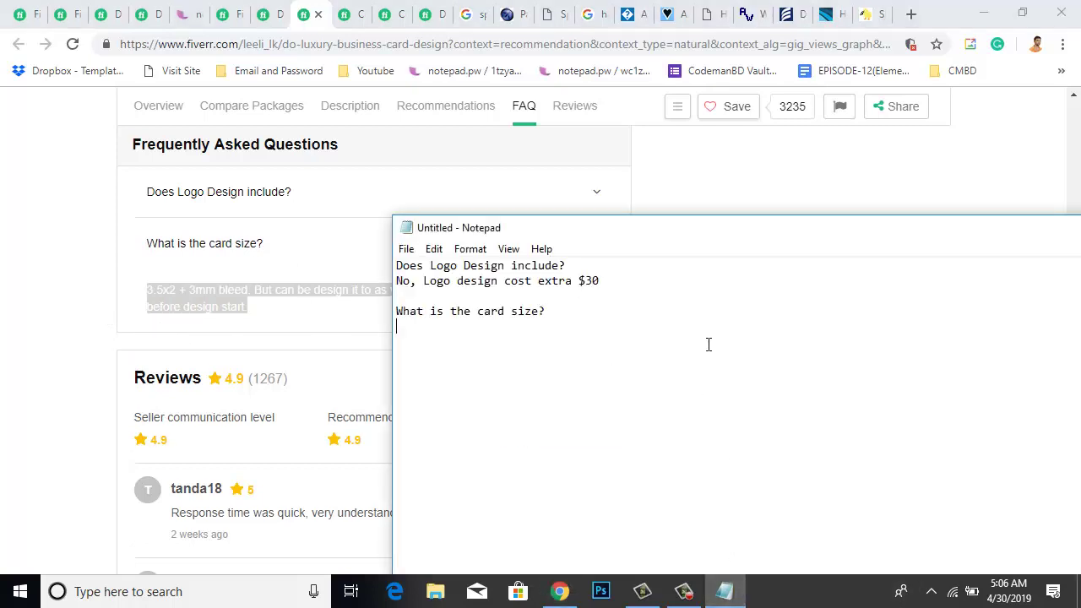
pyautogui.hotkey('ctrl', 'v')
pyautogui.moveTo(675, 227); pyautogui.dragTo(757, 414)
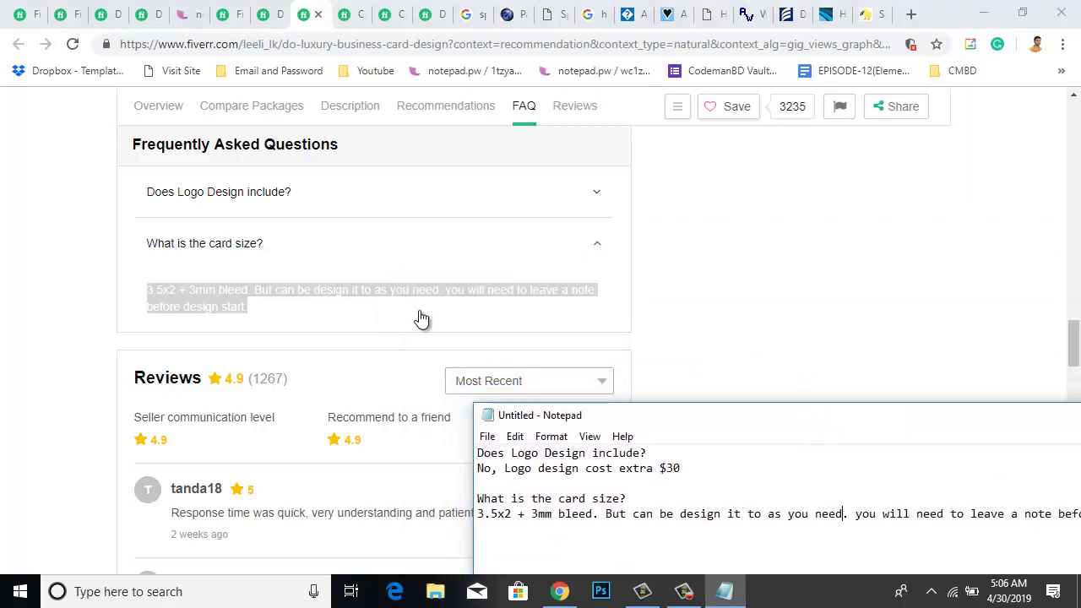
# - Look through the open professional business card design gig, from packages to reviews, for an FAQ section
pyautogui.click(350, 15)
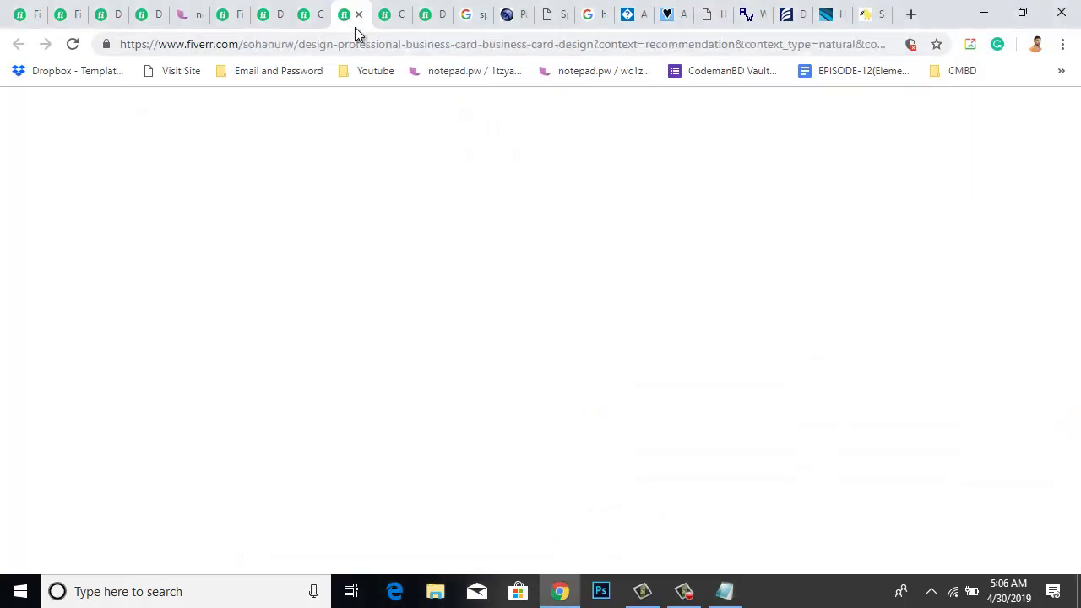
pyautogui.scroll(-7, 541, 395)
pyautogui.scroll(-15, 568, 397)
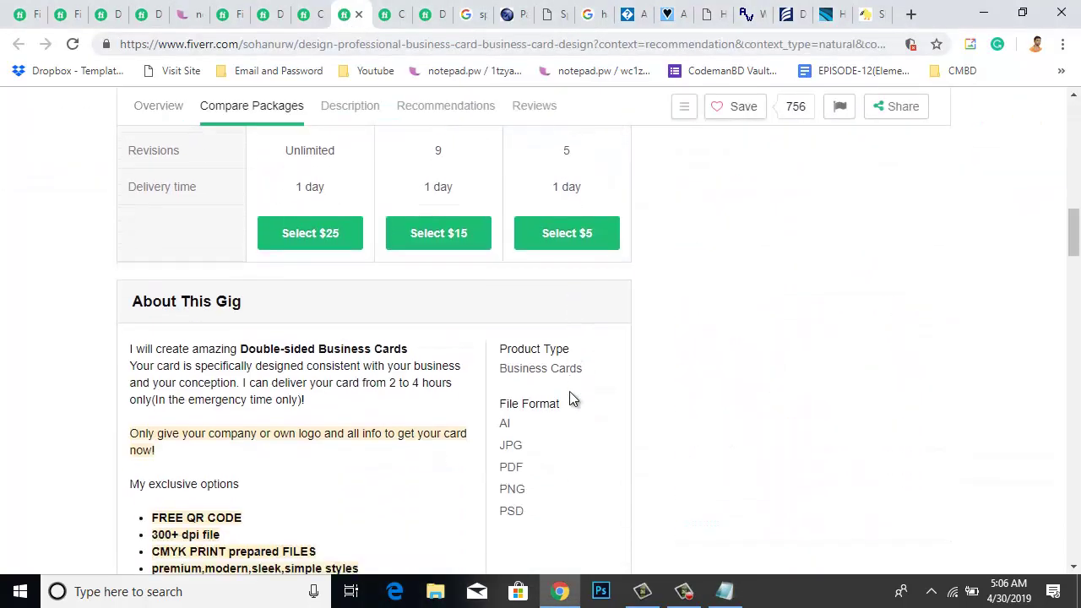
pyautogui.scroll(1, 571, 397)
pyautogui.scroll(-6, 570, 397)
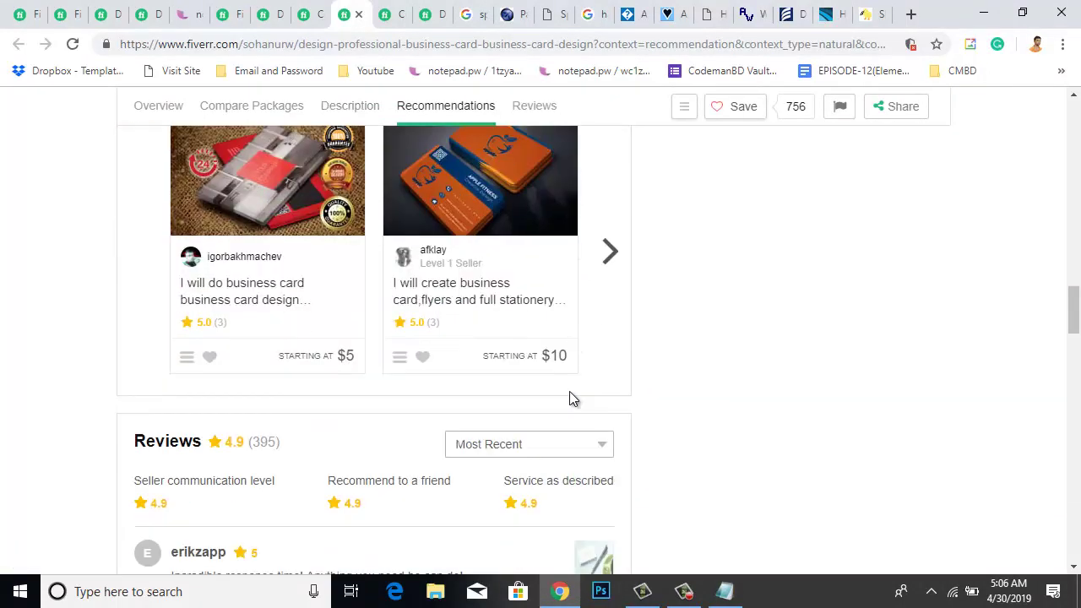
pyautogui.scroll(-2, 570, 397)
pyautogui.scroll(3, 568, 397)
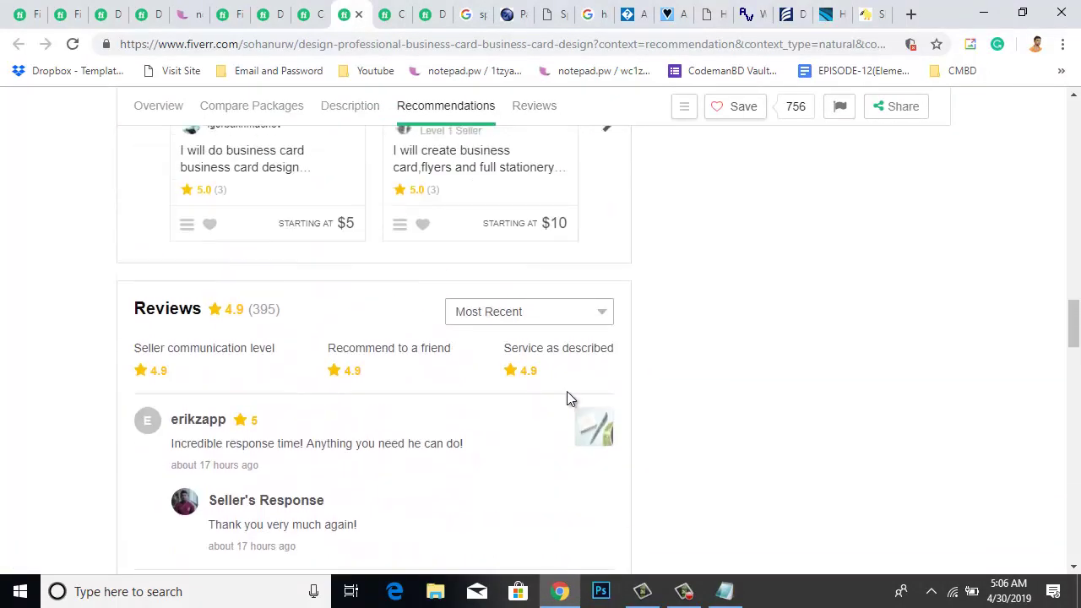
pyautogui.scroll(-5, 454, 414)
pyautogui.scroll(-5, 455, 411)
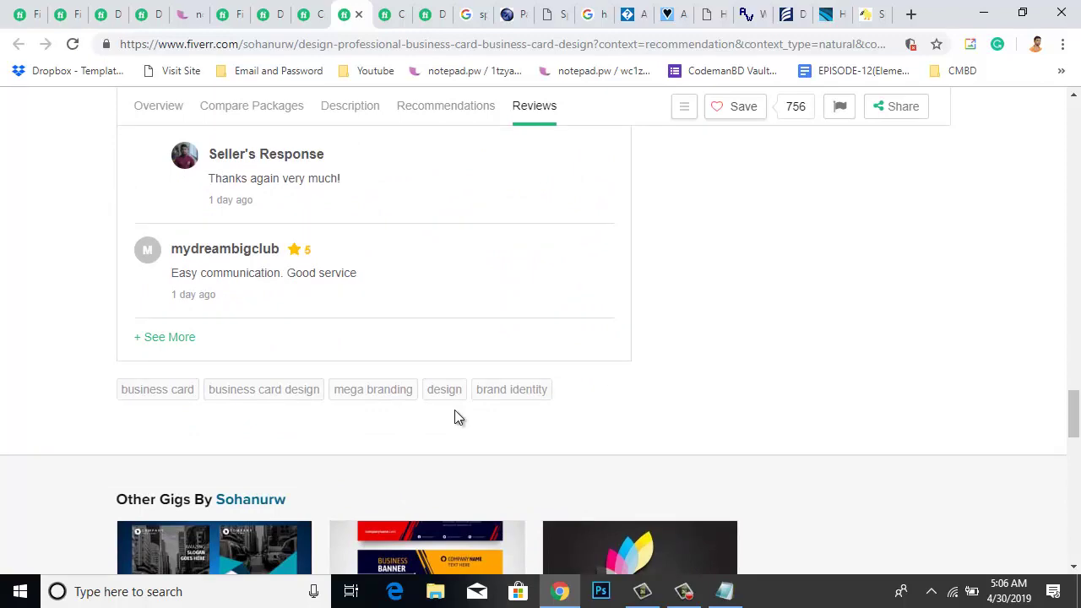
pyautogui.scroll(-2, 454, 411)
pyautogui.scroll(10, 454, 411)
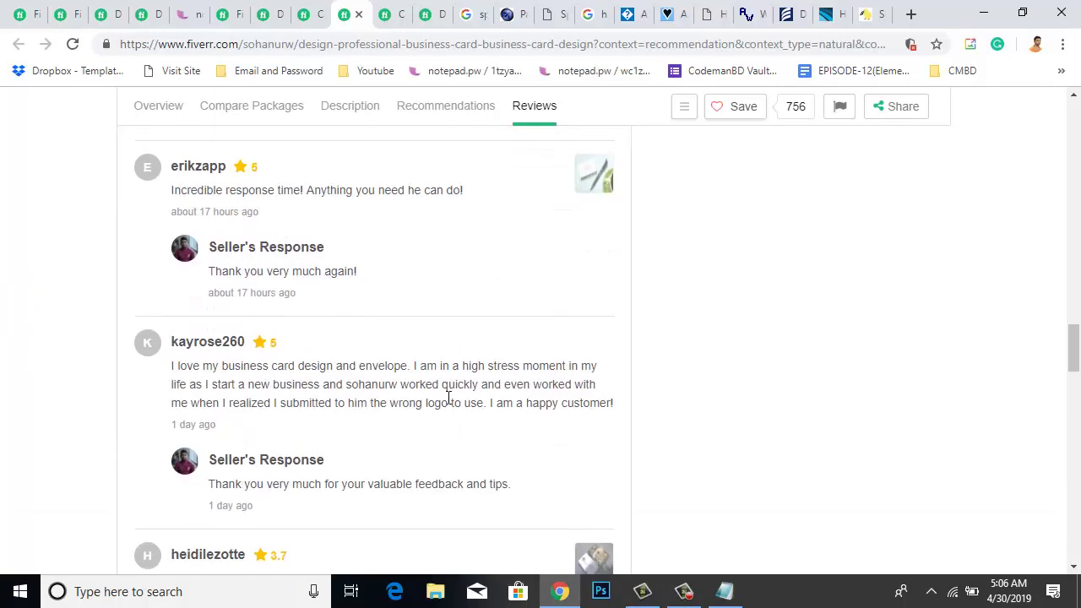
pyautogui.scroll(3, 448, 406)
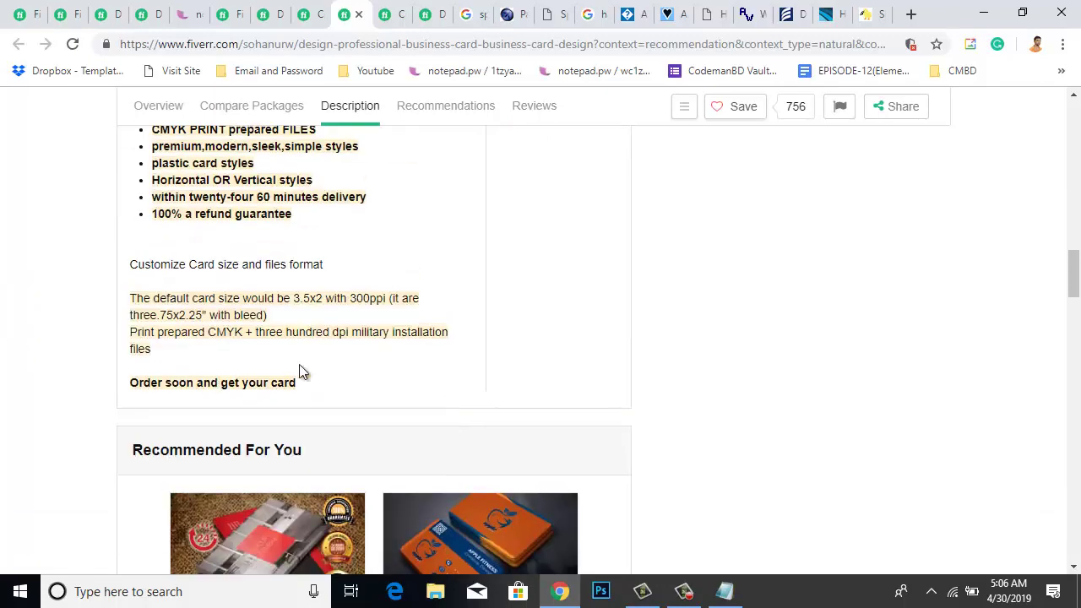
# - Check the open "Design A Custom Logo For Your Brand" gig for an FAQ section
pyautogui.click(428, 17)
pyautogui.scroll(-10, 498, 412)
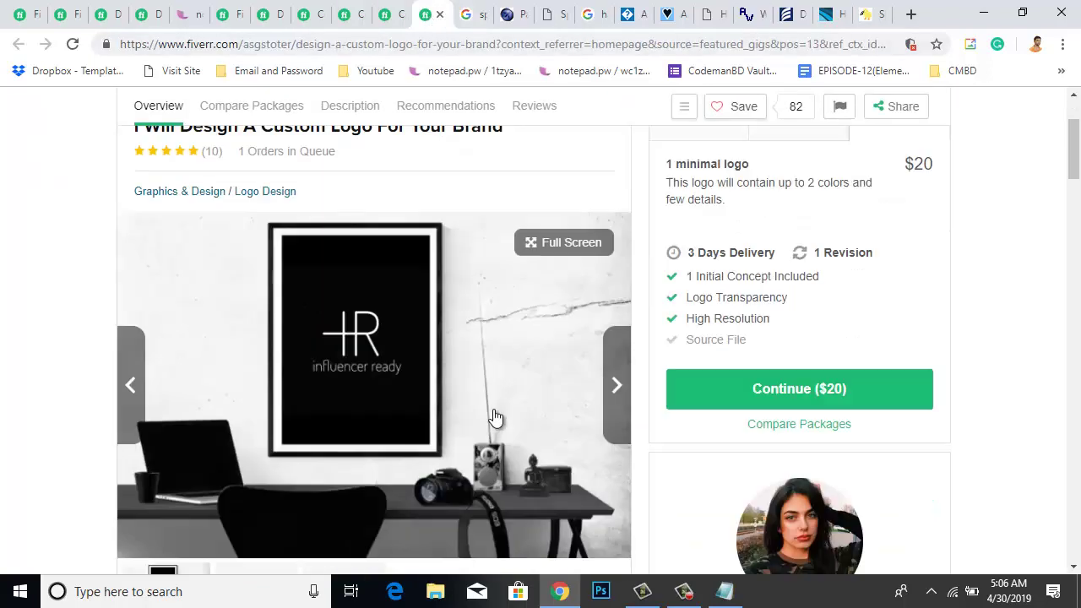
pyautogui.scroll(-12, 512, 404)
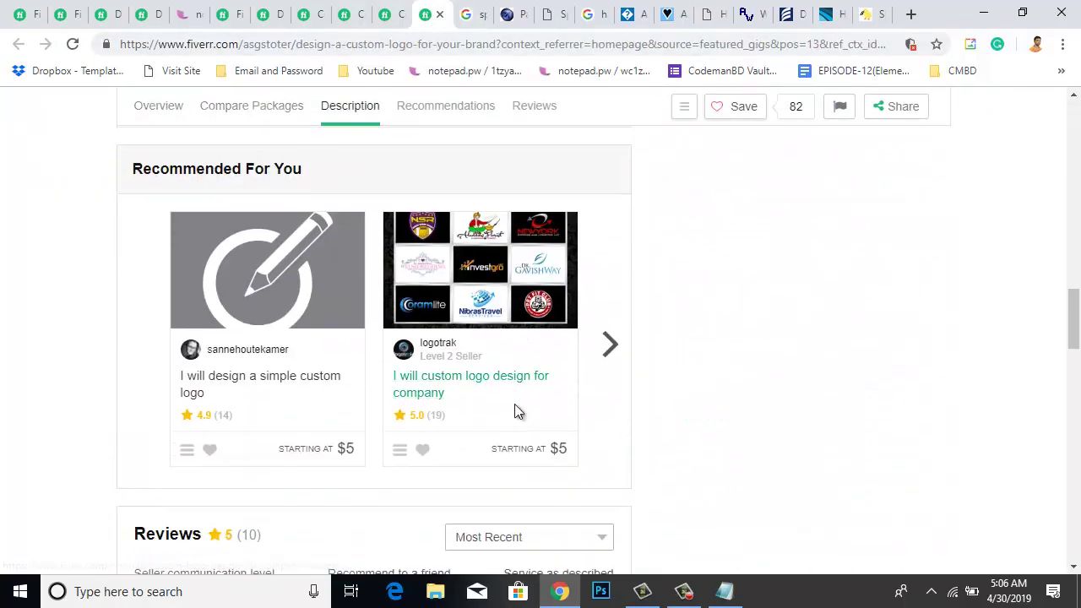
pyautogui.scroll(-10, 517, 411)
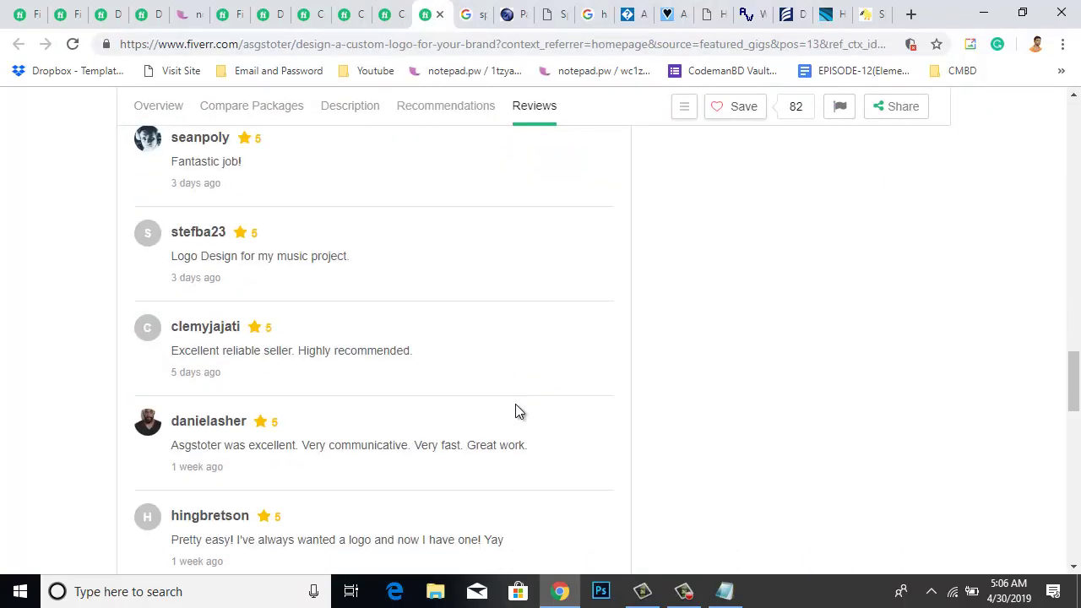
pyautogui.scroll(2, 519, 412)
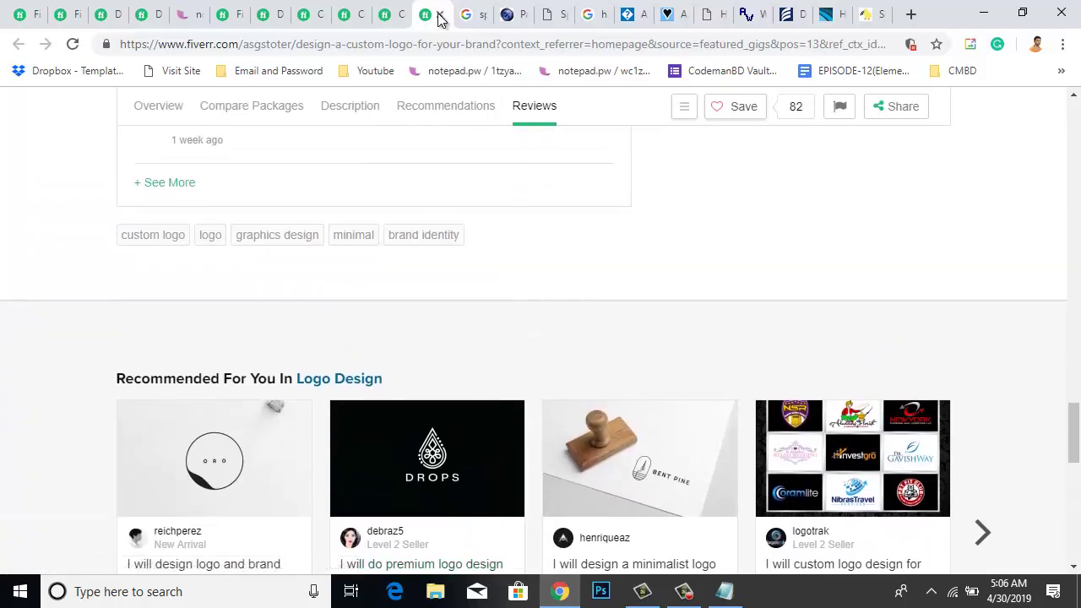
# - Check the open brand logo and envelope folder gig and the double-side business cards gig for FAQ sections
pyautogui.click(144, 15)
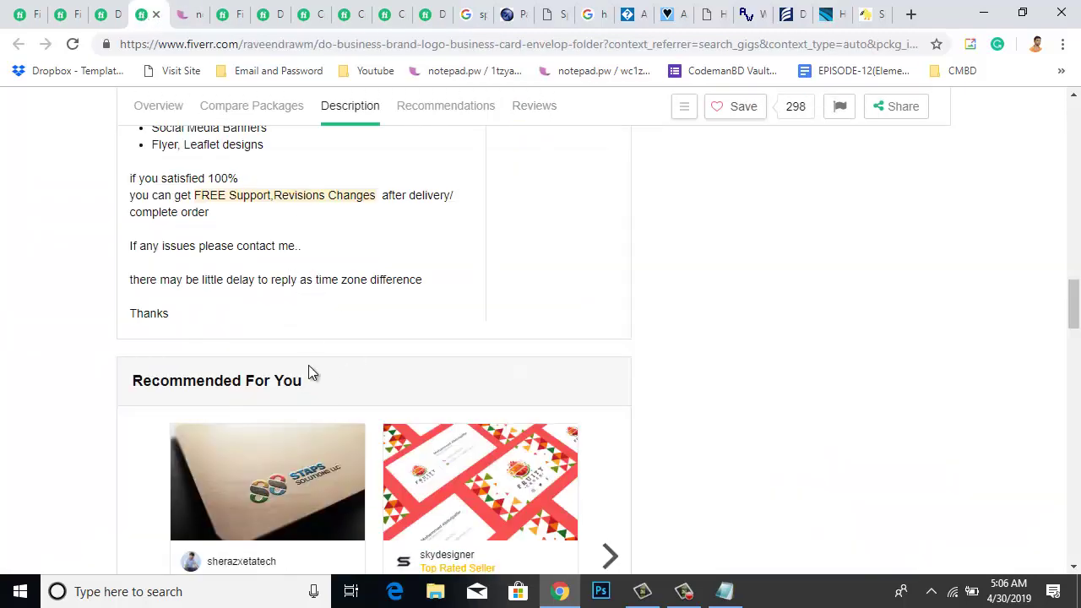
pyautogui.scroll(-5, 308, 372)
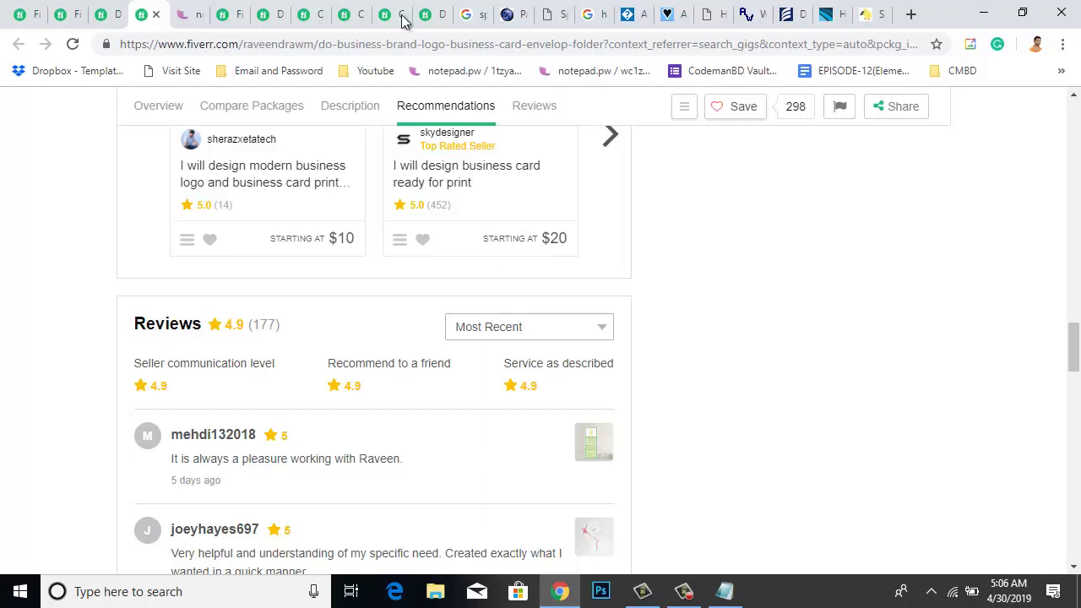
pyautogui.click(108, 13)
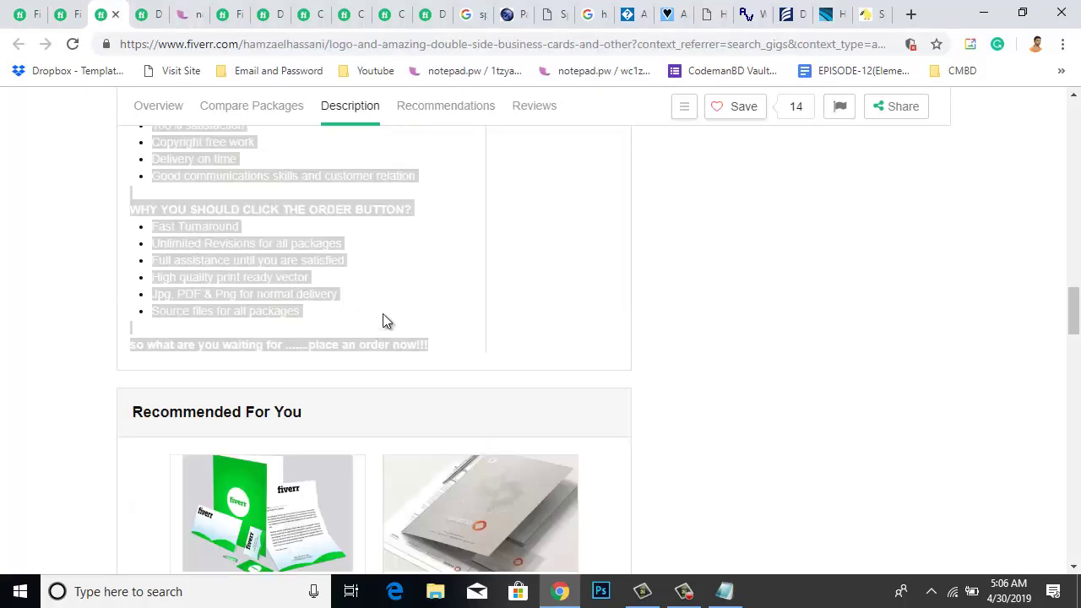
pyautogui.scroll(-3, 384, 321)
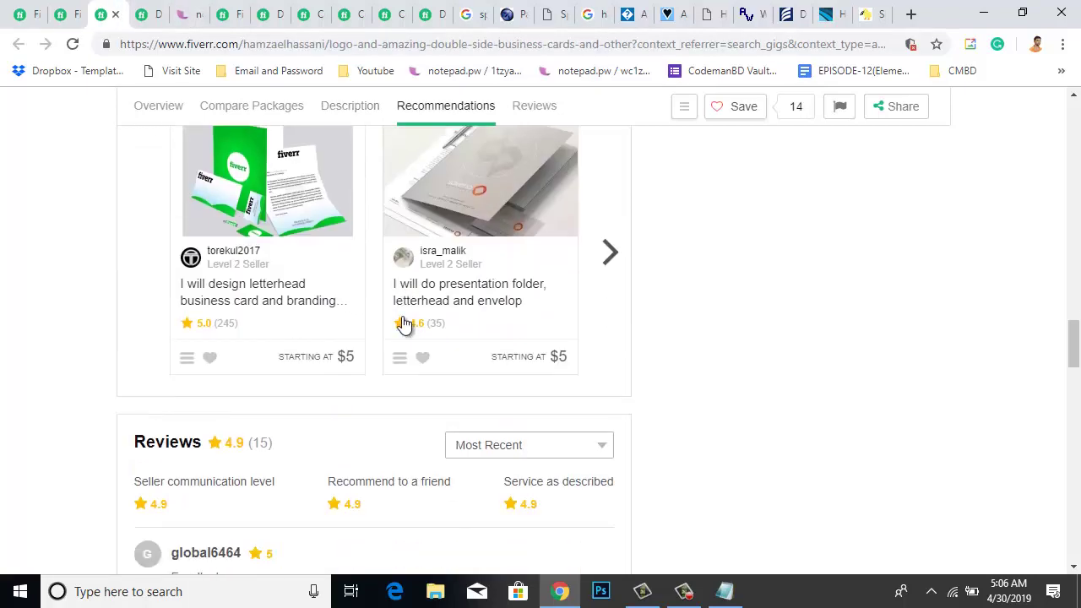
# - From the business card search results, open the "create business card ready to print" and "design stunning business cards within 24 hours" gigs in new tabs
pyautogui.click(87, 8)
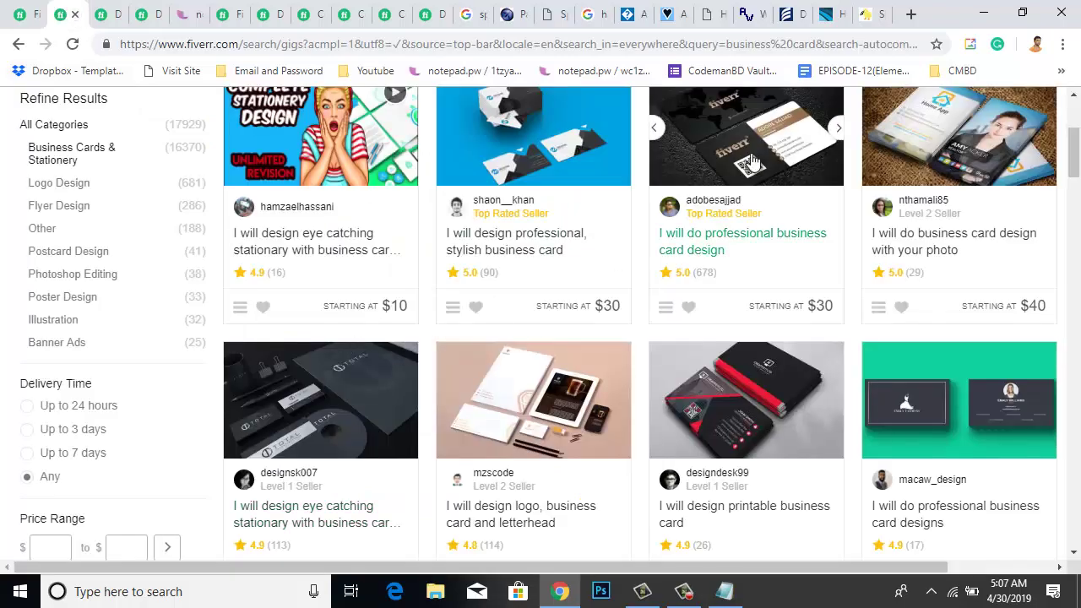
pyautogui.scroll(-6, 958, 384)
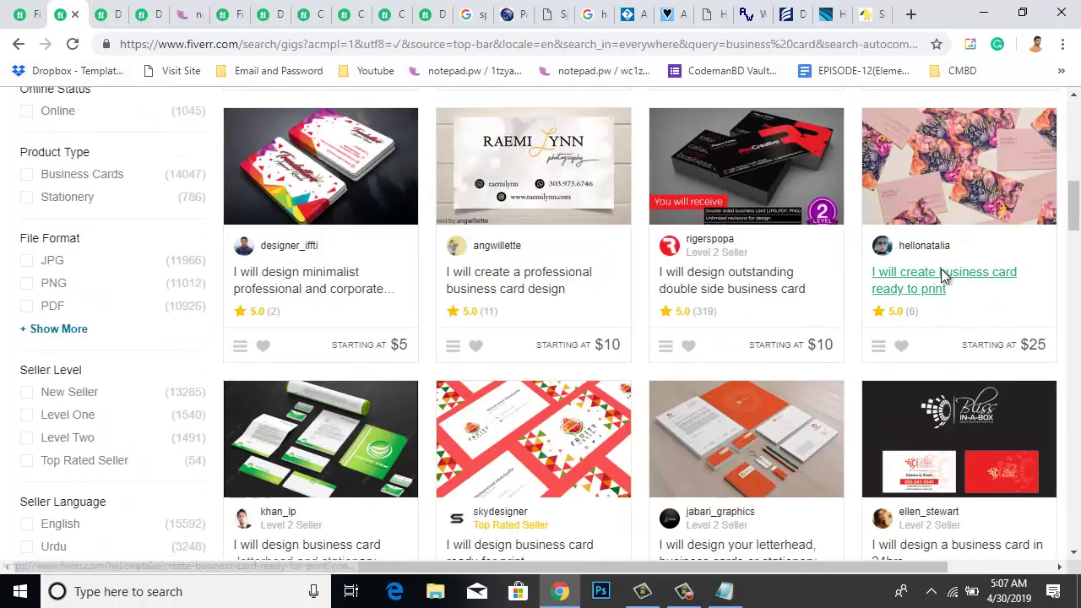
pyautogui.rightClick(943, 277)
pyautogui.click(969, 285)
pyautogui.scroll(-5, 903, 321)
pyautogui.rightClick(775, 320)
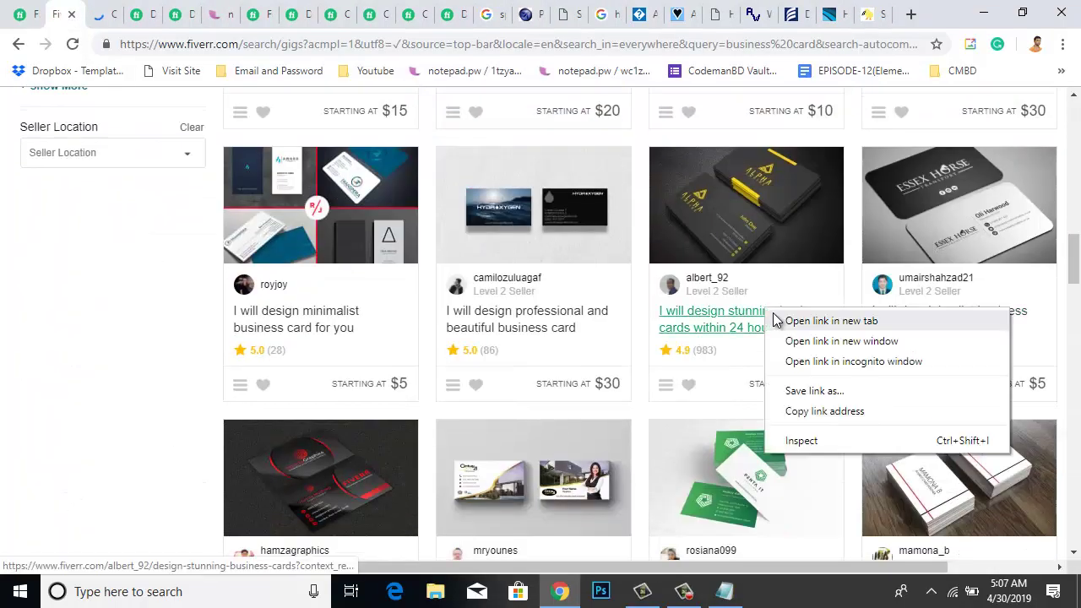
pyautogui.click(777, 321)
# - Open the custom print-ready business card, perfect business card or stationery, and stylish real estate business card gigs in new tabs
pyautogui.scroll(-2, 953, 179)
pyautogui.rightClick(959, 420)
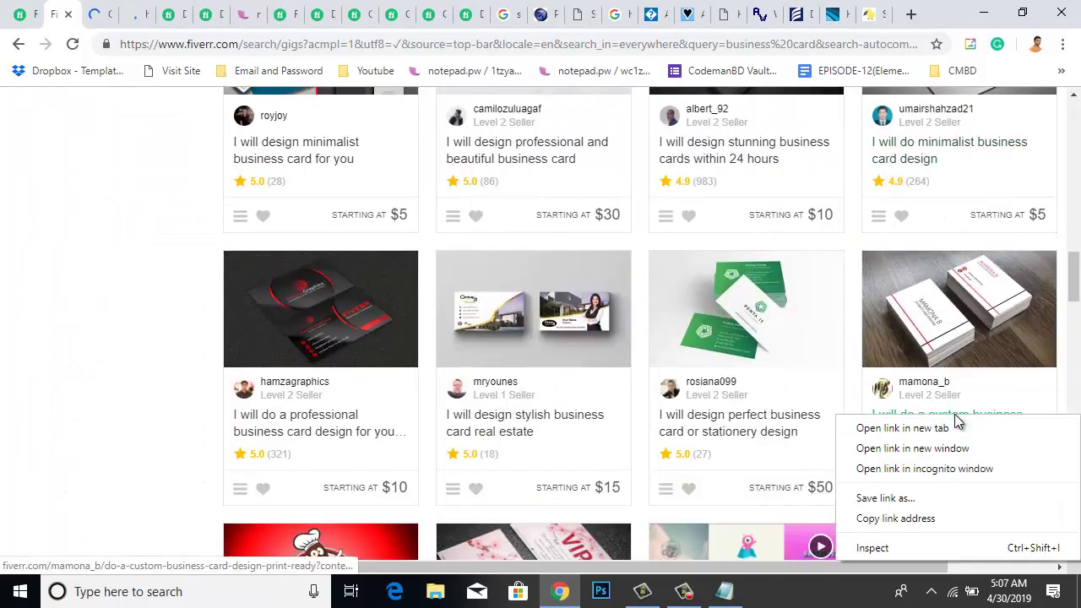
pyautogui.click(940, 428)
pyautogui.scroll(-4, 910, 423)
pyautogui.scroll(1, 912, 417)
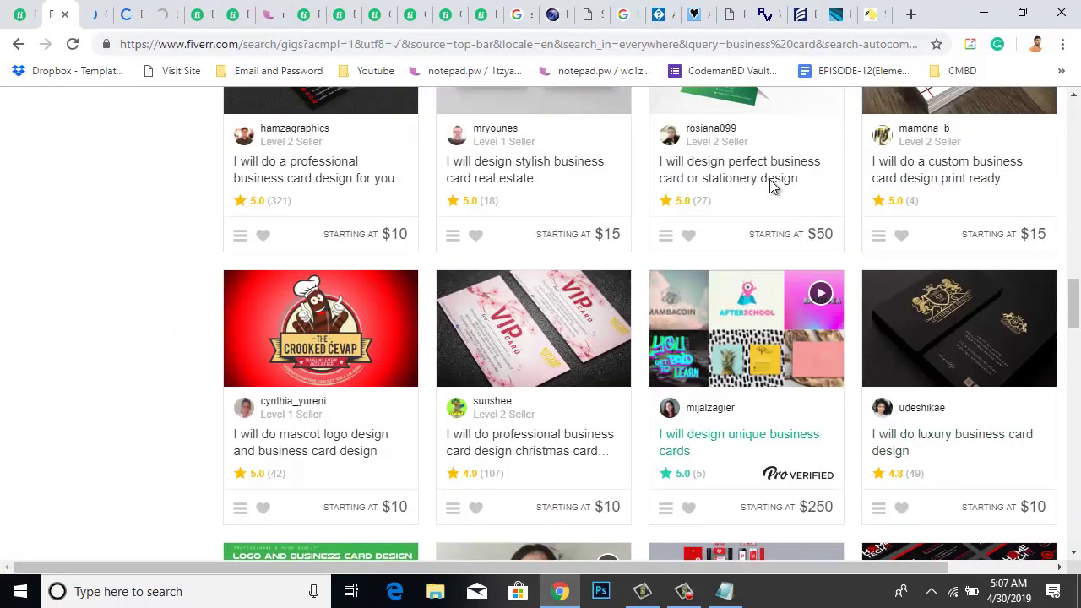
pyautogui.rightClick(771, 179)
pyautogui.click(794, 181)
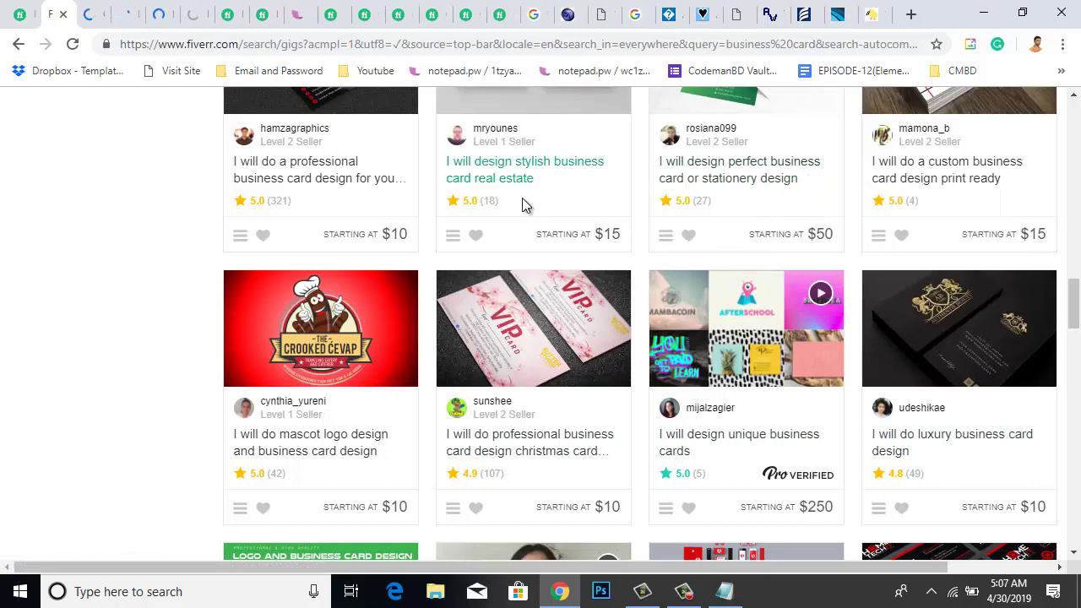
pyautogui.rightClick(531, 164)
pyautogui.click(552, 176)
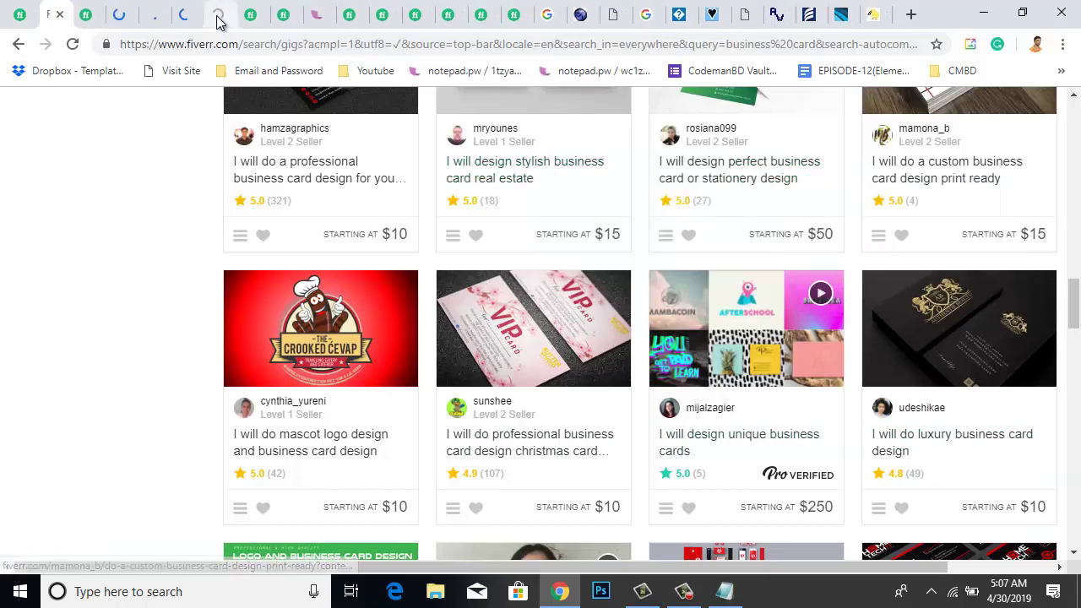
# - Check the stylish real estate business card gig for an FAQ section
pyautogui.click(217, 16)
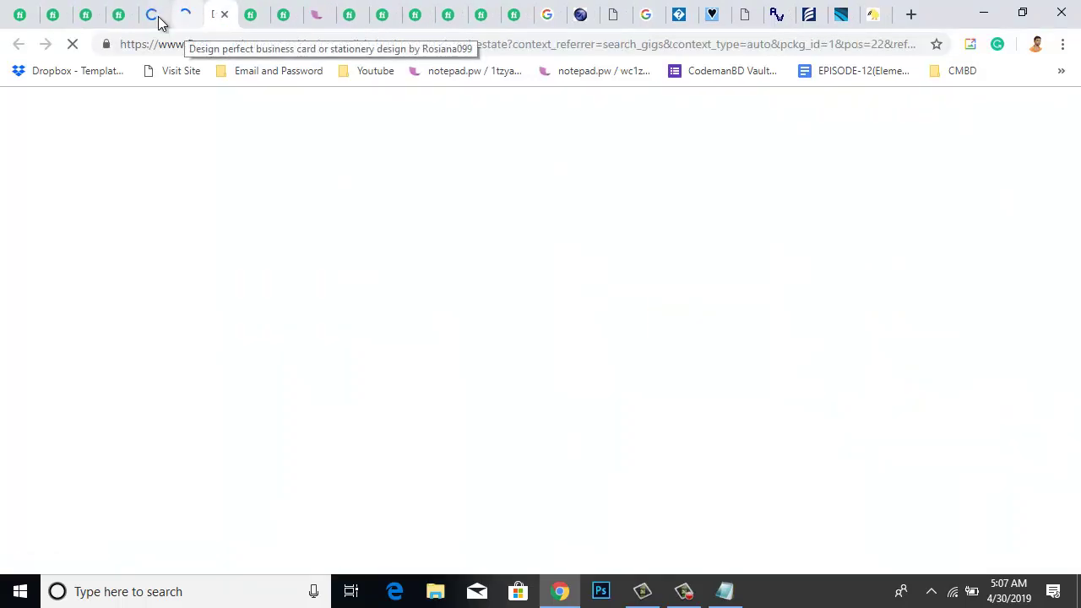
pyautogui.scroll(-3, 456, 400)
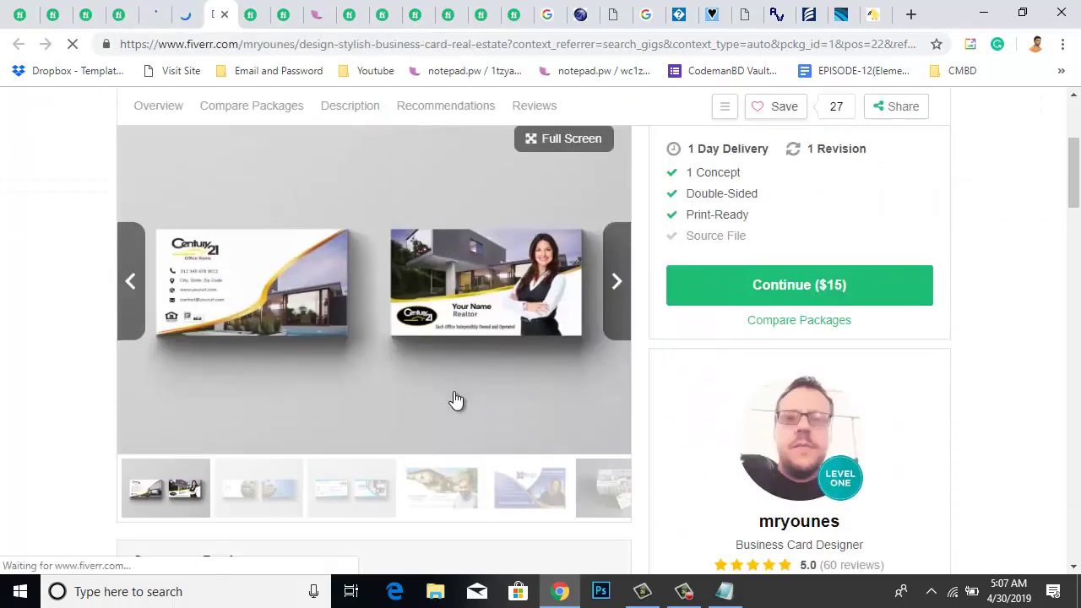
pyautogui.scroll(-10, 456, 400)
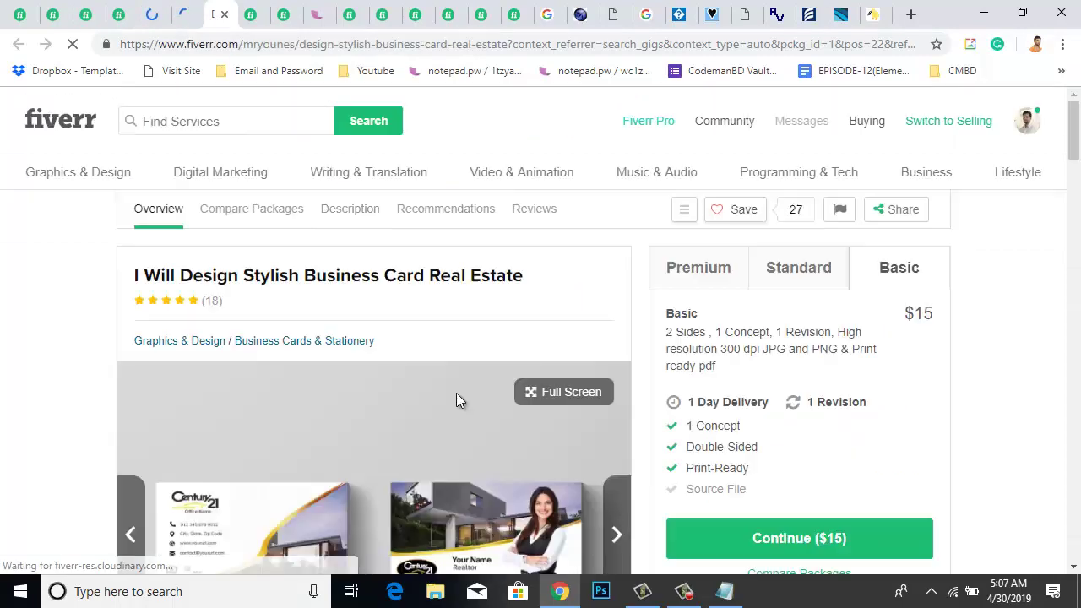
pyautogui.scroll(-6, 487, 363)
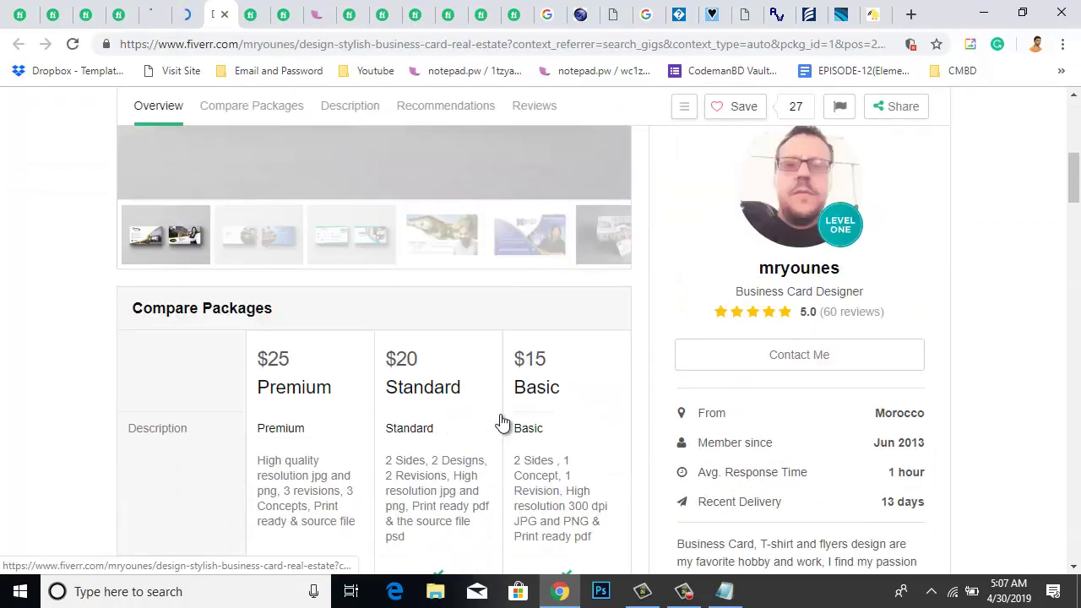
pyautogui.scroll(-6, 502, 421)
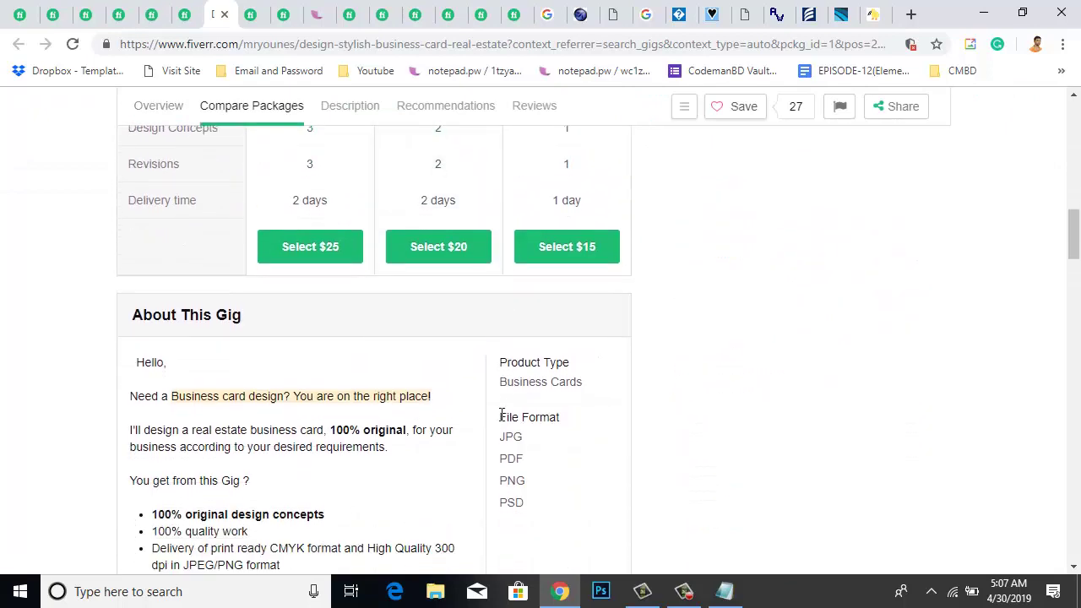
pyautogui.scroll(-5, 500, 416)
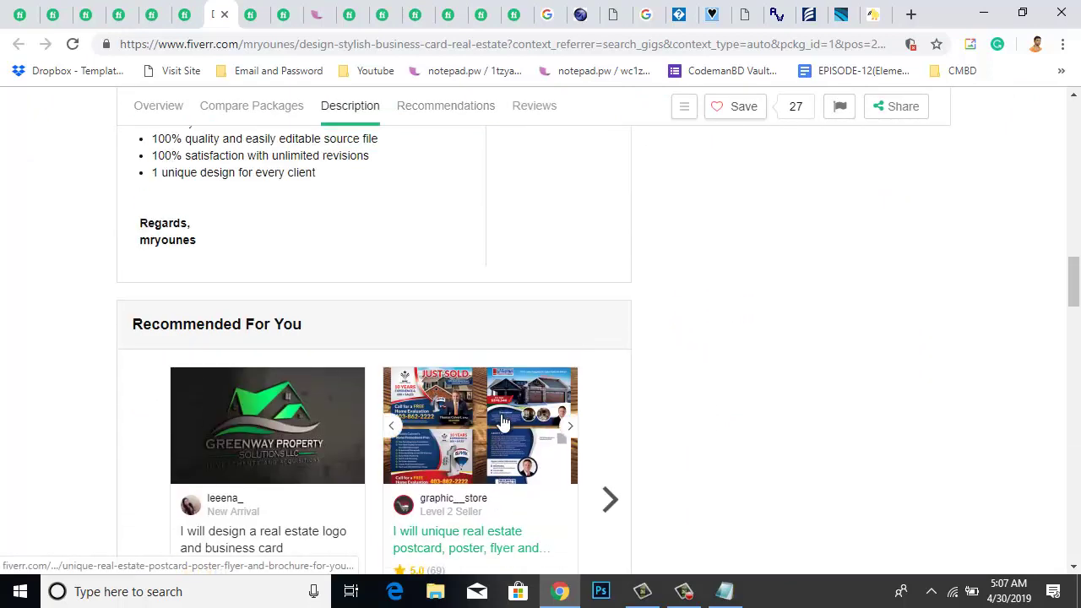
pyautogui.scroll(-5, 504, 422)
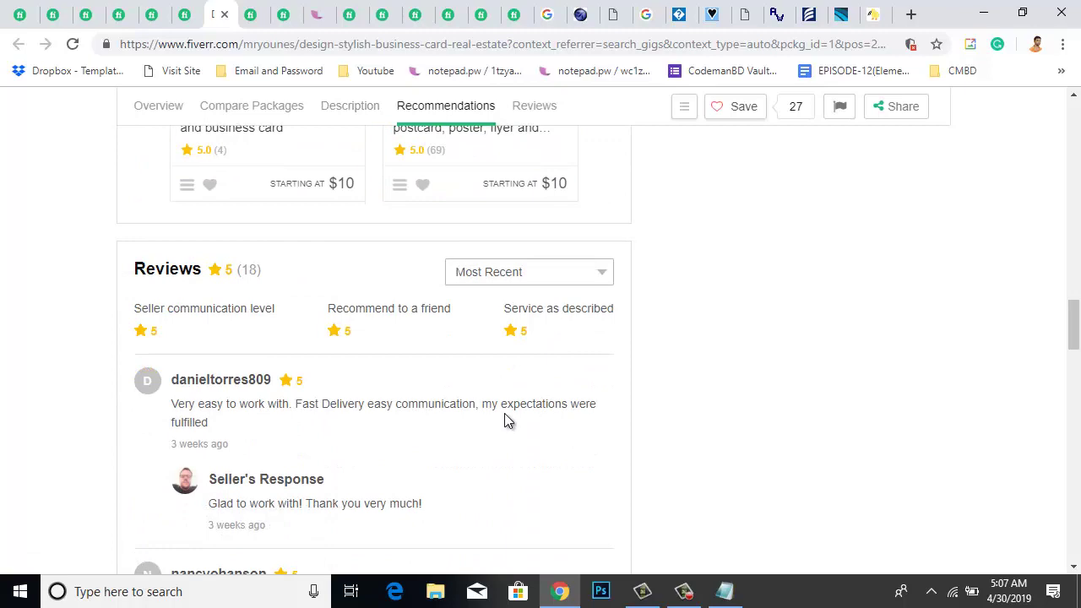
pyautogui.scroll(-2, 504, 419)
pyautogui.scroll(2, 507, 419)
pyautogui.scroll(3, 510, 417)
# - Check the perfect business card or stationery design gig for an FAQ section
pyautogui.click(185, 14)
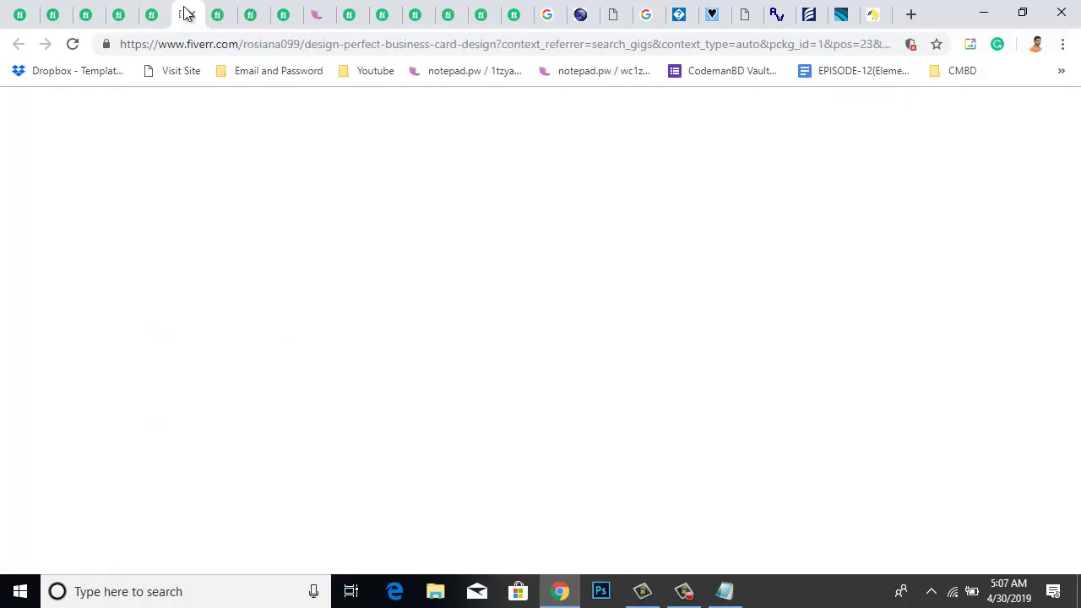
pyautogui.scroll(-10, 488, 371)
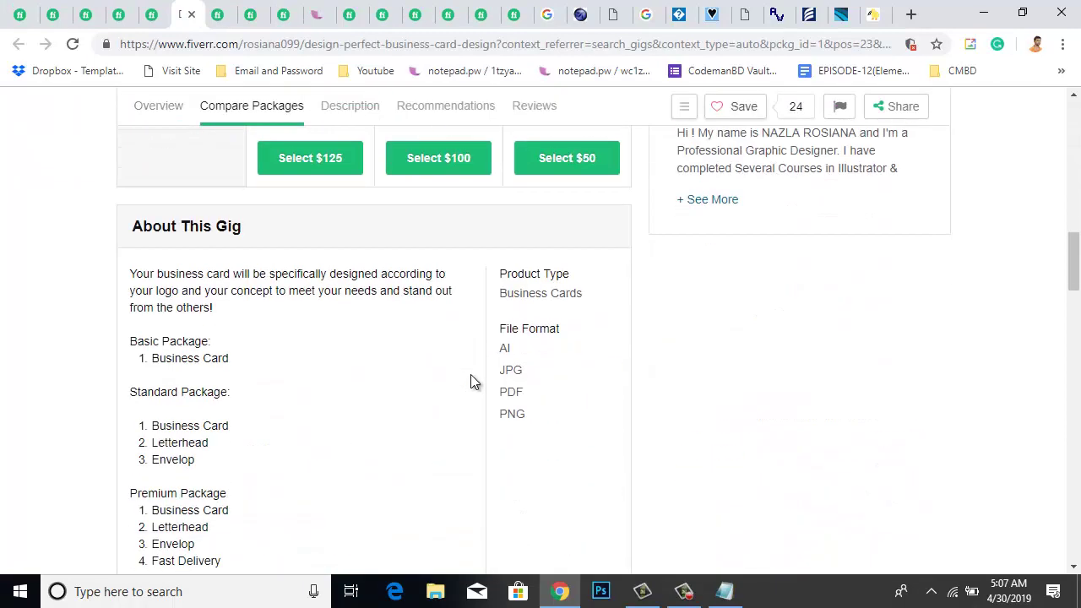
pyautogui.scroll(-6, 471, 376)
pyautogui.scroll(-4, 474, 384)
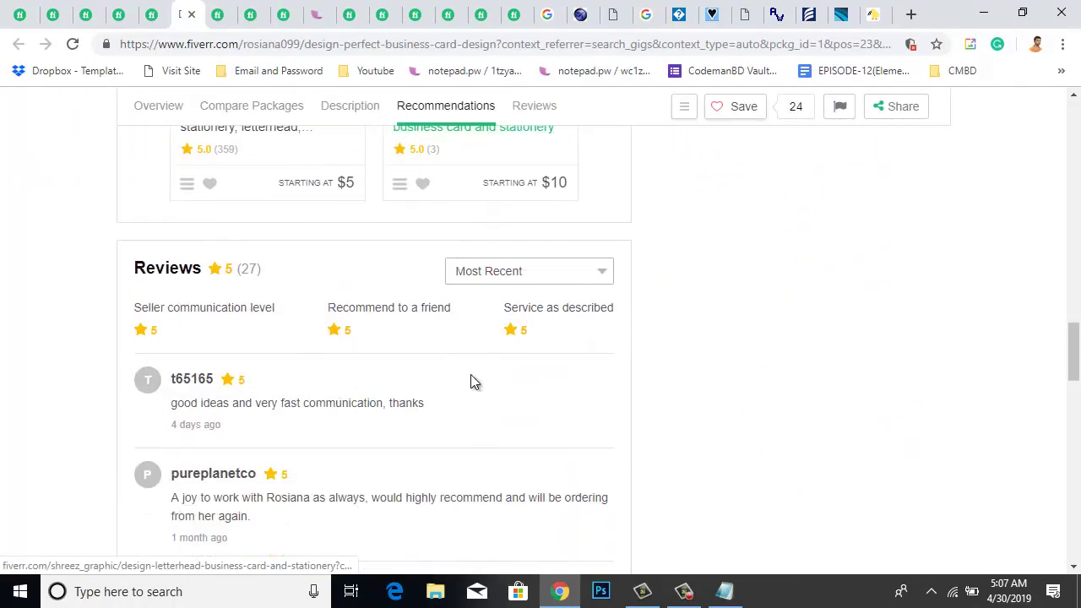
pyautogui.scroll(2, 473, 384)
pyautogui.scroll(-9, 474, 382)
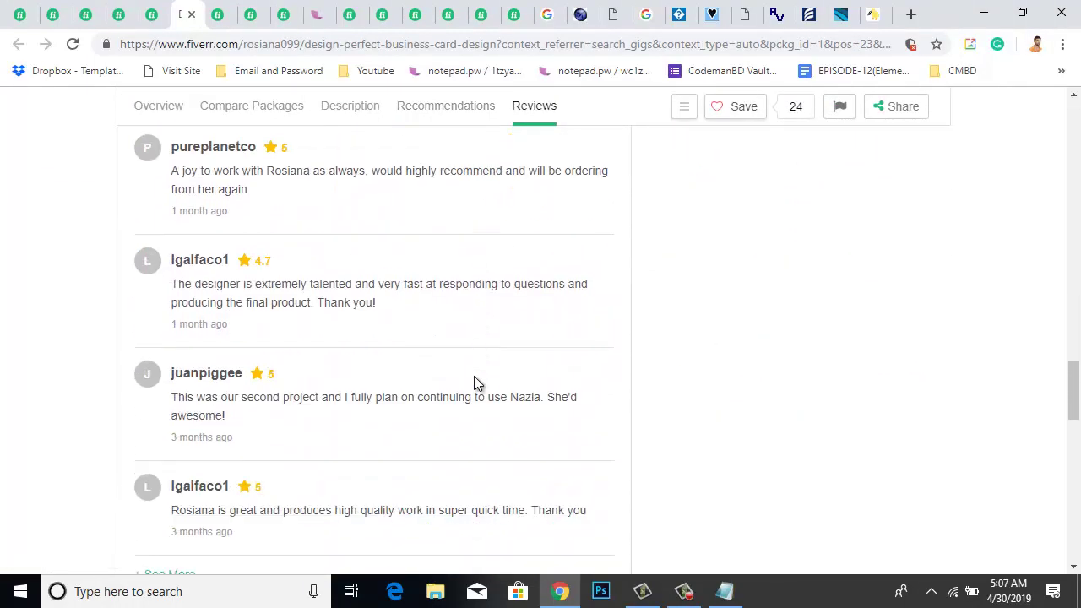
pyautogui.scroll(1, 346, 278)
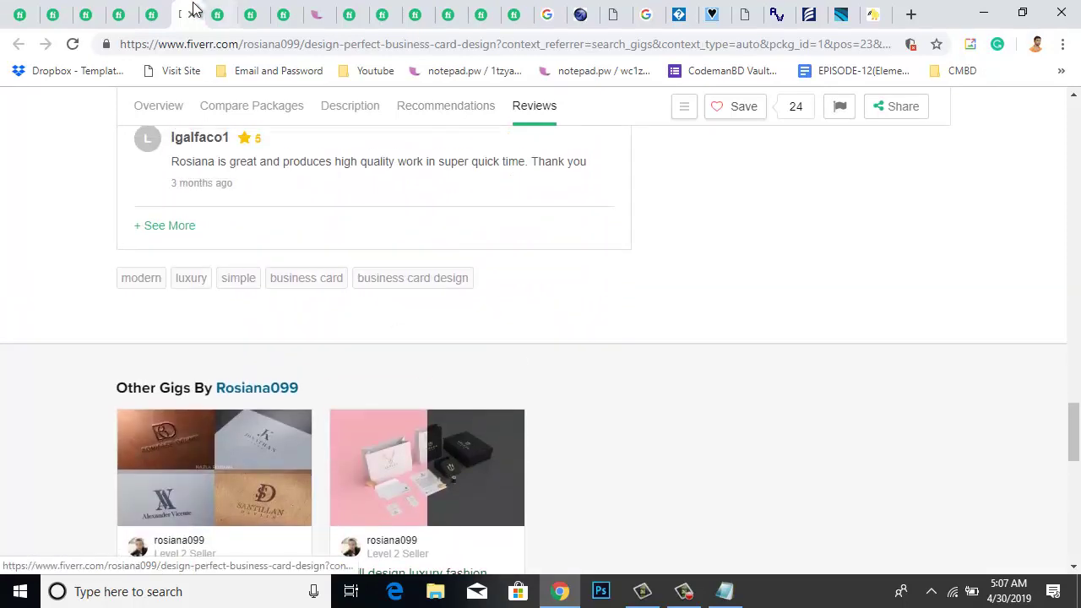
# - Find the Frequently Asked Questions section in the custom print-ready business card gig
pyautogui.hotkey('ctrl', 'shift', 'Tab')
pyautogui.scroll(-5, 462, 414)
pyautogui.scroll(-15, 517, 424)
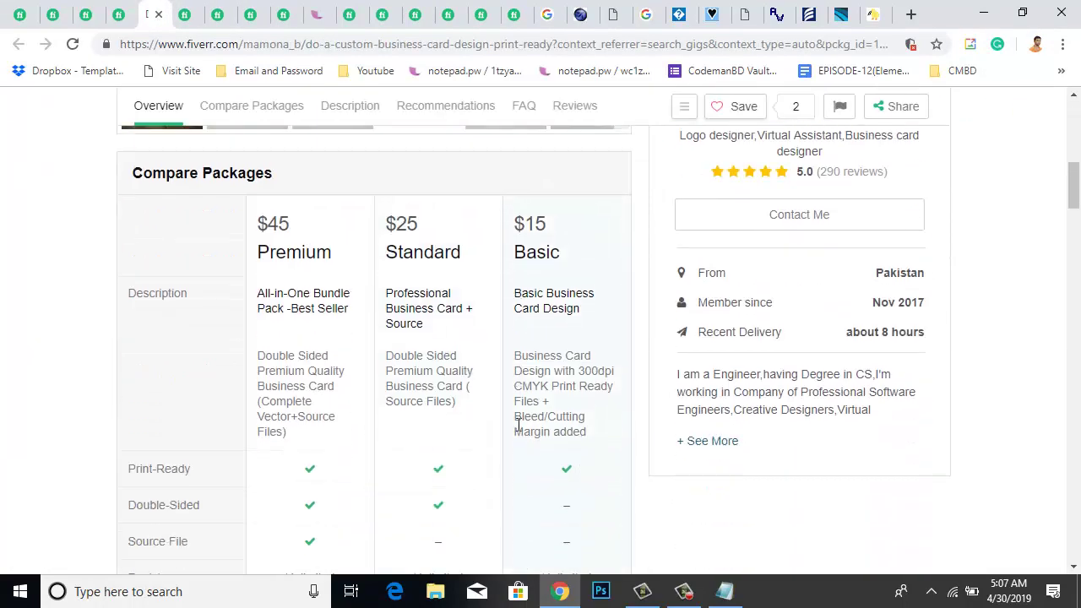
pyautogui.scroll(-8, 522, 432)
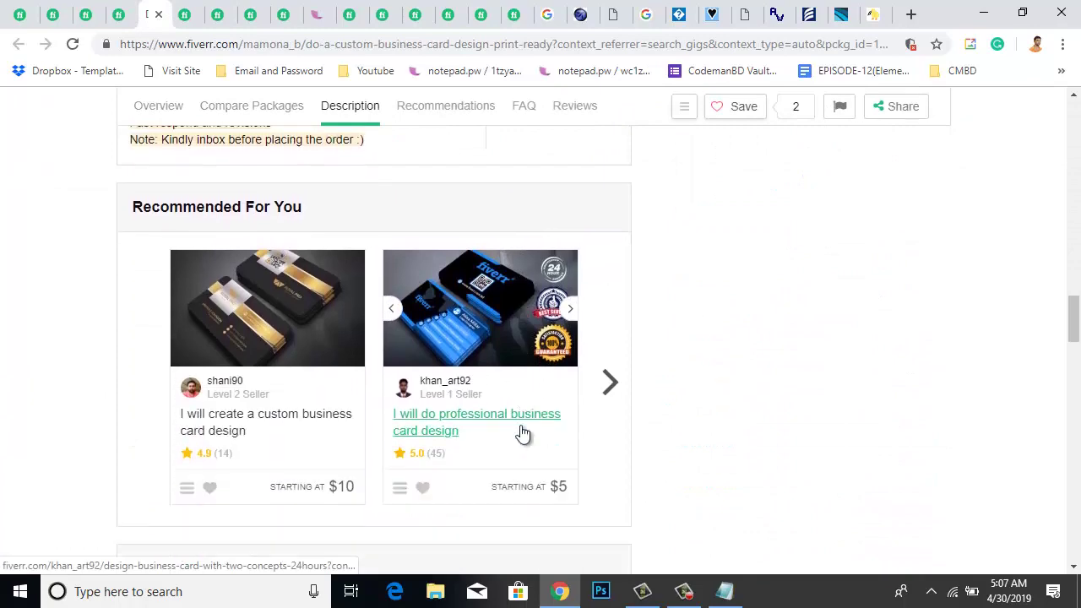
pyautogui.scroll(1, 627, 389)
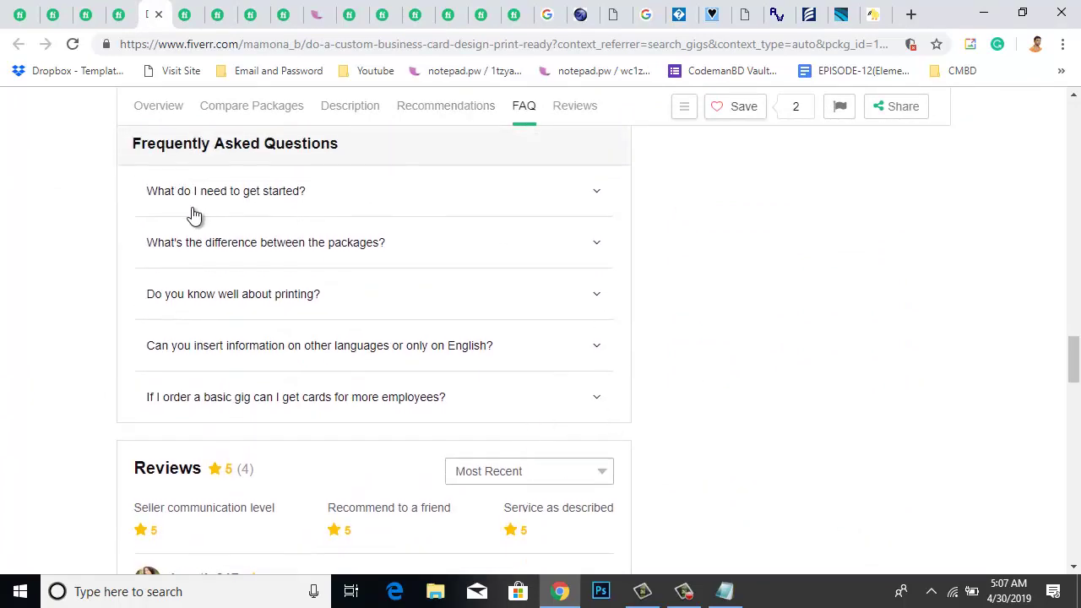
# - Copy the "What do I need to get started?" question and its answer from the gig's FAQ to the end of the Notepad notes
pyautogui.click(327, 199)
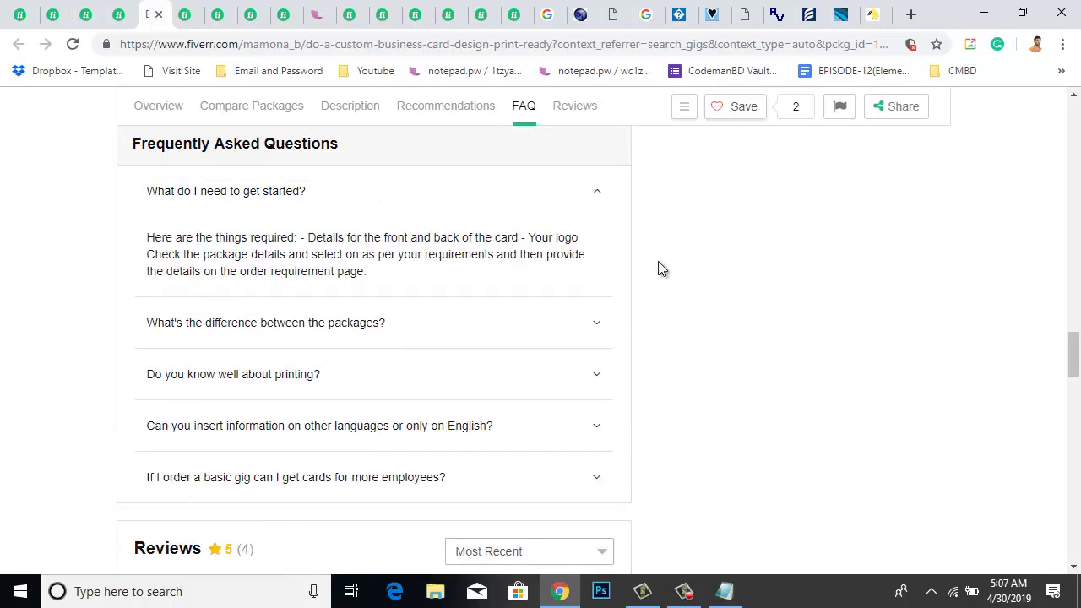
pyautogui.moveTo(164, 194)
pyautogui.mouseDown()
pyautogui.moveTo(337, 248)
pyautogui.moveTo(394, 285)
pyautogui.moveTo(242, 258)
pyautogui.moveTo(149, 193)
pyautogui.mouseUp()
pyautogui.click(412, 286)
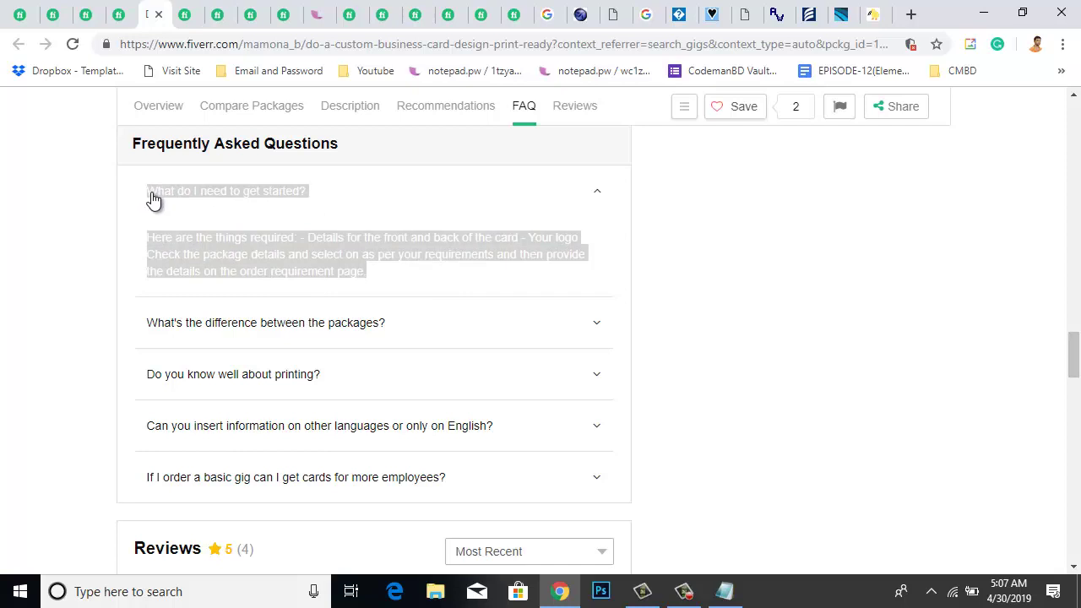
pyautogui.click(724, 591)
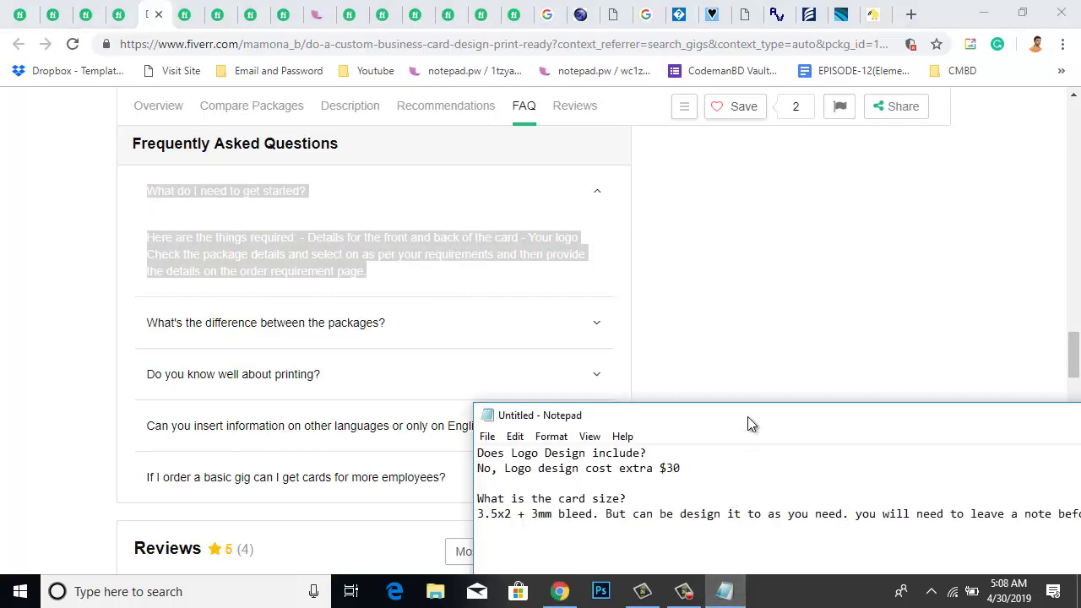
pyautogui.moveTo(748, 416); pyautogui.dragTo(663, 165)
pyautogui.moveTo(810, 173); pyautogui.dragTo(507, 166)
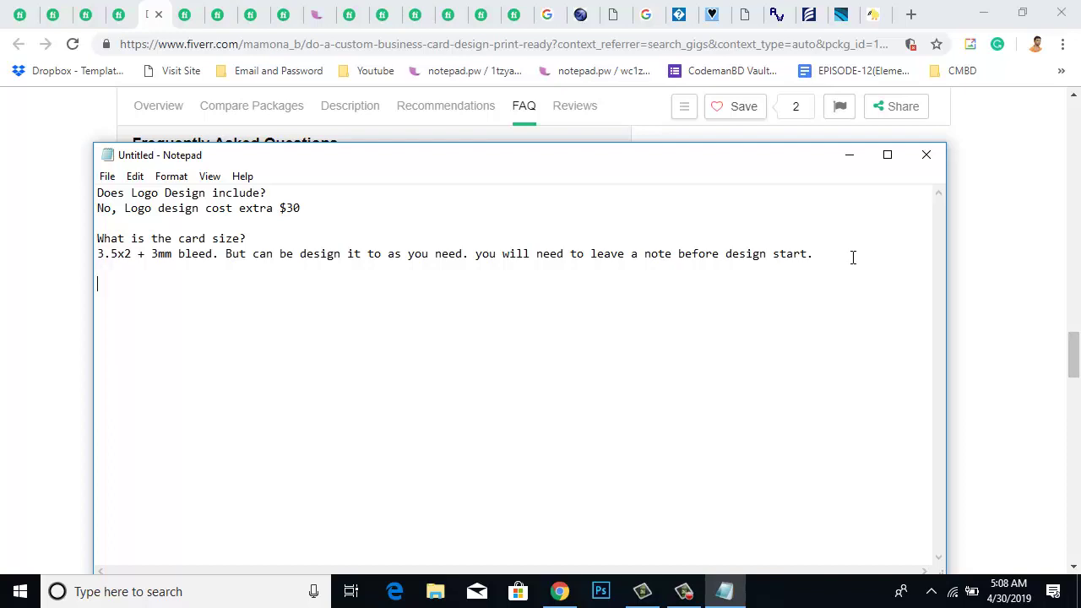
pyautogui.hotkey('ctrl', 'v')
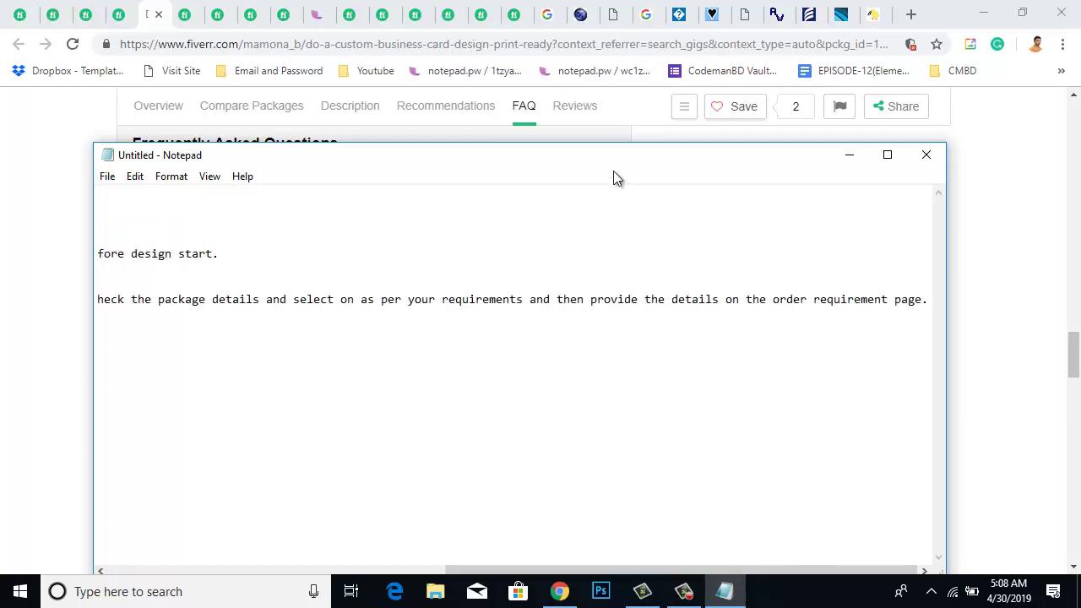
# - Break the pasted answer into three lines before "the package details" and "and then provide", removing the leading spaces
pyautogui.click(525, 304)
pyautogui.press('Return')
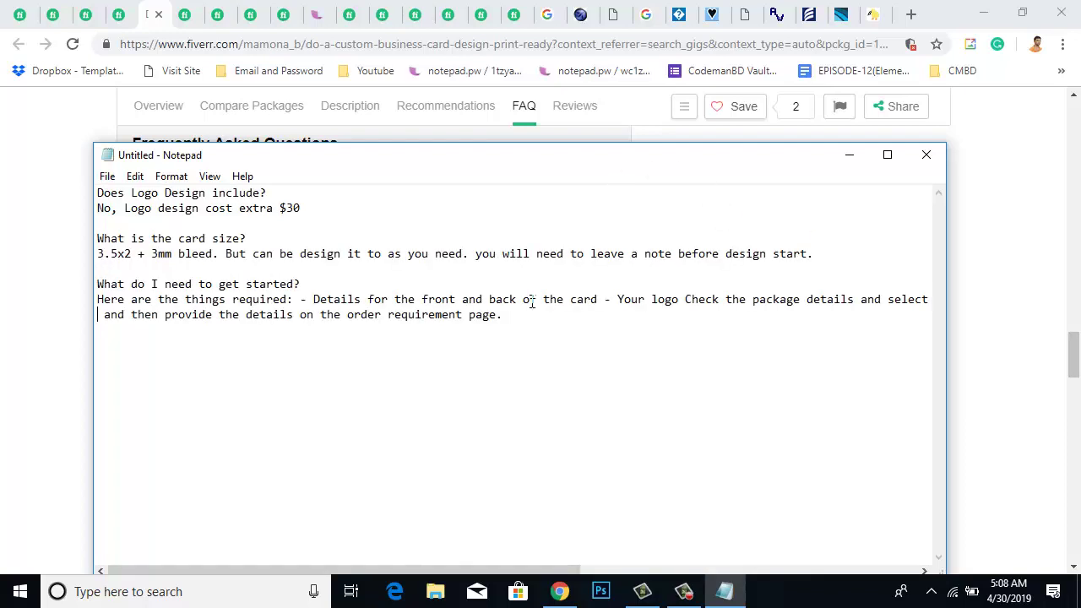
pyautogui.click(617, 303)
pyautogui.click(719, 299)
pyautogui.press('Return')
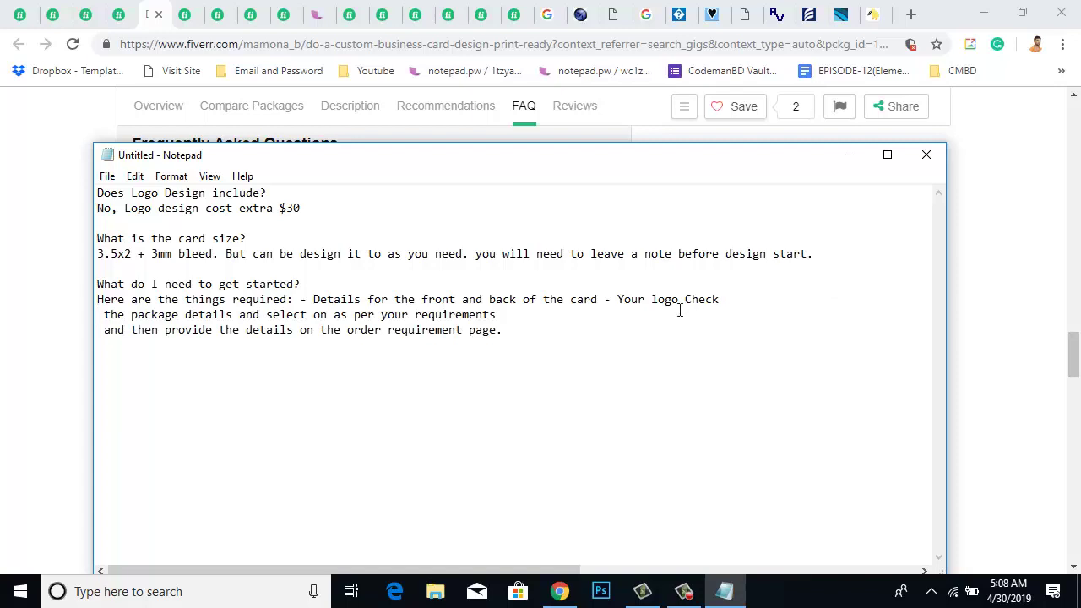
pyautogui.press('Delete')
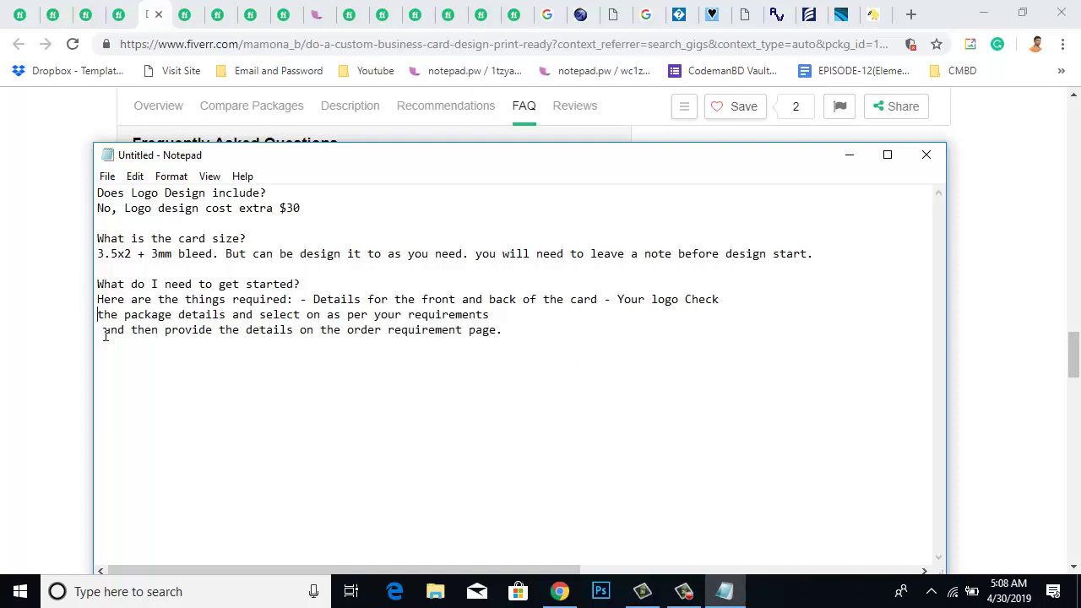
pyautogui.moveTo(105, 331); pyautogui.dragTo(72, 331)
pyautogui.press('Delete')
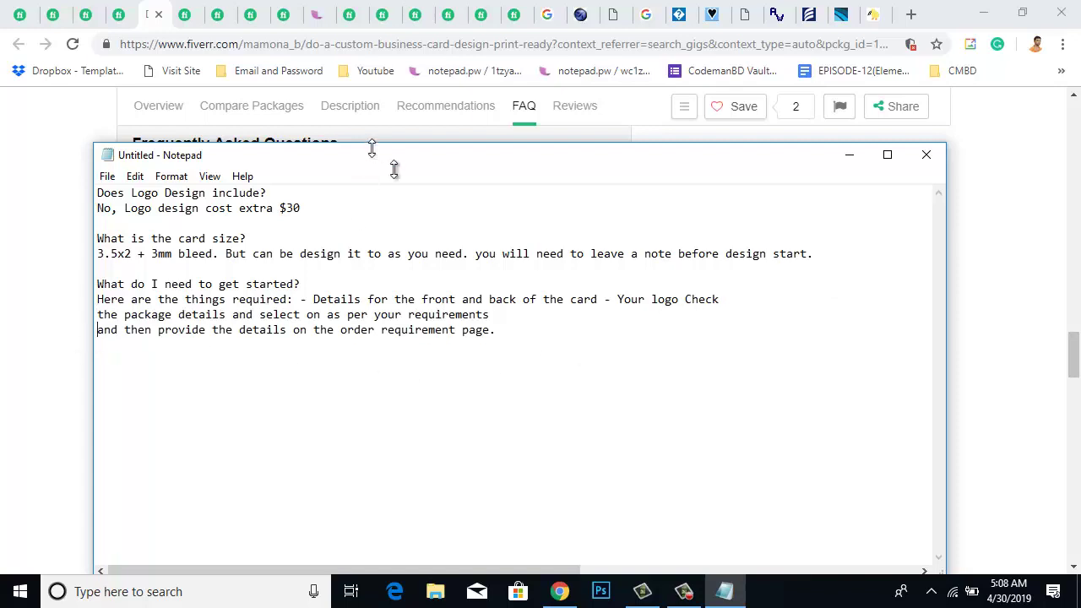
# - Add the gig's "What's the difference between the packages?" question and answer to the Notepad notes, with a line break before "Premium"
pyautogui.moveTo(399, 144); pyautogui.dragTo(640, 310)
pyautogui.moveTo(450, 319); pyautogui.dragTo(868, 437)
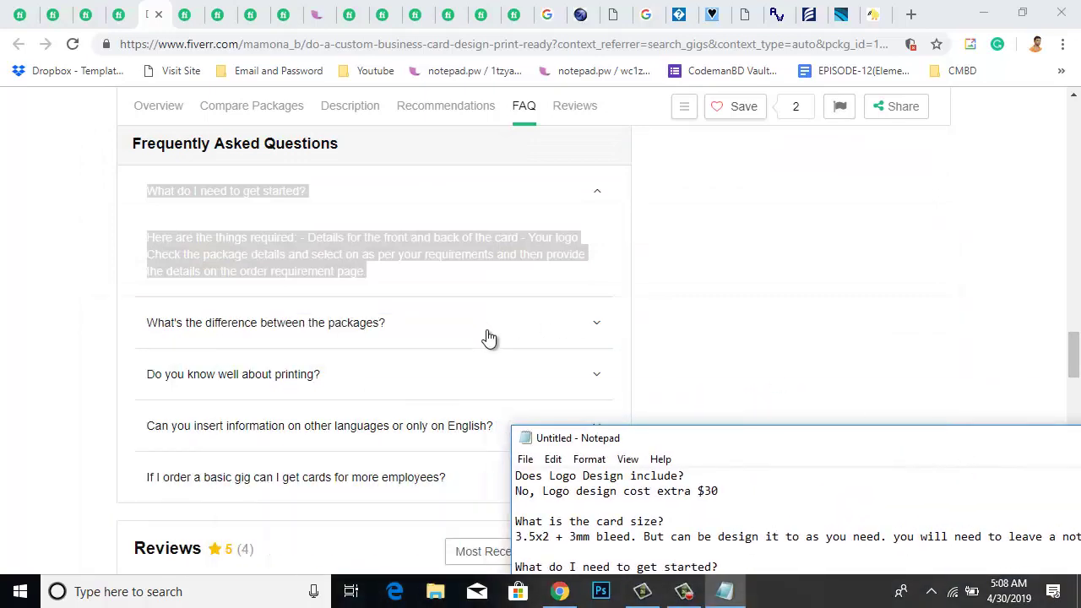
pyautogui.click(337, 340)
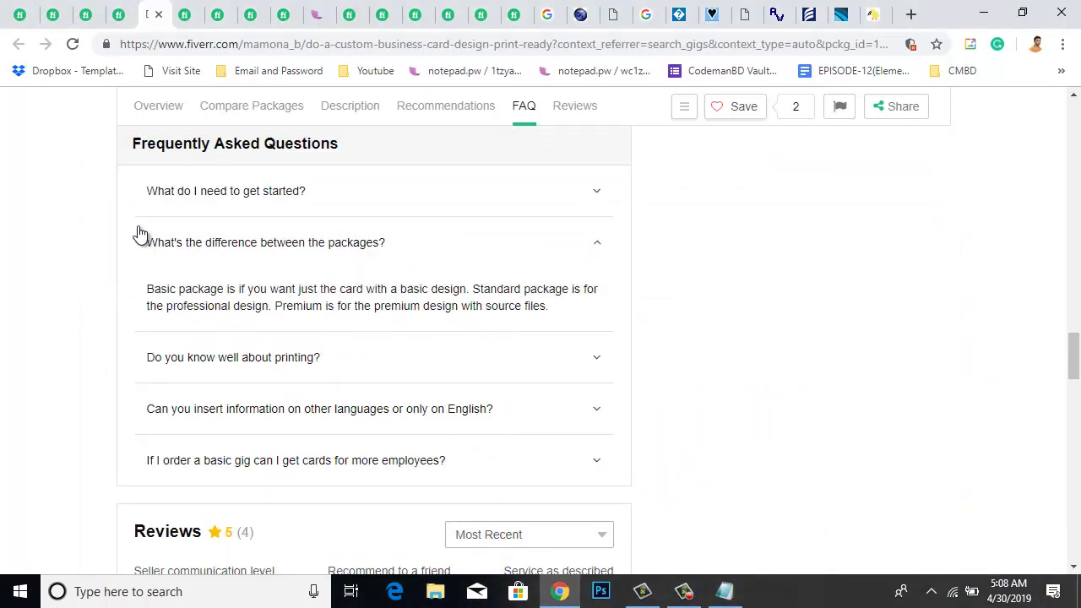
pyautogui.moveTo(140, 242); pyautogui.dragTo(562, 321)
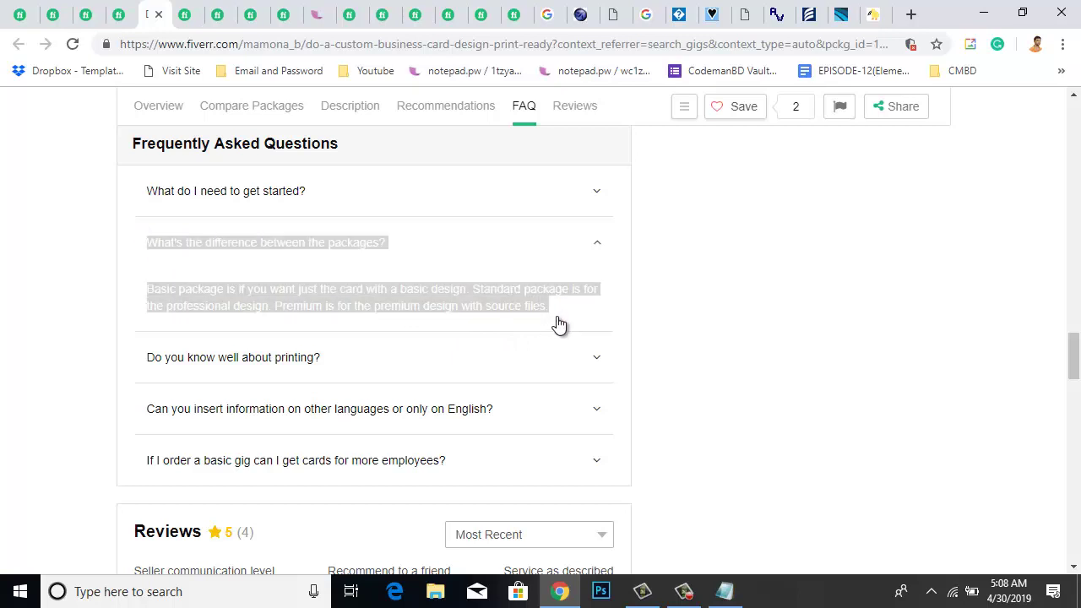
pyautogui.click(725, 593)
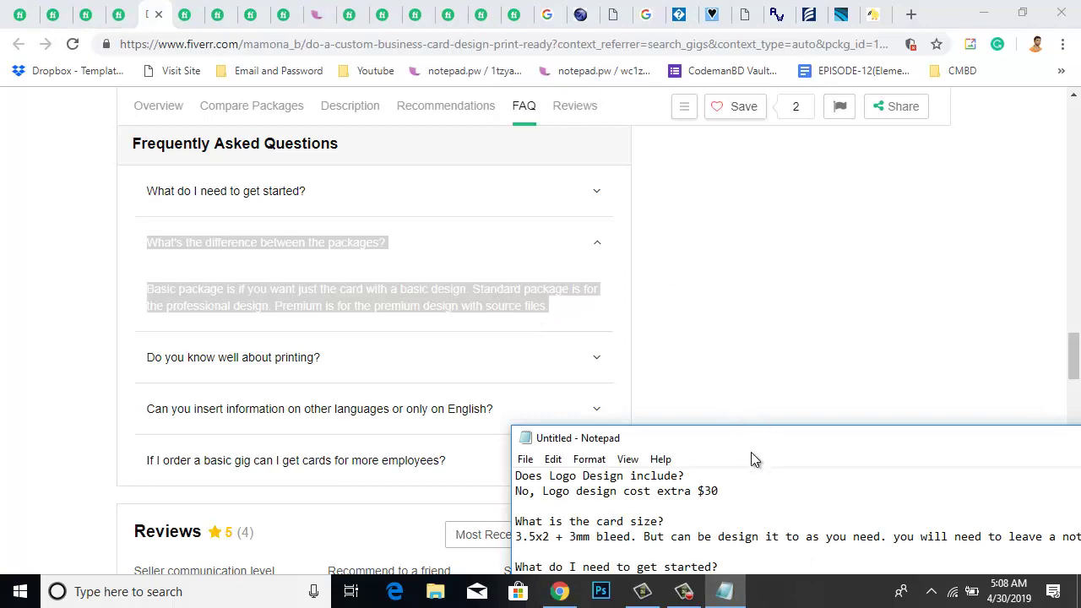
pyautogui.moveTo(751, 436); pyautogui.dragTo(591, 150)
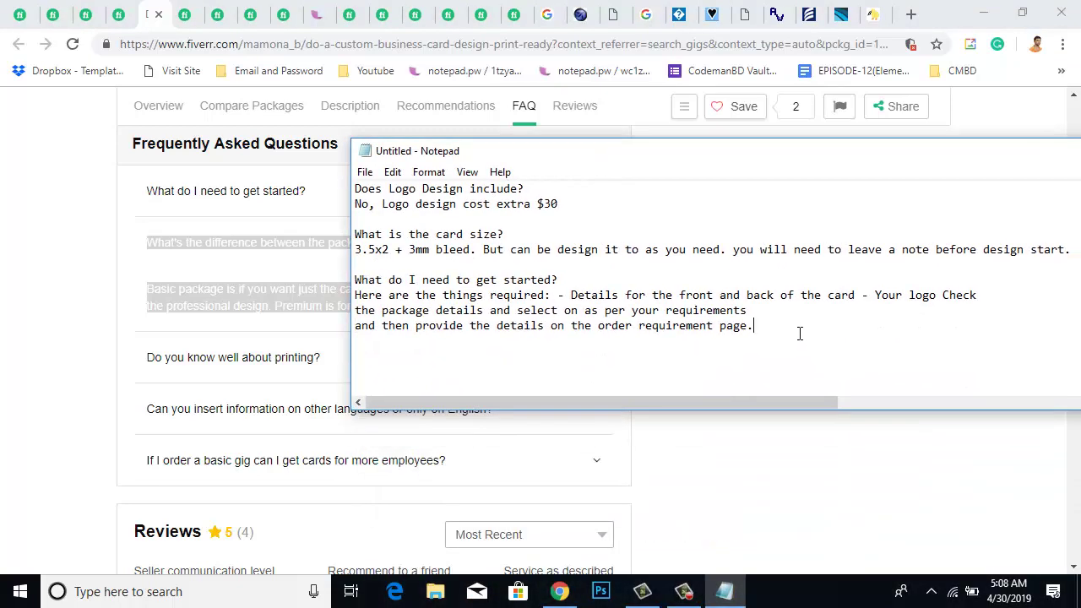
pyautogui.press('Return')
pyautogui.press('Return')
pyautogui.hotkey('ctrl', 'v')
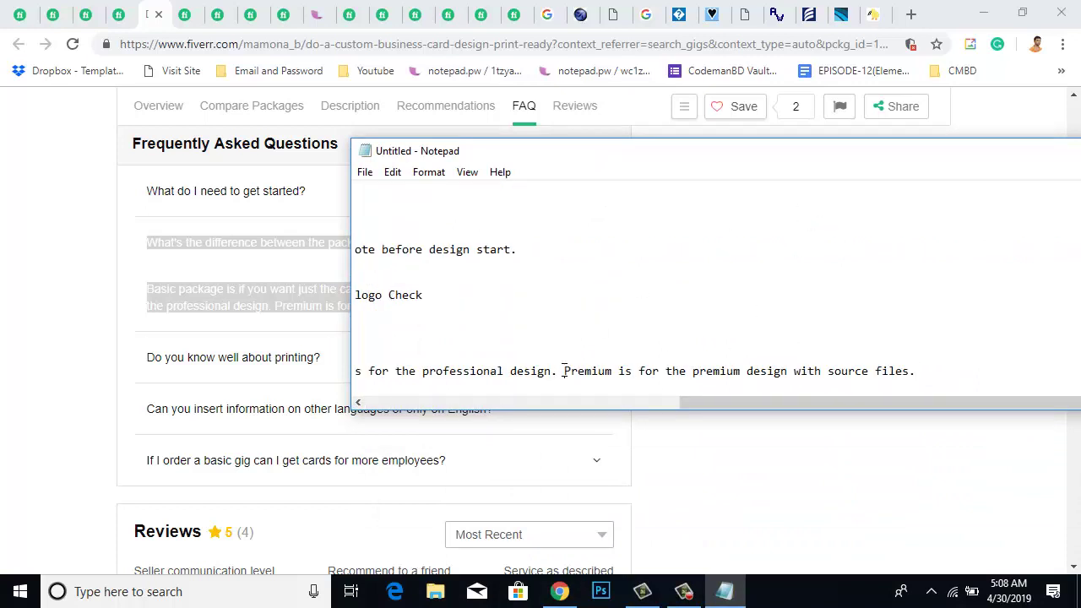
pyautogui.click(565, 372)
pyautogui.press('Return')
# - Copy the "Do you know well about printing?" question and its answer from the custom business card gig's FAQ
pyautogui.moveTo(748, 167); pyautogui.dragTo(886, 498)
pyautogui.click(338, 365)
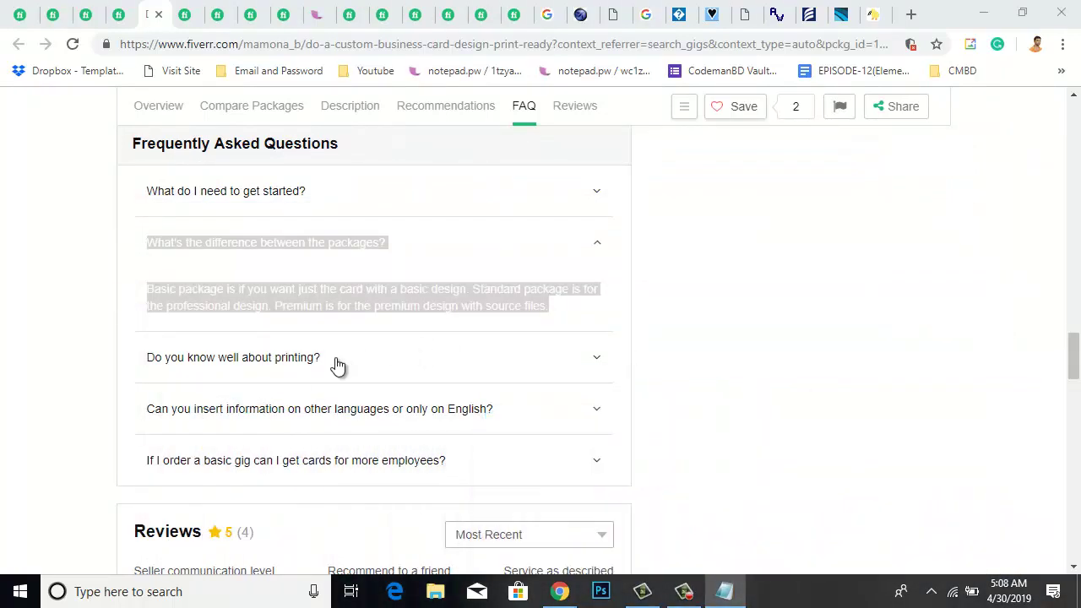
pyautogui.moveTo(589, 347); pyautogui.dragTo(119, 310)
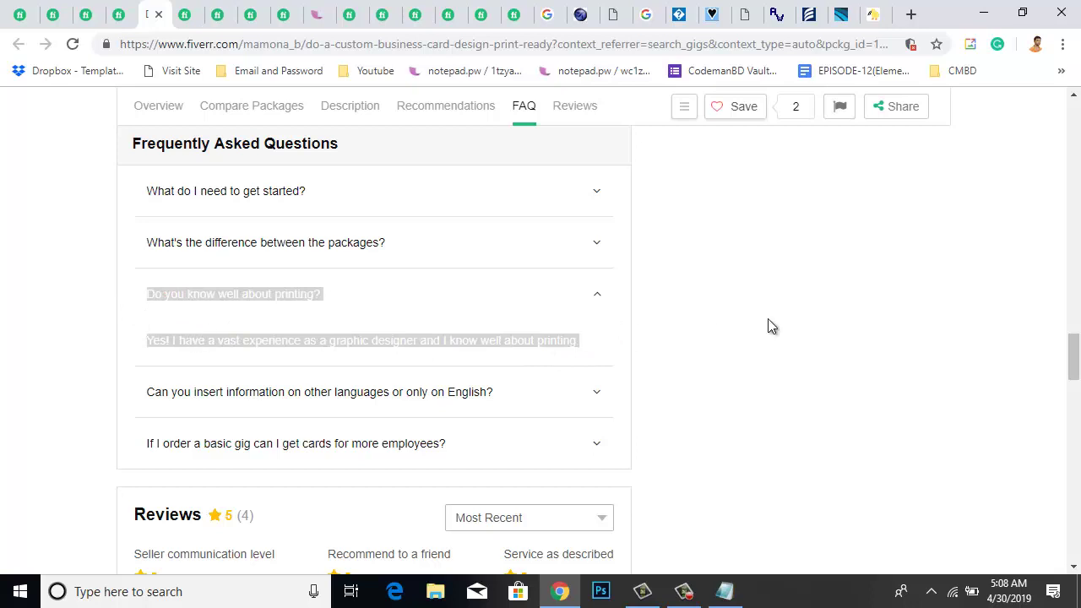
pyautogui.click(568, 311)
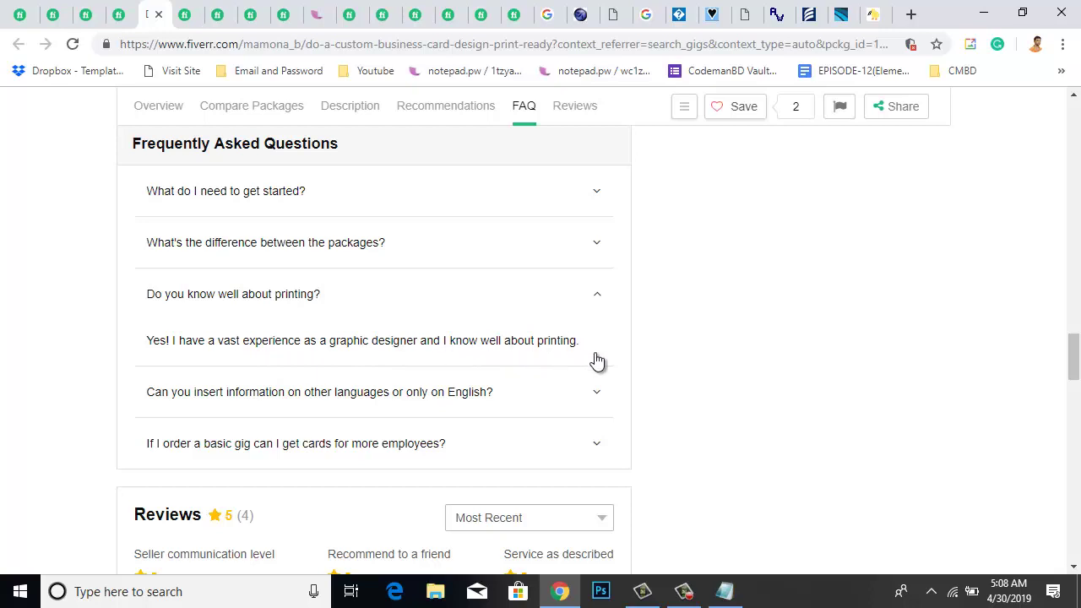
pyautogui.moveTo(411, 352); pyautogui.dragTo(765, 355)
pyautogui.hotkey('ctrl', 'c')
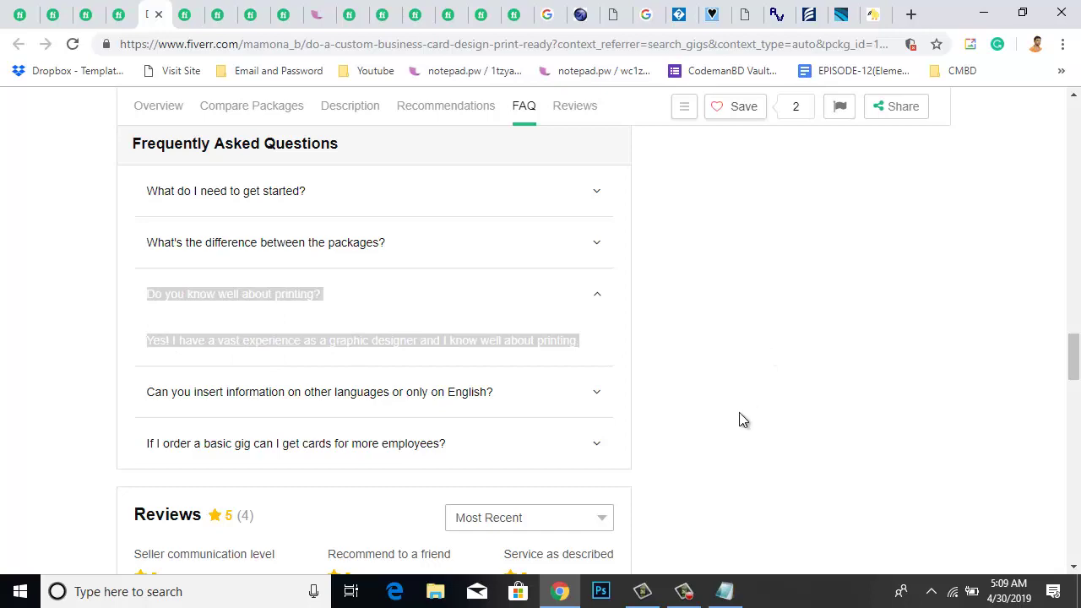
# - Reposition and enlarge the Notepad window, and paste the copied printing question and answer as a new paragraph at the end of the notes
pyautogui.click(725, 591)
pyautogui.moveTo(727, 435); pyautogui.dragTo(584, 141)
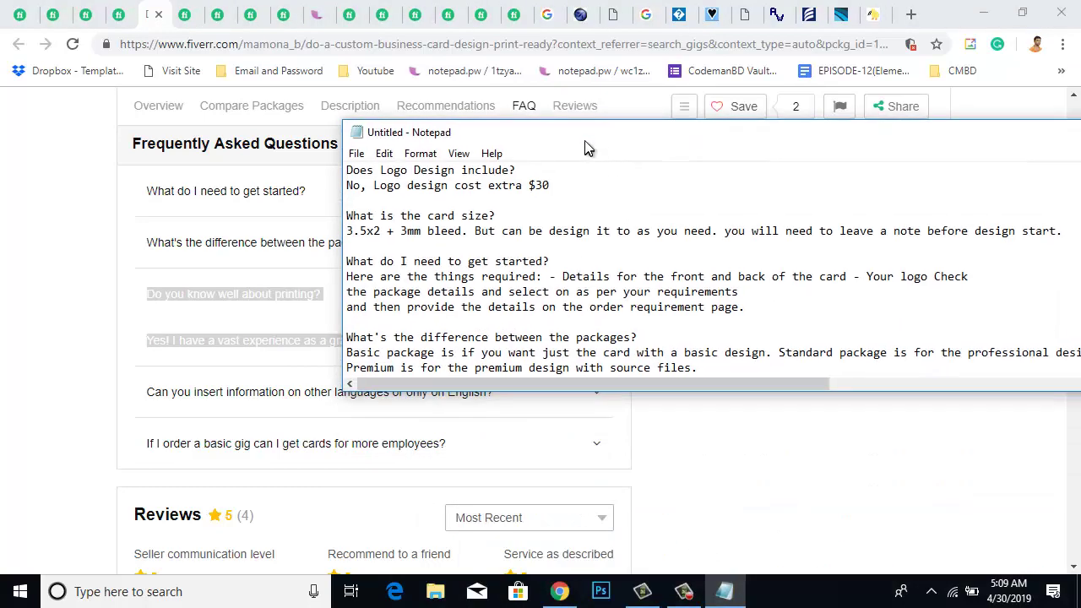
pyautogui.moveTo(875, 147); pyautogui.dragTo(701, 128)
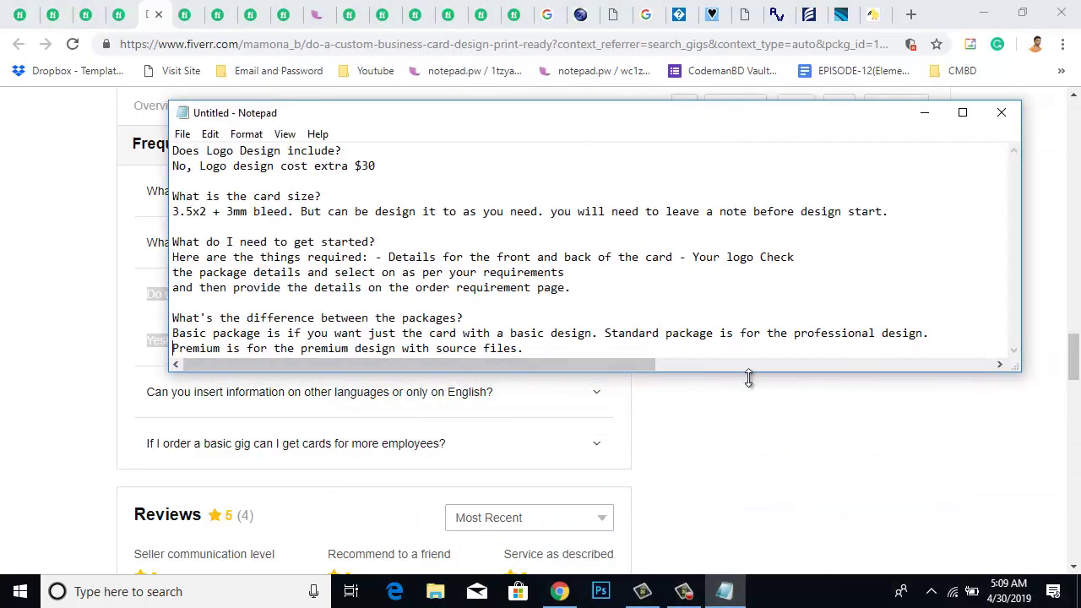
pyautogui.moveTo(749, 375); pyautogui.dragTo(722, 512)
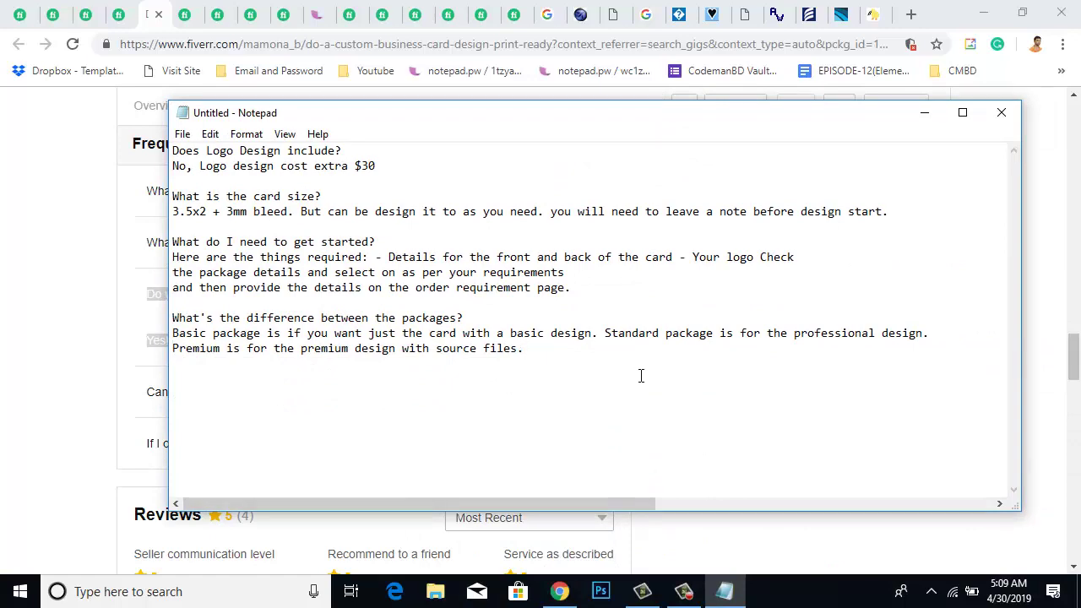
pyautogui.press('Return')
pyautogui.press('Return')
pyautogui.hotkey('ctrl', 'v')
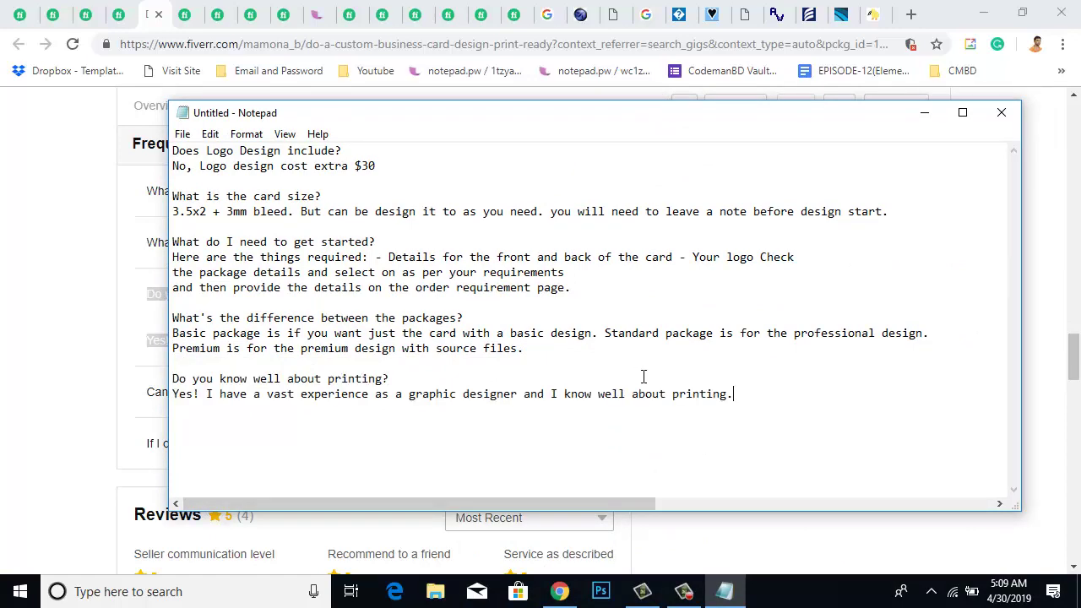
pyautogui.click(925, 113)
# - Add the gig's "Can you insert information on other languages or only on English?" question and answer to the end of the Notepad notes
pyautogui.click(533, 396)
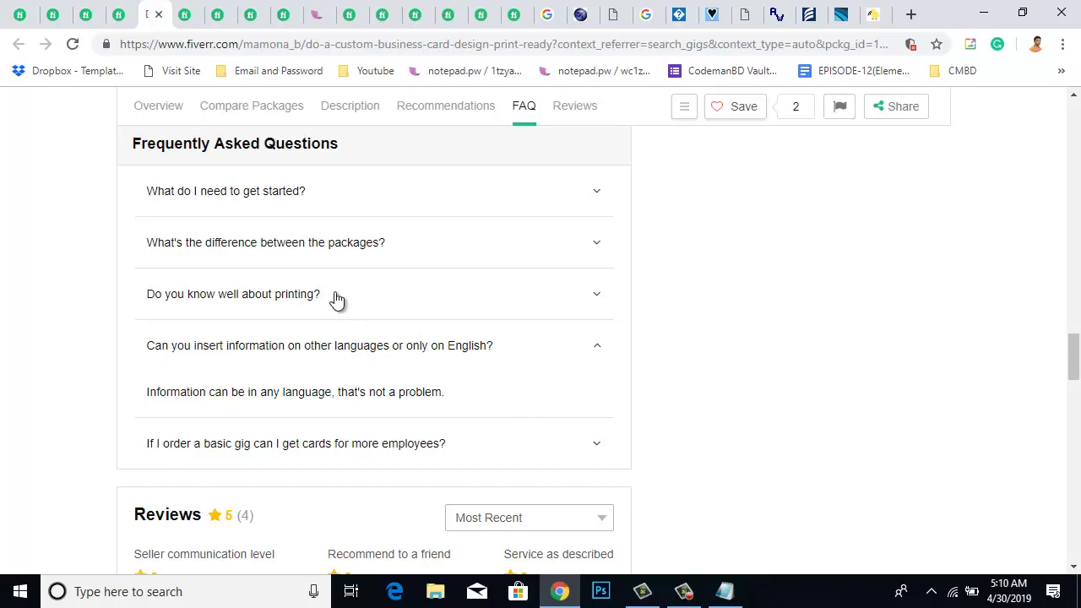
pyautogui.click(482, 355)
pyautogui.moveTo(504, 398); pyautogui.dragTo(149, 333)
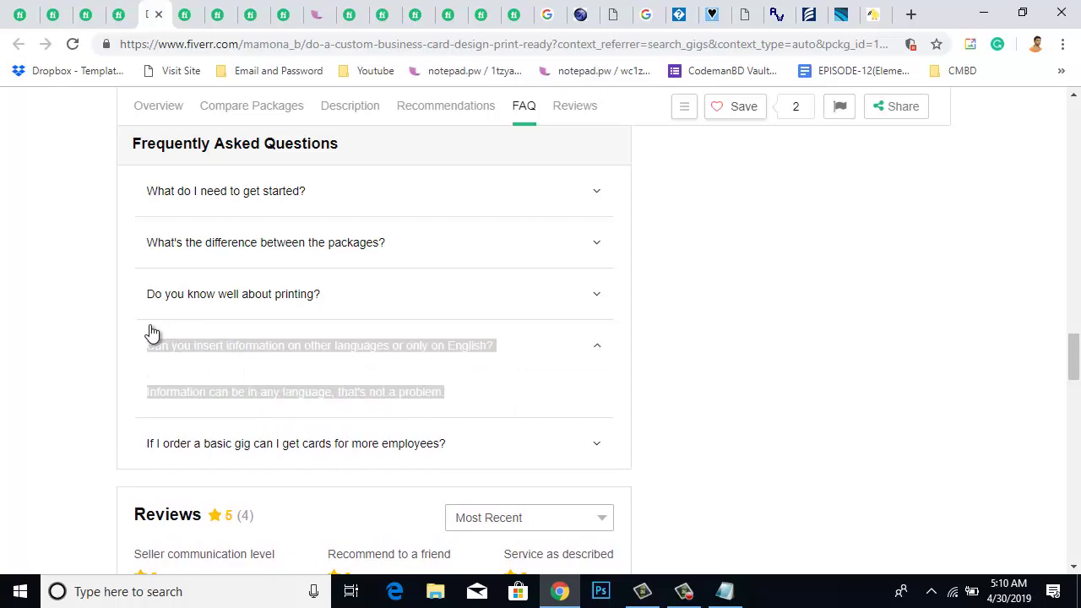
pyautogui.click(733, 598)
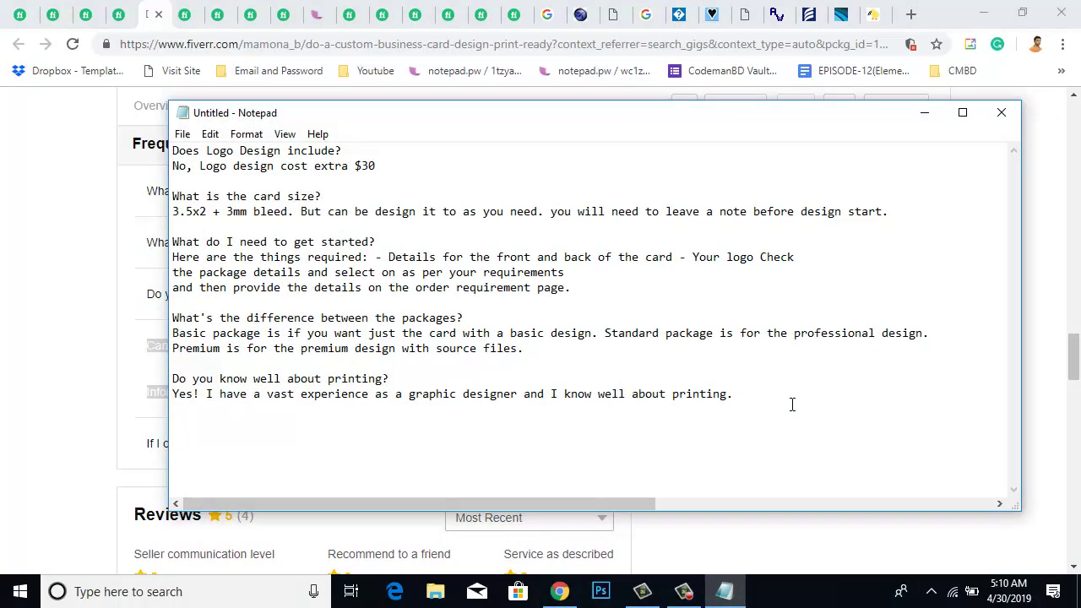
pyautogui.press('Return')
pyautogui.press('Return')
pyautogui.write("Can you insert information on other languages or only on English? Information can be in any language, that's not a problem.")
pyautogui.click(924, 113)
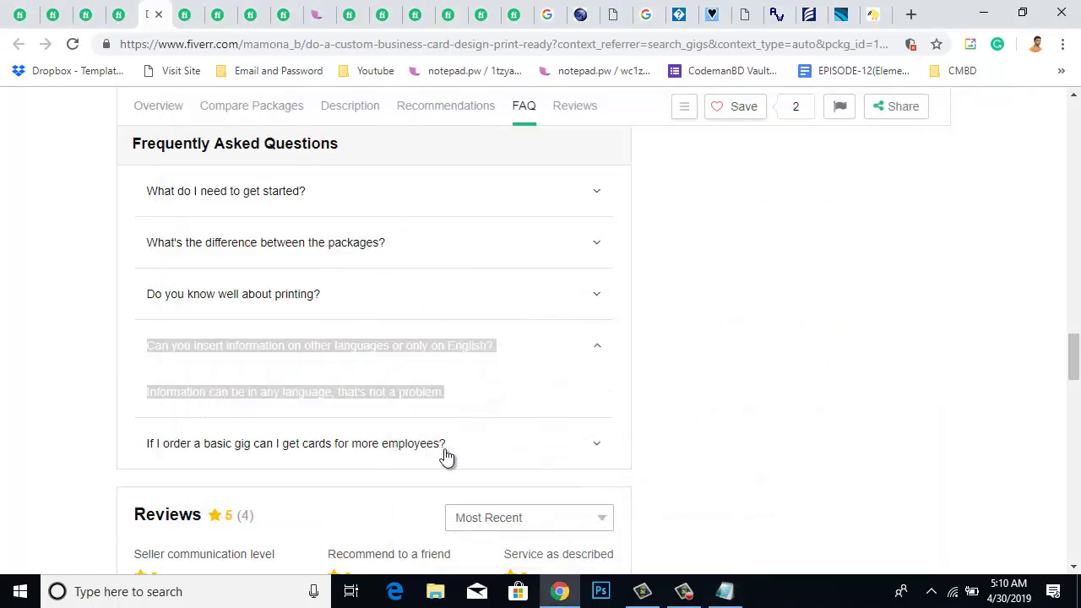
# - Add the "If I order a basic gig can I get cards for more employees?" question and answer to Notepad, with a line break before "you can request"
pyautogui.click(466, 446)
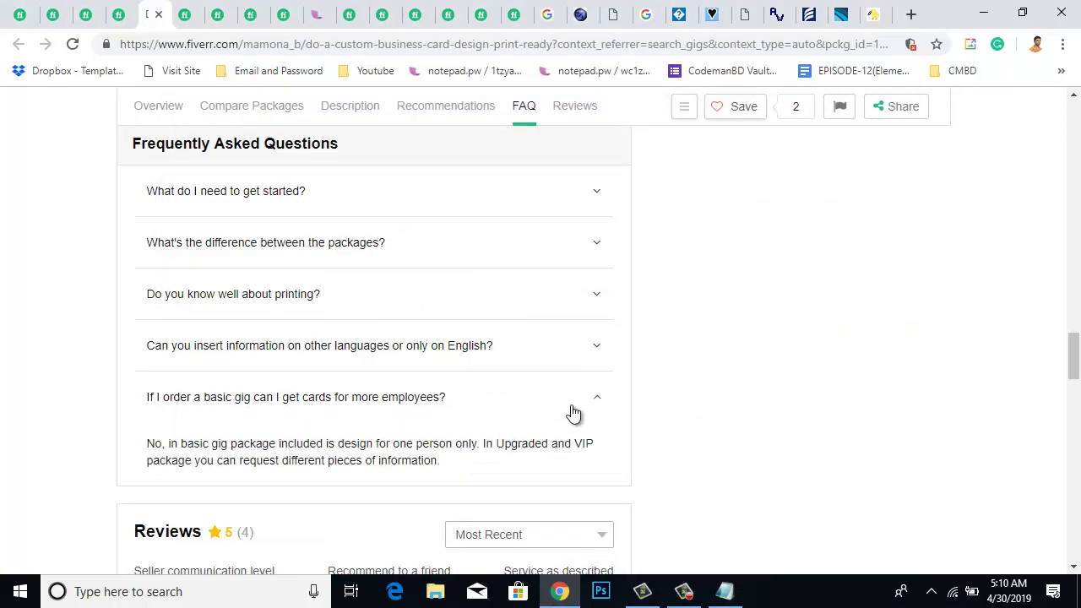
pyautogui.scroll(-1, 572, 413)
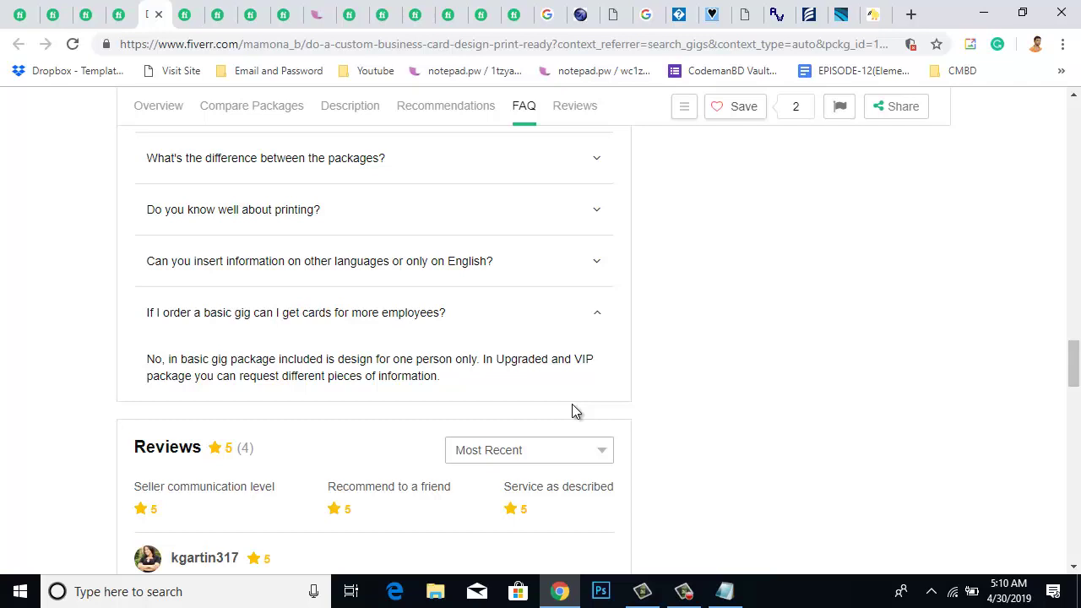
pyautogui.moveTo(572, 404); pyautogui.dragTo(140, 309)
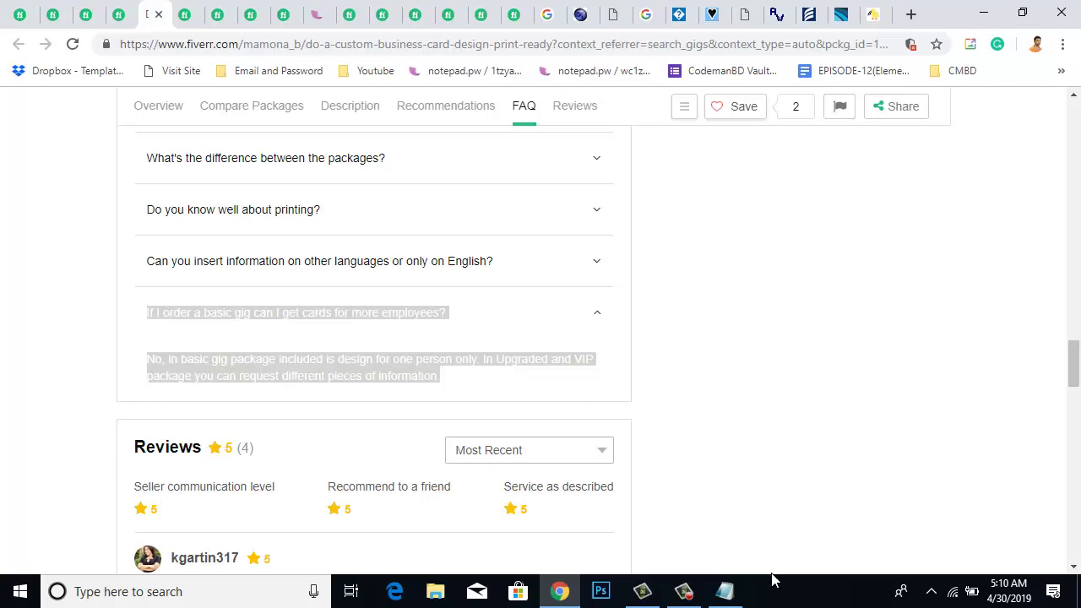
pyautogui.click(725, 591)
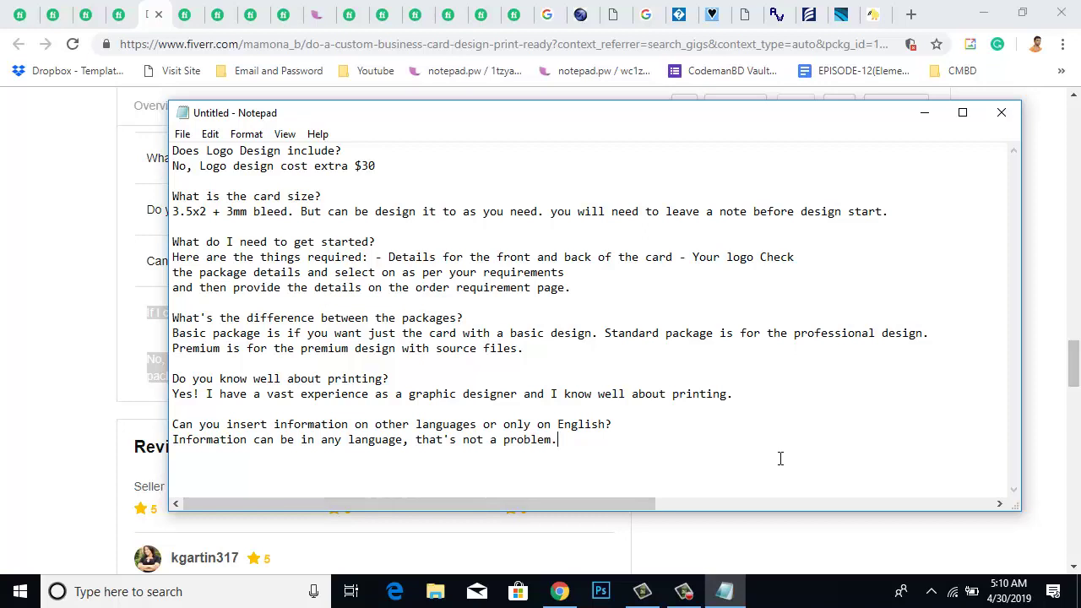
pyautogui.hotkey('ctrl', 'v')
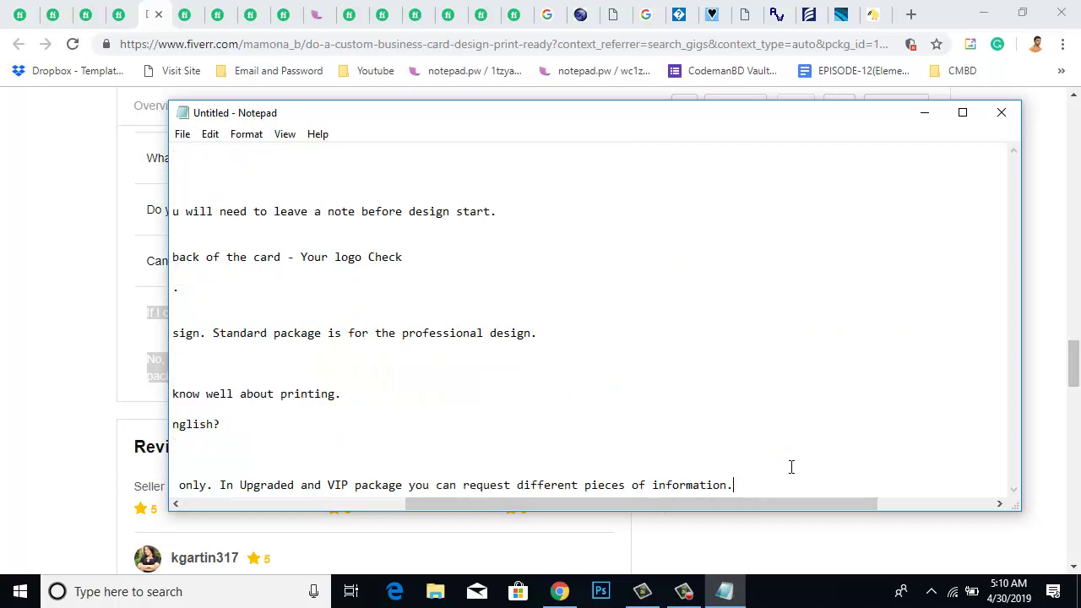
pyautogui.click(405, 485)
pyautogui.press('Return')
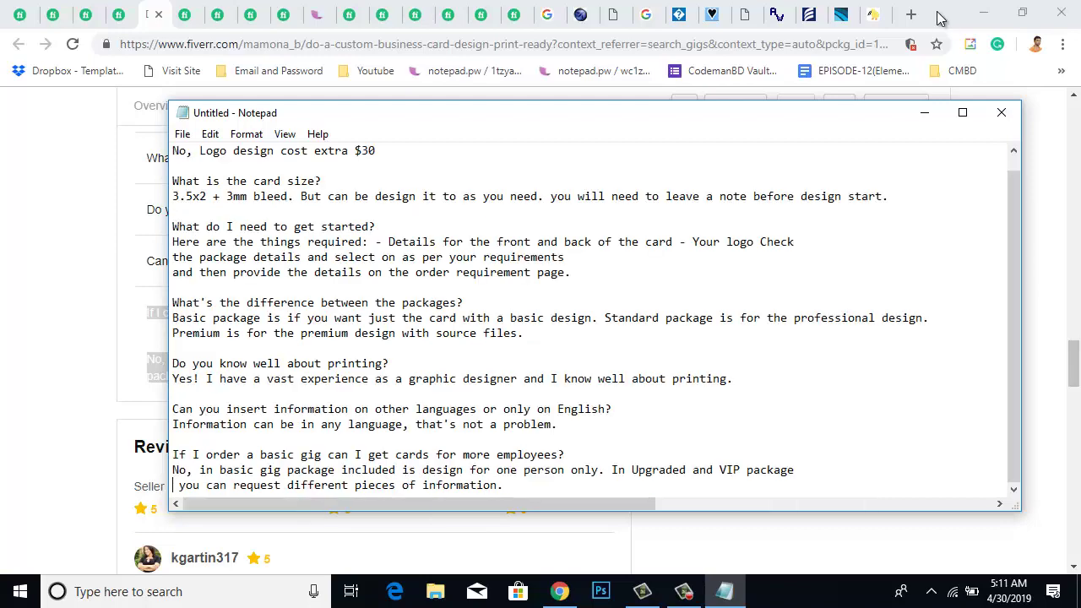
pyautogui.click(924, 114)
# - Check the current gig and the other open business card gigs for further FAQ entries
pyautogui.scroll(3, 545, 352)
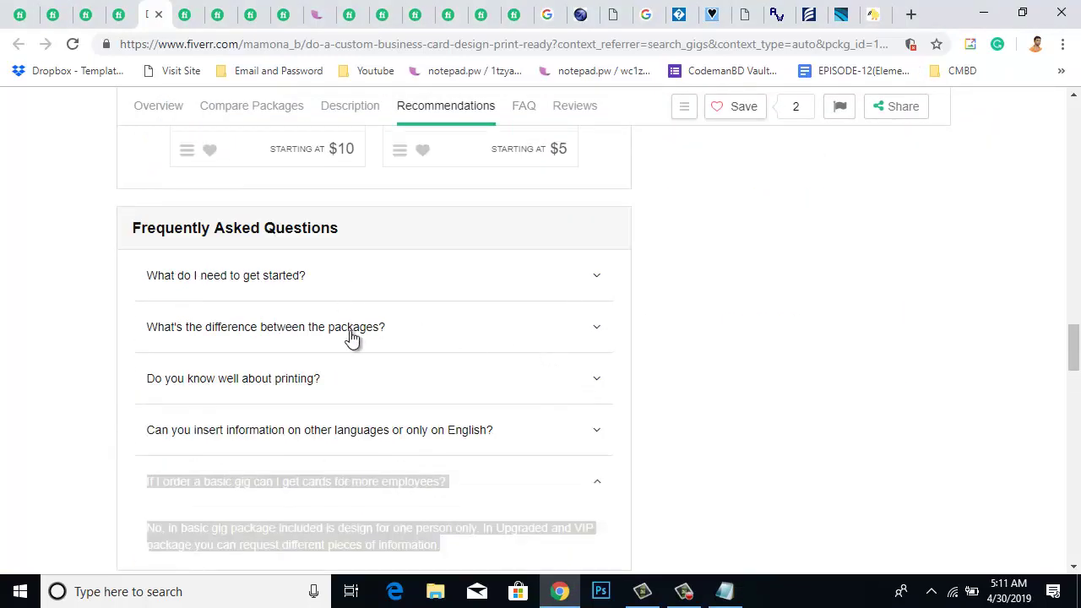
pyautogui.scroll(-2, 413, 442)
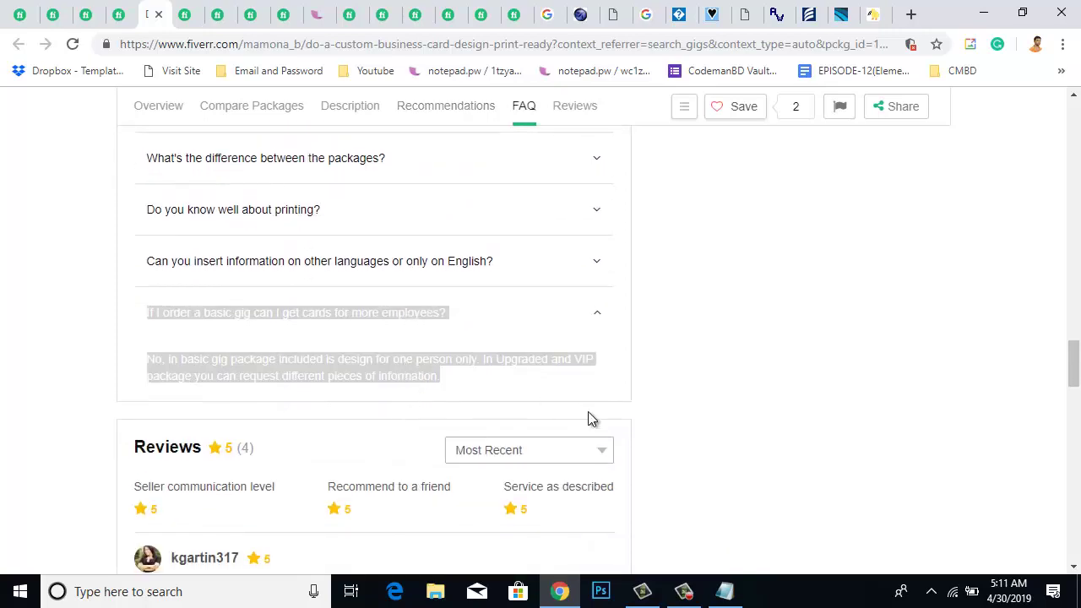
pyautogui.scroll(-1, 588, 416)
pyautogui.scroll(3, 506, 253)
pyautogui.click(117, 12)
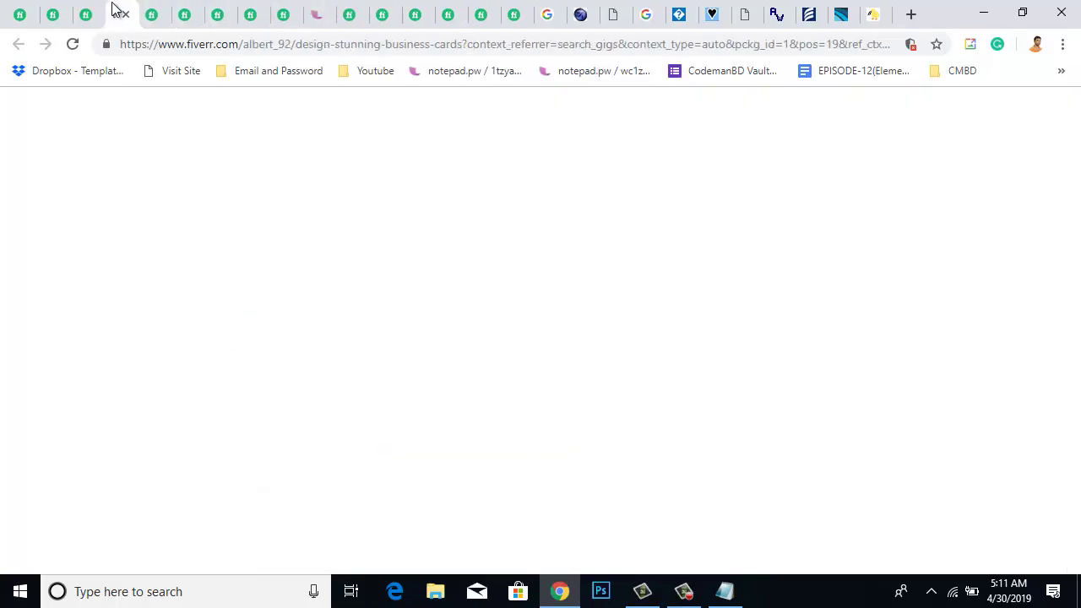
pyautogui.click(414, 14)
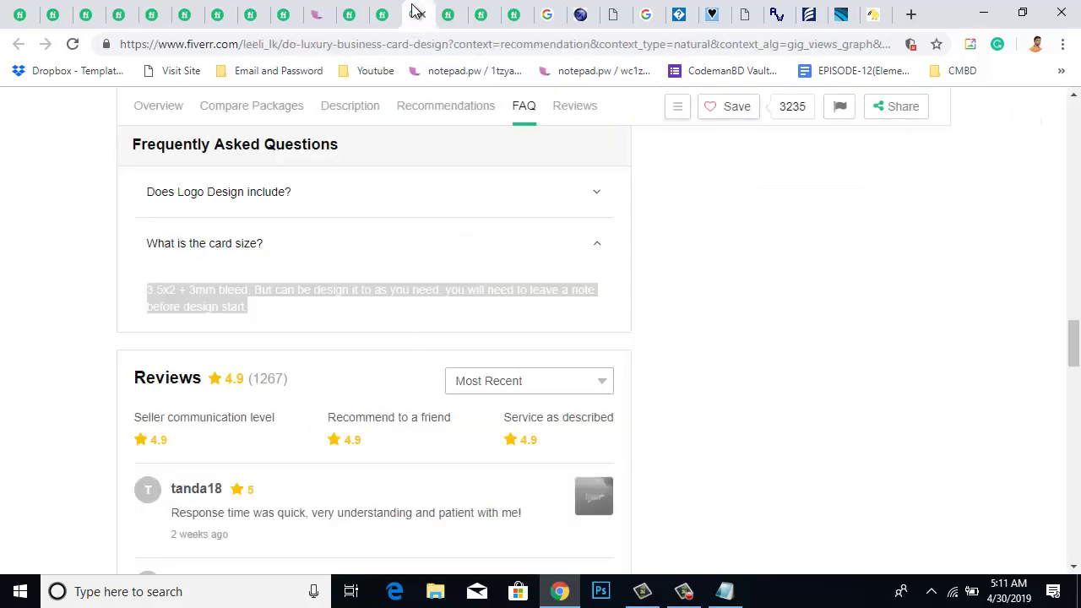
pyautogui.scroll(-2, 524, 317)
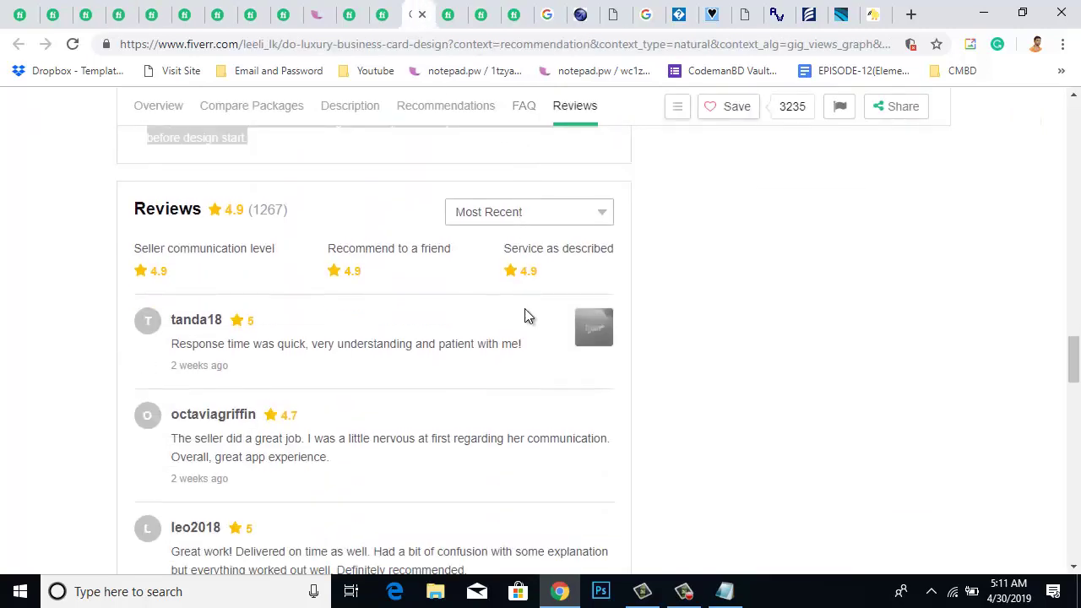
# - From the Fiverr home page, open the professional custom website gig and the top quality poster gig in new tabs
pyautogui.click(362, 14)
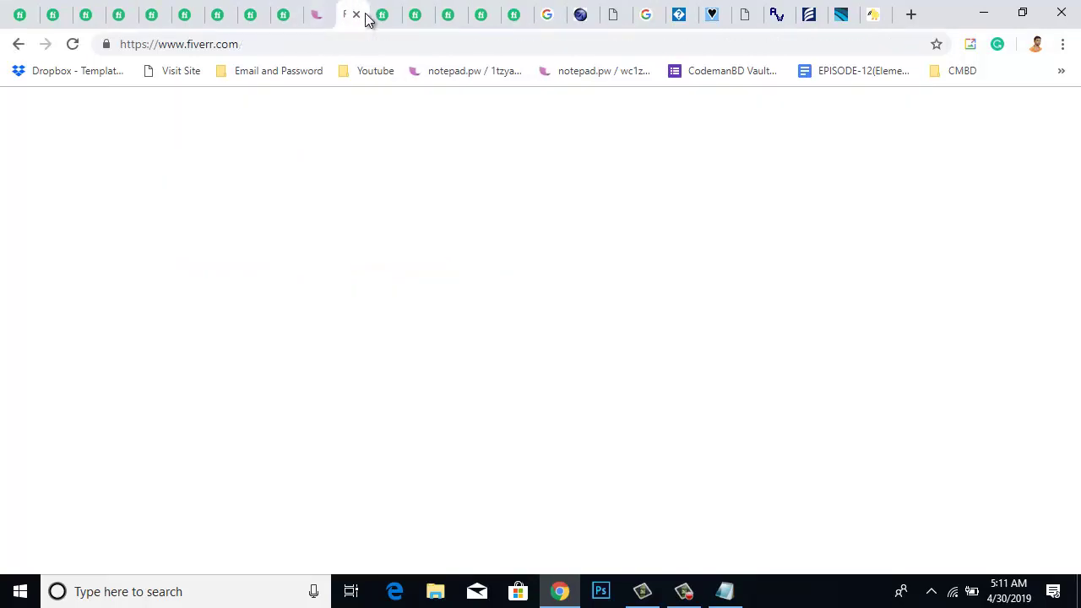
pyautogui.scroll(-2, 654, 452)
pyautogui.scroll(-2, 658, 454)
pyautogui.scroll(4, 659, 454)
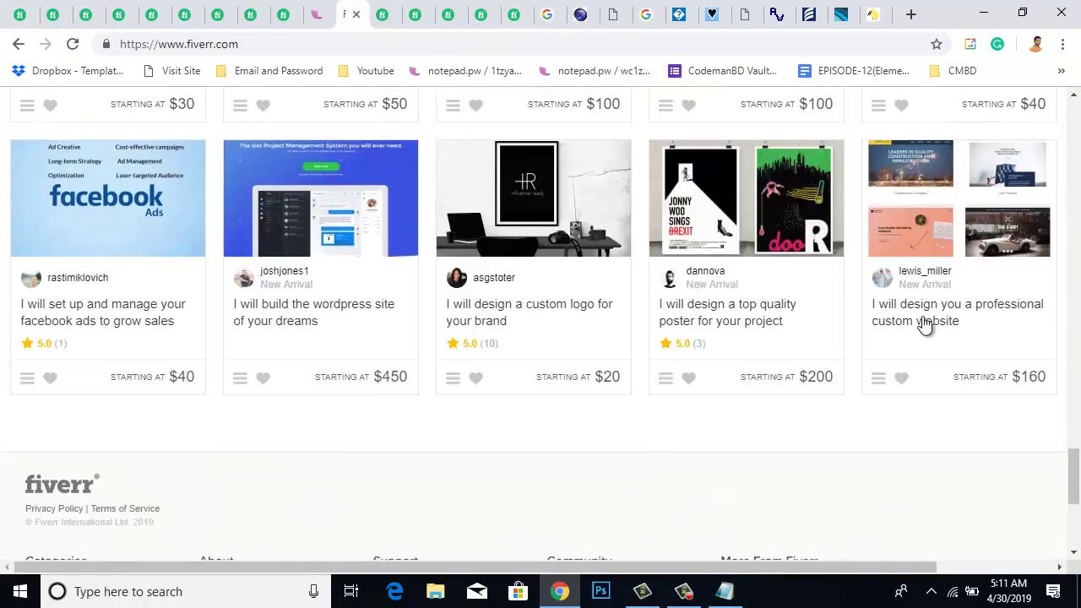
pyautogui.rightClick(950, 314)
pyautogui.click(953, 320)
pyautogui.rightClick(760, 297)
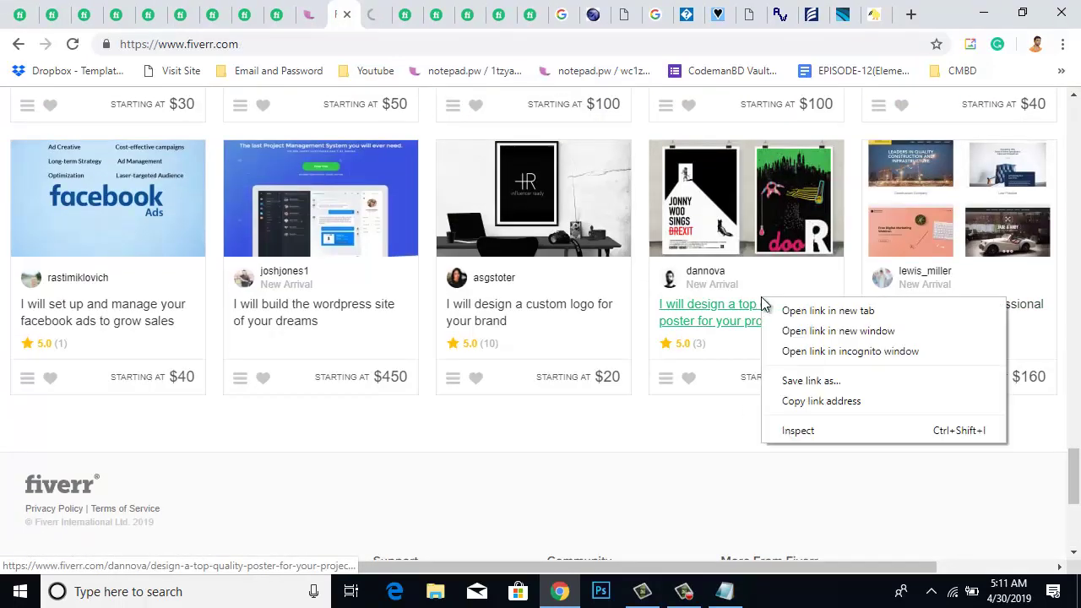
pyautogui.click(781, 311)
# - Open the minimalist business card gig and the modern minimal professional business logo gig from the similar services in new tabs
pyautogui.scroll(3, 782, 338)
pyautogui.scroll(4, 782, 372)
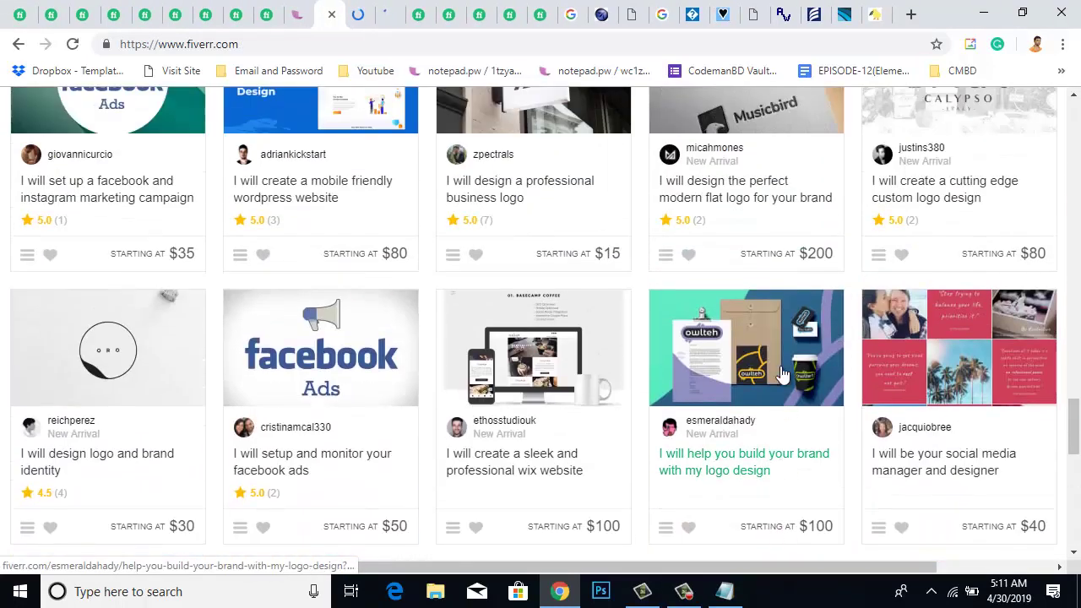
pyautogui.scroll(-10, 747, 359)
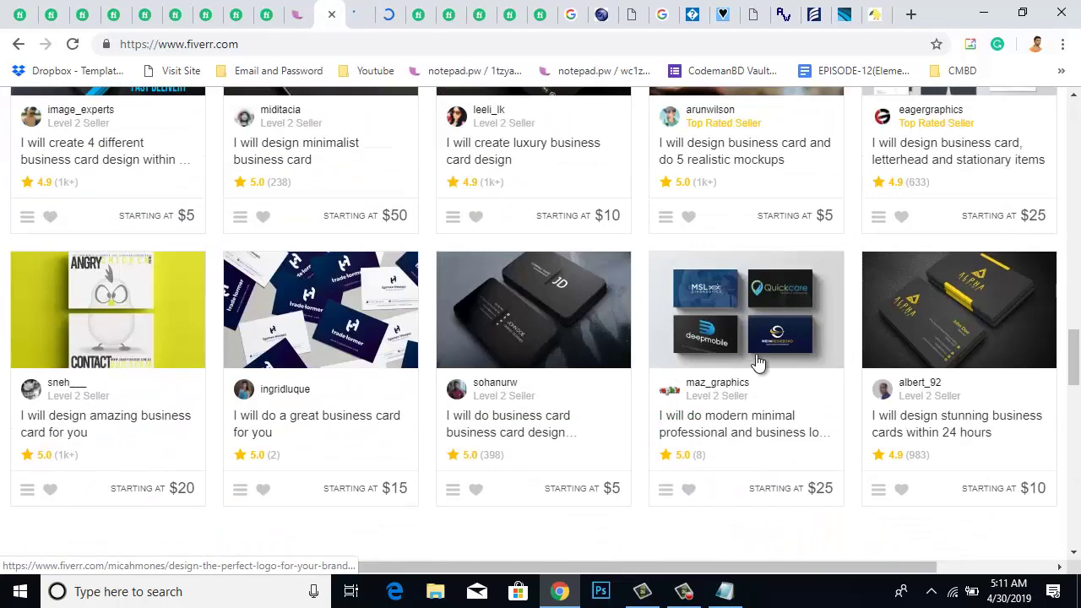
pyautogui.scroll(3, 756, 358)
pyautogui.scroll(-2, 757, 361)
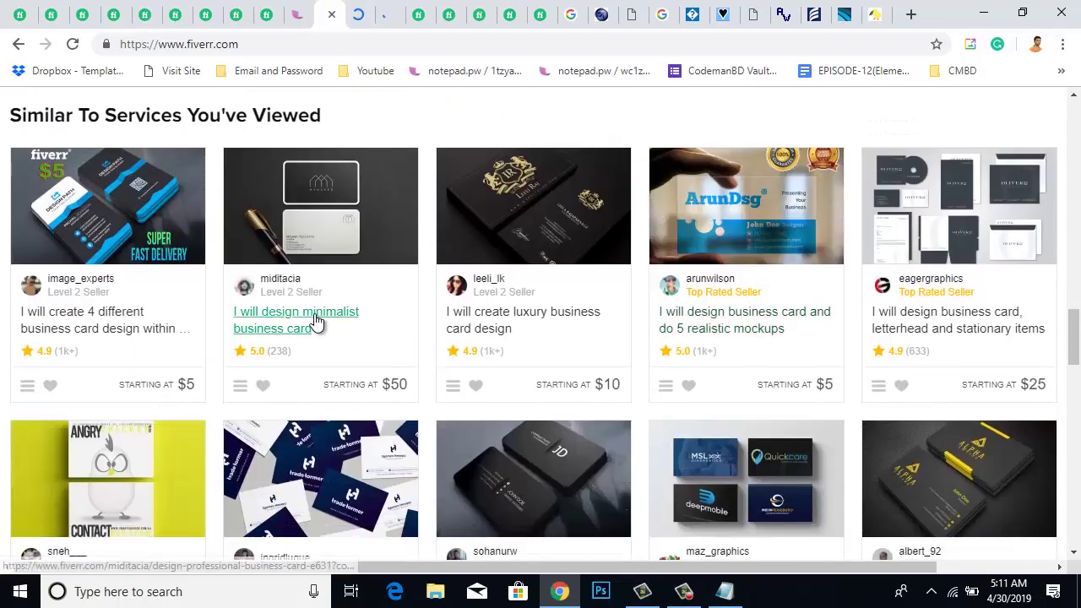
pyautogui.rightClick(316, 321)
pyautogui.click(384, 330)
pyautogui.scroll(-1, 644, 382)
pyautogui.scroll(-2, 644, 382)
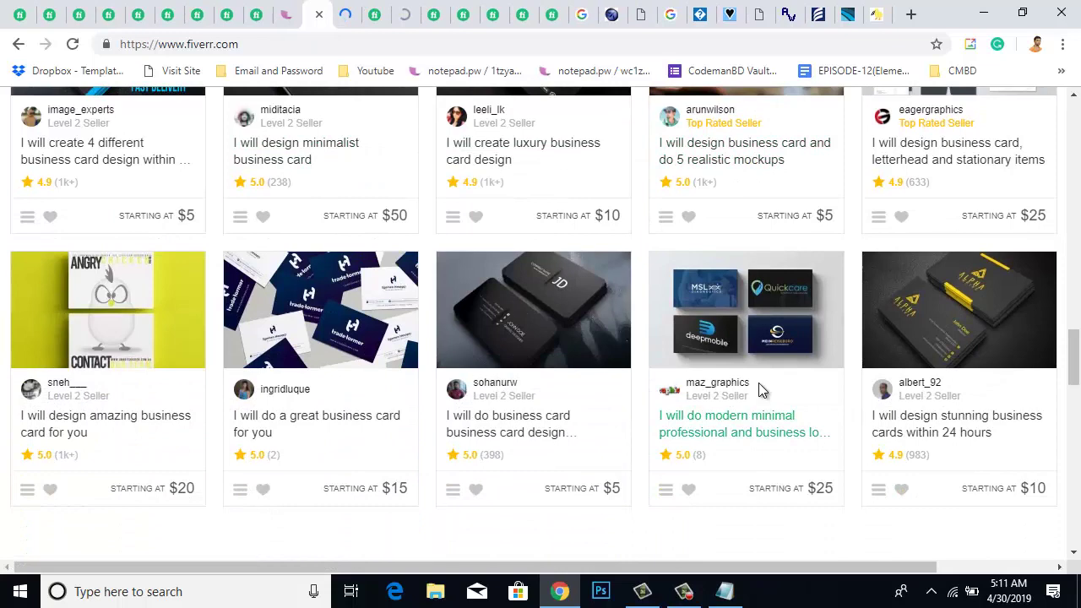
pyautogui.rightClick(743, 425)
pyautogui.click(802, 432)
# - Check the minimalist business card gig and the modern minimal business logo gig for their packages, descriptions and any FAQ entries
pyautogui.click(393, 15)
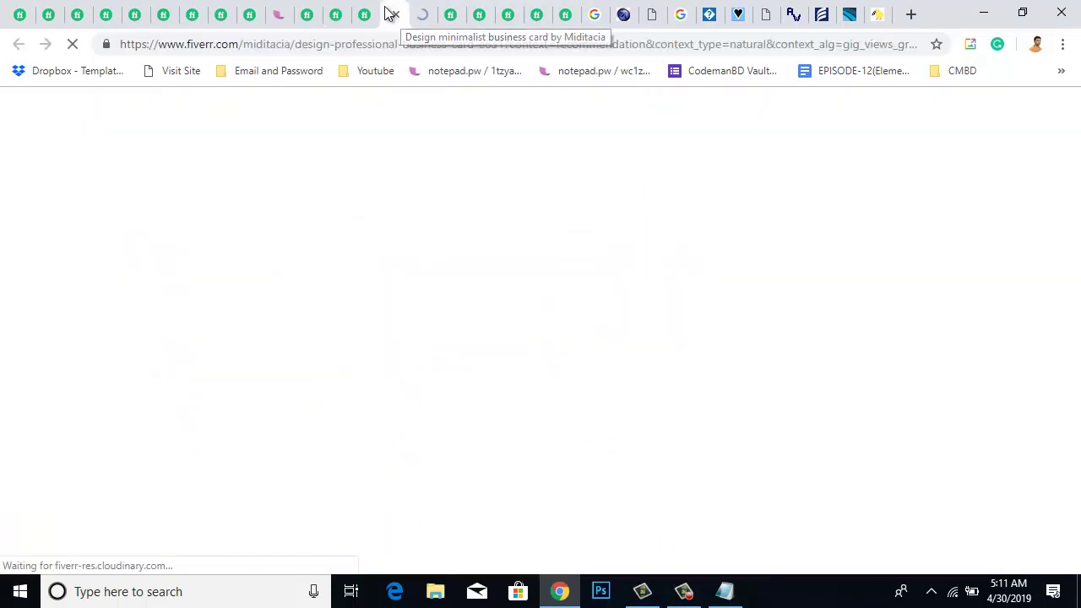
pyautogui.click(422, 15)
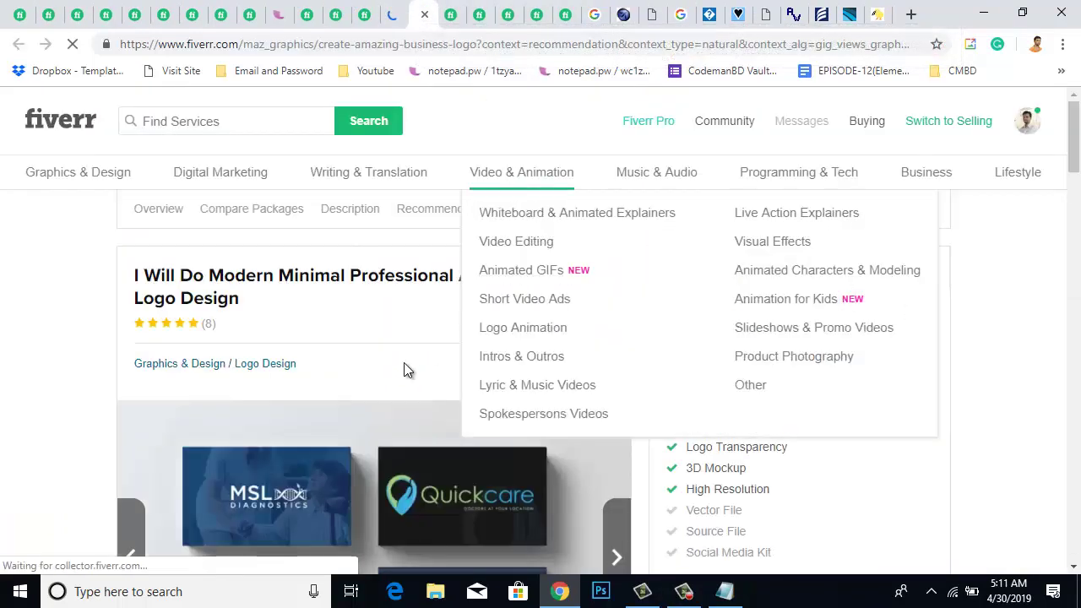
pyautogui.scroll(-5, 414, 379)
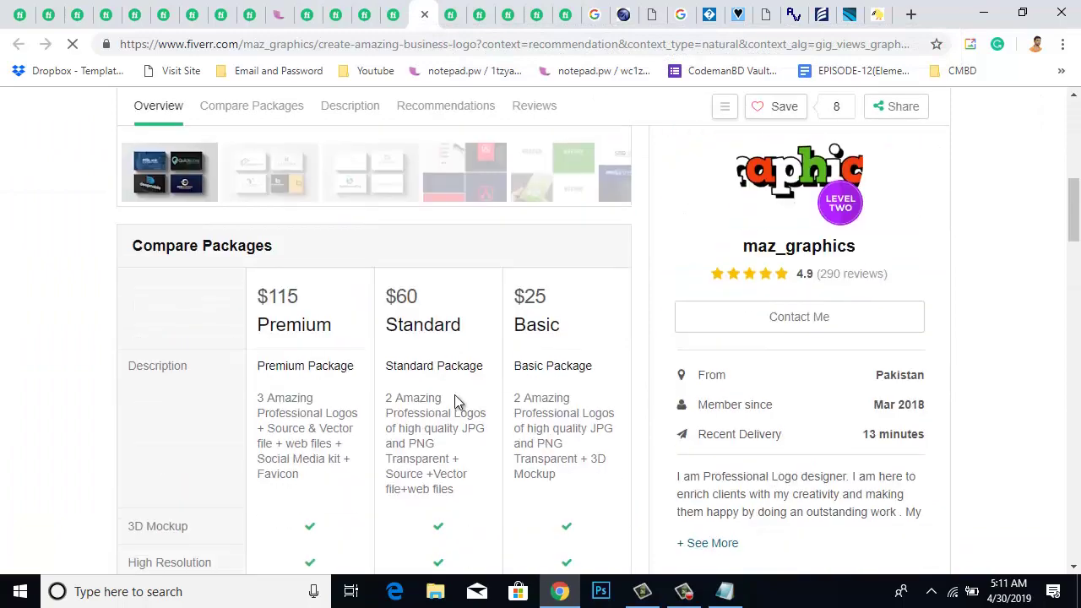
pyautogui.scroll(4, 454, 394)
pyautogui.scroll(-2, 454, 394)
pyautogui.scroll(-3, 456, 394)
pyautogui.scroll(6, 456, 394)
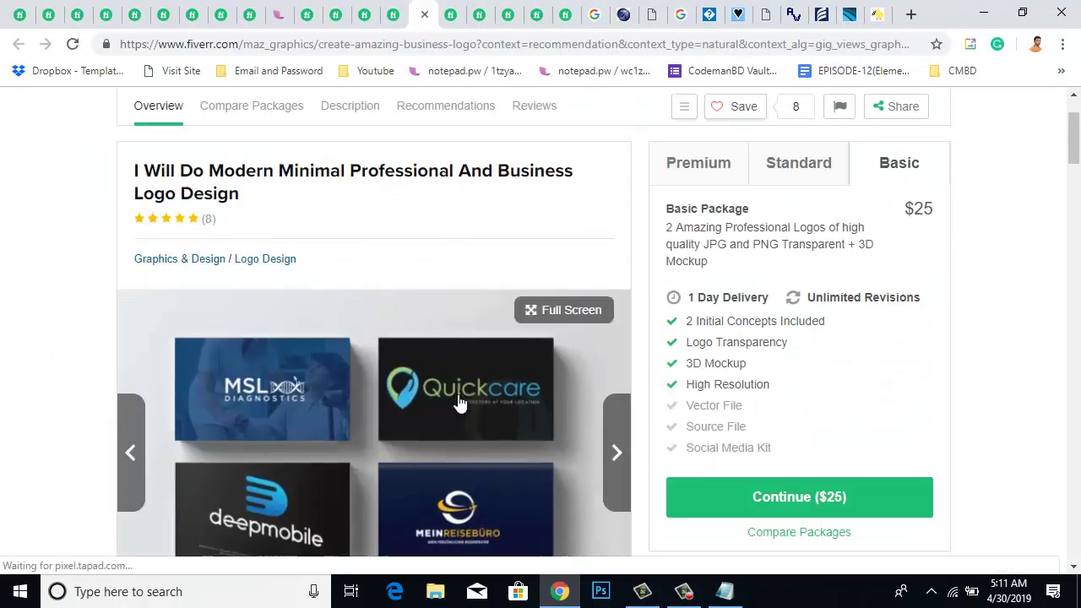
pyautogui.scroll(-10, 457, 394)
pyautogui.scroll(-8, 460, 393)
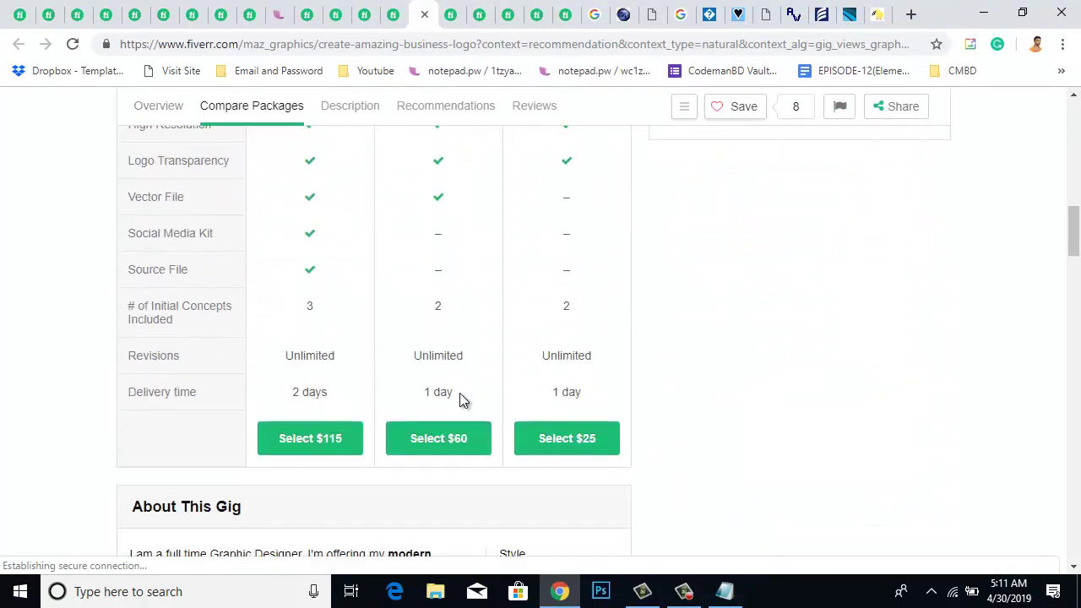
pyautogui.scroll(-2, 461, 392)
pyautogui.scroll(2, 461, 393)
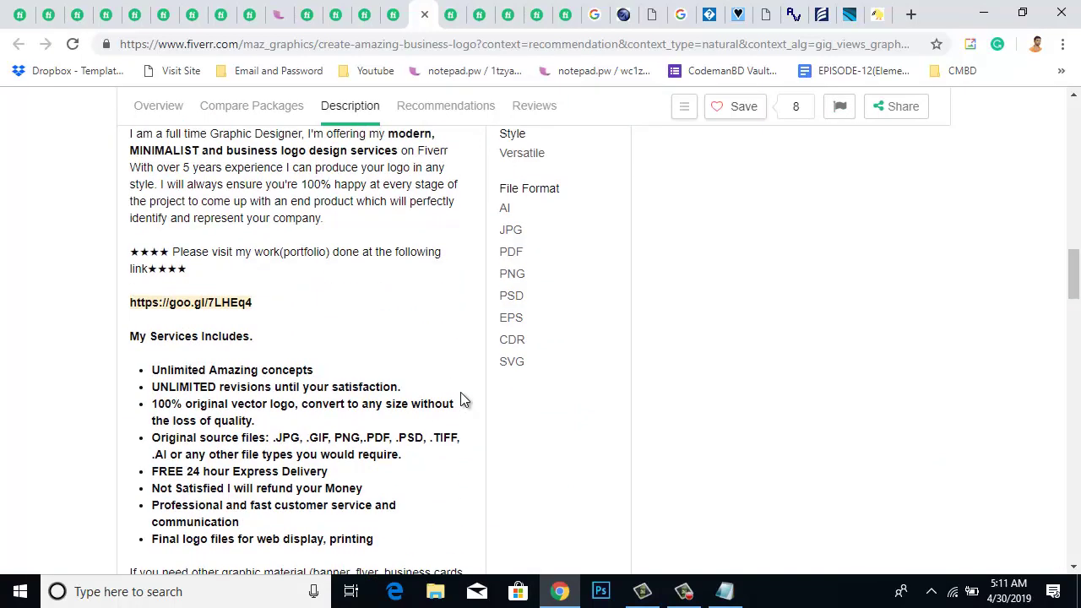
pyautogui.scroll(6, 461, 395)
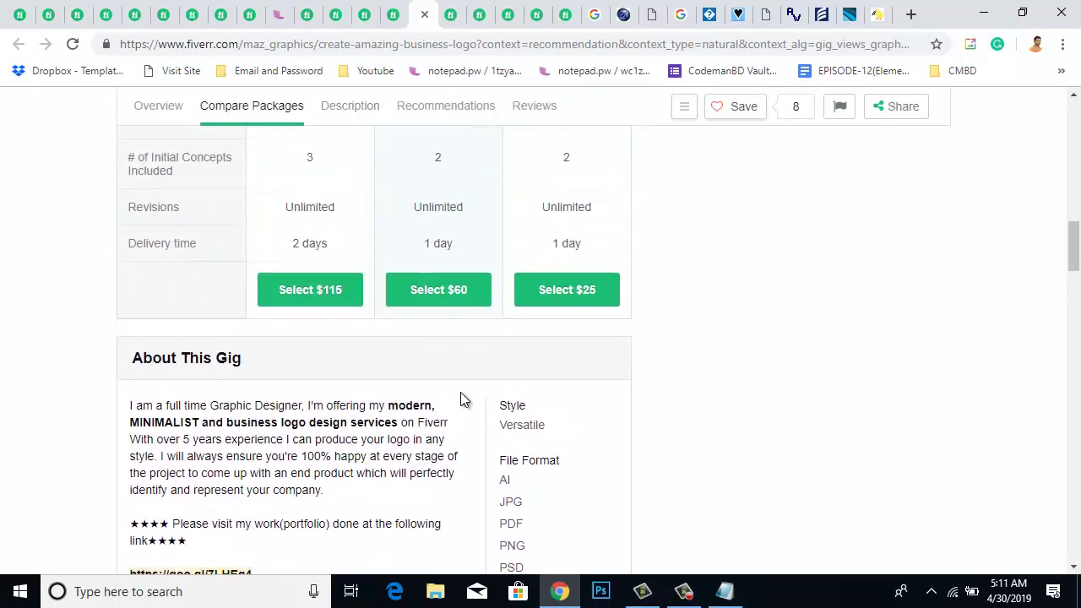
pyautogui.scroll(3, 650, 379)
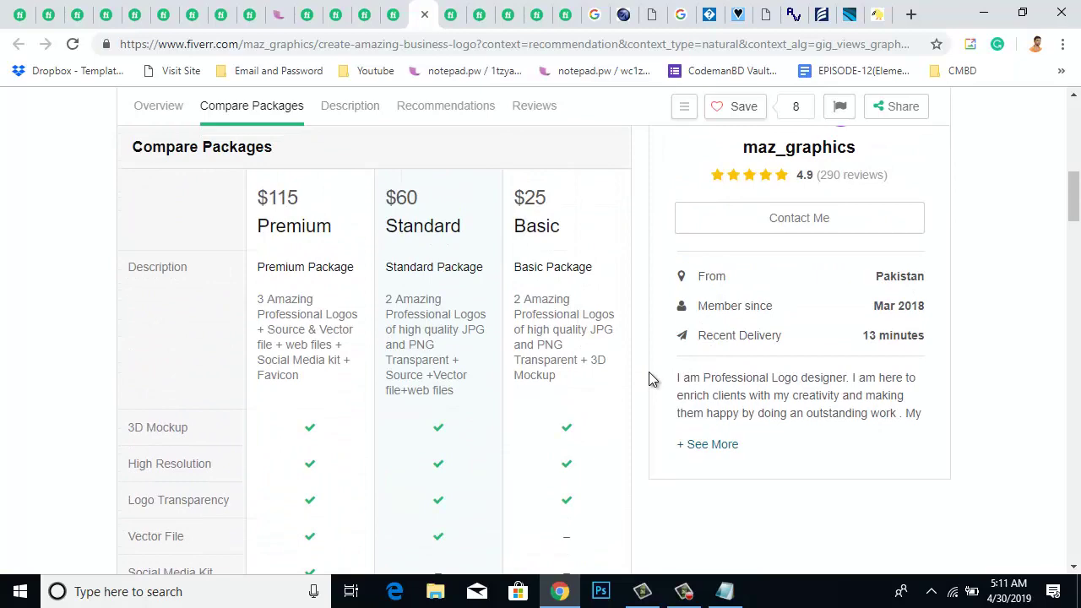
pyautogui.scroll(4, 649, 373)
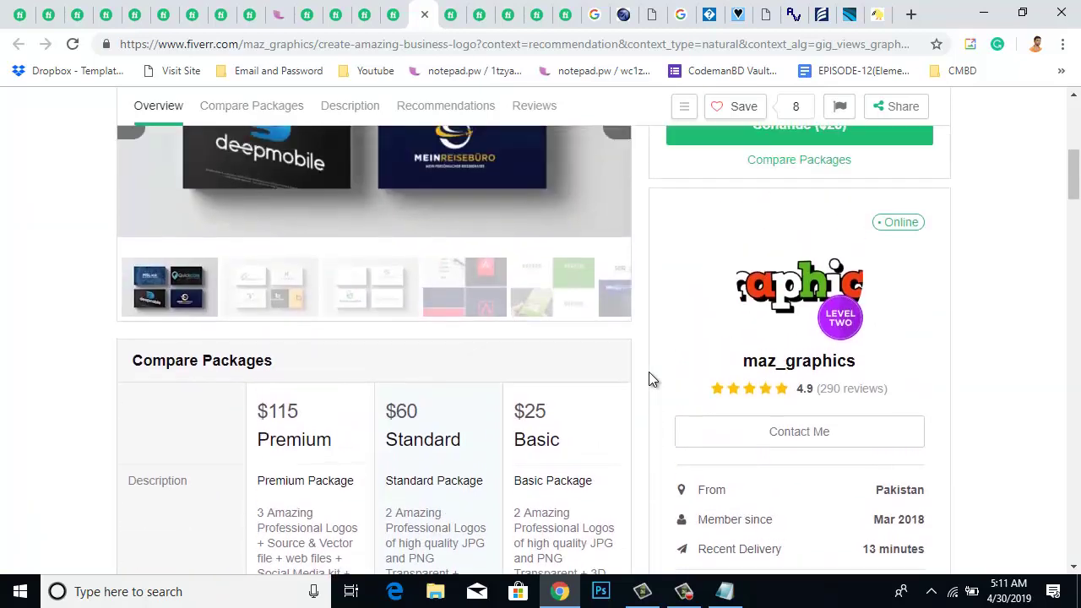
pyautogui.scroll(-6, 649, 375)
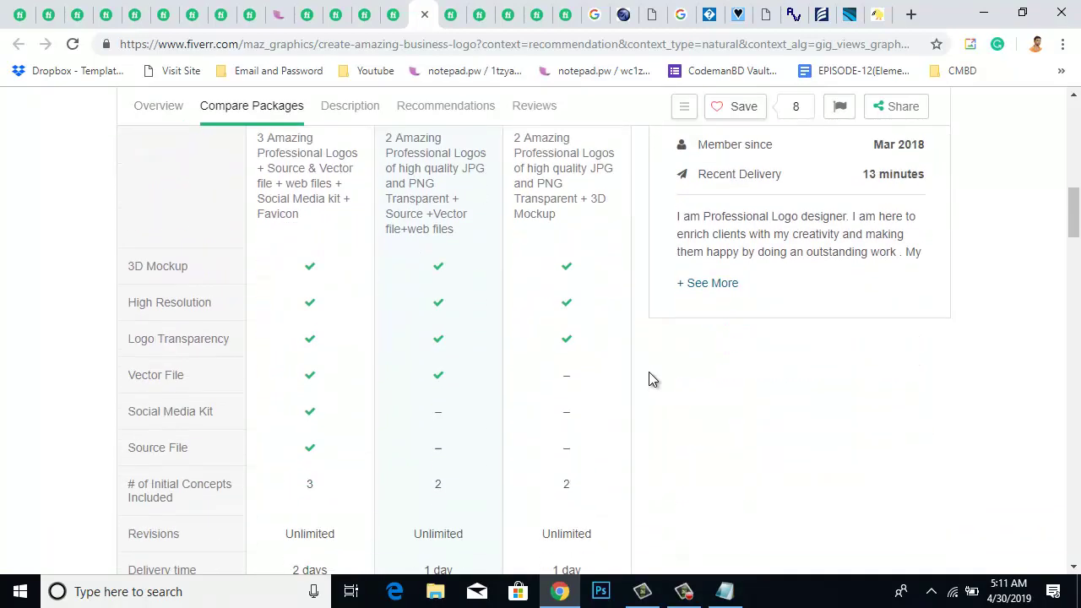
# - Review the FAQ questions and answers collected so far in Notepad, and return to Chrome
pyautogui.click(723, 591)
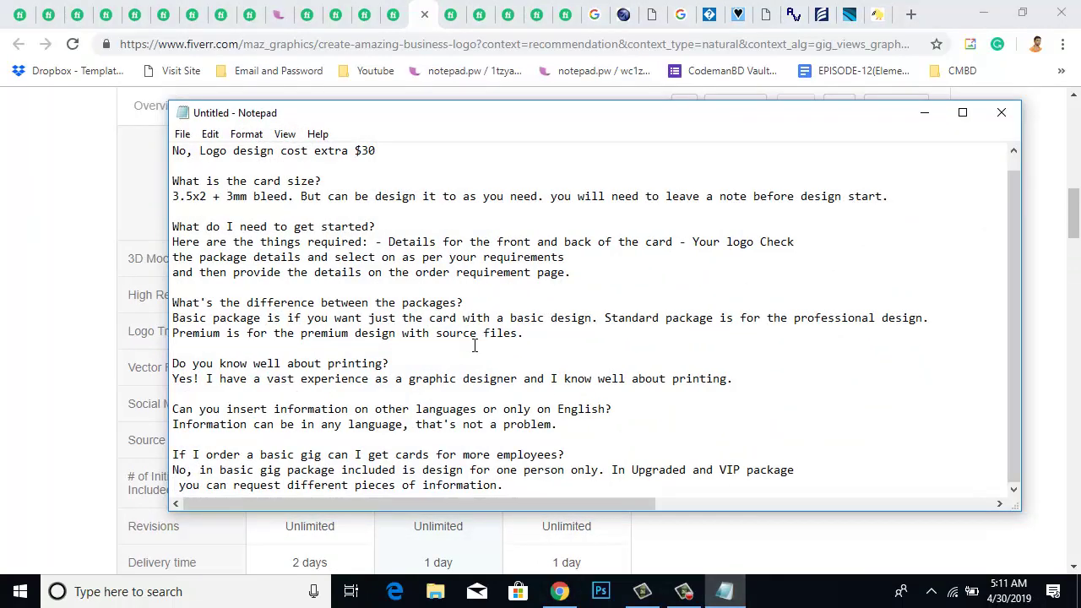
pyautogui.scroll(1, 474, 345)
pyautogui.scroll(-1, 479, 344)
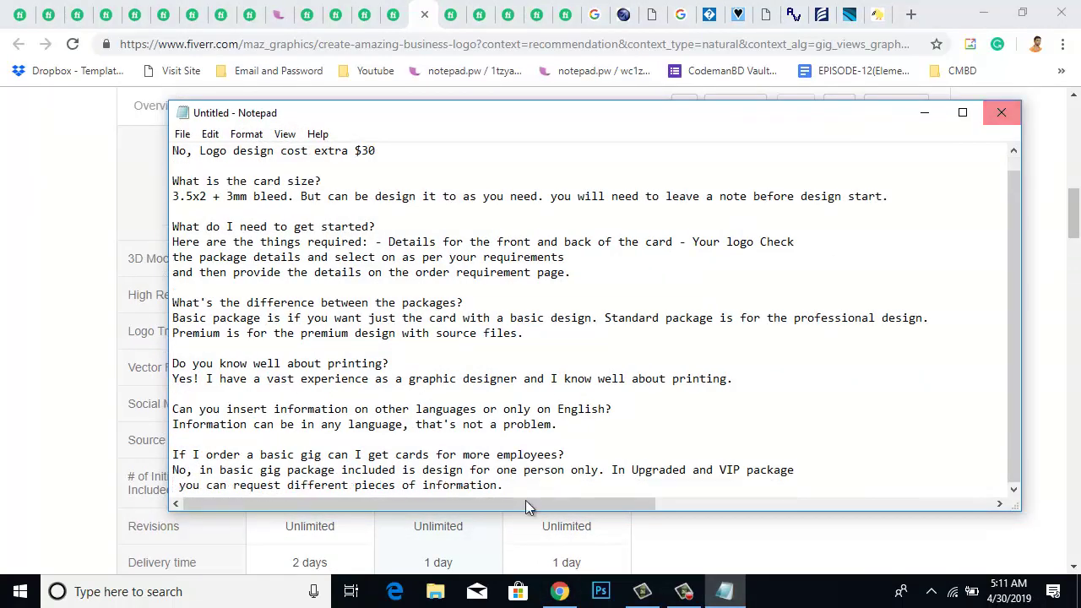
pyautogui.click(560, 591)
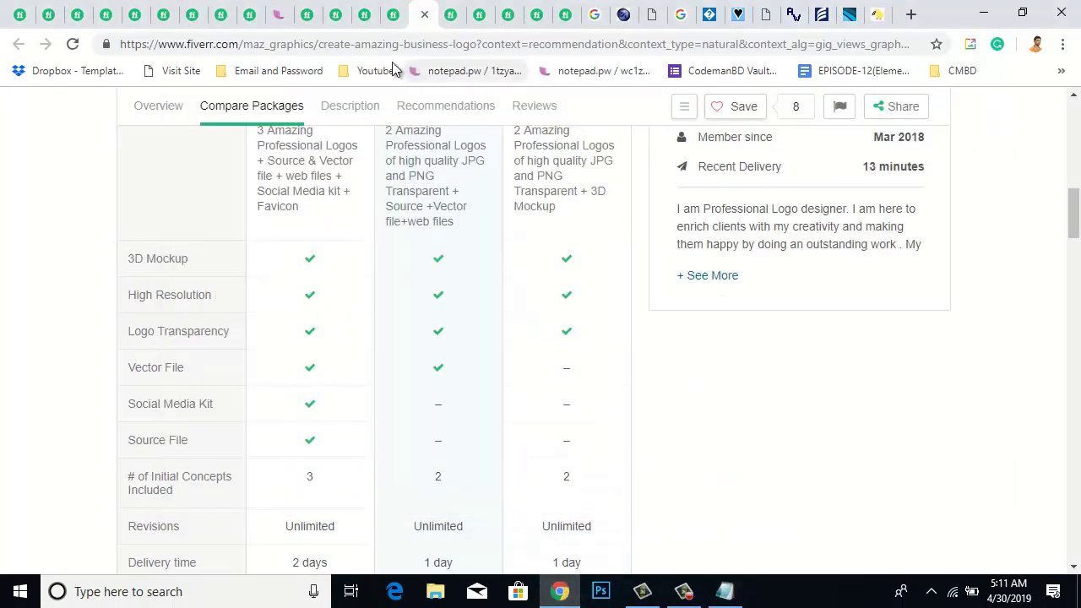
# - Close the Fiverr home page tab and the featured and recommended gig tabs between the notepad.pw and Google search tabs
pyautogui.click(346, 15)
pyautogui.click(338, 14)
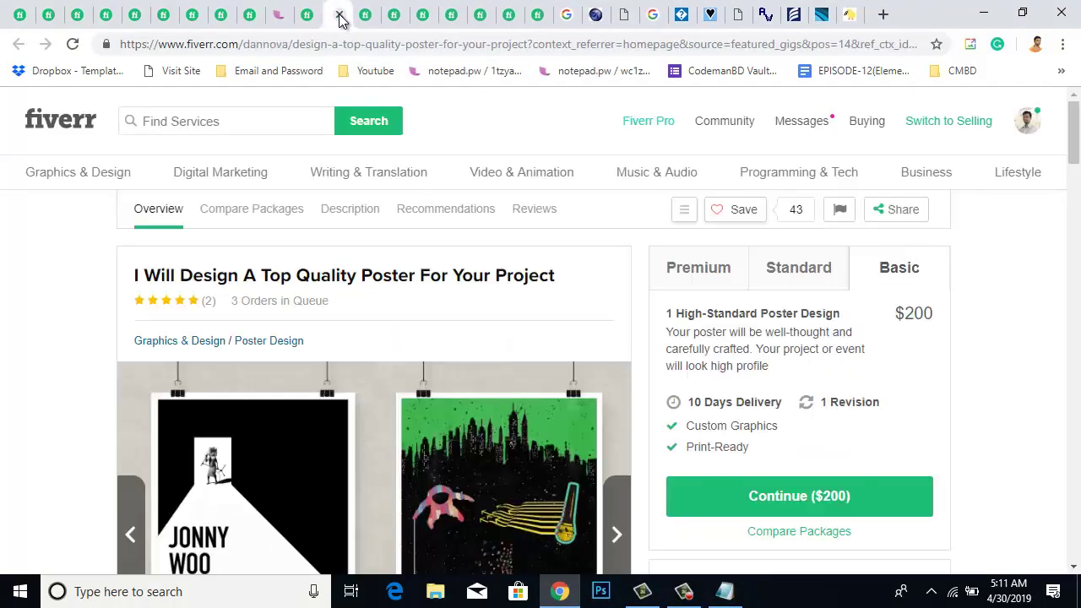
pyautogui.click(338, 15)
pyautogui.click(339, 15)
pyautogui.click(338, 14)
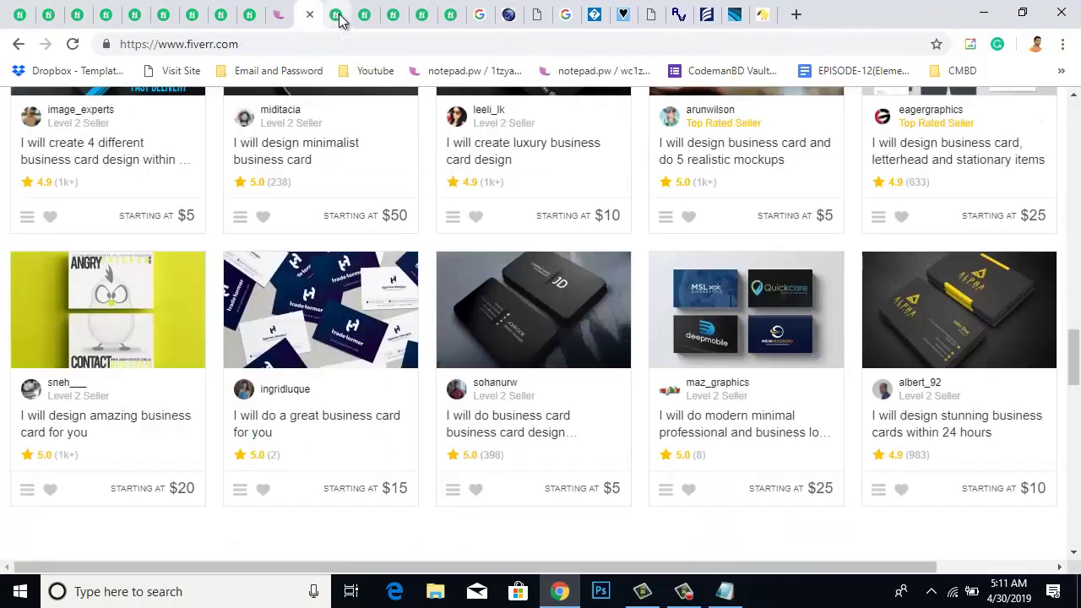
pyautogui.click(339, 14)
pyautogui.click(339, 15)
pyautogui.click(339, 15)
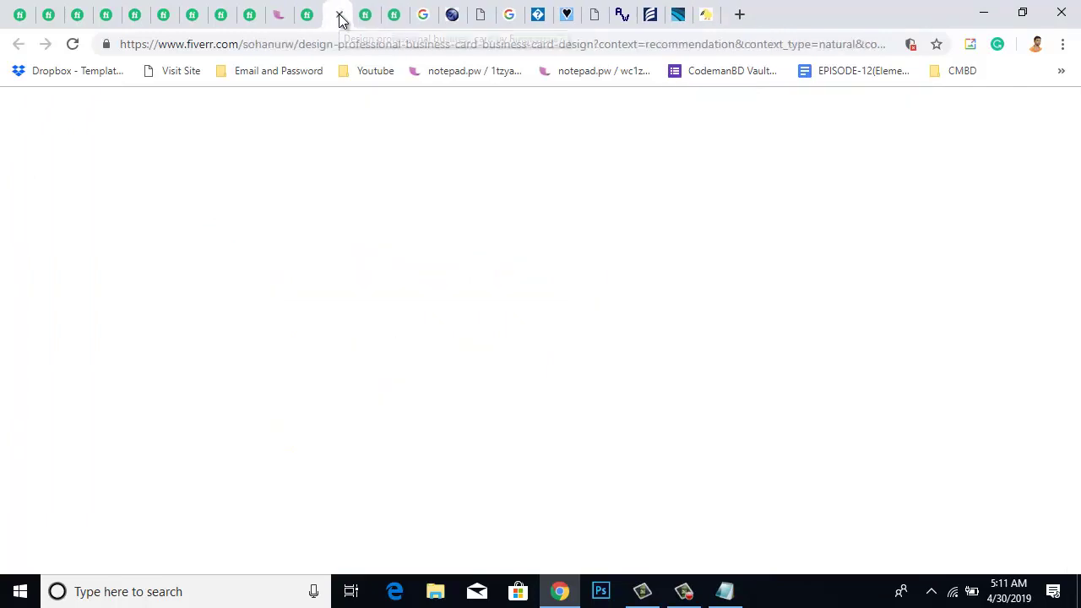
pyautogui.click(338, 15)
pyautogui.click(339, 14)
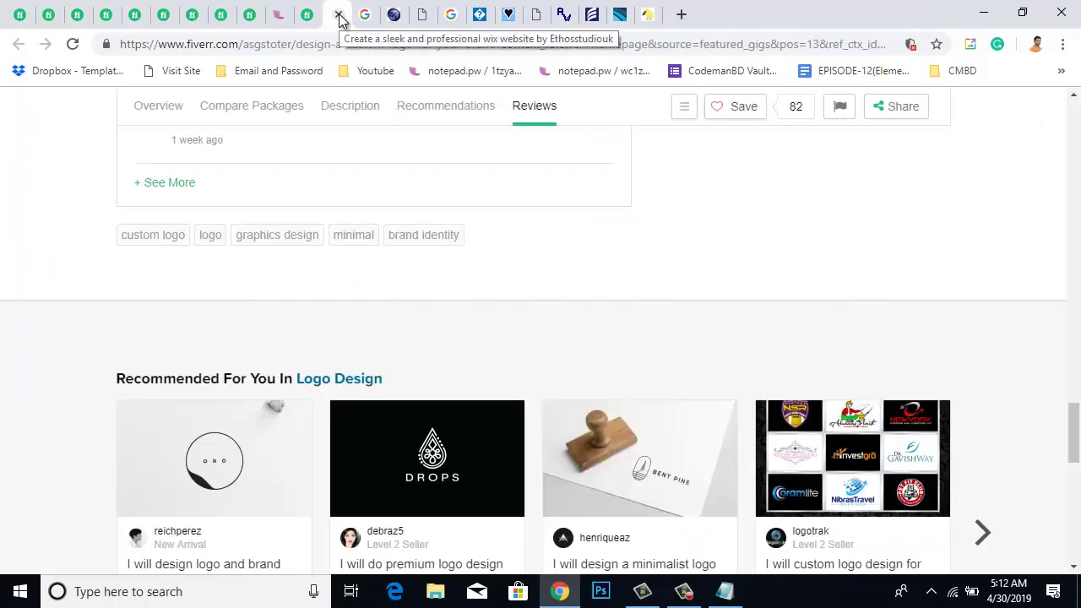
pyautogui.click(339, 14)
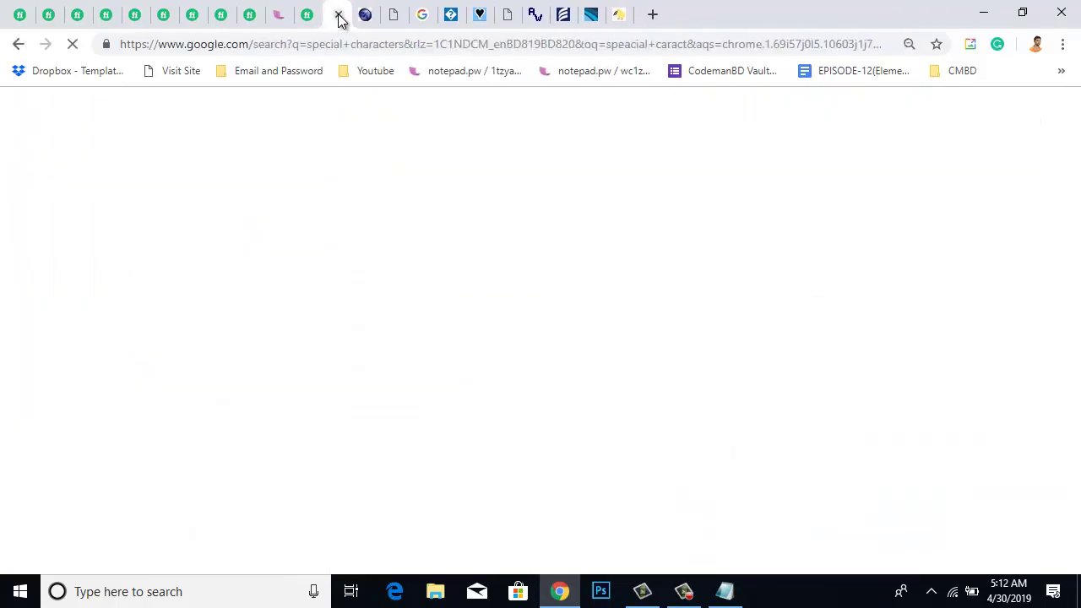
pyautogui.click(309, 15)
pyautogui.click(309, 14)
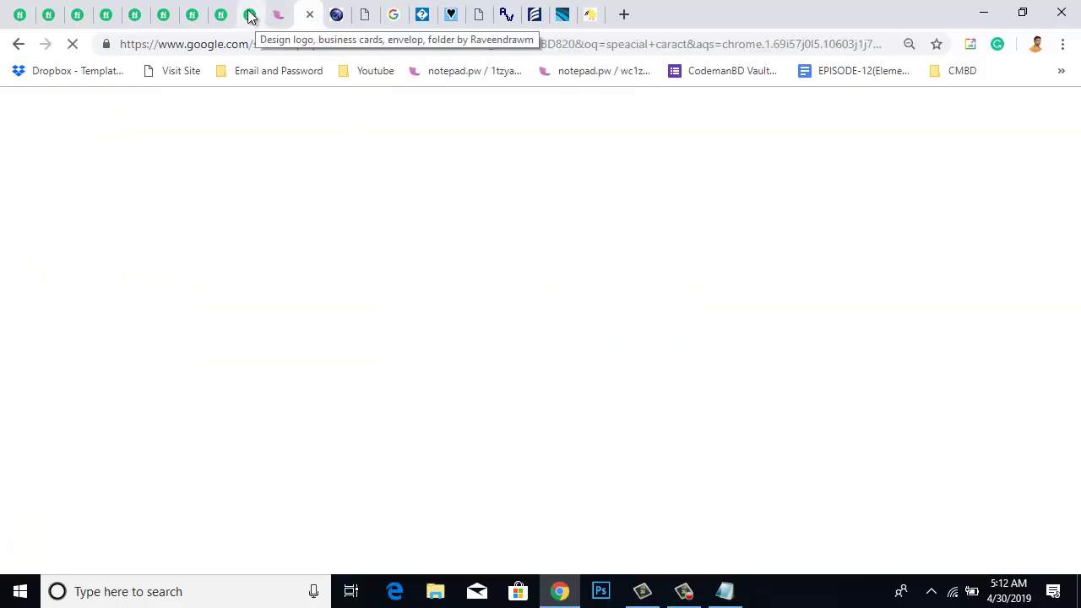
# - Close the business card gig tabs before notepad.pw, keeping the gig editor, the search results and the "Create Business Card Ready To Print" gig
pyautogui.click(251, 15)
pyautogui.hotkey('ctrl', 'w')
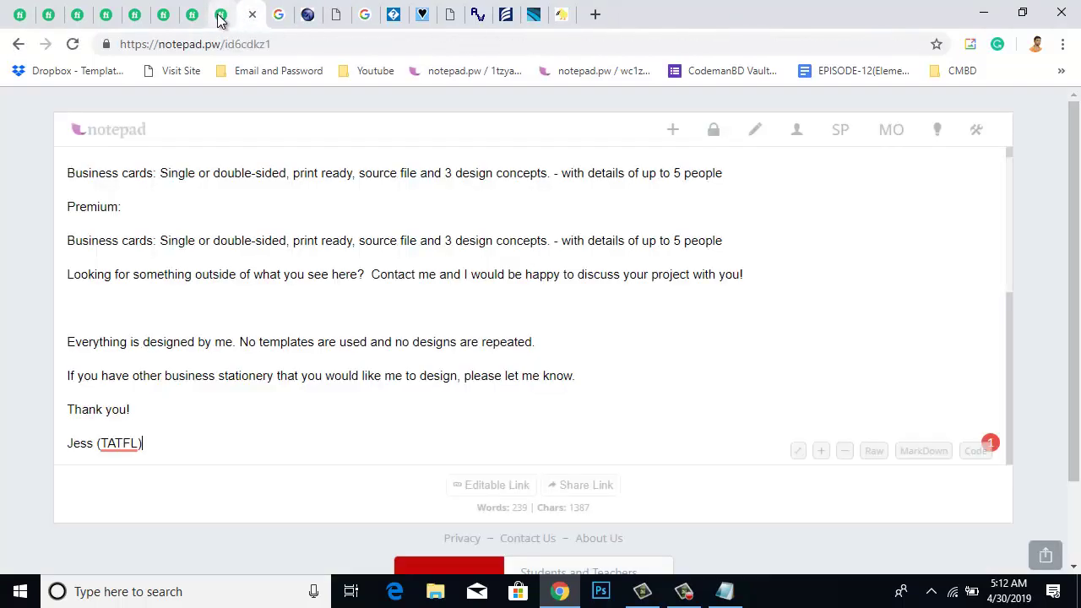
pyautogui.click(222, 18)
pyautogui.click(224, 17)
pyautogui.click(203, 20)
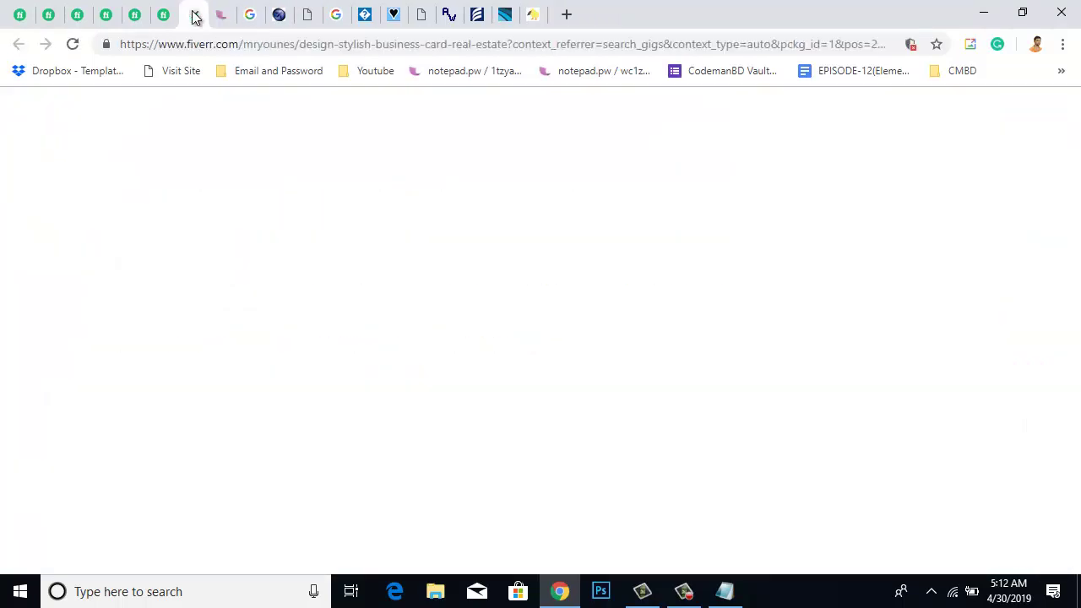
pyautogui.click(196, 17)
pyautogui.click(164, 19)
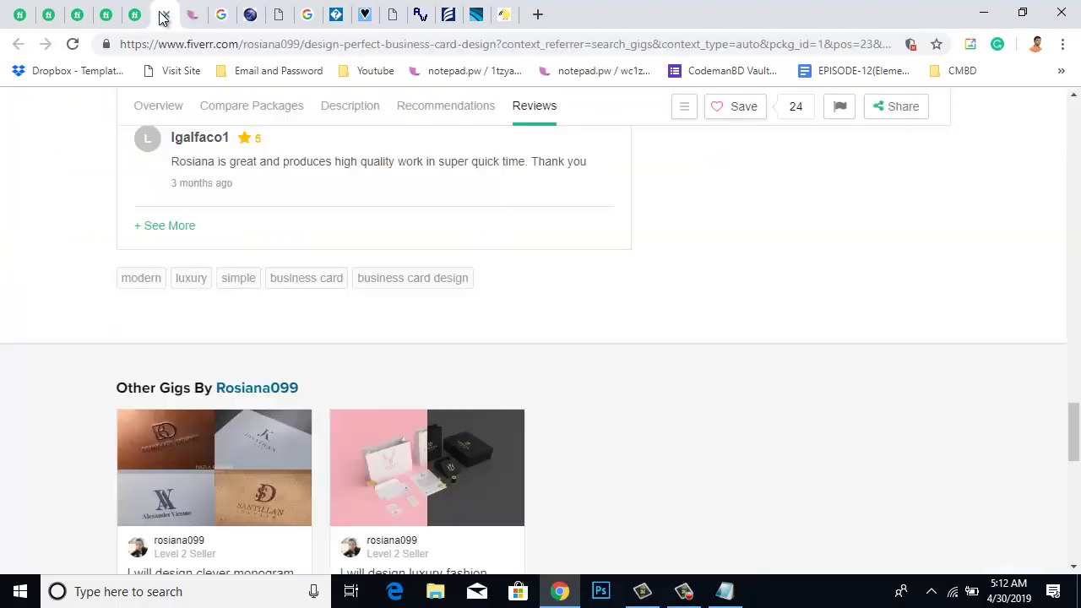
pyautogui.click(173, 20)
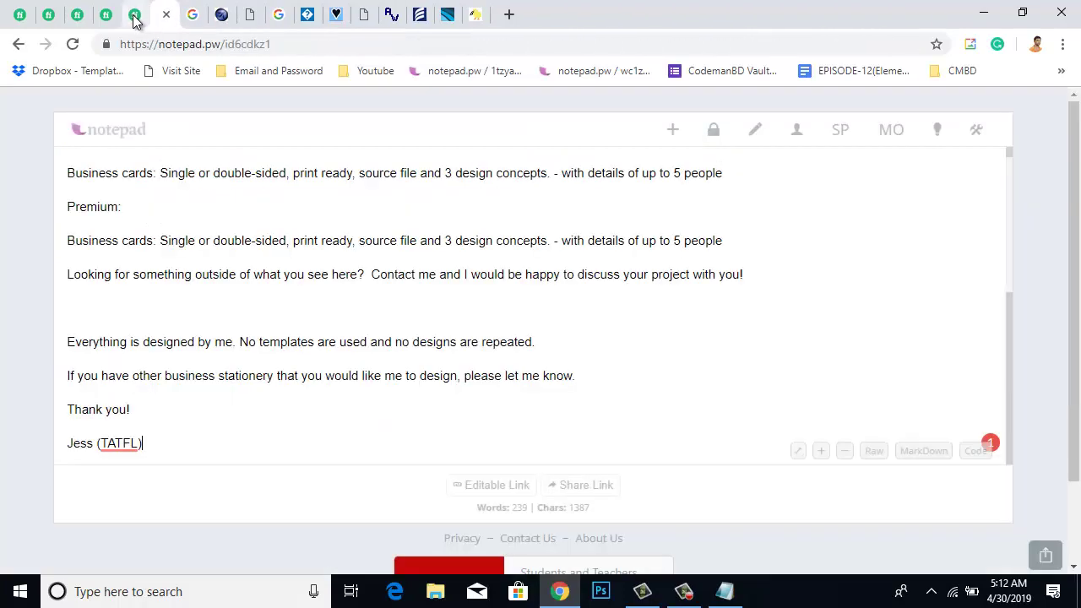
pyautogui.click(139, 20)
pyautogui.click(138, 17)
pyautogui.click(110, 17)
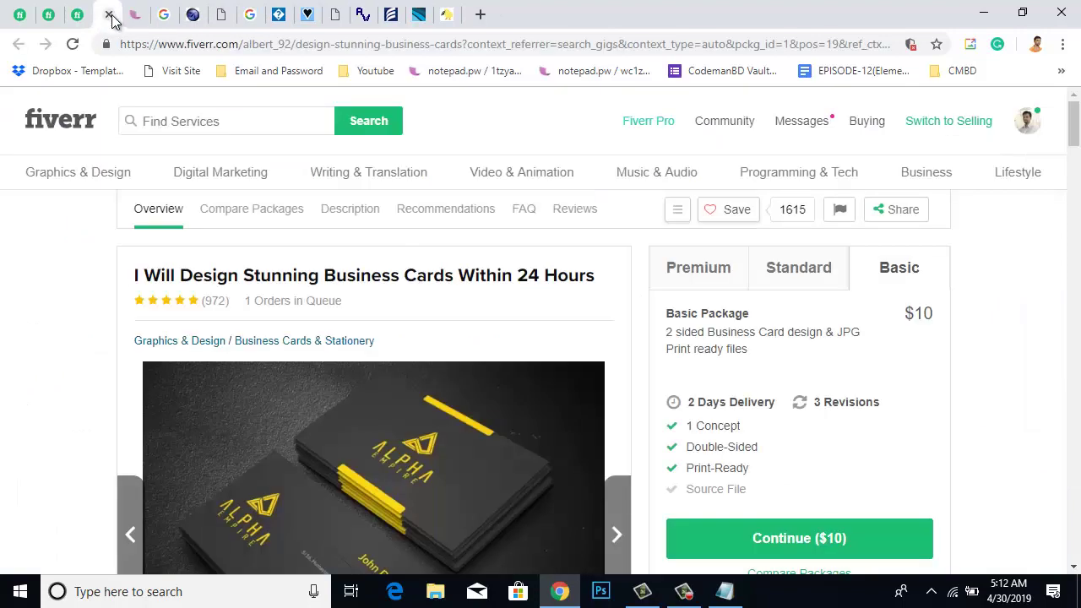
pyautogui.click(108, 16)
pyautogui.click(48, 15)
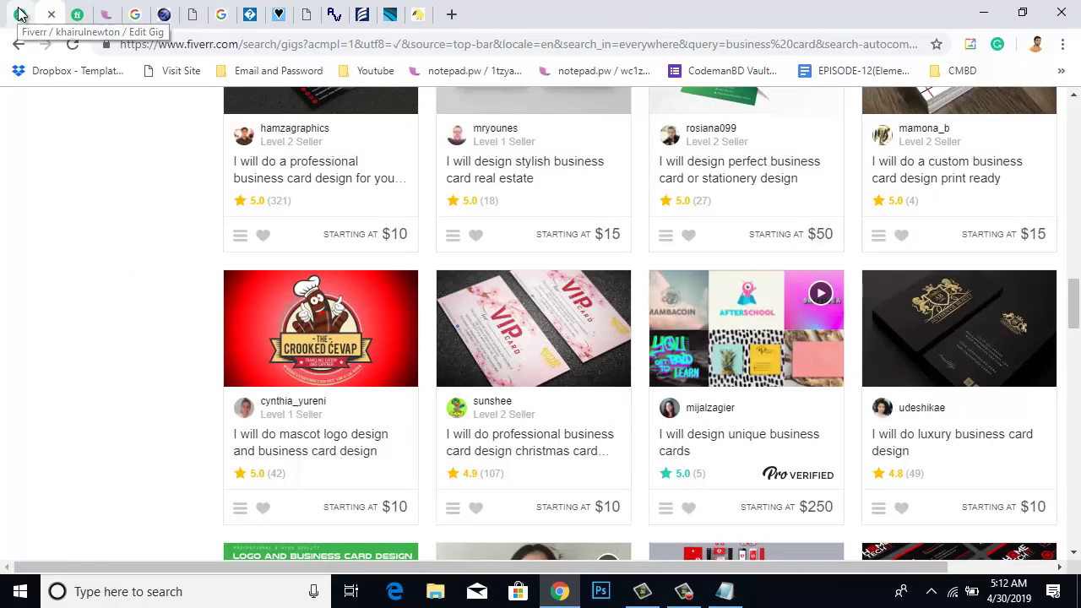
# - Start a new FAQ entry in the gig editor and enter "What is the card size?" from the Notepad notes as its question
pyautogui.click(18, 15)
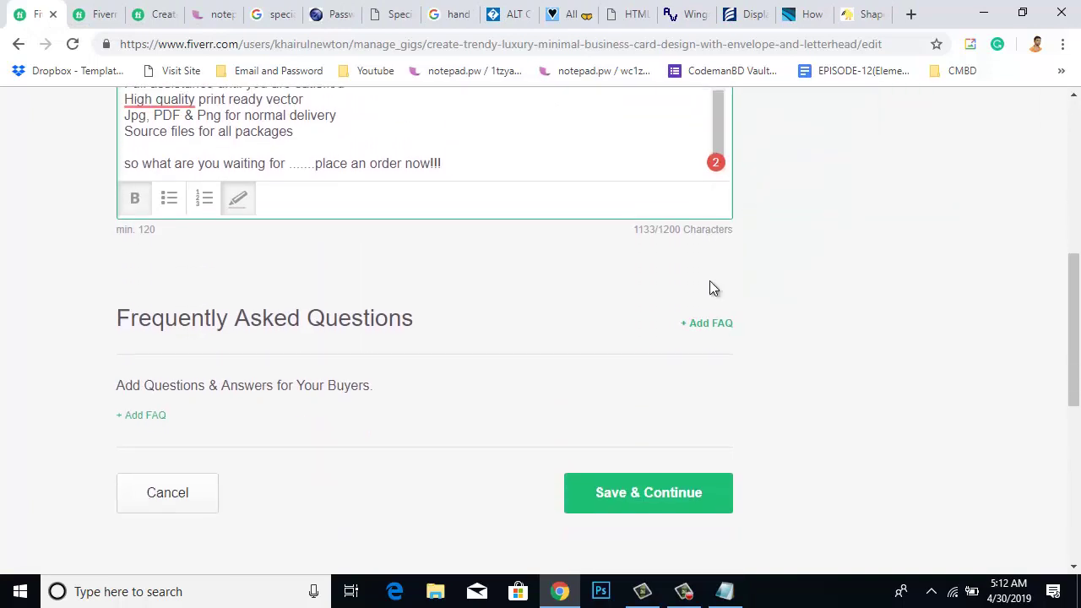
pyautogui.scroll(-1, 675, 270)
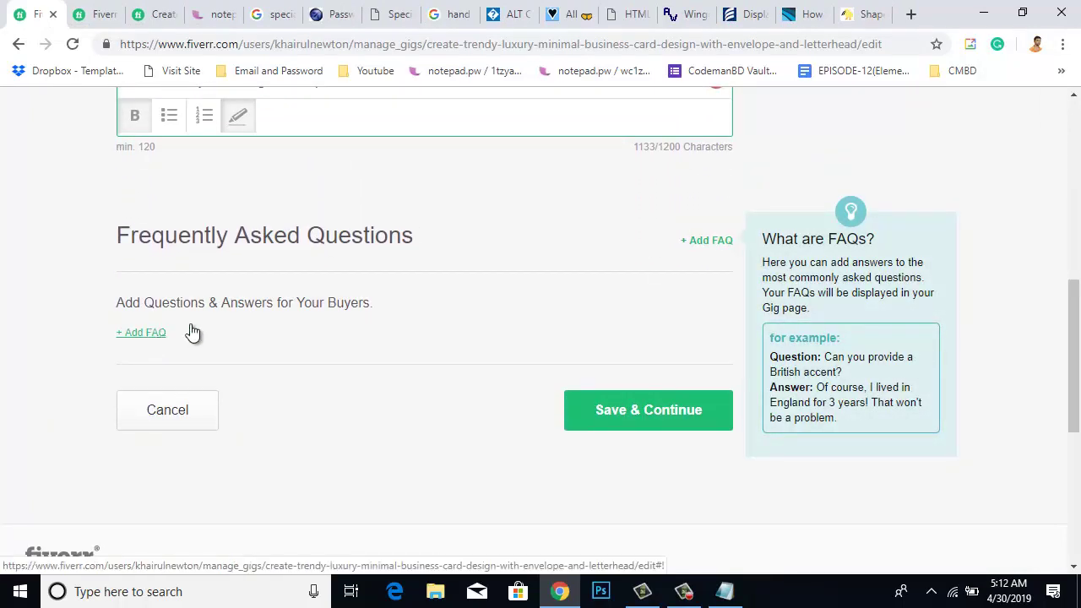
pyautogui.click(700, 242)
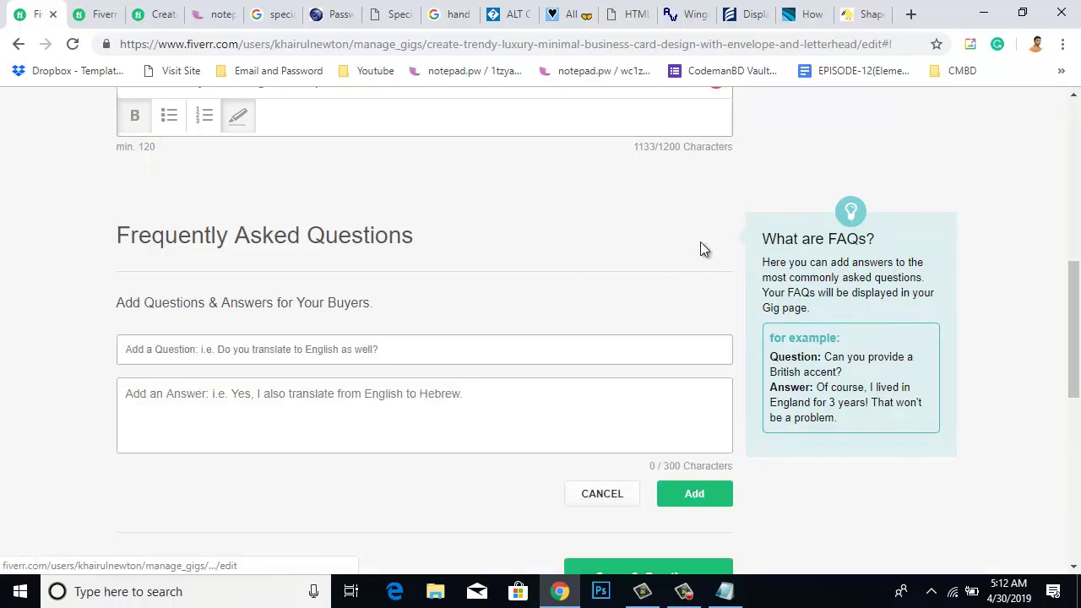
pyautogui.click(443, 351)
pyautogui.click(725, 591)
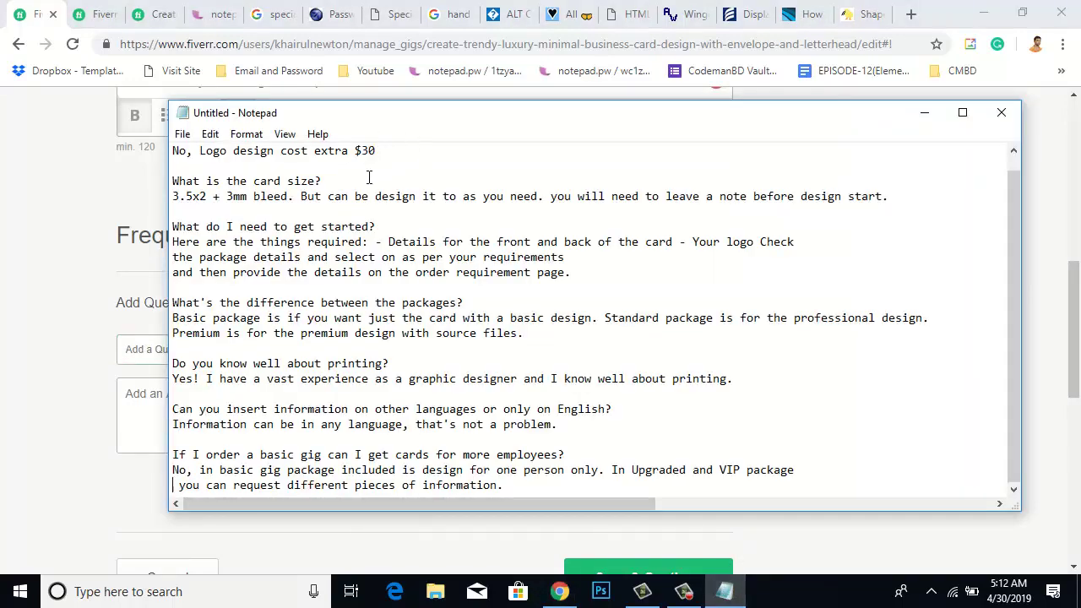
pyautogui.moveTo(323, 181); pyautogui.dragTo(175, 182)
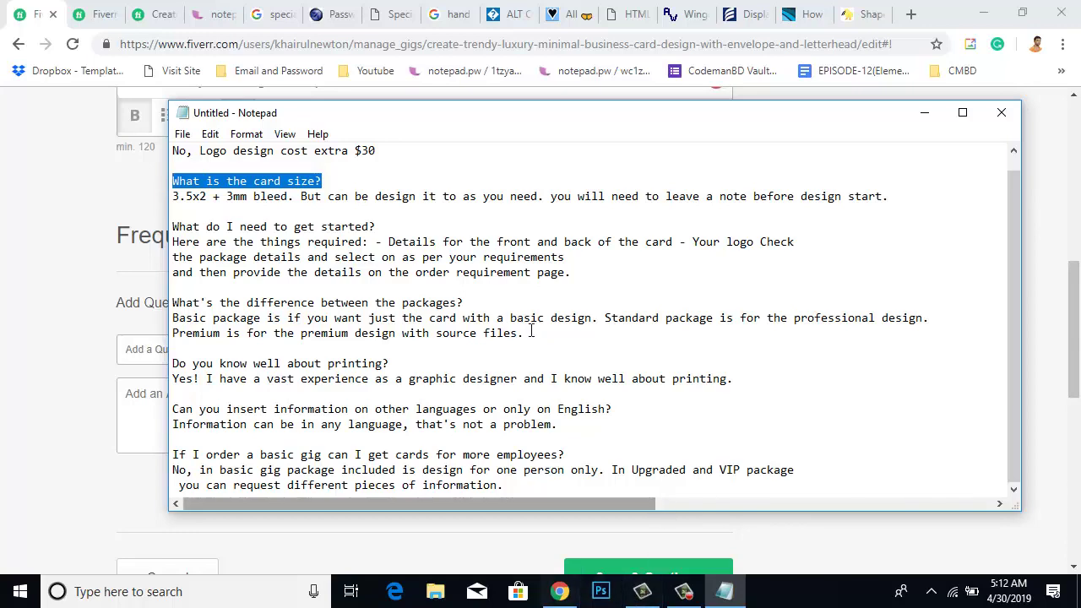
pyautogui.click(106, 15)
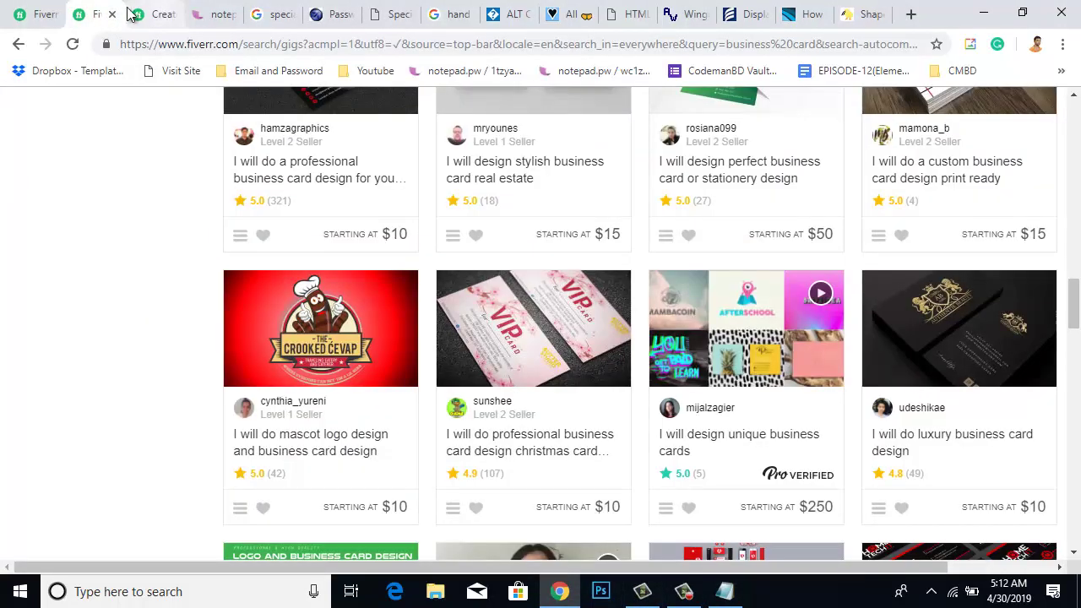
pyautogui.click(42, 14)
pyautogui.moveTo(329, 359)
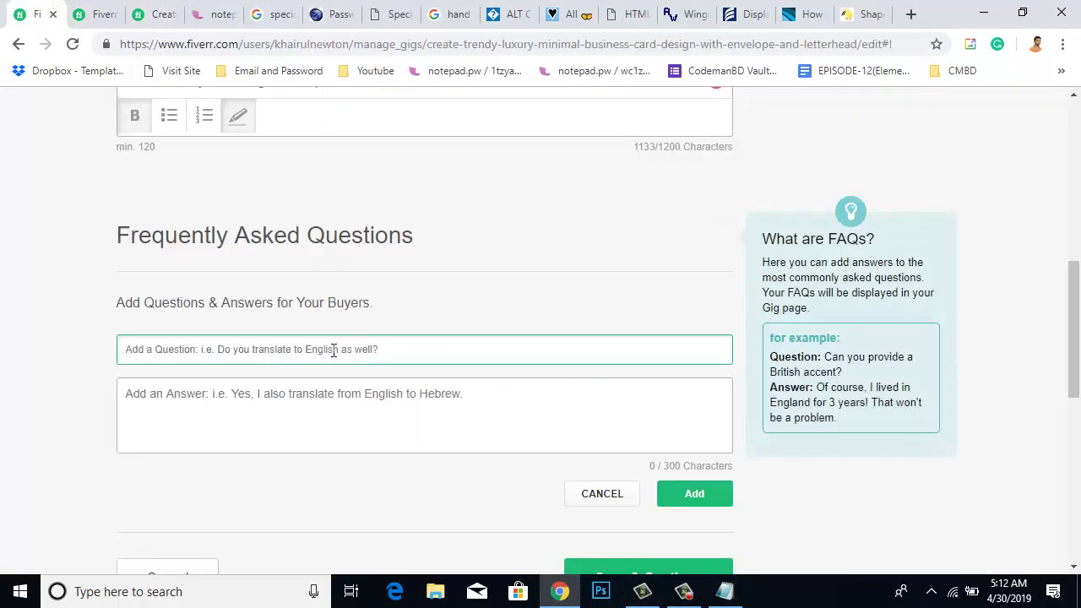
pyautogui.write('What is the card size?')
pyautogui.click(102, 14)
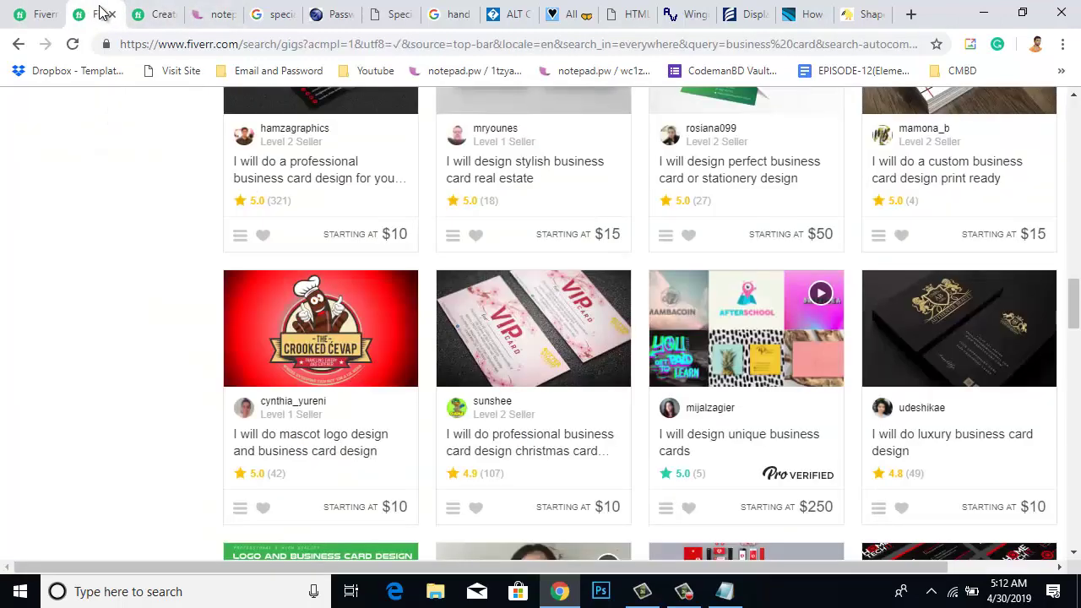
pyautogui.click(43, 12)
pyautogui.click(147, 12)
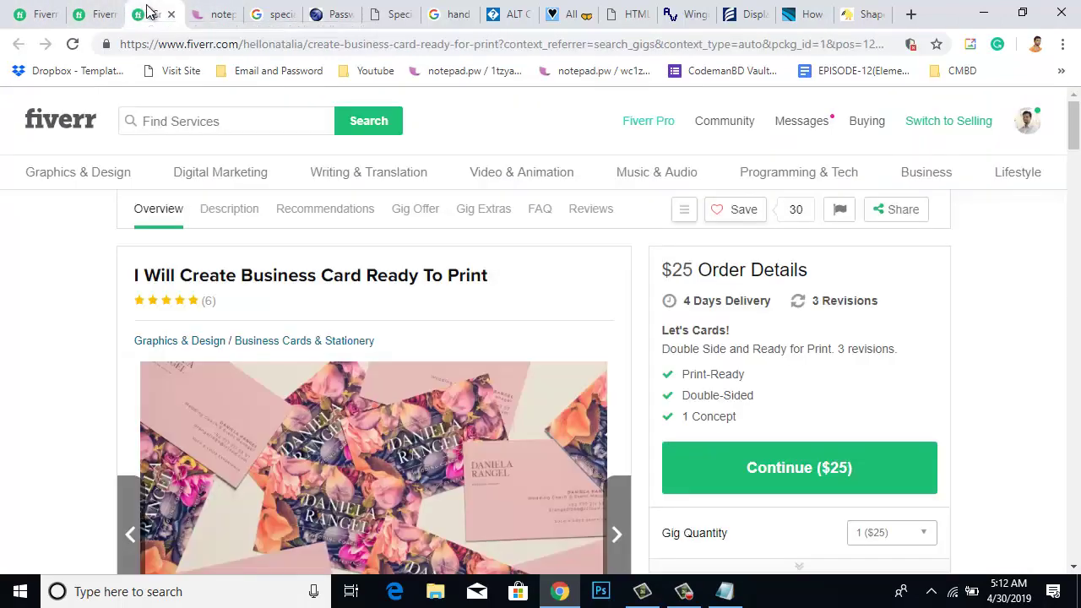
pyautogui.click(34, 12)
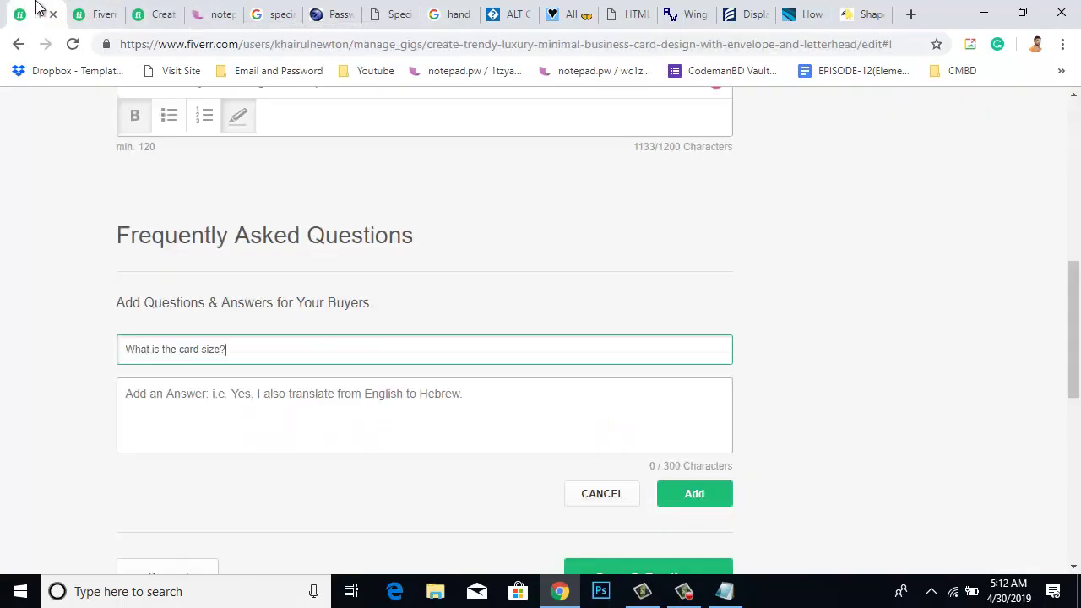
# - Fill in the card size answer from the Notepad notes, add the FAQ entry, and reopen it to check and update it
pyautogui.click(725, 591)
pyautogui.moveTo(890, 196); pyautogui.dragTo(163, 202)
pyautogui.hotkey('ctrl', 'c')
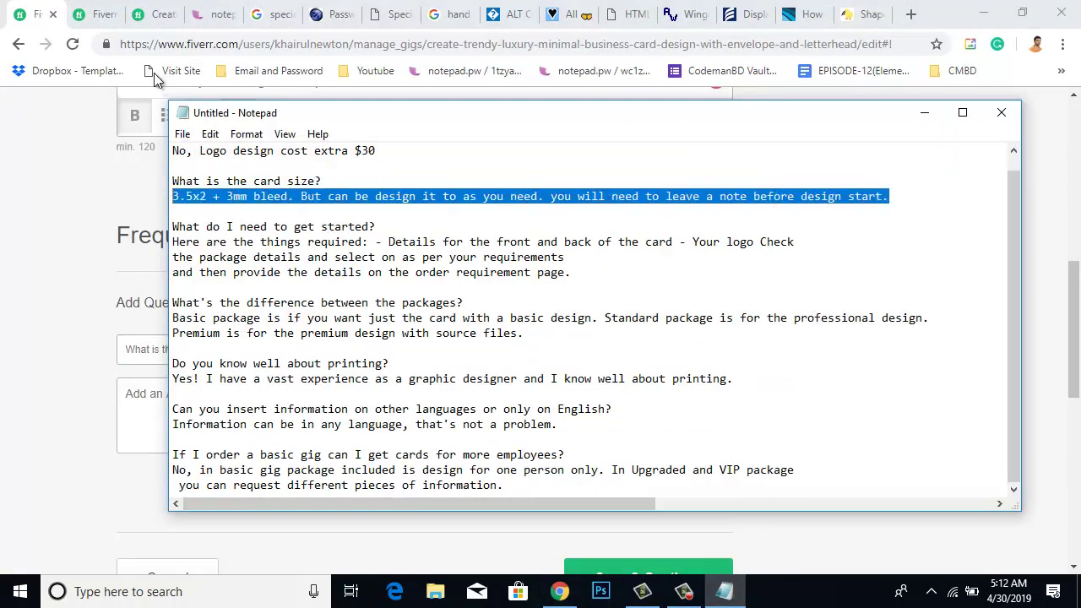
pyautogui.click(135, 396)
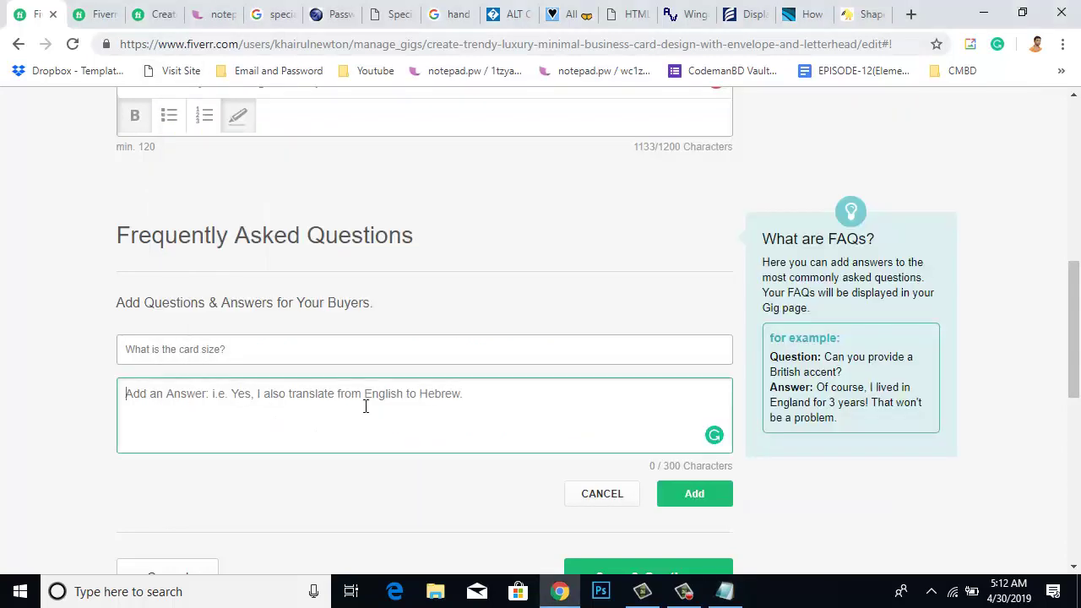
pyautogui.hotkey('ctrl', 'v')
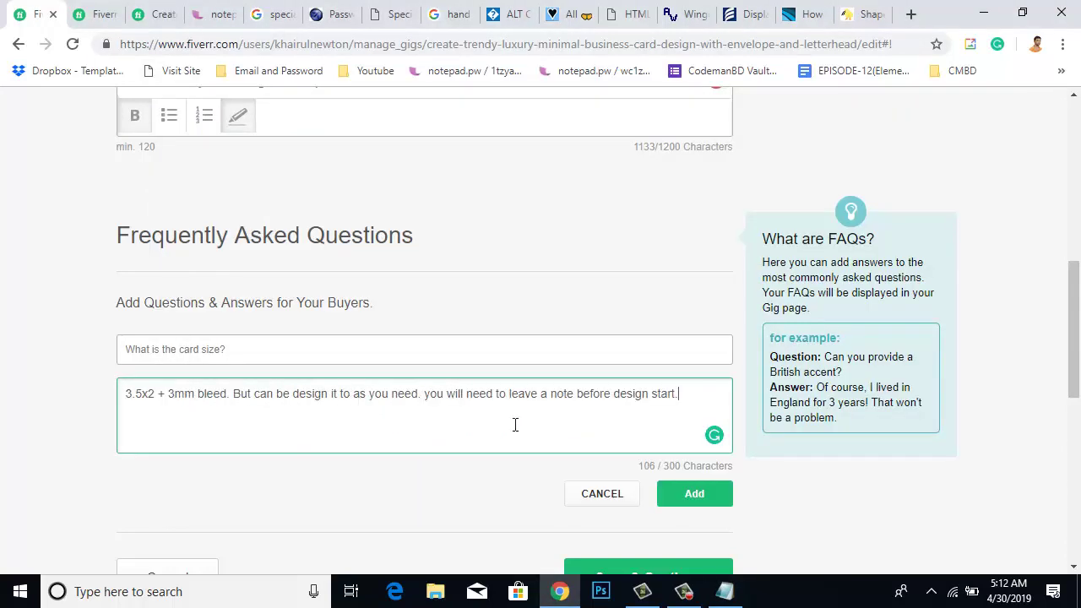
pyautogui.scroll(-2, 743, 355)
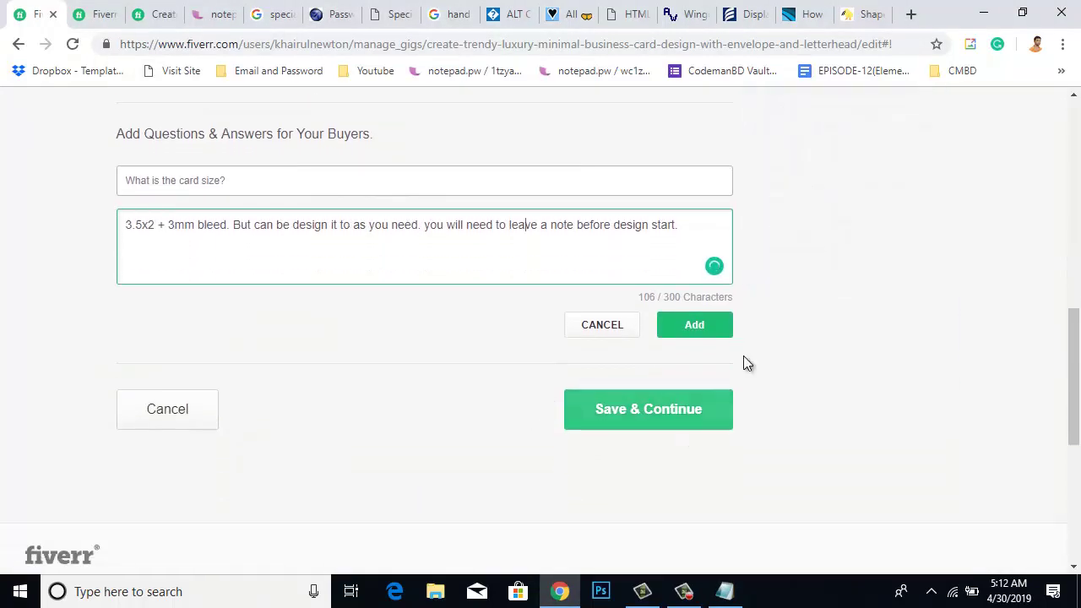
pyautogui.click(703, 328)
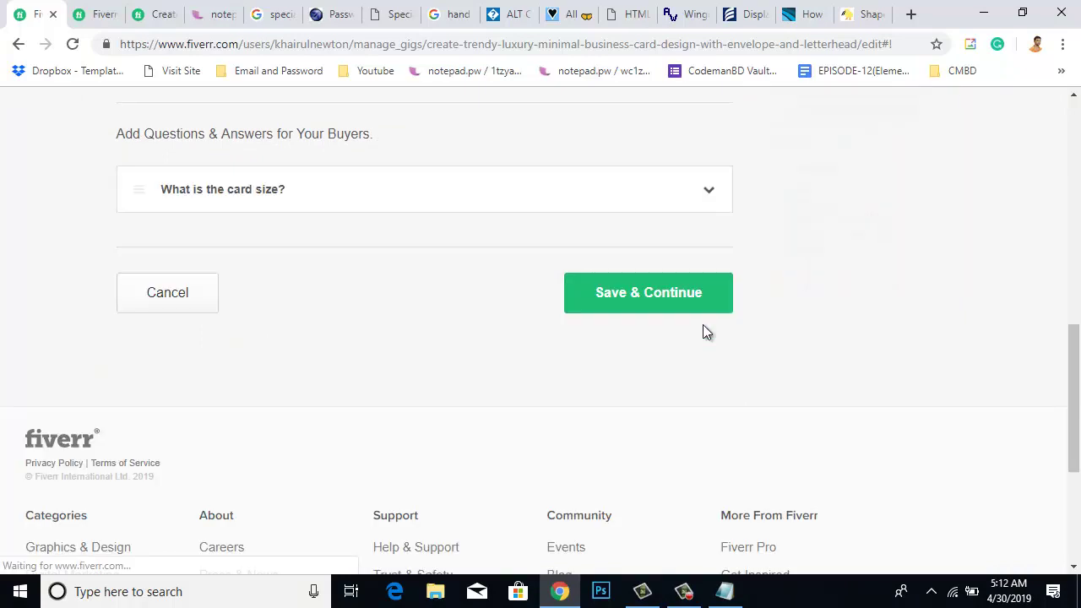
pyautogui.click(221, 196)
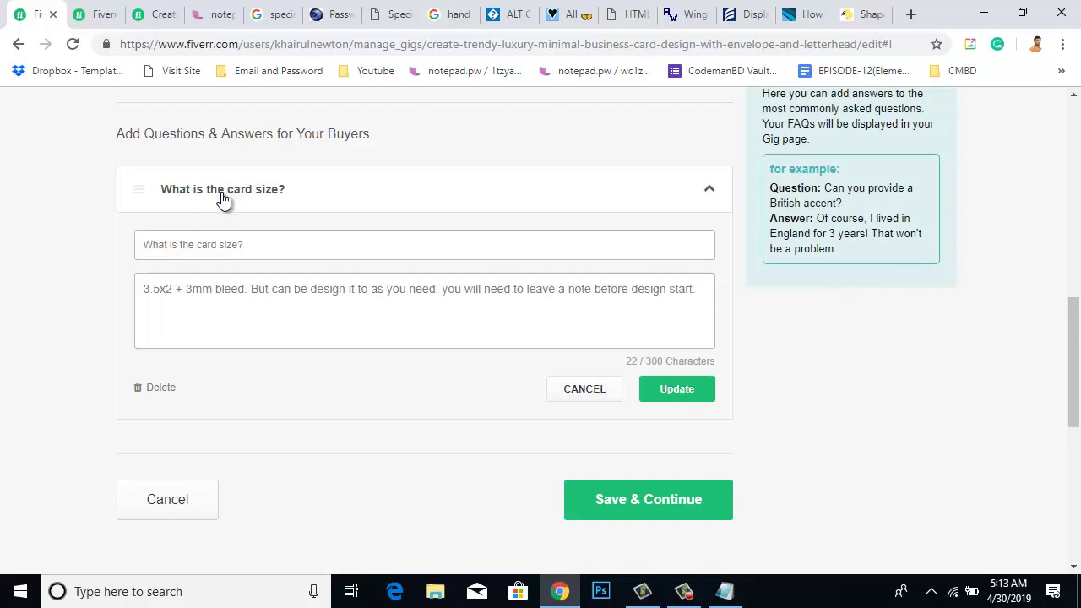
pyautogui.click(679, 390)
# - Start another FAQ entry and enter "What do I need to get started?" from the Notepad notes as its question
pyautogui.scroll(2, 518, 426)
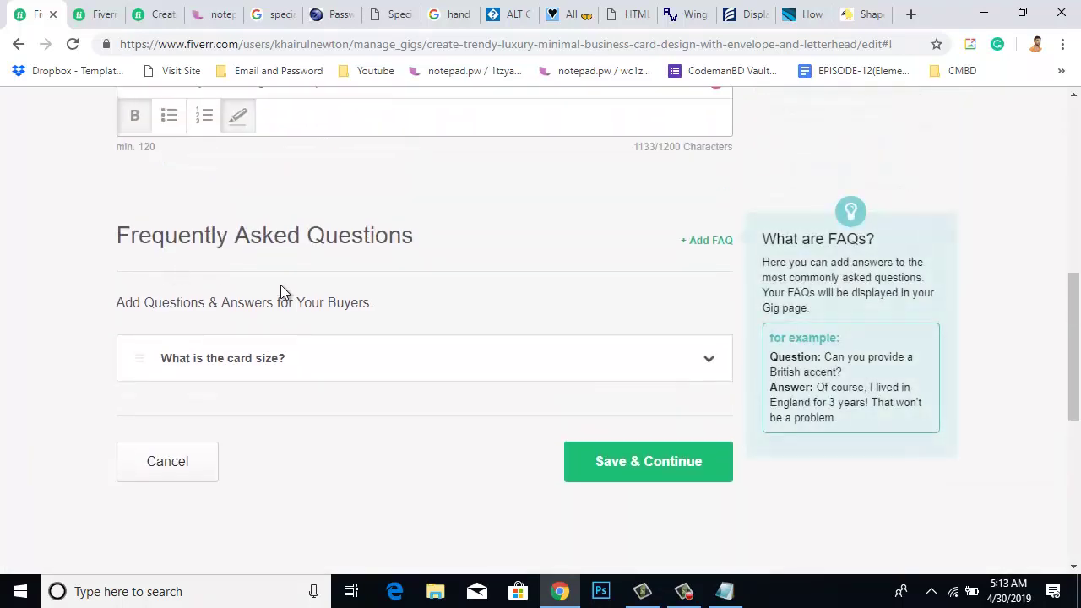
pyautogui.click(709, 243)
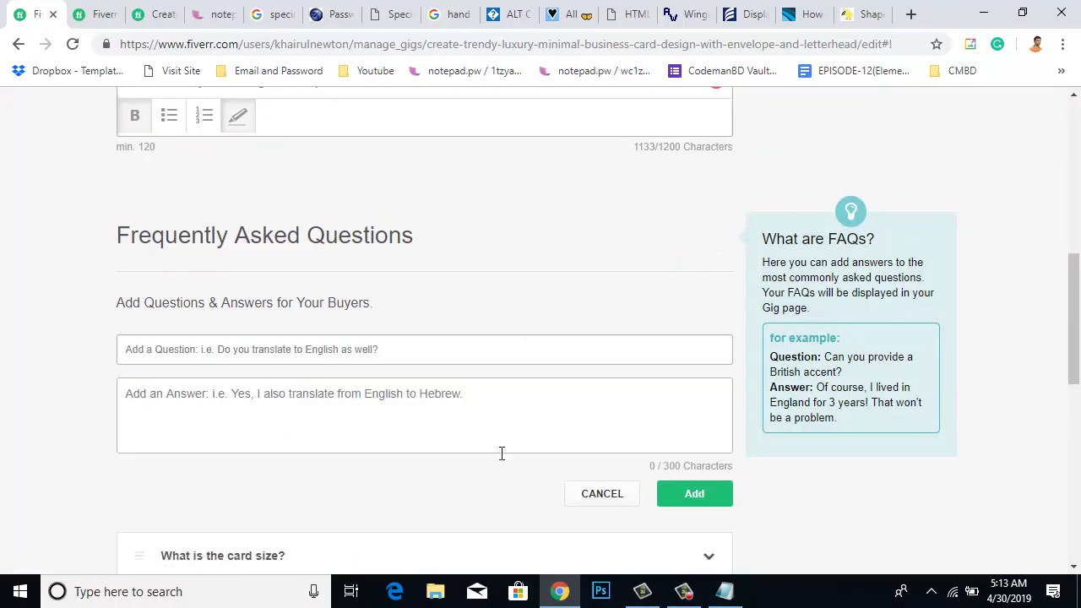
pyautogui.click(725, 591)
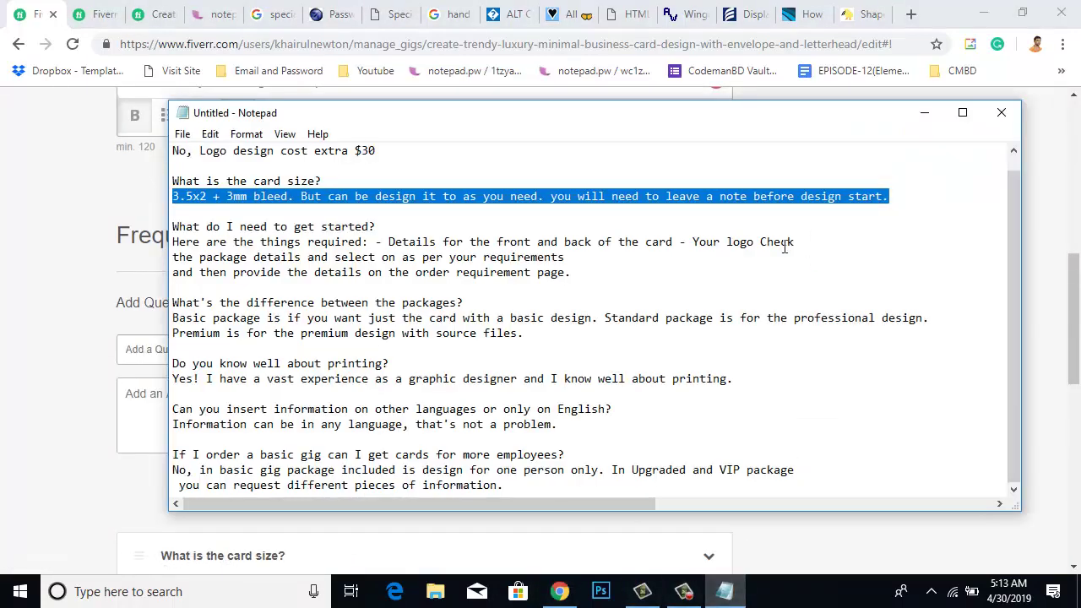
pyautogui.moveTo(409, 228); pyautogui.dragTo(169, 225)
pyautogui.hotkey('ctrl', 'c')
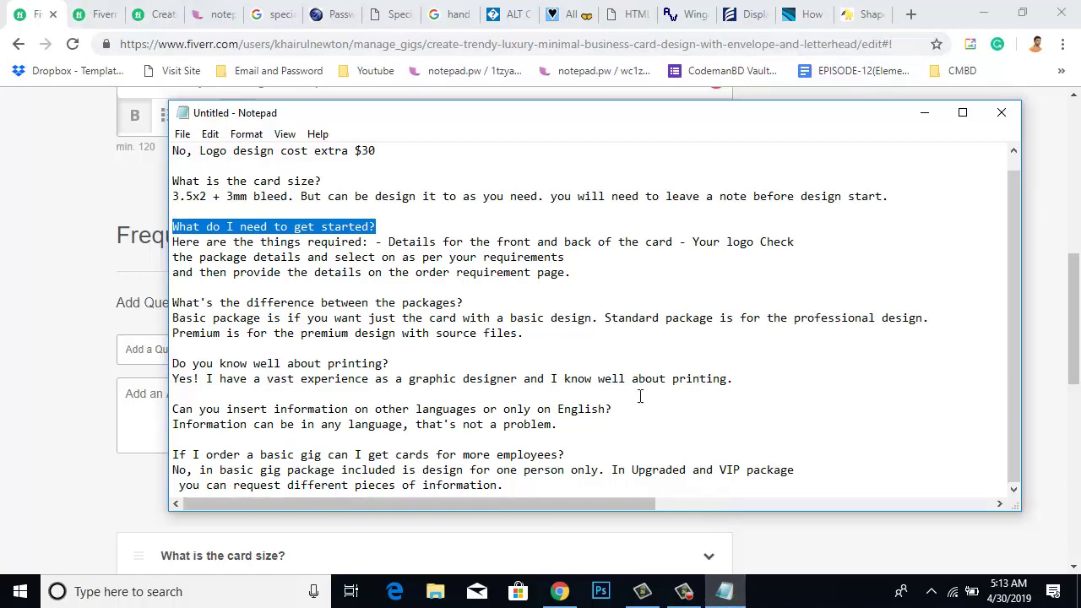
pyautogui.click(146, 350)
pyautogui.hotkey('ctrl', 'v')
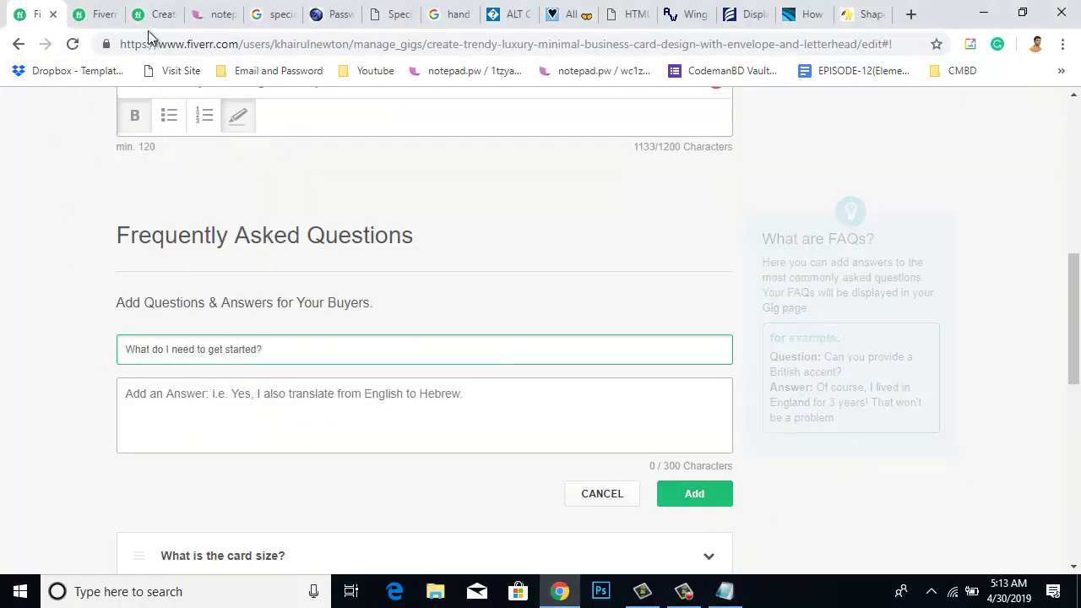
# - Copy the "Here are the things required" answer from Notepad into the getting-started FAQ entry and add it
pyautogui.click(724, 591)
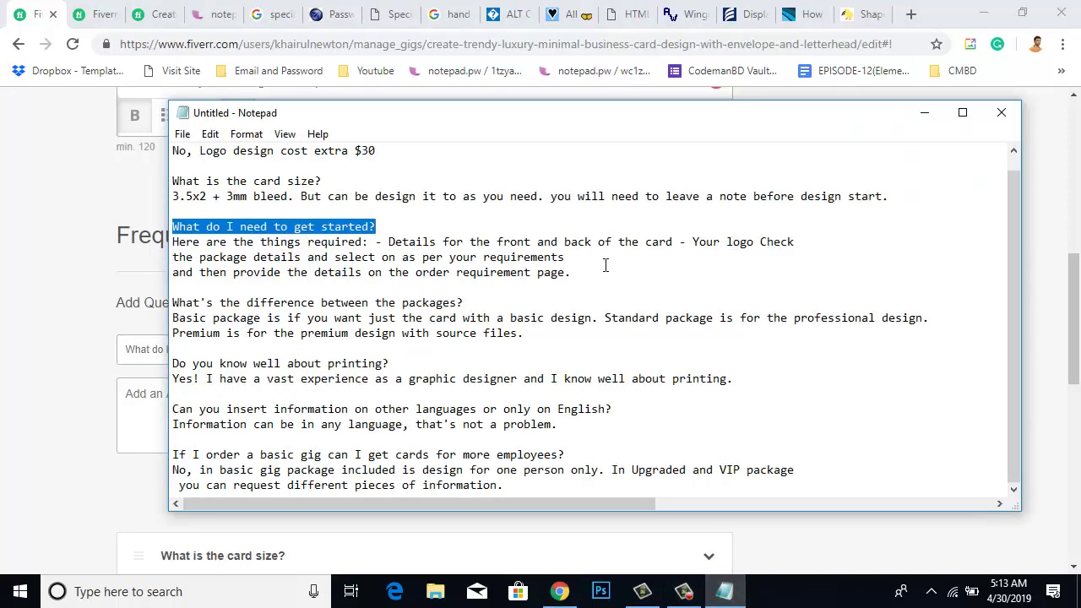
pyautogui.moveTo(573, 272); pyautogui.dragTo(171, 241)
pyautogui.hotkey('ctrl', 'c')
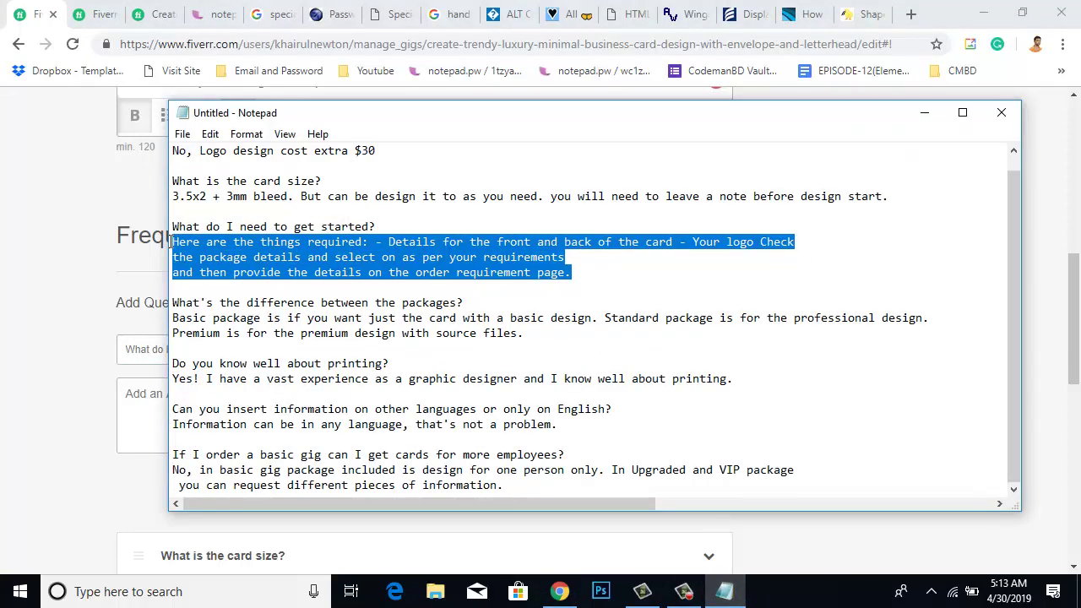
pyautogui.click(97, 16)
pyautogui.click(59, 15)
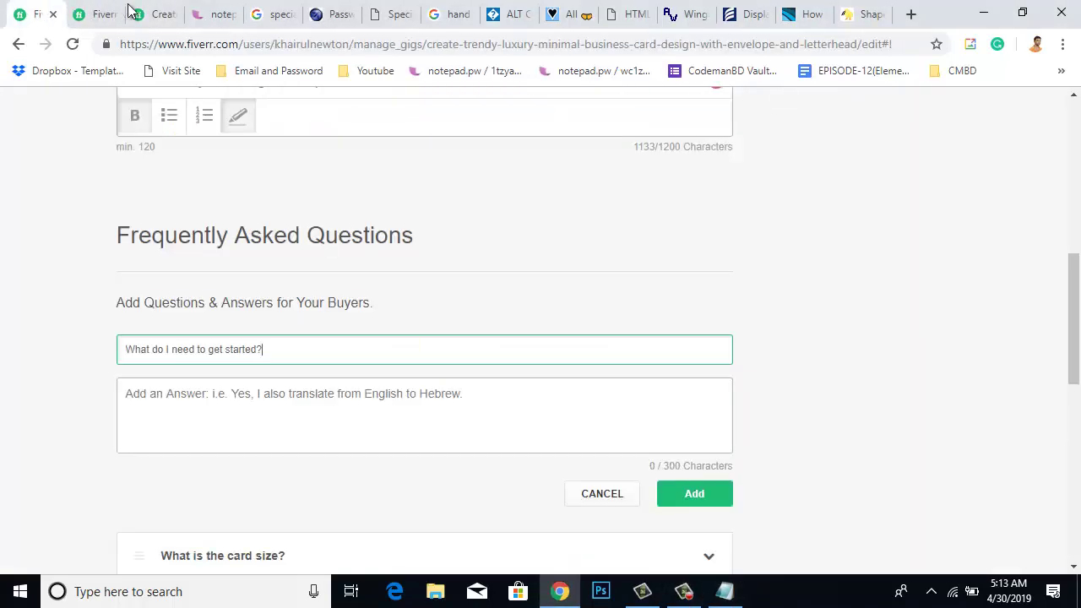
pyautogui.click(388, 400)
pyautogui.hotkey('ctrl', 'v')
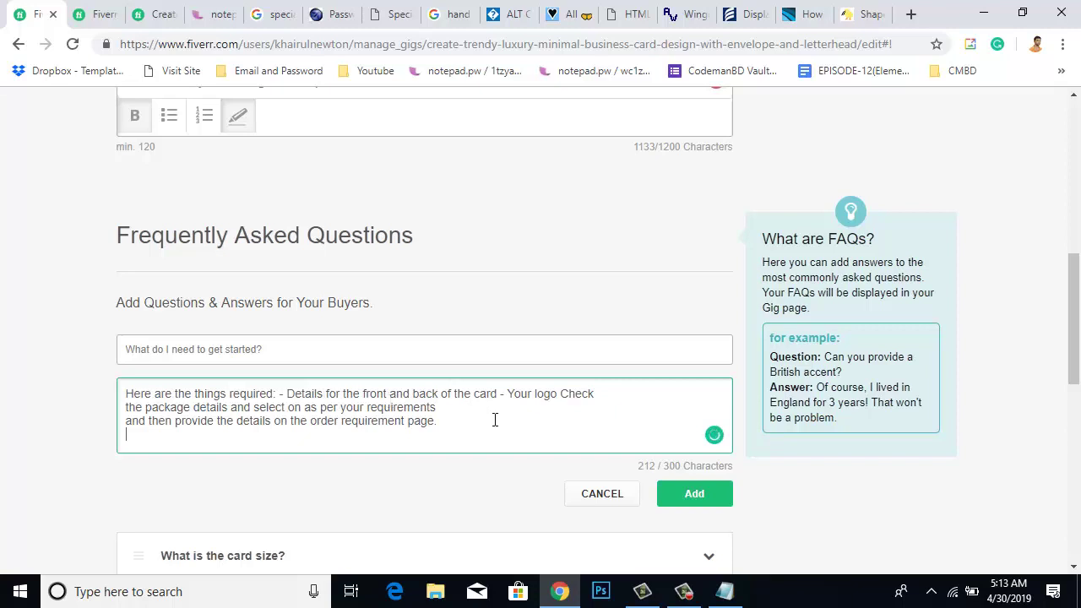
pyautogui.scroll(-1, 495, 420)
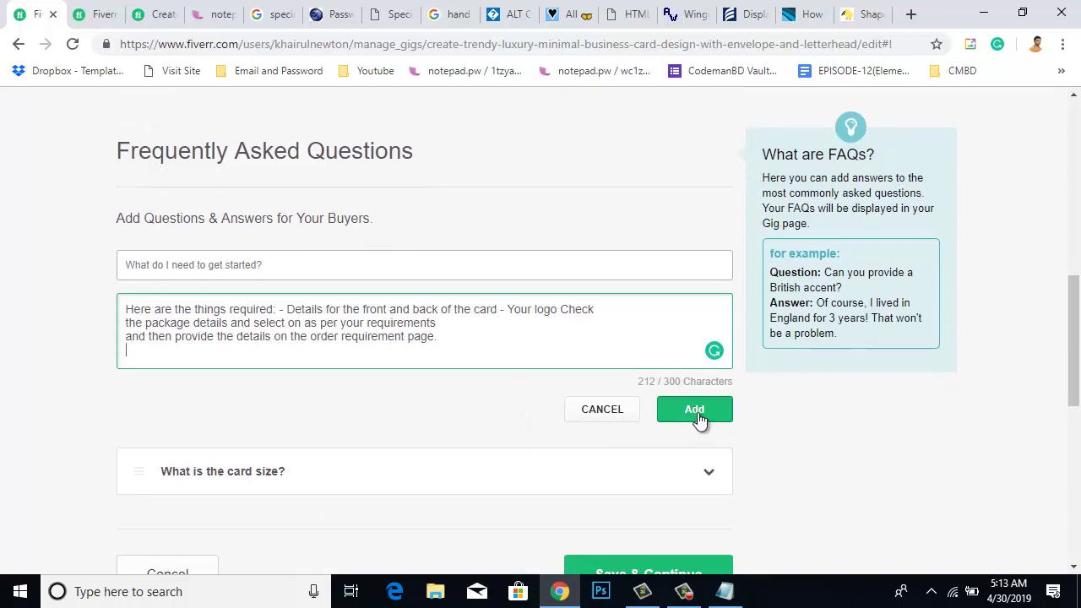
pyautogui.click(695, 411)
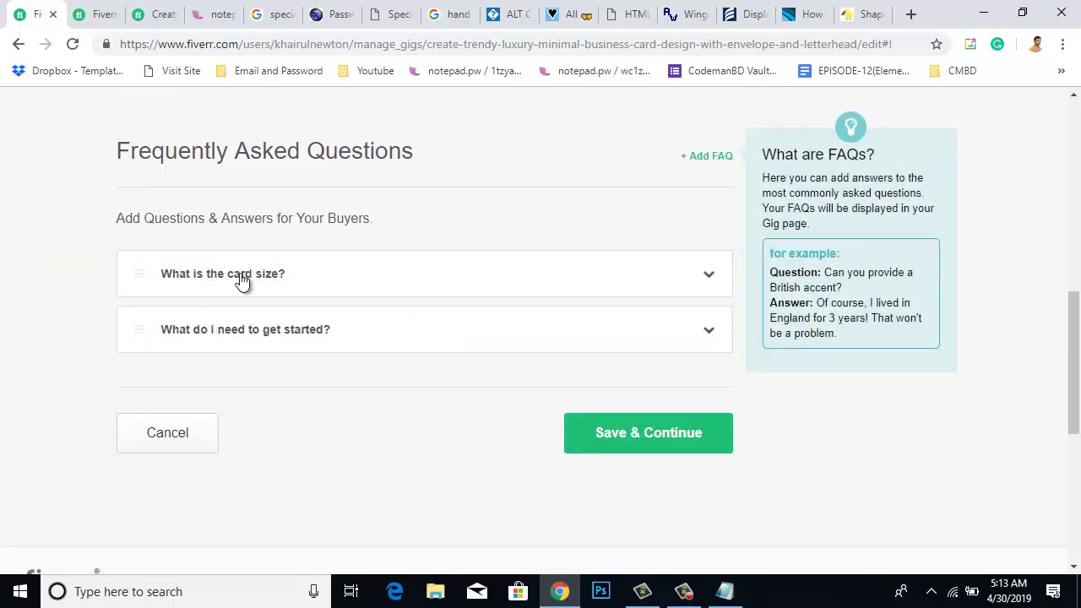
# - Look over the description and FAQ entries, save them, and continue to the gig's Requirements stage
pyautogui.scroll(3, 408, 439)
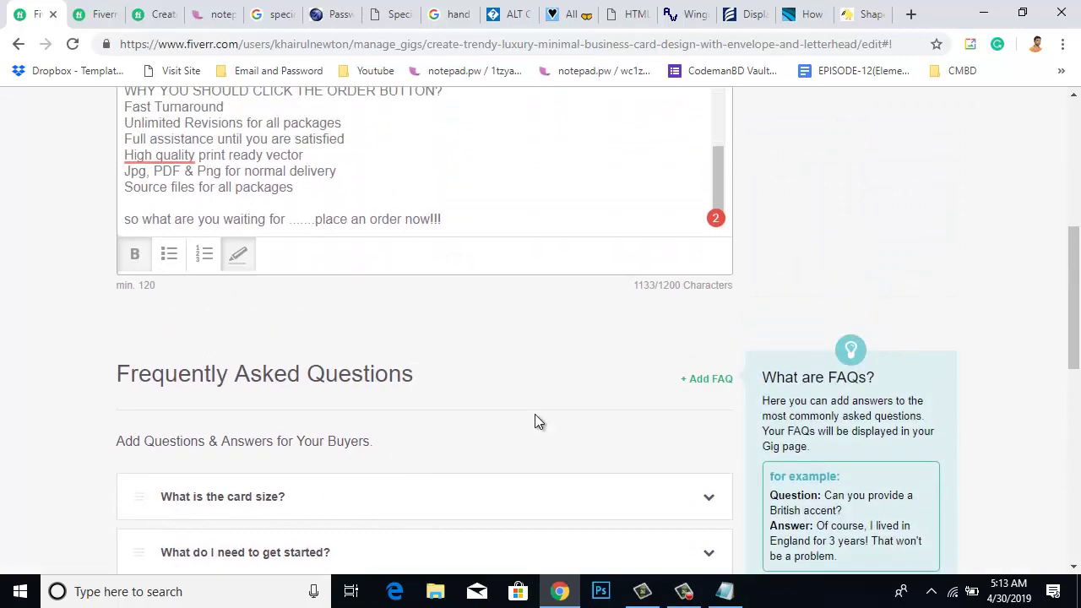
pyautogui.scroll(2, 535, 414)
pyautogui.scroll(-6, 534, 413)
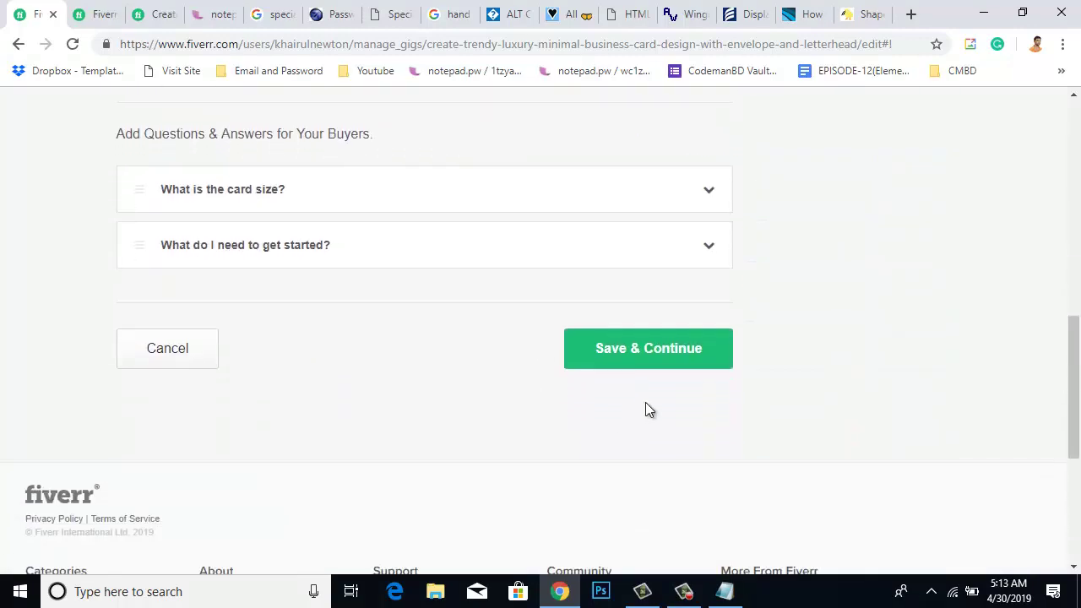
pyautogui.click(658, 355)
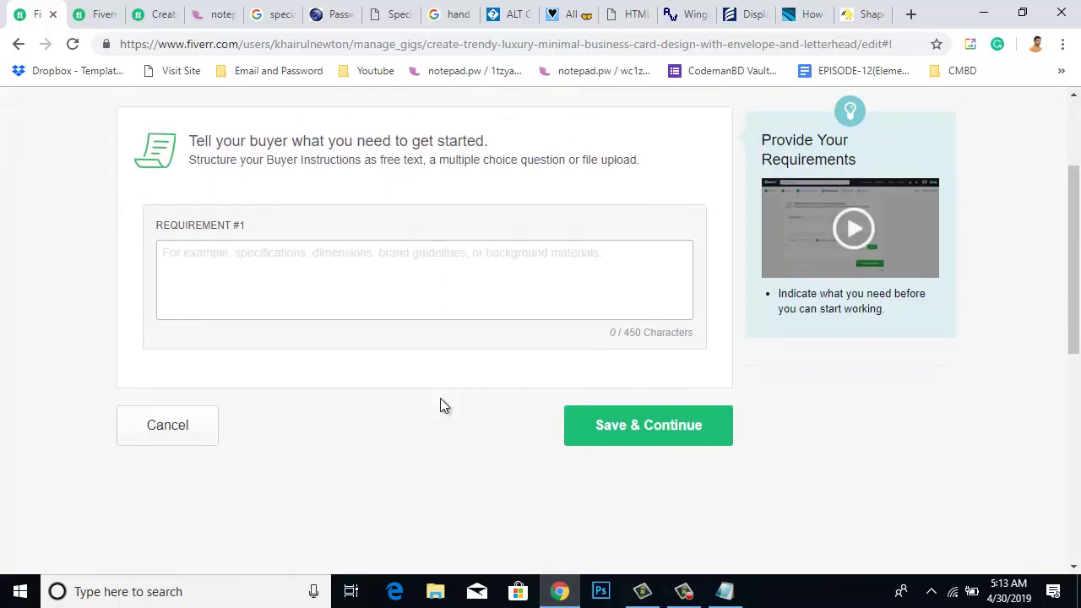
# - Begin Requirement #1 as a numbered list with "1. Logo" and start item 2 on a new line
pyautogui.click(505, 379)
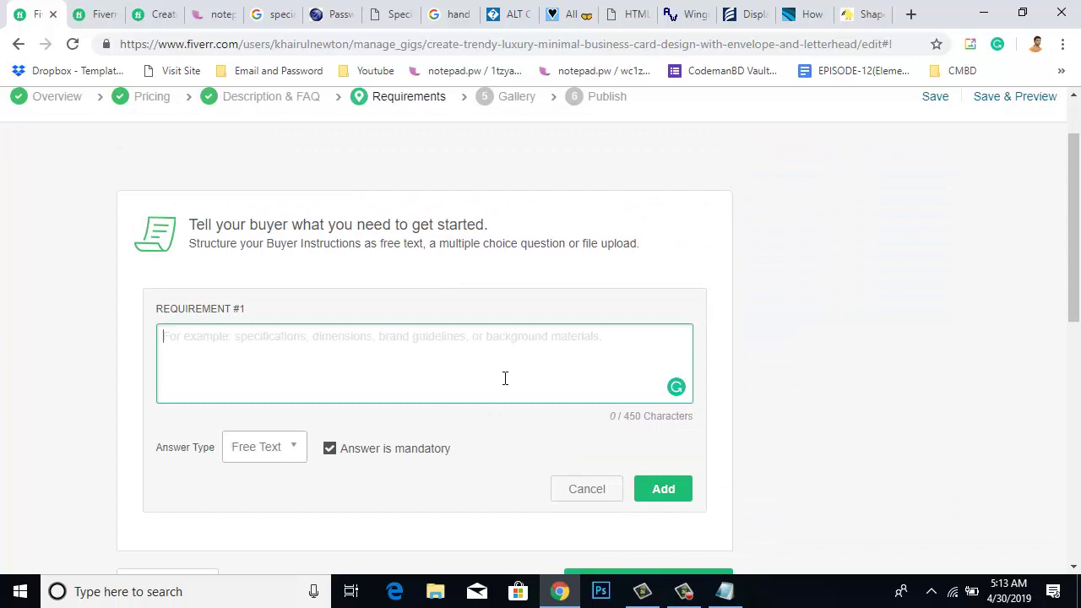
pyautogui.scroll(-1, 508, 376)
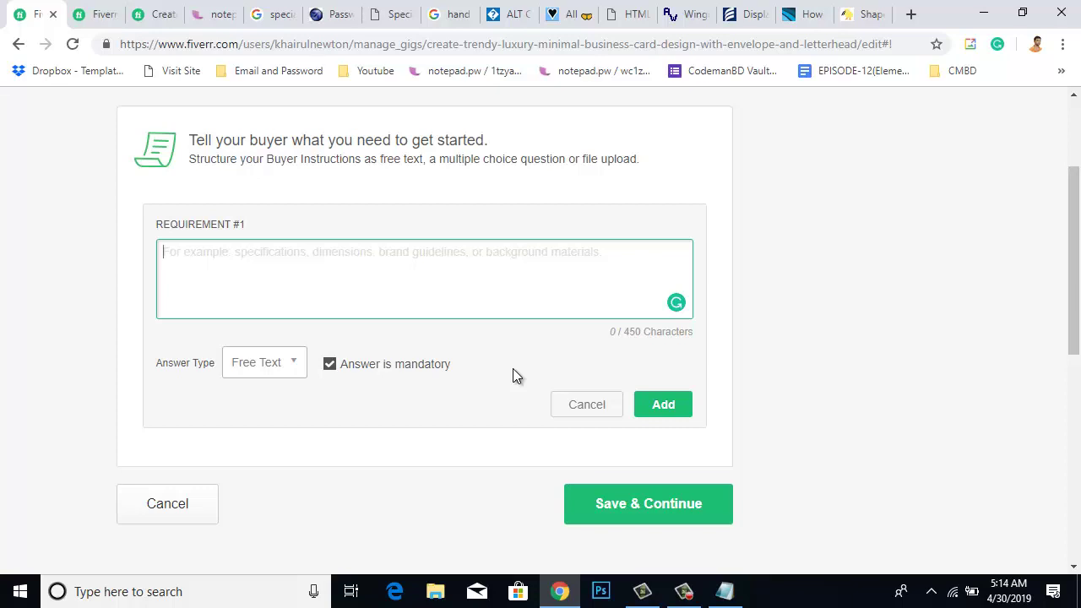
pyautogui.write('1.')
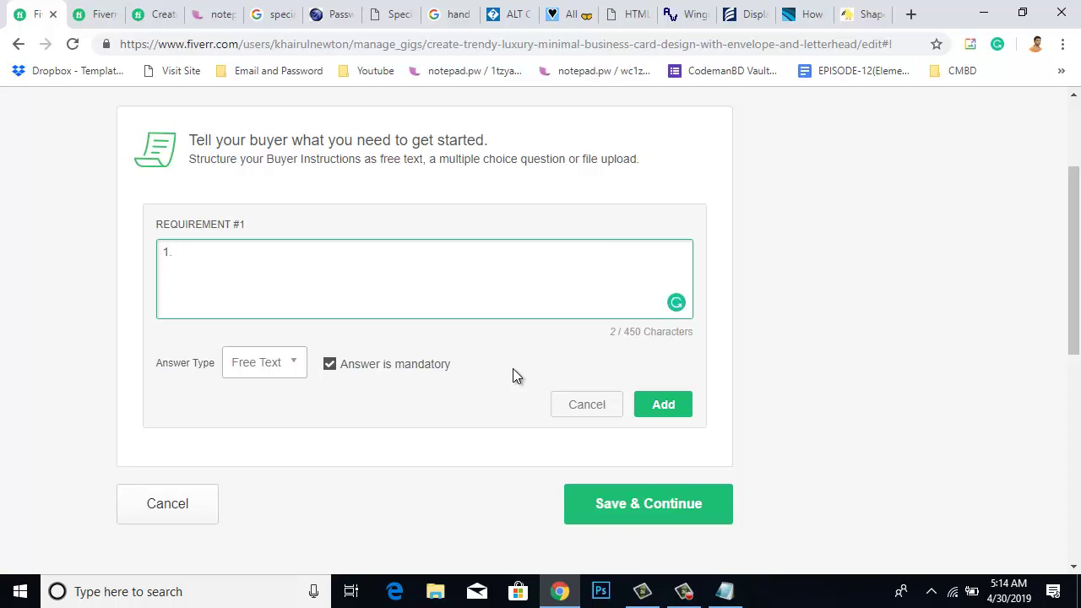
pyautogui.moveTo(711, 267)
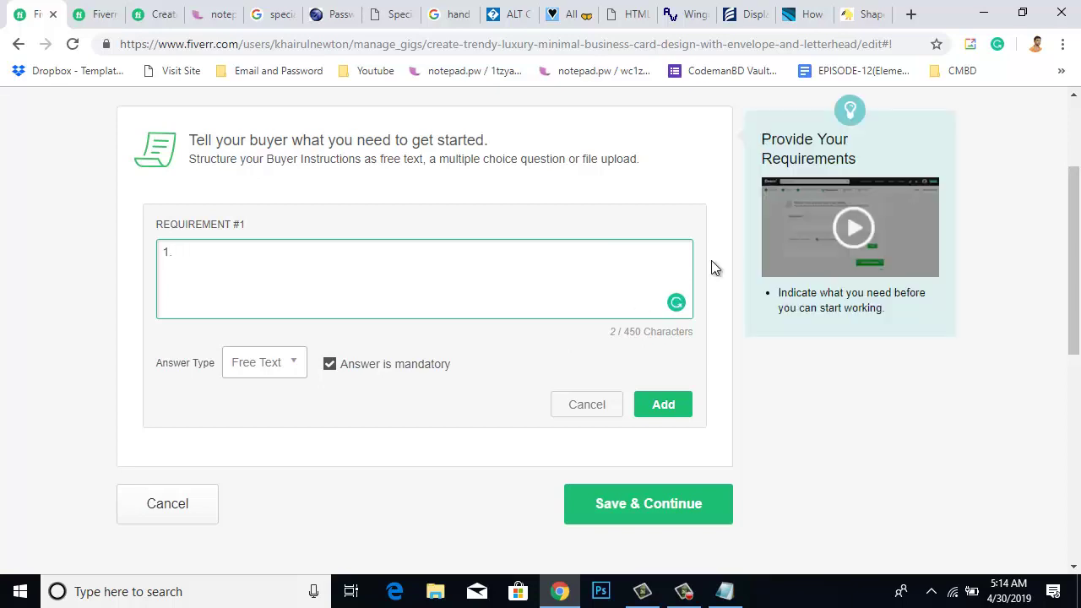
pyautogui.write('Logo')
pyautogui.press('Return')
pyautogui.write('2.')
pyautogui.write('What color ')
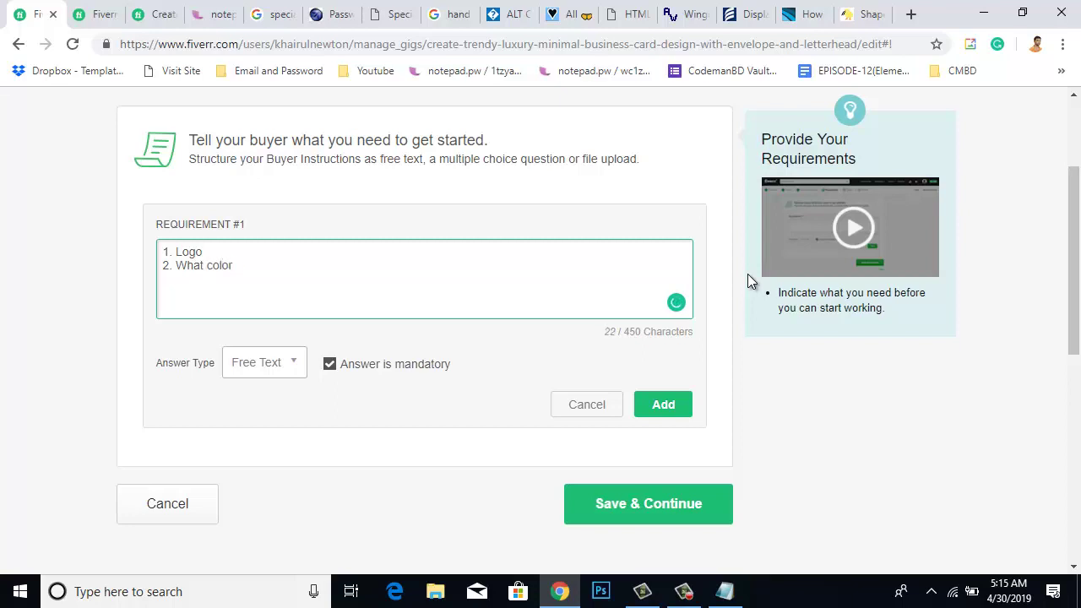
pyautogui.write('would you like ?')
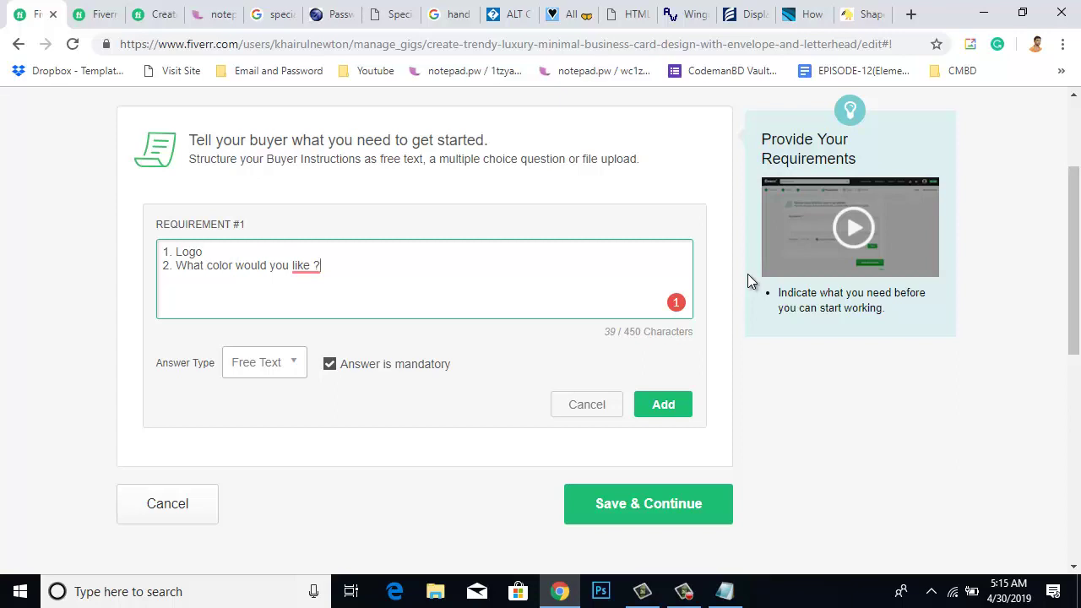
pyautogui.rightClick(297, 269)
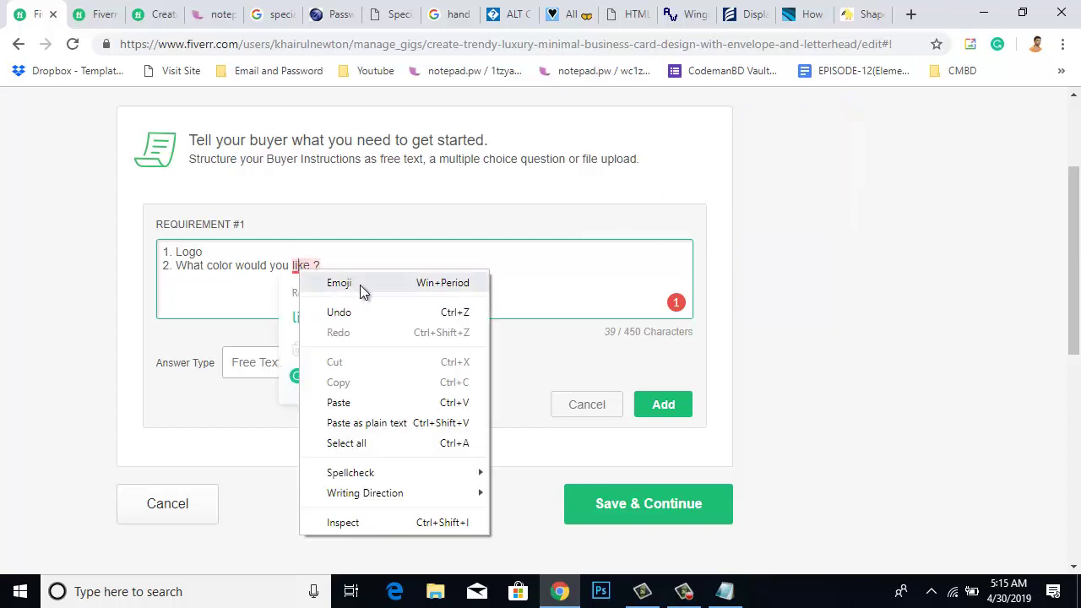
pyautogui.click(347, 255)
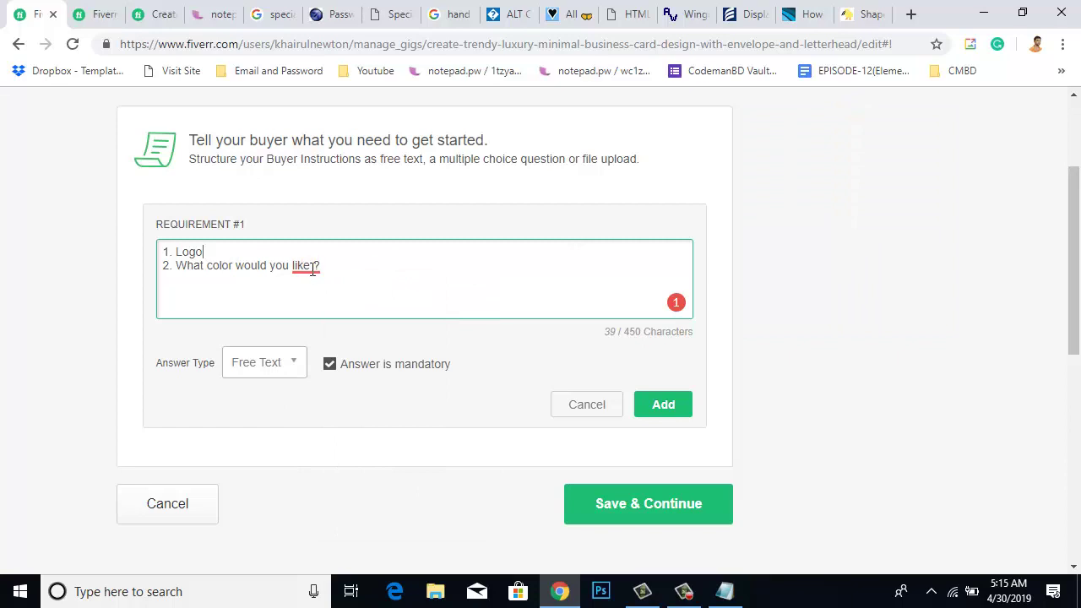
pyautogui.click(309, 318)
pyautogui.press('BackSpace')
pyautogui.press('BackSpace')
pyautogui.press('BackSpace')
pyautogui.press('BackSpace')
pyautogui.press('BackSpace')
pyautogui.press('BackSpace')
pyautogui.press('BackSpace')
pyautogui.press('BackSpace')
pyautogui.press('BackSpace')
pyautogui.press('BackSpace')
pyautogui.press('BackSpace')
pyautogui.press('BackSpace')
pyautogui.press('BackSpace')
pyautogui.press('BackSpace')
pyautogui.press('BackSpace')
pyautogui.press('BackSpace')
pyautogui.press('BackSpace')
pyautogui.press('BackSpace')
pyautogui.press('BackSpace')
pyautogui.press('BackSpace')
pyautogui.press('BackSpace')
pyautogui.press('BackSpace')
pyautogui.press('BackSpace')
pyautogui.press('BackSpace')
pyautogui.press('BackSpace')
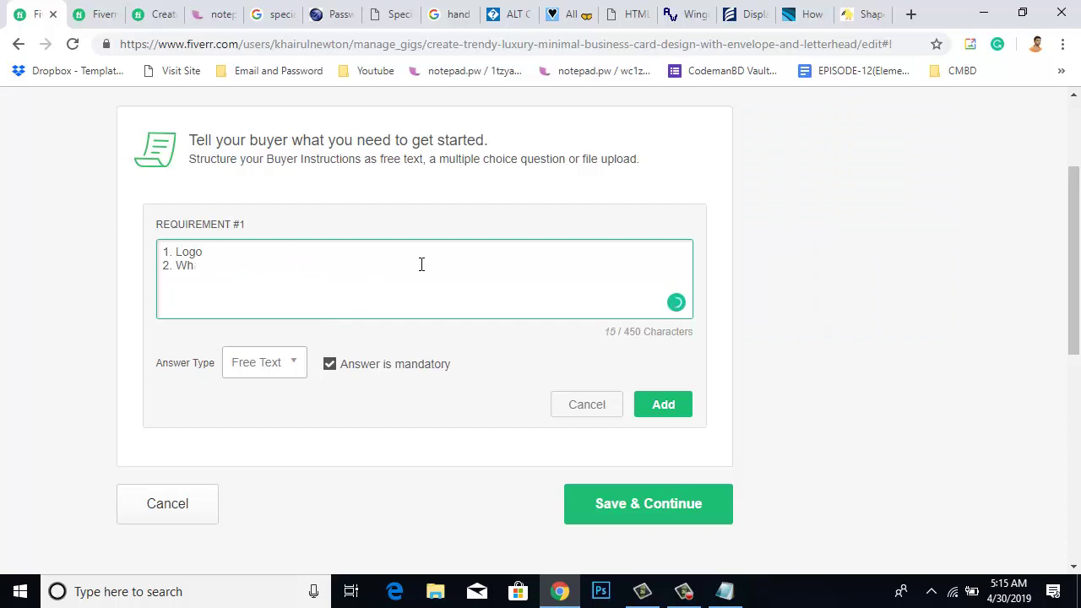
# - Write "Color (If you choose any color)" as item 2 of Requirement #1, correcting the misspelled "choise" to "choose"
pyautogui.write('Col')
pyautogui.write('or')
pyautogui.write(' ()')
pyautogui.write('If you')
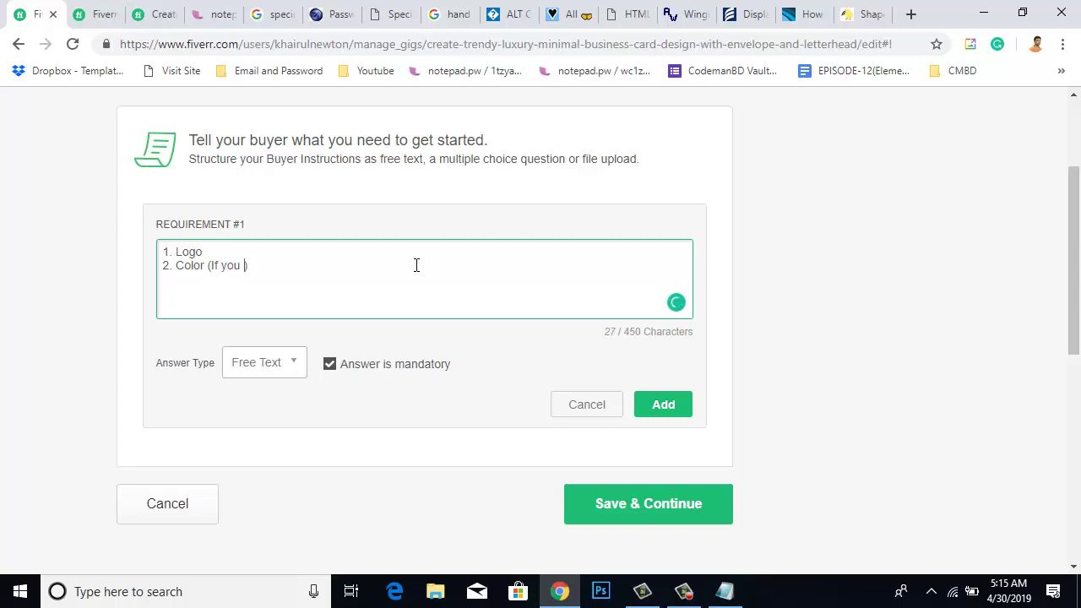
pyautogui.write(' choise')
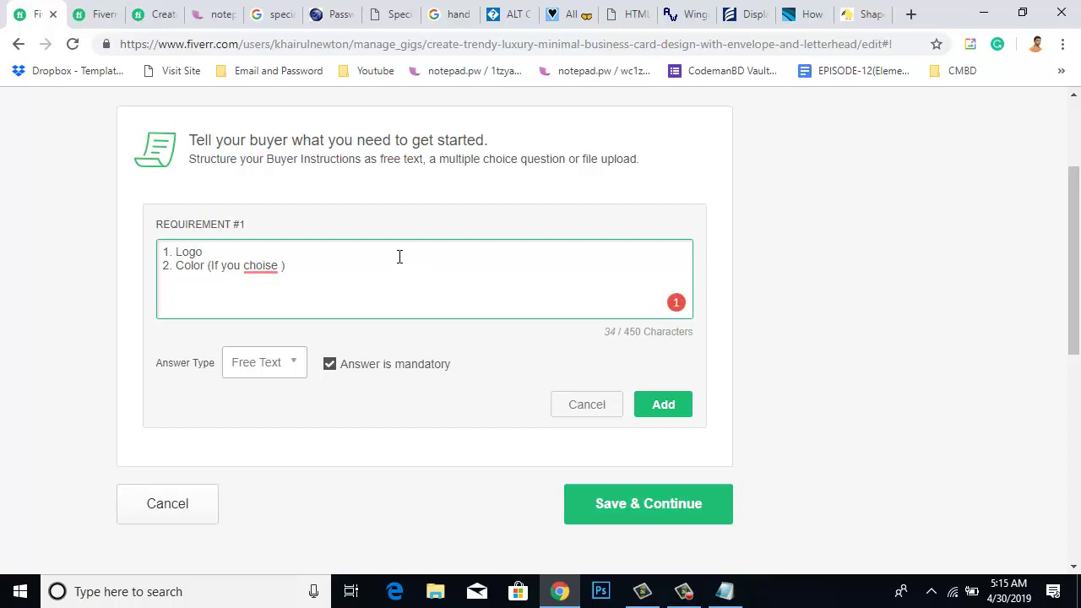
pyautogui.rightClick(269, 267)
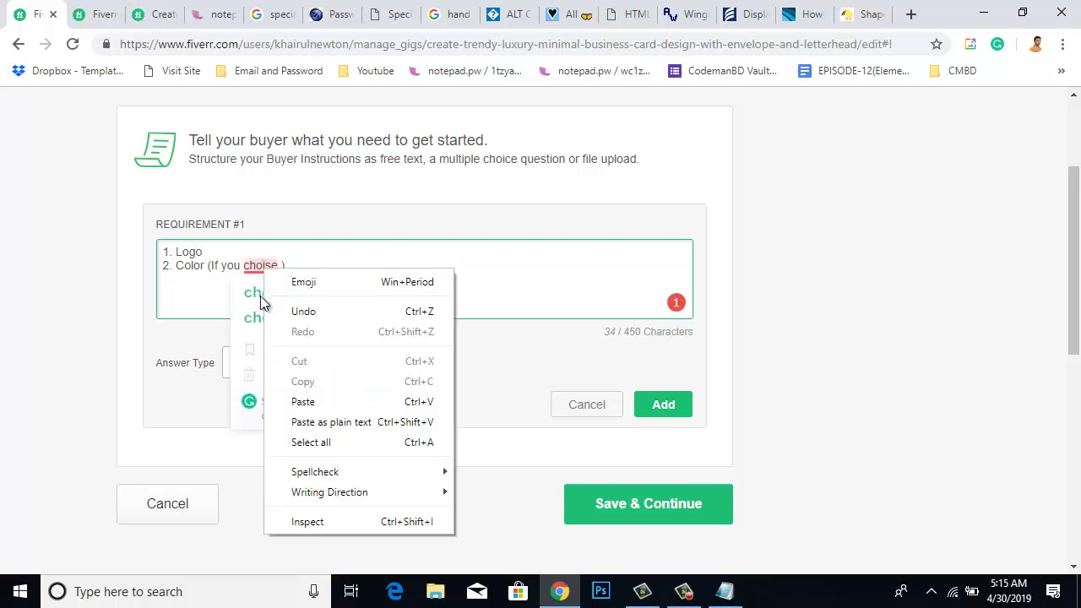
pyautogui.click(256, 295)
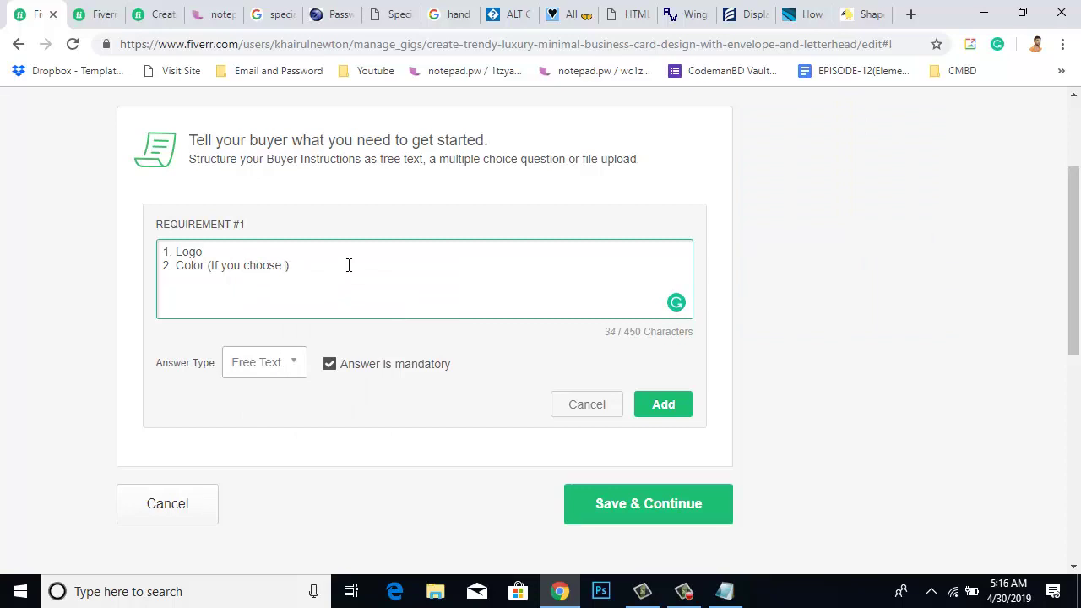
pyautogui.write('any col')
pyautogui.write('o')
pyautogui.write('r) ')
# - Write "3. If any sample." and "4. Others iformation" as the last two items in the Requirement #1 text
pyautogui.write('3.')
pyautogui.write('If y')
pyautogui.press('BackSpace')
pyautogui.write('any ')
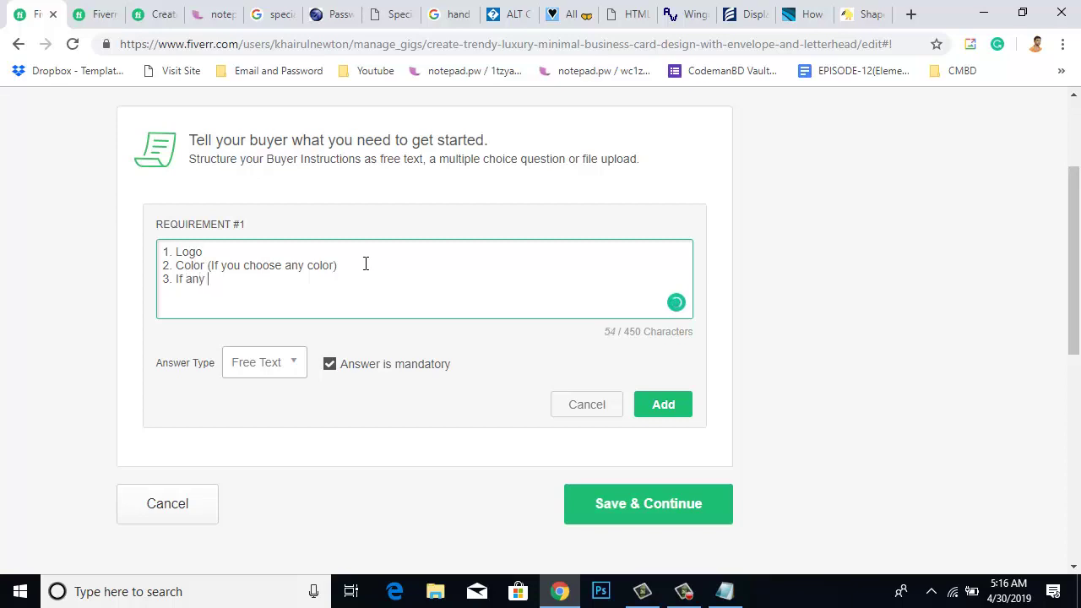
pyautogui.write('samno')
pyautogui.press('BackSpace')
pyautogui.press('BackSpace')
pyautogui.write('ple.')
pyautogui.press('Return')
pyautogui.write('4.')
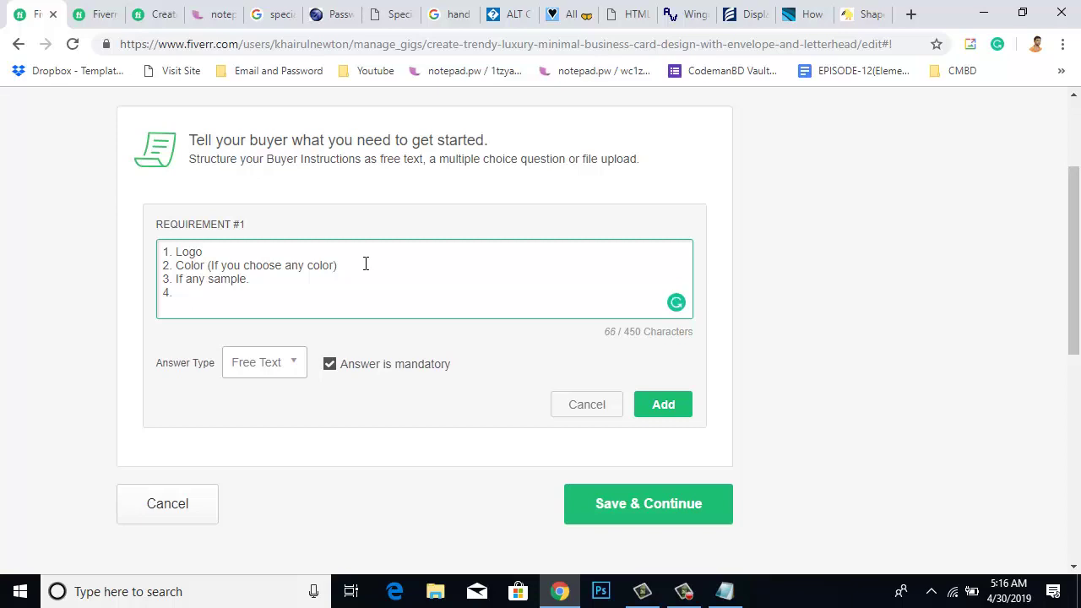
pyautogui.write(' Others iformation')
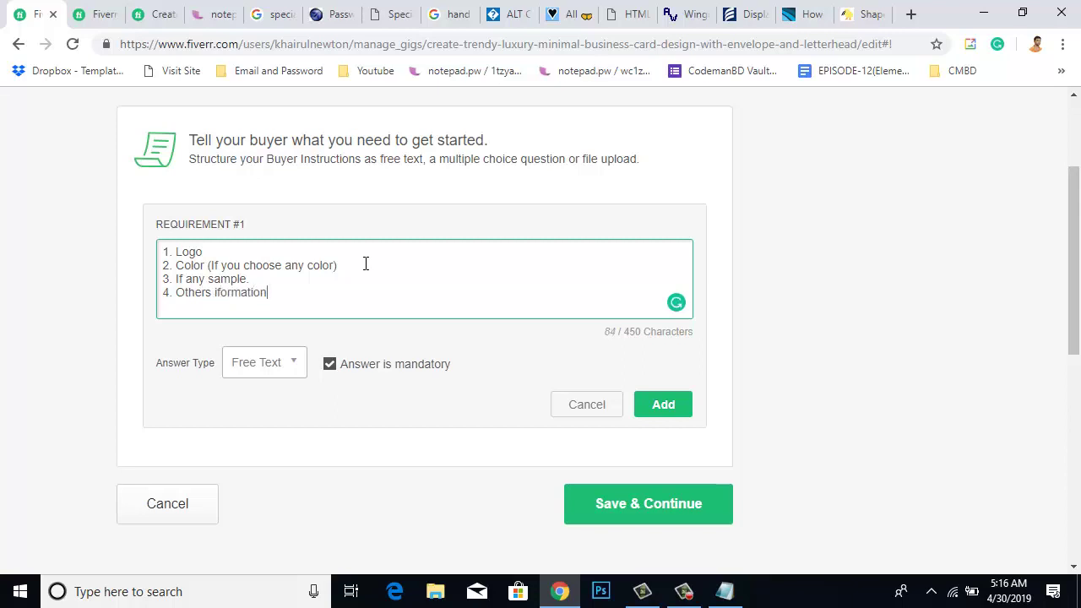
# - Cut items 2 to 4 out of Requirement #1 and add it with only "1. Logo"
pyautogui.moveTo(325, 309); pyautogui.dragTo(147, 254)
pyautogui.click(337, 284)
pyautogui.moveTo(340, 292); pyautogui.dragTo(145, 270)
pyautogui.hotkey('ctrl', 'c')
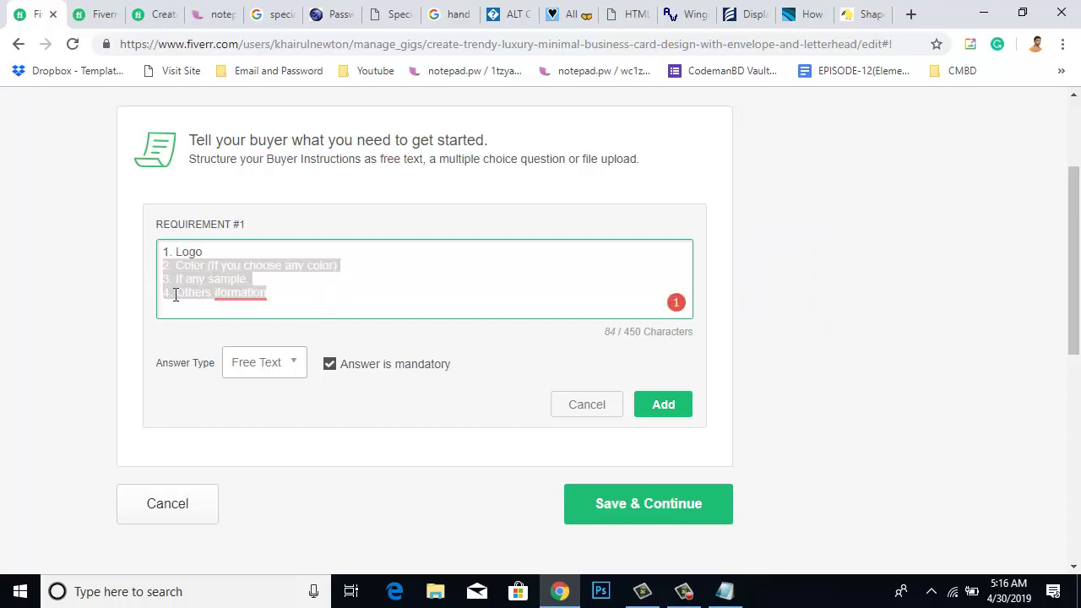
pyautogui.press('BackSpace')
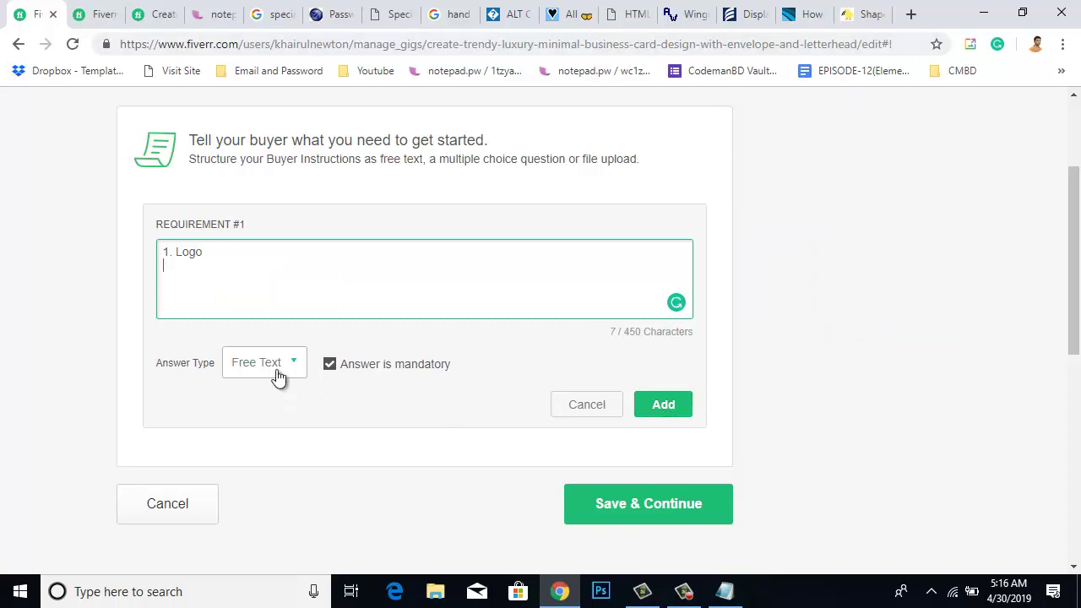
pyautogui.click(680, 409)
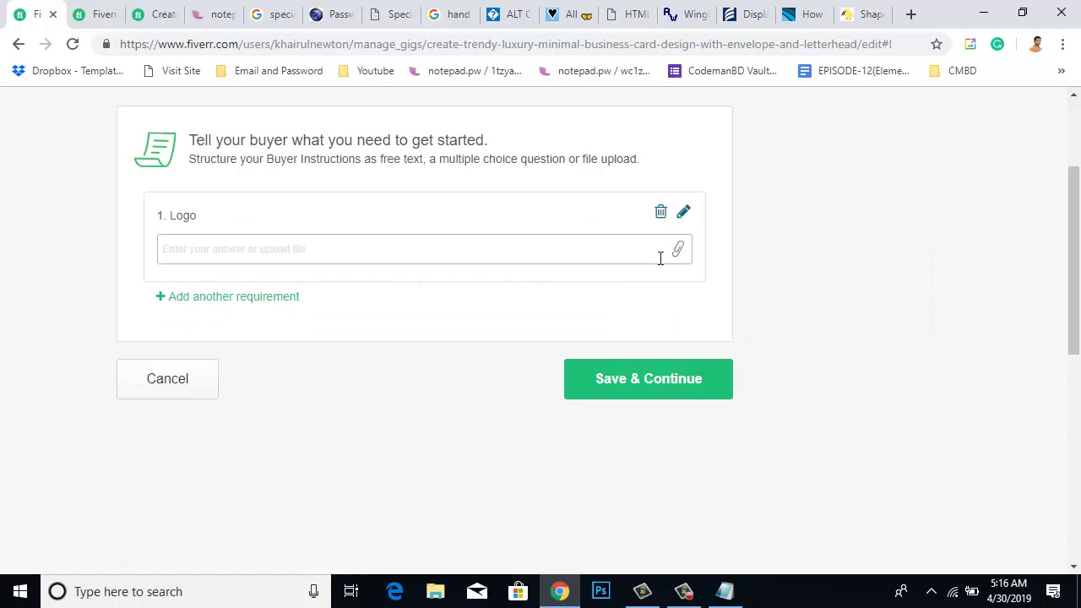
# - Paste the cut items into a new Requirement #2, cut items 3 and 4, and add it as "2. Color (If you choose any color)"
pyautogui.click(180, 297)
pyautogui.click(268, 265)
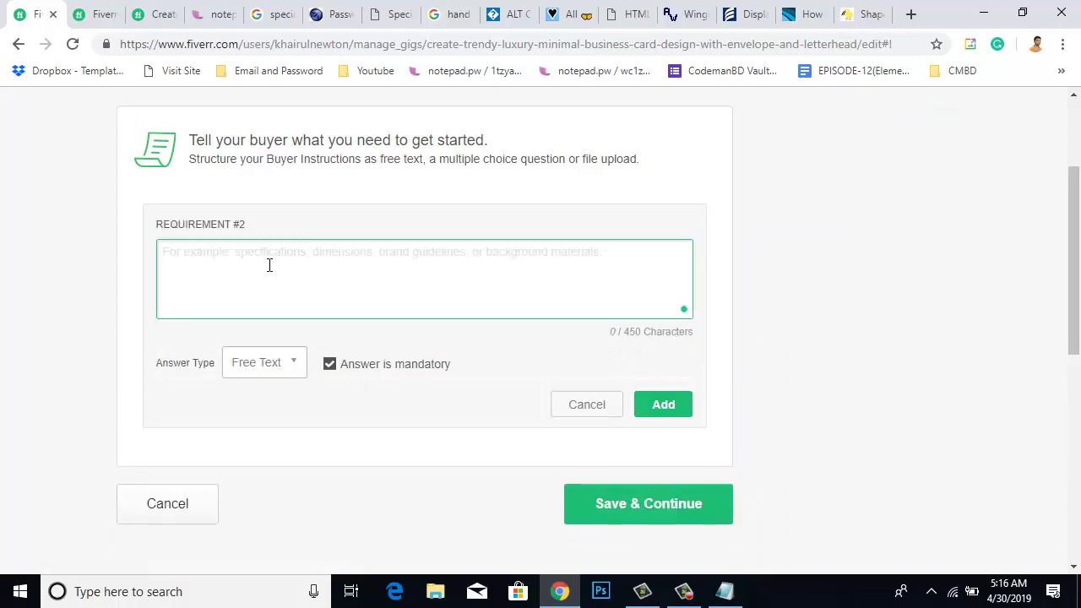
pyautogui.hotkey('ctrl', 'v')
pyautogui.moveTo(316, 279); pyautogui.dragTo(159, 284)
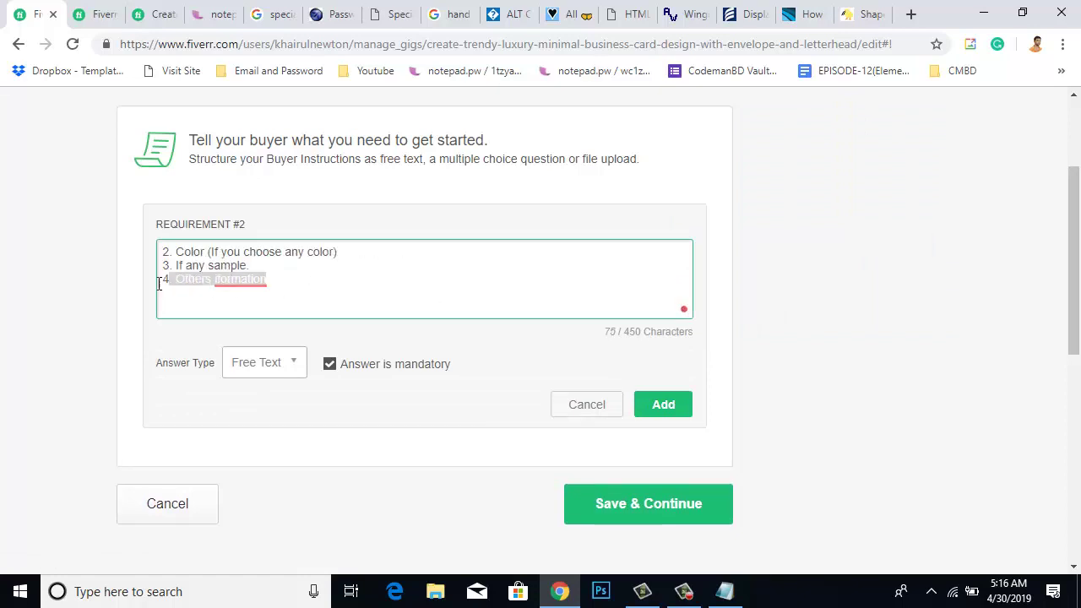
pyautogui.keyDown('shift'); pyautogui.click(145, 267); pyautogui.keyUp('shift')
pyautogui.hotkey('ctrl', 'c')
pyautogui.press('BackSpace')
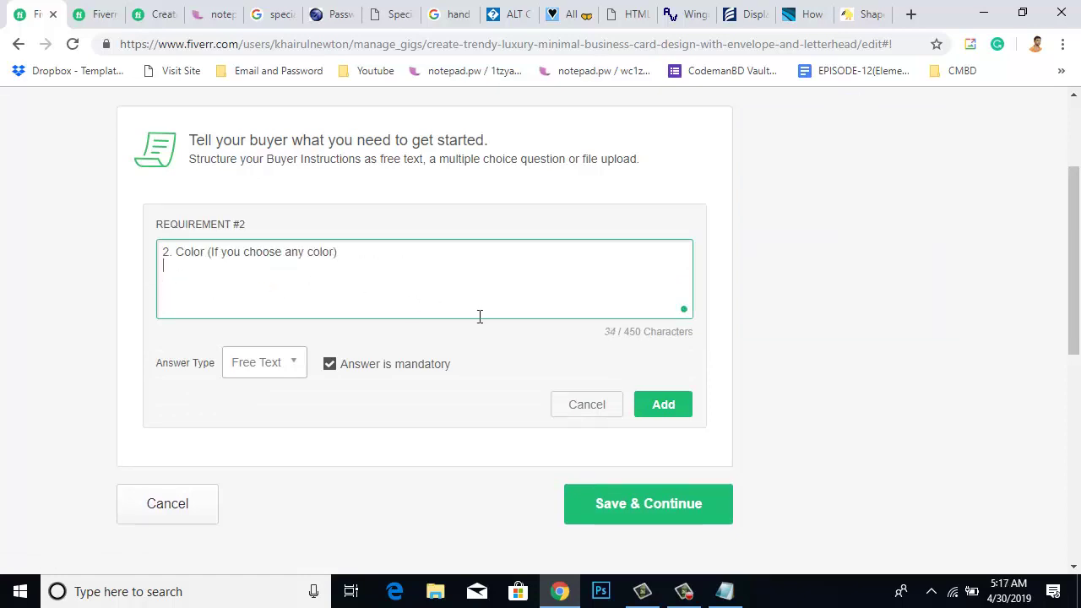
pyautogui.click(662, 405)
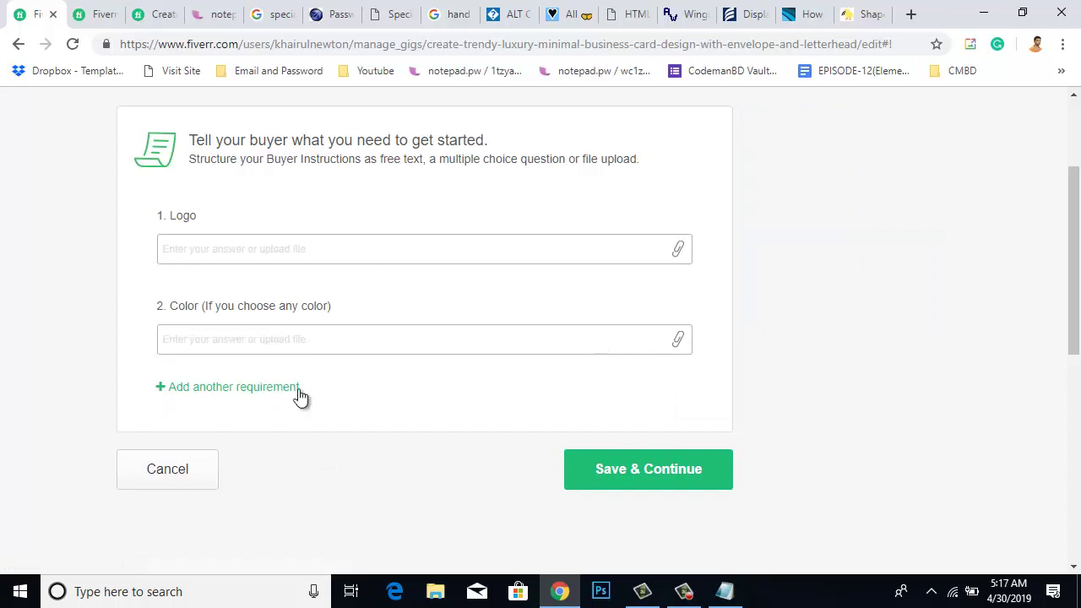
# - Paste the remaining items into a new Requirement #3, cut item 4, and add it as "3. If any sample."
pyautogui.click(248, 389)
pyautogui.click(243, 251)
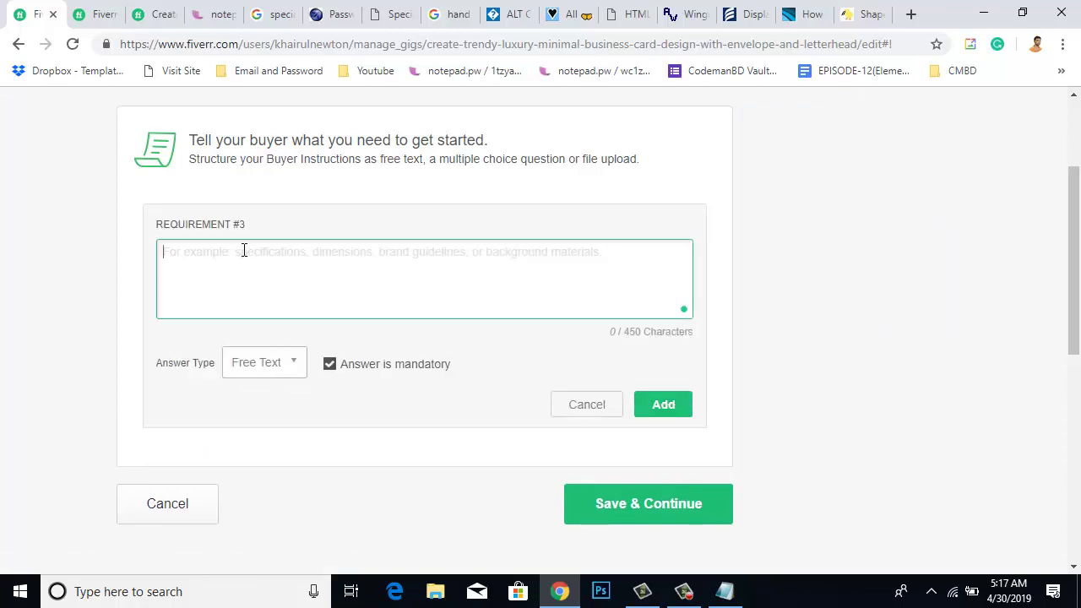
pyautogui.hotkey('ctrl', 'v')
pyautogui.moveTo(357, 282); pyautogui.dragTo(139, 269)
pyautogui.hotkey('ctrl', 'c')
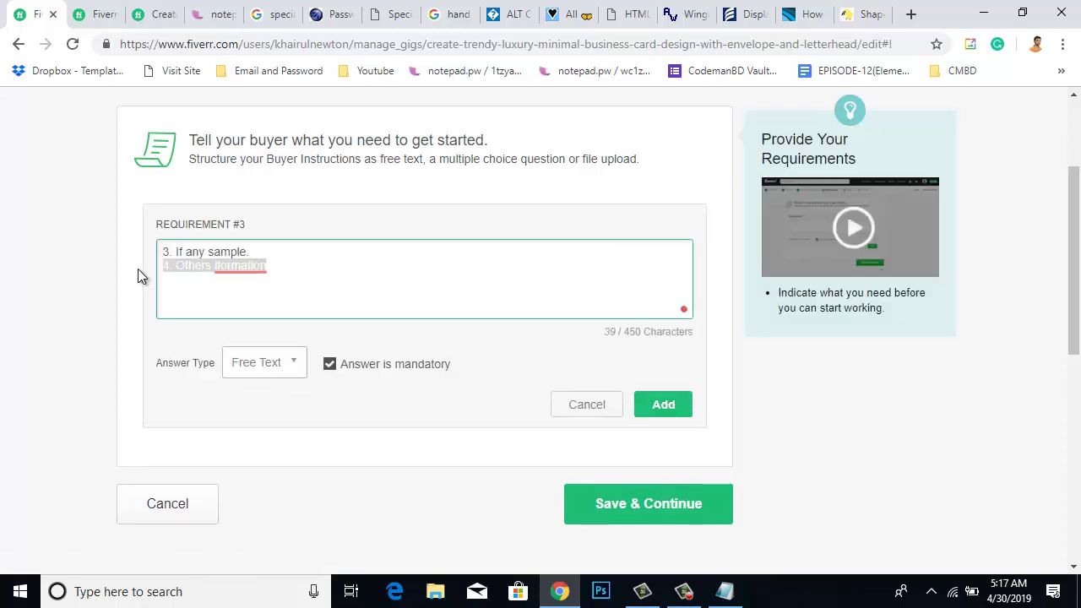
pyautogui.press('BackSpace')
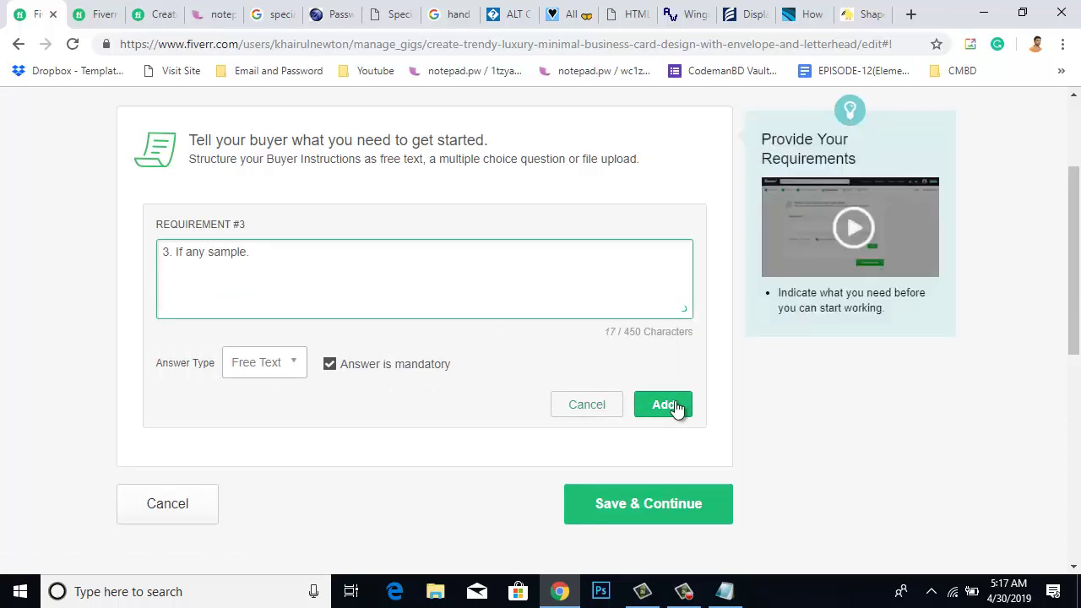
pyautogui.click(675, 407)
# - Paste item 4 into a new Requirement #4 and correct its spelling to "4. Others information"
pyautogui.scroll(-1, 287, 418)
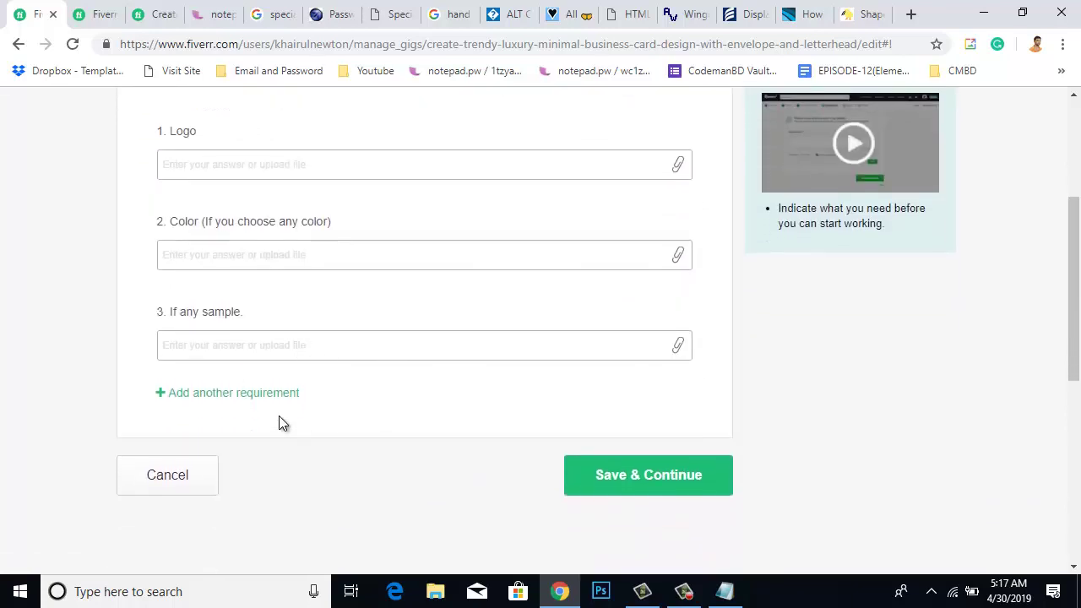
pyautogui.click(227, 396)
pyautogui.click(269, 190)
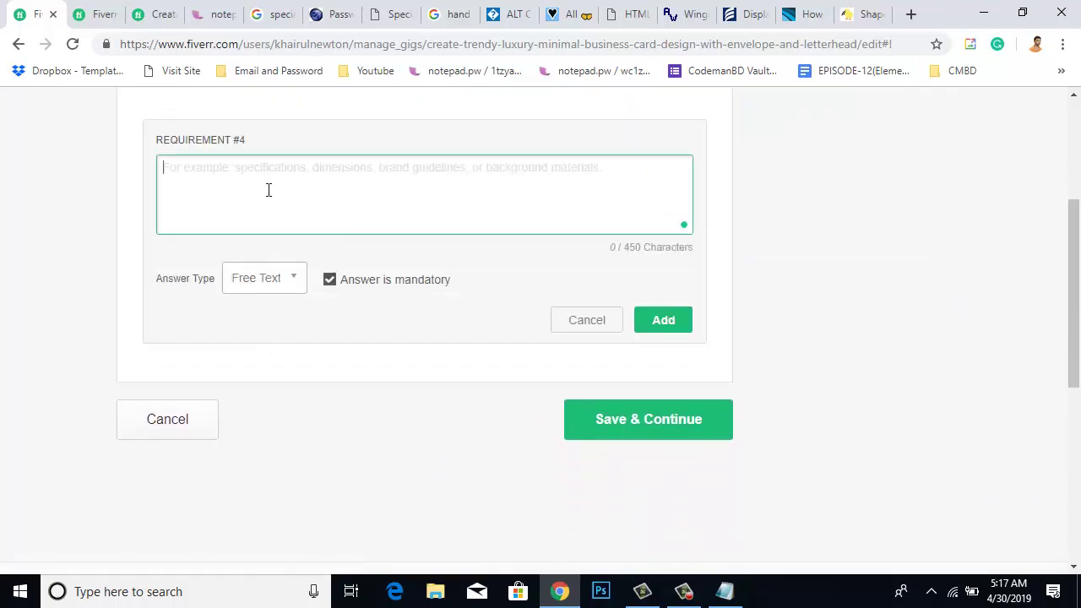
pyautogui.hotkey('ctrl', 'v')
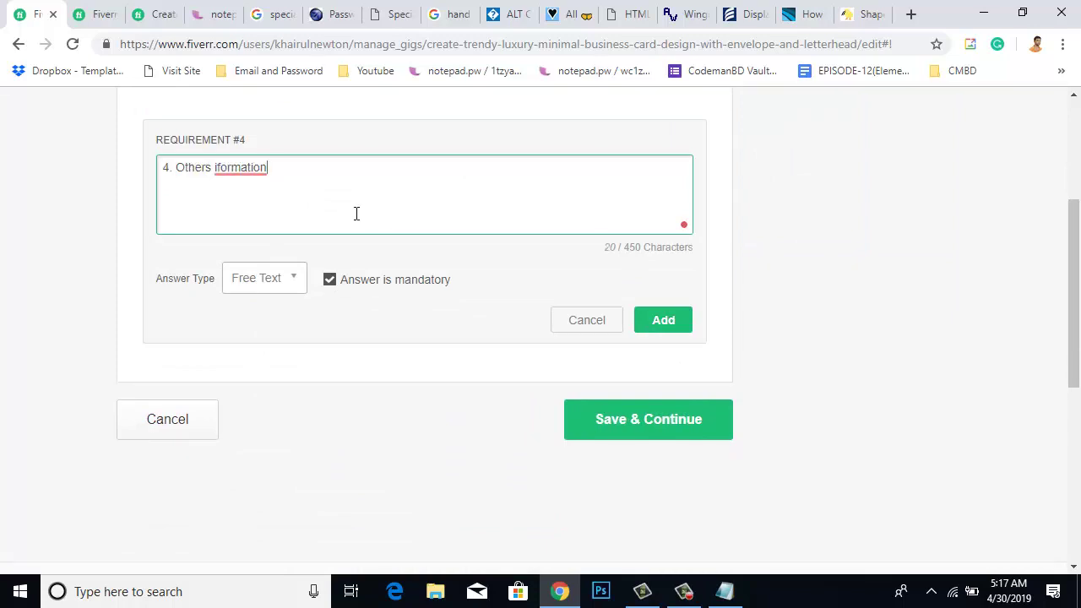
pyautogui.rightClick(262, 168)
pyautogui.click(251, 200)
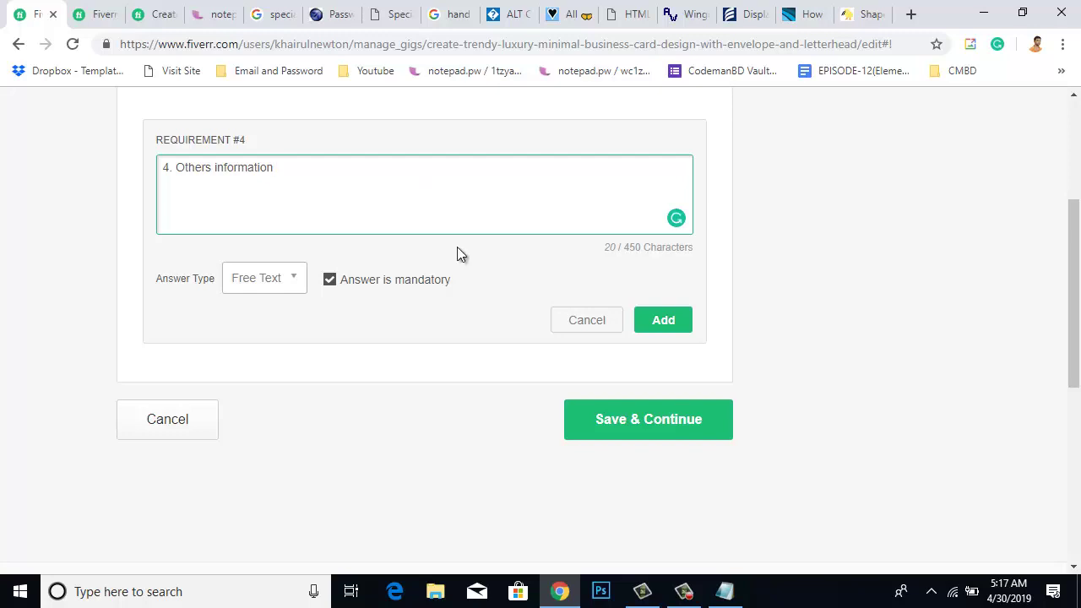
# - Save the buyer requirements and continue to the gig's Gallery stage
pyautogui.click(634, 418)
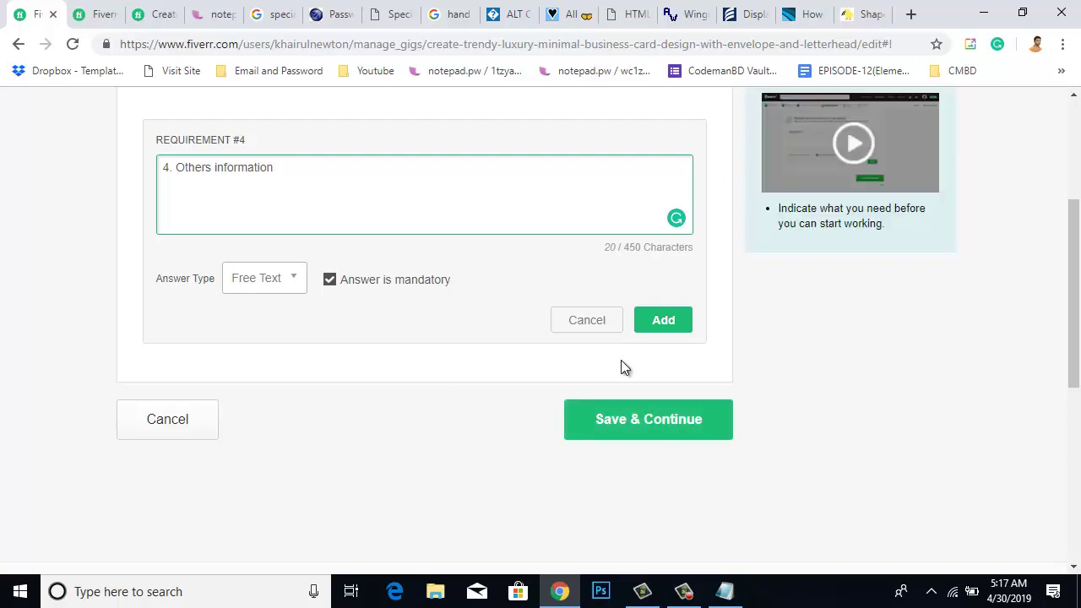
pyautogui.click(634, 422)
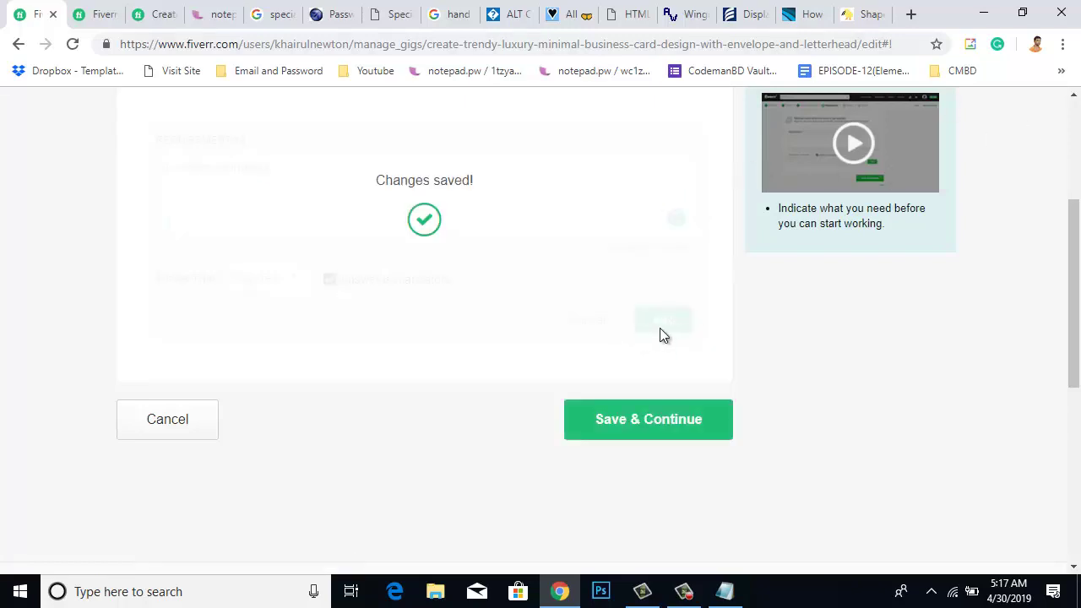
pyautogui.moveTo(607, 438)
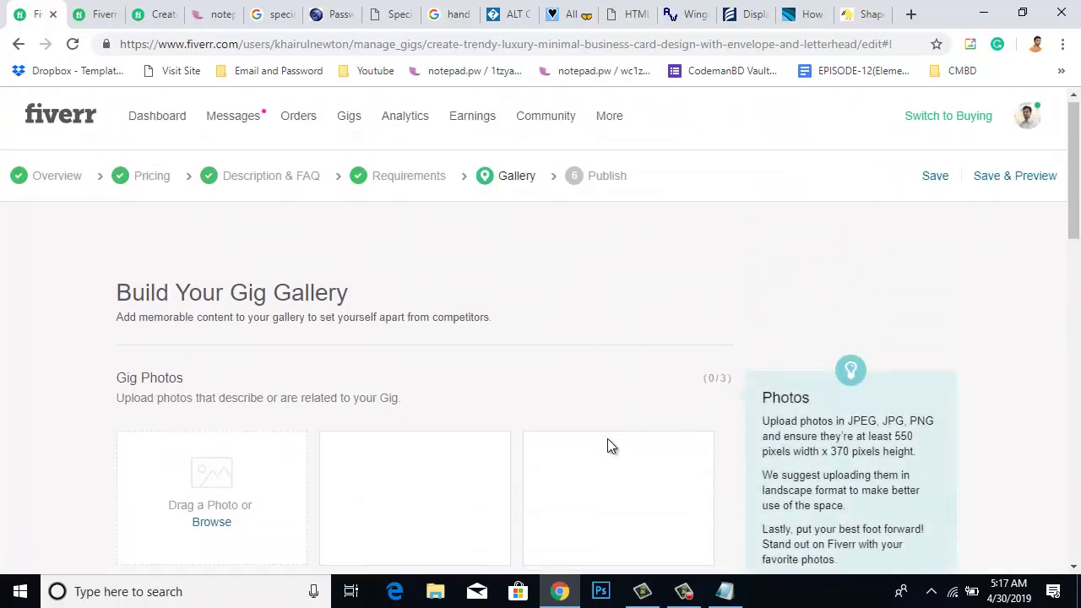
pyautogui.scroll(-1, 619, 418)
pyautogui.scroll(1, 619, 418)
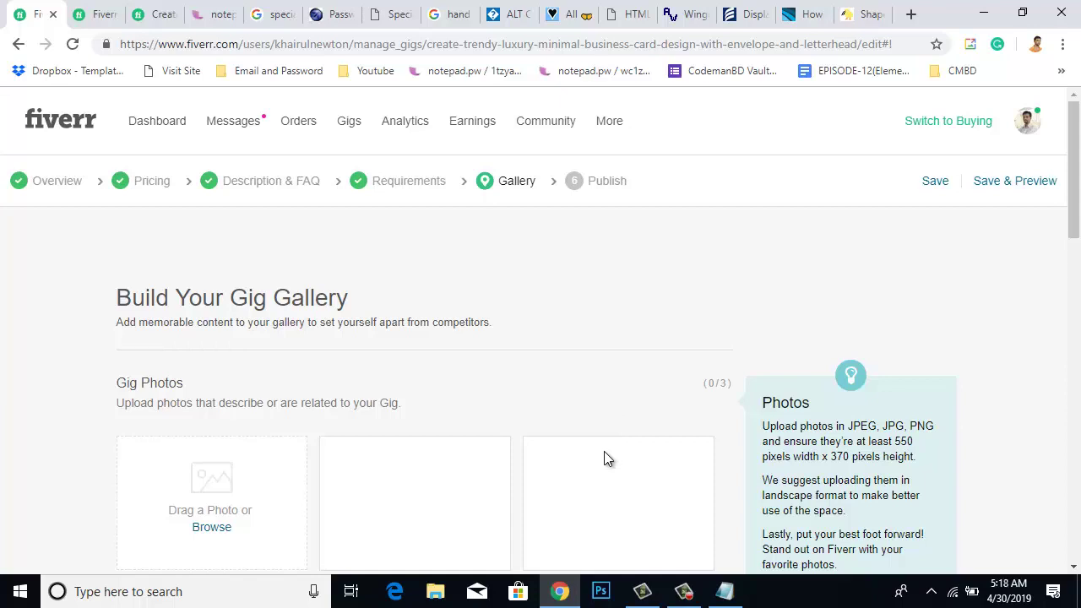
# - Switch to Photoshop and open the 1ST CARD image from the Desktop folder
pyautogui.click(979, 14)
pyautogui.click(922, 113)
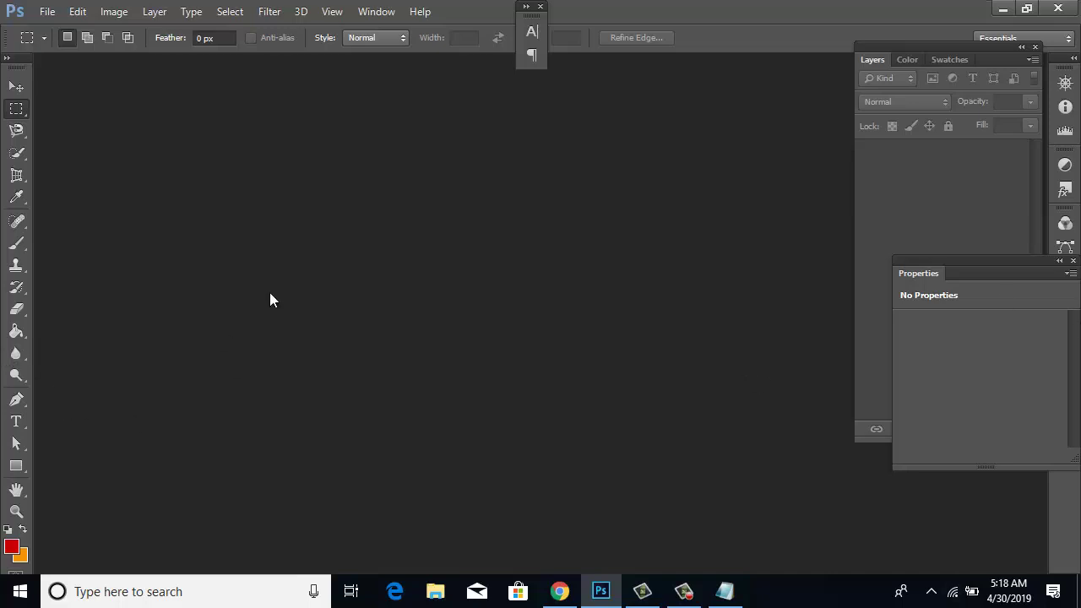
pyautogui.click(46, 11)
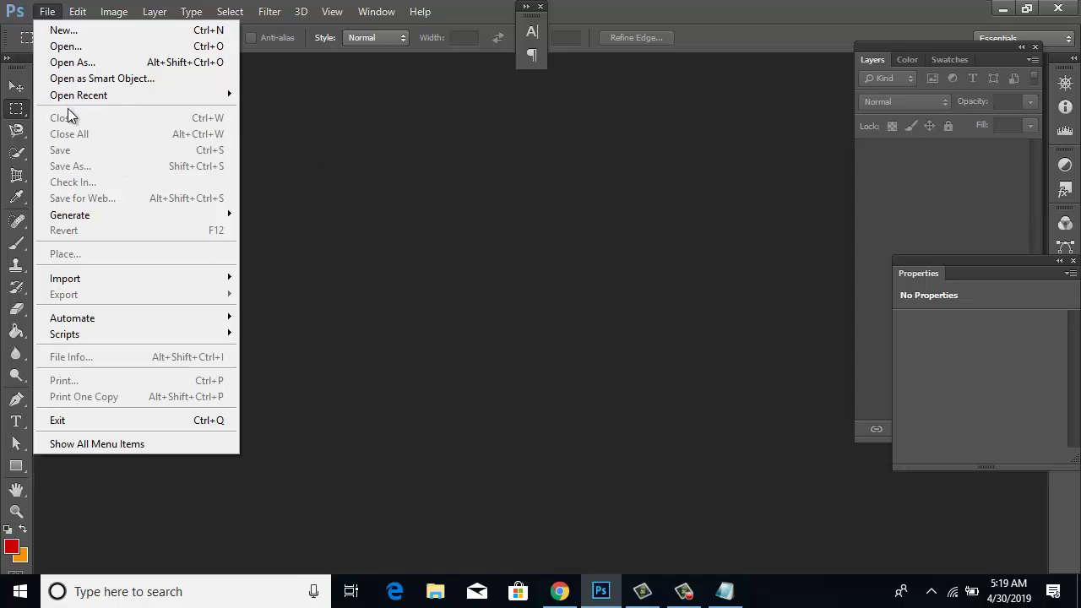
pyautogui.click(76, 51)
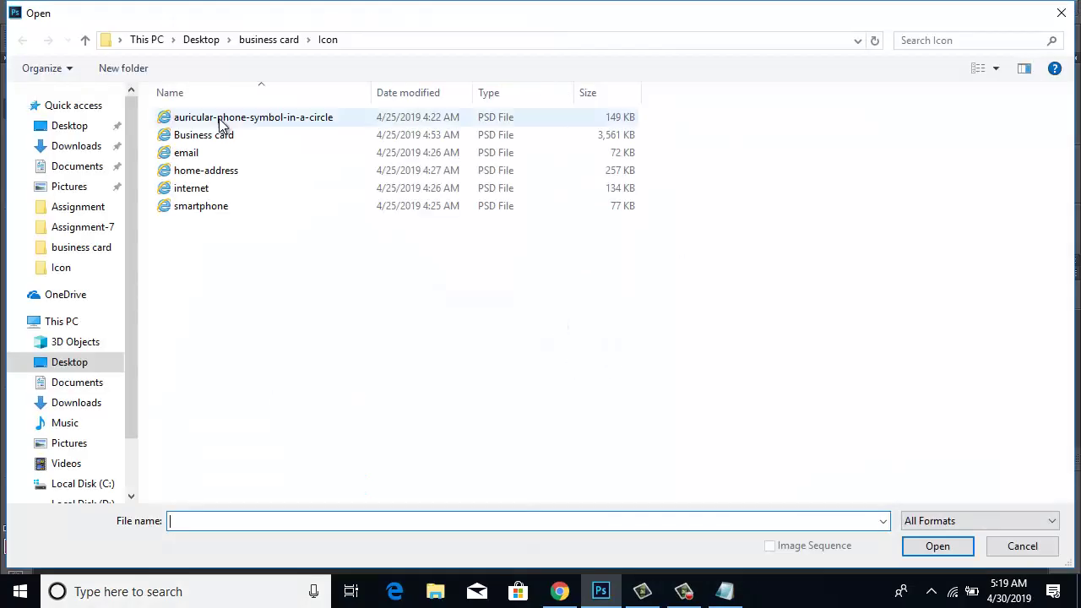
pyautogui.click(85, 129)
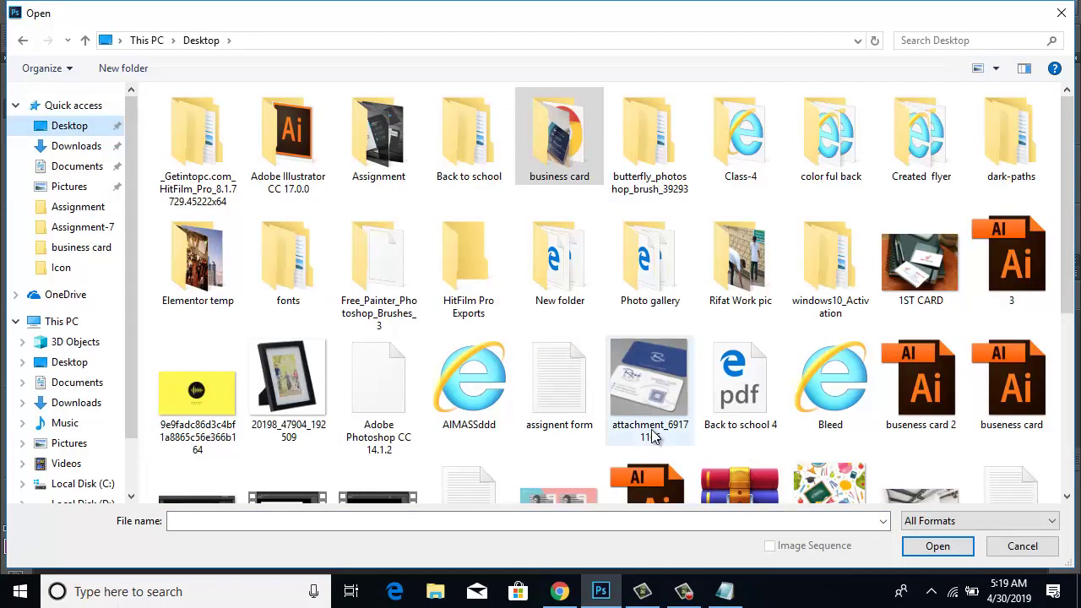
pyautogui.click(927, 275)
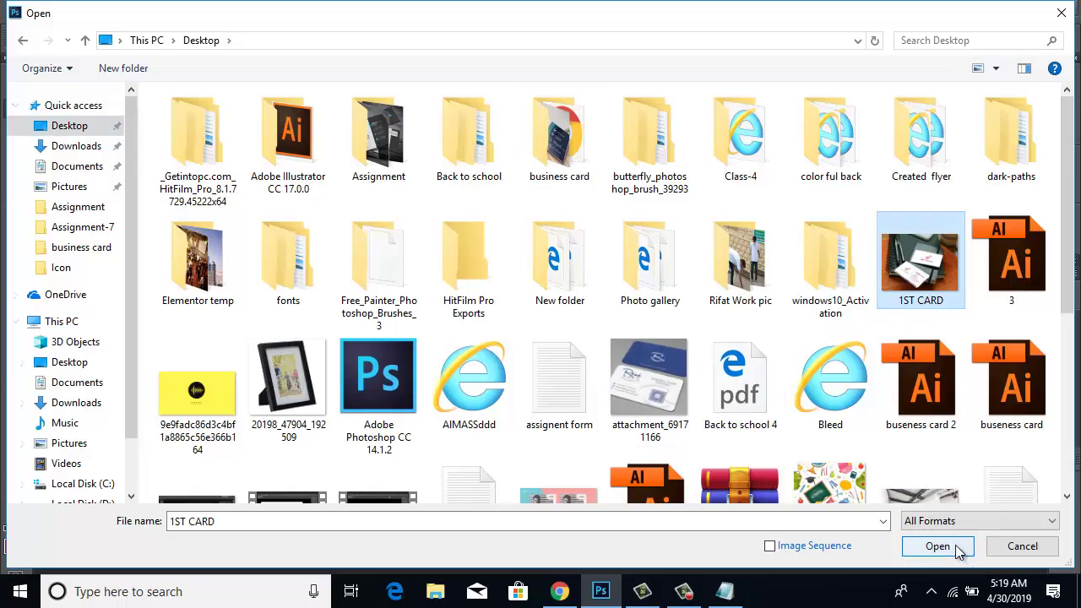
pyautogui.click(957, 548)
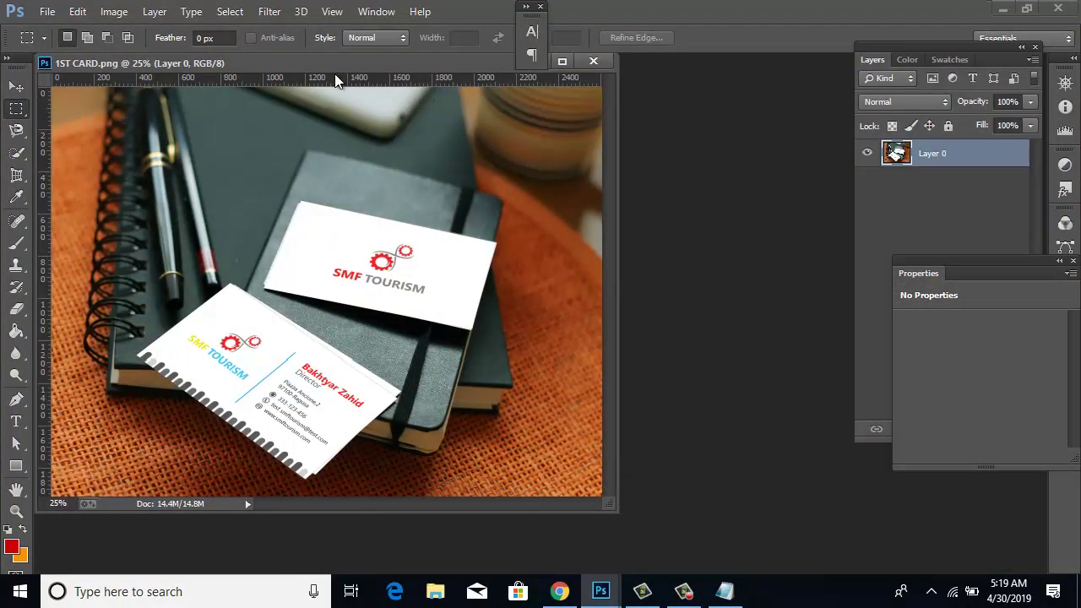
# - Activate the Move tool and dock the floating 1ST CARD.png window as a document tab
pyautogui.moveTo(328, 63); pyautogui.dragTo(454, 74)
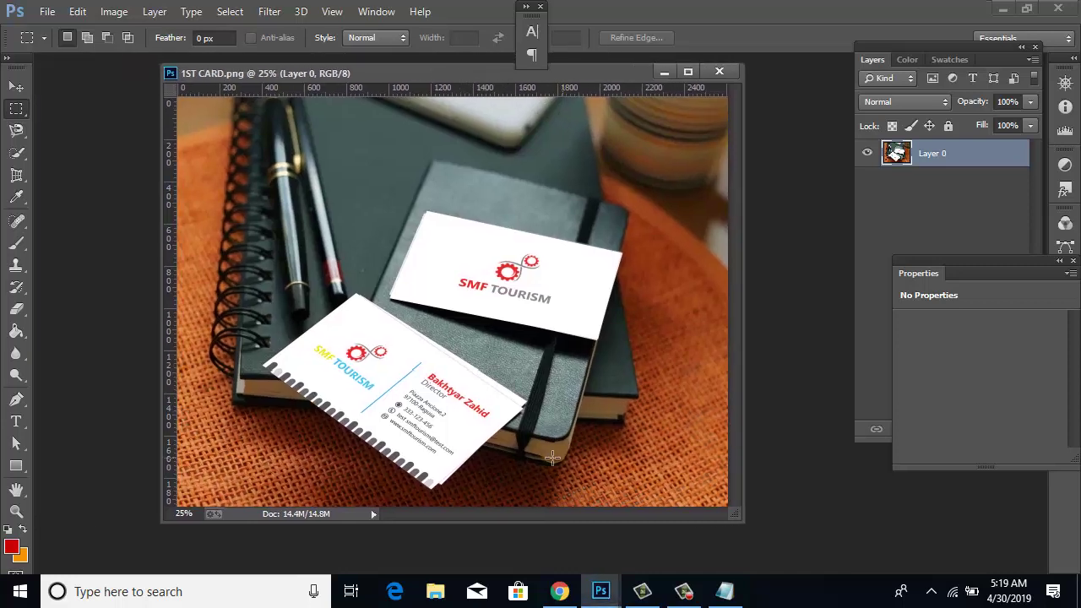
pyautogui.click(17, 86)
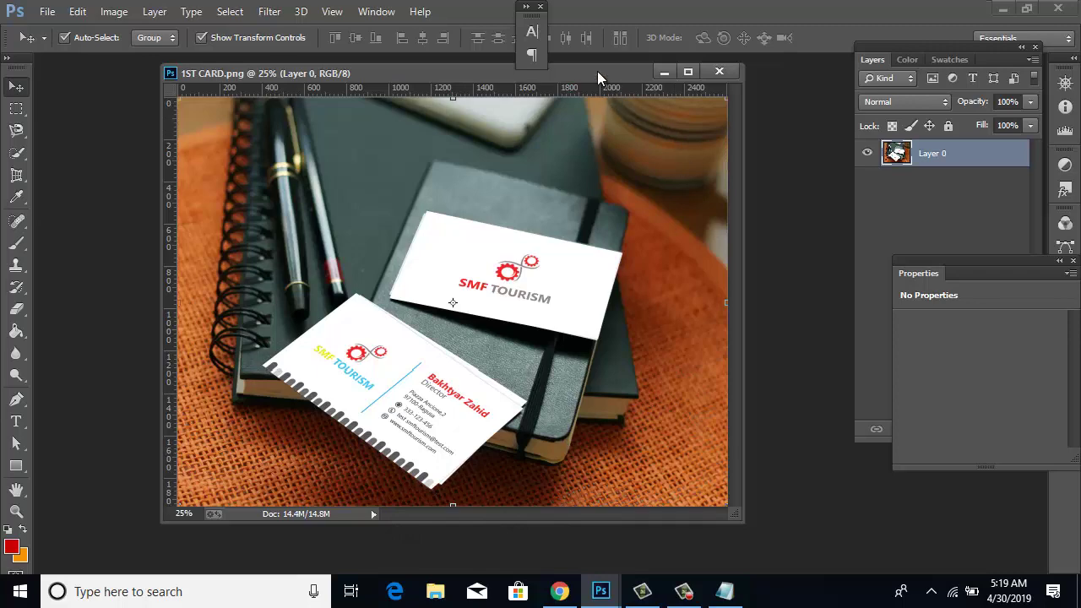
pyautogui.click(687, 72)
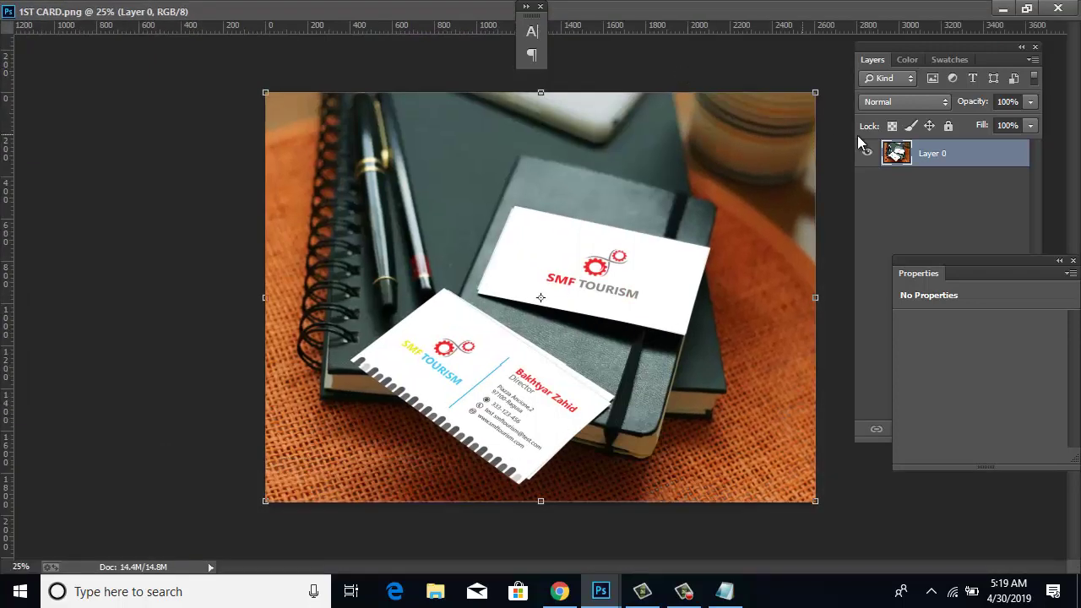
pyautogui.click(1027, 10)
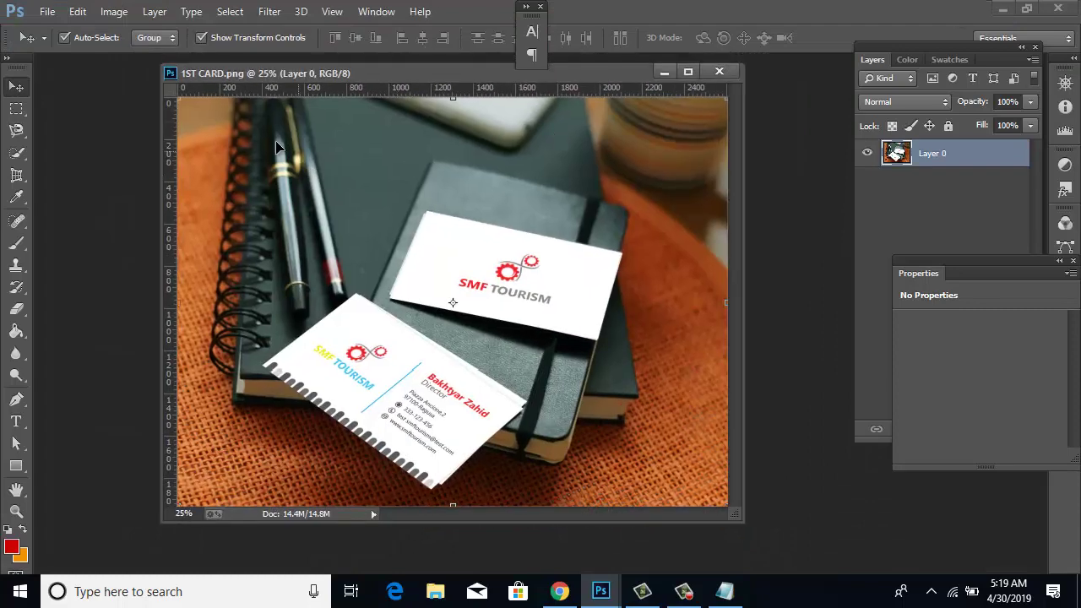
pyautogui.moveTo(318, 72); pyautogui.dragTo(363, 69)
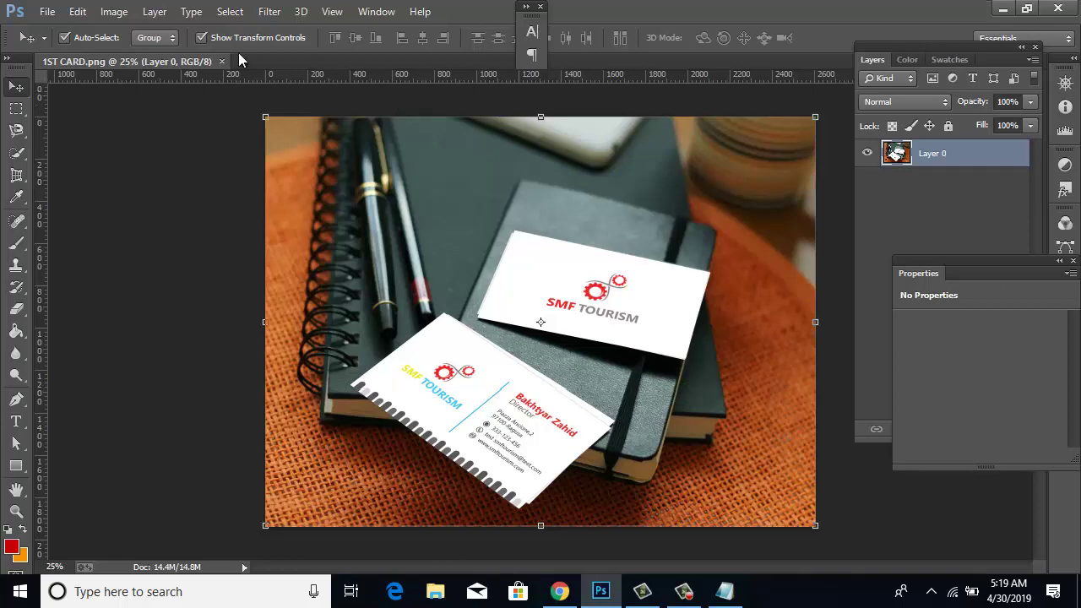
# - Open the file information of 1ST CARD.png and give the image a five-star rating
pyautogui.click(48, 12)
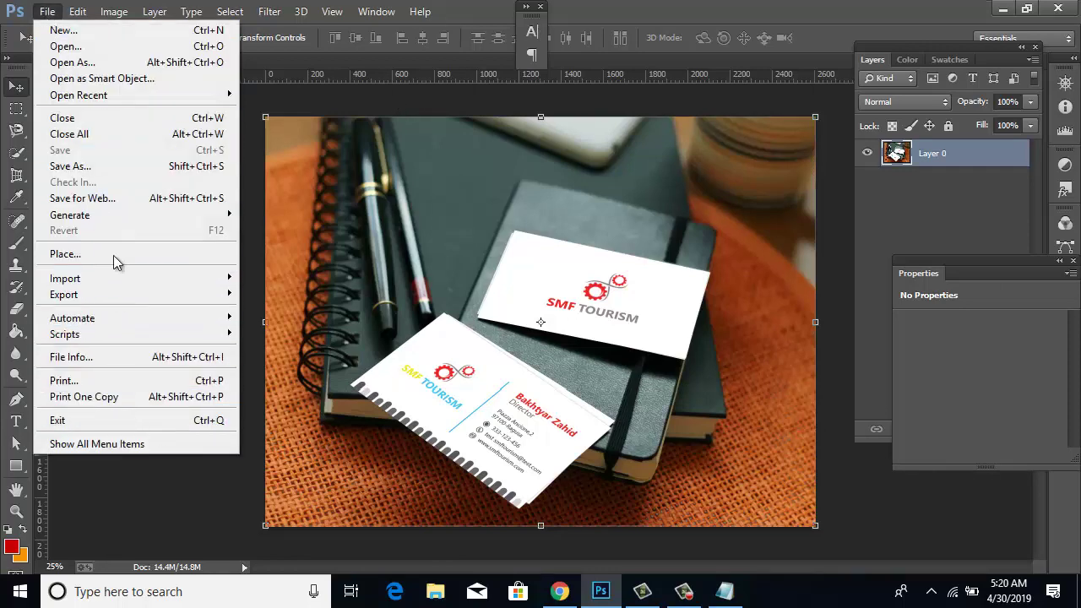
pyautogui.click(127, 358)
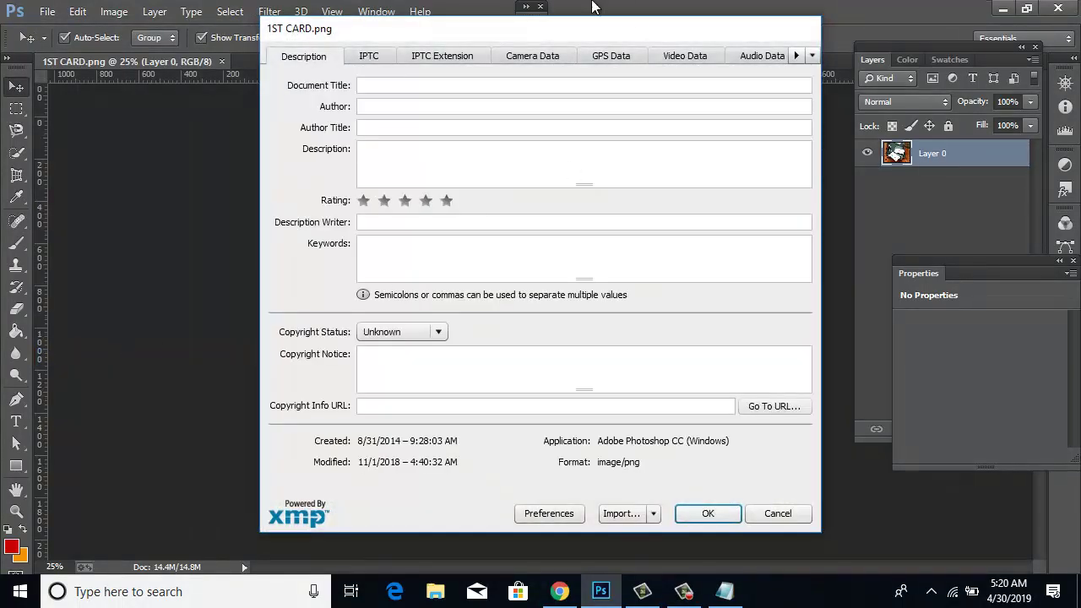
pyautogui.moveTo(536, 24); pyautogui.dragTo(741, 167)
pyautogui.click(622, 227)
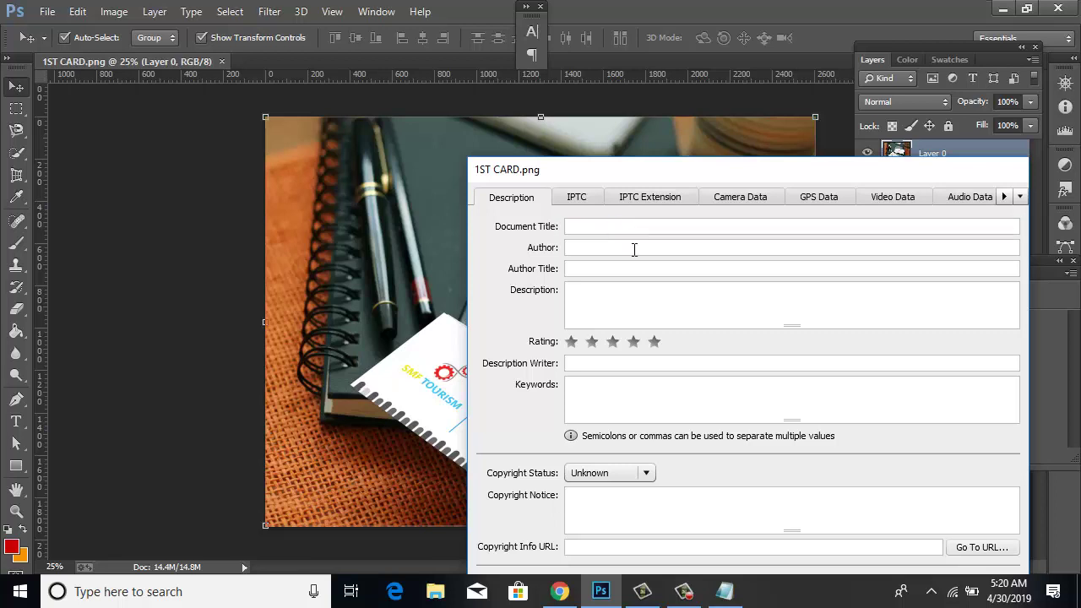
pyautogui.click(634, 248)
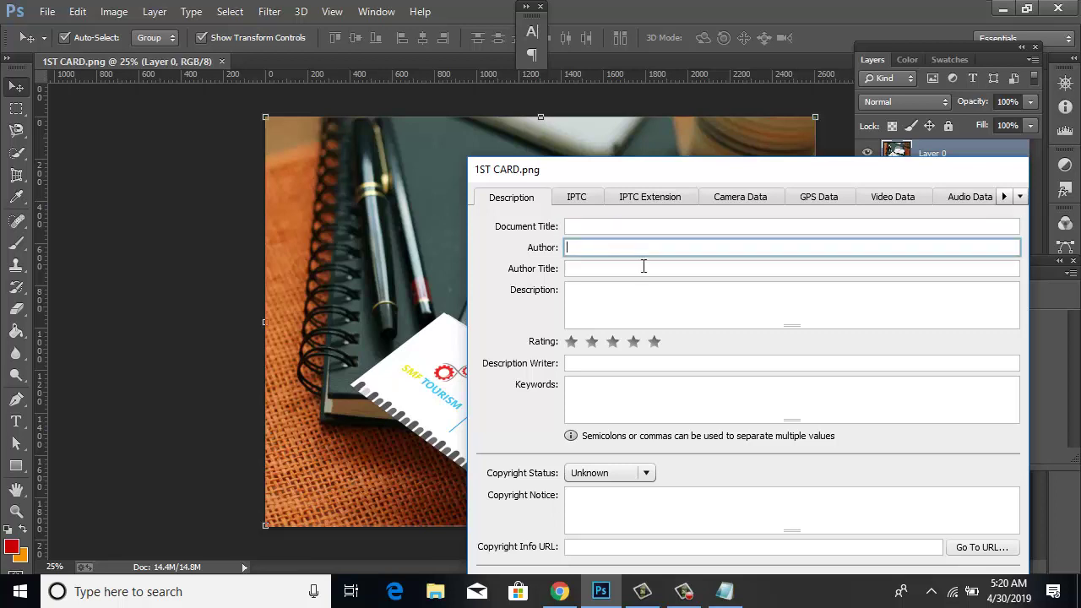
pyautogui.click(643, 270)
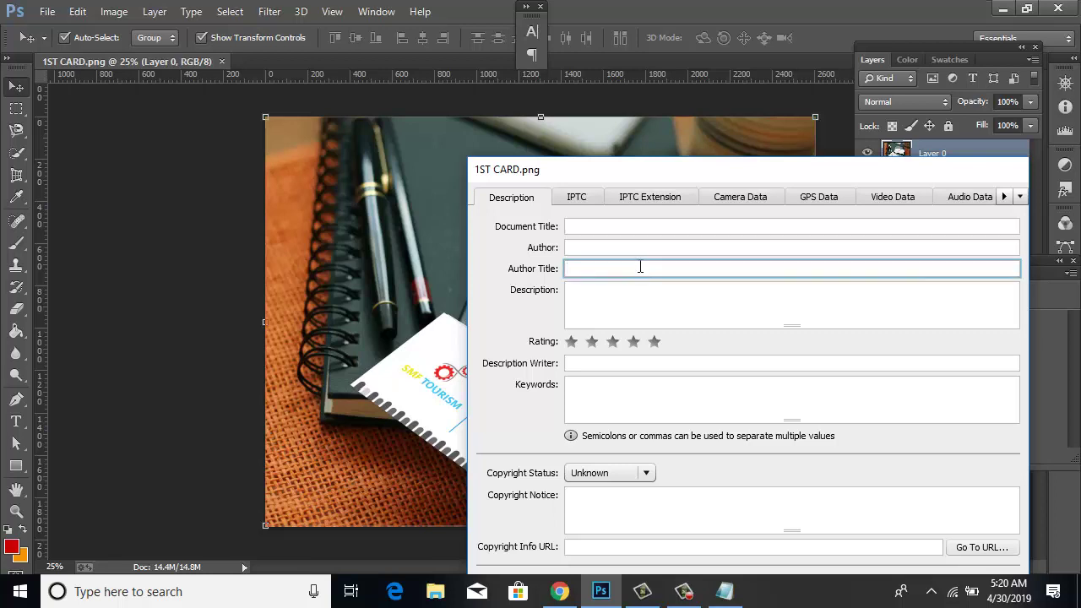
pyautogui.click(695, 305)
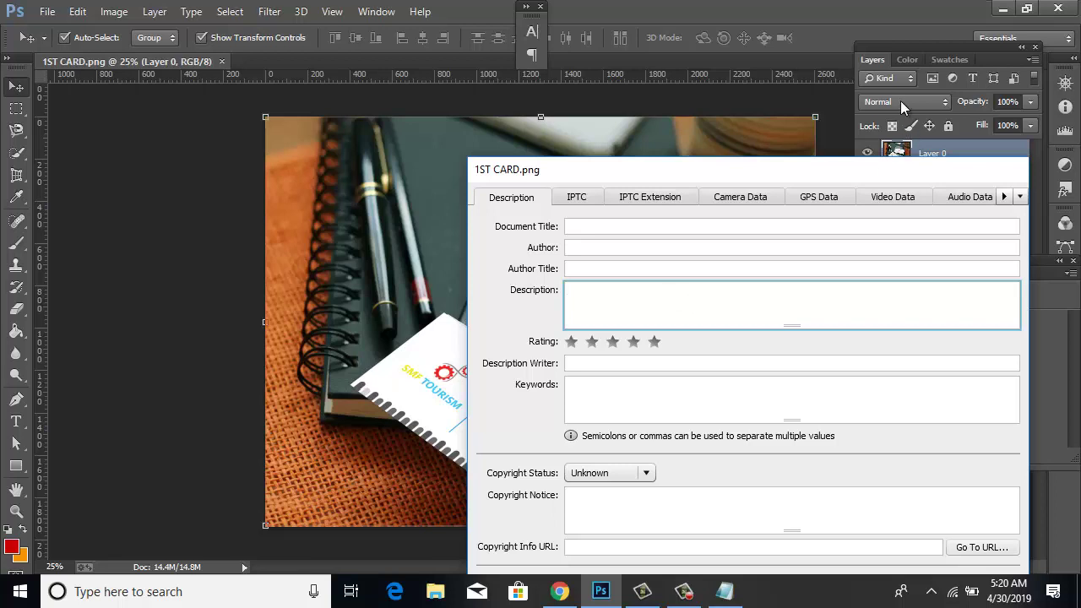
pyautogui.click(654, 341)
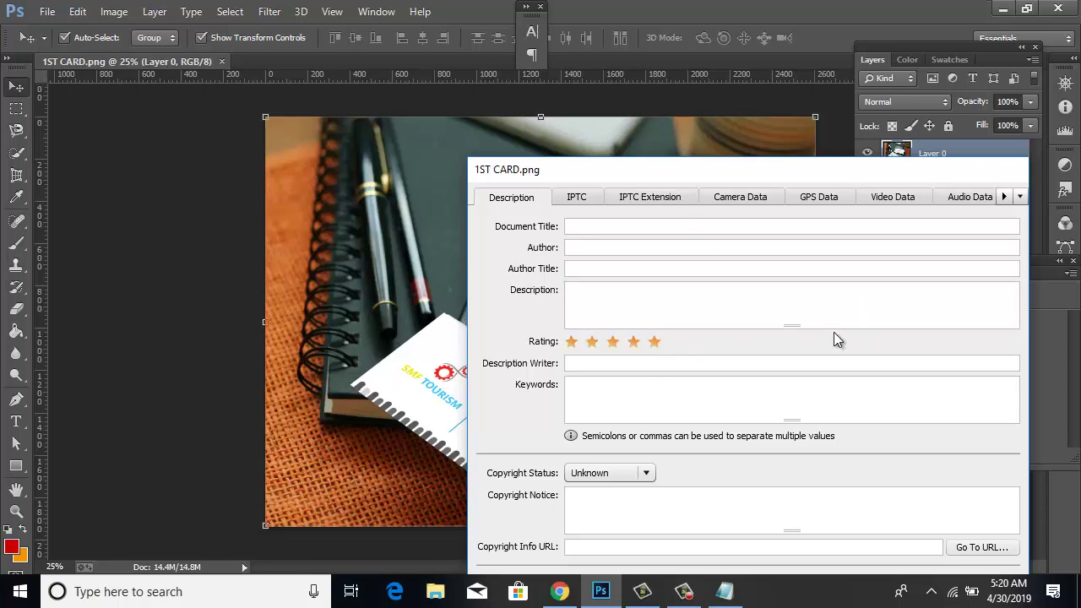
# - Set the image's copyright status to Copyrighted and apply the file information, leaving the text fields empty
pyautogui.click(644, 364)
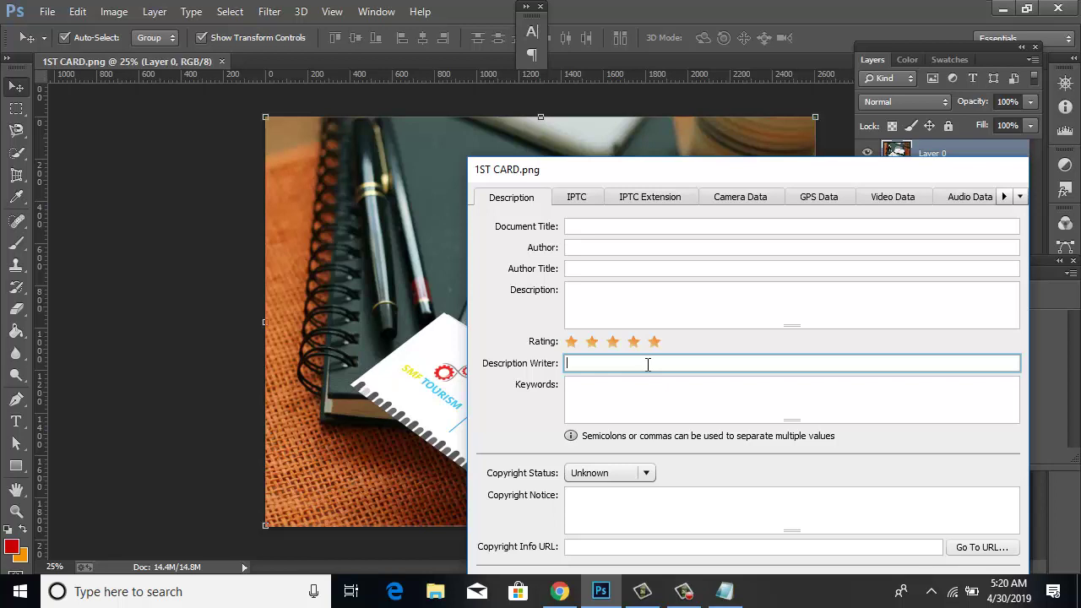
pyautogui.click(648, 395)
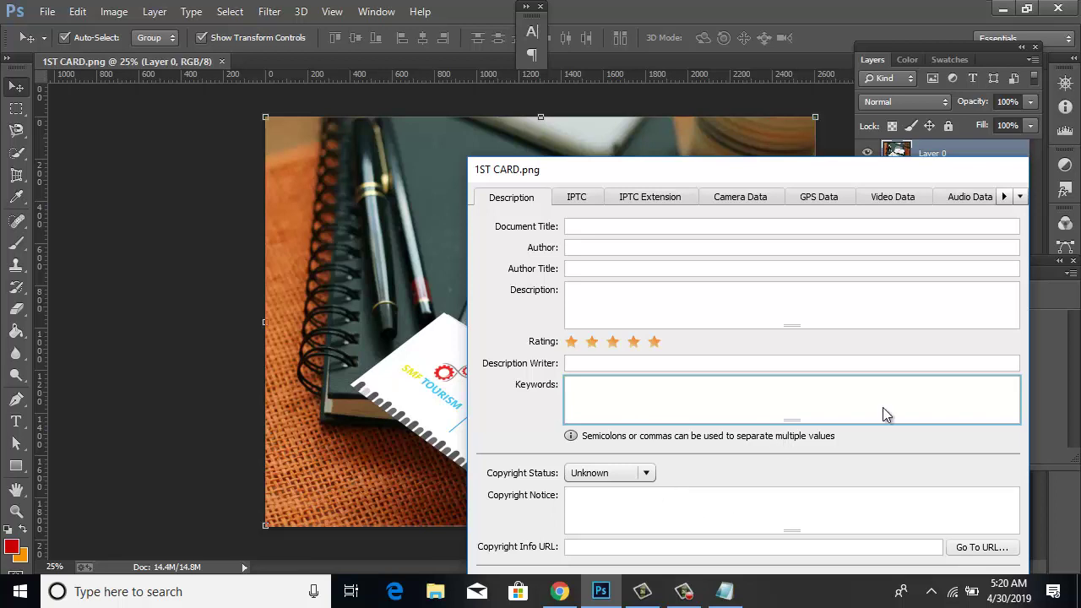
pyautogui.click(646, 475)
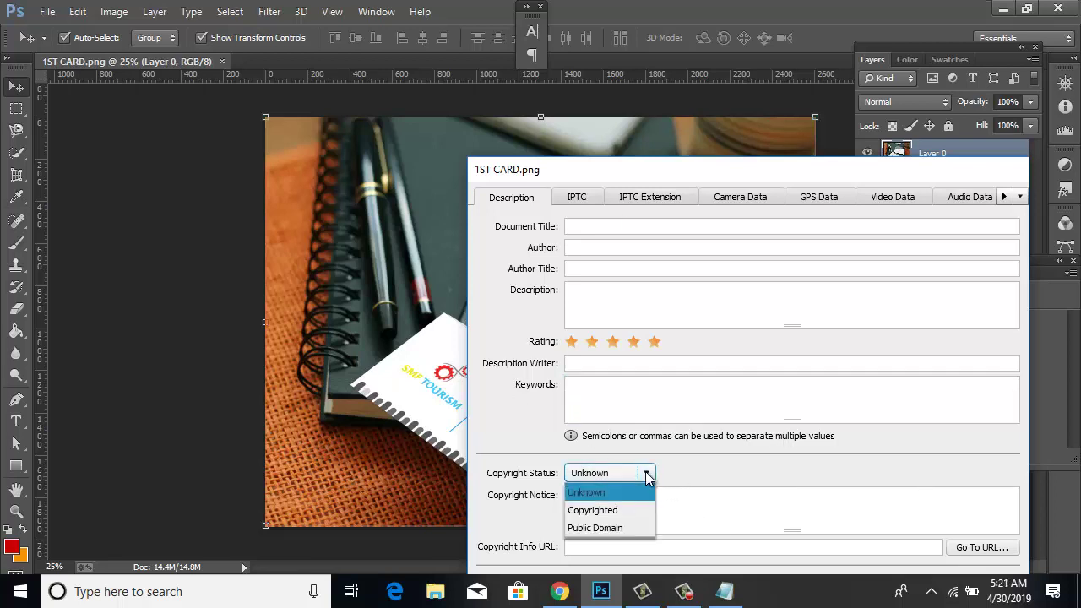
pyautogui.click(628, 511)
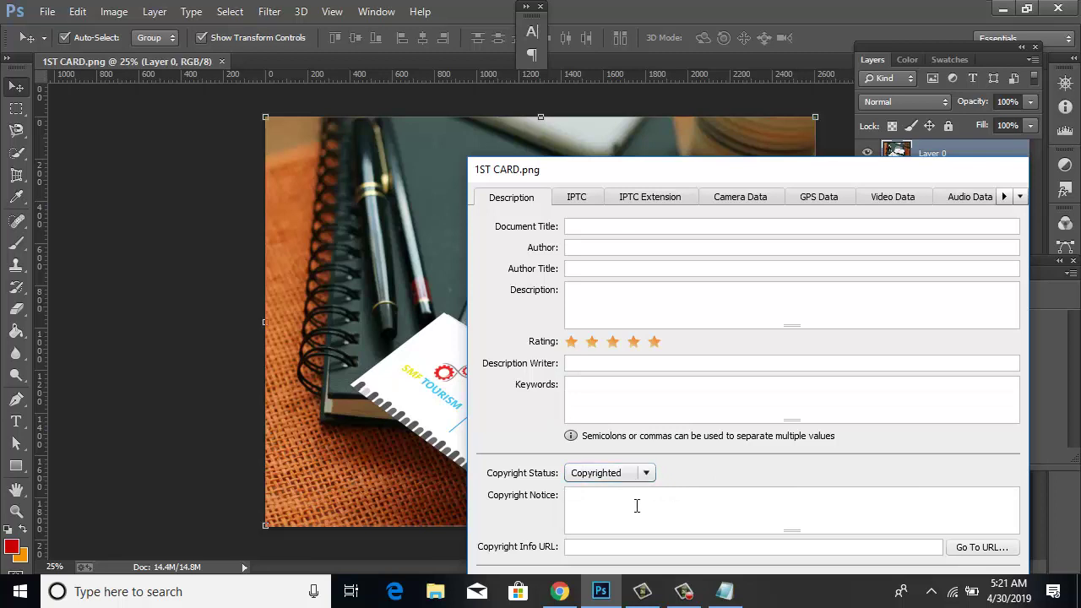
pyautogui.click(635, 506)
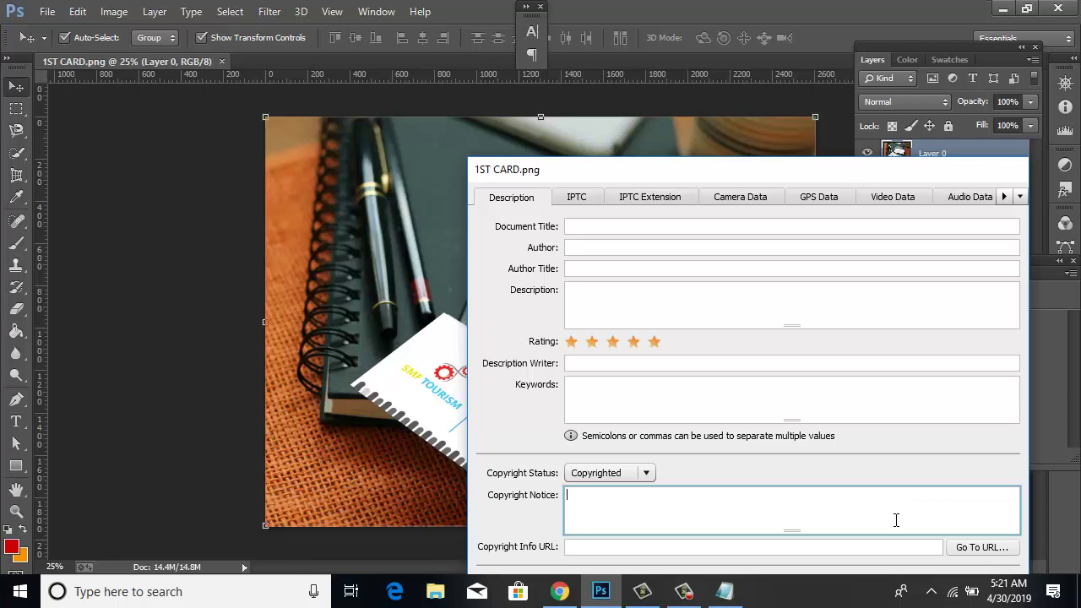
pyautogui.click(620, 547)
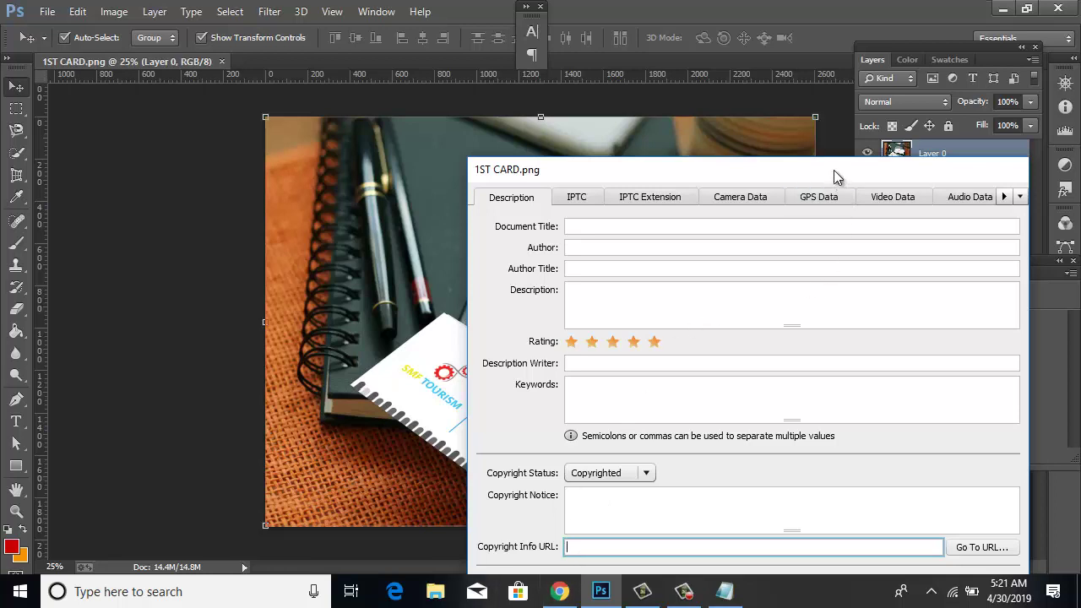
pyautogui.moveTo(833, 170); pyautogui.dragTo(622, 60)
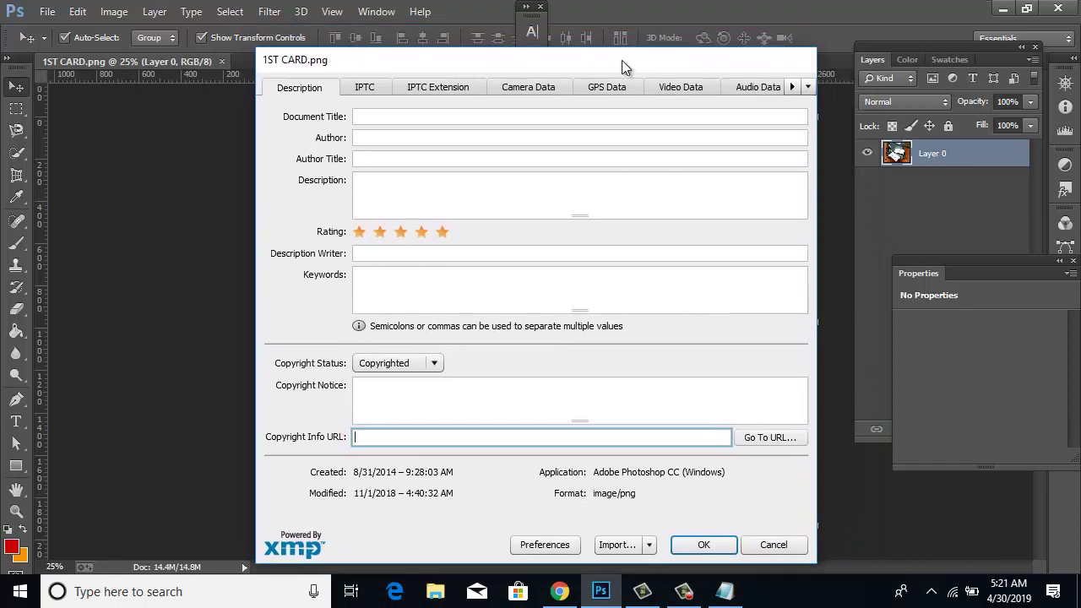
pyautogui.click(706, 545)
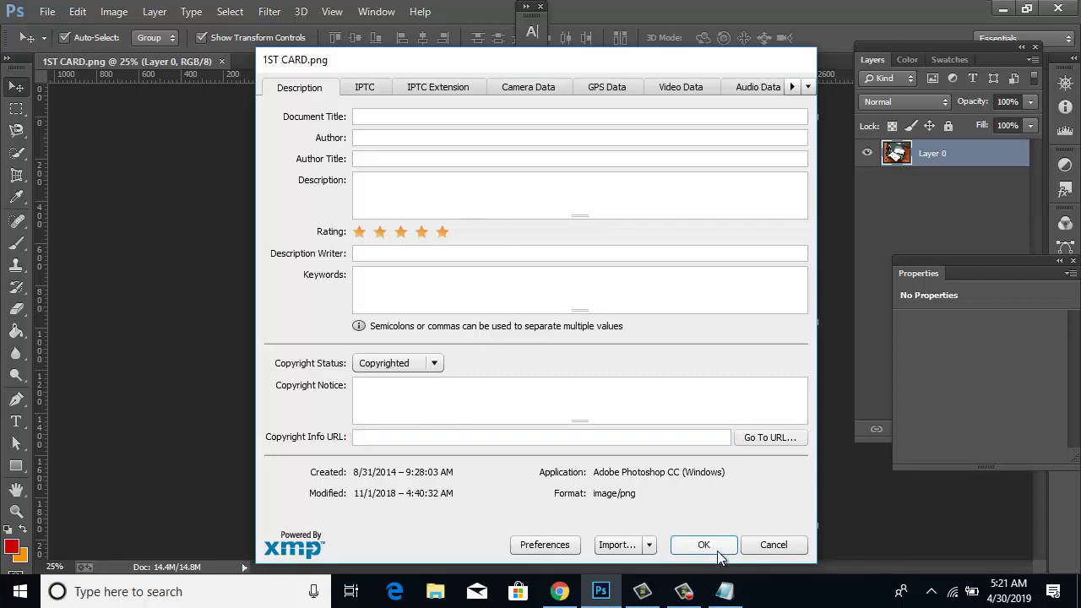
pyautogui.click(718, 553)
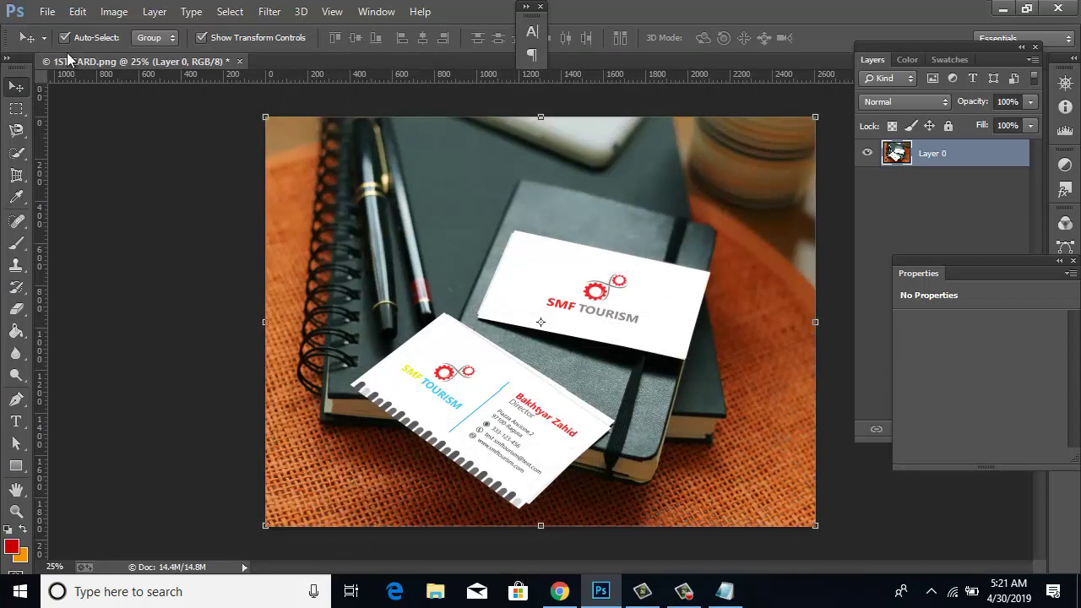
# - Switch to Chrome and upload the "gig" image from the Desktop folder as the first gig photo
pyautogui.click(562, 591)
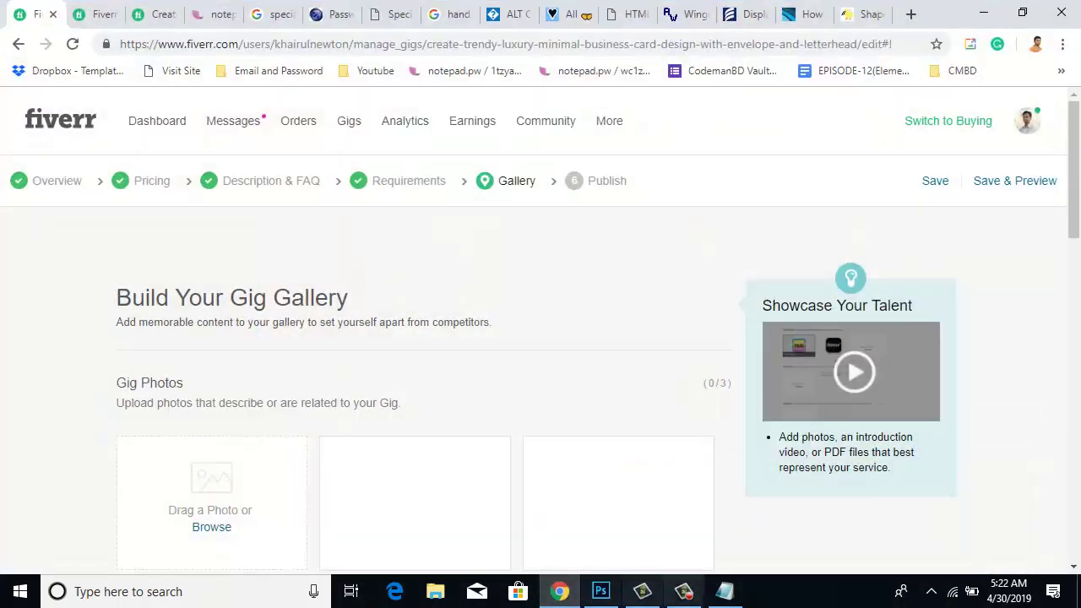
pyautogui.click(212, 529)
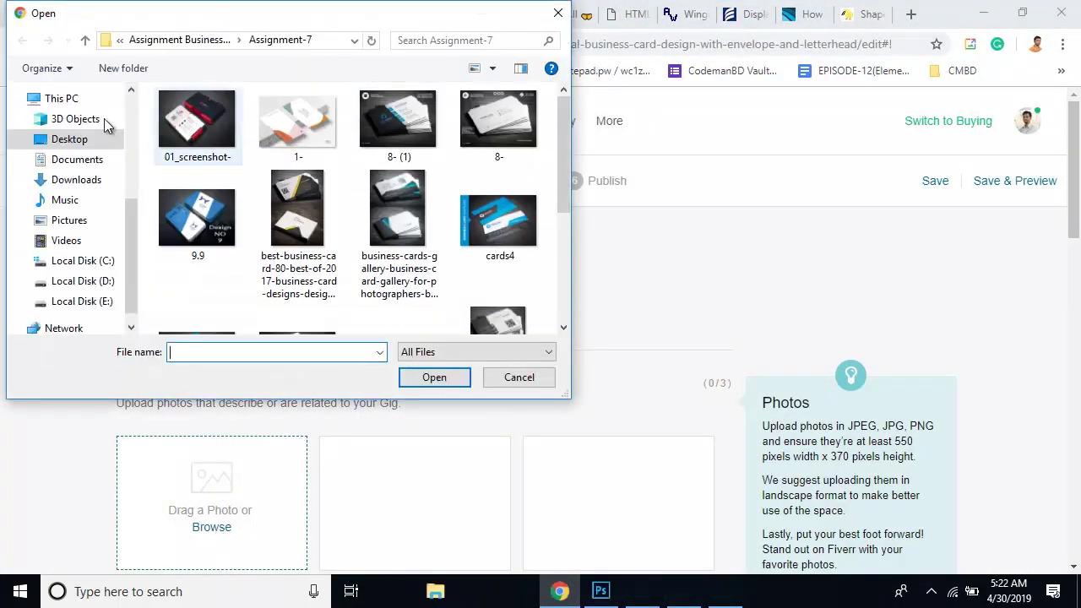
pyautogui.click(72, 141)
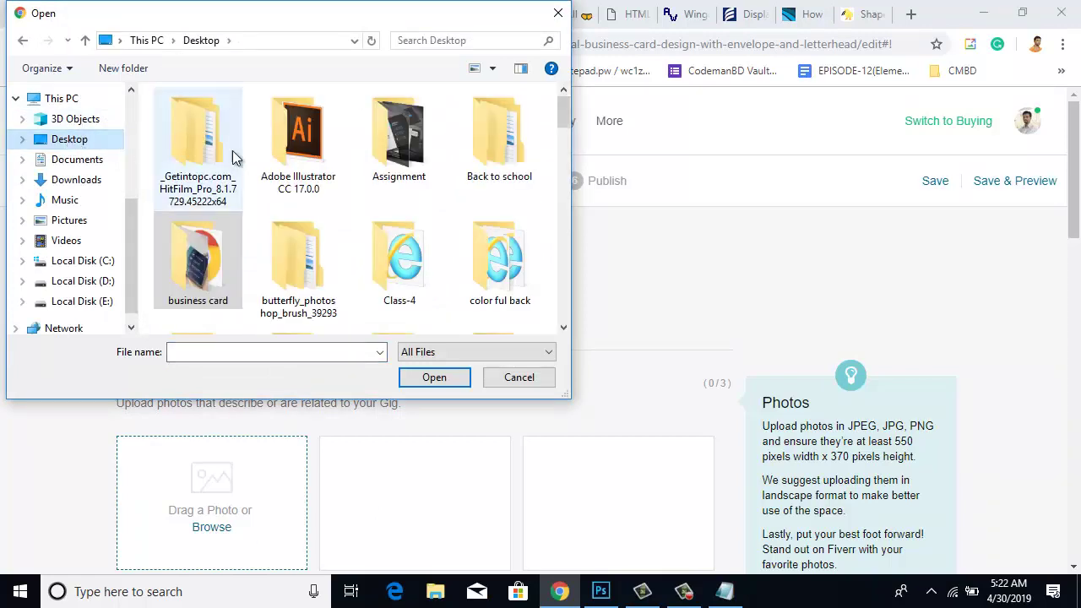
pyautogui.click(299, 160)
pyautogui.moveTo(567, 113); pyautogui.dragTo(571, 243)
pyautogui.click(435, 306)
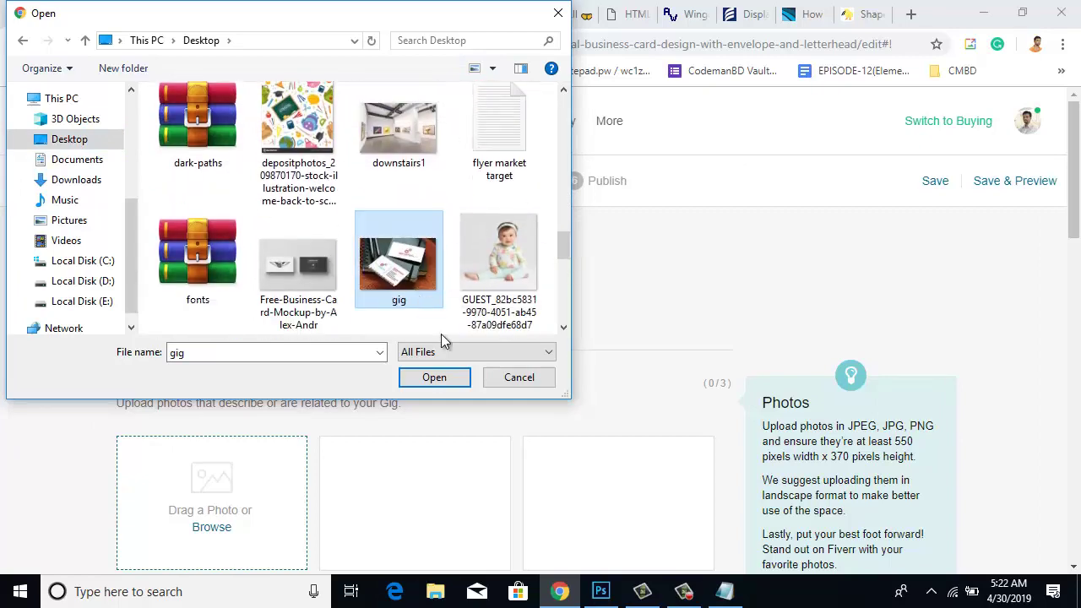
pyautogui.click(453, 377)
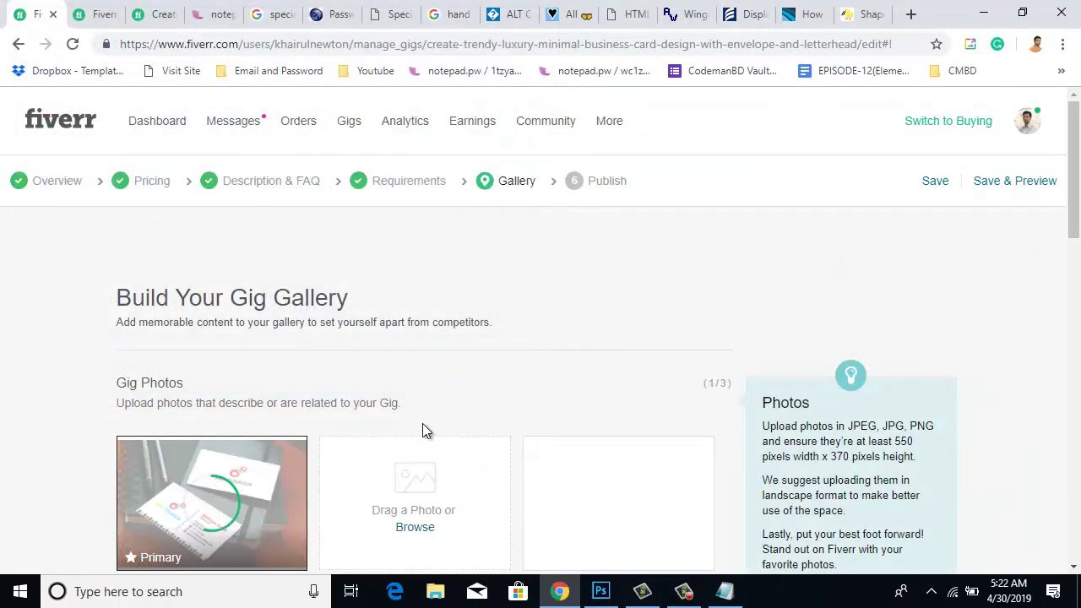
# - Examine the uploaded primary photo and the remaining photo and video slots in the gig gallery
pyautogui.scroll(-1, 442, 526)
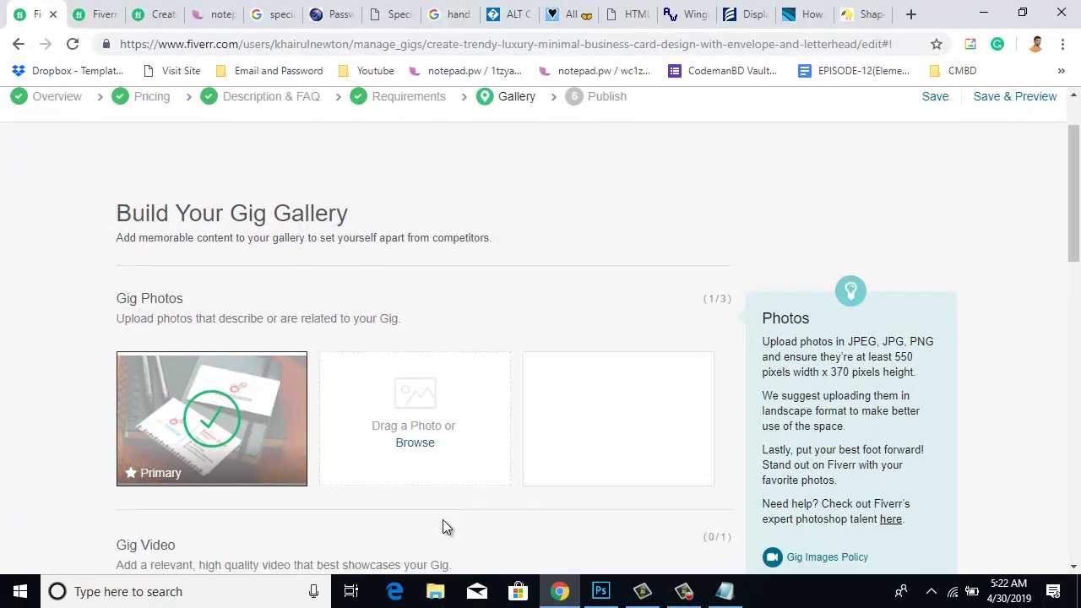
pyautogui.moveTo(279, 459)
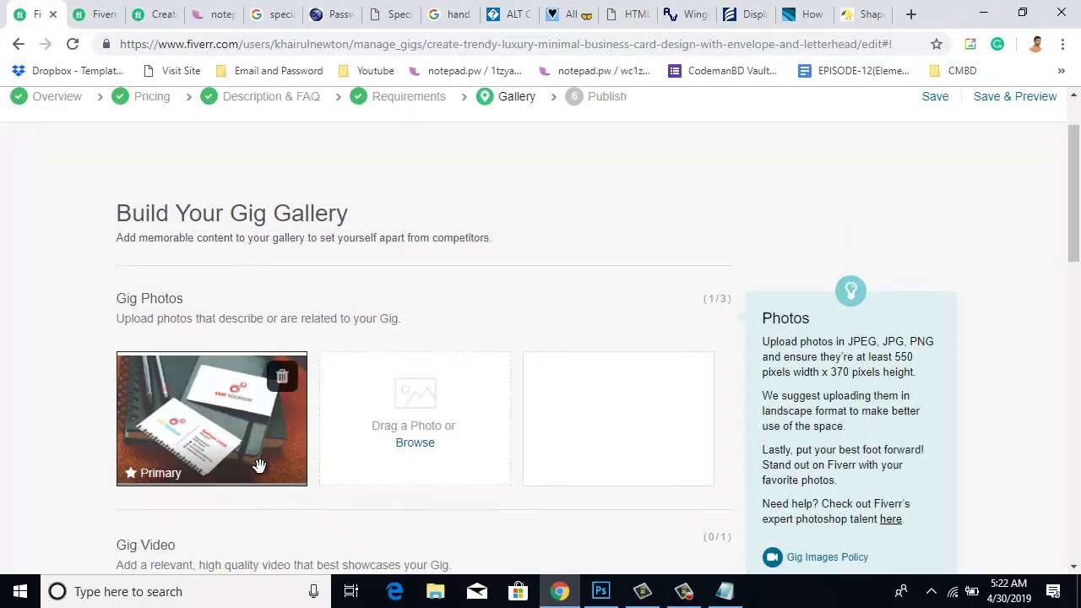
pyautogui.scroll(-1, 258, 463)
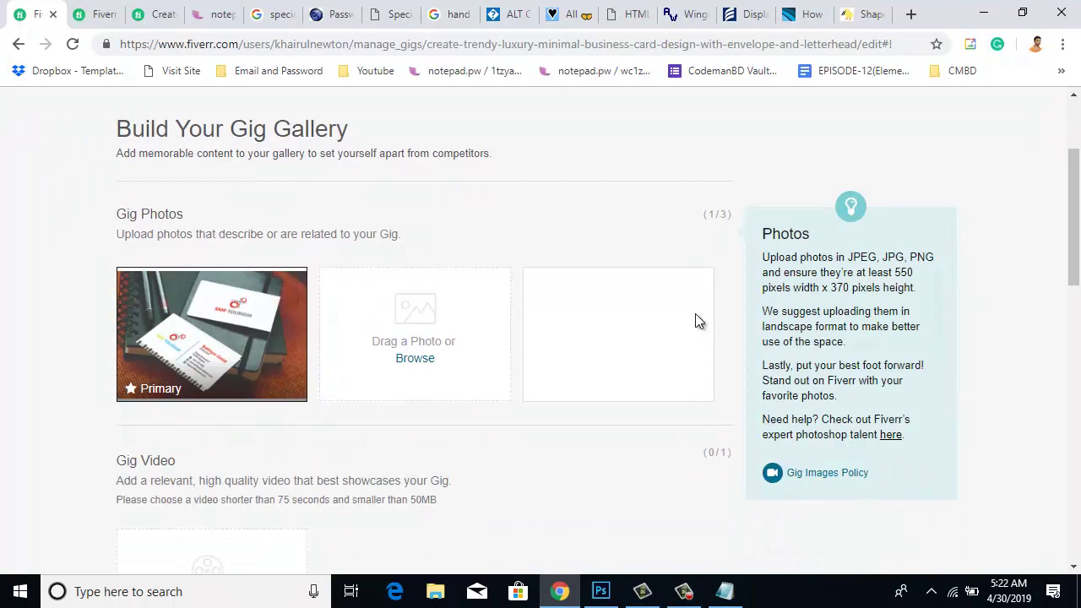
pyautogui.moveTo(202, 316)
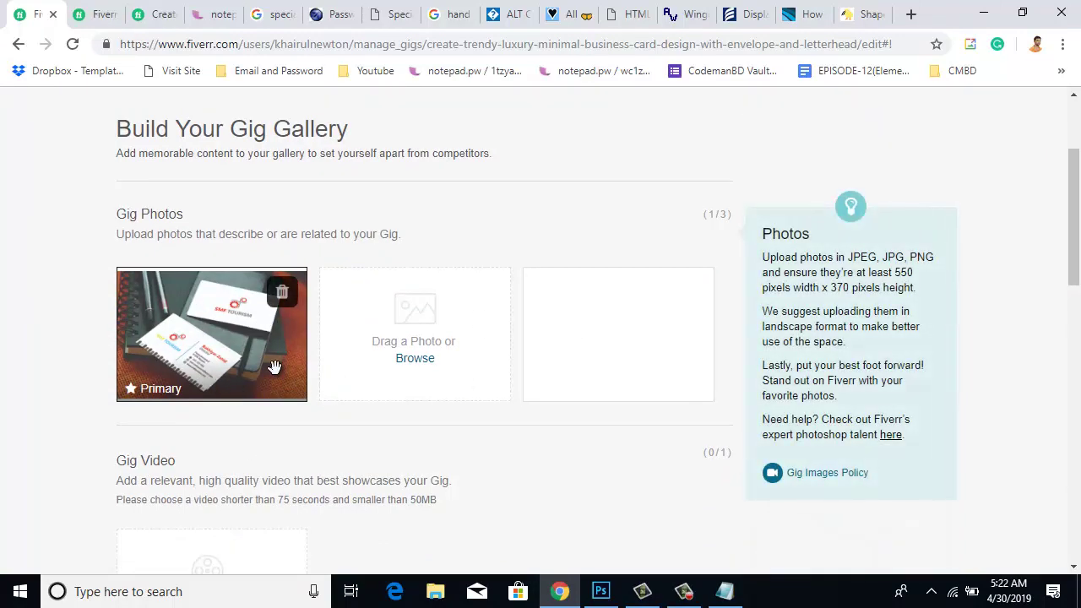
pyautogui.moveTo(301, 374)
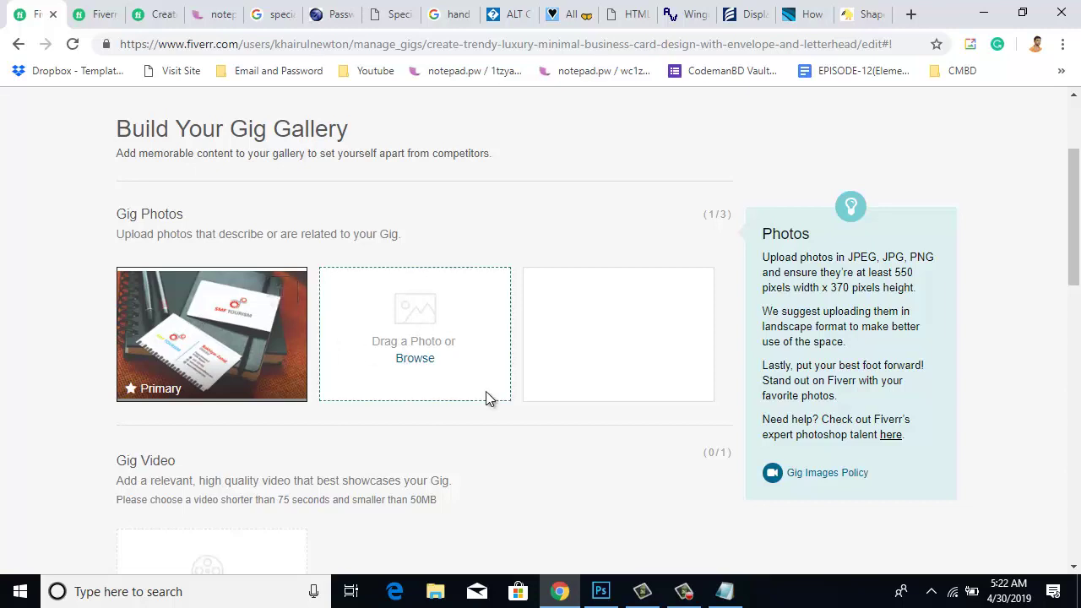
pyautogui.moveTo(216, 362)
pyautogui.scroll(-3, 430, 419)
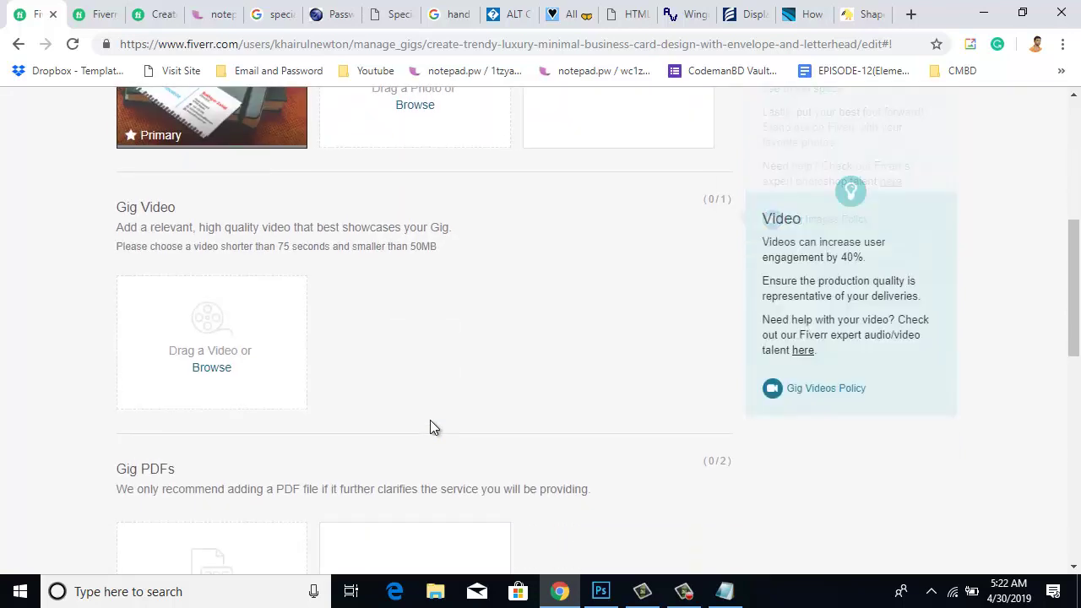
pyautogui.scroll(1, 429, 427)
pyautogui.scroll(1, 430, 427)
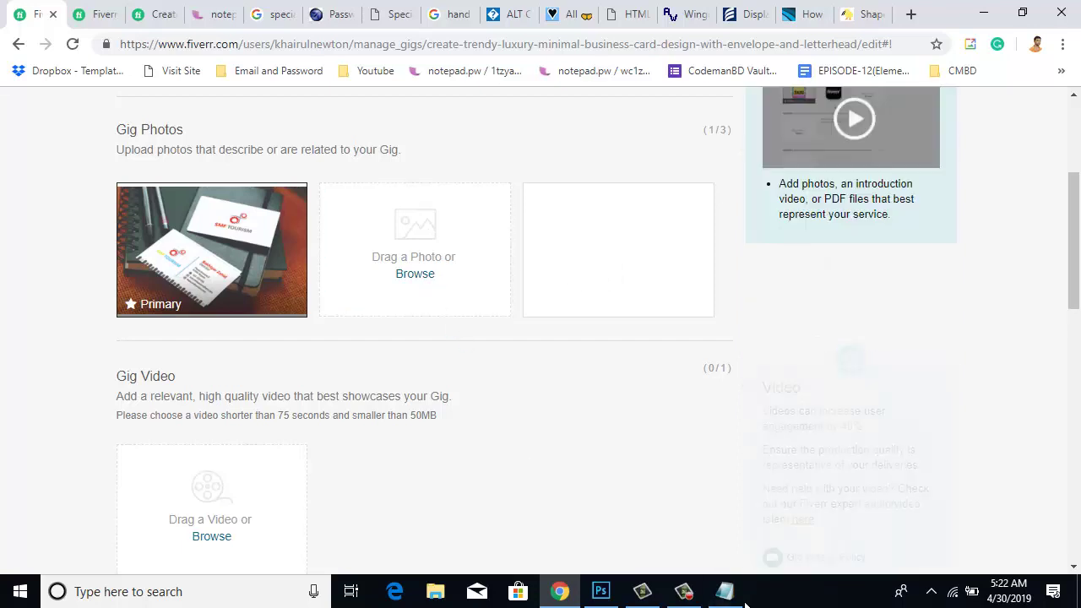
# - Minimize Photoshop and review the Gig Video and Gig PDFs sections down to the end of the gallery form
pyautogui.click(600, 591)
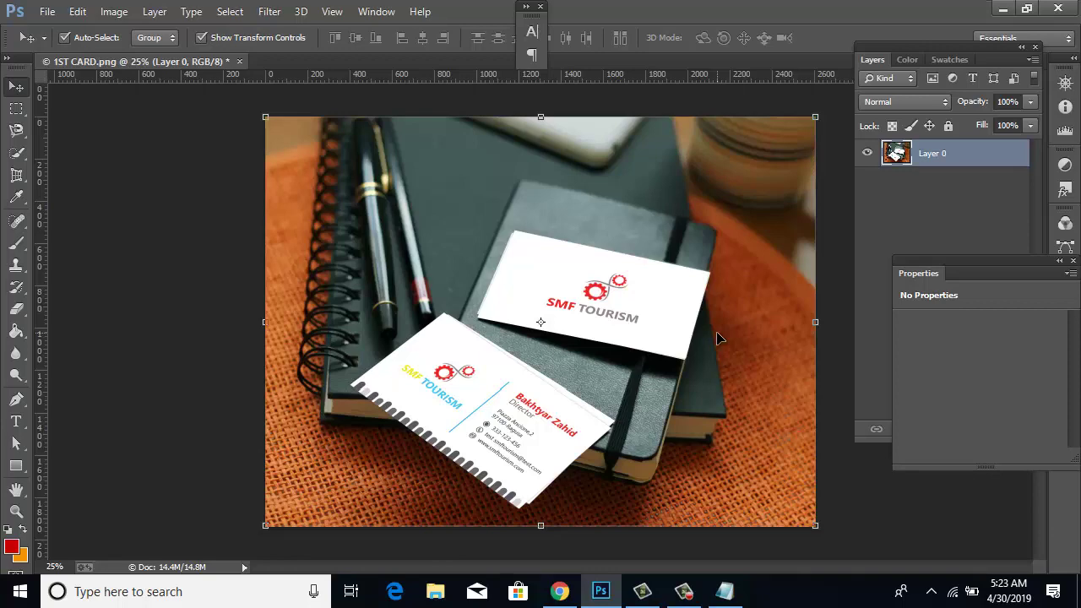
pyautogui.click(1002, 8)
pyautogui.scroll(-2, 537, 340)
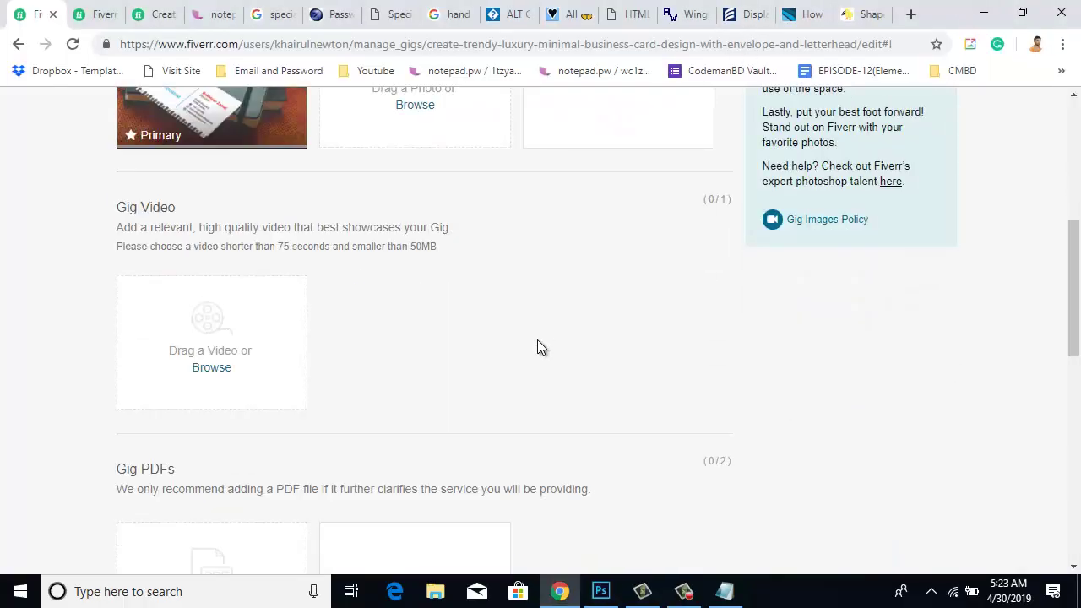
pyautogui.scroll(2, 536, 337)
pyautogui.scroll(-2, 313, 390)
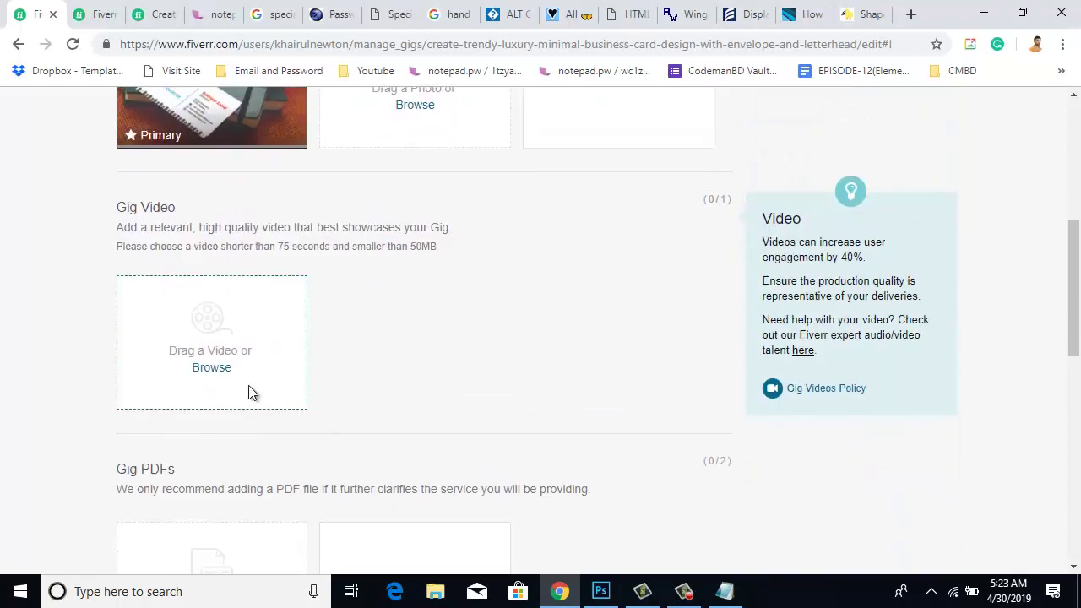
pyautogui.scroll(-2, 251, 391)
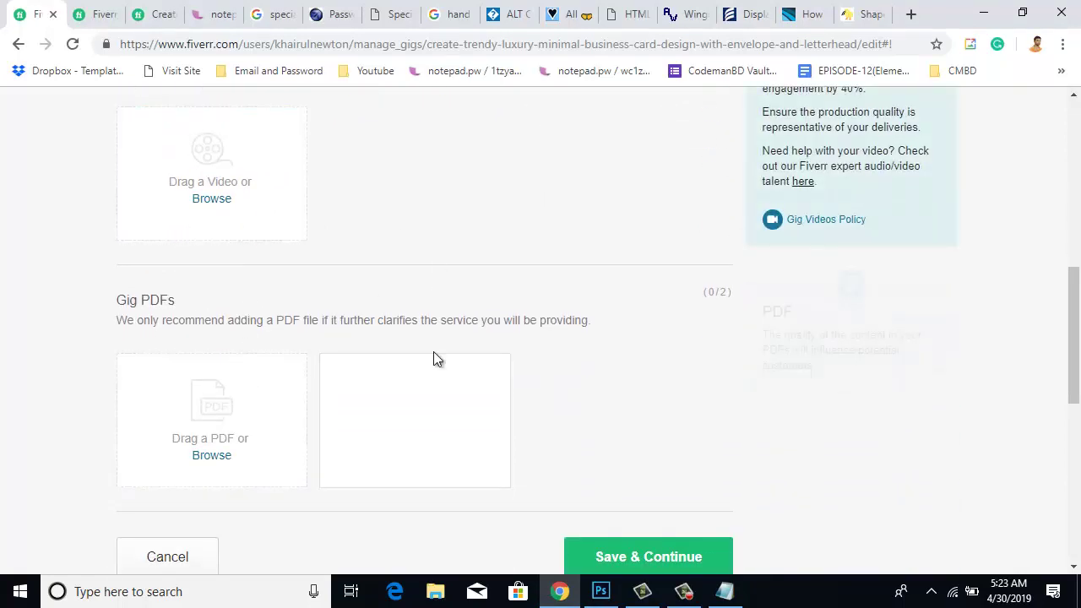
pyautogui.scroll(-1, 515, 376)
pyautogui.scroll(-1, 530, 371)
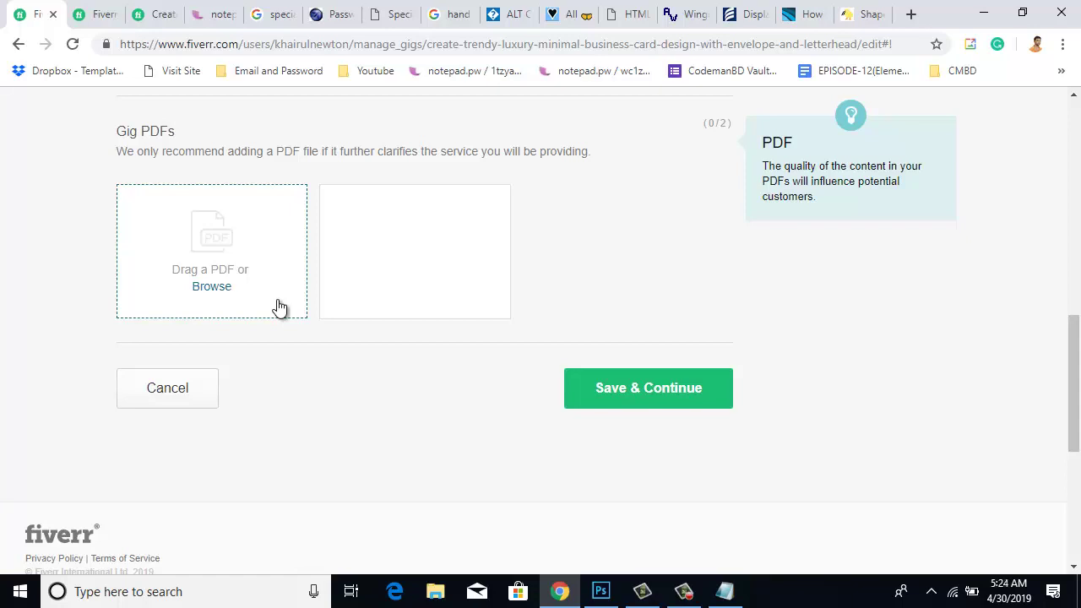
pyautogui.scroll(6, 534, 321)
pyautogui.scroll(-1, 465, 429)
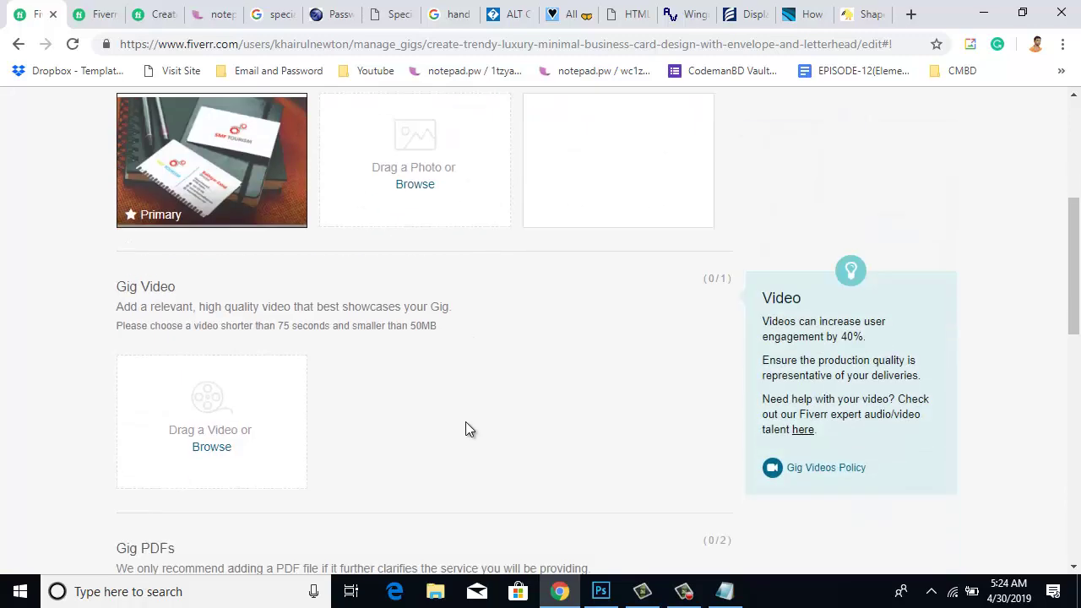
pyautogui.scroll(-5, 465, 429)
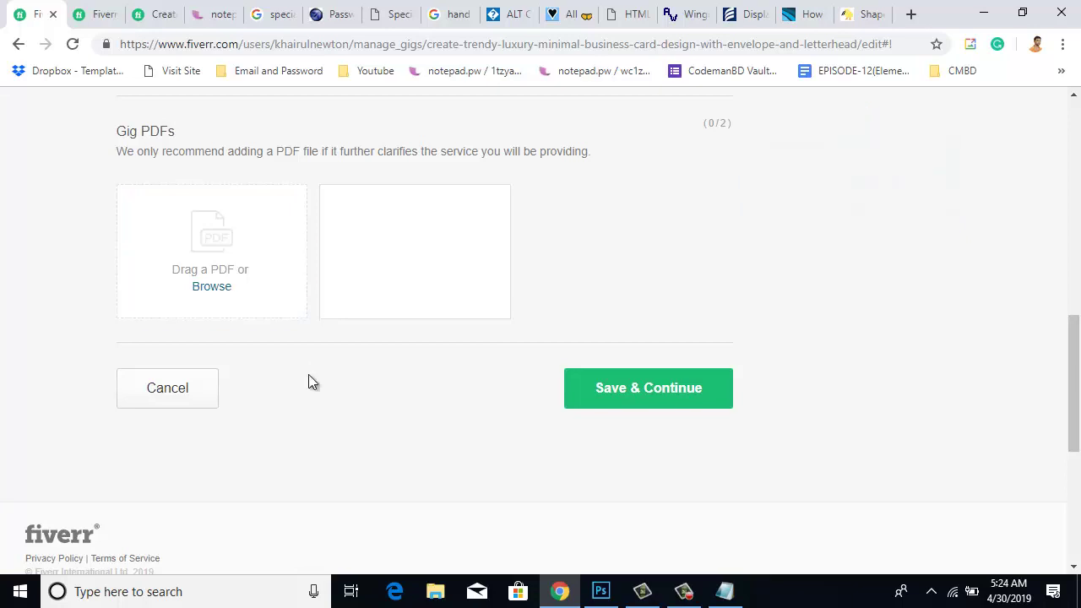
# - Save the gig gallery with its single primary photo and continue to the Publish stage
pyautogui.scroll(-3, 308, 376)
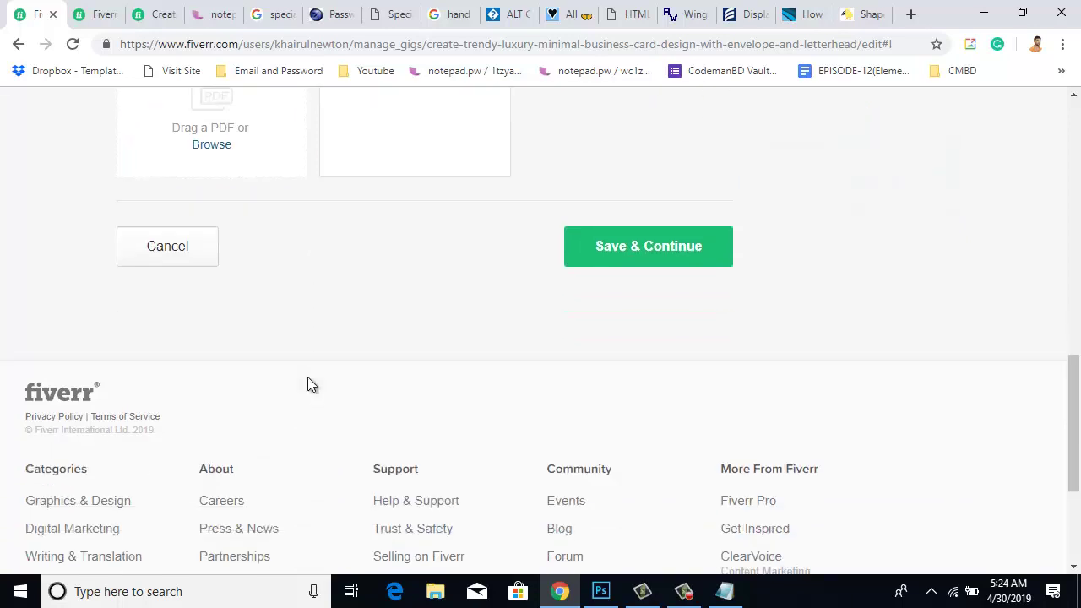
pyautogui.scroll(8, 352, 454)
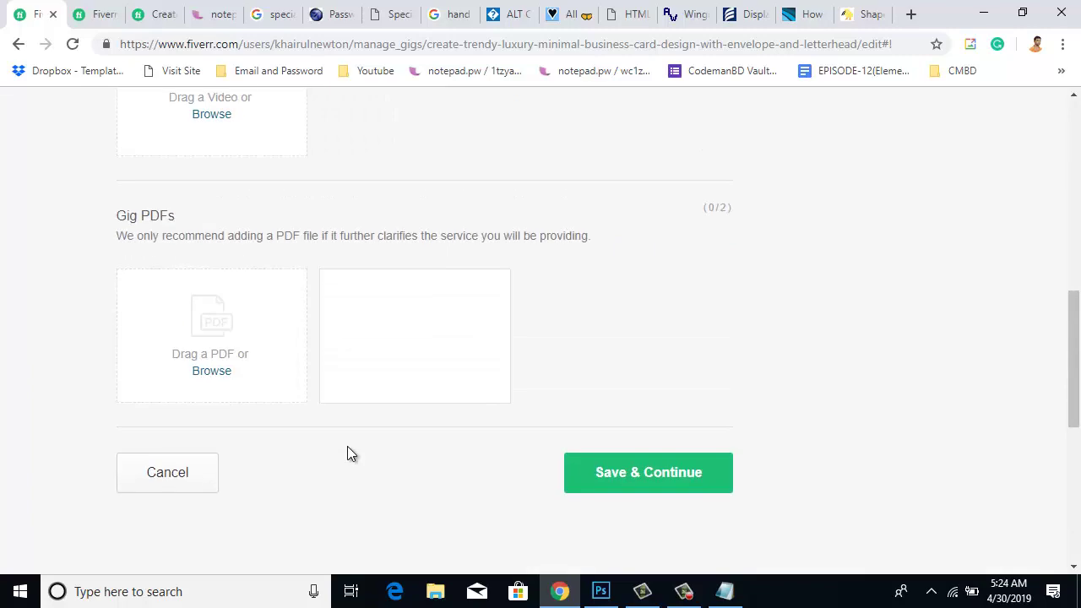
pyautogui.scroll(1, 353, 453)
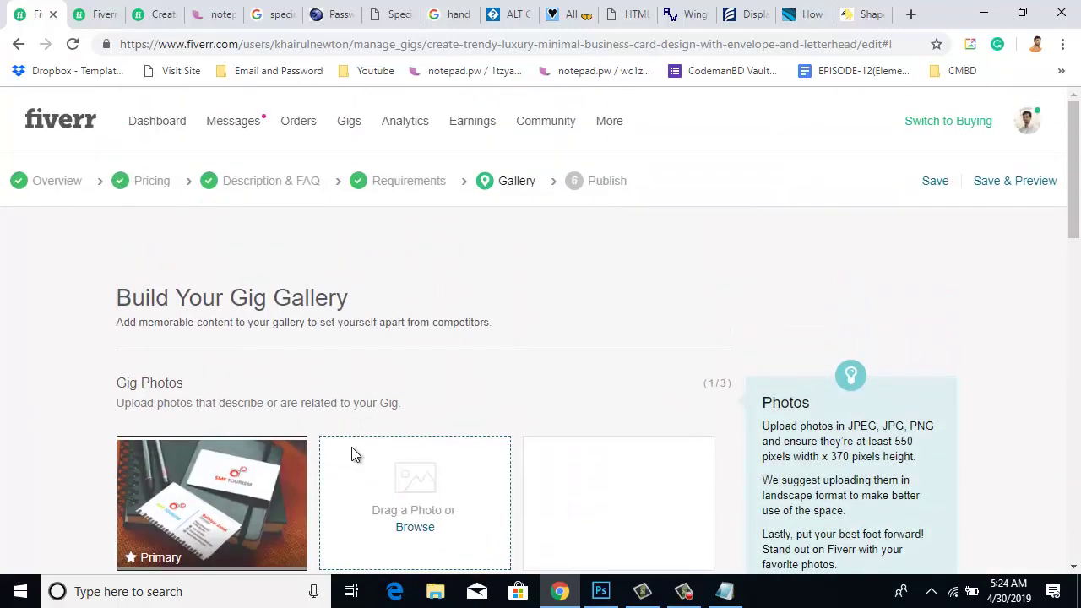
pyautogui.scroll(-10, 353, 453)
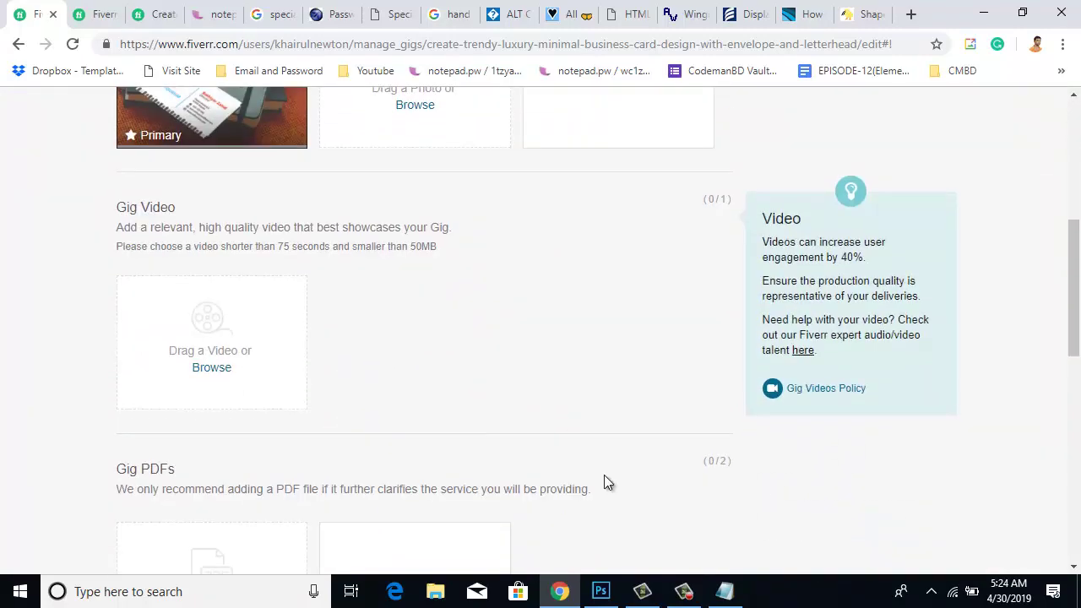
pyautogui.click(664, 478)
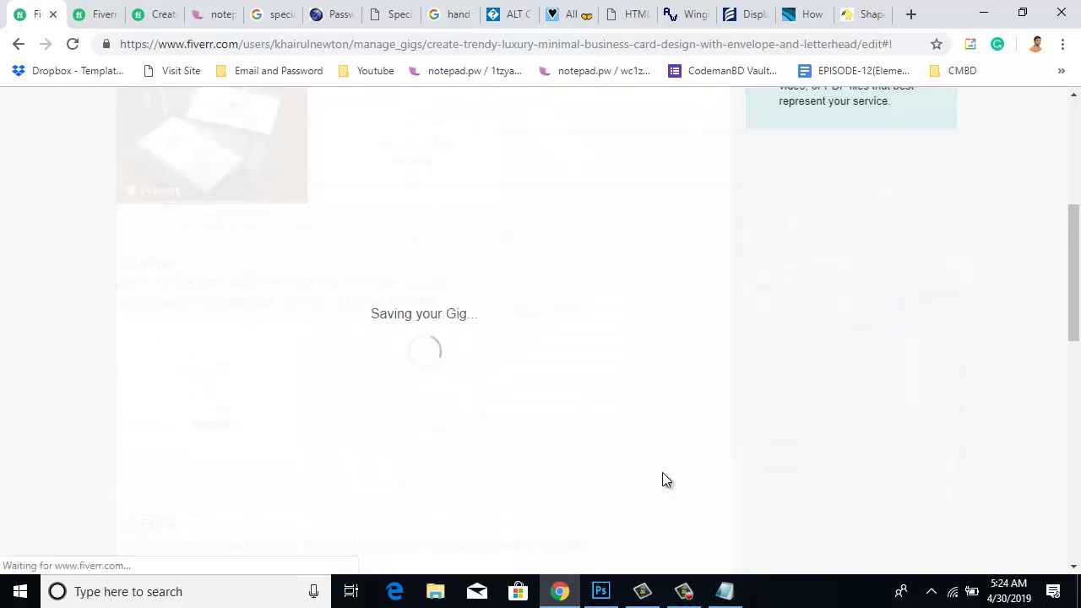
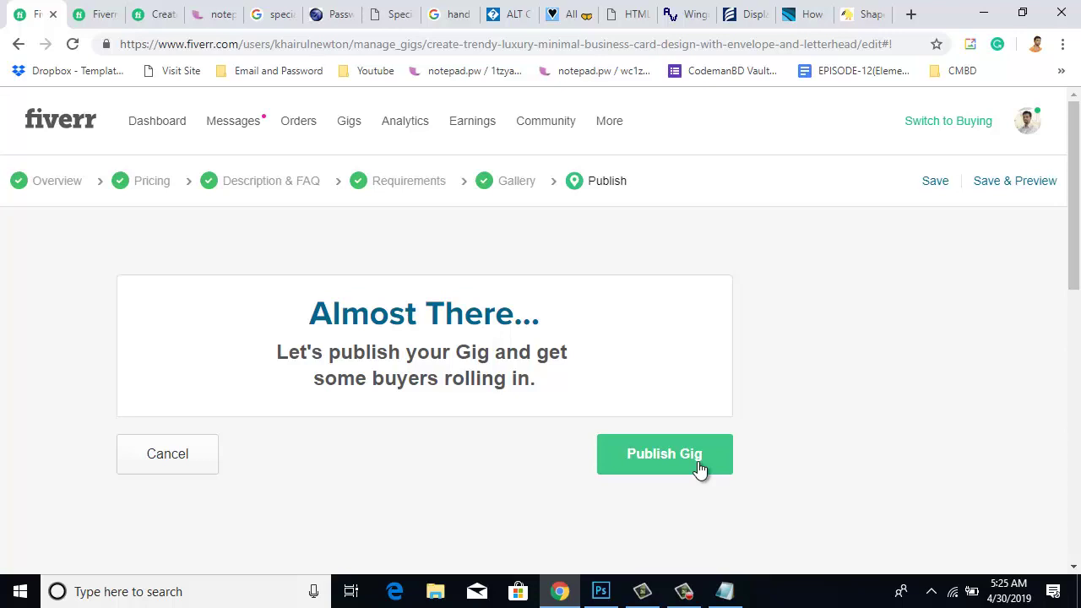
# - Publish the business card, envelope and letterhead gig
pyautogui.scroll(-1, 502, 207)
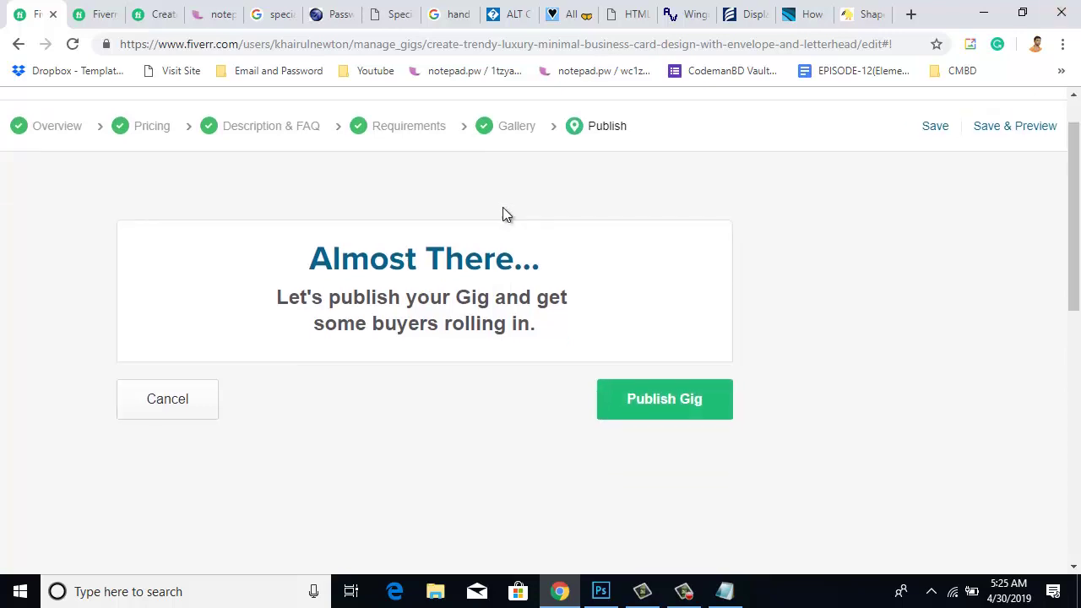
pyautogui.scroll(1, 643, 266)
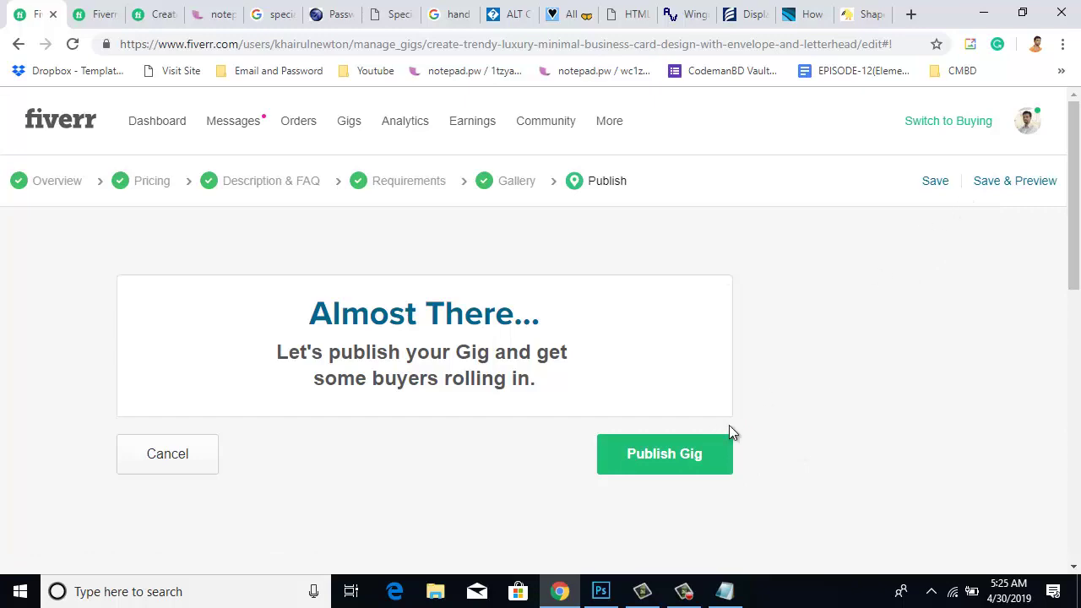
pyautogui.click(685, 455)
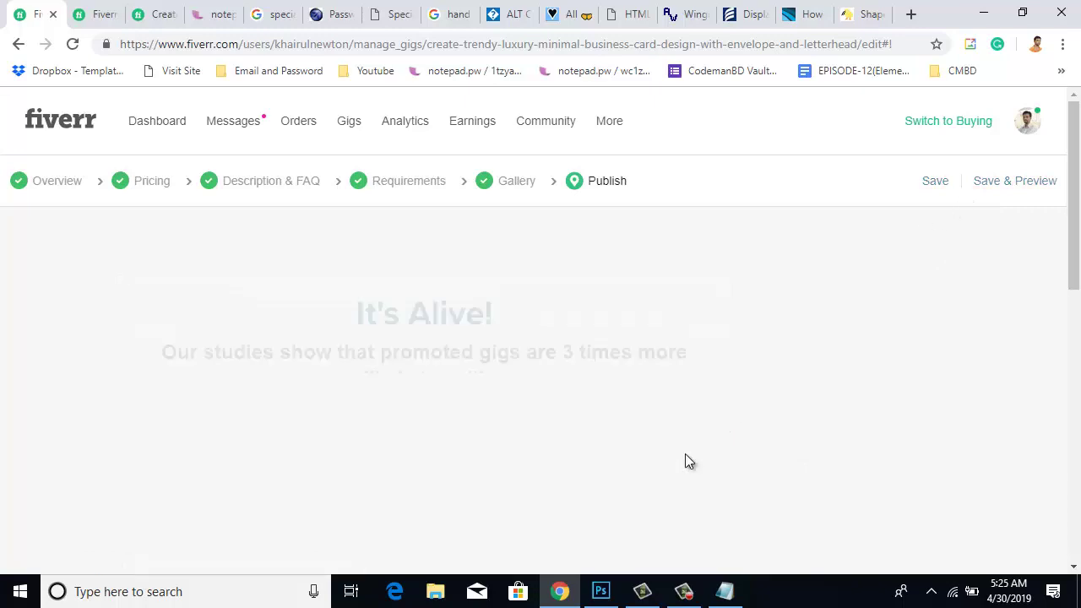
# - Examine the publication page, including the gig's share link, social sharing options and the suggested Learn from Fiverr courses
pyautogui.scroll(-4, 591, 435)
pyautogui.scroll(1, 473, 380)
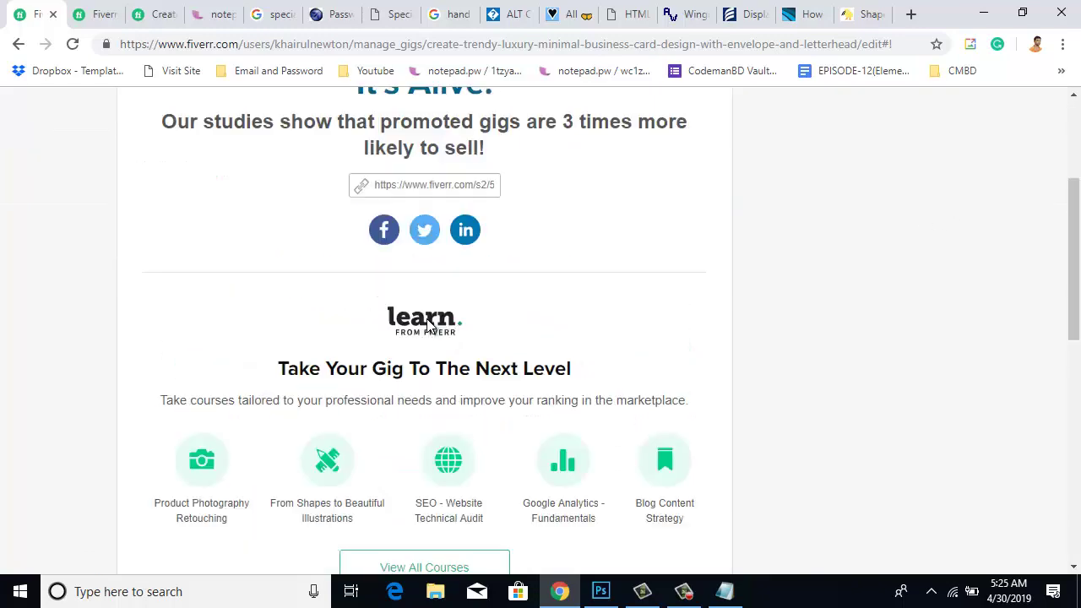
pyautogui.scroll(3, 619, 383)
pyautogui.scroll(-3, 702, 338)
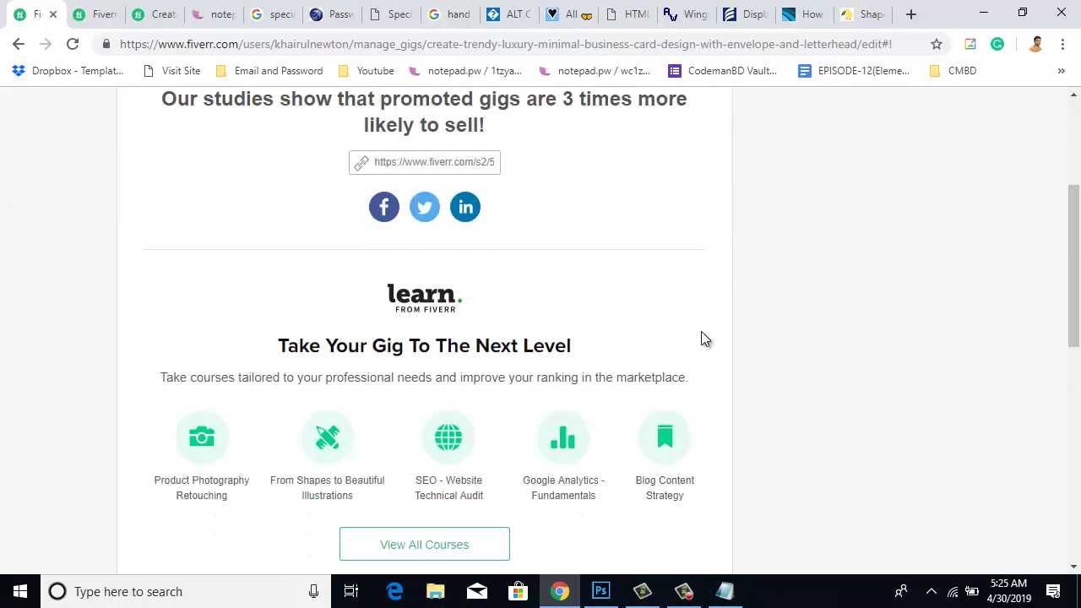
pyautogui.scroll(3, 701, 338)
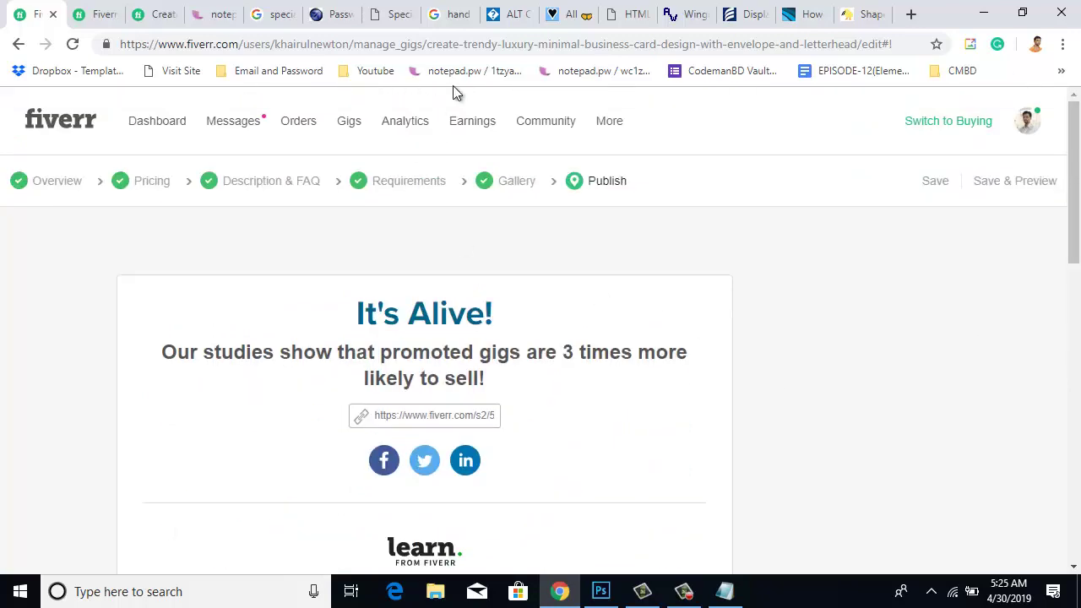
pyautogui.scroll(-2, 643, 399)
pyautogui.scroll(-1, 644, 401)
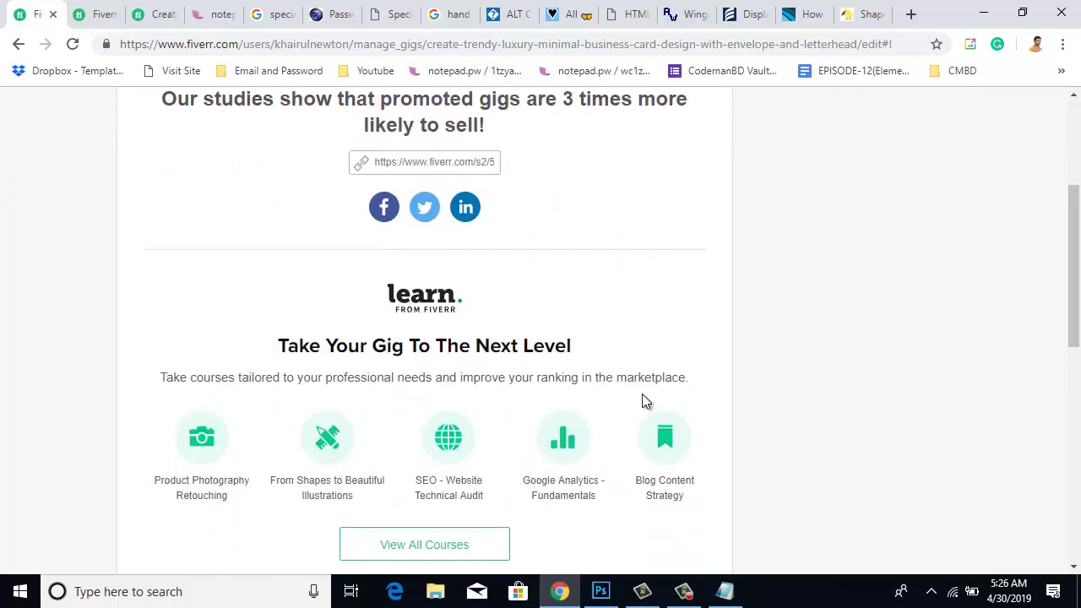
pyautogui.scroll(3, 645, 398)
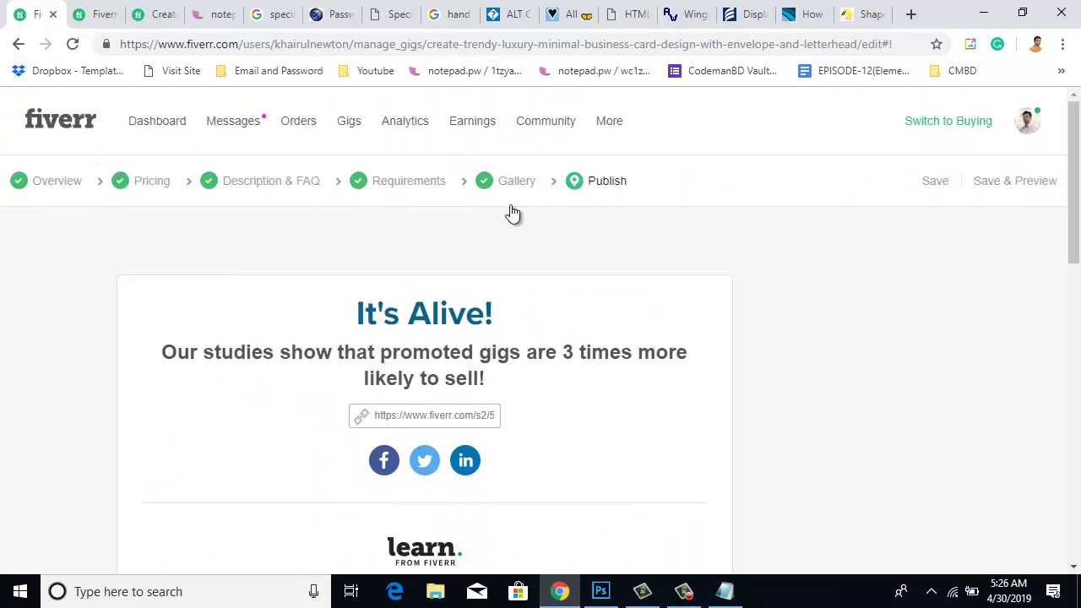
pyautogui.scroll(-1, 791, 381)
pyautogui.scroll(1, 792, 383)
pyautogui.scroll(-5, 792, 387)
pyautogui.scroll(-3, 792, 395)
pyautogui.scroll(3, 793, 395)
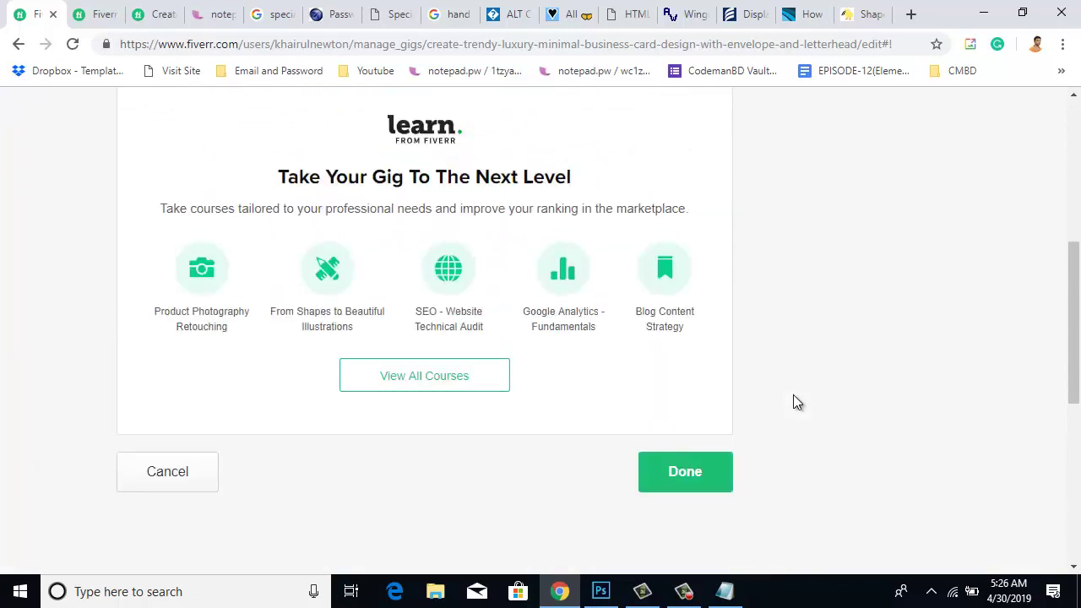
# - Finish the publishing process and check the new gig in the active gigs list
pyautogui.click(687, 488)
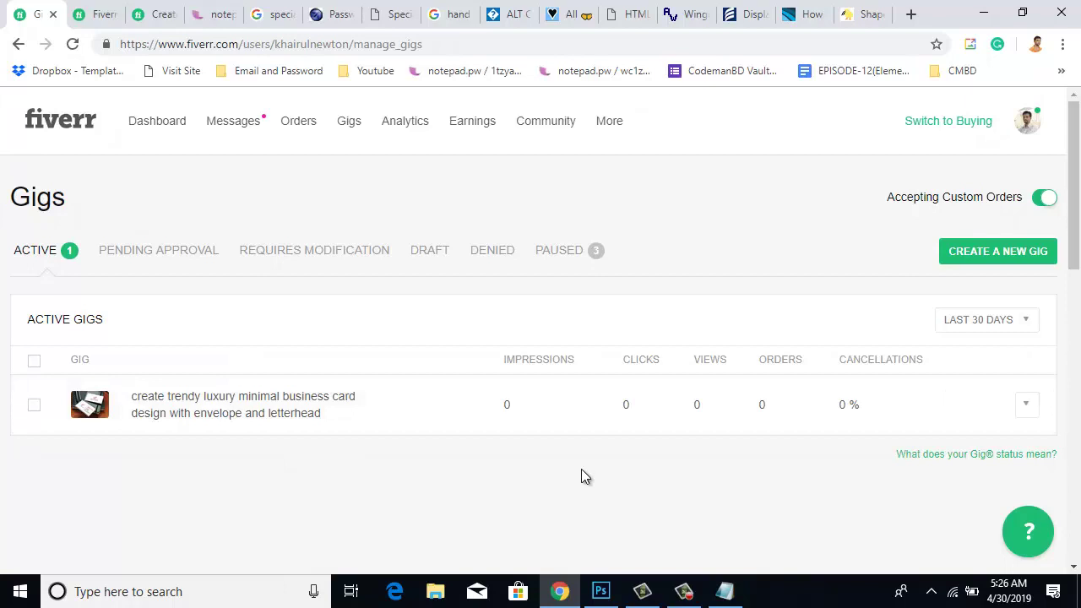
pyautogui.scroll(-1, 584, 478)
pyautogui.scroll(1, 584, 478)
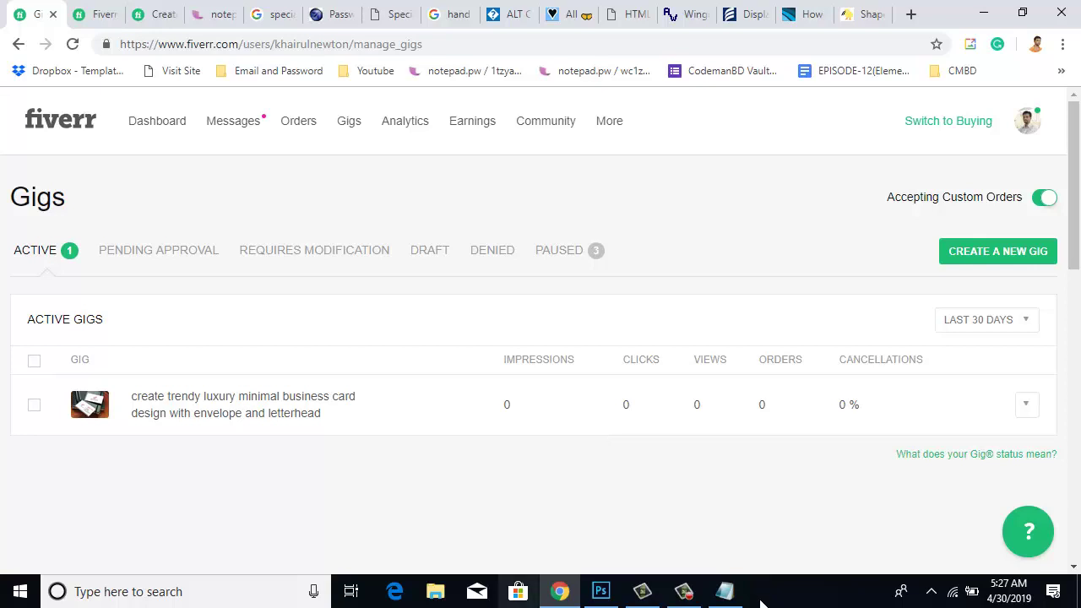
pyautogui.click(682, 594)
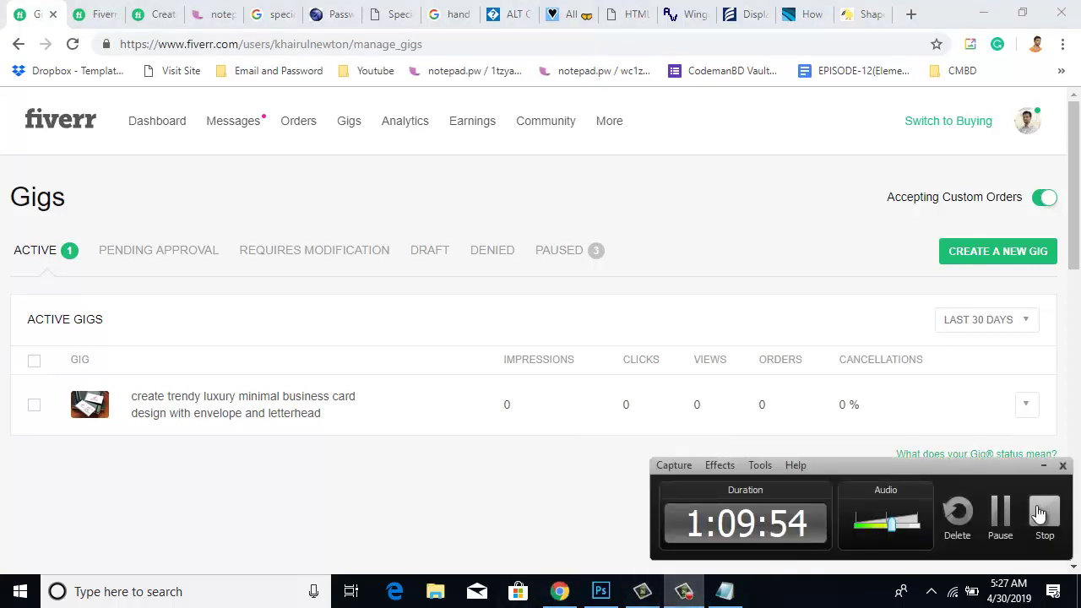